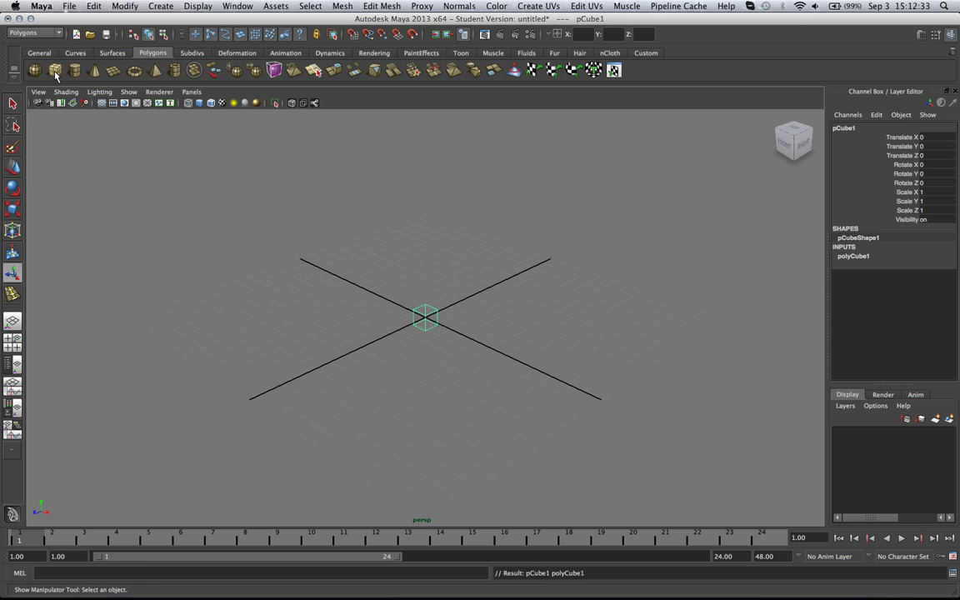
Show the cube shaded and scale it into a tall block of about 4.49 × 20.4 × 4.49.
{"action": "scroll", "coordinate": [397, 270], "scroll_direction": "up", "scroll_amount": 3}
{"action": "scroll", "coordinate": [397, 270], "scroll_direction": "up", "scroll_amount": 2}
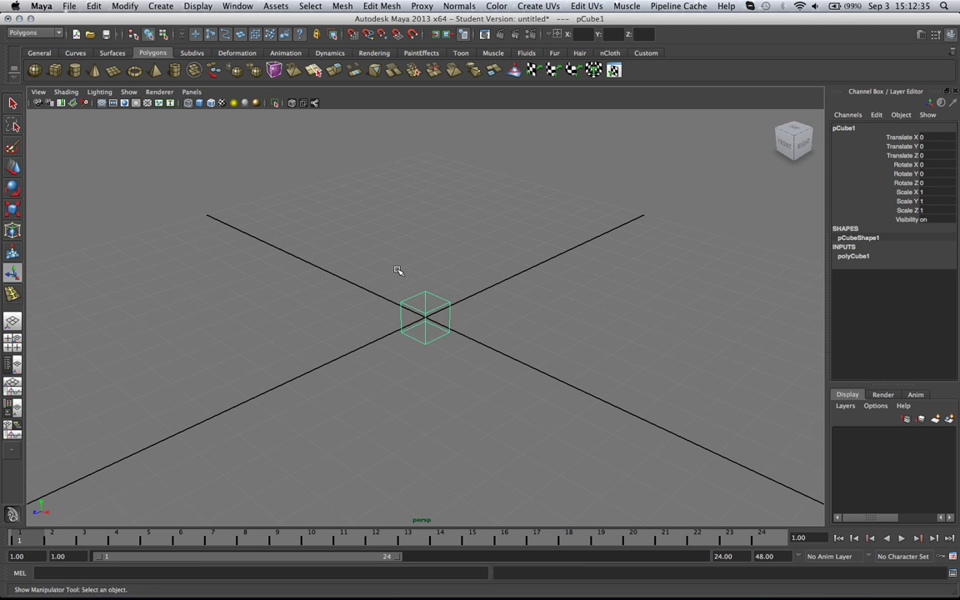
{"action": "key", "text": "5"}
{"action": "scroll", "coordinate": [407, 265], "scroll_direction": "up", "scroll_amount": 1}
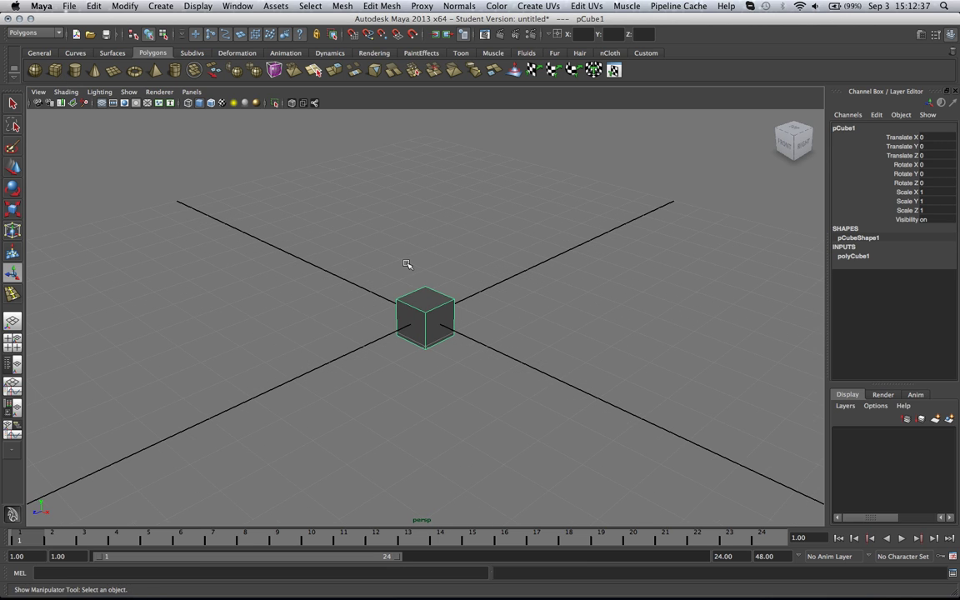
{"action": "key", "text": "r"}
{"action": "scroll", "coordinate": [429, 288], "scroll_direction": "down", "scroll_amount": 2}
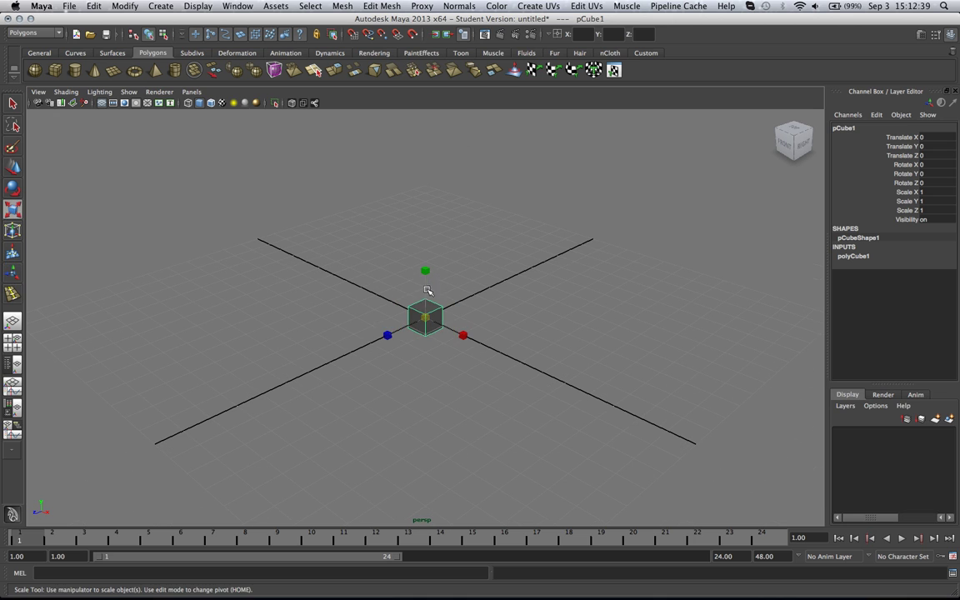
{"action": "left_click_drag", "start_coordinate": [426, 270], "coordinate": [414, 234]}
{"action": "left_click_drag", "start_coordinate": [424, 321], "coordinate": [627, 302]}
{"action": "scroll", "coordinate": [582, 294], "scroll_direction": "down", "scroll_amount": 5}
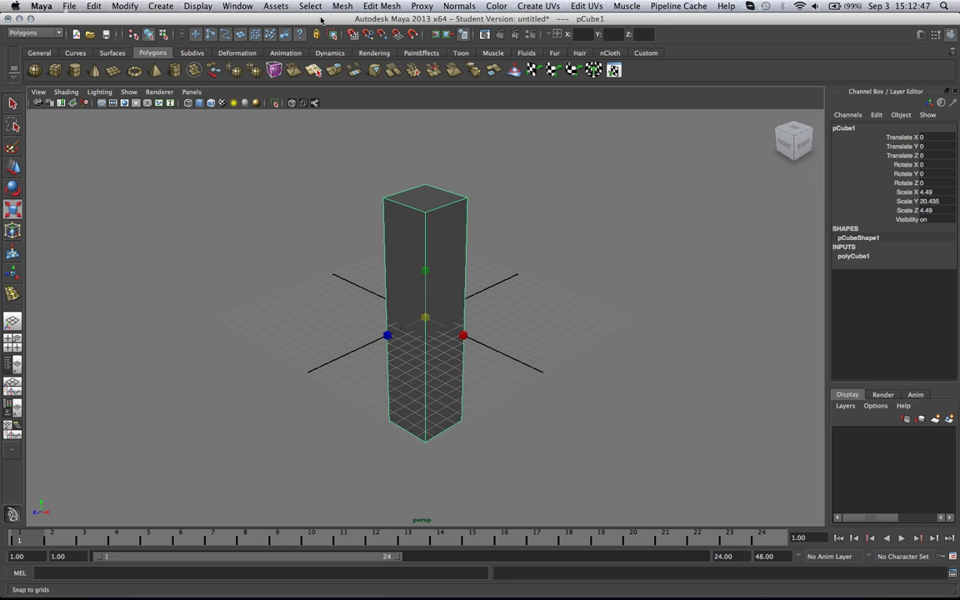
Insert two horizontal edge loops around the block, one in its upper third and one in its lower third.
{"action": "left_click", "coordinate": [381, 6]}
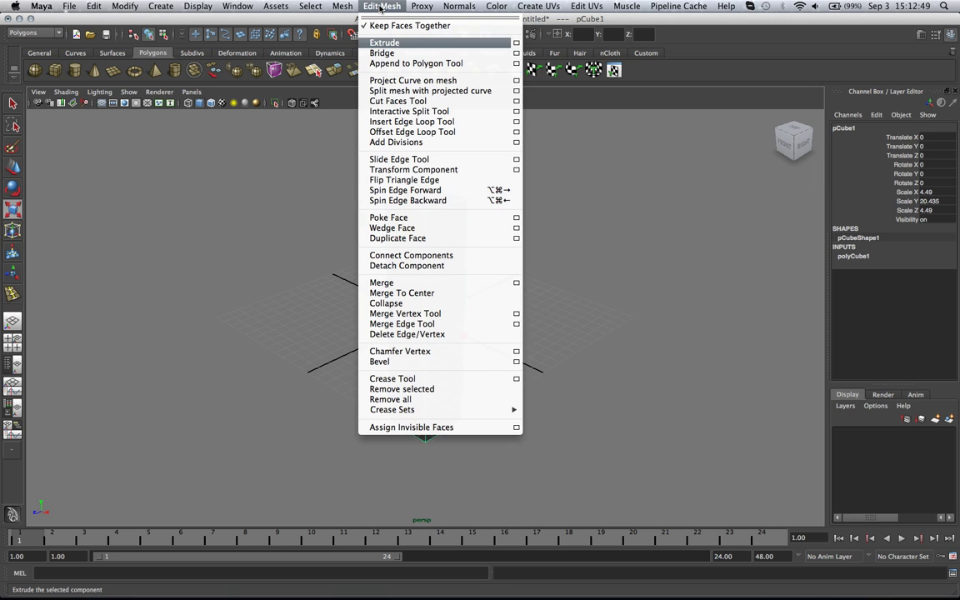
{"action": "left_click", "coordinate": [458, 122]}
{"action": "left_click_drag", "start_coordinate": [428, 260], "coordinate": [432, 285]}
{"action": "left_click_drag", "start_coordinate": [427, 357], "coordinate": [428, 379]}
{"action": "key", "text": "w"}
{"action": "left_click_drag", "start_coordinate": [491, 312], "coordinate": [506, 303], "text": "alt"}
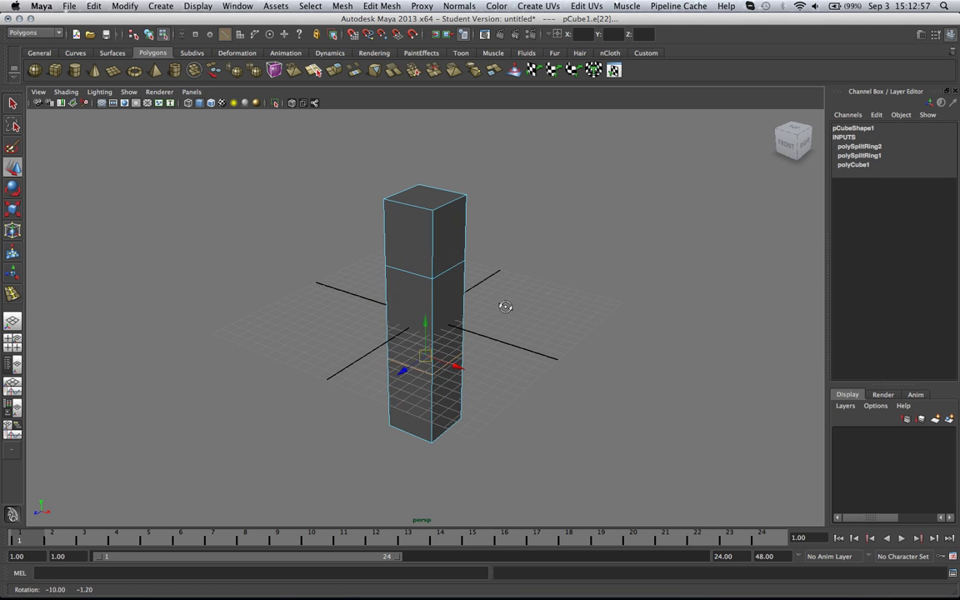
Scale the upper edge loop outward to about twice its width and get it ready for rotating.
{"action": "double_click", "coordinate": [455, 269]}
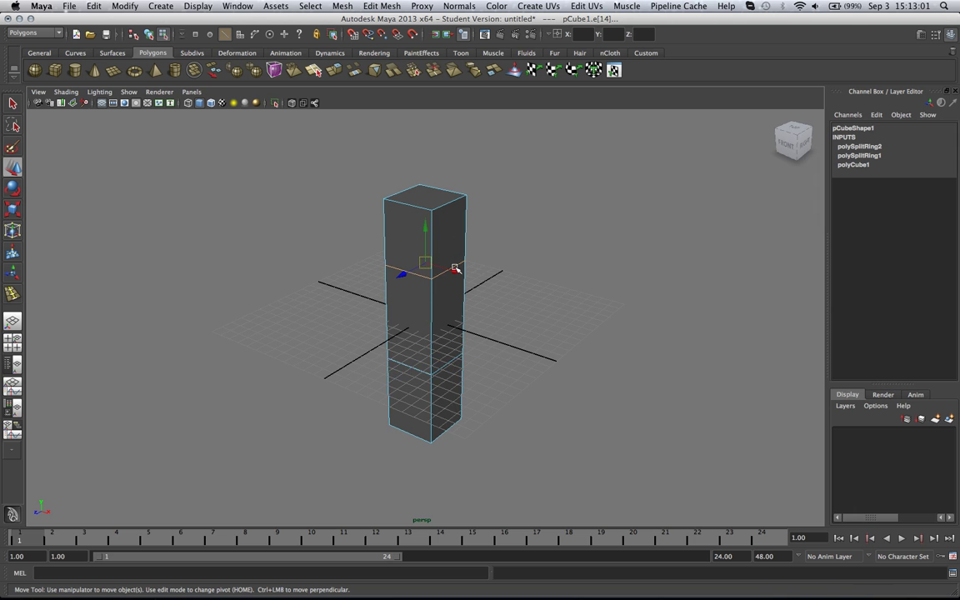
{"action": "left_click_drag", "start_coordinate": [521, 267], "coordinate": [506, 276], "text": "alt"}
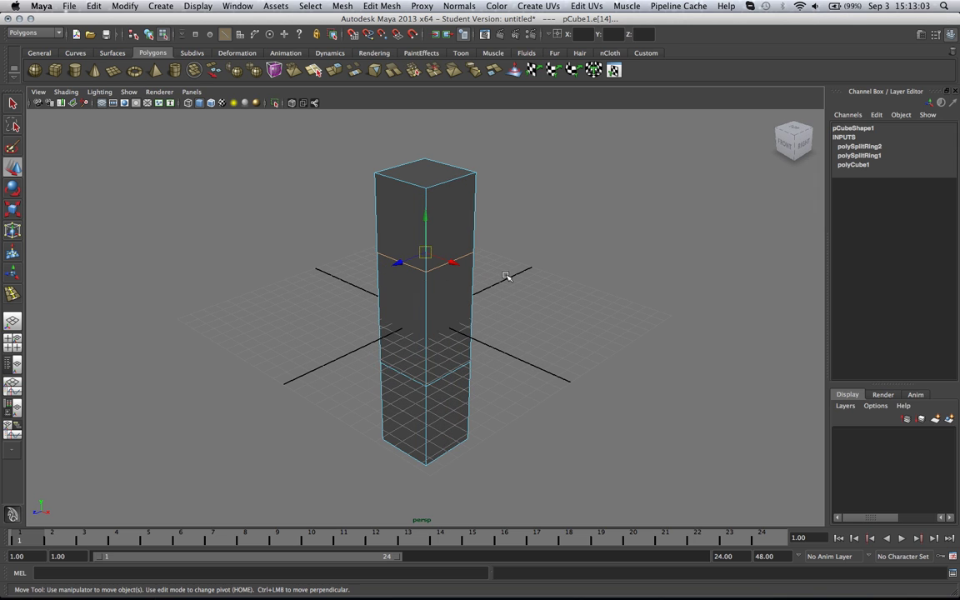
{"action": "key", "text": "r"}
{"action": "left_click_drag", "start_coordinate": [424, 255], "coordinate": [466, 253]}
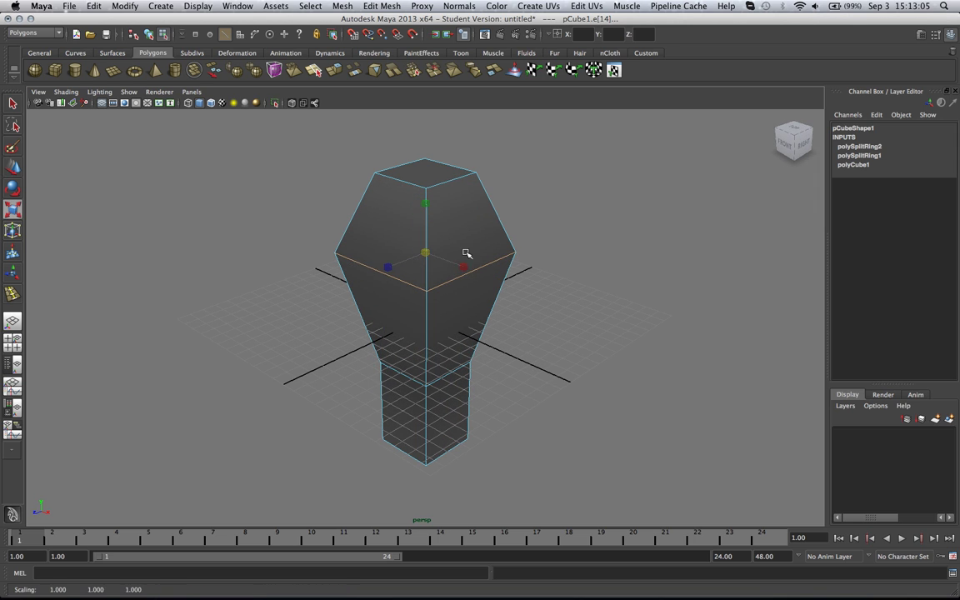
{"action": "key", "text": "e"}
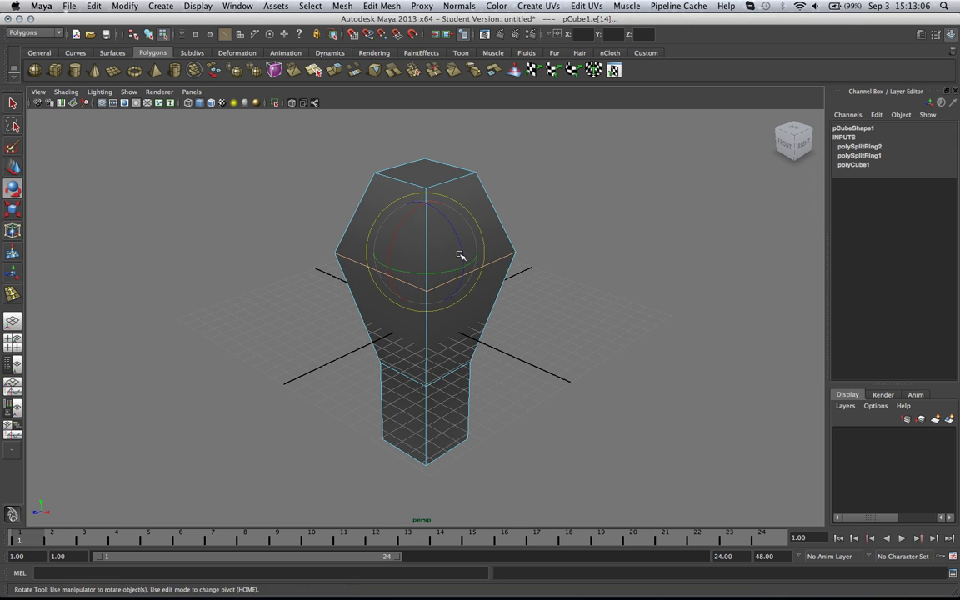
Scale the lower edge loop slightly inward to narrow the block there, and clear the selection.
{"action": "double_click", "coordinate": [450, 367]}
{"action": "key", "text": "r"}
{"action": "mouse_move", "coordinate": [431, 365]}
{"action": "left_mouse_down"}
{"action": "mouse_move", "coordinate": [400, 364]}
{"action": "mouse_move", "coordinate": [414, 364]}
{"action": "left_mouse_up"}
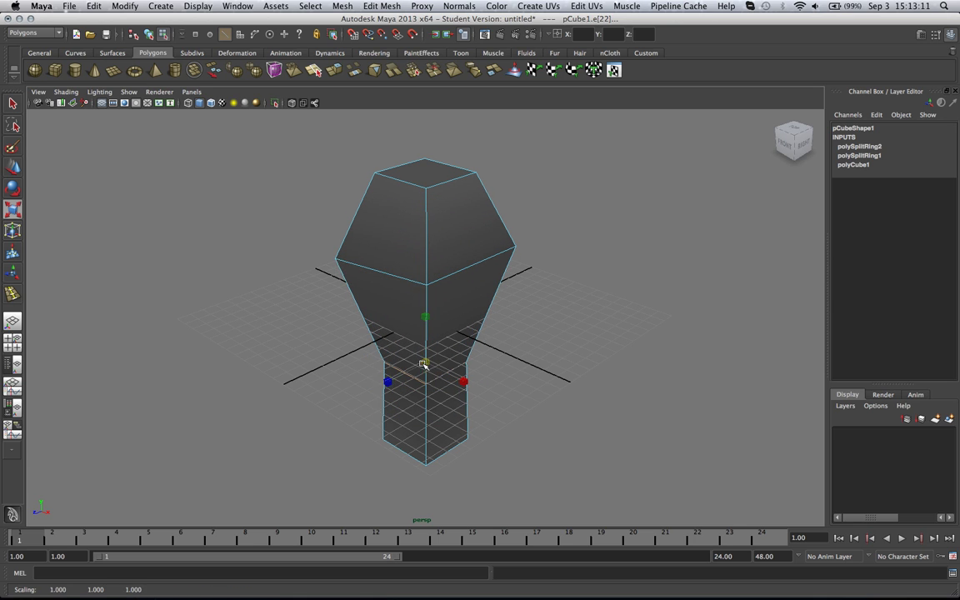
{"action": "left_click", "coordinate": [521, 316]}
{"action": "left_click_drag", "start_coordinate": [521, 317], "coordinate": [462, 265], "text": "alt"}
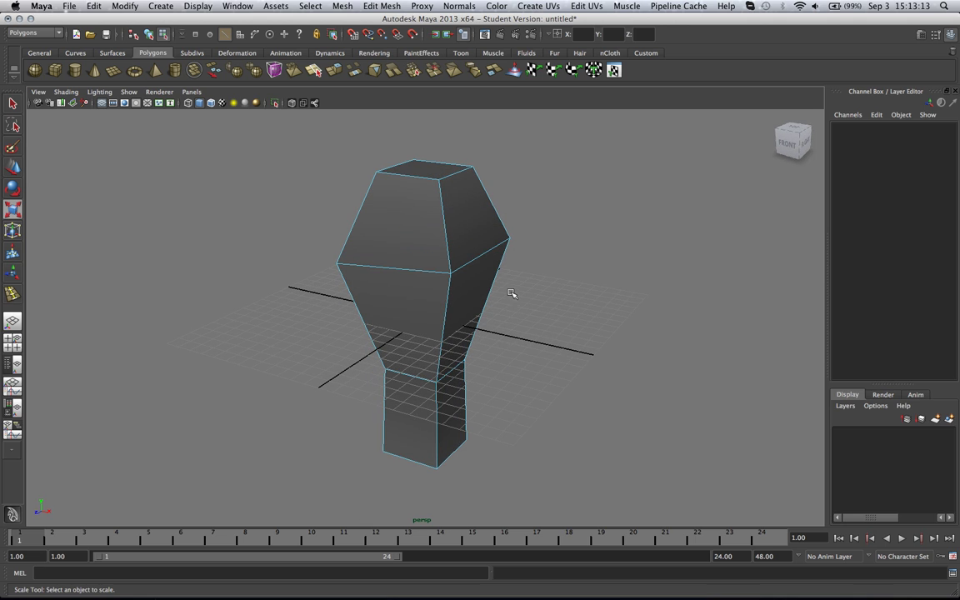
Switch back to object selection and display the whole mesh with smooth preview.
{"action": "right_click_drag", "start_coordinate": [463, 215], "coordinate": [513, 200]}
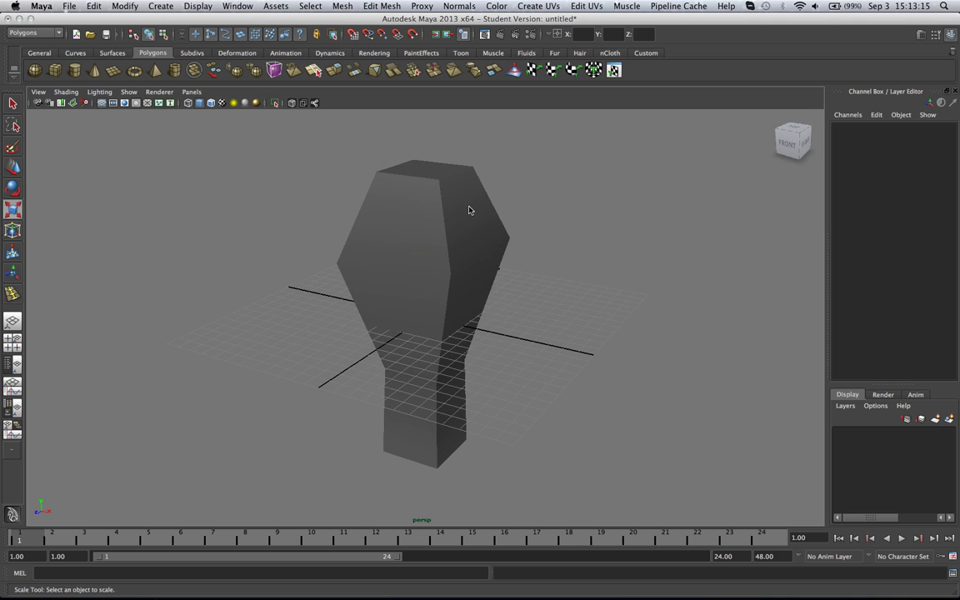
{"action": "left_click", "coordinate": [480, 200]}
{"action": "key", "text": "3"}
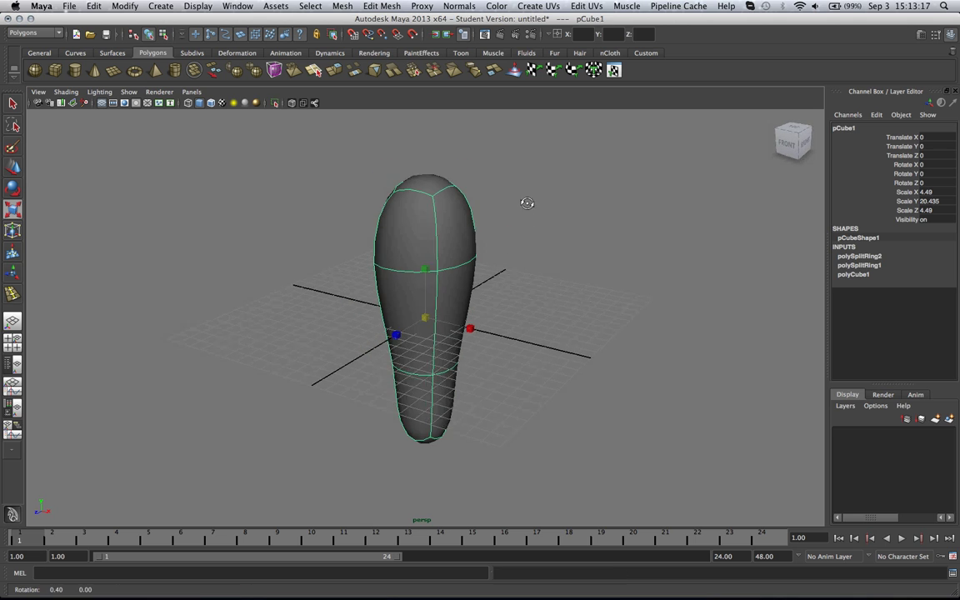
{"action": "left_click_drag", "start_coordinate": [525, 199], "coordinate": [510, 210], "text": "alt"}
{"action": "left_click", "coordinate": [512, 211]}
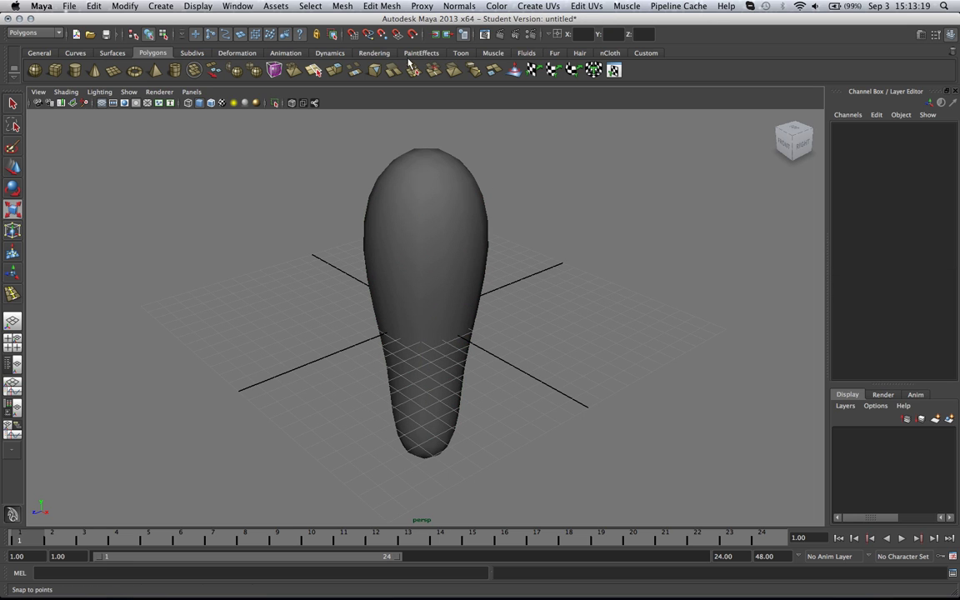
Insert edge loops just above and below the widest loop, plus one vertical loop close to a side edge.
{"action": "left_click", "coordinate": [381, 6]}
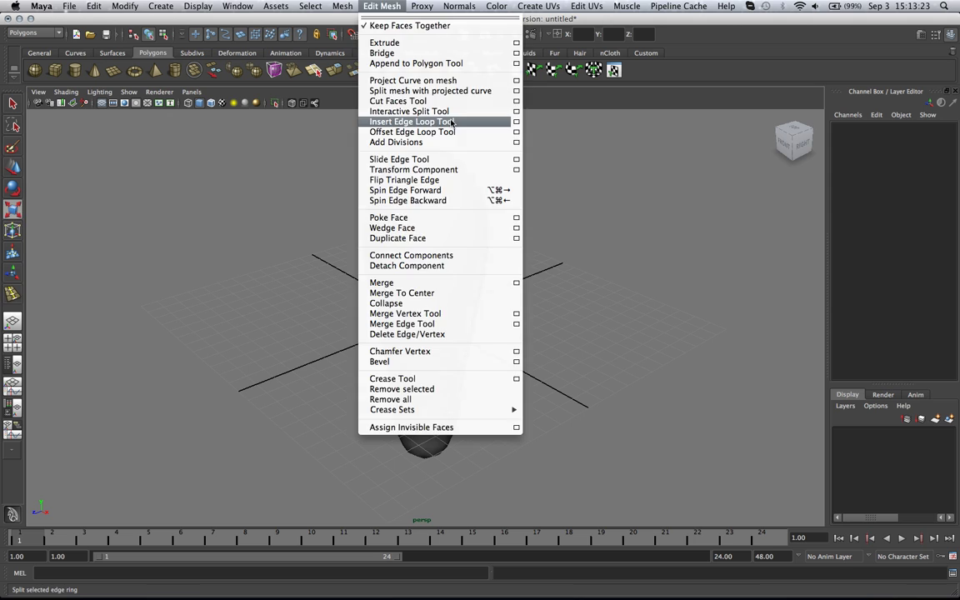
{"action": "left_click", "coordinate": [408, 122]}
{"action": "left_click", "coordinate": [407, 231]}
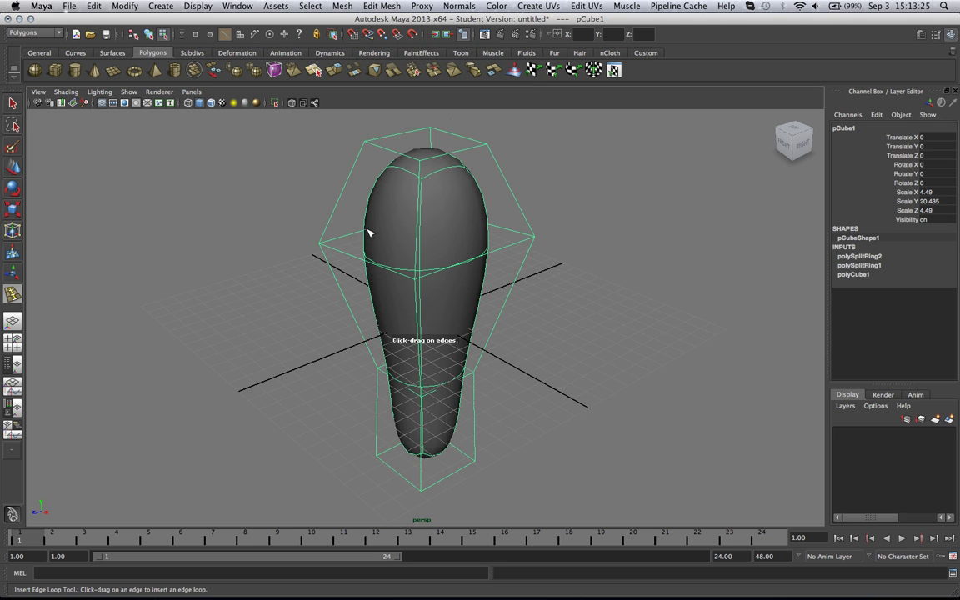
{"action": "left_click_drag", "start_coordinate": [335, 216], "coordinate": [321, 243]}
{"action": "left_click_drag", "start_coordinate": [364, 214], "coordinate": [375, 207], "text": "alt"}
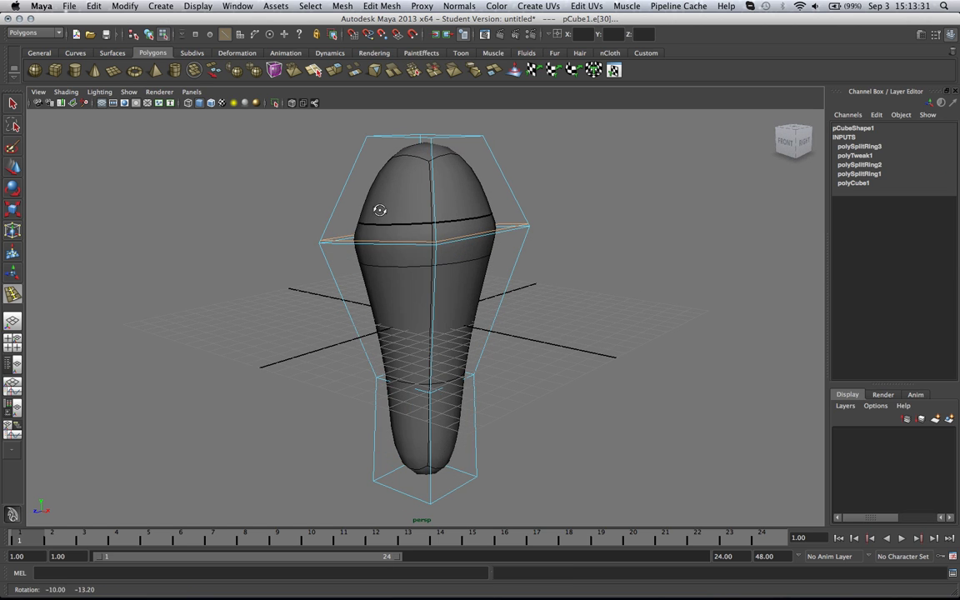
{"action": "left_click_drag", "start_coordinate": [435, 269], "coordinate": [331, 274]}
{"action": "key", "text": "q"}
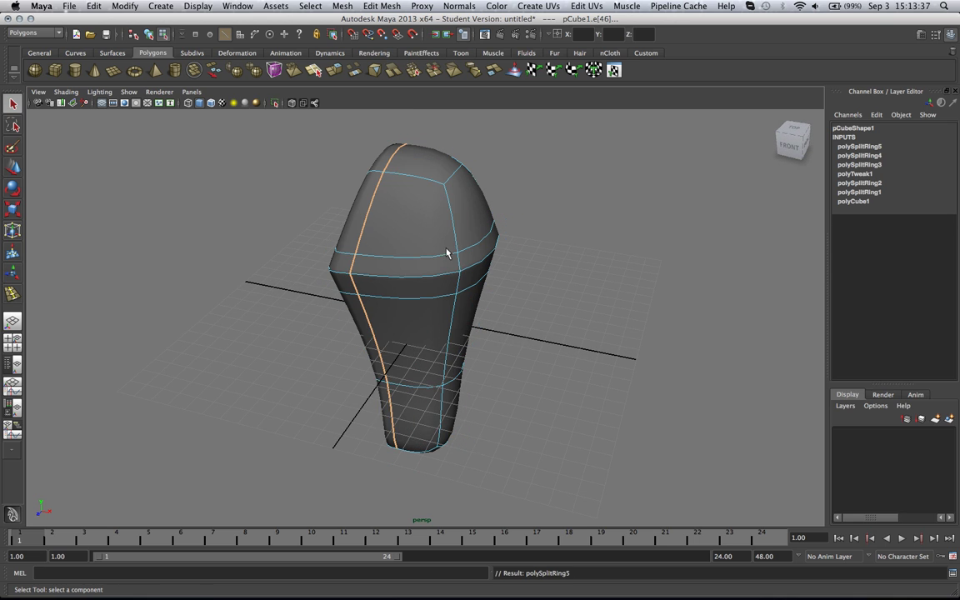
Return to object selection, inspect the smoothed shape from other angles and select the whole mesh.
{"action": "right_click_drag", "start_coordinate": [424, 241], "coordinate": [450, 229]}
{"action": "left_click", "coordinate": [564, 210]}
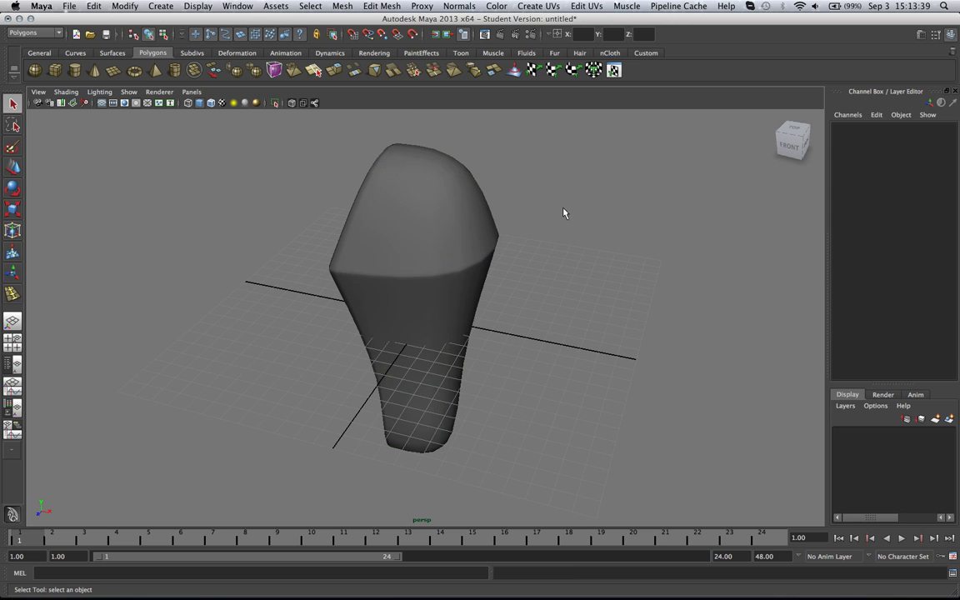
{"action": "left_click_drag", "start_coordinate": [564, 210], "coordinate": [457, 216], "text": "alt"}
{"action": "left_click", "coordinate": [457, 216]}
{"action": "left_click_drag", "start_coordinate": [532, 212], "coordinate": [546, 197], "text": "alt"}
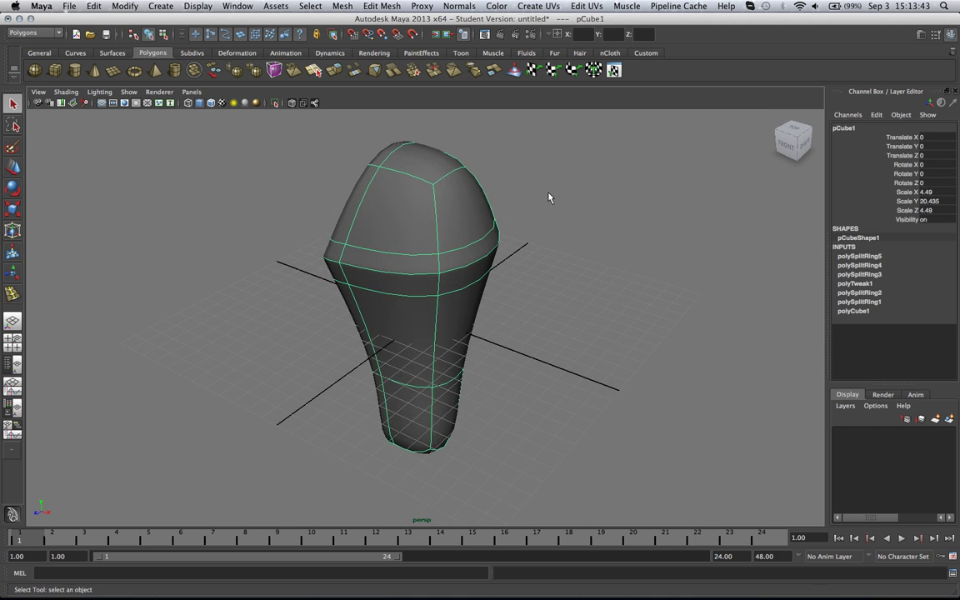
Undo the extra edge loops and the loop scaling and rotation, back to the straight block with two edge loops.
{"action": "key", "text": "z"}
{"action": "key", "text": "z"}
{"action": "key", "text": "z"}
{"action": "key", "text": "z"}
{"action": "key", "text": "z"}
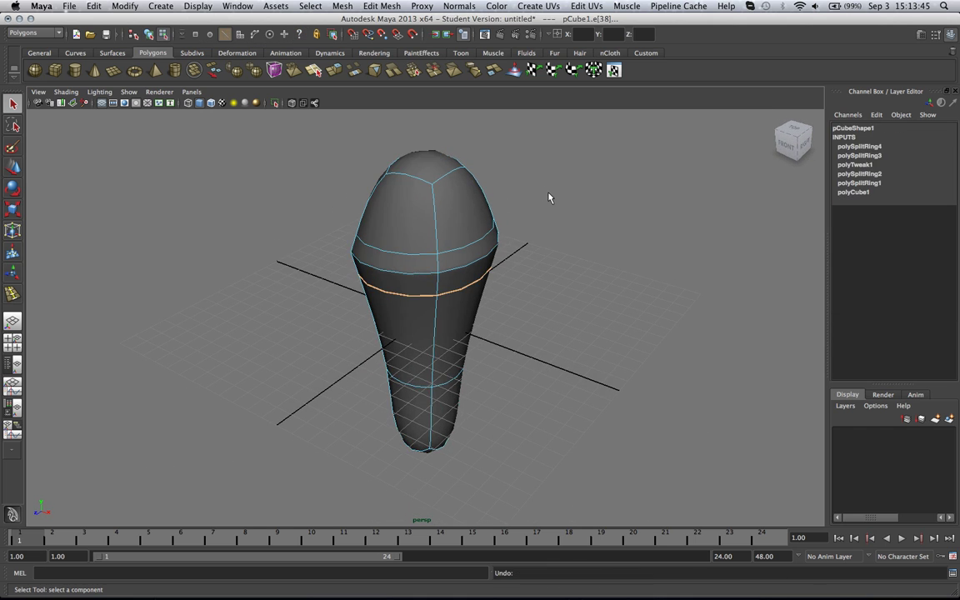
{"action": "key", "text": "z"}
{"action": "key", "text": "z"}
{"action": "key", "text": "z"}
{"action": "key", "text": "z"}
{"action": "key", "text": "z"}
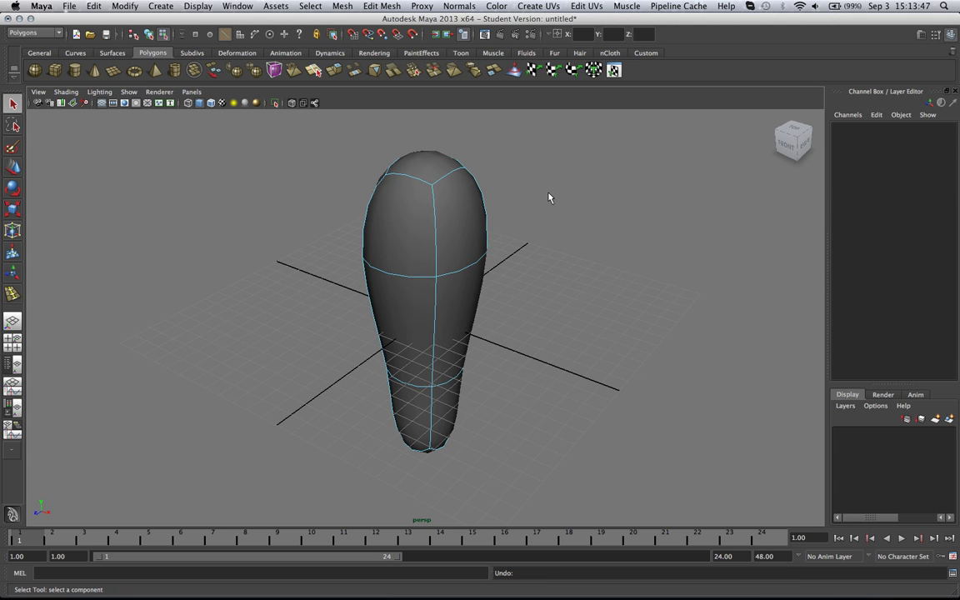
{"action": "key", "text": "z"}
{"action": "key", "text": "z"}
{"action": "key", "text": "z"}
{"action": "key", "text": "z"}
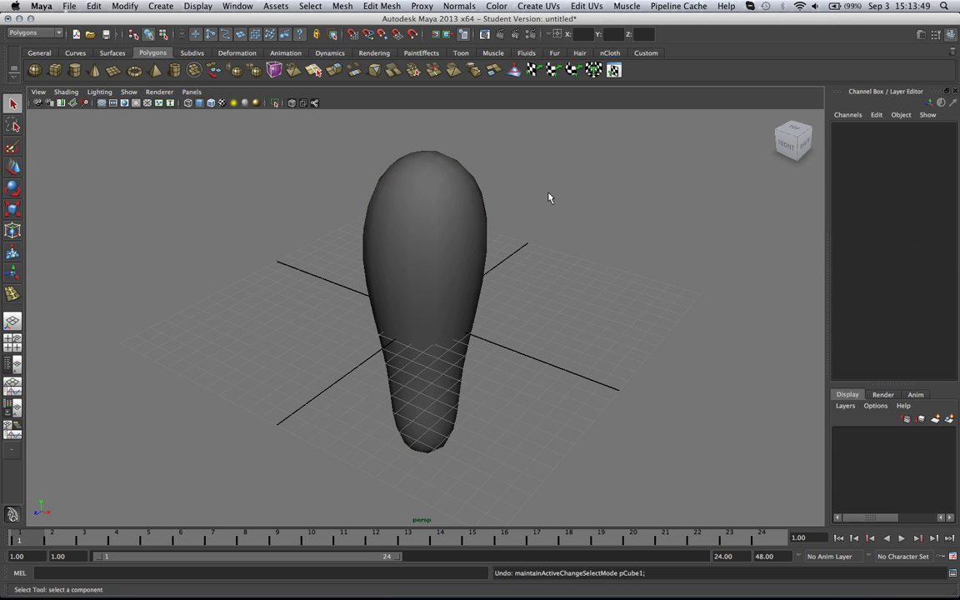
{"action": "key", "text": "z"}
{"action": "key", "text": "z"}
{"action": "key", "text": "z"}
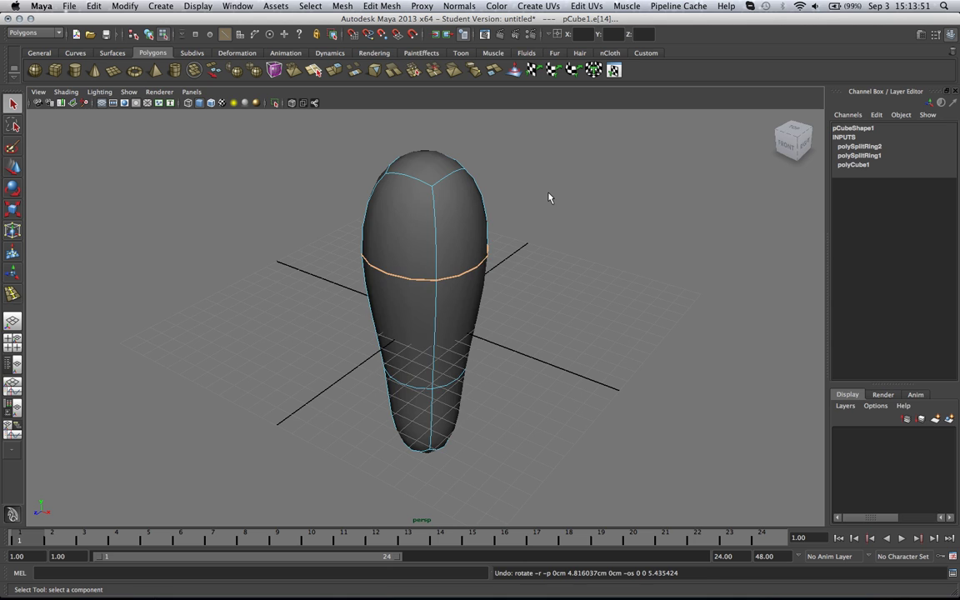
Turn off smooth preview and select the whole block as an object.
{"action": "right_click_drag", "start_coordinate": [458, 205], "coordinate": [505, 193]}
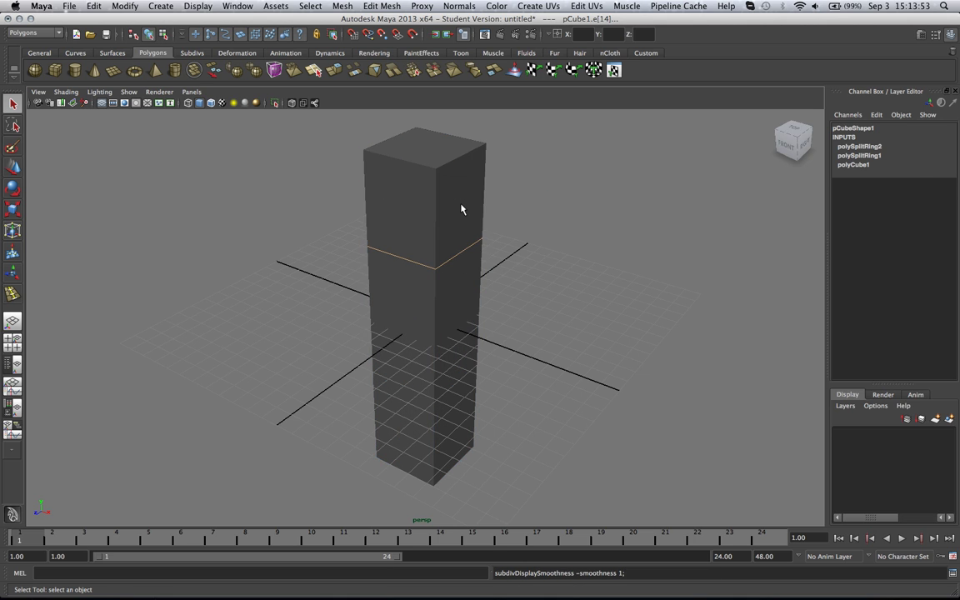
{"action": "left_click", "coordinate": [460, 206]}
{"action": "scroll", "coordinate": [463, 216], "scroll_direction": "down", "scroll_amount": 3}
{"action": "left_click_drag", "start_coordinate": [462, 216], "coordinate": [493, 217], "text": "alt"}
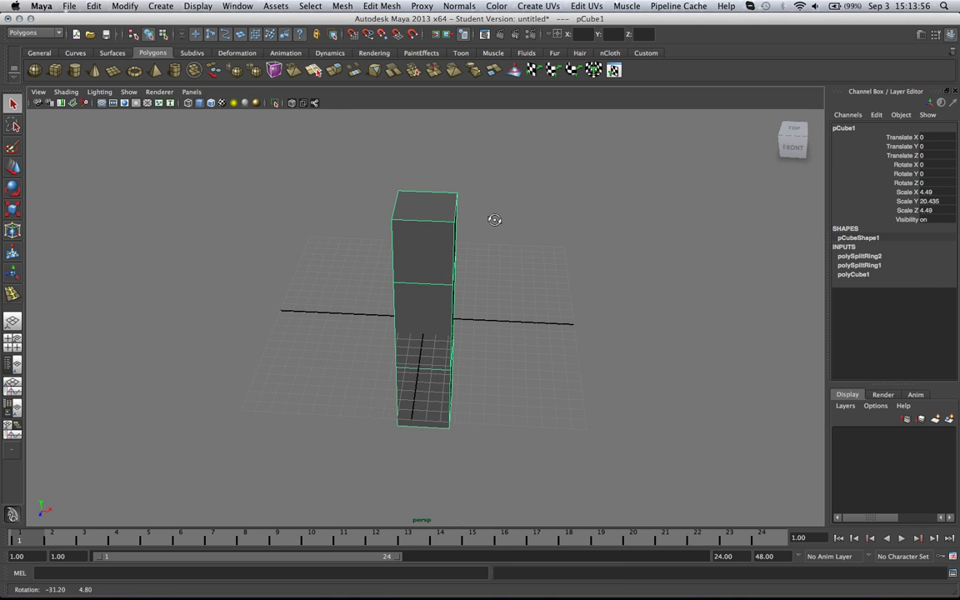
Cut the block in half along the YZ plane with Cut Faces, deleting the cut faces, and select the remaining half.
{"action": "left_click", "coordinate": [383, 7]}
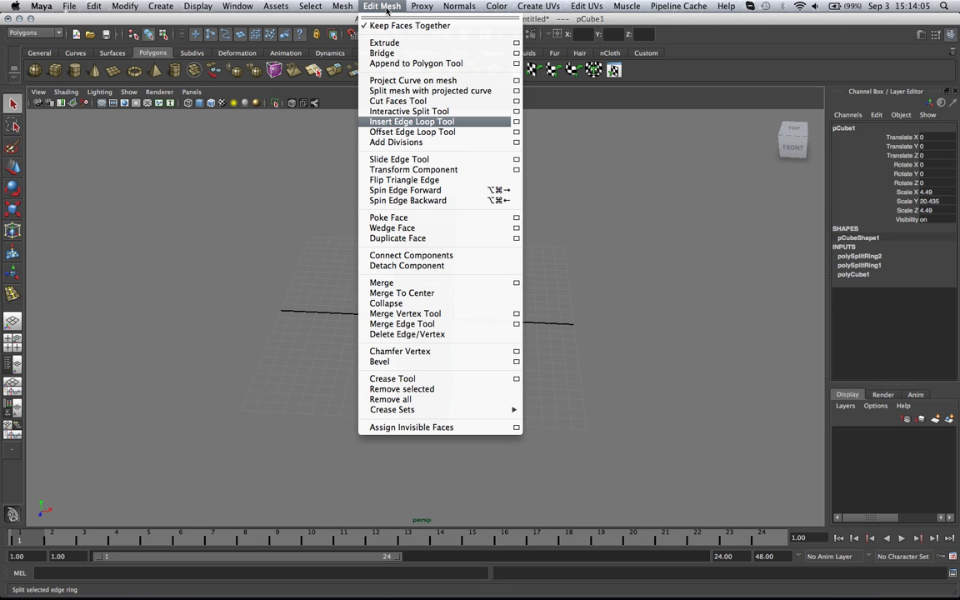
{"action": "left_click", "coordinate": [386, 7]}
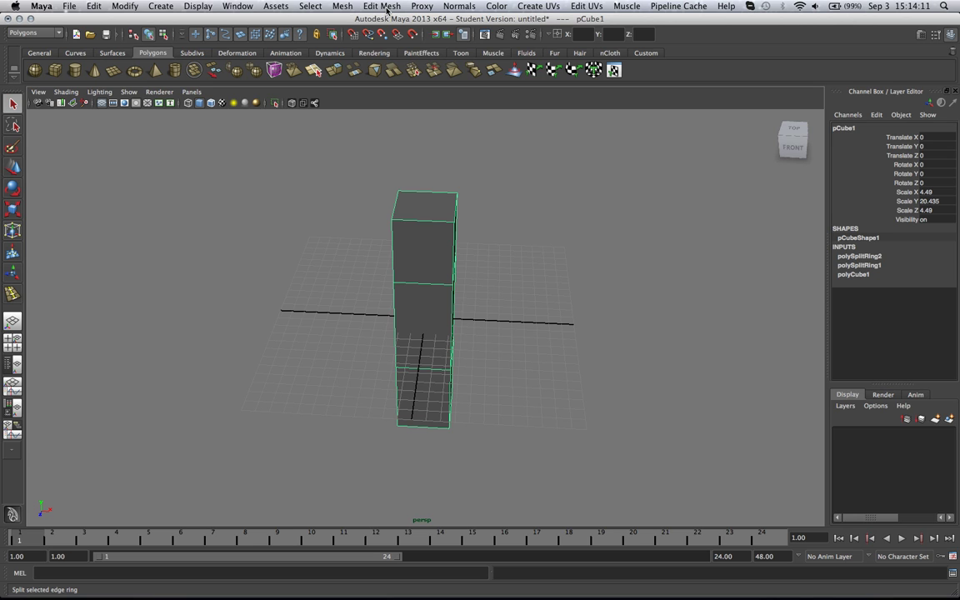
{"action": "left_click", "coordinate": [386, 7]}
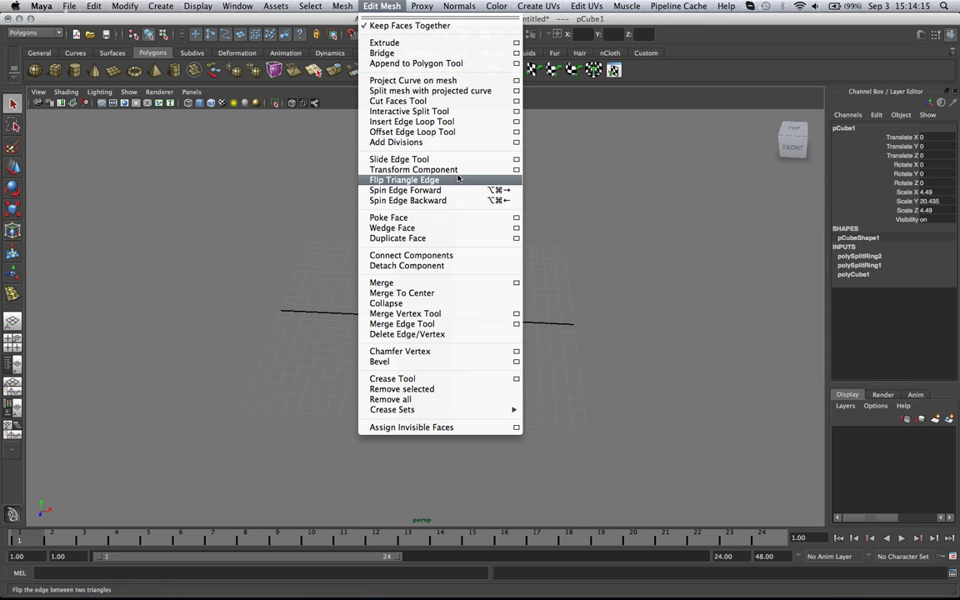
{"action": "left_click", "coordinate": [517, 101]}
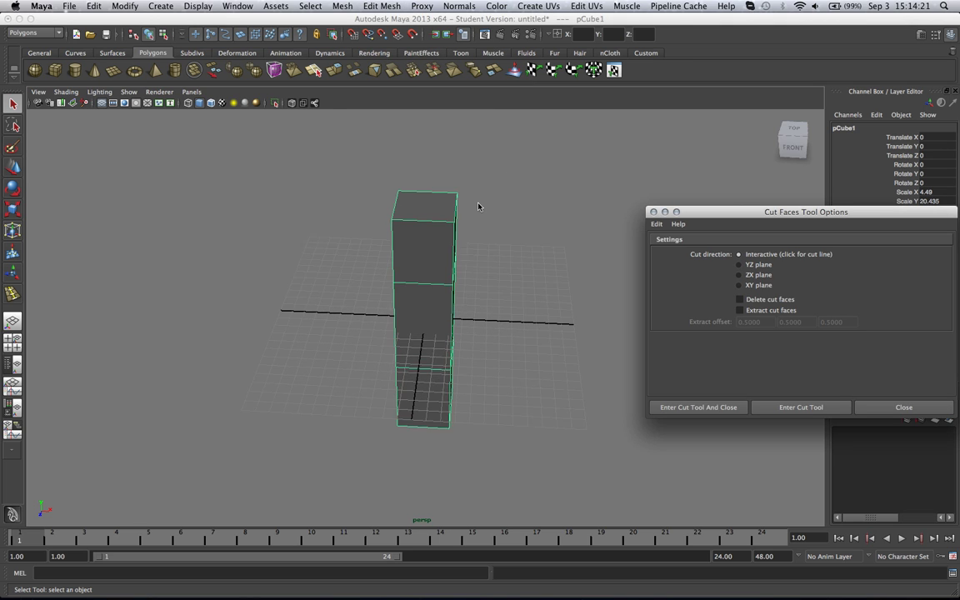
{"action": "left_click_drag", "start_coordinate": [478, 205], "coordinate": [241, 367], "text": "alt"}
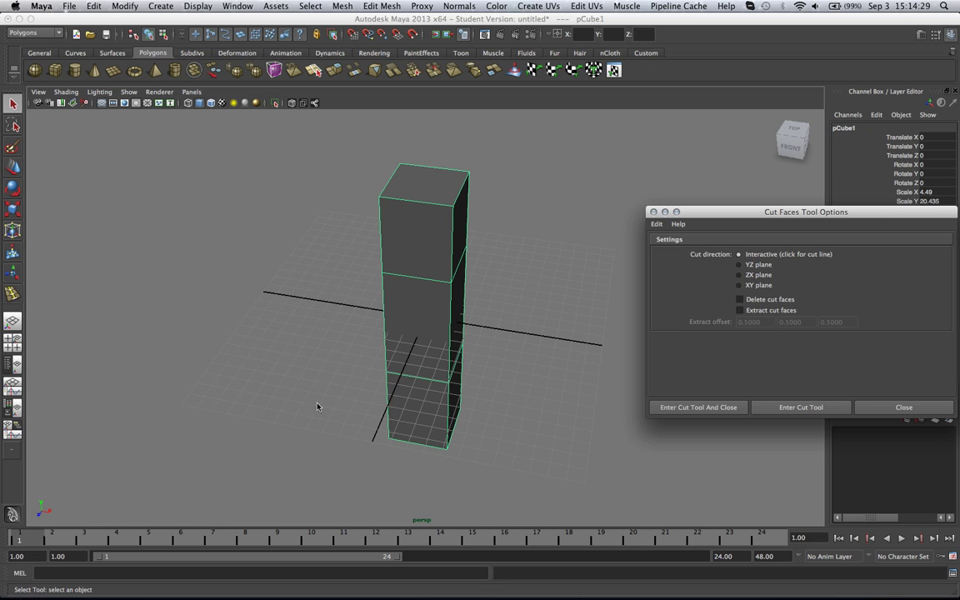
{"action": "left_click", "coordinate": [739, 265]}
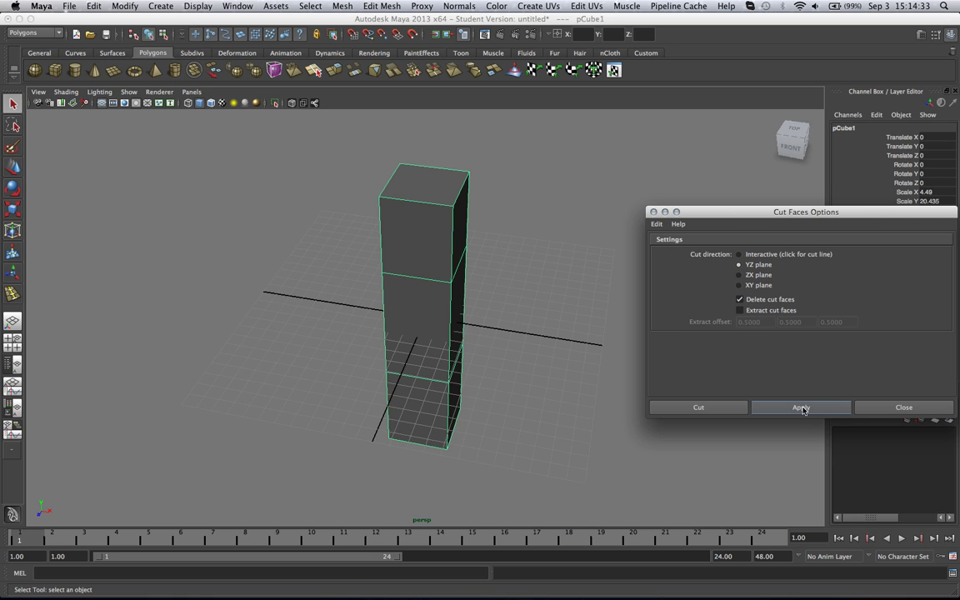
{"action": "left_click", "coordinate": [718, 407]}
{"action": "left_click", "coordinate": [634, 334]}
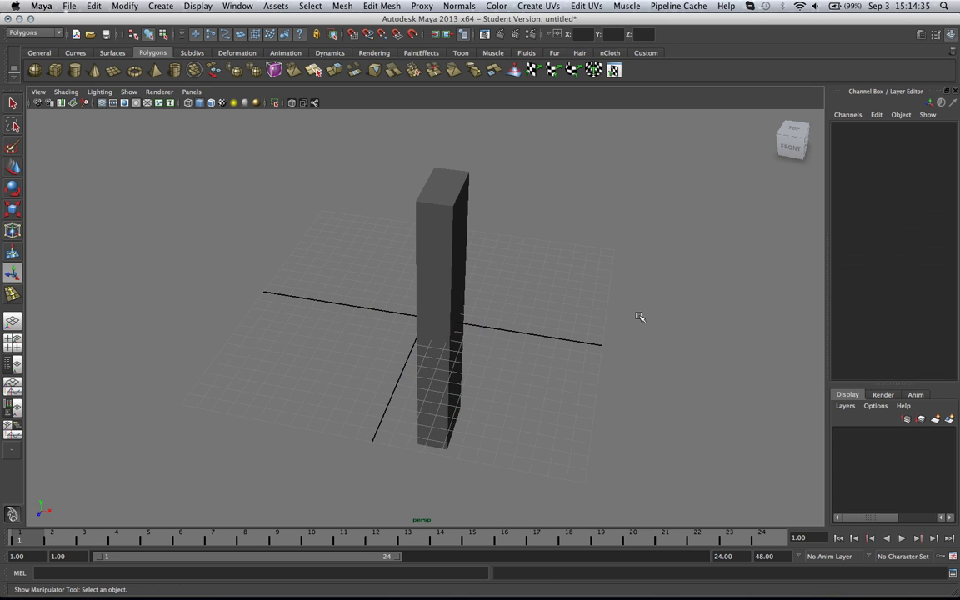
{"action": "left_click_drag", "start_coordinate": [639, 317], "coordinate": [462, 255], "text": "alt"}
{"action": "left_click", "coordinate": [473, 278]}
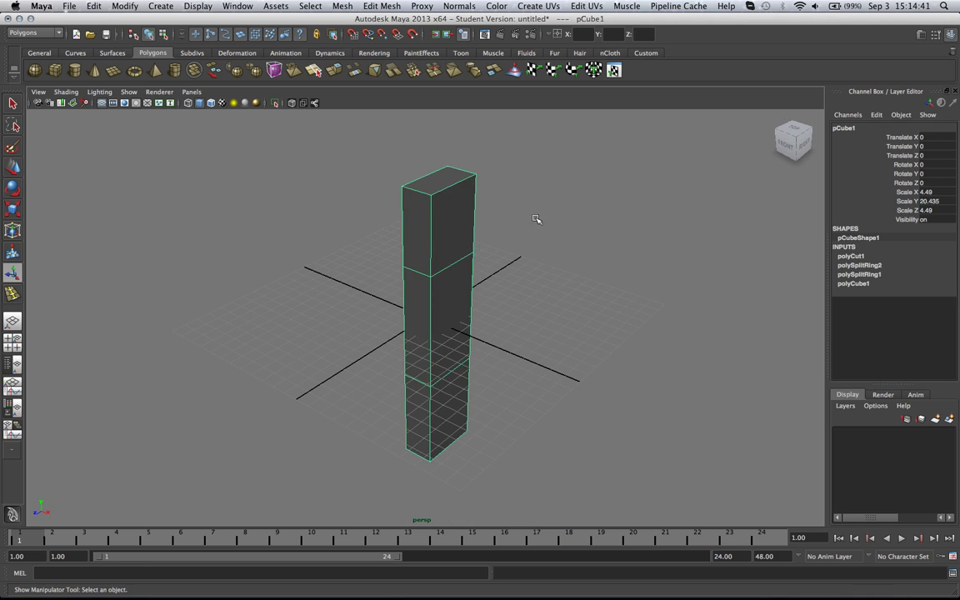
Extrude the upper side face of the half block outward about 7.8 units to form the first arm segment.
{"action": "right_click_drag", "start_coordinate": [448, 225], "coordinate": [453, 230]}
{"action": "left_click", "coordinate": [453, 230]}
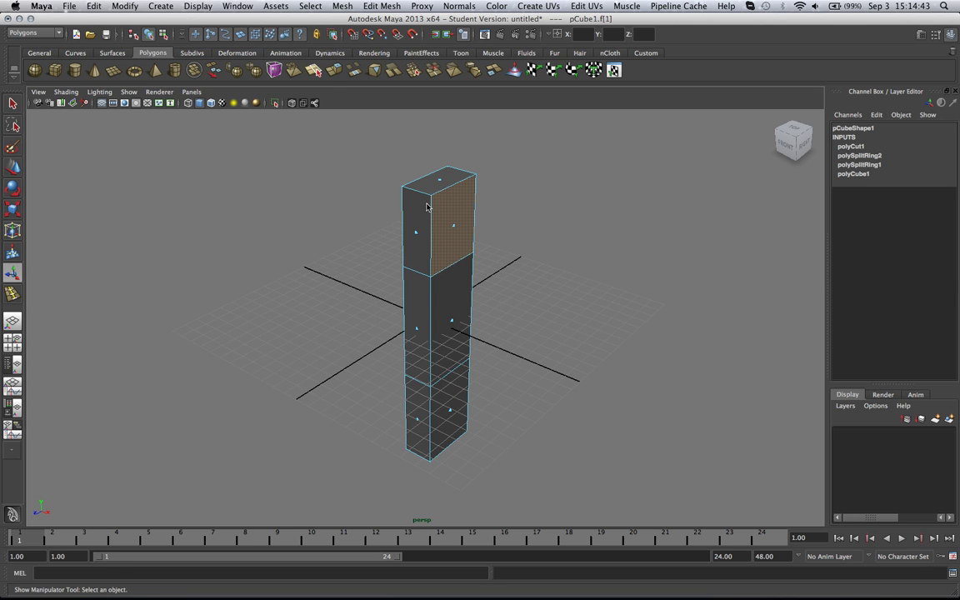
{"action": "mouse_move", "coordinate": [407, 205]}
{"action": "left_mouse_down", "text": "alt"}
{"action": "mouse_move", "coordinate": [386, 207]}
{"action": "mouse_move", "coordinate": [413, 221]}
{"action": "left_mouse_up", "text": "alt"}
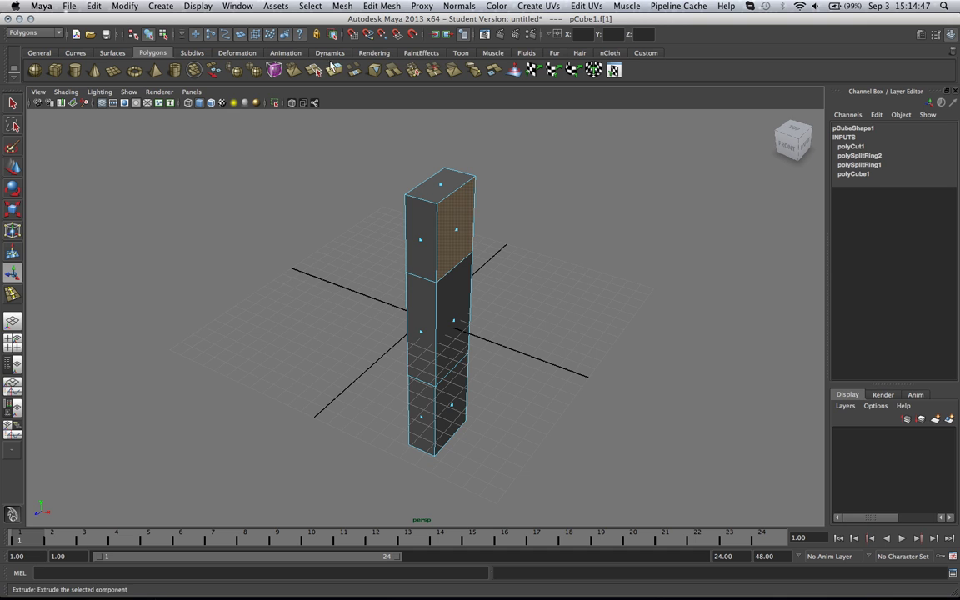
{"action": "left_click", "coordinate": [383, 8]}
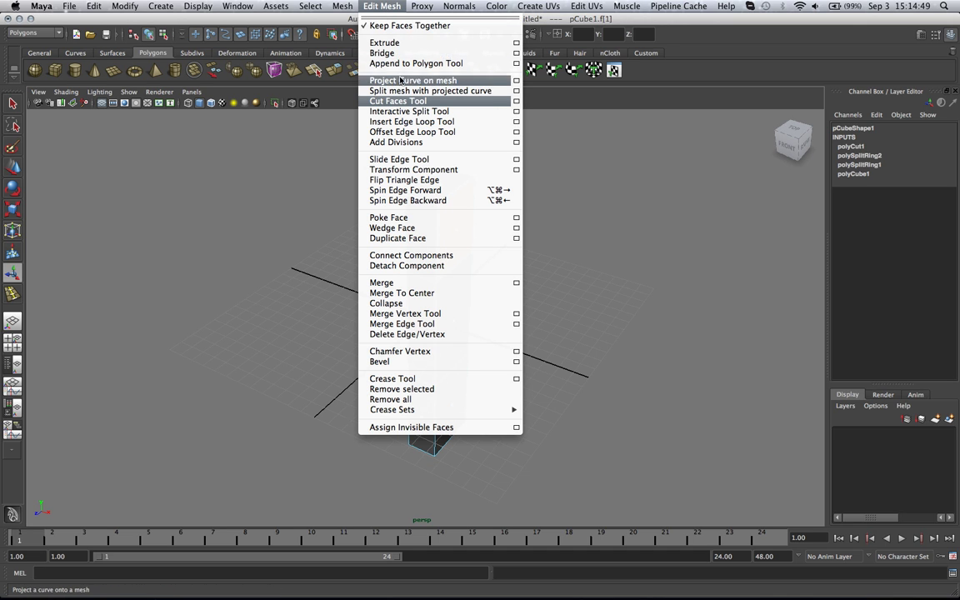
{"action": "left_click", "coordinate": [401, 44]}
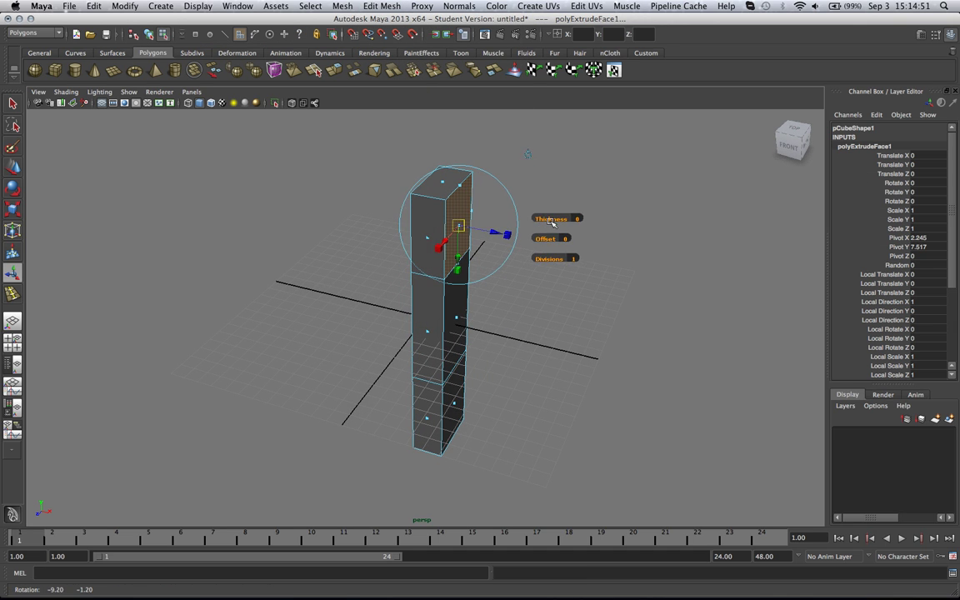
{"action": "key", "text": "w"}
{"action": "left_click_drag", "start_coordinate": [497, 235], "coordinate": [589, 275]}
{"action": "scroll", "coordinate": [625, 265], "scroll_direction": "down", "scroll_amount": 3}
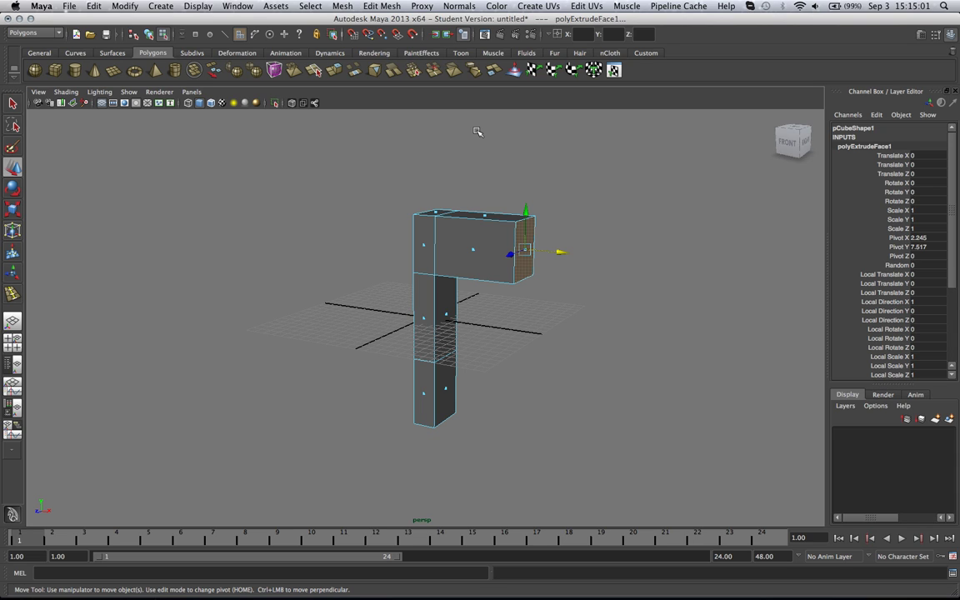
Extrude the arm's end face outward about 7.6 units to form a second arm segment.
{"action": "key", "text": "ctrl+e"}
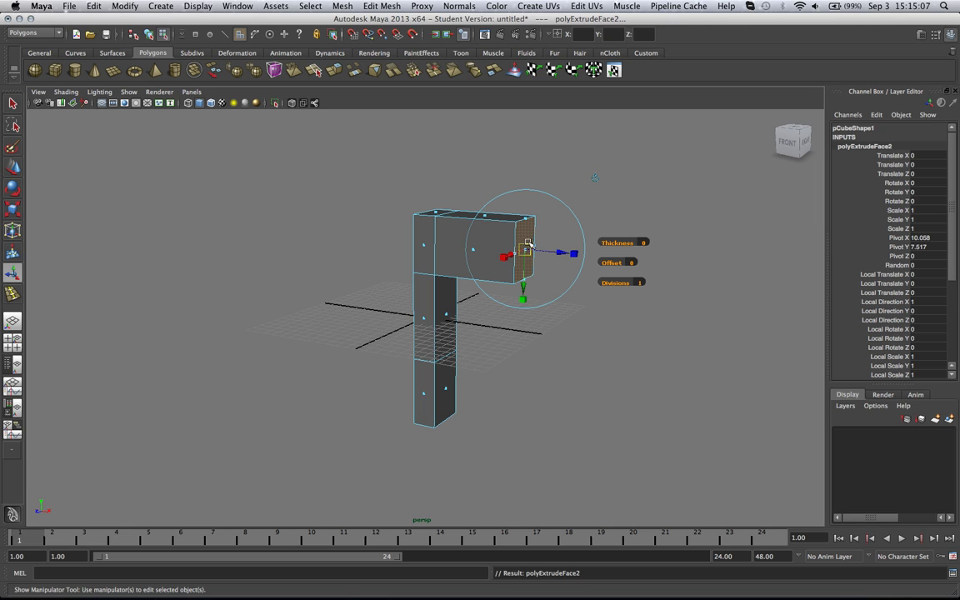
{"action": "left_click_drag", "start_coordinate": [528, 245], "coordinate": [647, 259]}
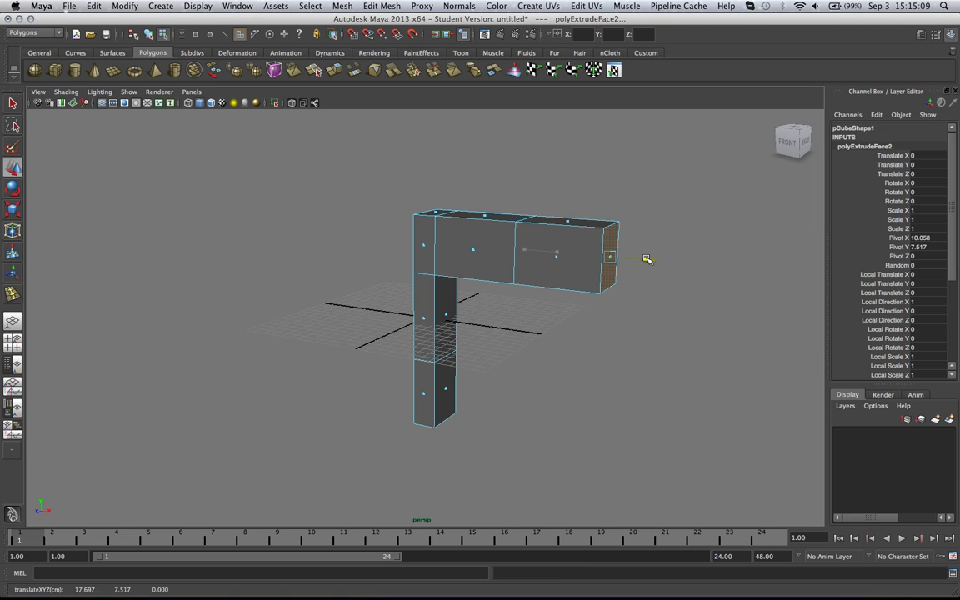
{"action": "left_click", "coordinate": [619, 327]}
{"action": "left_click_drag", "start_coordinate": [619, 327], "coordinate": [597, 261], "text": "alt"}
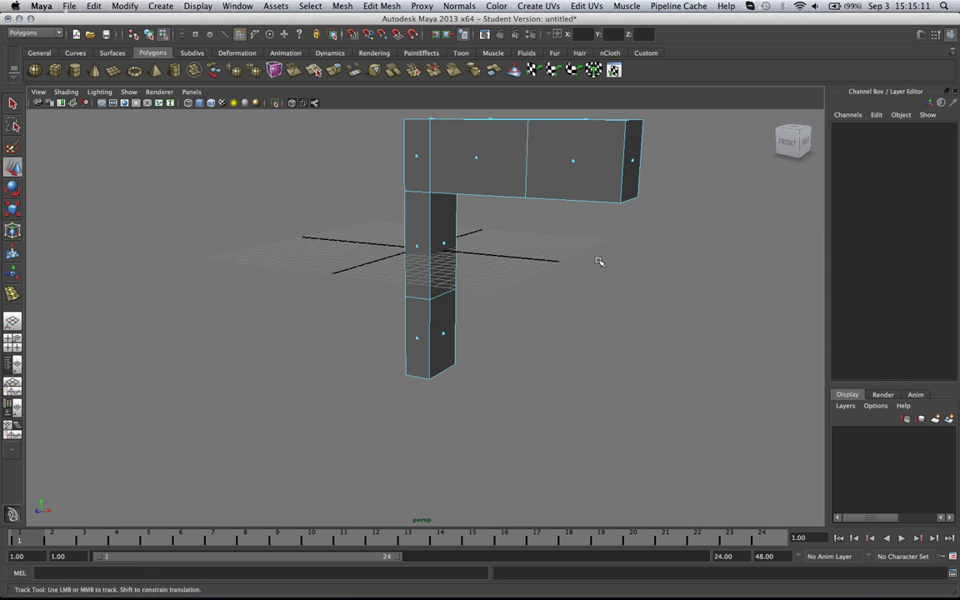
Extrude the lowest side face of the block outward to form the hip.
{"action": "left_click", "coordinate": [443, 335]}
{"action": "key", "text": "g"}
{"action": "key", "text": "w"}
{"action": "left_click_drag", "start_coordinate": [477, 340], "coordinate": [511, 312]}
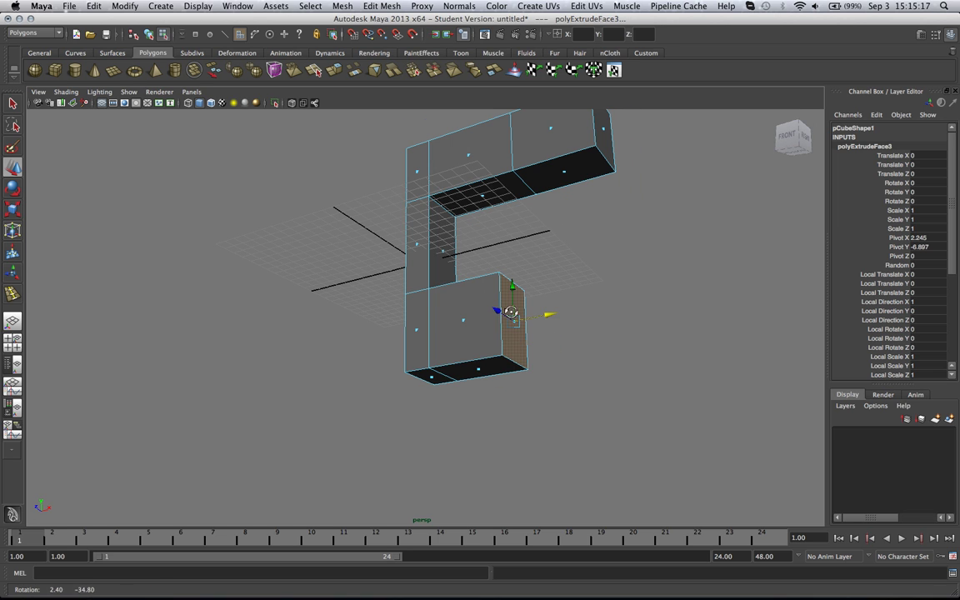
Extrude the underside face of the hip downward to form a long leg.
{"action": "left_click", "coordinate": [482, 366]}
{"action": "key", "text": "g"}
{"action": "key", "text": "w"}
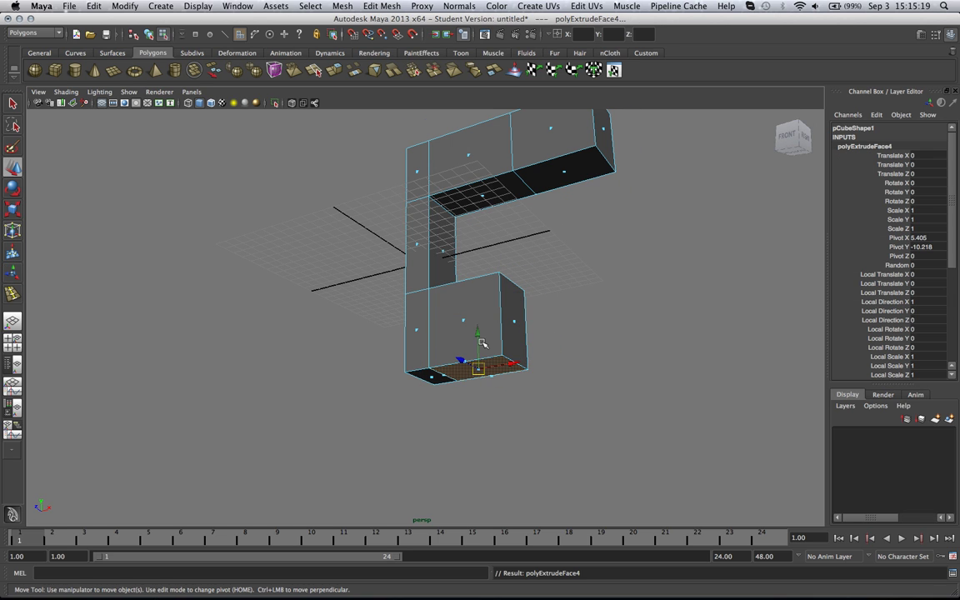
{"action": "left_click_drag", "start_coordinate": [482, 344], "coordinate": [467, 508]}
{"action": "left_click", "coordinate": [598, 273]}
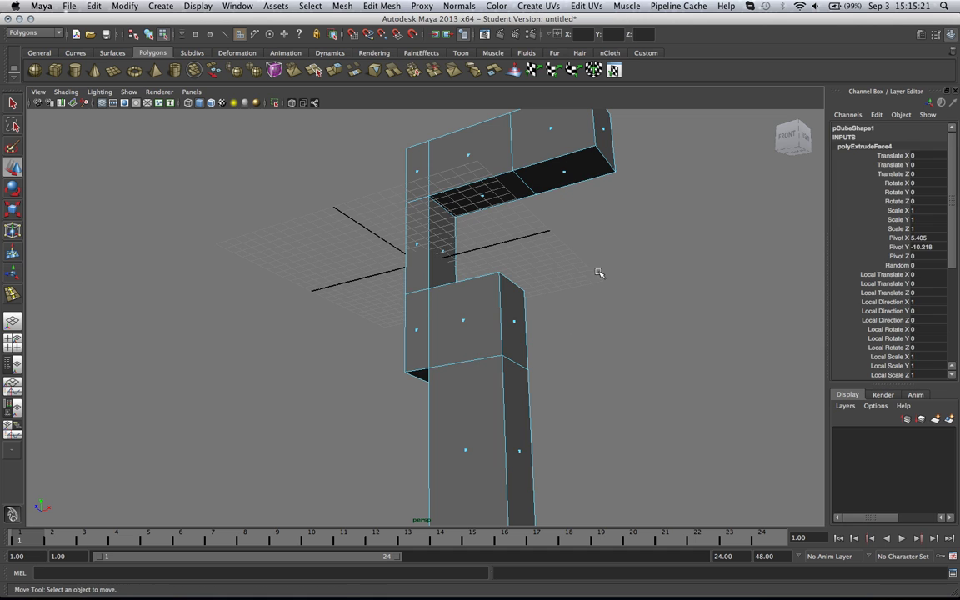
{"action": "left_click_drag", "start_coordinate": [599, 273], "coordinate": [563, 312], "text": "alt"}
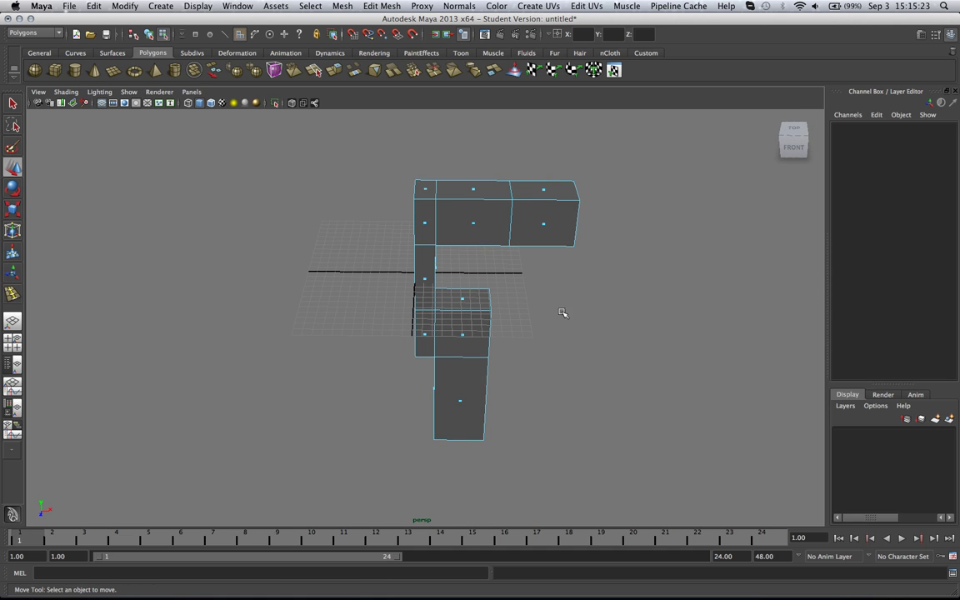
Extrude the top face of the block upward about 5.4 units to form half of the head.
{"action": "left_click", "coordinate": [425, 189]}
{"action": "left_click_drag", "start_coordinate": [493, 167], "coordinate": [487, 217], "text": "alt"}
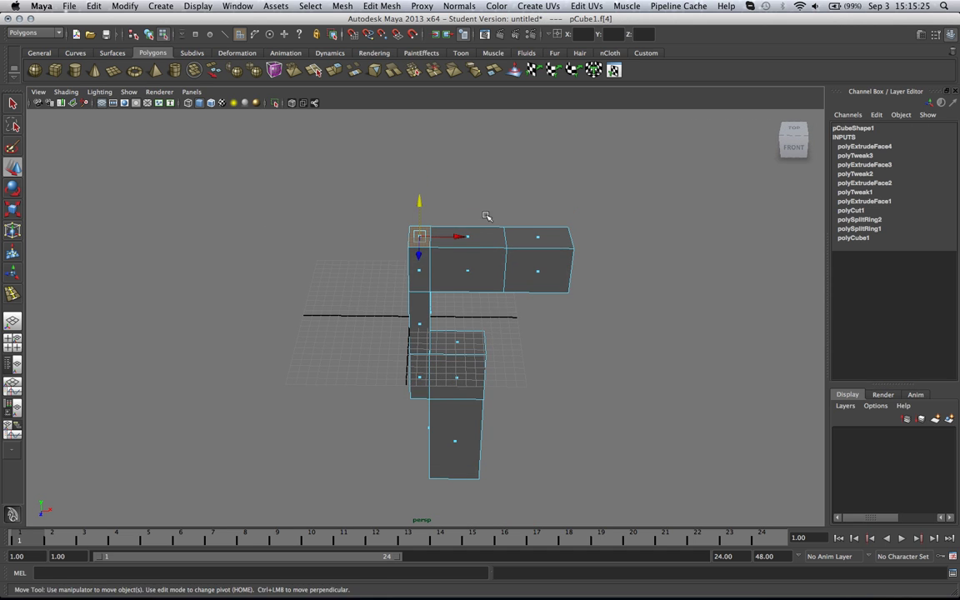
{"action": "key", "text": "ctrl+e"}
{"action": "key", "text": "w"}
{"action": "left_click_drag", "start_coordinate": [419, 200], "coordinate": [416, 152]}
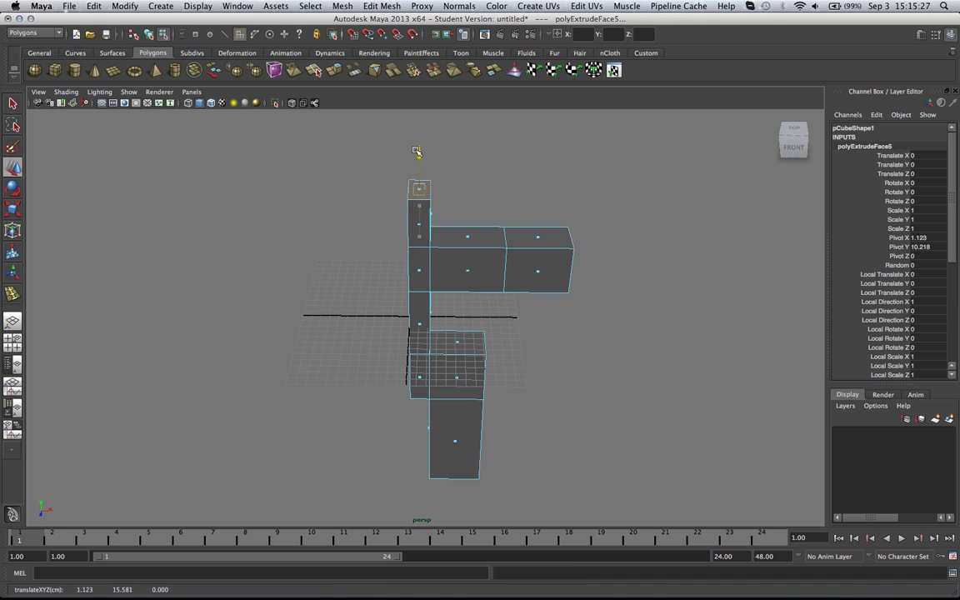
{"action": "mouse_move", "coordinate": [500, 174]}
{"action": "left_mouse_down", "text": "alt"}
{"action": "mouse_move", "coordinate": [515, 178]}
{"action": "mouse_move", "coordinate": [484, 172]}
{"action": "left_mouse_up", "text": "alt"}
{"action": "left_click", "coordinate": [519, 178]}
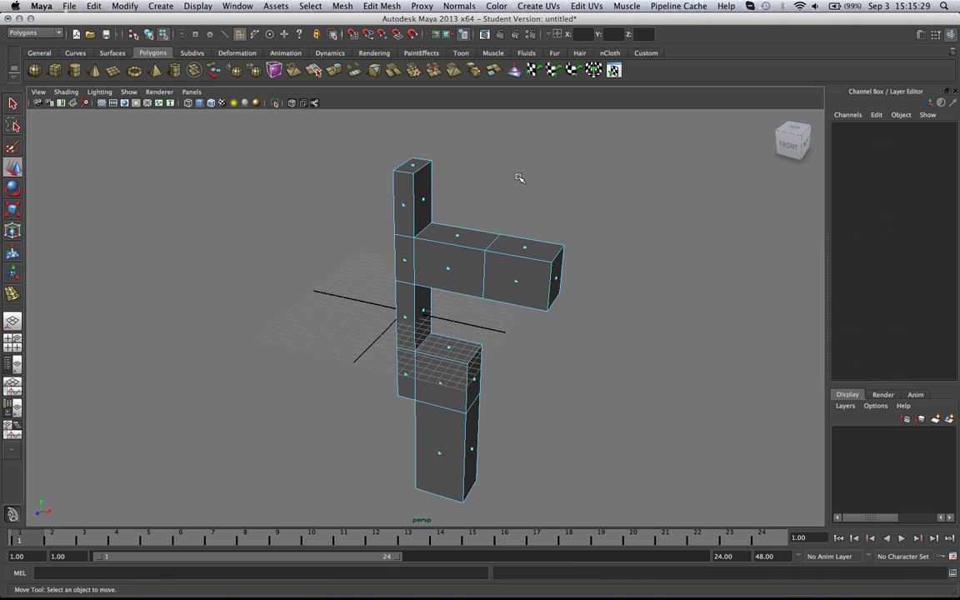
Mirror the whole half figure with Duplicate Special, using geometry type Instance and an X scale of -1.
{"action": "right_click_drag", "start_coordinate": [488, 230], "coordinate": [544, 217]}
{"action": "left_click", "coordinate": [489, 233]}
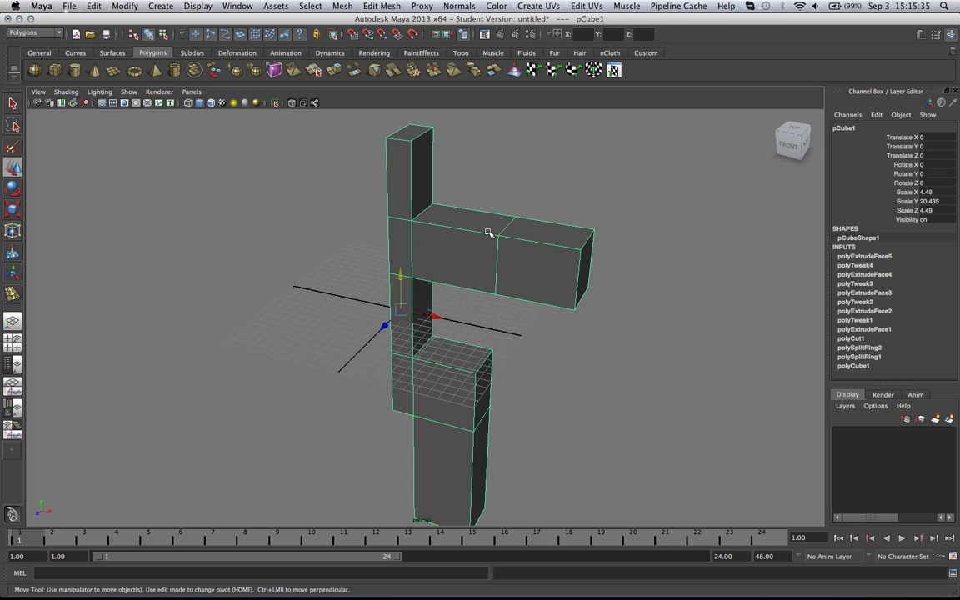
{"action": "scroll", "coordinate": [487, 234], "scroll_direction": "down", "scroll_amount": 2}
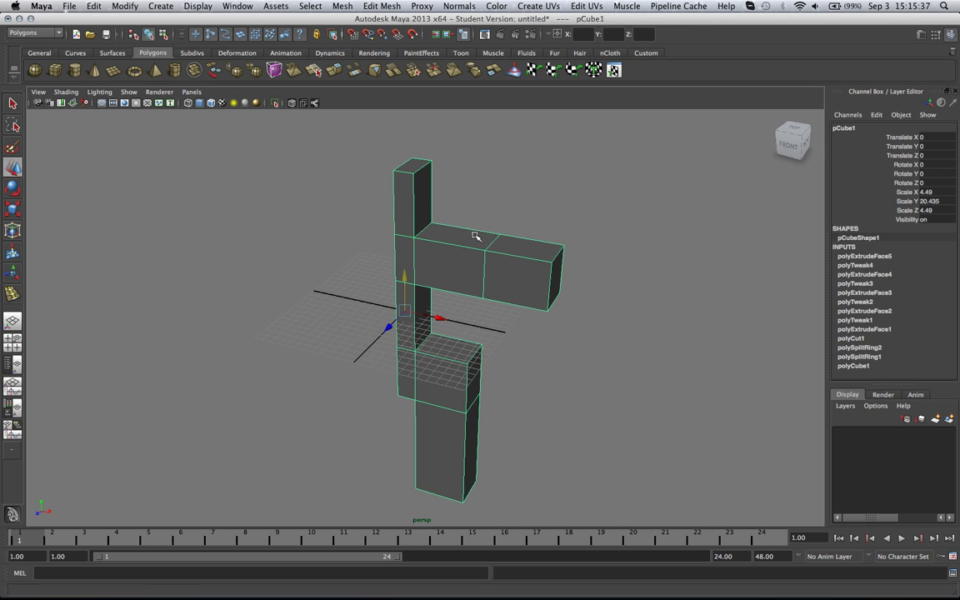
{"action": "scroll", "coordinate": [499, 225], "scroll_direction": "down", "scroll_amount": 2}
{"action": "left_click", "coordinate": [103, 8]}
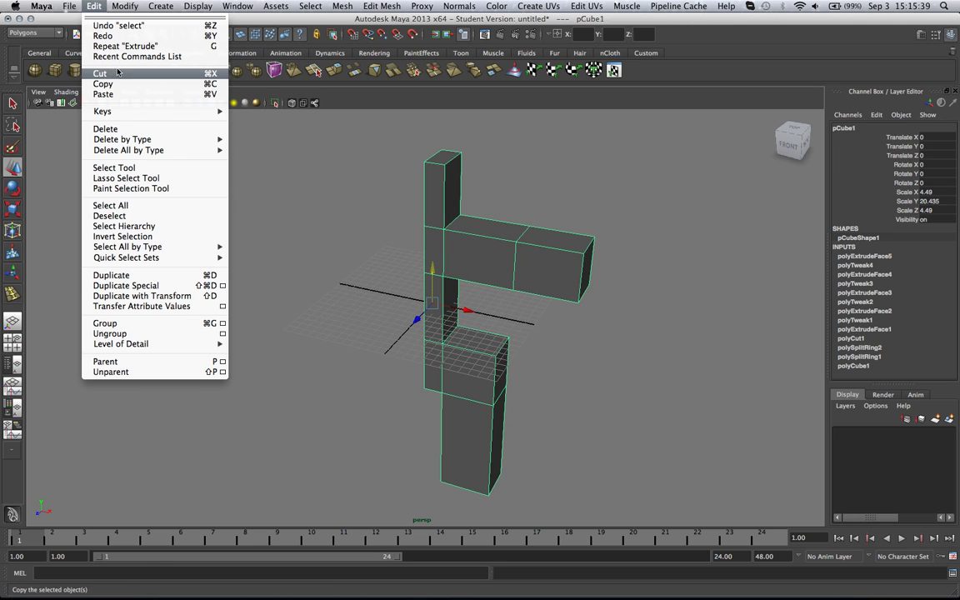
{"action": "left_click", "coordinate": [223, 287]}
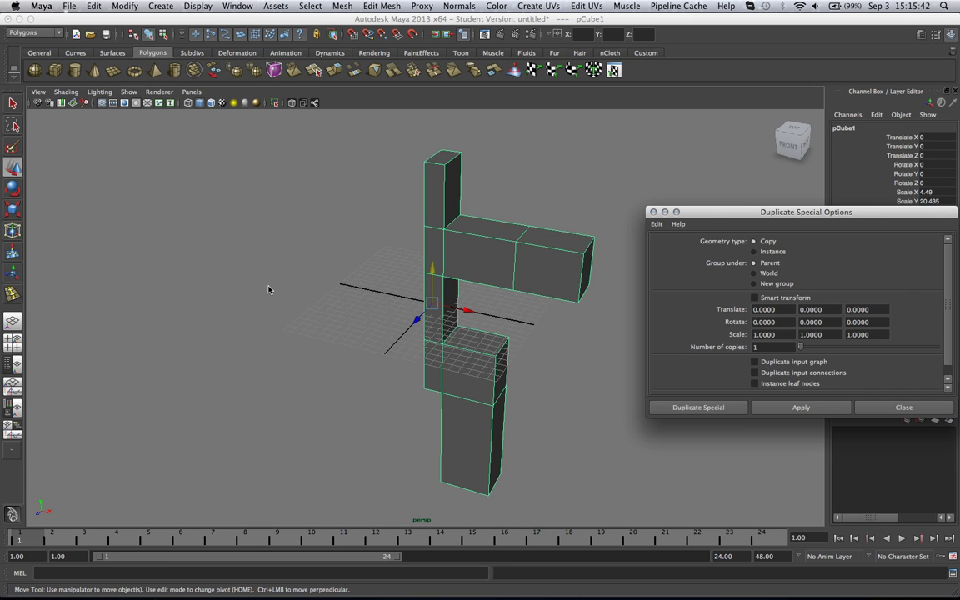
{"action": "left_click", "coordinate": [754, 252]}
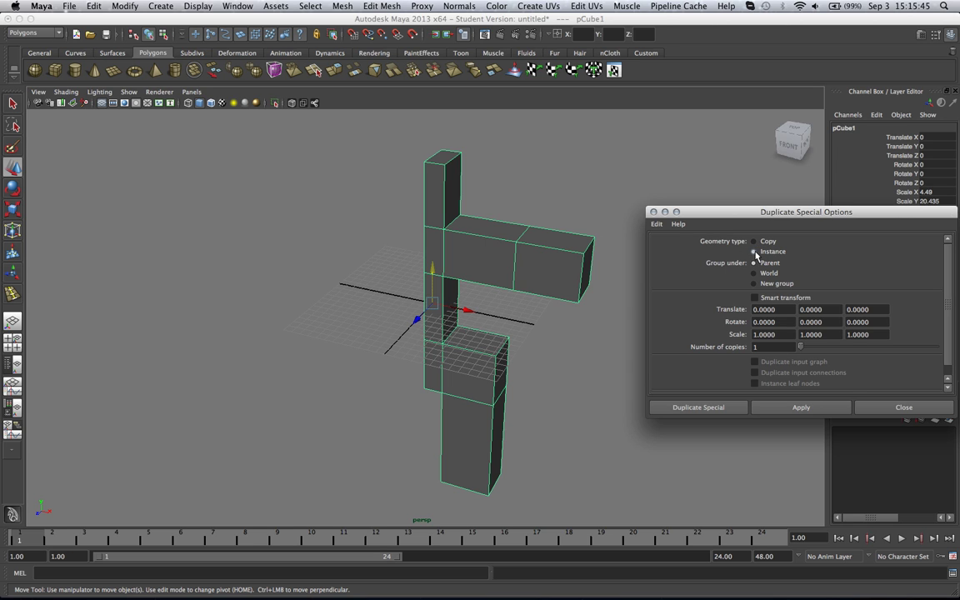
{"action": "left_click_drag", "start_coordinate": [510, 282], "coordinate": [454, 277], "text": "alt"}
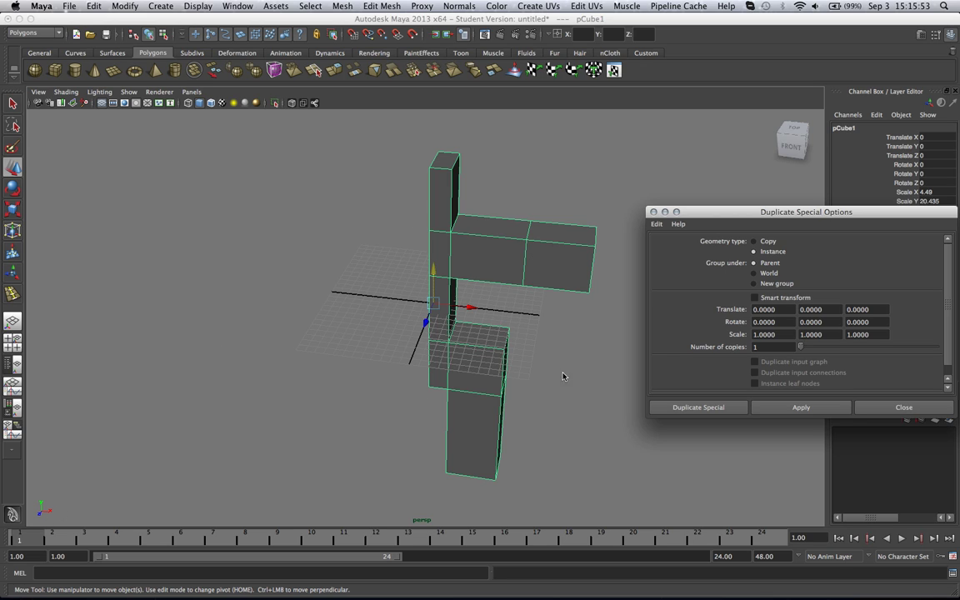
{"action": "left_click_drag", "start_coordinate": [780, 334], "coordinate": [742, 336]}
{"action": "left_click", "coordinate": [794, 407]}
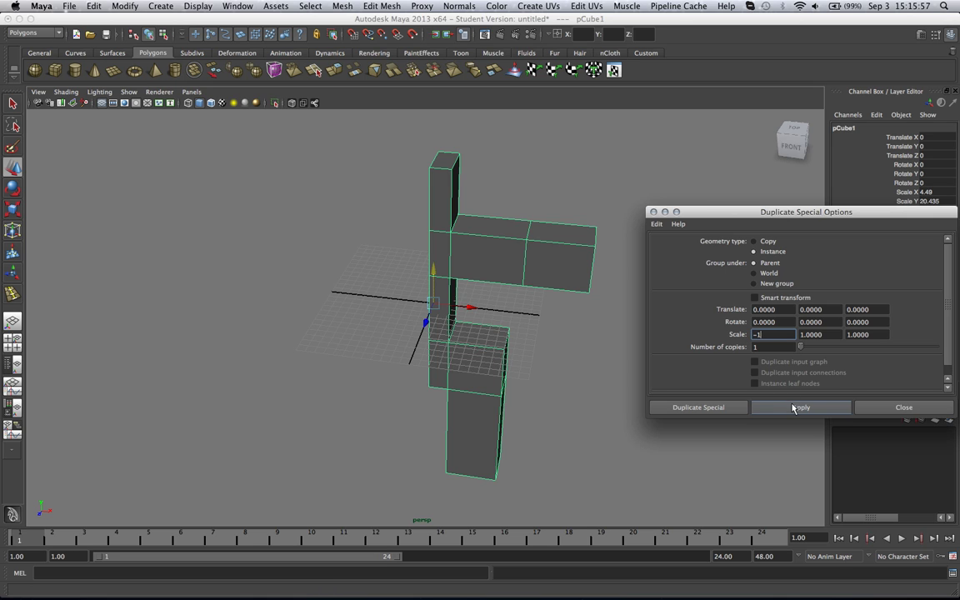
{"action": "left_click", "coordinate": [725, 407]}
{"action": "left_click", "coordinate": [666, 335]}
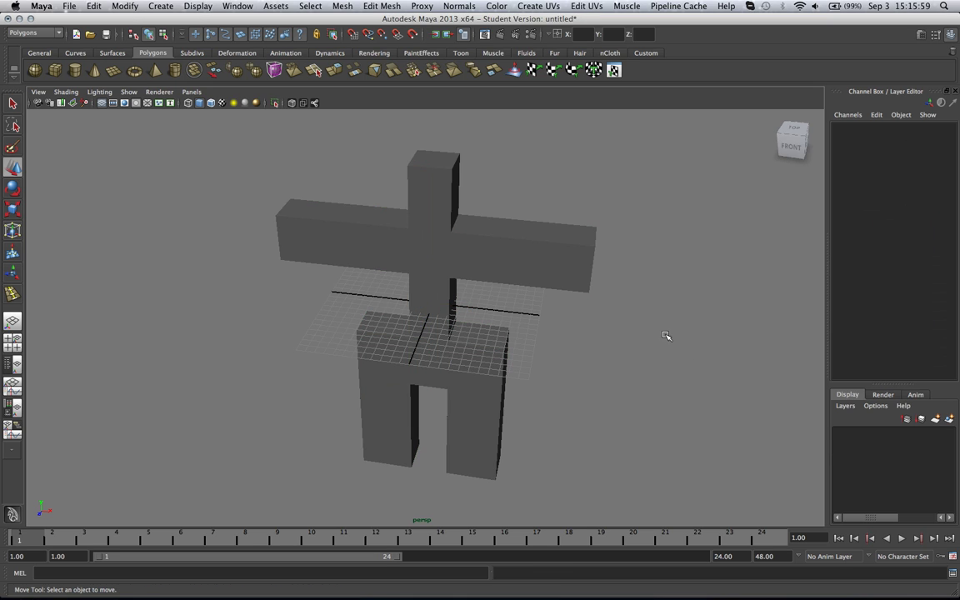
Lower the mid-arm vertices of the original half about 3 units to test the mirrored instance.
{"action": "left_click", "coordinate": [580, 283]}
{"action": "left_click", "coordinate": [594, 292]}
{"action": "left_click", "coordinate": [540, 263]}
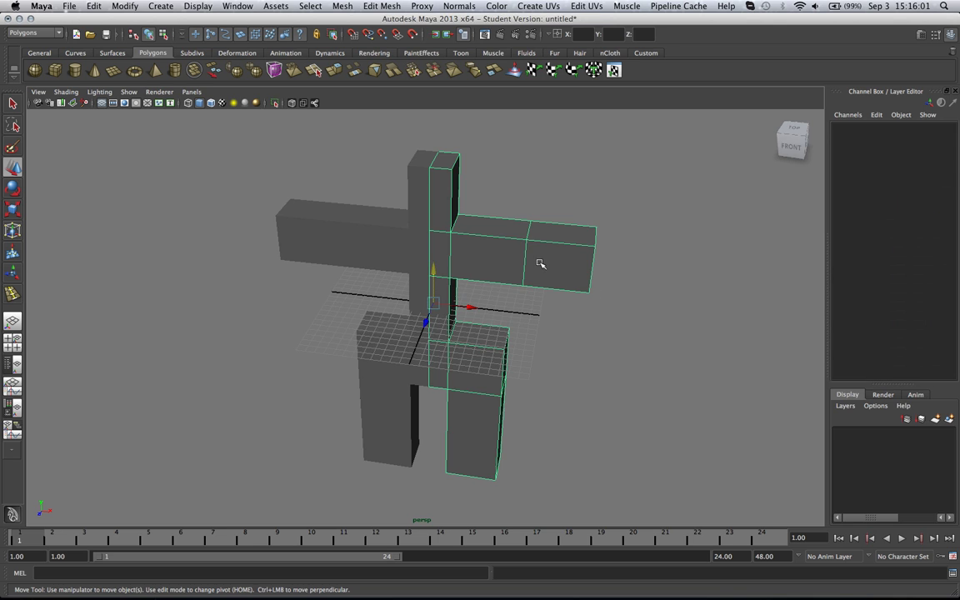
{"action": "left_click_drag", "start_coordinate": [581, 278], "coordinate": [578, 265], "text": "alt"}
{"action": "right_click_drag", "start_coordinate": [577, 260], "coordinate": [559, 246]}
{"action": "left_click_drag", "start_coordinate": [554, 312], "coordinate": [556, 311]}
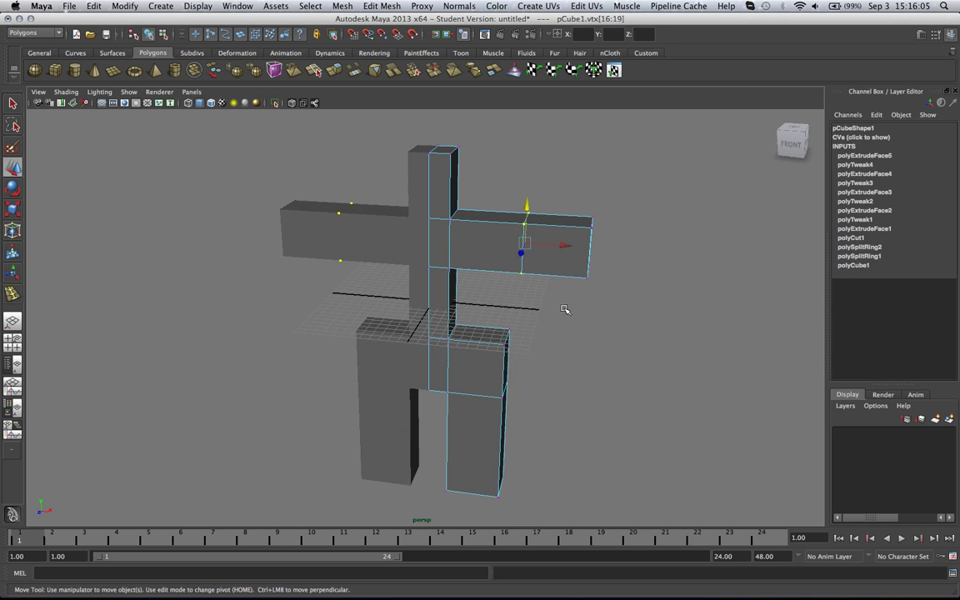
{"action": "left_click_drag", "start_coordinate": [525, 204], "coordinate": [515, 232]}
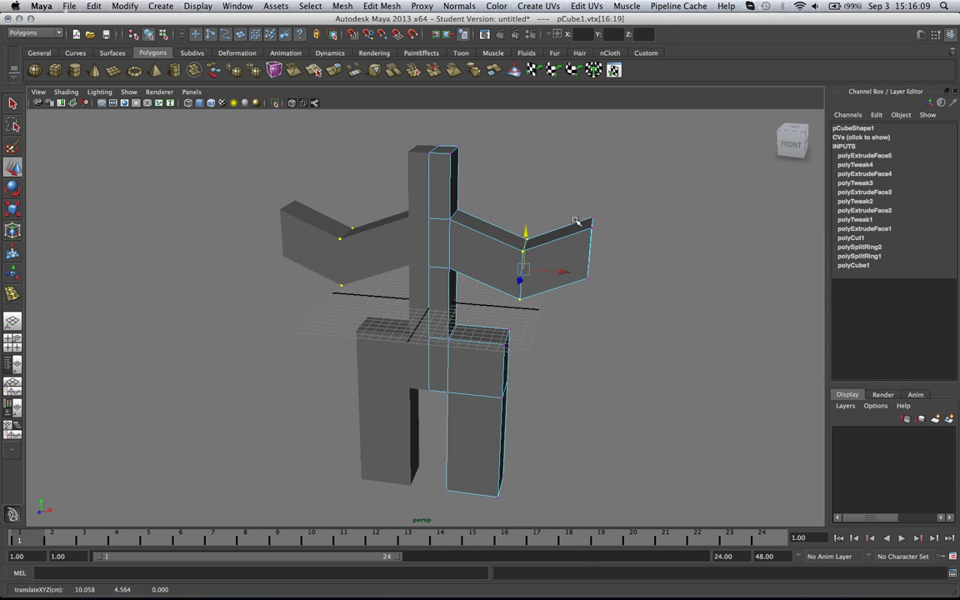
Undo the mid-arm vertex move and marquee-select the vertices outside the centre seam.
{"action": "key", "text": "super+z"}
{"action": "key", "text": "super+z"}
{"action": "mouse_move", "coordinate": [612, 173]}
{"action": "left_mouse_down", "text": "alt"}
{"action": "mouse_move", "coordinate": [592, 188]}
{"action": "mouse_move", "coordinate": [597, 177]}
{"action": "mouse_move", "coordinate": [604, 190]}
{"action": "mouse_move", "coordinate": [603, 182]}
{"action": "left_mouse_up", "text": "alt"}
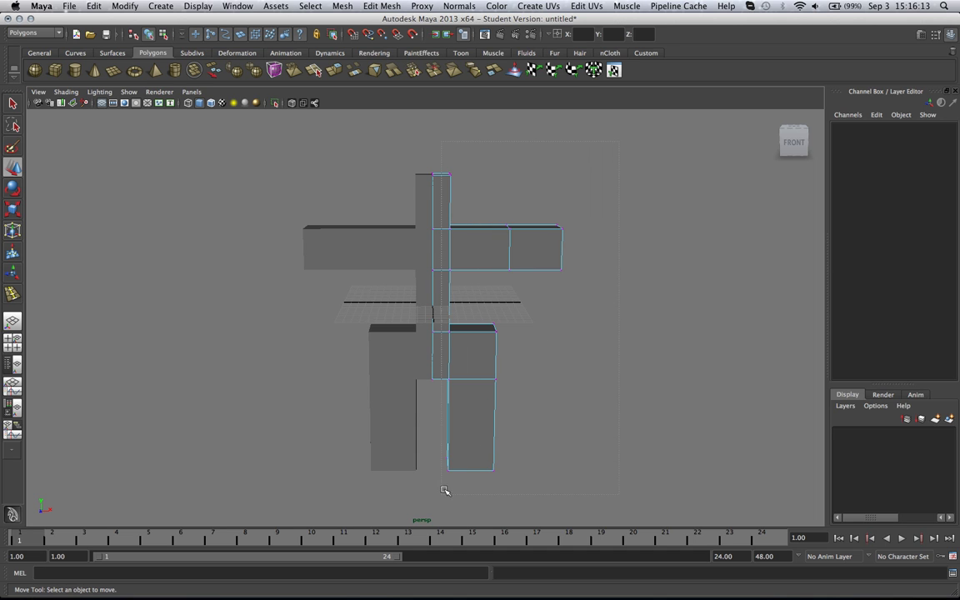
{"action": "left_click_drag", "start_coordinate": [440, 495], "coordinate": [441, 494]}
{"action": "left_click_drag", "start_coordinate": [544, 326], "coordinate": [519, 278]}
Insert an edge loop in the middle of the original half's upper arm and scale it to about 1.19 in Y and Z.
{"action": "right_click_drag", "start_coordinate": [519, 278], "coordinate": [547, 253]}
{"action": "left_click", "coordinate": [381, 6]}
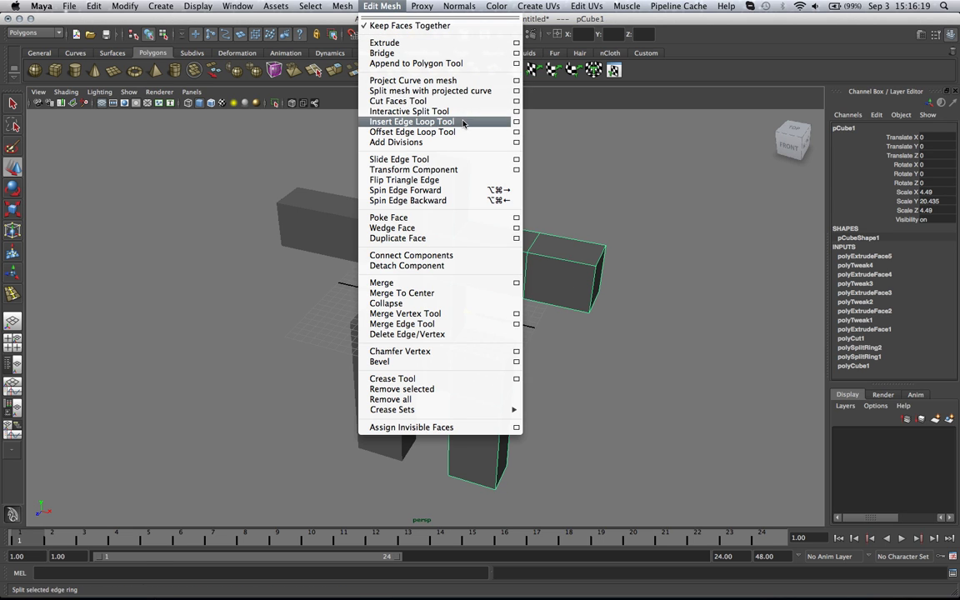
{"action": "left_click", "coordinate": [417, 122]}
{"action": "mouse_move", "coordinate": [492, 249]}
{"action": "left_mouse_down"}
{"action": "mouse_move", "coordinate": [518, 248]}
{"action": "mouse_move", "coordinate": [499, 244]}
{"action": "left_mouse_up"}
{"action": "key", "text": "r"}
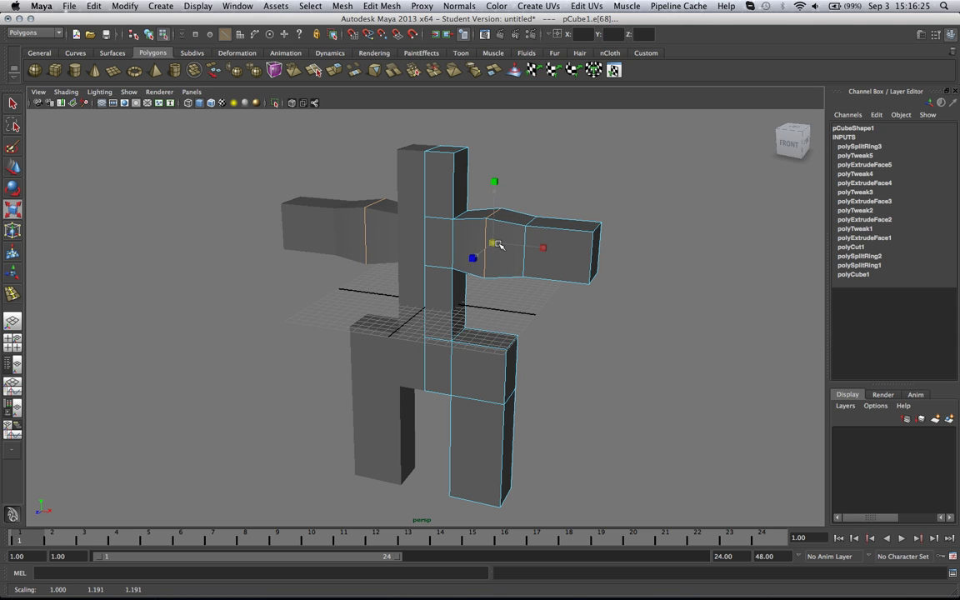
Insert an edge loop in the middle of the forearm and scale it to about 1.17 in Y and Z.
{"action": "key", "text": "y"}
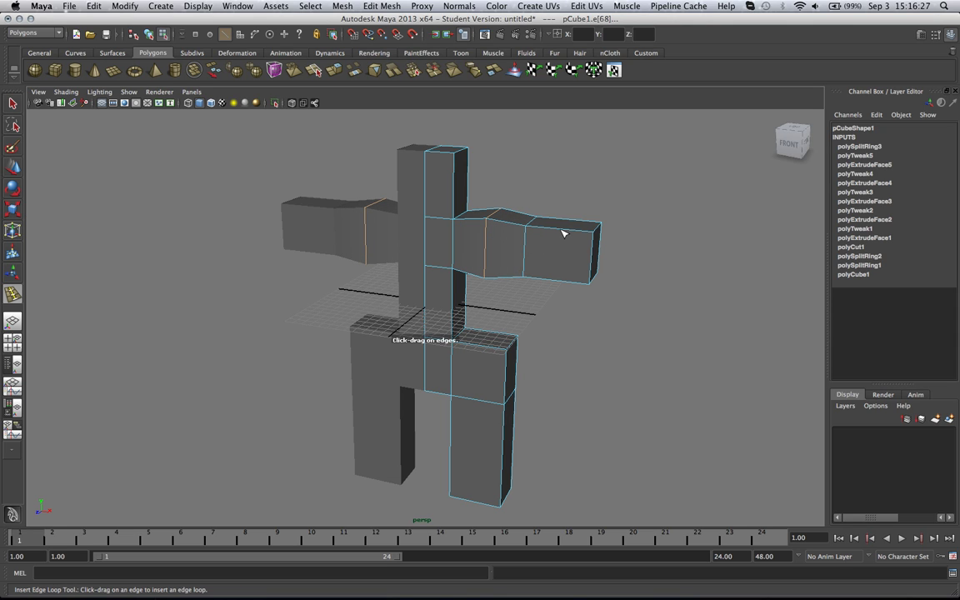
{"action": "left_click_drag", "start_coordinate": [562, 233], "coordinate": [566, 250]}
{"action": "key", "text": "r"}
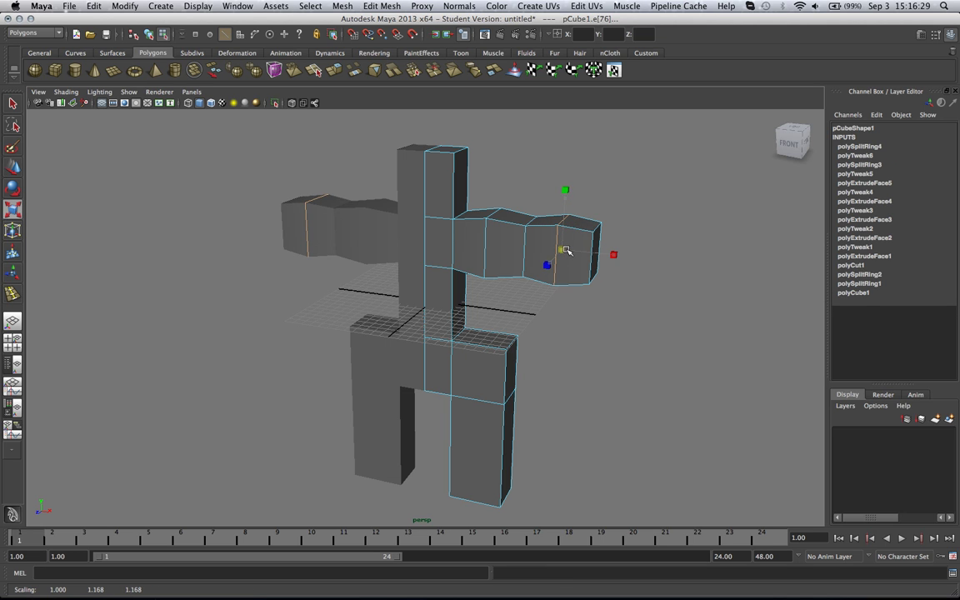
Turn on smooth preview and delete the inner face of the head at the centre seam.
{"action": "key", "text": "3"}
{"action": "left_click_drag", "start_coordinate": [475, 242], "coordinate": [477, 205], "text": "alt"}
{"action": "middle_click_drag", "start_coordinate": [477, 205], "coordinate": [470, 252], "text": "alt"}
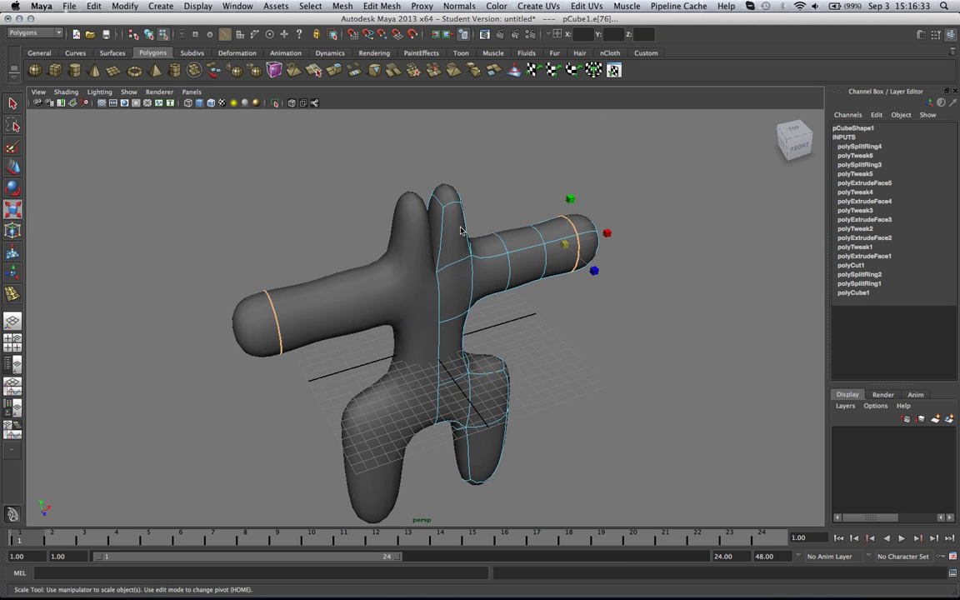
{"action": "right_click_drag", "start_coordinate": [461, 227], "coordinate": [461, 239]}
{"action": "left_click", "coordinate": [431, 225]}
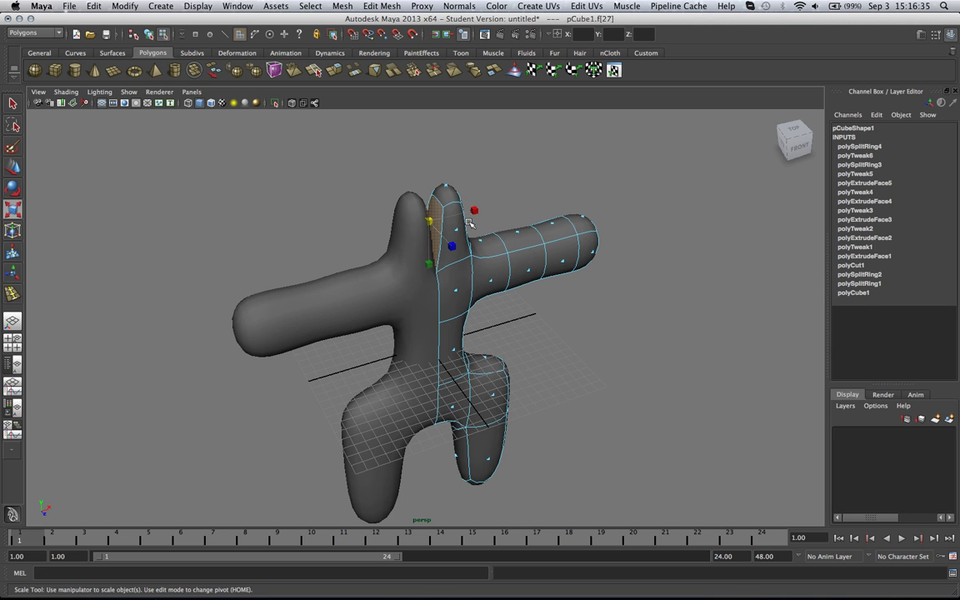
{"action": "left_click", "coordinate": [524, 221]}
{"action": "mouse_move", "coordinate": [524, 221]}
{"action": "left_mouse_down", "text": "alt"}
{"action": "mouse_move", "coordinate": [536, 225]}
{"action": "mouse_move", "coordinate": [508, 207]}
{"action": "mouse_move", "coordinate": [517, 225]}
{"action": "left_mouse_up", "text": "alt"}
Select the front chest face beside the centre seam and turn off the smooth preview of the original half.
{"action": "right_click_drag", "start_coordinate": [533, 250], "coordinate": [551, 253]}
{"action": "left_click_drag", "start_coordinate": [551, 252], "coordinate": [498, 275], "text": "alt"}
{"action": "right_click_drag", "start_coordinate": [466, 290], "coordinate": [476, 311]}
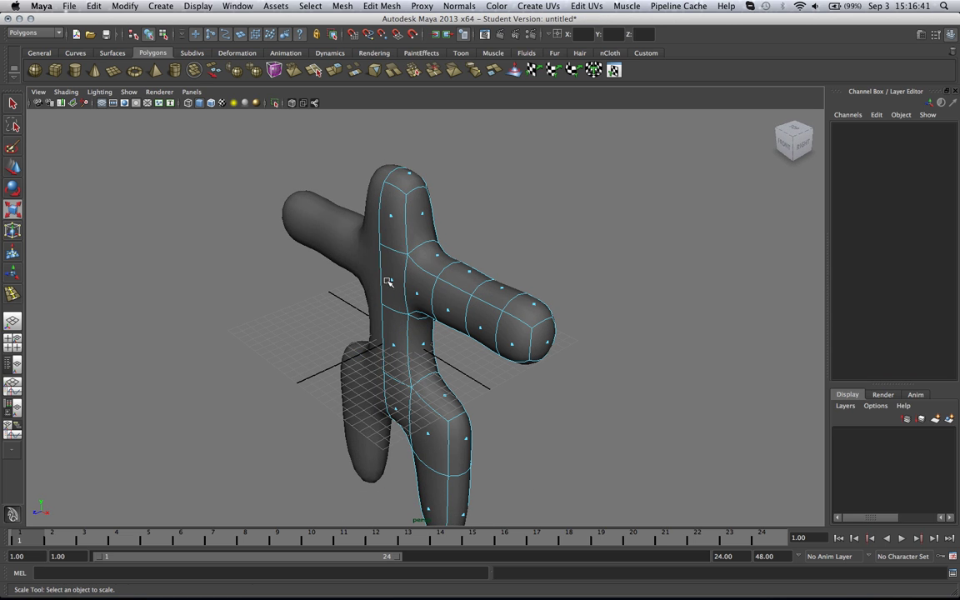
{"action": "left_click", "coordinate": [388, 282]}
{"action": "key", "text": "w"}
{"action": "left_click_drag", "start_coordinate": [355, 294], "coordinate": [520, 298]}
{"action": "key", "text": "1"}
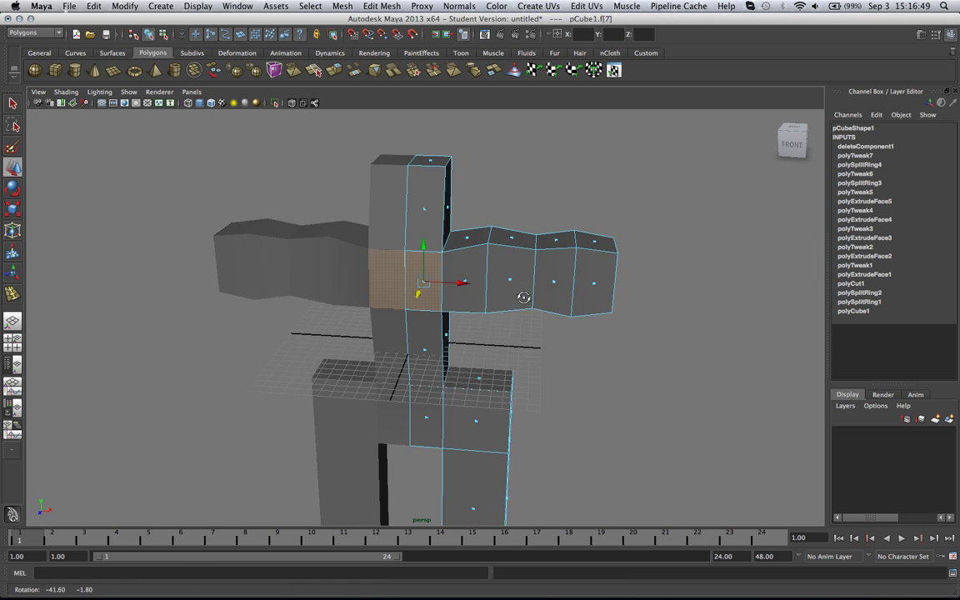
Lengthen the arm by moving the elbow-to-hand vertices outward along X to about 17.3, and shift the upper-arm loop outward.
{"action": "right_click", "coordinate": [525, 280]}
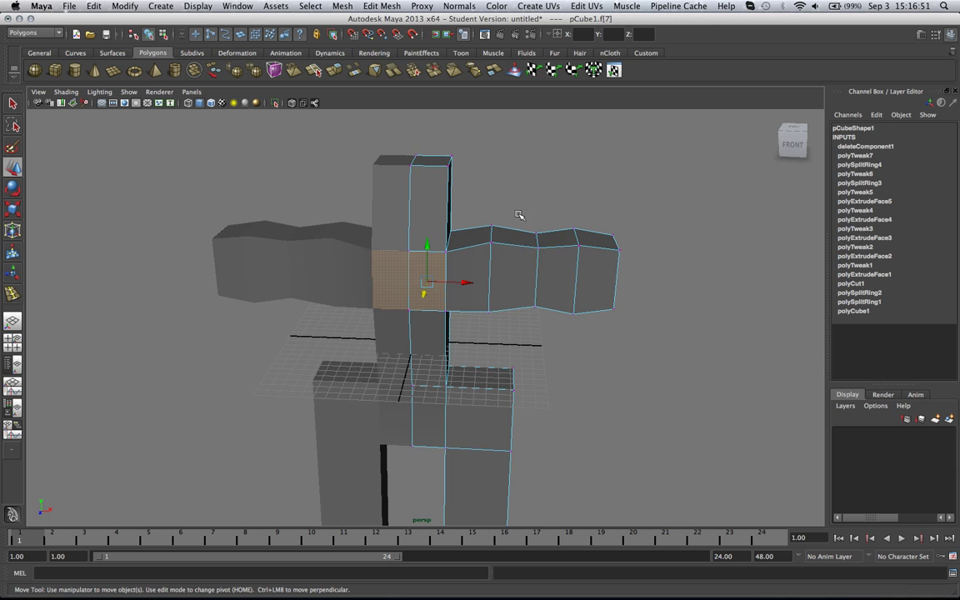
{"action": "left_click_drag", "start_coordinate": [672, 357], "coordinate": [623, 310]}
{"action": "left_click_drag", "start_coordinate": [614, 271], "coordinate": [645, 272]}
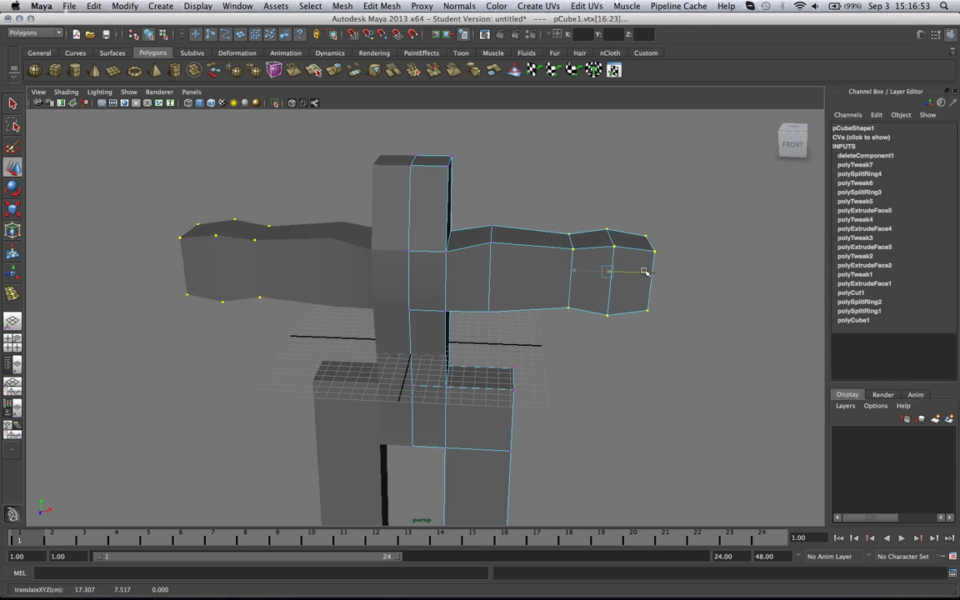
{"action": "left_click_drag", "start_coordinate": [467, 208], "coordinate": [528, 331]}
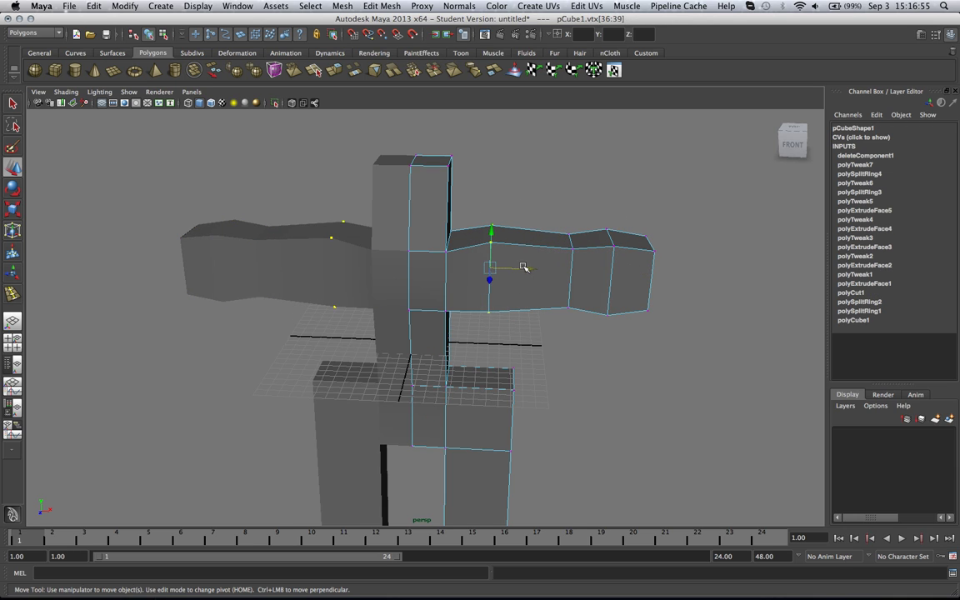
{"action": "left_click_drag", "start_coordinate": [523, 266], "coordinate": [544, 267]}
Move the mid-forearm and hand vertices outward to about X 20.5, extend the end vertices to about X 23.7, and preview it smoothed.
{"action": "left_click_drag", "start_coordinate": [595, 221], "coordinate": [650, 329]}
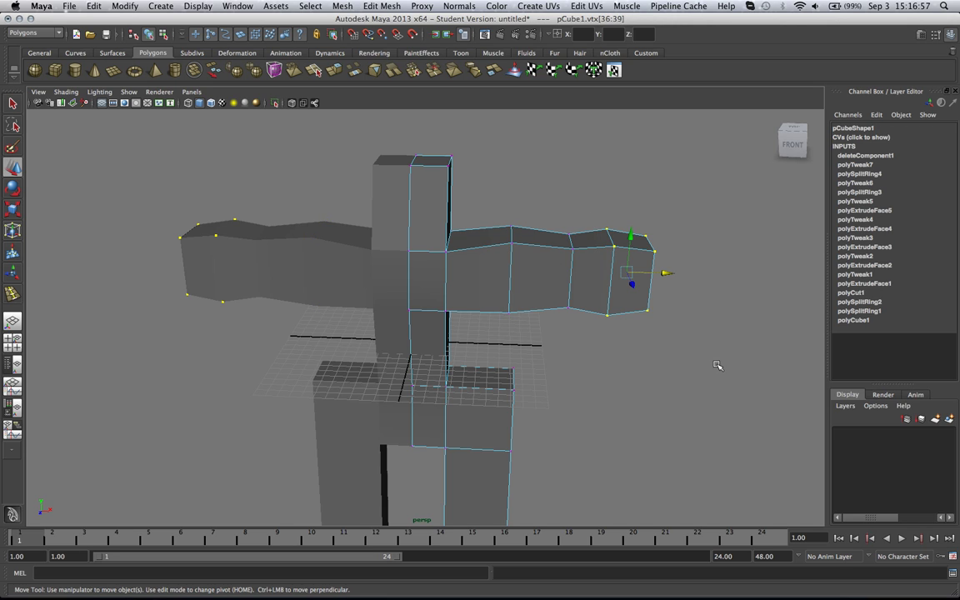
{"action": "left_click_drag", "start_coordinate": [673, 274], "coordinate": [690, 273]}
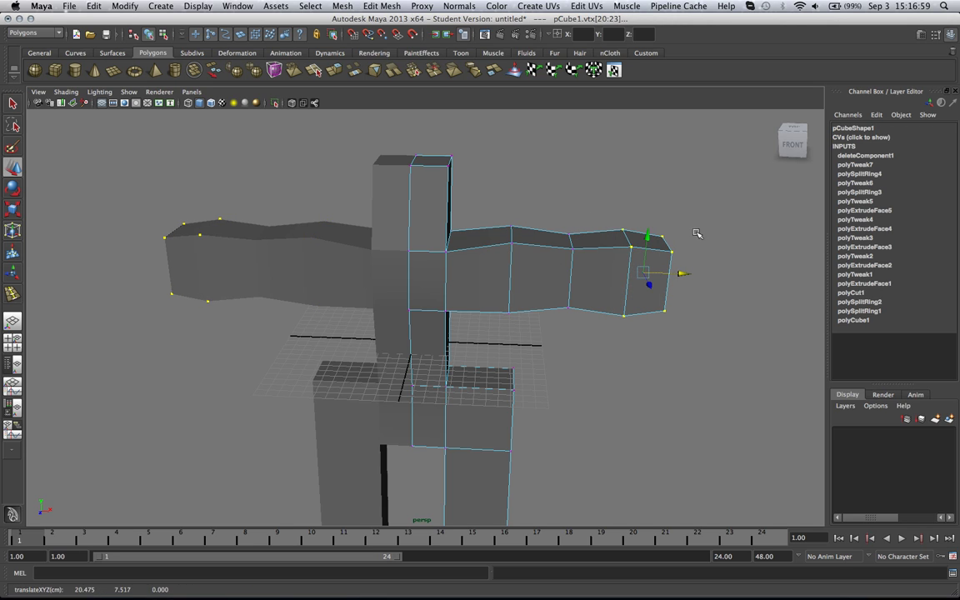
{"action": "left_click_drag", "start_coordinate": [699, 198], "coordinate": [690, 336]}
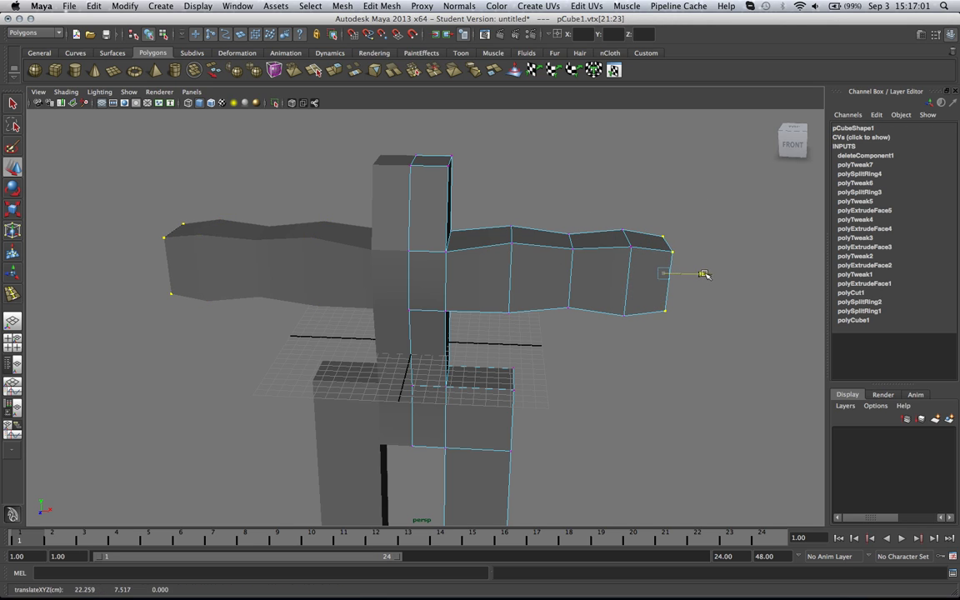
{"action": "left_click_drag", "start_coordinate": [698, 273], "coordinate": [721, 273]}
{"action": "key", "text": "3"}
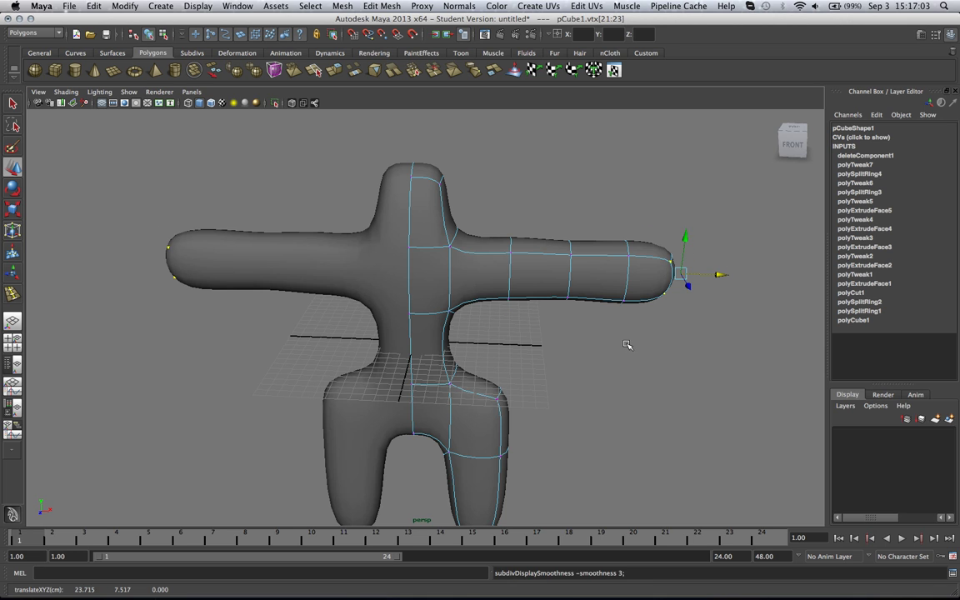
Lengthen the leg by moving its knee and foot vertices down to about Y -24.6, and show the unsmoothed cage.
{"action": "left_click_drag", "start_coordinate": [627, 345], "coordinate": [551, 329], "text": "alt"}
{"action": "left_click_drag", "start_coordinate": [523, 442], "coordinate": [525, 445]}
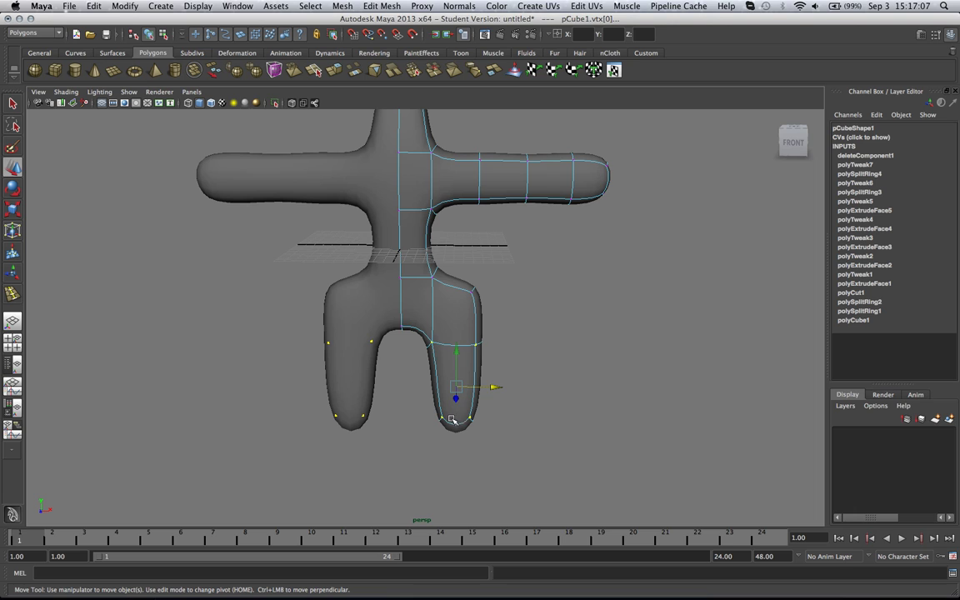
{"action": "left_click_drag", "start_coordinate": [456, 356], "coordinate": [461, 414]}
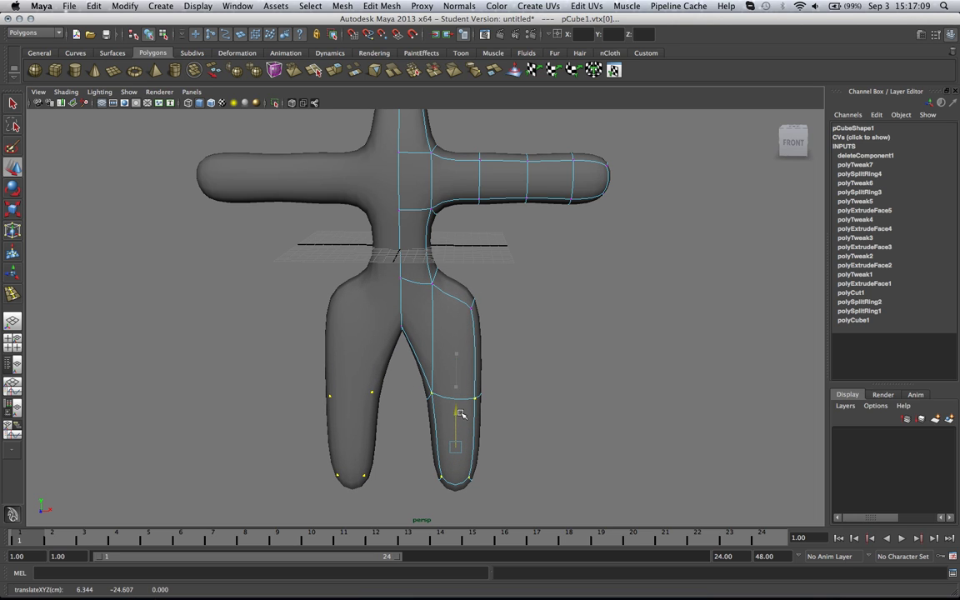
{"action": "key", "text": "1"}
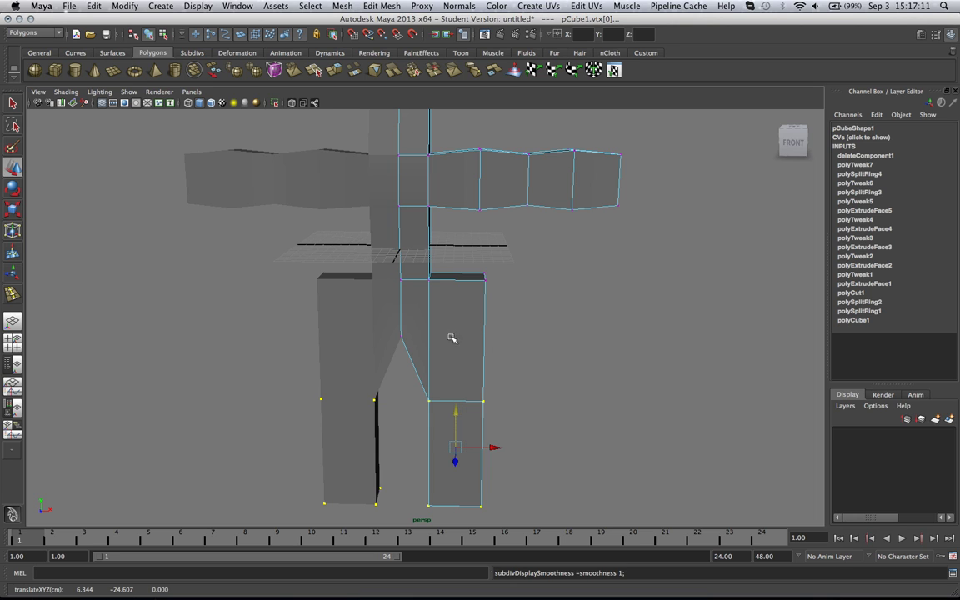
Try to move the crotch vertex at the centre seam downward.
{"action": "left_click", "coordinate": [401, 339]}
{"action": "left_click_drag", "start_coordinate": [408, 297], "coordinate": [401, 353]}
{"action": "key", "text": "z"}
{"action": "left_click", "coordinate": [517, 330]}
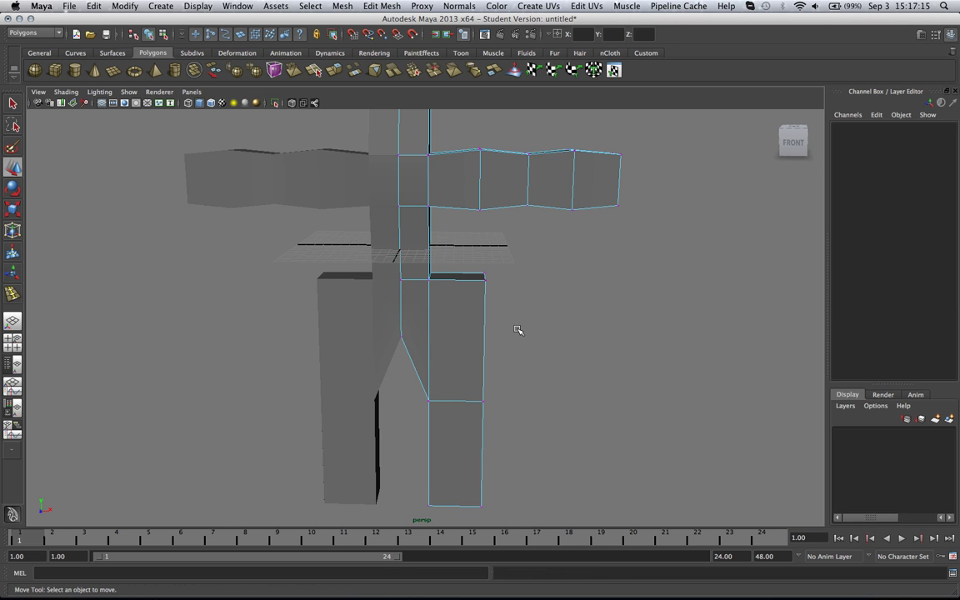
Insert two edge loops close to either side of the elbow on the original half and preview it smoothed.
{"action": "key", "text": "3"}
{"action": "right_click_drag", "start_coordinate": [454, 334], "coordinate": [481, 311]}
{"action": "left_click", "coordinate": [459, 334]}
{"action": "left_click_drag", "start_coordinate": [525, 315], "coordinate": [492, 293], "text": "alt"}
{"action": "key", "text": "1"}
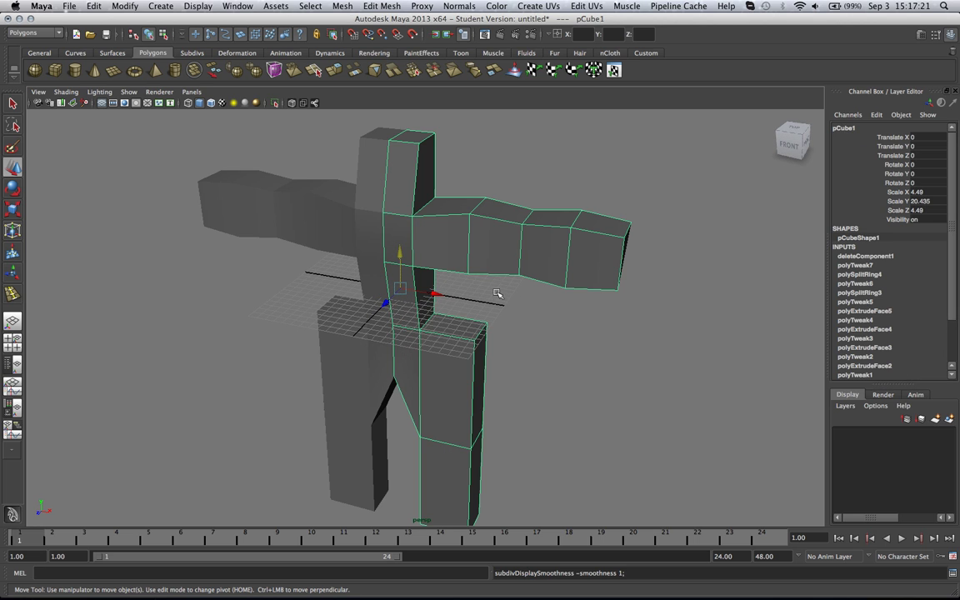
{"action": "left_click", "coordinate": [379, 6]}
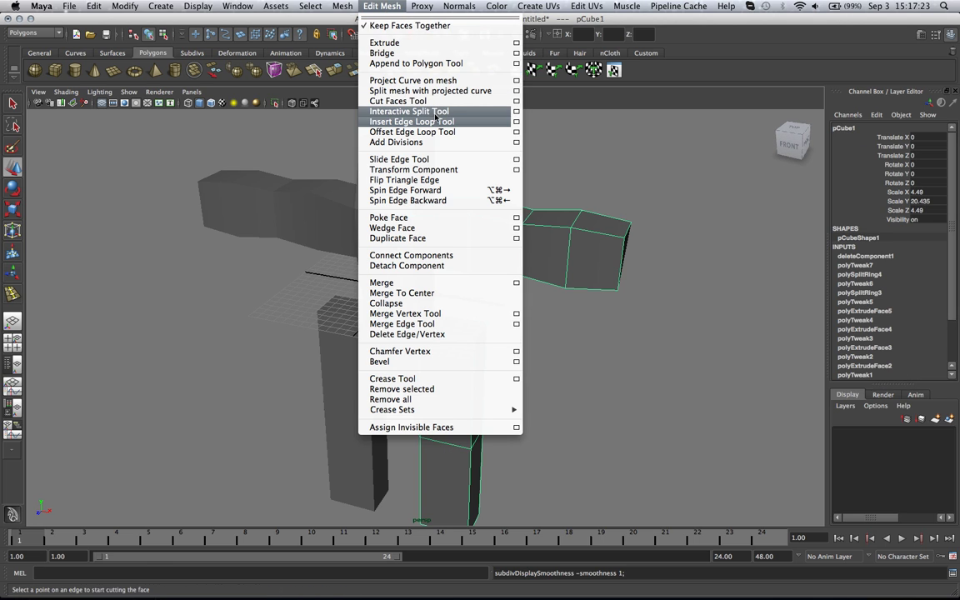
{"action": "left_click", "coordinate": [442, 125]}
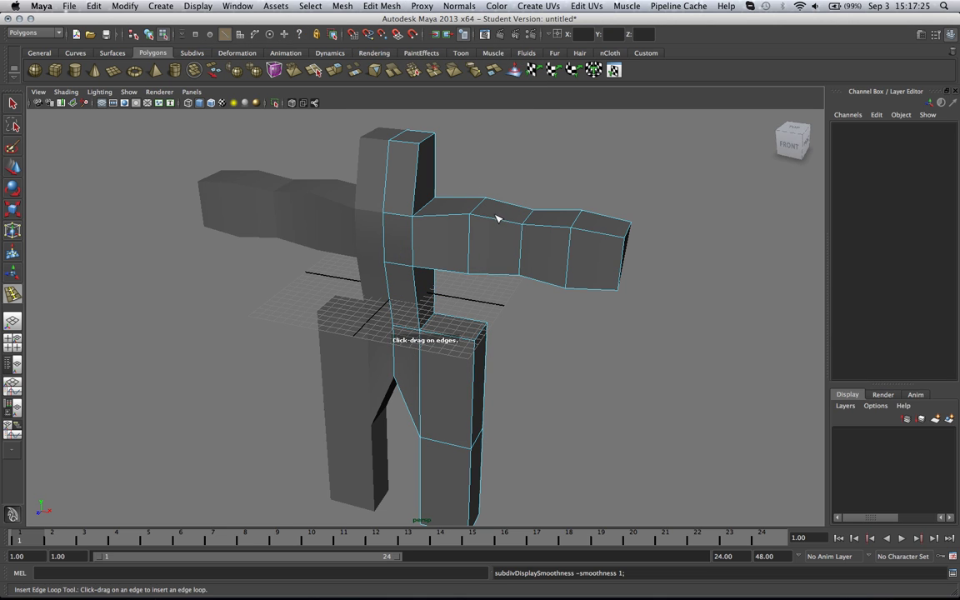
{"action": "mouse_move", "coordinate": [518, 224]}
{"action": "left_mouse_down"}
{"action": "mouse_move", "coordinate": [541, 228]}
{"action": "mouse_move", "coordinate": [521, 222]}
{"action": "left_mouse_up"}
{"action": "key", "text": "3"}
{"action": "key", "text": "q"}
{"action": "right_click_drag", "start_coordinate": [521, 223], "coordinate": [552, 222]}
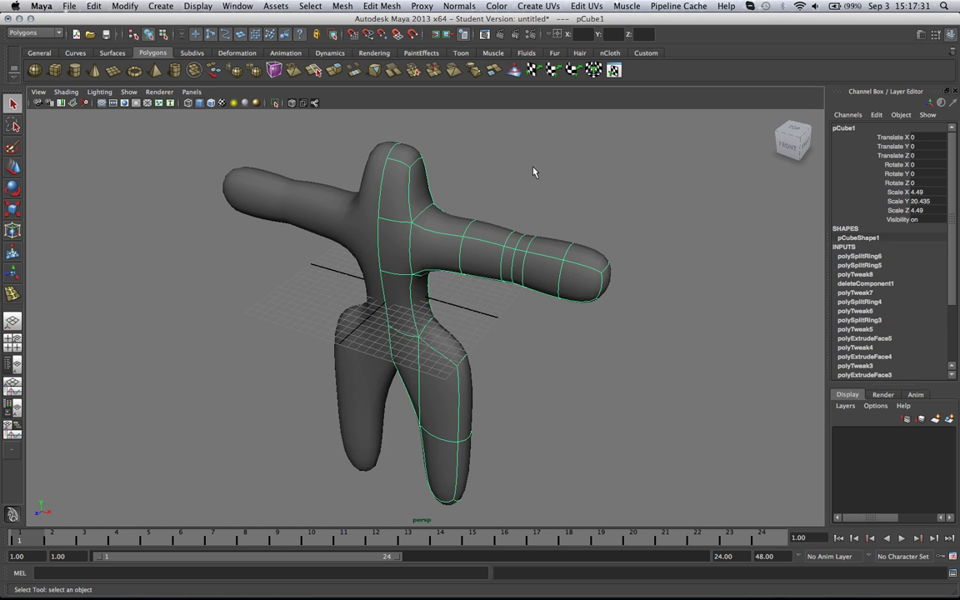
Compare the elbow's new edge loops in smoothed and unsmoothed display, with the Insert Edge Loop Tool active.
{"action": "mouse_move", "coordinate": [533, 171]}
{"action": "left_mouse_down", "text": "alt"}
{"action": "mouse_move", "coordinate": [529, 165]}
{"action": "mouse_move", "coordinate": [535, 175]}
{"action": "left_mouse_up", "text": "alt"}
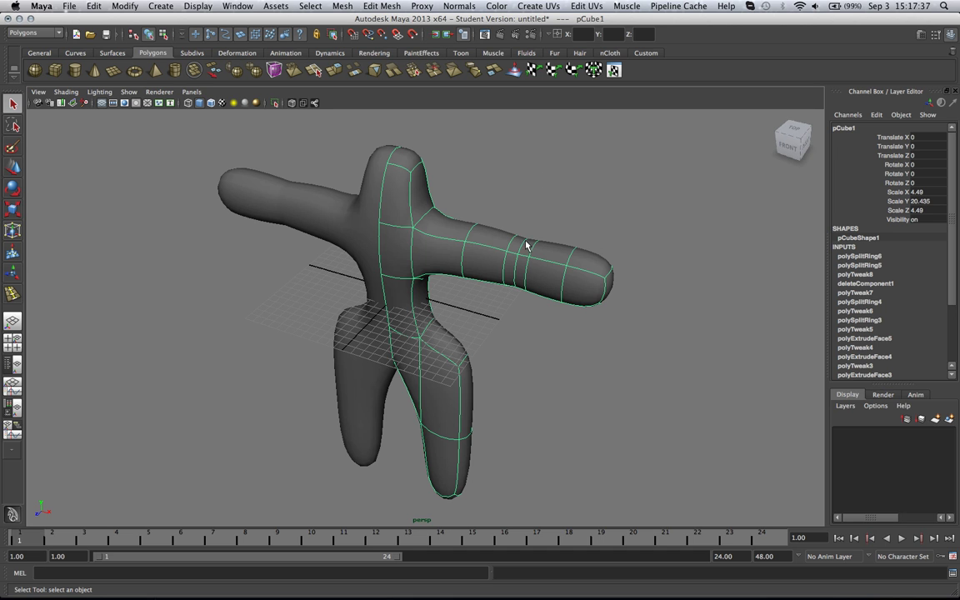
{"action": "left_click_drag", "start_coordinate": [526, 245], "coordinate": [498, 208], "text": "alt"}
{"action": "left_click", "coordinate": [379, 6]}
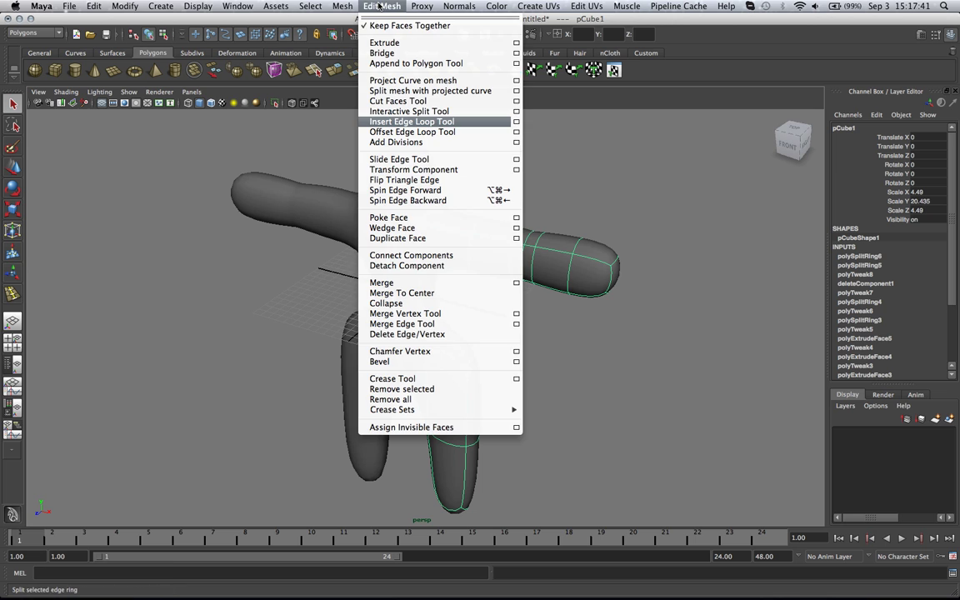
{"action": "left_click", "coordinate": [392, 122]}
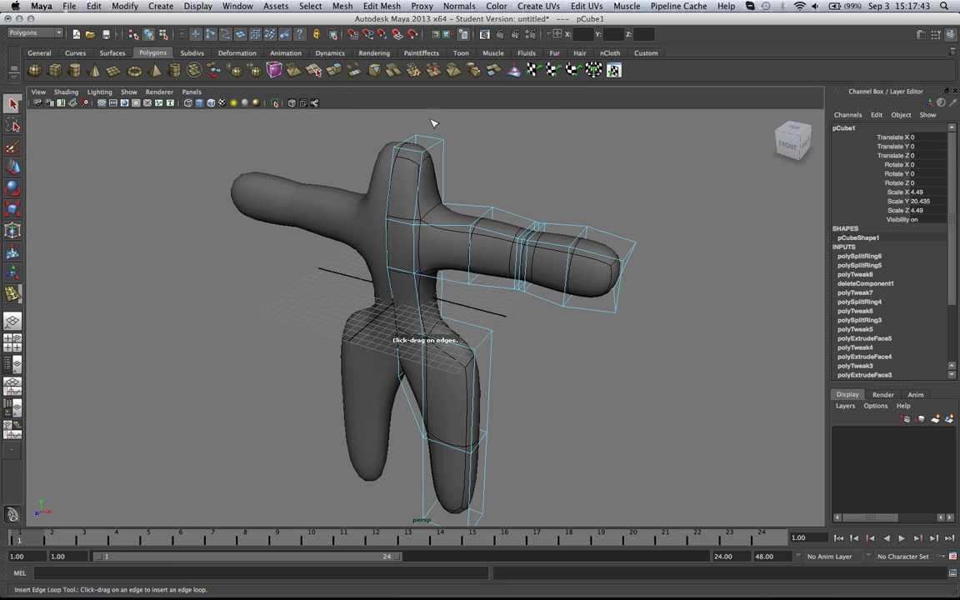
{"action": "key", "text": "1"}
{"action": "mouse_move", "coordinate": [504, 169]}
{"action": "left_mouse_down", "text": "alt"}
{"action": "mouse_move", "coordinate": [525, 184]}
{"action": "mouse_move", "coordinate": [511, 176]}
{"action": "left_mouse_up", "text": "alt"}
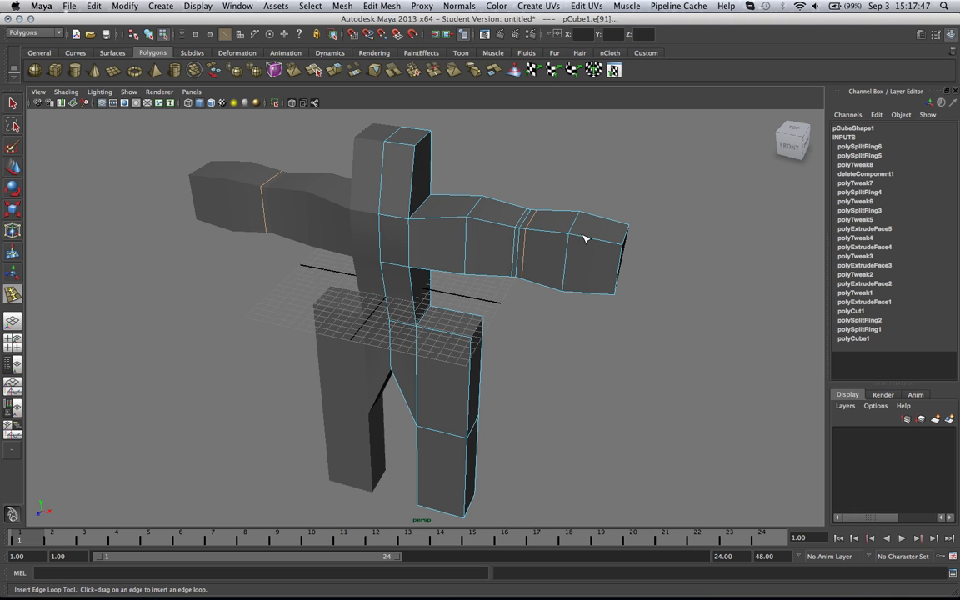
{"action": "key", "text": "3"}
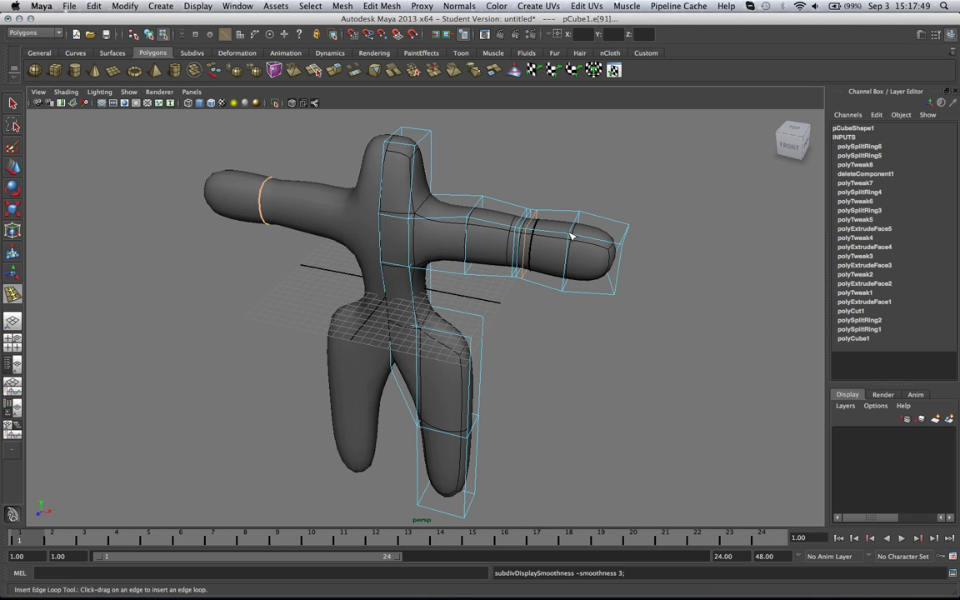
{"action": "key", "text": "1"}
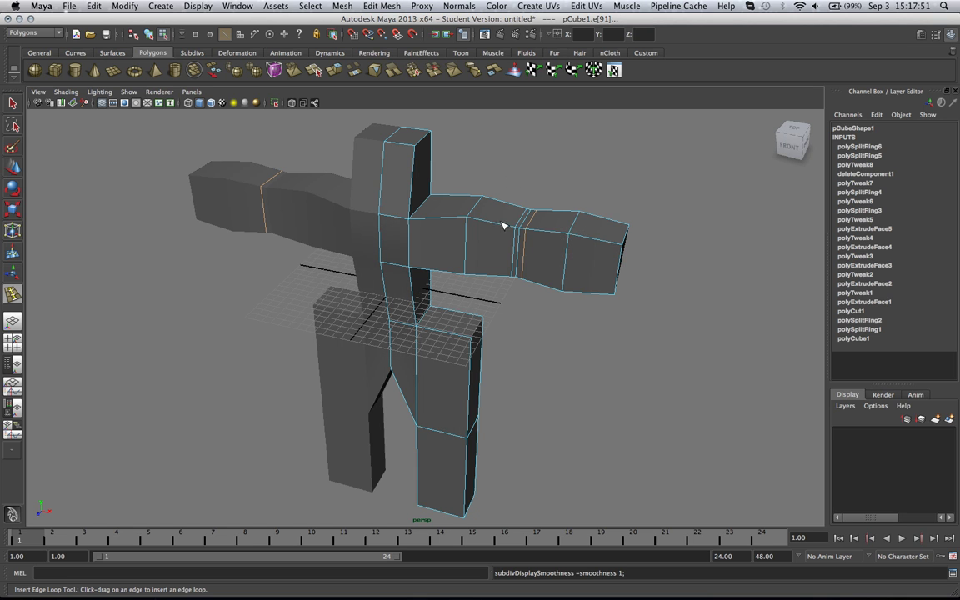
Switch to vertex mode with the Move tool and marquee-select the vertices along the elbow's edge loops.
{"action": "left_click_drag", "start_coordinate": [503, 225], "coordinate": [520, 289], "text": "alt"}
{"action": "key", "text": "w"}
{"action": "right_click", "coordinate": [453, 247]}
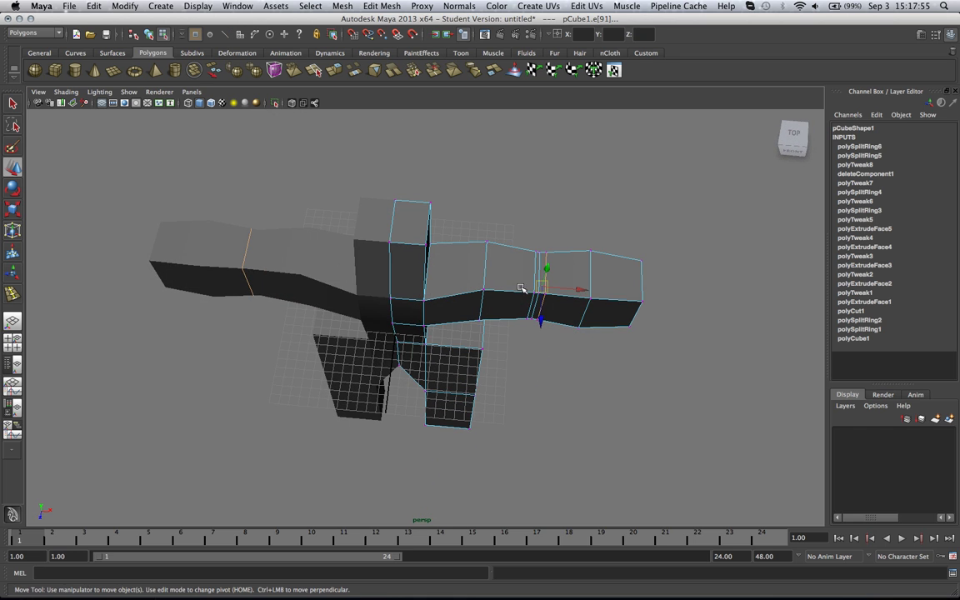
{"action": "left_click_drag", "start_coordinate": [637, 344], "coordinate": [642, 345]}
{"action": "left_click_drag", "start_coordinate": [580, 345], "coordinate": [513, 310]}
Try to insert an edge loop just above the knee on the original half's leg.
{"action": "key", "text": "3"}
{"action": "left_click", "coordinate": [466, 252]}
{"action": "left_click_drag", "start_coordinate": [467, 253], "coordinate": [494, 240], "text": "alt"}
{"action": "key", "text": "F8"}
{"action": "left_click", "coordinate": [458, 202]}
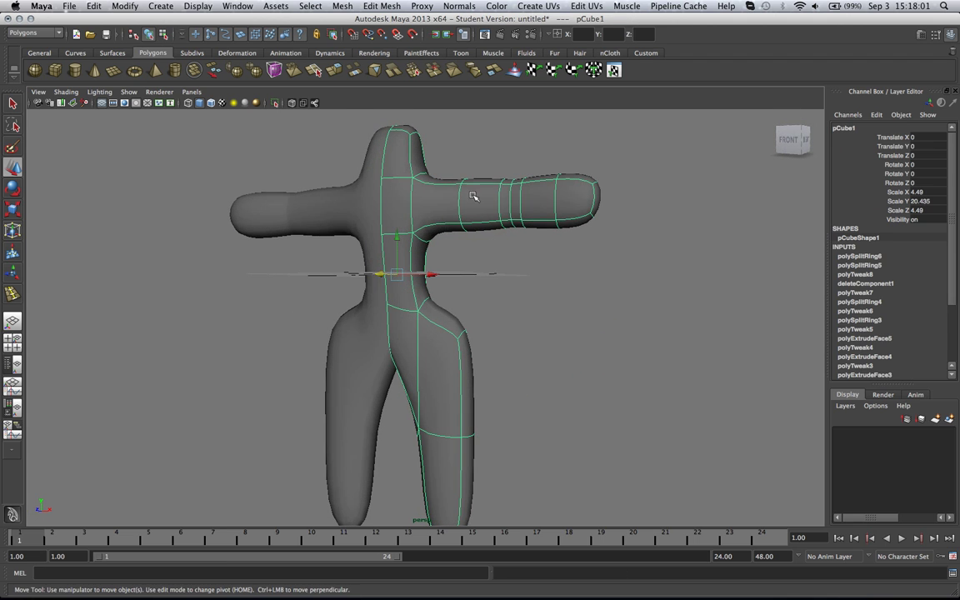
{"action": "left_click", "coordinate": [396, 5]}
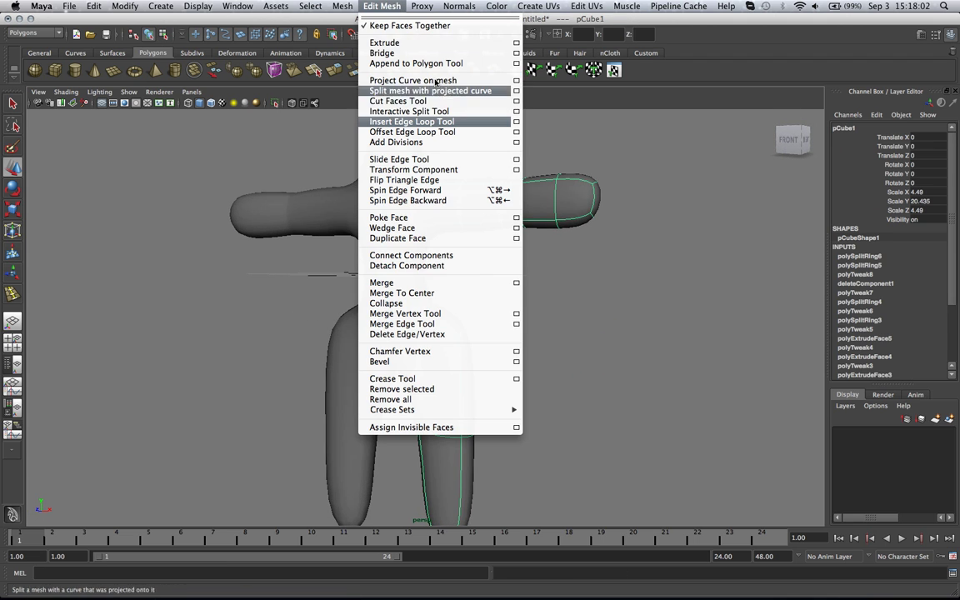
{"action": "left_click", "coordinate": [478, 124]}
{"action": "left_click_drag", "start_coordinate": [471, 217], "coordinate": [489, 262], "text": "alt"}
{"action": "middle_click_drag", "start_coordinate": [499, 311], "coordinate": [482, 250], "text": "alt"}
{"action": "left_click_drag", "start_coordinate": [465, 291], "coordinate": [463, 290]}
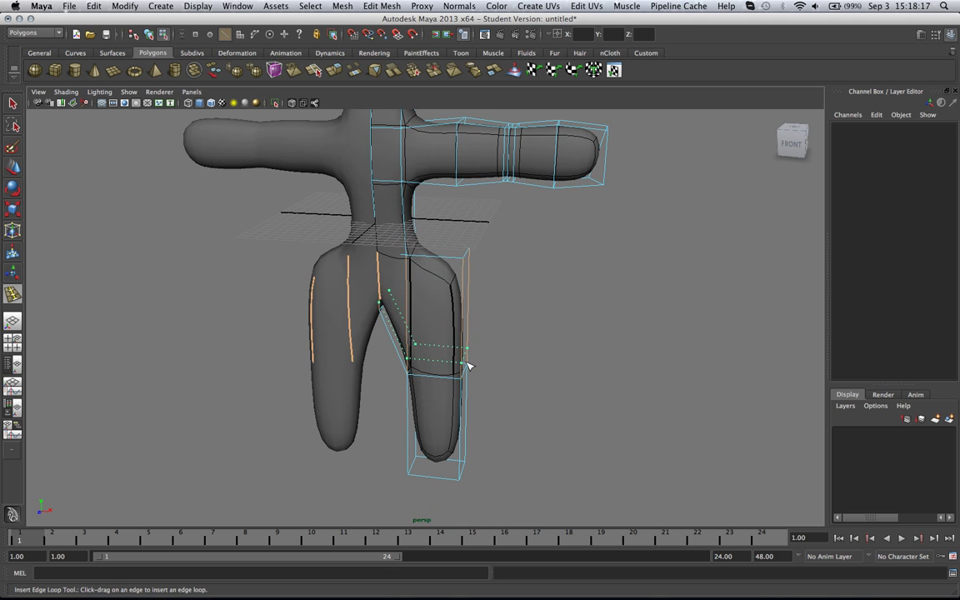
{"action": "left_click_drag", "start_coordinate": [468, 365], "coordinate": [467, 363]}
{"action": "key", "text": "ctrl+z"}
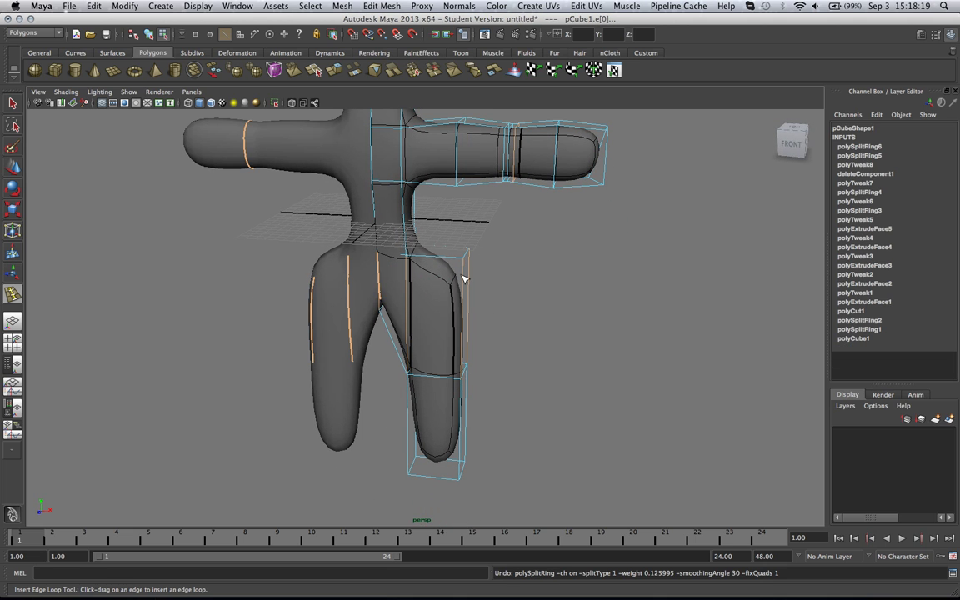
Select the original half together with its mirrored instance and combine them into one mesh.
{"action": "key", "text": "q"}
{"action": "left_click", "coordinate": [431, 271]}
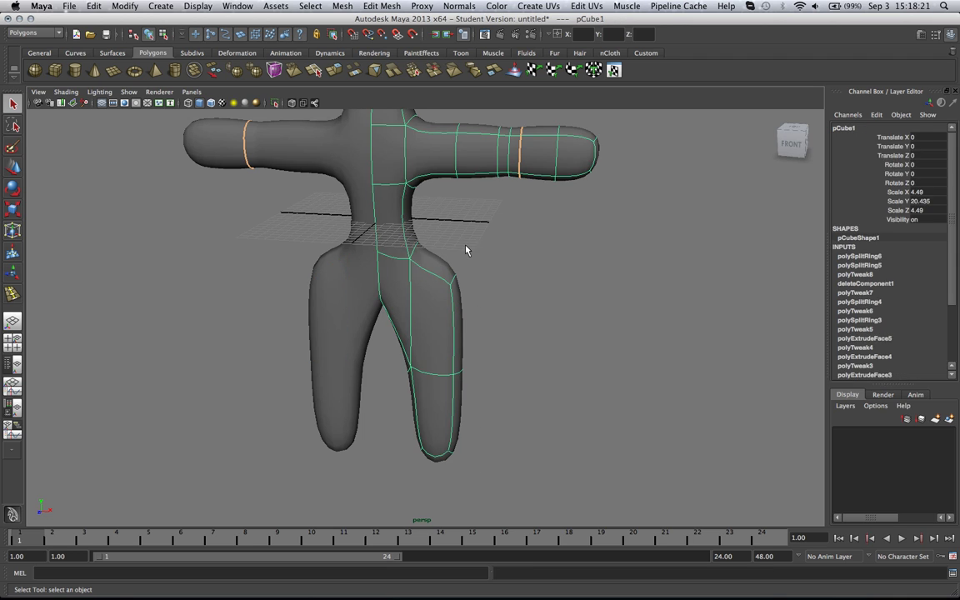
{"action": "left_click", "coordinate": [469, 244]}
{"action": "middle_click_drag", "start_coordinate": [479, 201], "coordinate": [477, 251], "text": "alt"}
{"action": "left_click", "coordinate": [479, 221]}
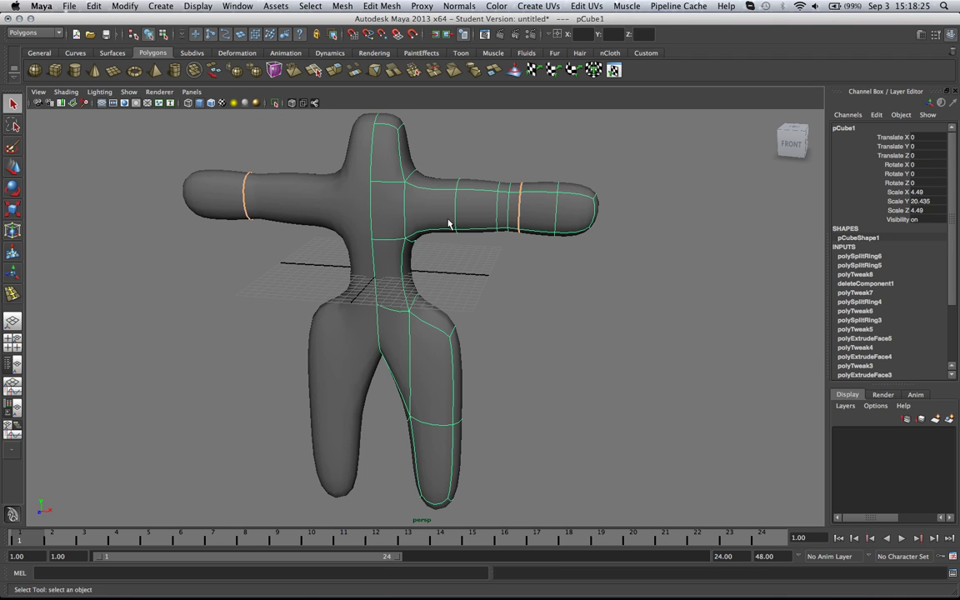
{"action": "key", "text": "ctrl+shift+d"}
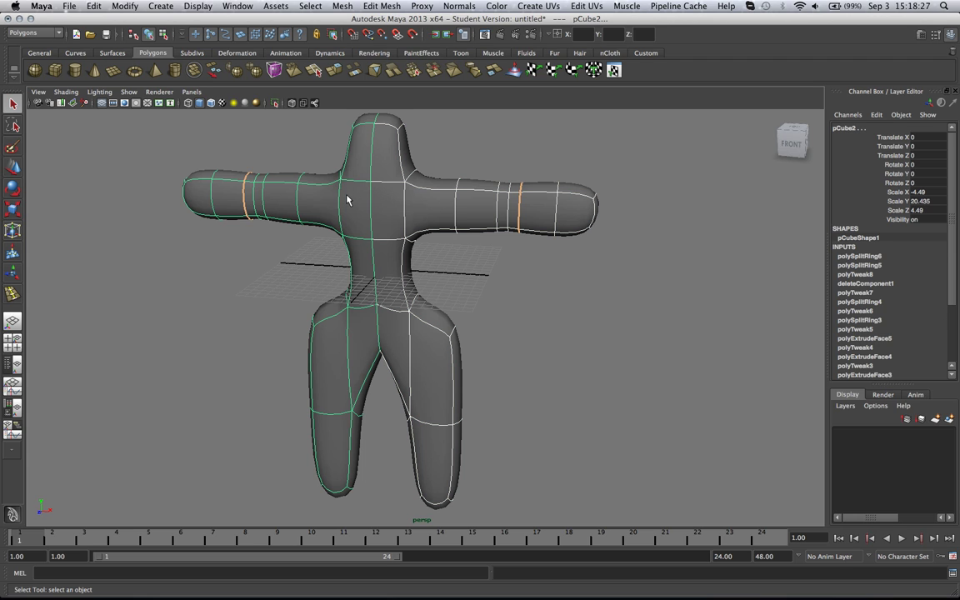
{"action": "left_click", "coordinate": [350, 7]}
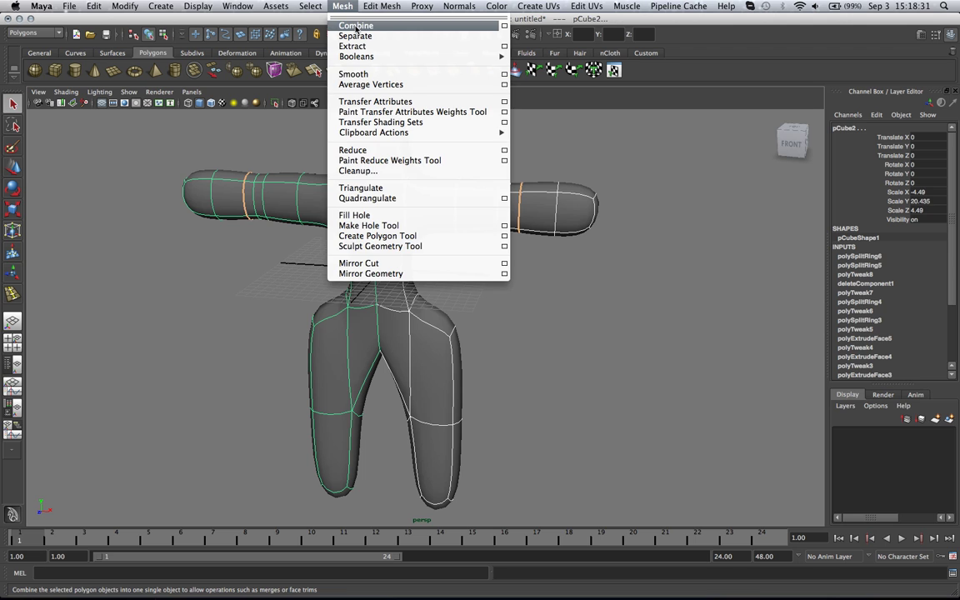
{"action": "left_click", "coordinate": [356, 25]}
Try to move a single vertex on the chest's centre seam along Z.
{"action": "key", "text": "w"}
{"action": "scroll", "coordinate": [419, 122], "scroll_direction": "up", "scroll_amount": 10}
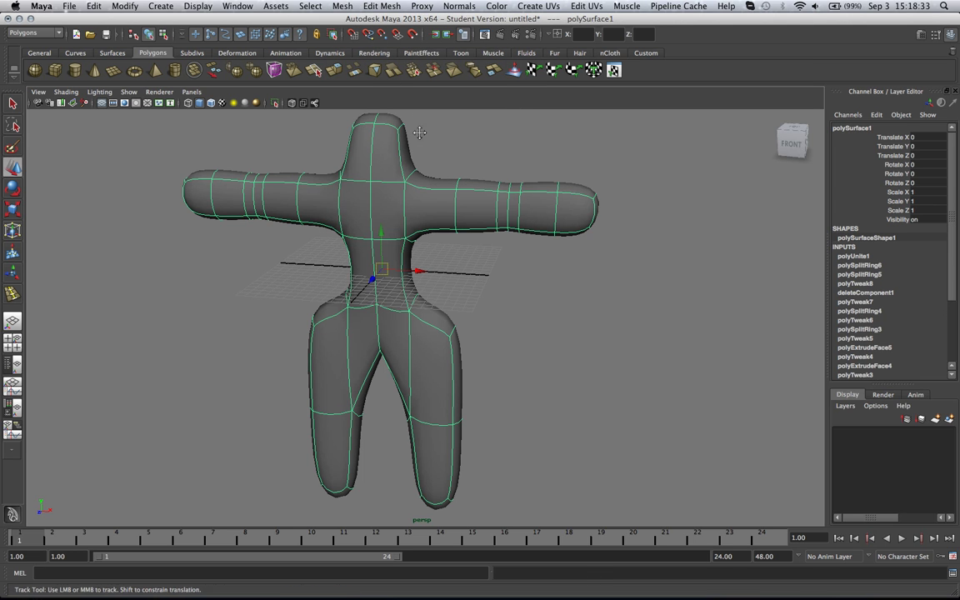
{"action": "scroll", "coordinate": [349, 187], "scroll_direction": "up", "scroll_amount": 5}
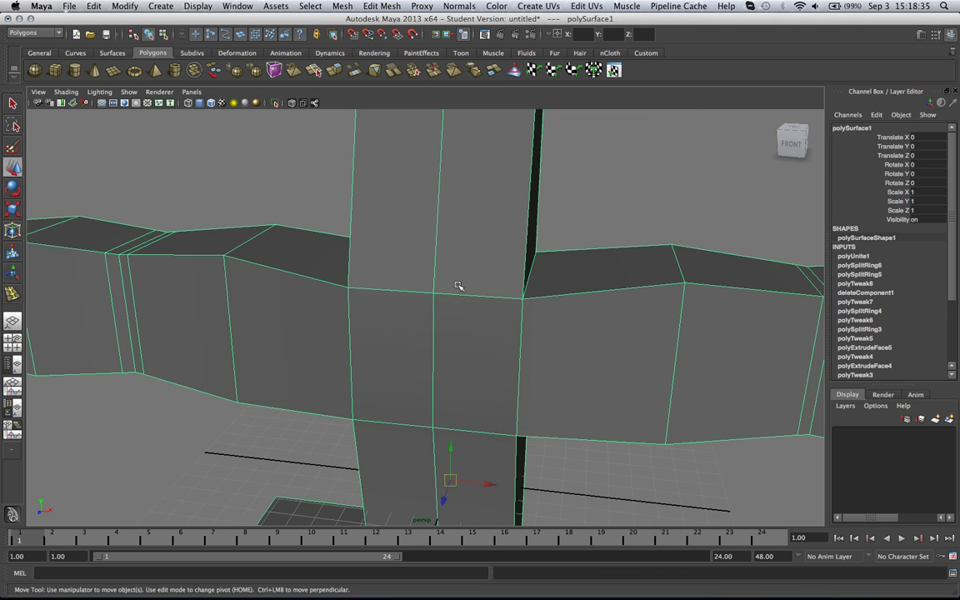
{"action": "right_click_drag", "start_coordinate": [455, 285], "coordinate": [408, 282]}
{"action": "left_click", "coordinate": [433, 294]}
{"action": "left_click_drag", "start_coordinate": [433, 293], "coordinate": [443, 266], "text": "alt"}
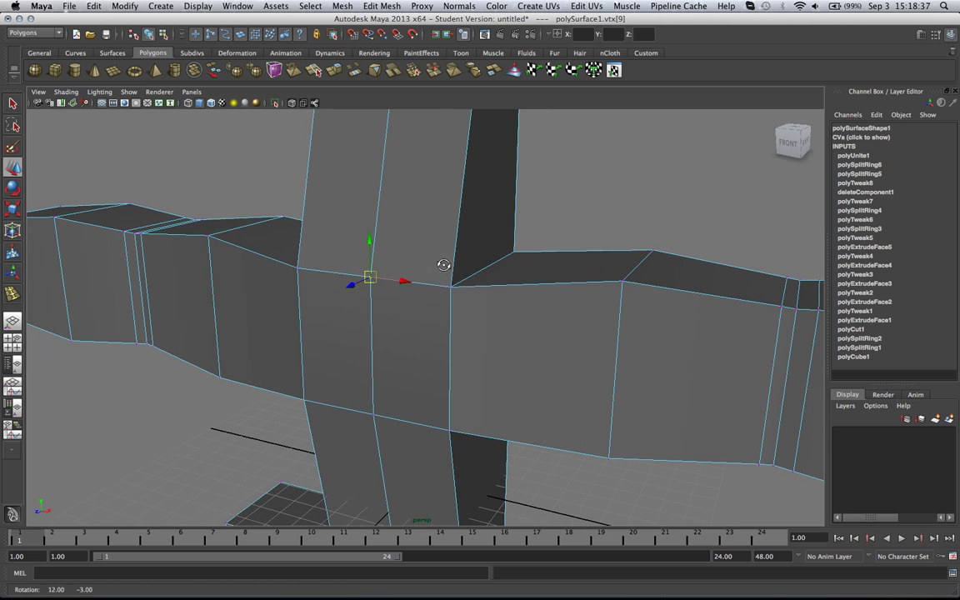
{"action": "key", "text": "w"}
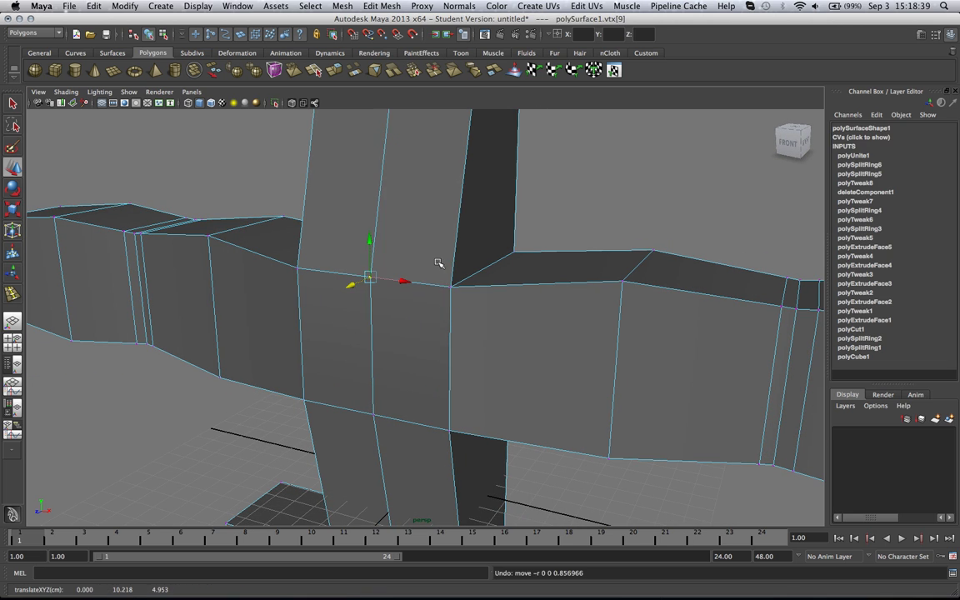
Return to object mode, select the combined body mesh and merge its vertices.
{"action": "scroll", "coordinate": [439, 267], "scroll_direction": "down", "scroll_amount": 6}
{"action": "right_click_drag", "start_coordinate": [432, 285], "coordinate": [451, 277]}
{"action": "scroll", "coordinate": [450, 276], "scroll_direction": "down", "scroll_amount": 4}
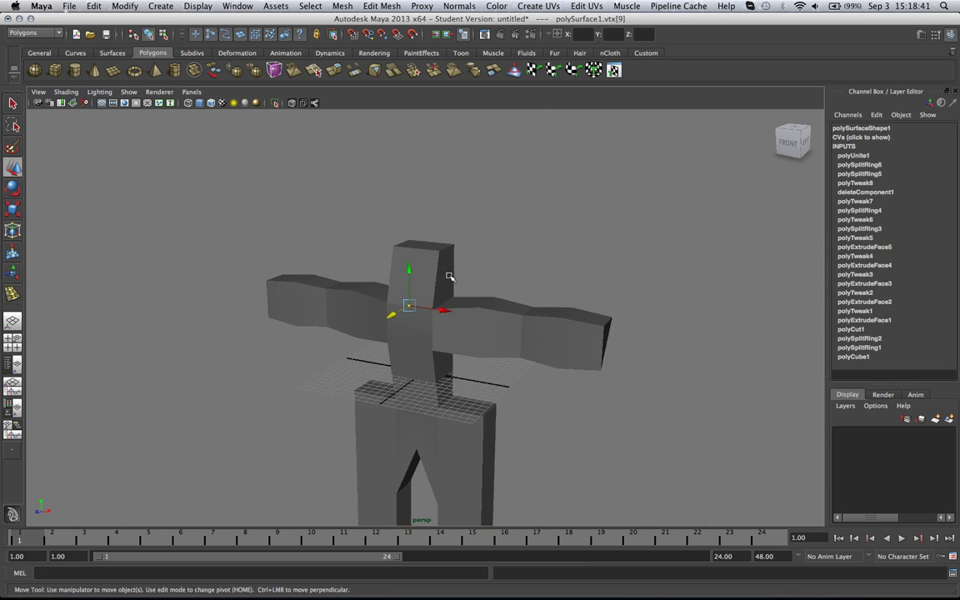
{"action": "middle_click_drag", "start_coordinate": [457, 302], "coordinate": [459, 224], "text": "alt"}
{"action": "left_click", "coordinate": [478, 240]}
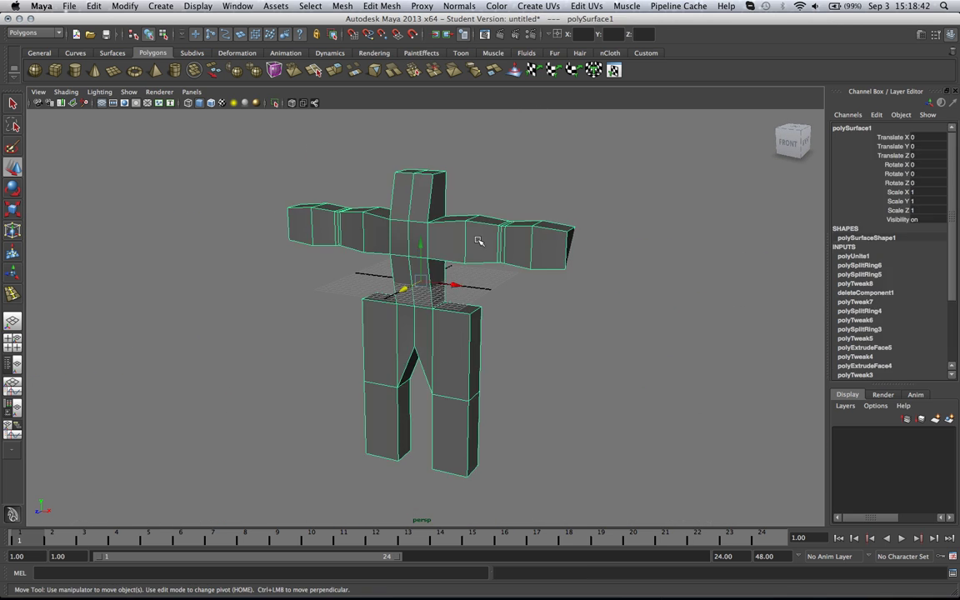
{"action": "left_click", "coordinate": [396, 8]}
{"action": "left_click", "coordinate": [383, 280]}
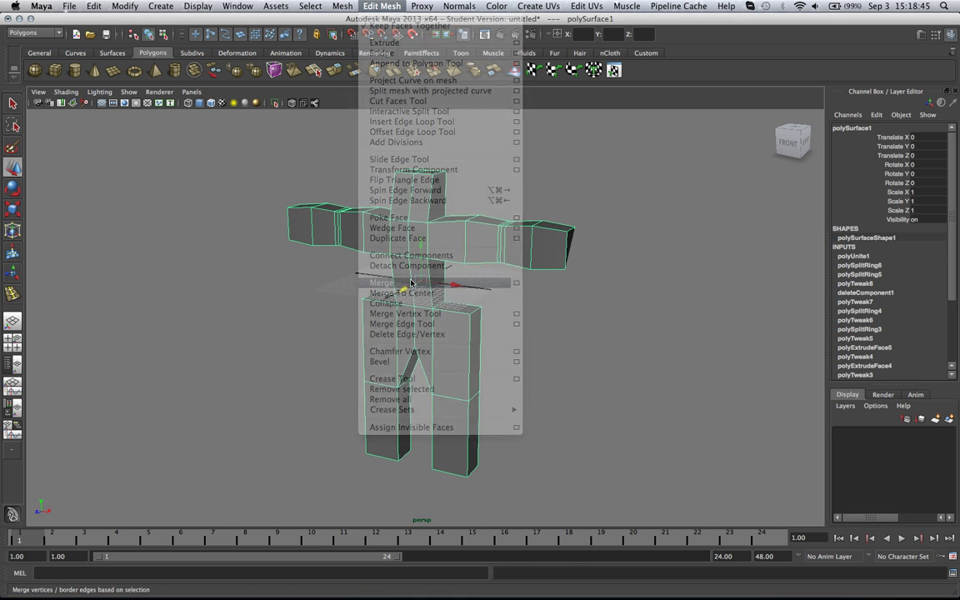
Inspect the merged body in smooth mesh preview, checking the joined centre seam around the torso and crotch.
{"action": "left_click", "coordinate": [513, 309]}
{"action": "left_click_drag", "start_coordinate": [498, 312], "coordinate": [511, 290], "text": "alt"}
{"action": "left_click", "coordinate": [473, 259]}
{"action": "key", "text": "3"}
{"action": "scroll", "coordinate": [516, 301], "scroll_direction": "up", "scroll_amount": 2}
{"action": "scroll", "coordinate": [538, 285], "scroll_direction": "up", "scroll_amount": 3}
{"action": "scroll", "coordinate": [537, 285], "scroll_direction": "down", "scroll_amount": 3}
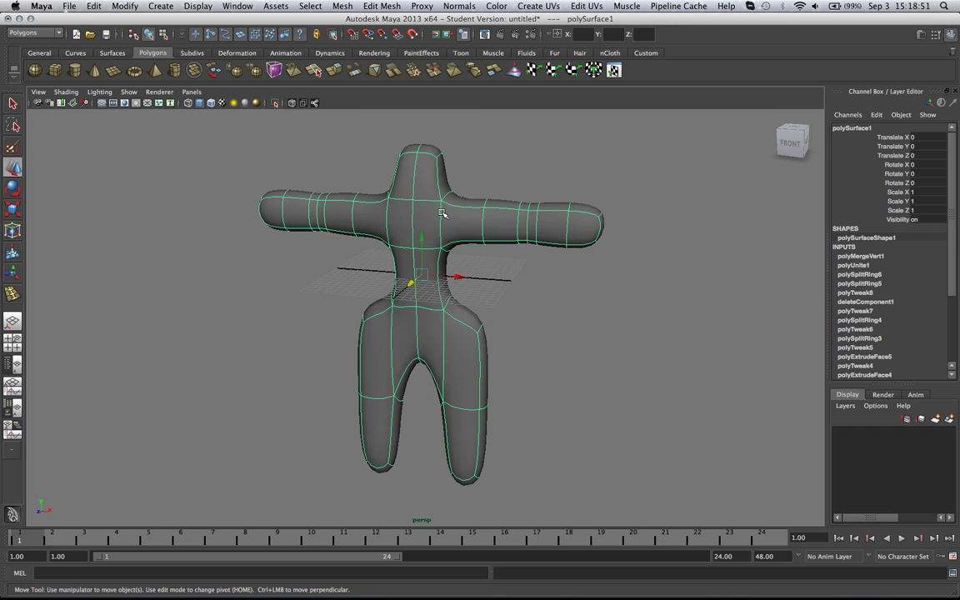
{"action": "left_click", "coordinate": [473, 178]}
{"action": "left_click_drag", "start_coordinate": [459, 184], "coordinate": [417, 206], "text": "alt"}
{"action": "left_click", "coordinate": [417, 205]}
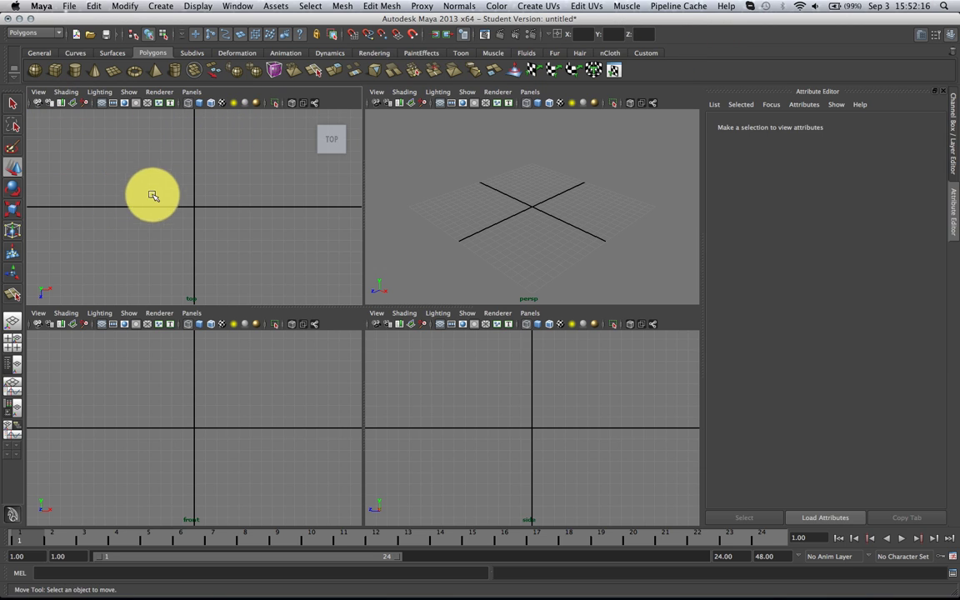
Import car_top.tif from the ucbugg folder on the Desktop as the top view's image plane.
{"action": "left_click", "coordinate": [38, 93]}
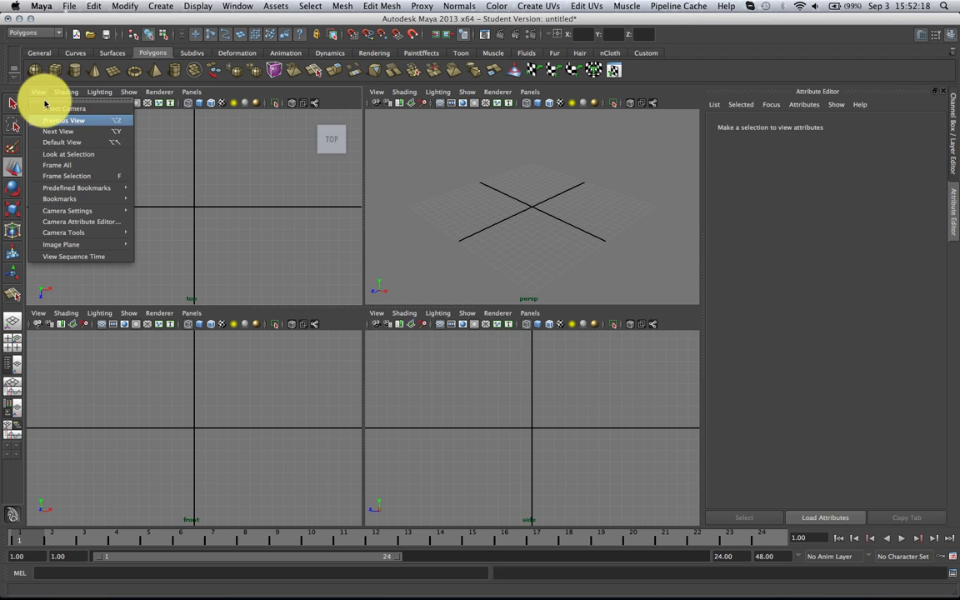
{"action": "mouse_move", "coordinate": [115, 245]}
{"action": "left_click", "coordinate": [149, 250]}
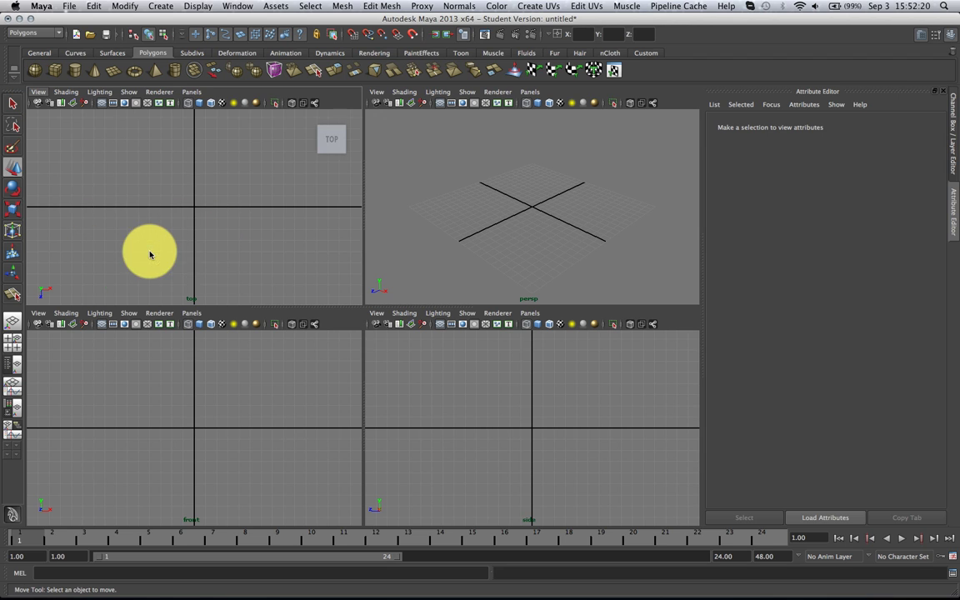
{"action": "left_click", "coordinate": [144, 210]}
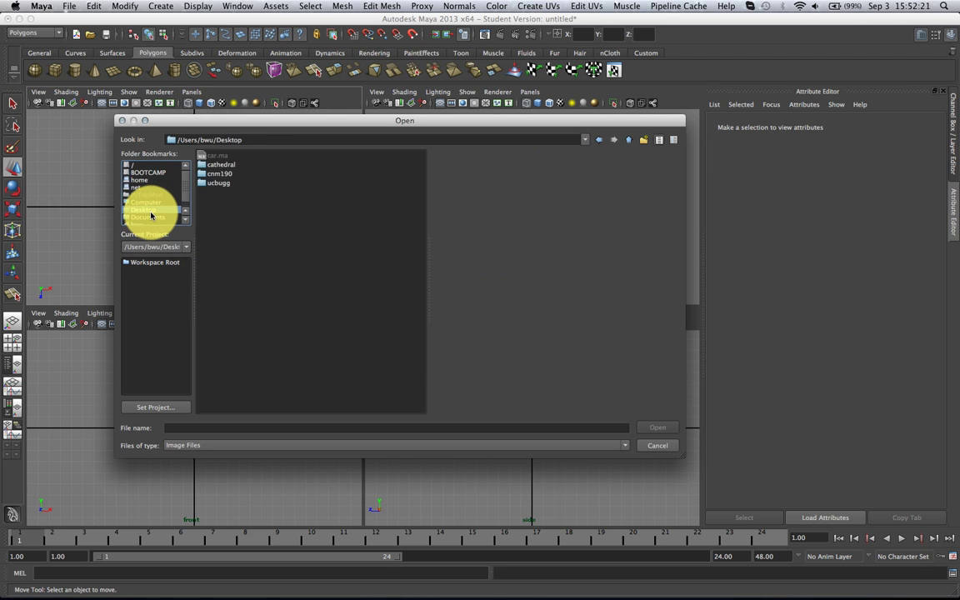
{"action": "double_click", "coordinate": [211, 184]}
{"action": "double_click", "coordinate": [224, 173]}
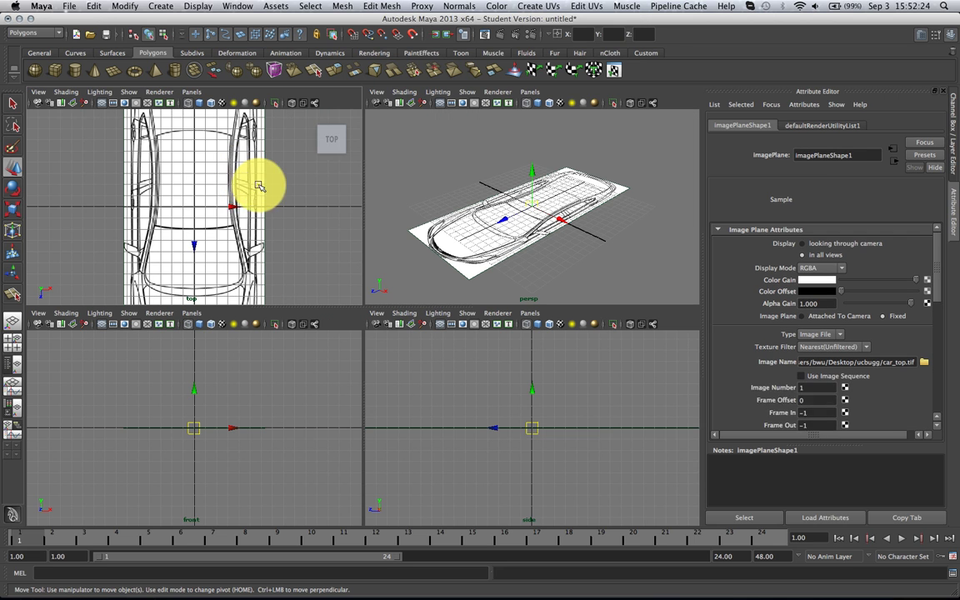
Import car_front.tif from the ucbugg folder on the Desktop as the front view's image plane.
{"action": "left_click", "coordinate": [40, 314]}
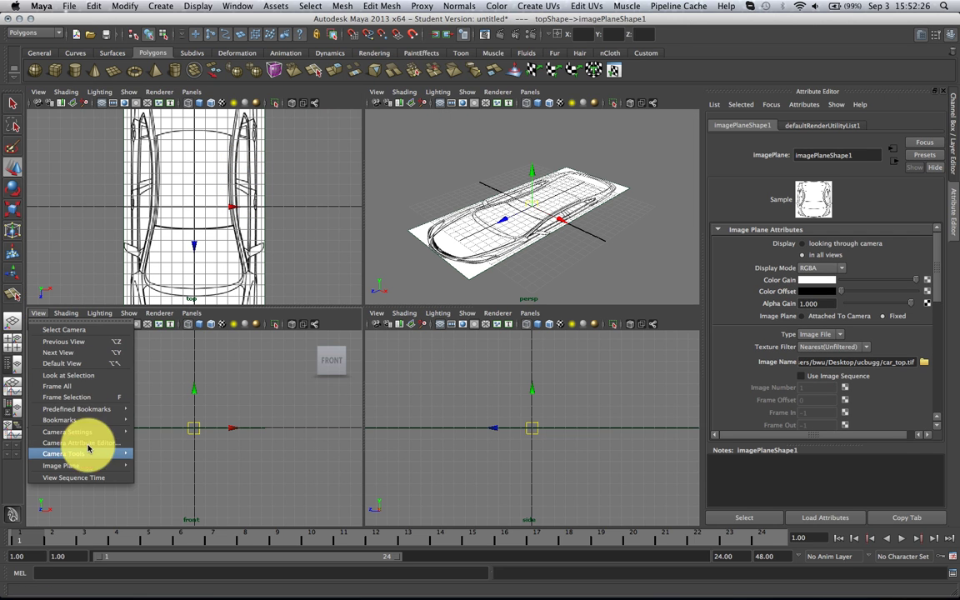
{"action": "mouse_move", "coordinate": [93, 465]}
{"action": "left_click", "coordinate": [153, 474]}
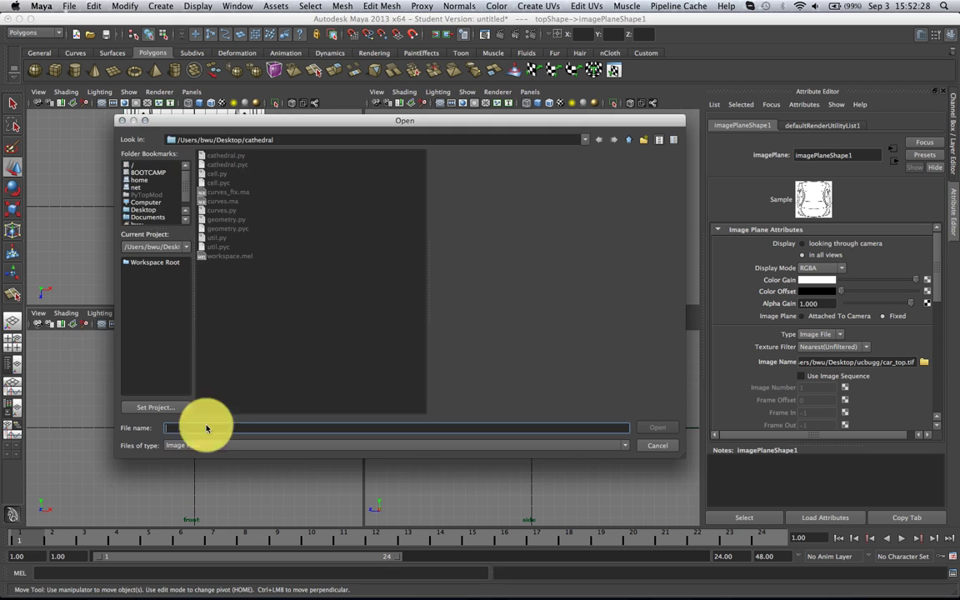
{"action": "left_click", "coordinate": [150, 210]}
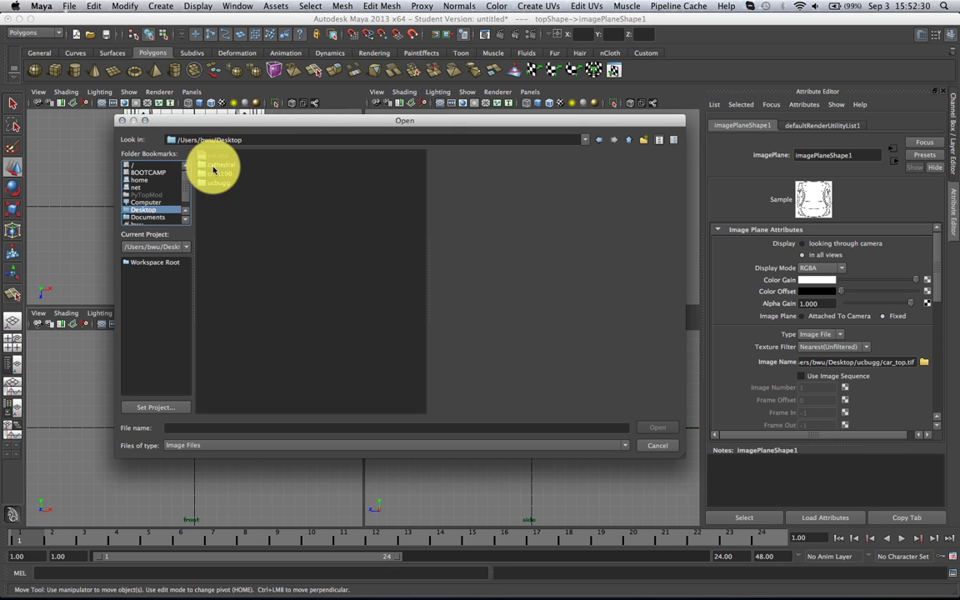
{"action": "double_click", "coordinate": [220, 182]}
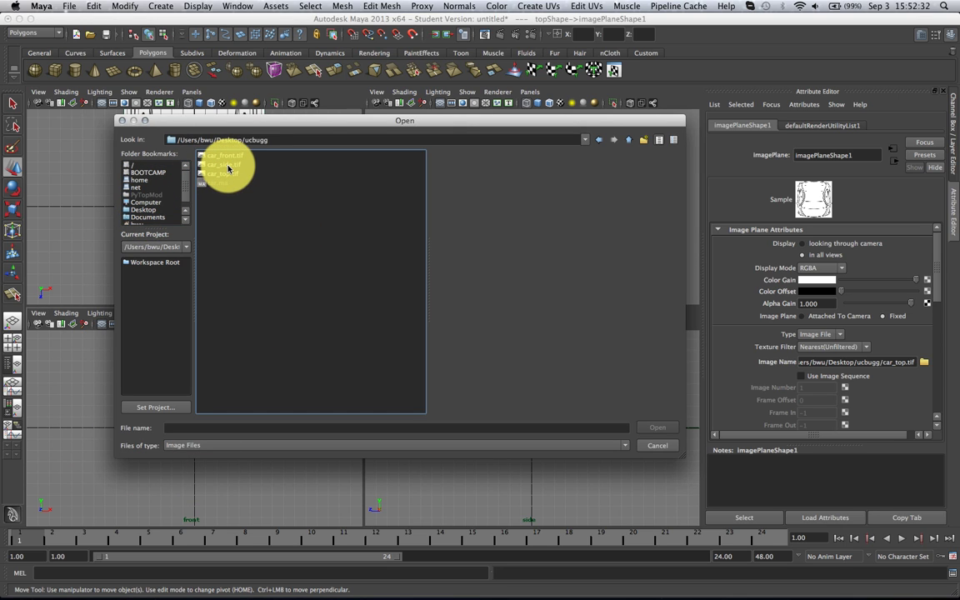
{"action": "double_click", "coordinate": [238, 159]}
Import car_side.tif from the ucbugg folder on the Desktop as the side view's image plane.
{"action": "left_click", "coordinate": [377, 313]}
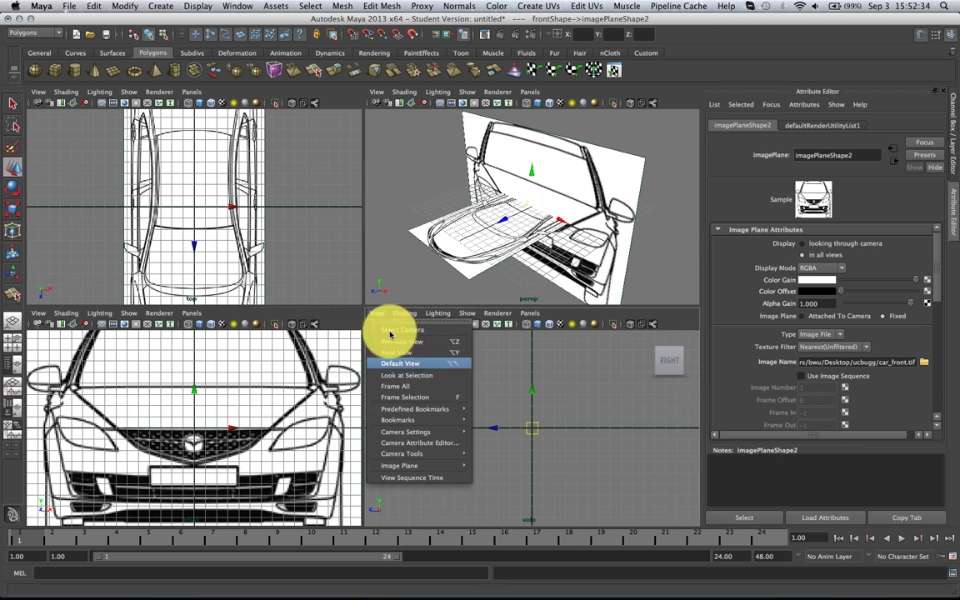
{"action": "mouse_move", "coordinate": [446, 464]}
{"action": "left_click", "coordinate": [496, 471]}
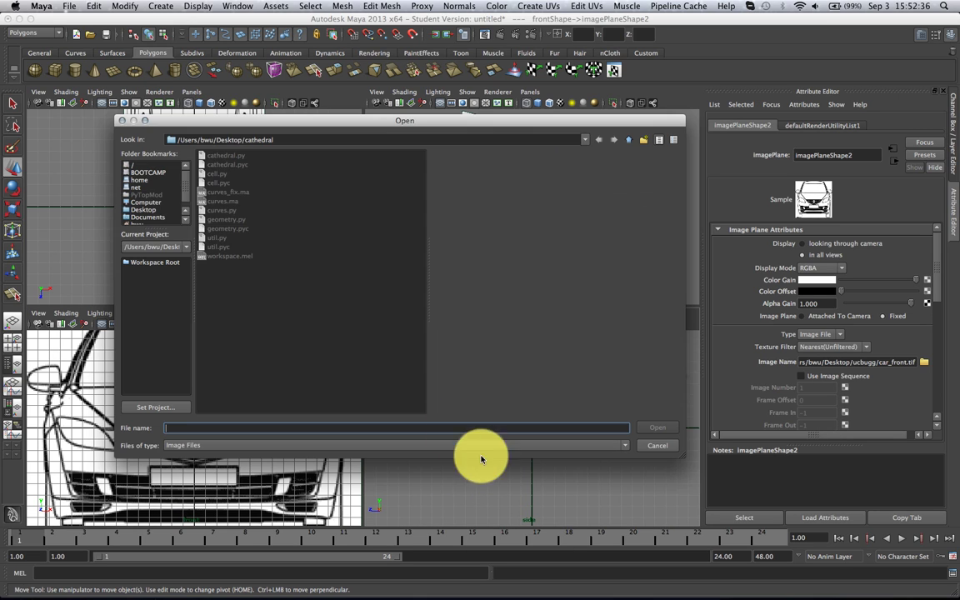
{"action": "left_click", "coordinate": [147, 216]}
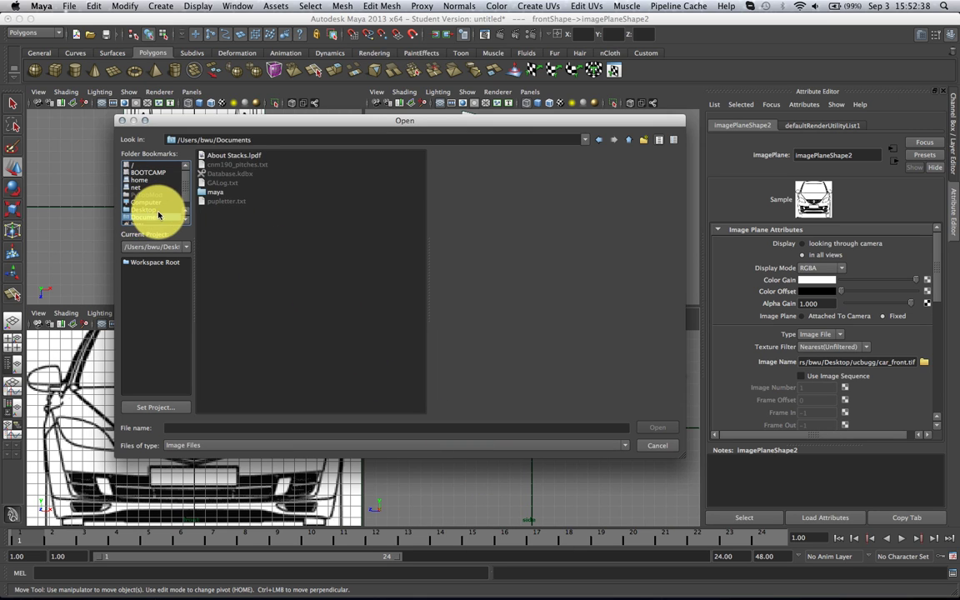
{"action": "left_click", "coordinate": [144, 209]}
{"action": "double_click", "coordinate": [217, 183]}
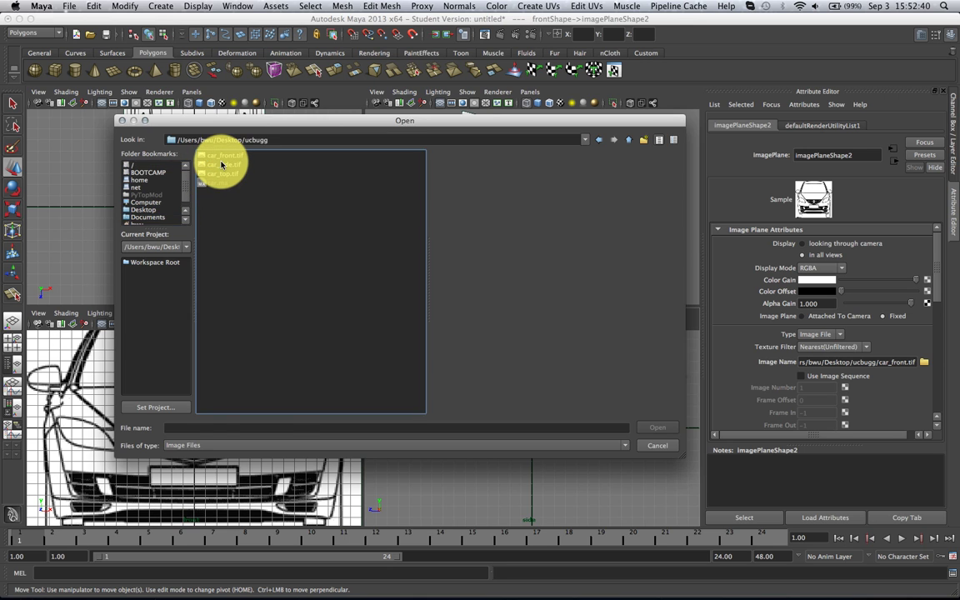
{"action": "double_click", "coordinate": [221, 165]}
Maximize the perspective view and enlarge the car_top image plane by entering a new width and height.
{"action": "left_click", "coordinate": [396, 172]}
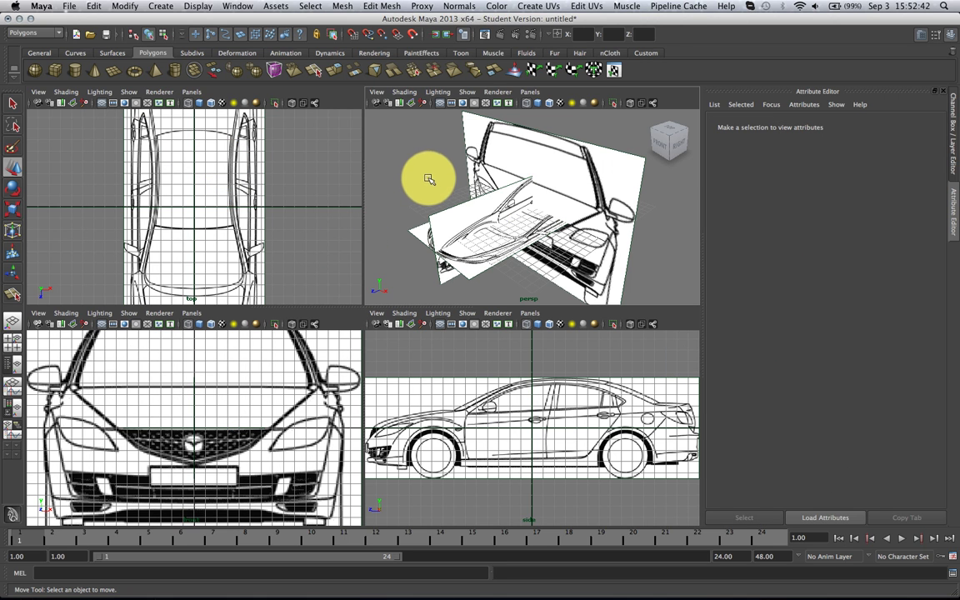
{"action": "key", "text": "space"}
{"action": "key", "text": "space"}
{"action": "left_click_drag", "start_coordinate": [428, 176], "coordinate": [489, 268], "text": "alt"}
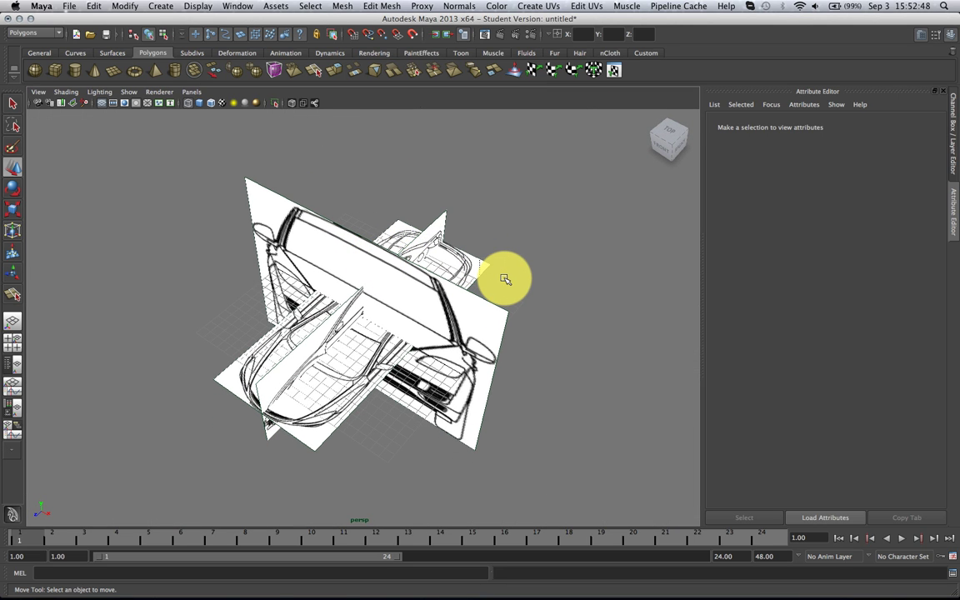
{"action": "left_click", "coordinate": [505, 278]}
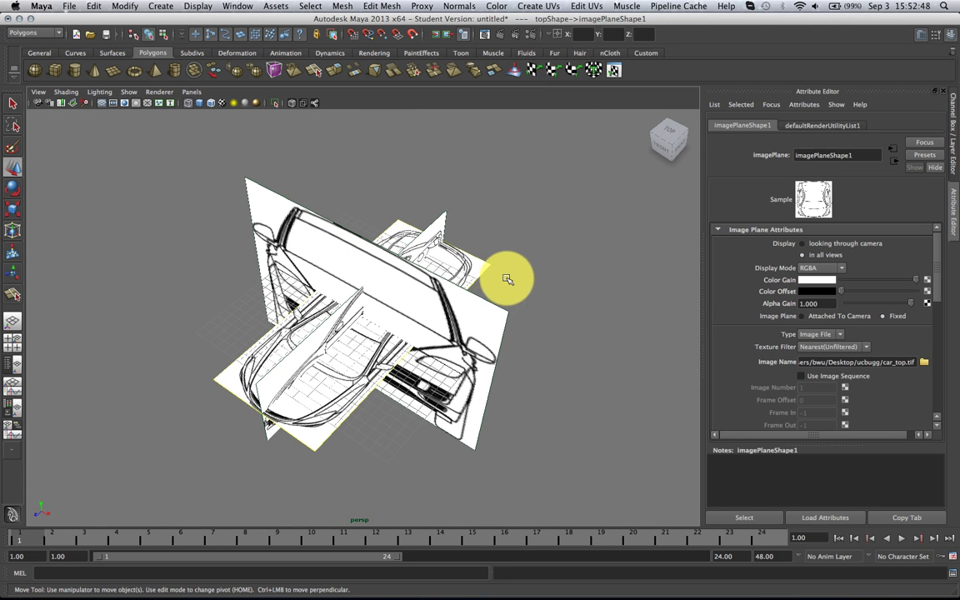
{"action": "left_click", "coordinate": [956, 122]}
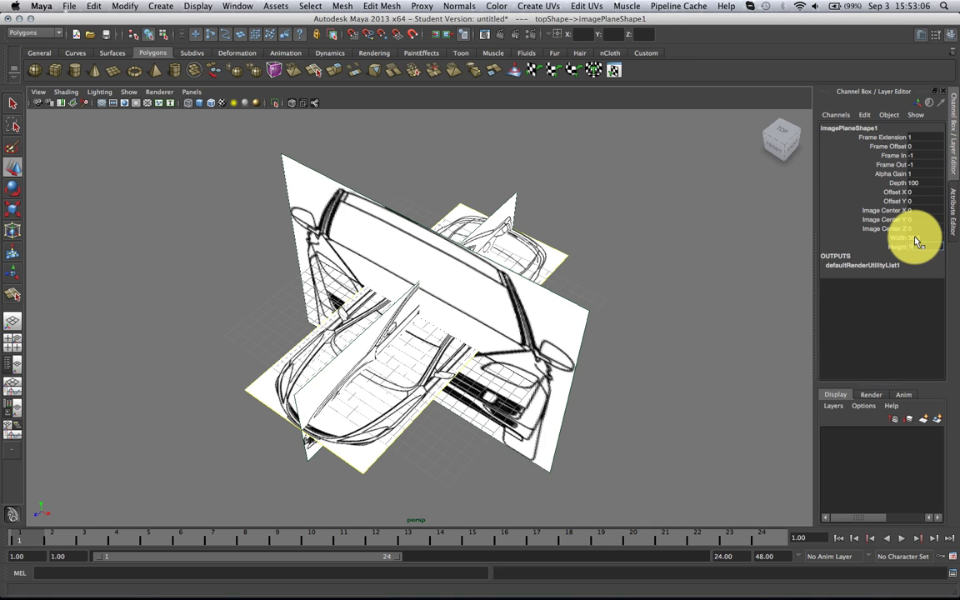
{"action": "key", "text": "Return"}
{"action": "scroll", "coordinate": [543, 315], "scroll_direction": "down", "scroll_amount": 5}
{"action": "left_click_drag", "start_coordinate": [543, 316], "coordinate": [520, 284], "text": "alt"}
Set the car_front image plane's width to 38.7 and its height to 27.9.
{"action": "left_click", "coordinate": [371, 231]}
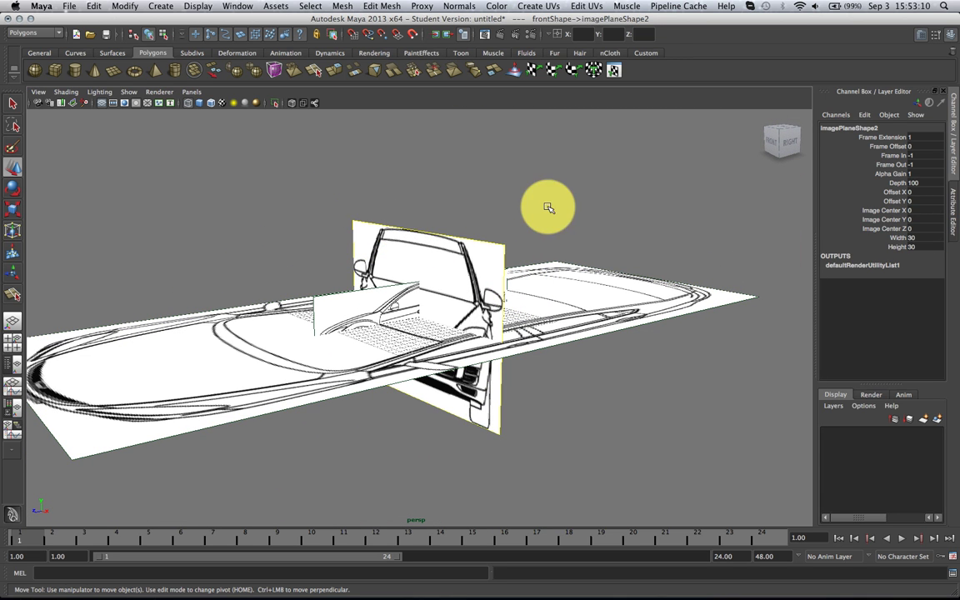
{"action": "double_click", "coordinate": [916, 237]}
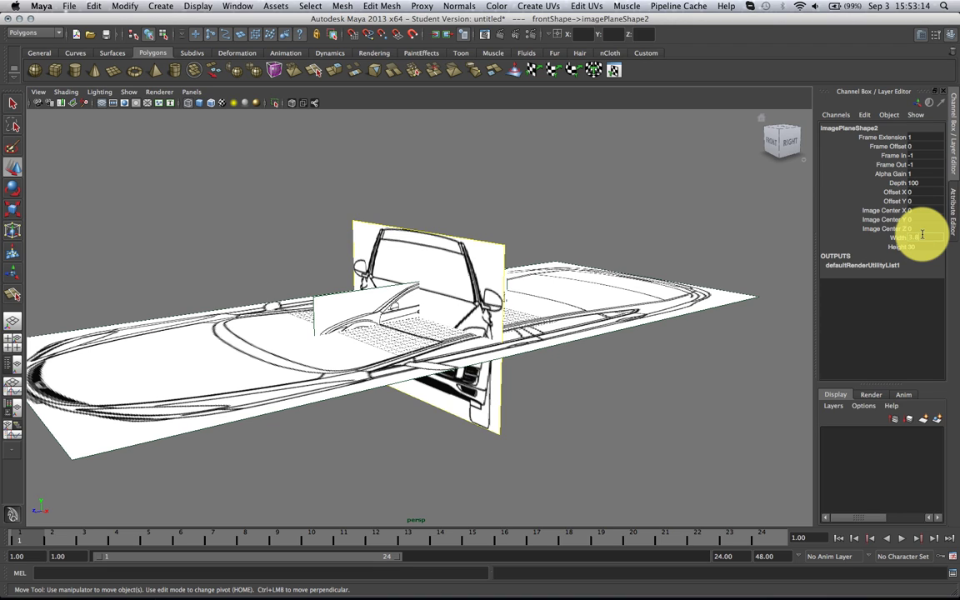
{"action": "key", "text": "Return"}
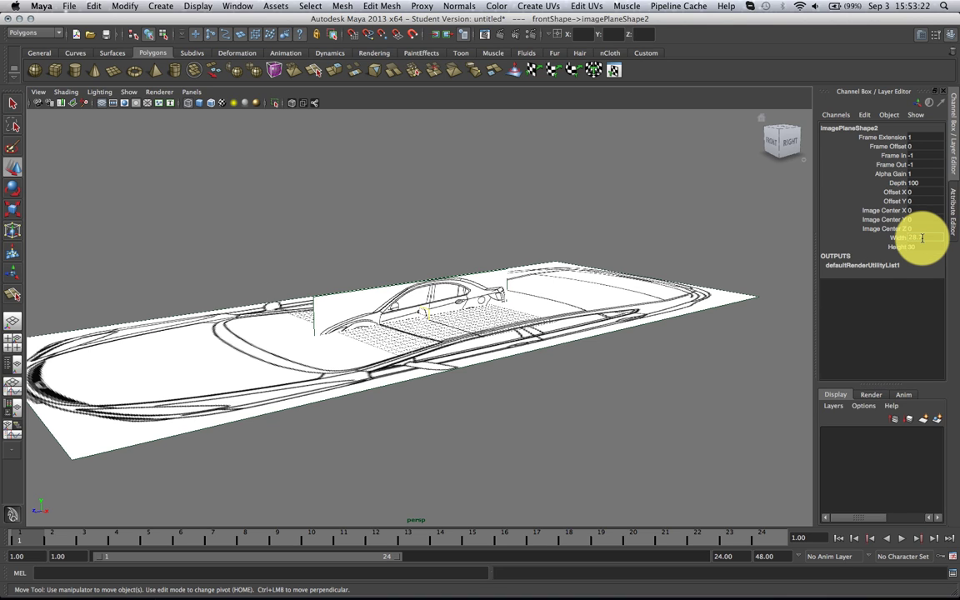
{"action": "key", "text": "Return"}
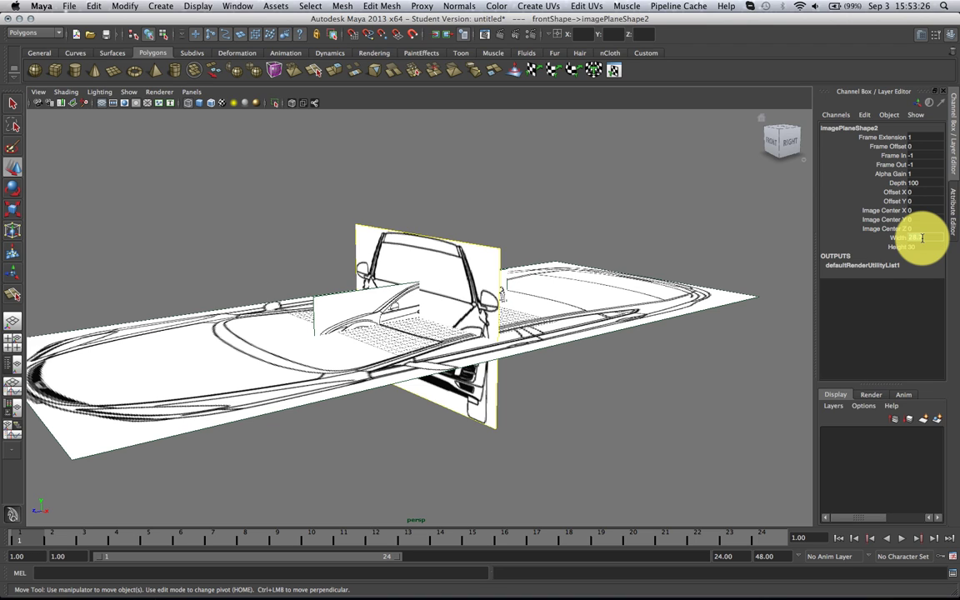
{"action": "key", "text": "Tab"}
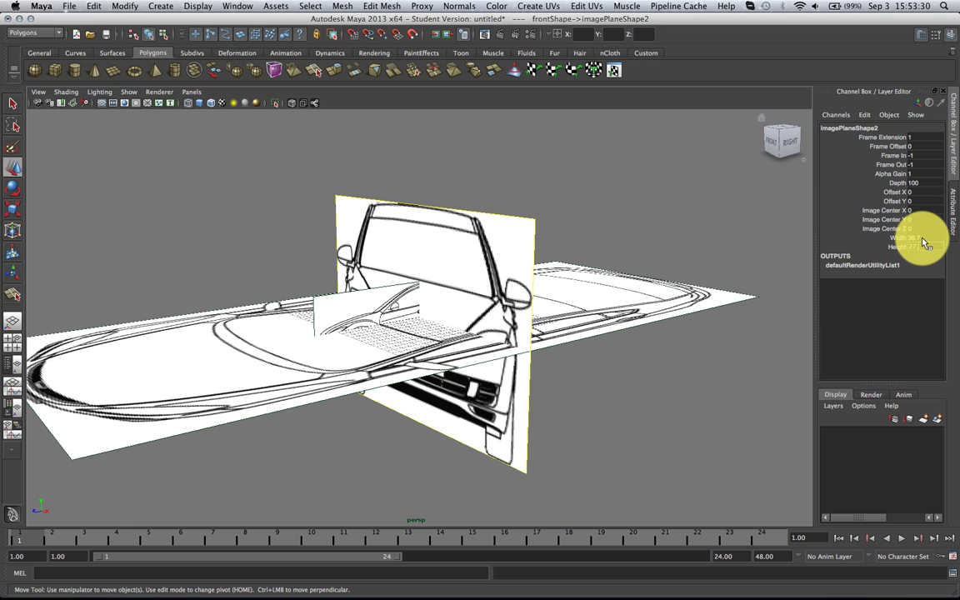
Set the car_side image plane's width to 91.1 and its height to 27.7, and check how the three planes align.
{"action": "left_click_drag", "start_coordinate": [732, 257], "coordinate": [557, 256], "text": "alt"}
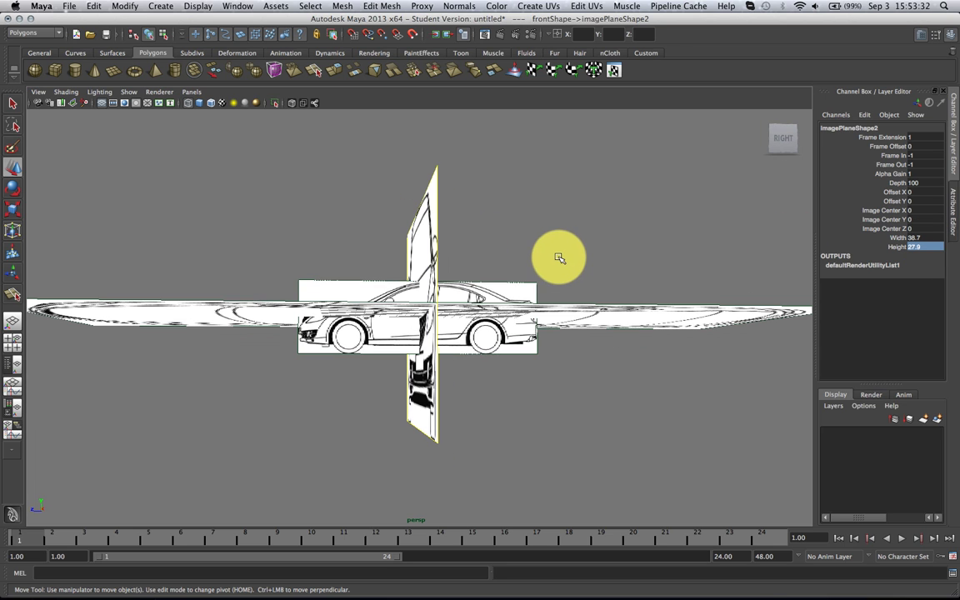
{"action": "left_click", "coordinate": [367, 287]}
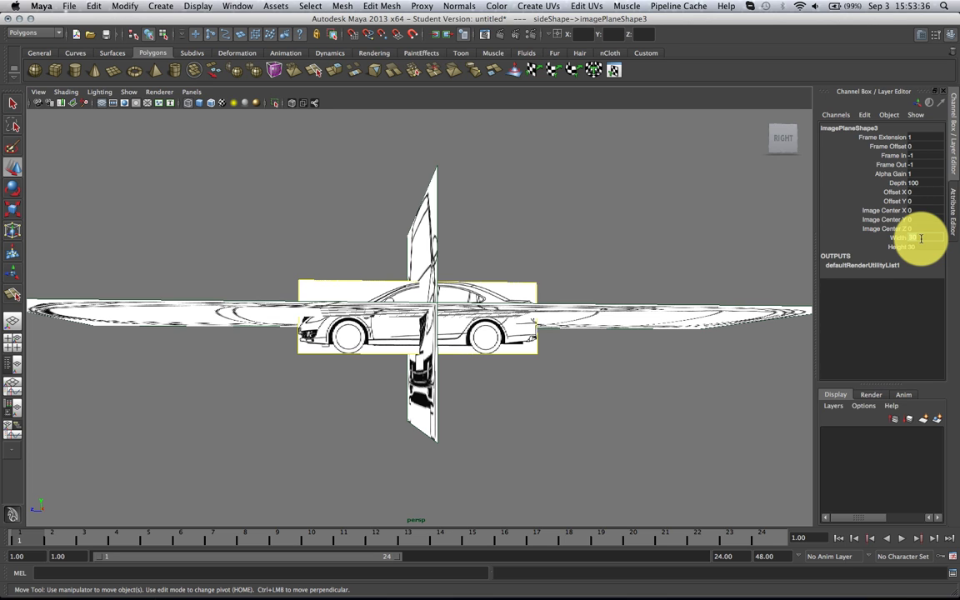
{"action": "key", "text": "Tab"}
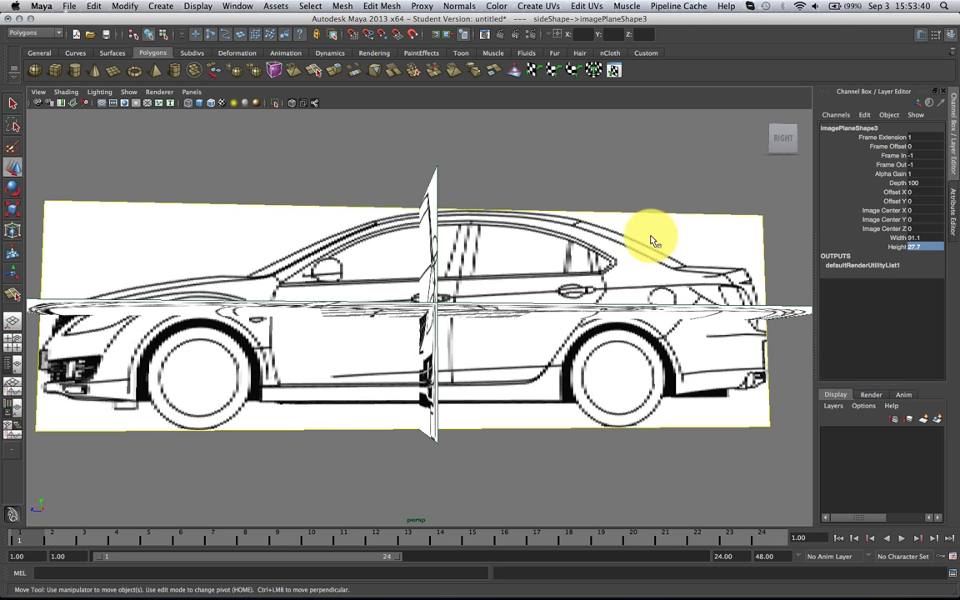
{"action": "left_click_drag", "start_coordinate": [649, 236], "coordinate": [420, 337], "text": "alt"}
{"action": "scroll", "coordinate": [422, 325], "scroll_direction": "up", "scroll_amount": 5}
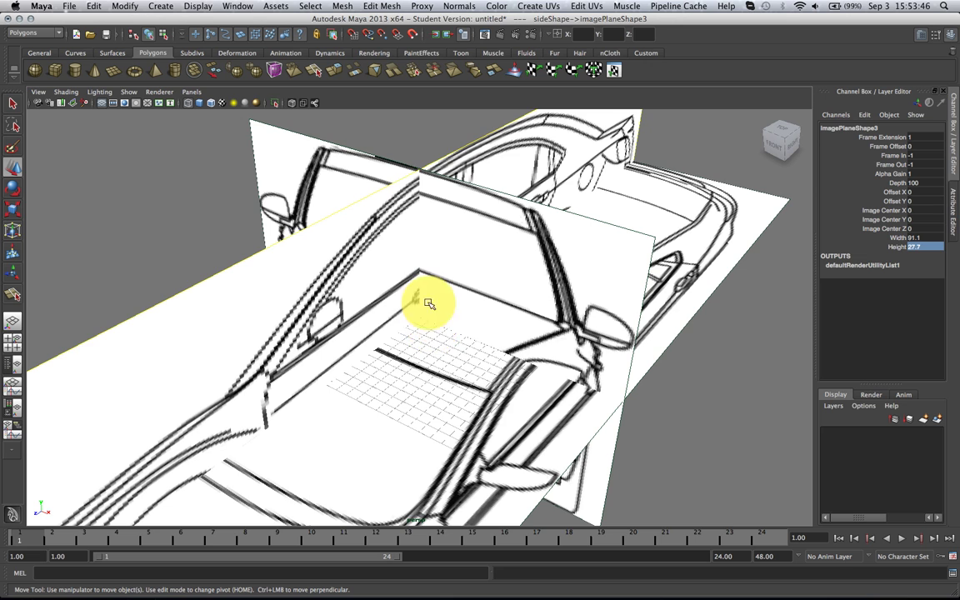
{"action": "scroll", "coordinate": [437, 312], "scroll_direction": "down", "scroll_amount": 5}
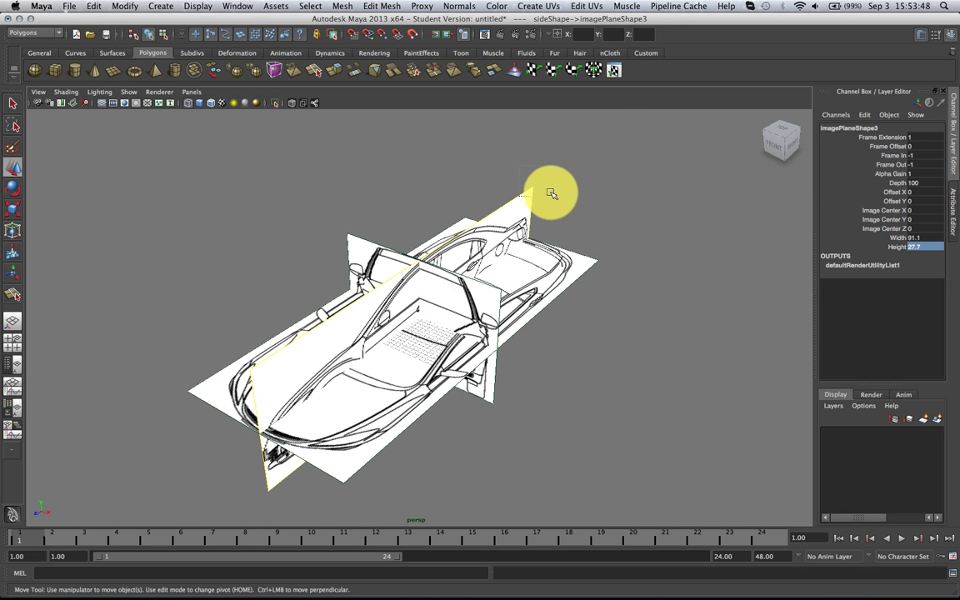
Move the car_side image plane sideways off the origin by entering a negative Image Center X.
{"action": "mouse_move", "coordinate": [561, 207]}
{"action": "left_mouse_down", "text": "alt"}
{"action": "mouse_move", "coordinate": [557, 217]}
{"action": "mouse_move", "coordinate": [568, 221]}
{"action": "left_mouse_up", "text": "alt"}
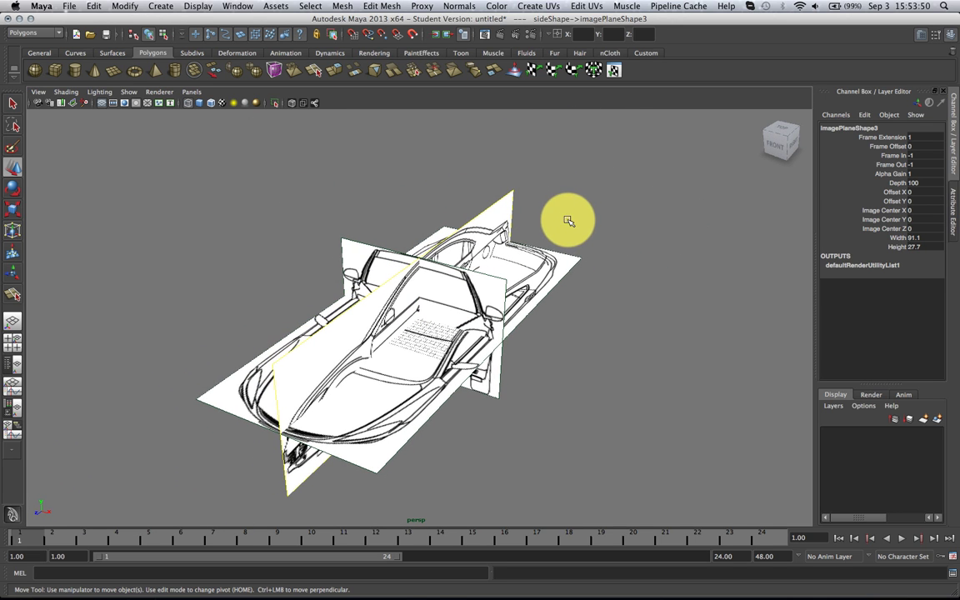
{"action": "left_click", "coordinate": [887, 213]}
{"action": "left_click", "coordinate": [918, 209]}
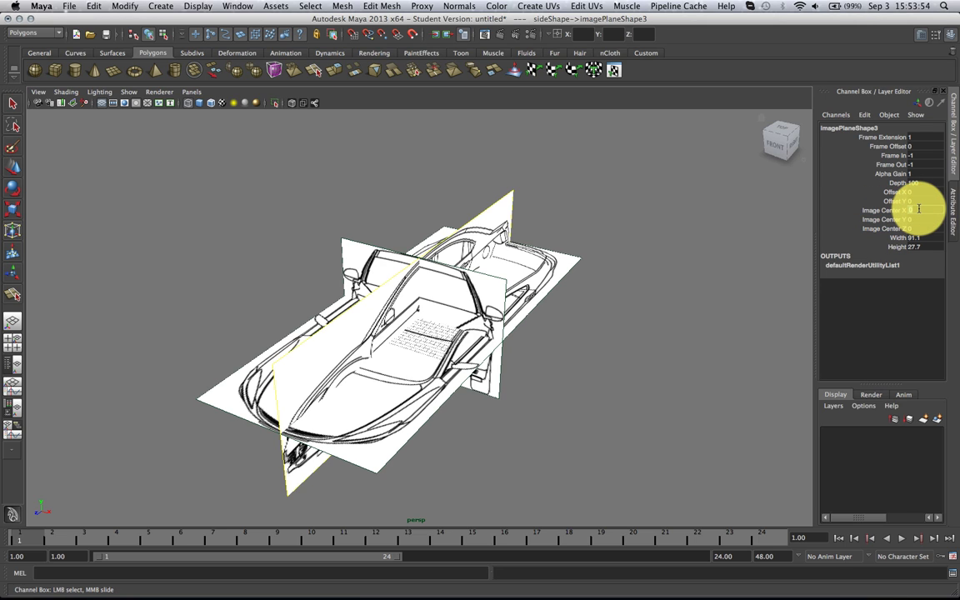
{"action": "key", "text": "Return"}
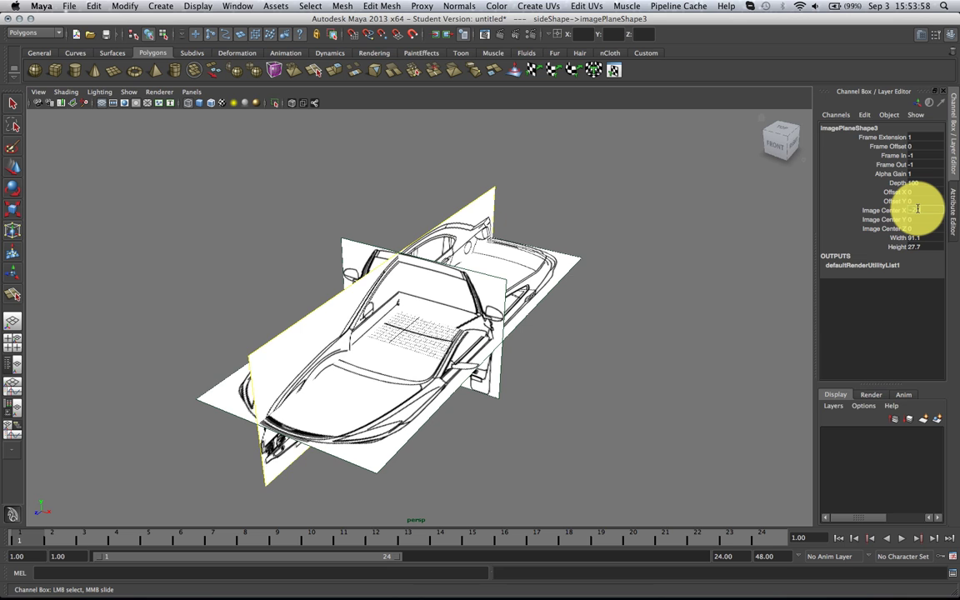
{"action": "key", "text": "Return"}
Lower the car_top image plane by setting its Image Center Y to -20.
{"action": "left_click_drag", "start_coordinate": [636, 240], "coordinate": [593, 279], "text": "alt"}
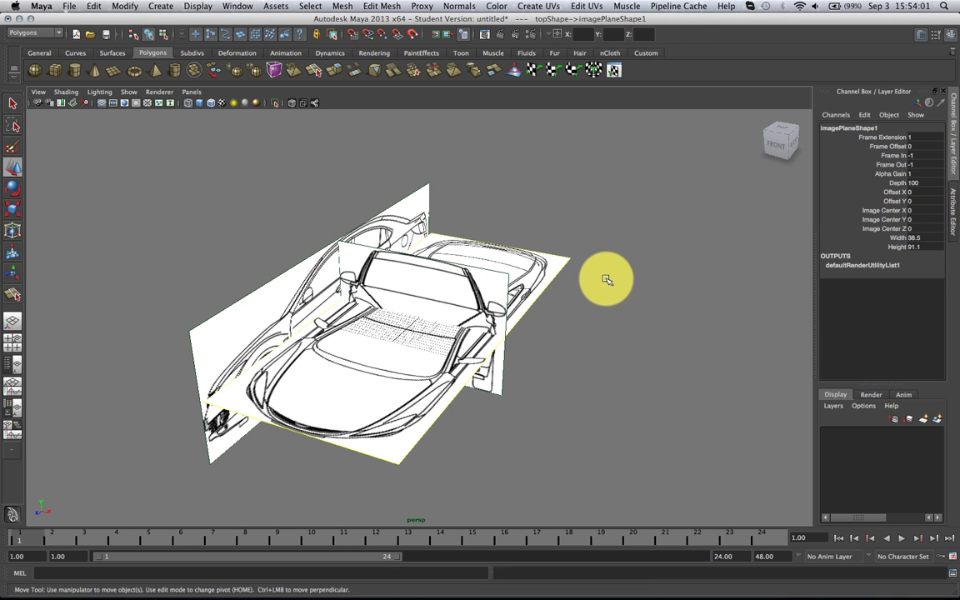
{"action": "left_click", "coordinate": [920, 219]}
{"action": "type", "text": "-20"}
{"action": "key", "text": "Return"}
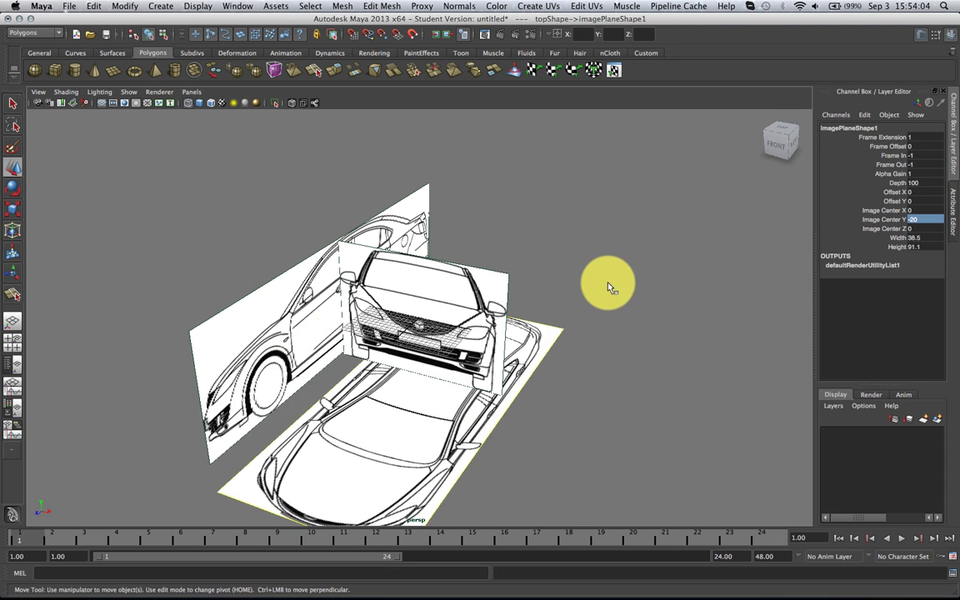
Push the car_front image plane back by trying Image Center Z at -30 and -40 and settling on -50.
{"action": "left_click_drag", "start_coordinate": [608, 284], "coordinate": [654, 287], "text": "alt"}
{"action": "left_click_drag", "start_coordinate": [493, 251], "coordinate": [543, 273]}
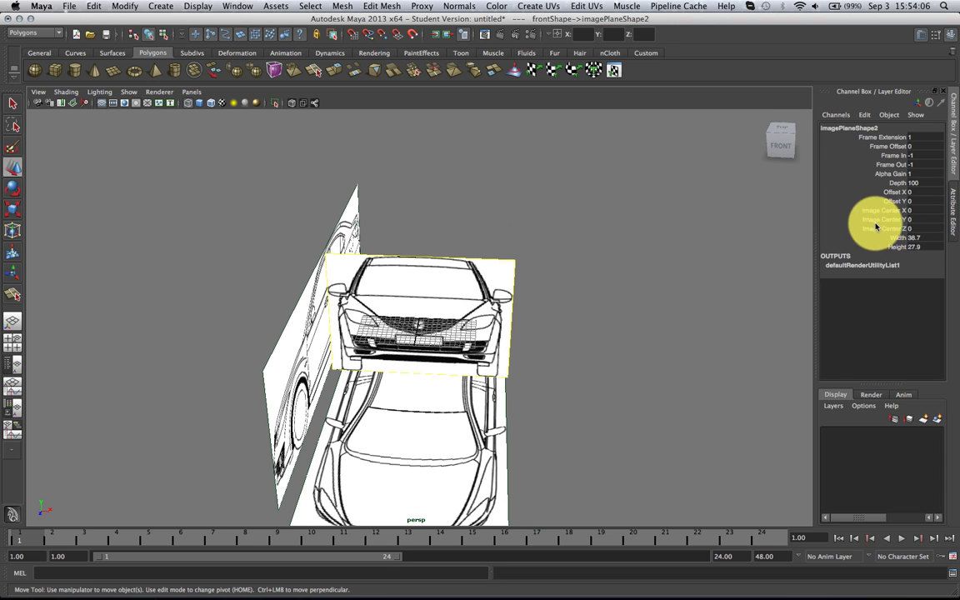
{"action": "left_click", "coordinate": [919, 231]}
{"action": "type", "text": "-30"}
{"action": "key", "text": "Return"}
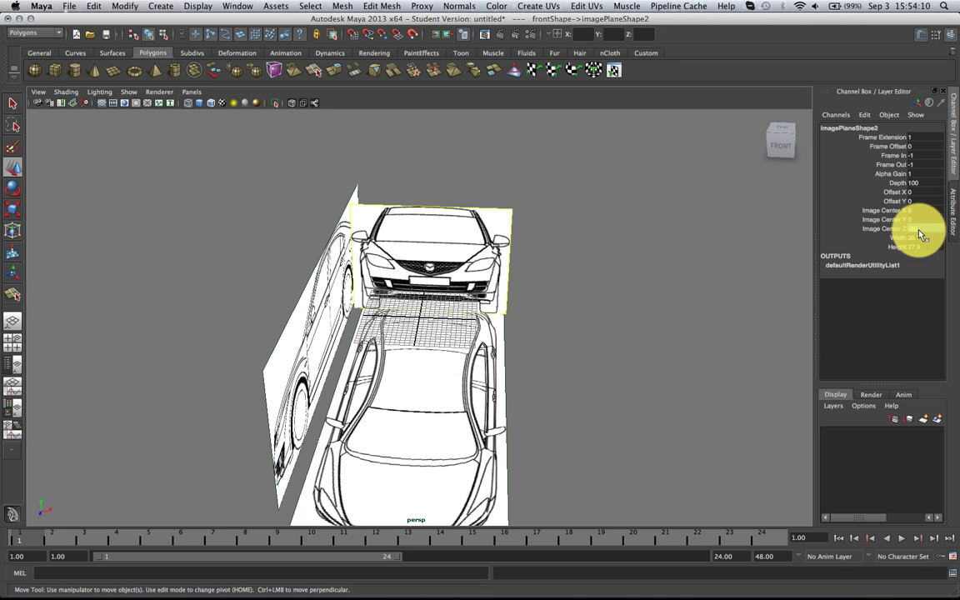
{"action": "left_click", "coordinate": [919, 231]}
{"action": "type", "text": "-40"}
{"action": "key", "text": "Return"}
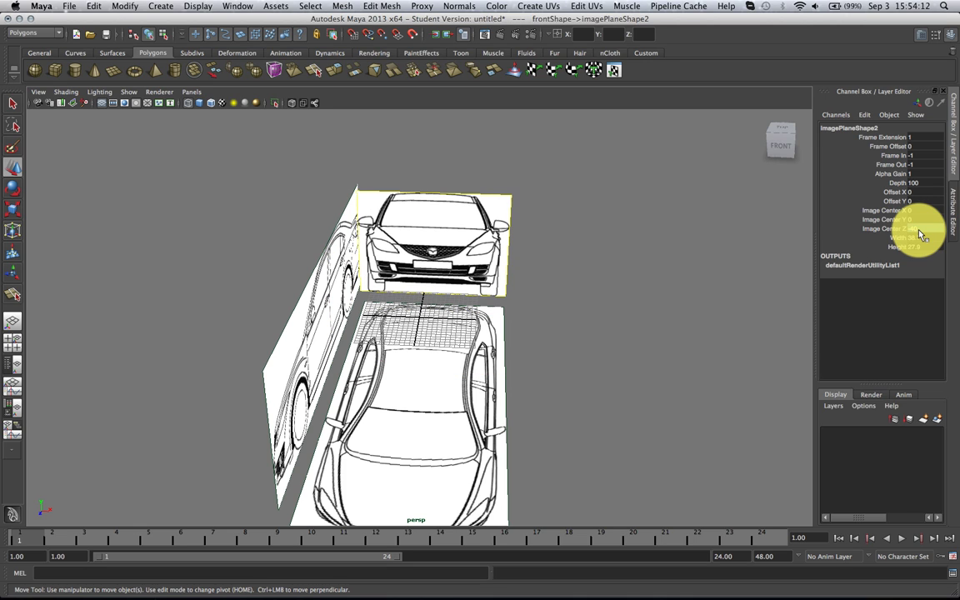
{"action": "left_click", "coordinate": [918, 230]}
{"action": "type", "text": "-50"}
{"action": "key", "text": "Return"}
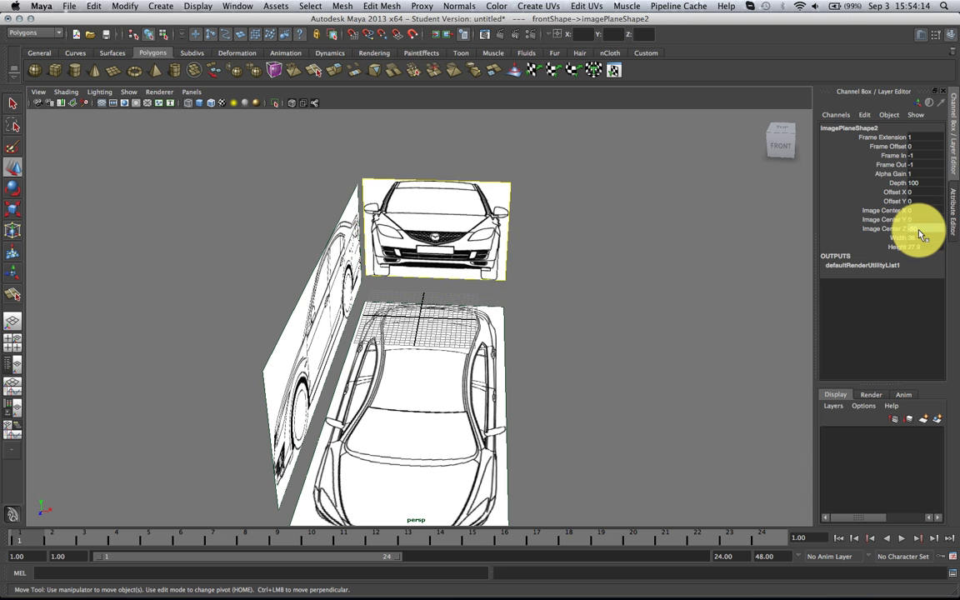
{"action": "left_click", "coordinate": [547, 311]}
{"action": "mouse_move", "coordinate": [547, 311]}
{"action": "left_mouse_down", "text": "alt"}
{"action": "mouse_move", "coordinate": [567, 327]}
{"action": "mouse_move", "coordinate": [544, 325]}
{"action": "left_mouse_up", "text": "alt"}
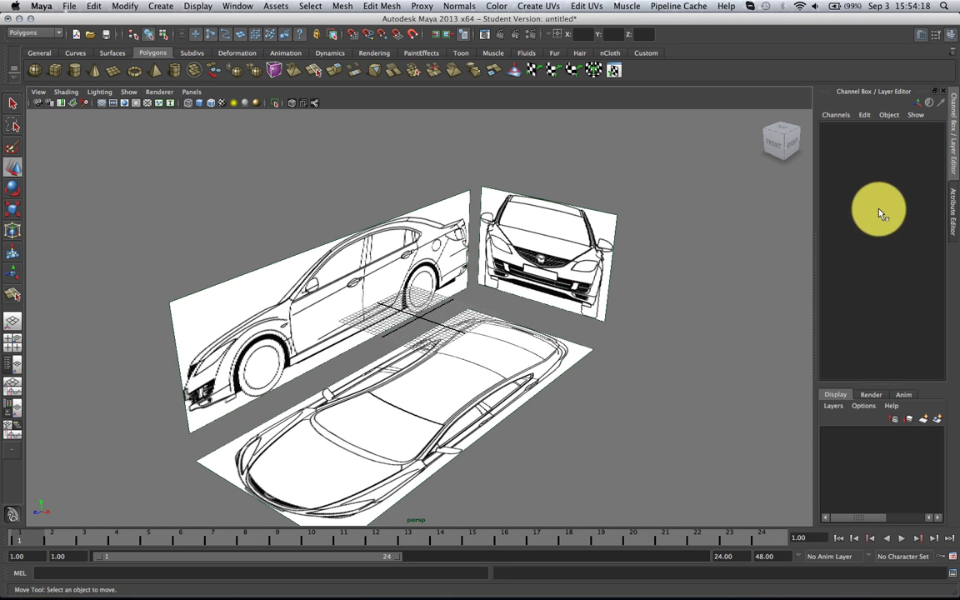
Darken the car_front, car_side and car_top image planes by lowering each one's Color Gain to a mid grey.
{"action": "left_click", "coordinate": [639, 249]}
{"action": "left_click", "coordinate": [953, 204]}
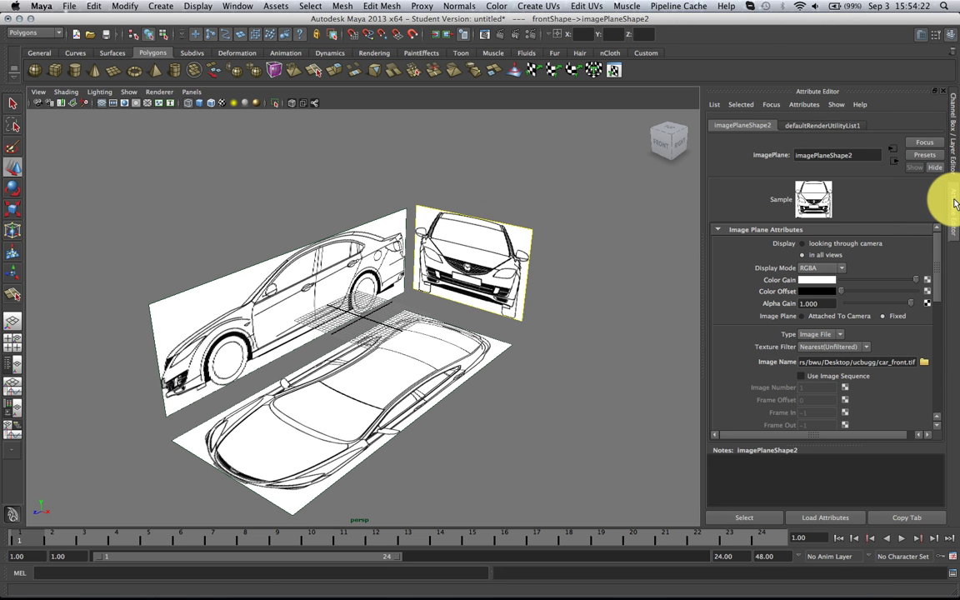
{"action": "left_click_drag", "start_coordinate": [910, 279], "coordinate": [878, 286]}
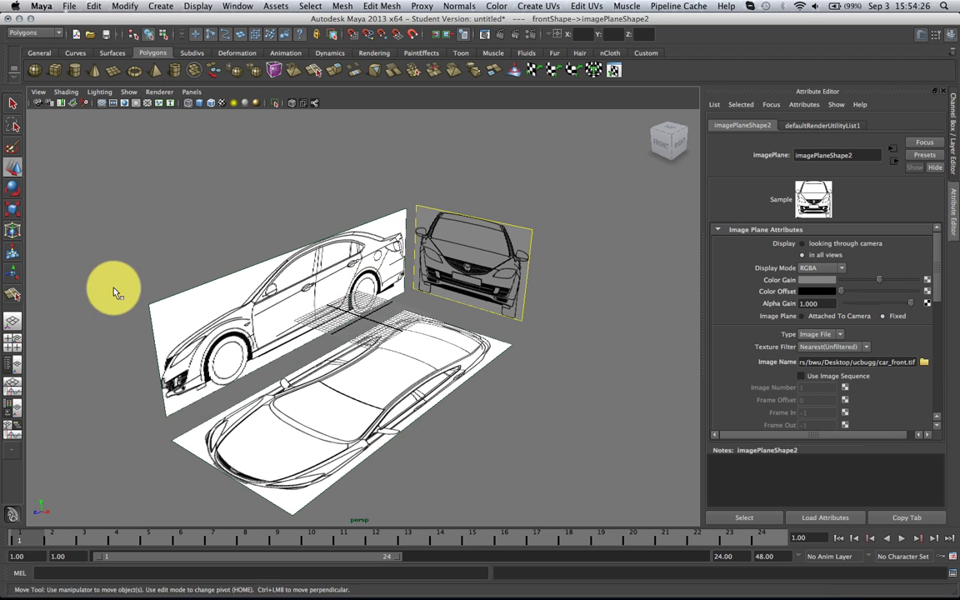
{"action": "left_click_drag", "start_coordinate": [104, 289], "coordinate": [180, 332]}
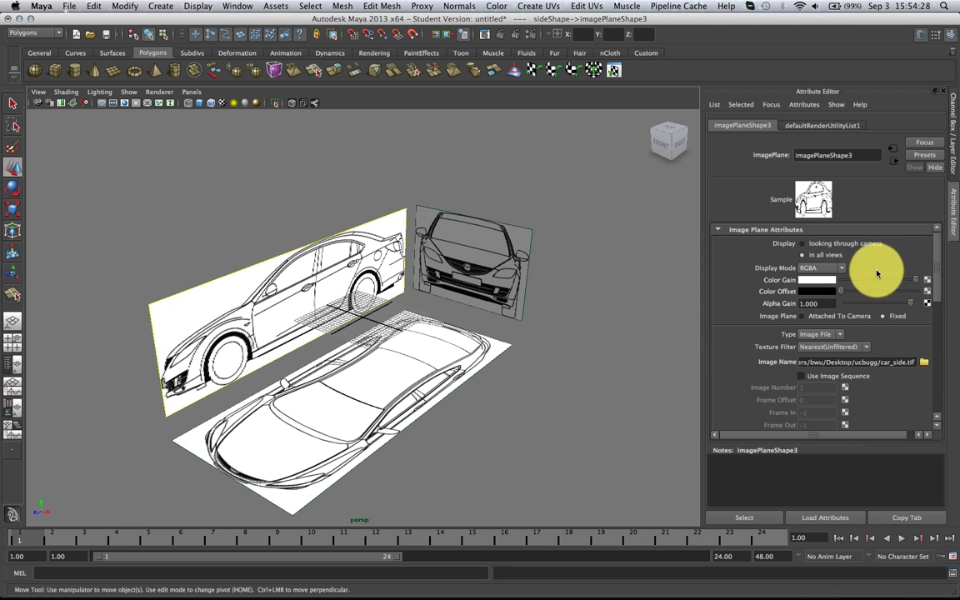
{"action": "left_click_drag", "start_coordinate": [914, 285], "coordinate": [876, 280]}
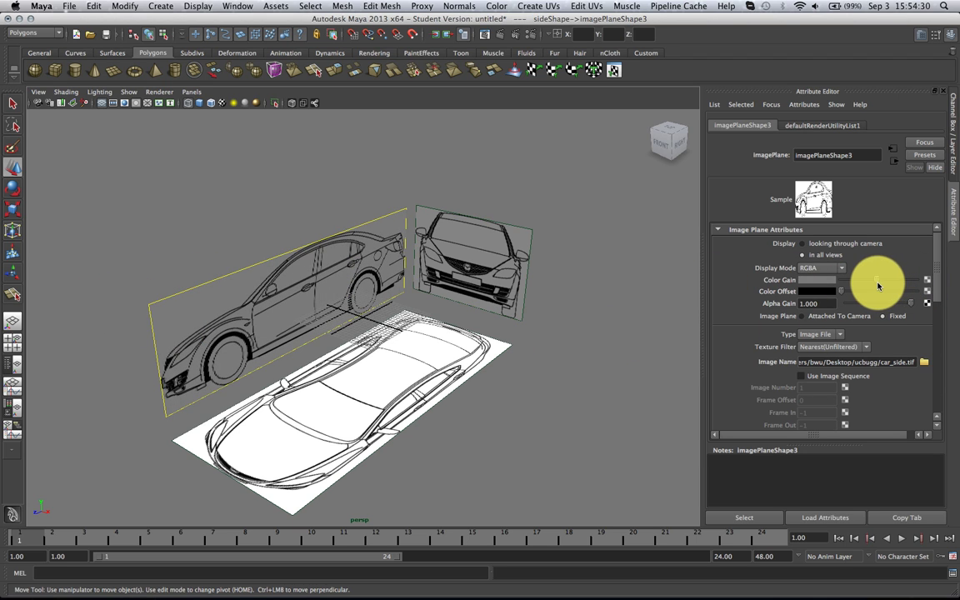
{"action": "left_click_drag", "start_coordinate": [268, 510], "coordinate": [337, 514]}
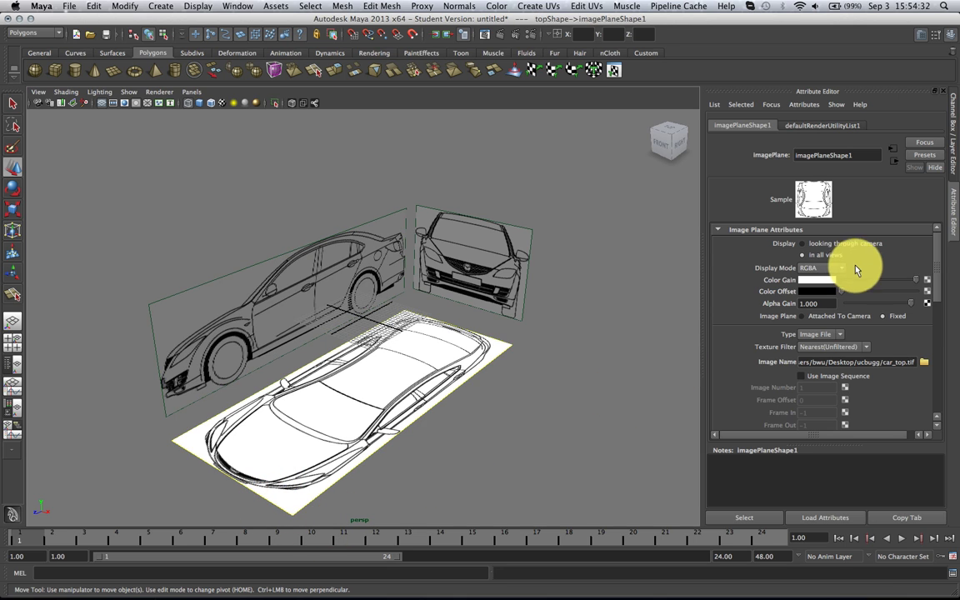
{"action": "left_click_drag", "start_coordinate": [917, 283], "coordinate": [870, 281]}
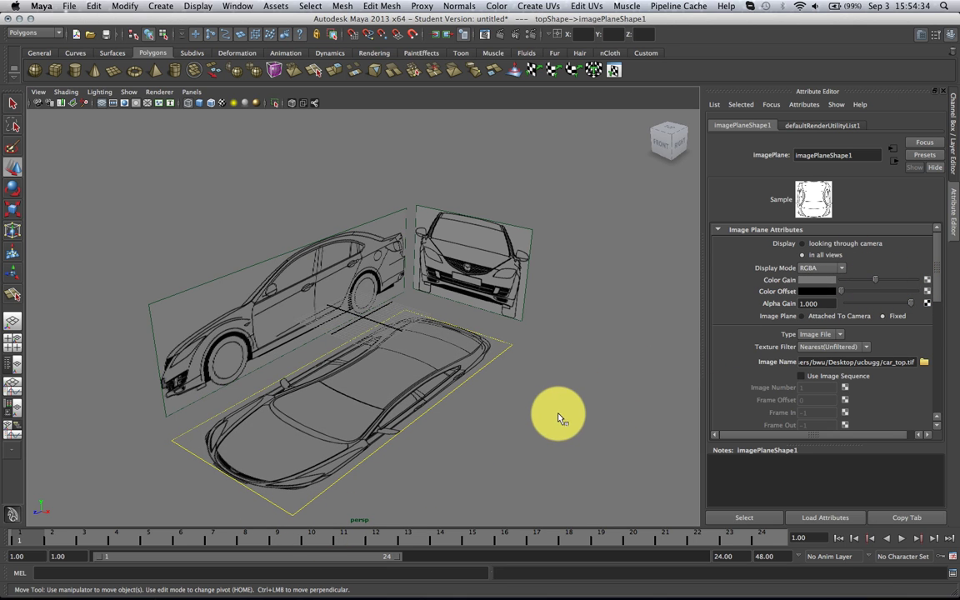
{"action": "left_click", "coordinate": [575, 396]}
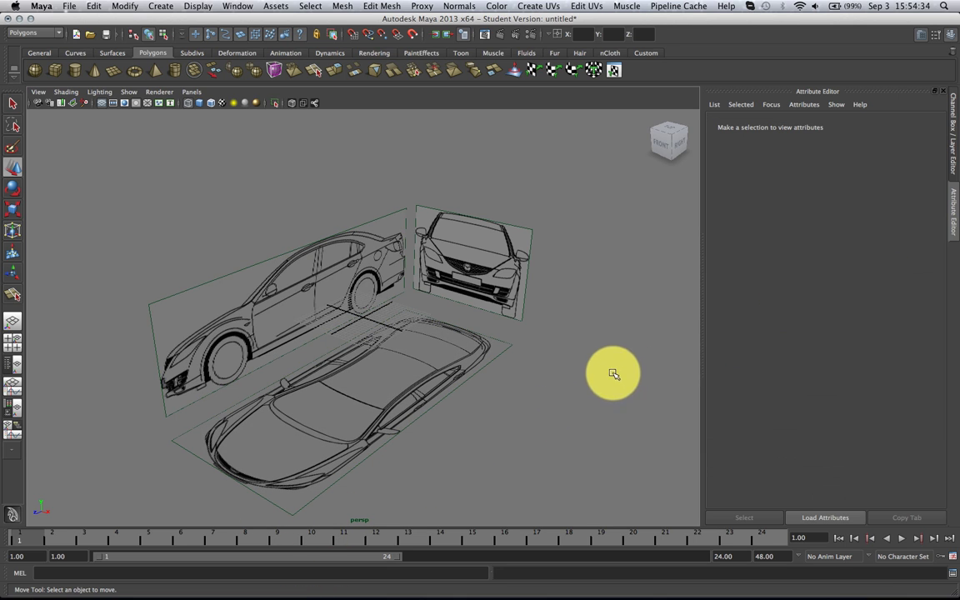
Create a polygon cube at the origin and scale it along Z to about 90.3 in the top view, matching the car's length.
{"action": "left_click", "coordinate": [54, 74]}
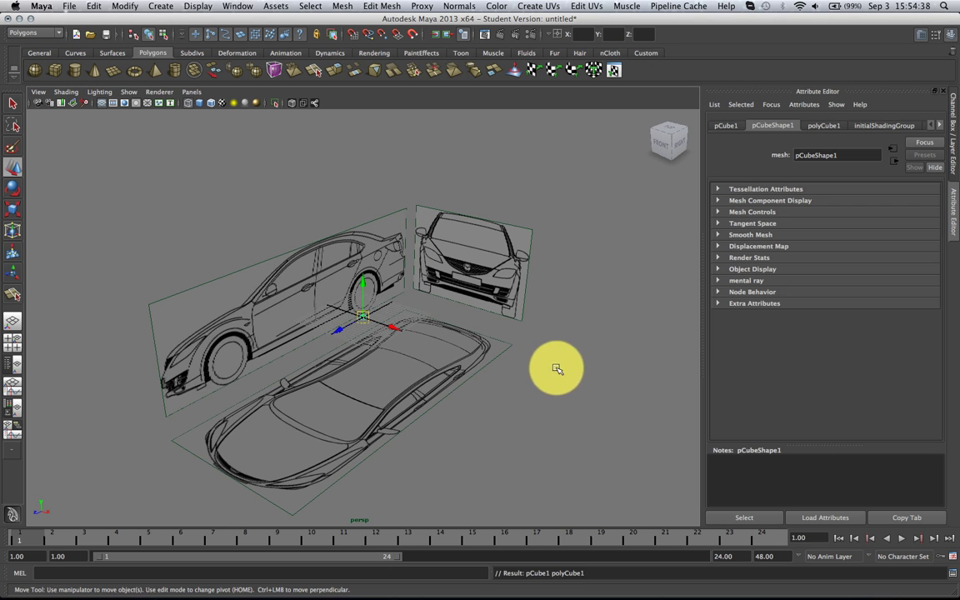
{"action": "scroll", "coordinate": [506, 381], "scroll_direction": "up", "scroll_amount": 5}
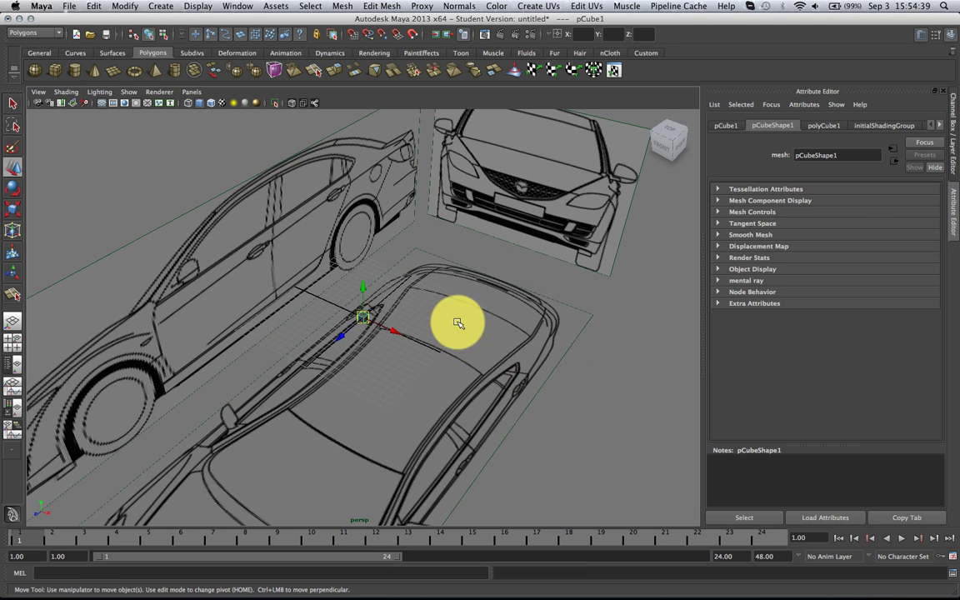
{"action": "key", "text": "space"}
{"action": "left_click_drag", "start_coordinate": [458, 322], "coordinate": [405, 319]}
{"action": "scroll", "coordinate": [456, 324], "scroll_direction": "down", "scroll_amount": 10}
{"action": "scroll", "coordinate": [458, 317], "scroll_direction": "down", "scroll_amount": 6}
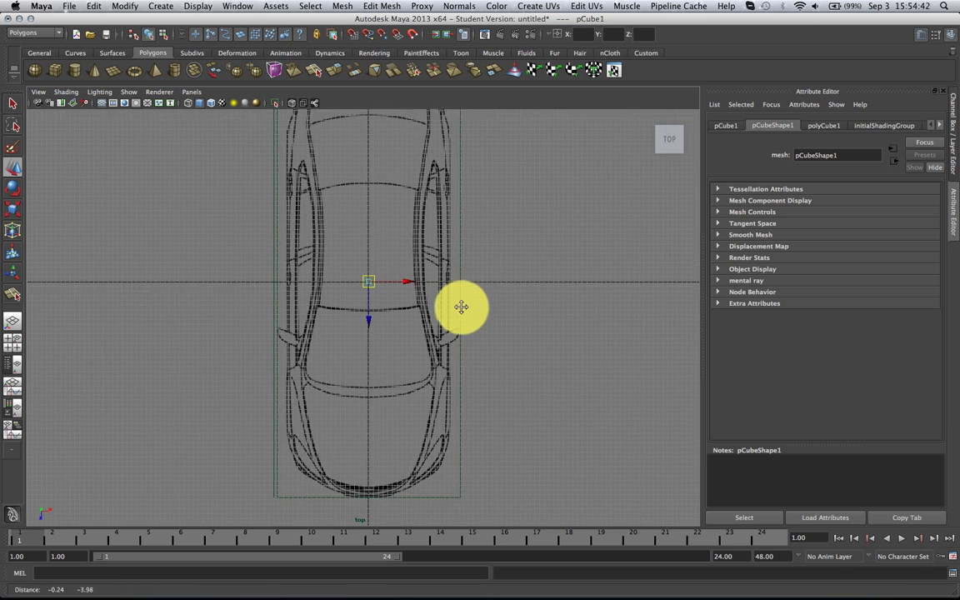
{"action": "key", "text": "r"}
{"action": "scroll", "coordinate": [392, 326], "scroll_direction": "up", "scroll_amount": 3}
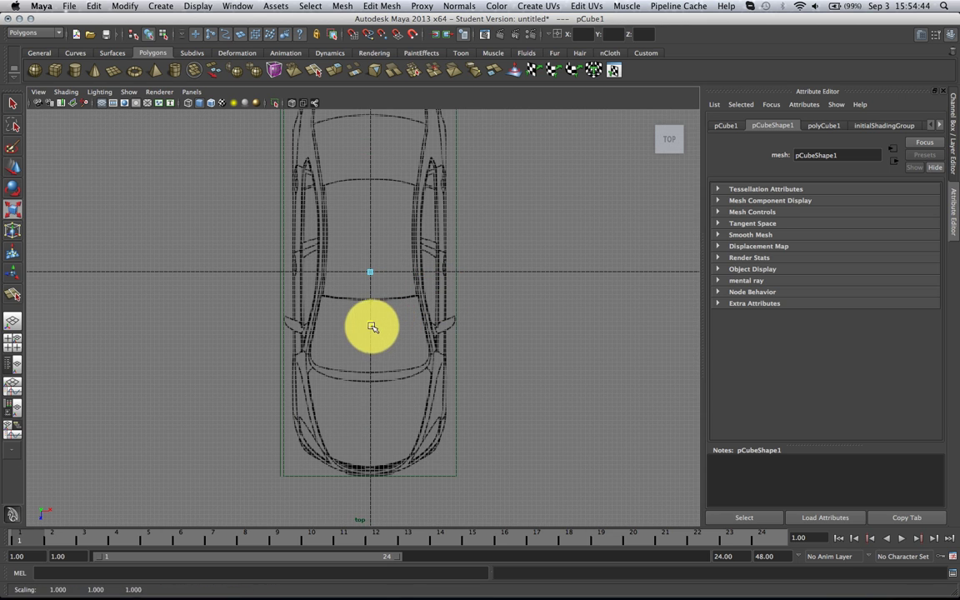
{"action": "left_click_drag", "start_coordinate": [368, 321], "coordinate": [386, 593]}
{"action": "left_click_drag", "start_coordinate": [373, 323], "coordinate": [398, 596]}
{"action": "scroll", "coordinate": [385, 347], "scroll_direction": "up", "scroll_amount": 3}
{"action": "scroll", "coordinate": [377, 341], "scroll_direction": "down", "scroll_amount": 5}
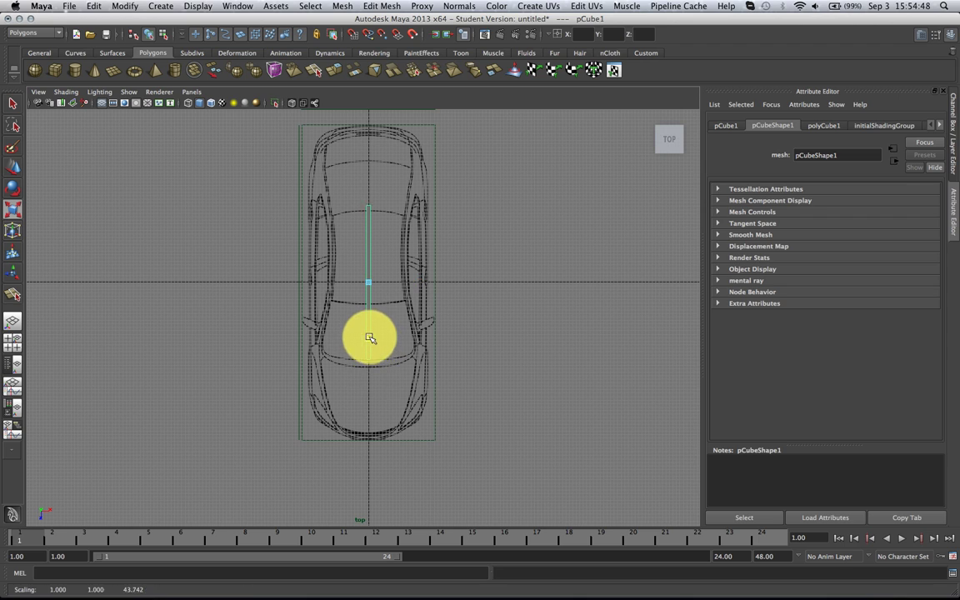
{"action": "left_click_drag", "start_coordinate": [370, 338], "coordinate": [367, 404]}
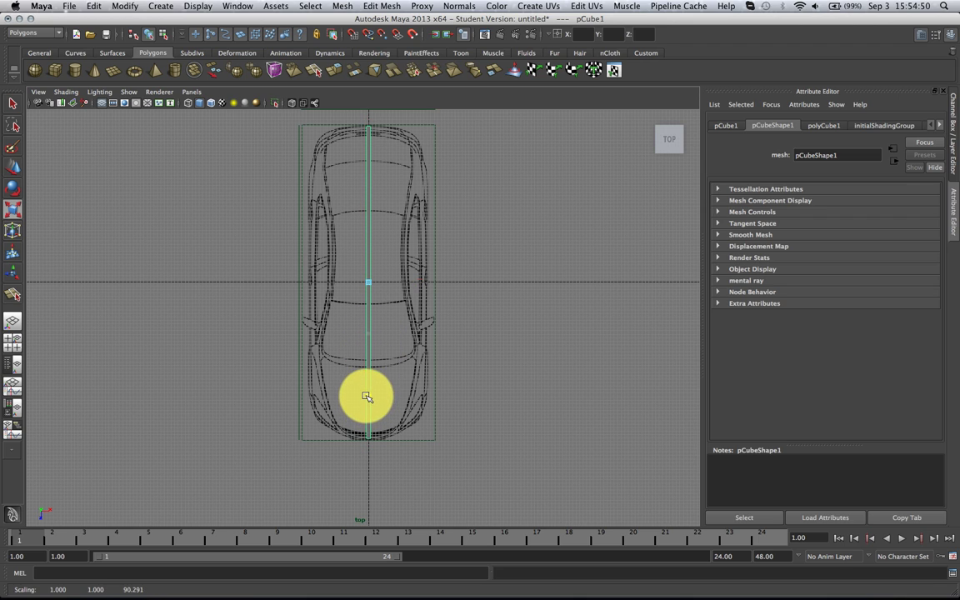
Scale the cube along X to about 34.5 so it covers the car body's width in the top view.
{"action": "left_click_drag", "start_coordinate": [425, 280], "coordinate": [519, 275]}
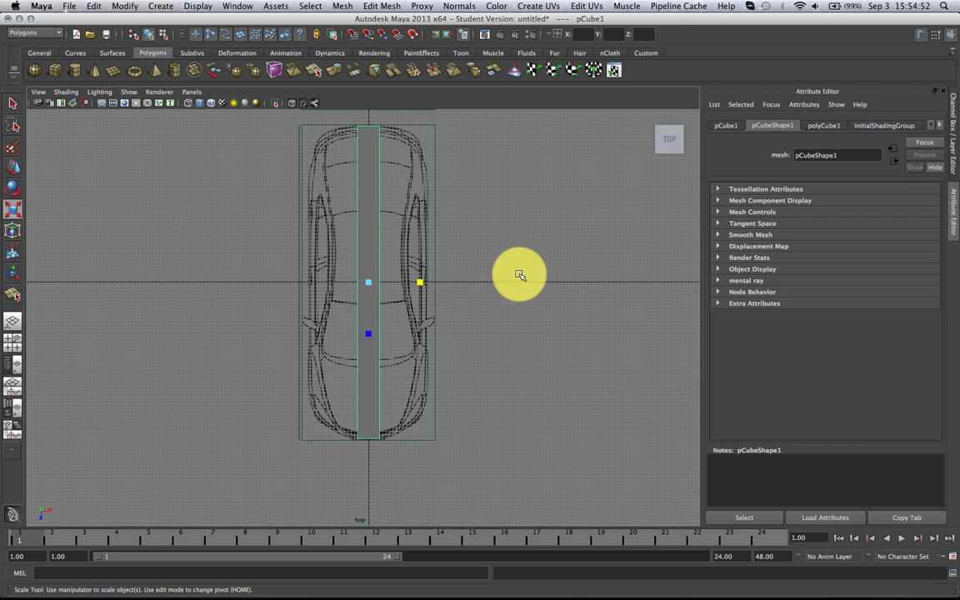
{"action": "left_click_drag", "start_coordinate": [425, 281], "coordinate": [642, 277]}
{"action": "scroll", "coordinate": [450, 276], "scroll_direction": "down", "scroll_amount": 1}
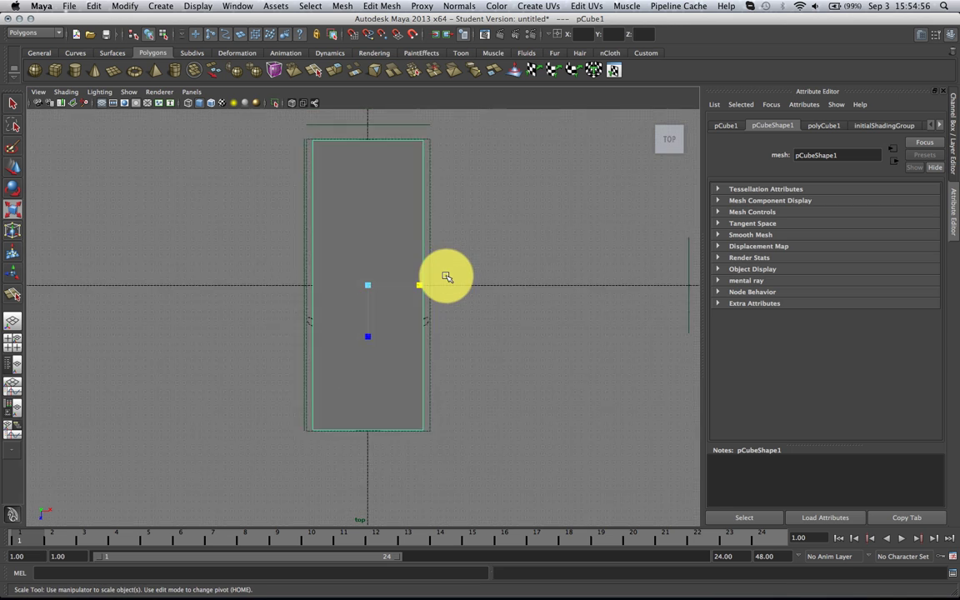
Scale the cube taller along Y in the front view, keeping it centred on the car's front.
{"action": "key", "text": "space"}
{"action": "left_click_drag", "start_coordinate": [440, 295], "coordinate": [439, 300]}
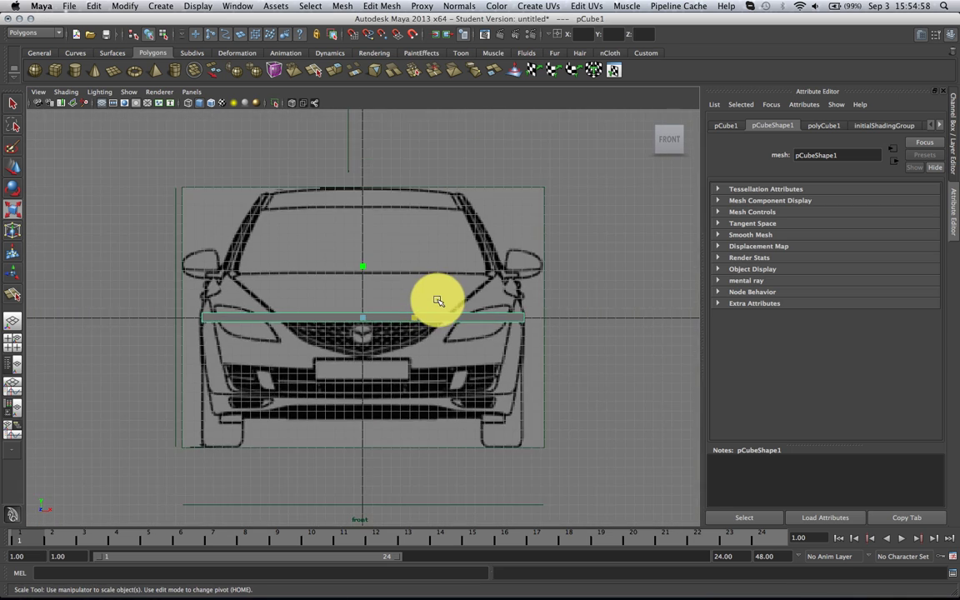
{"action": "scroll", "coordinate": [438, 300], "scroll_direction": "down", "scroll_amount": 2}
{"action": "left_click_drag", "start_coordinate": [364, 267], "coordinate": [359, 184]}
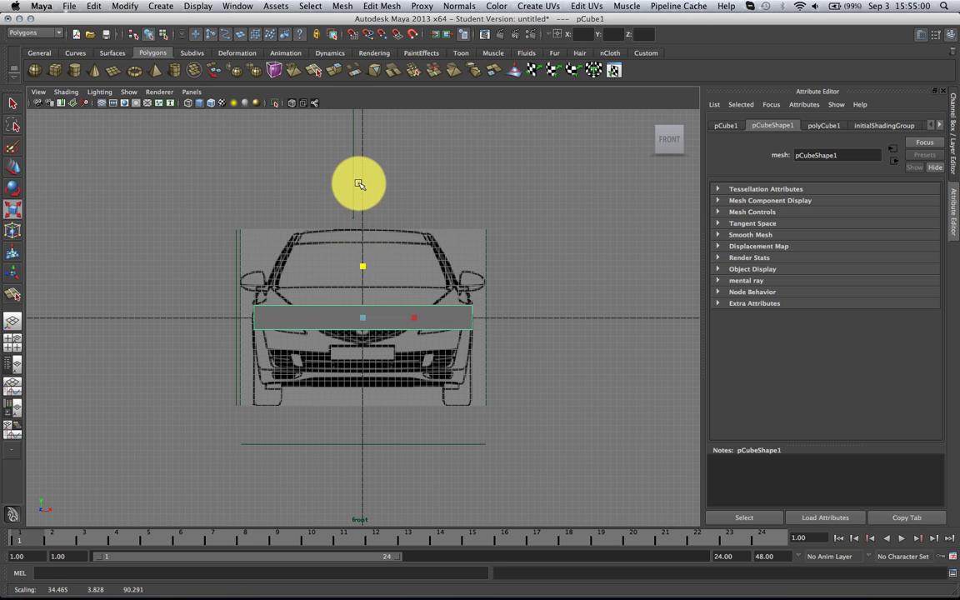
{"action": "left_click_drag", "start_coordinate": [367, 263], "coordinate": [390, 247]}
In the wireframe side view, move the cube's lower front vertices down to the bottom of the front bumper.
{"action": "key", "text": "space"}
{"action": "scroll", "coordinate": [391, 275], "scroll_direction": "down", "scroll_amount": 4}
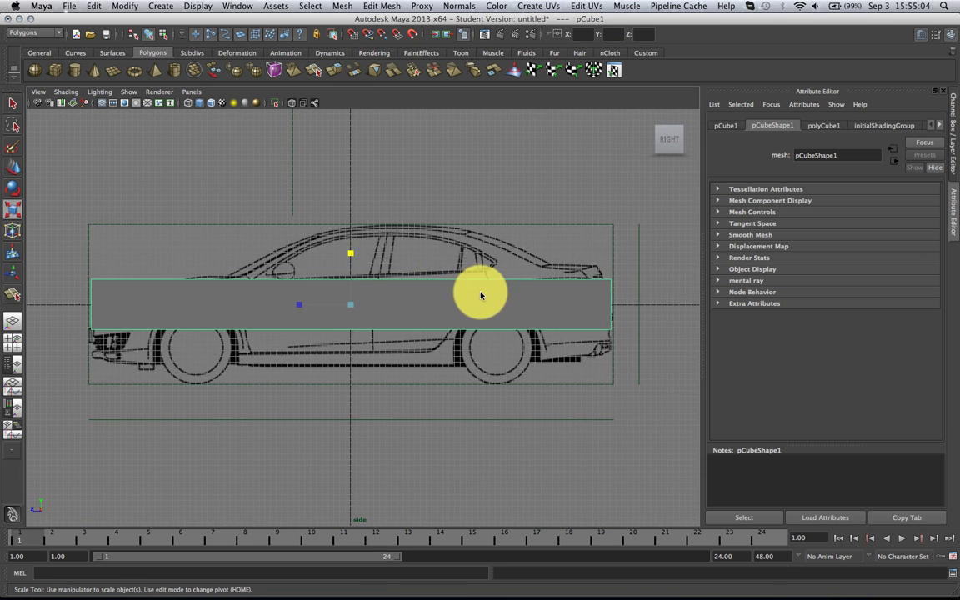
{"action": "right_click_drag", "start_coordinate": [480, 295], "coordinate": [460, 289]}
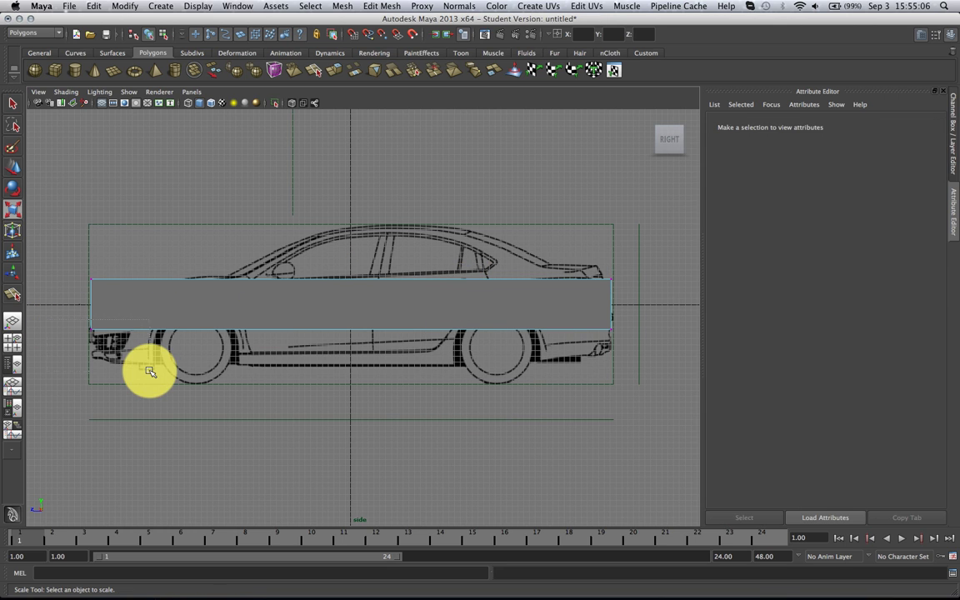
{"action": "left_click_drag", "start_coordinate": [149, 370], "coordinate": [149, 371]}
{"action": "key", "text": "4"}
{"action": "key", "text": "w"}
{"action": "left_click_drag", "start_coordinate": [92, 329], "coordinate": [91, 358]}
Fit the box's upper front vertices to the hood, upper rear to the trunk, and level both lower corners at about Y -10.8.
{"action": "left_click_drag", "start_coordinate": [71, 244], "coordinate": [90, 292]}
{"action": "left_click_drag", "start_coordinate": [599, 268], "coordinate": [638, 294]}
{"action": "left_click_drag", "start_coordinate": [613, 280], "coordinate": [597, 265]}
{"action": "left_click_drag", "start_coordinate": [595, 305], "coordinate": [608, 367]}
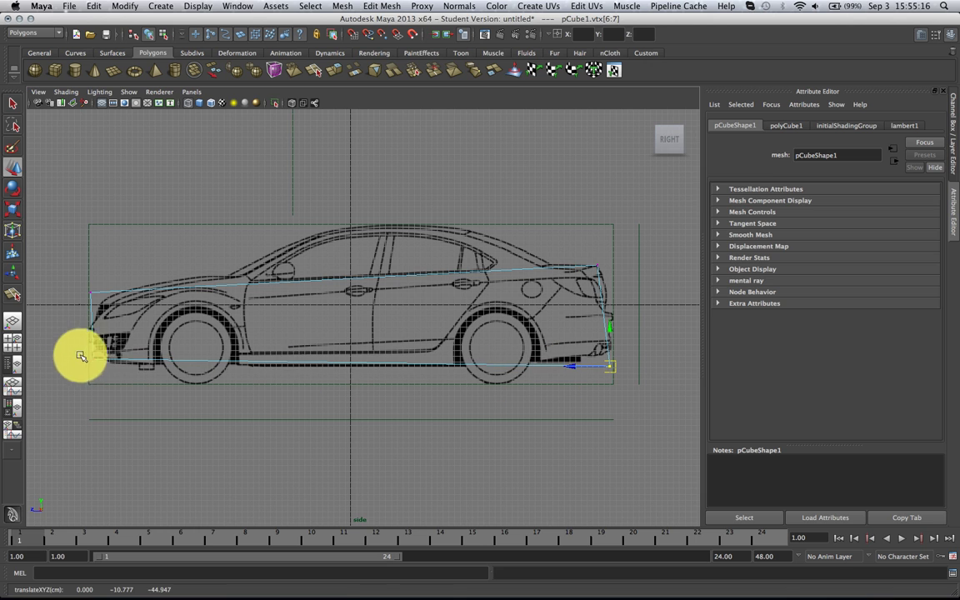
{"action": "mouse_move", "coordinate": [80, 356]}
{"action": "left_mouse_down"}
{"action": "mouse_move", "coordinate": [108, 371]}
{"action": "mouse_move", "coordinate": [94, 367]}
{"action": "left_mouse_up"}
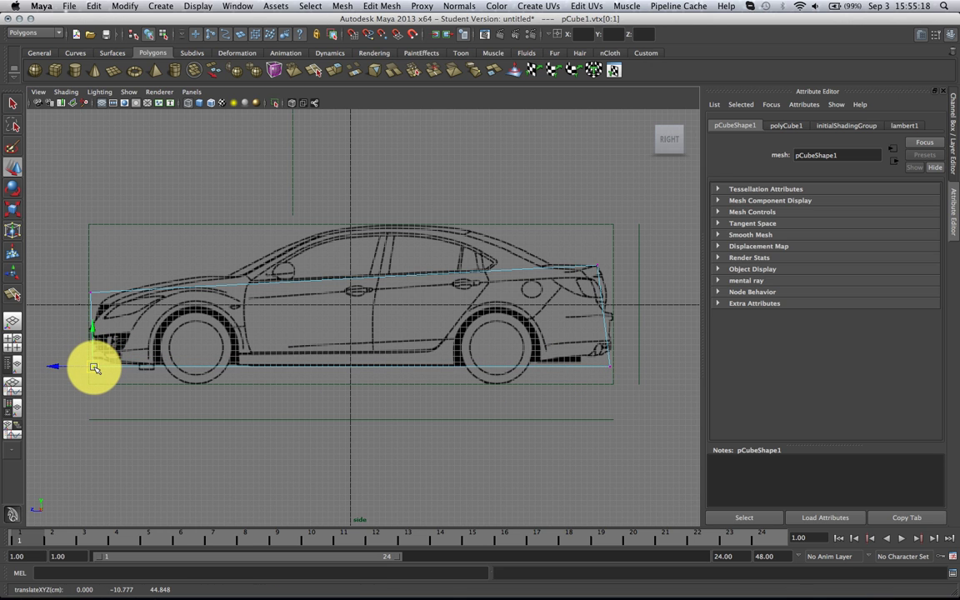
Return the box to object mode and display it smooth shaded in the perspective view.
{"action": "key", "text": "space"}
{"action": "left_click_drag", "start_coordinate": [227, 339], "coordinate": [225, 318]}
{"action": "scroll", "coordinate": [284, 330], "scroll_direction": "down", "scroll_amount": 5}
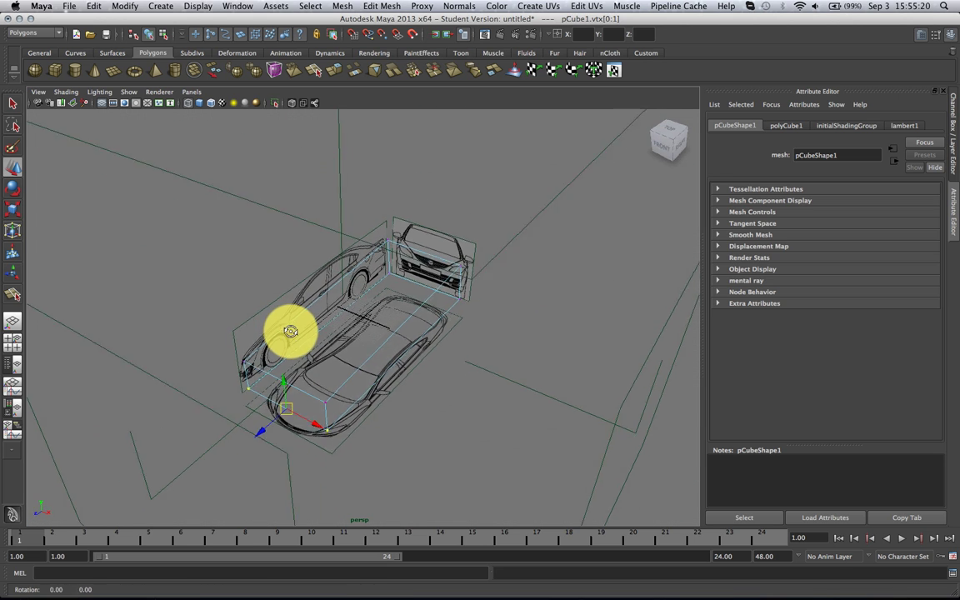
{"action": "left_click_drag", "start_coordinate": [290, 331], "coordinate": [416, 317], "text": "alt"}
{"action": "right_click_drag", "start_coordinate": [446, 306], "coordinate": [468, 301]}
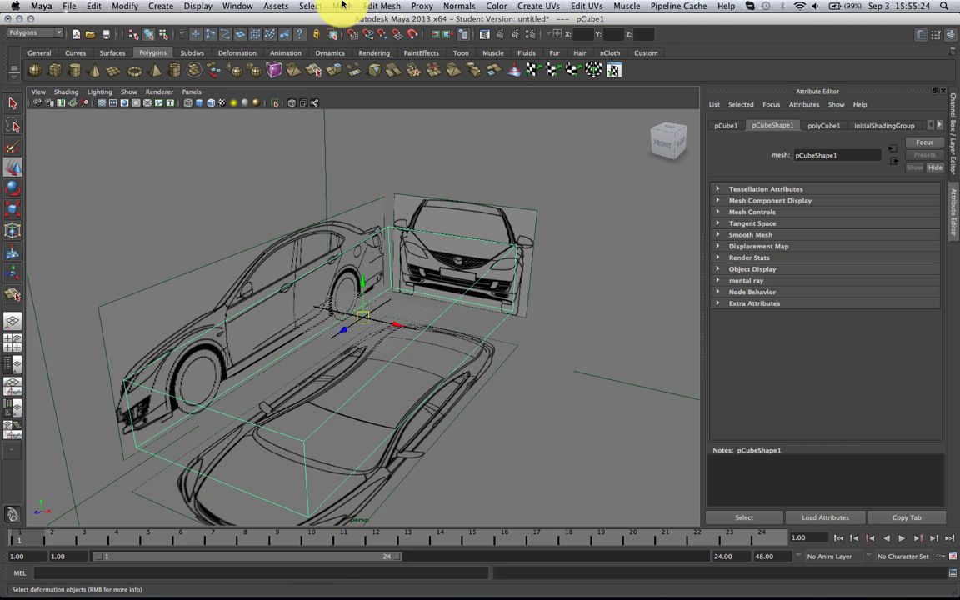
{"action": "key", "text": "5"}
{"action": "left_click_drag", "start_coordinate": [345, 176], "coordinate": [356, 176], "text": "alt"}
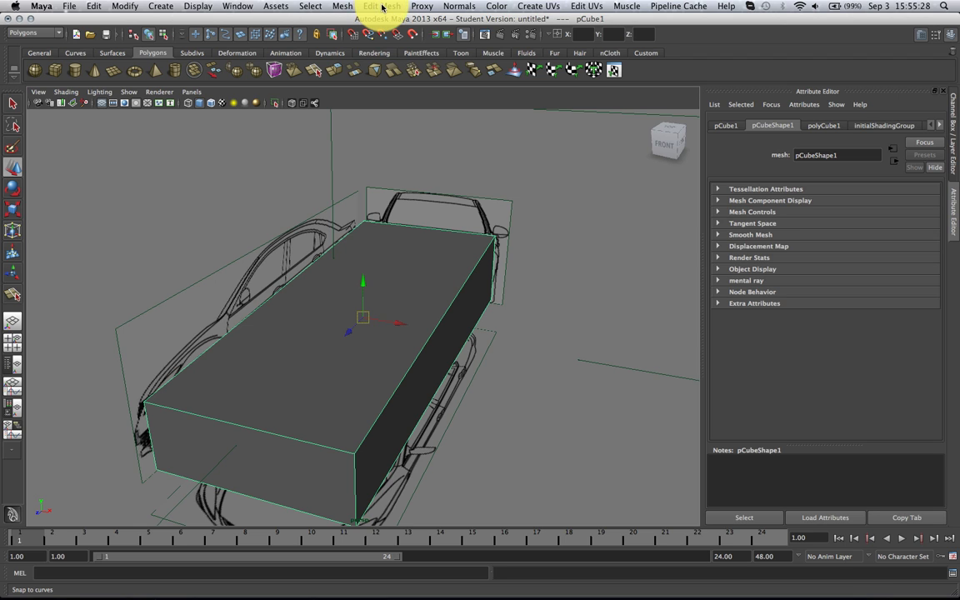
Cut the box in half lengthwise along the YZ plane with Cut Faces, with the cut faces deleted.
{"action": "left_click", "coordinate": [387, 6]}
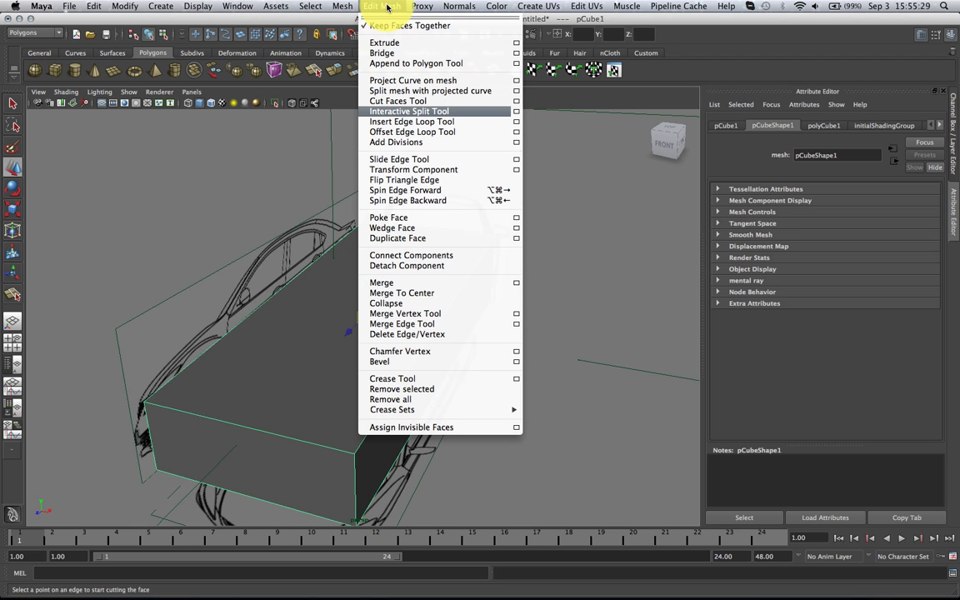
{"action": "left_click", "coordinate": [518, 102]}
{"action": "left_click", "coordinate": [411, 209]}
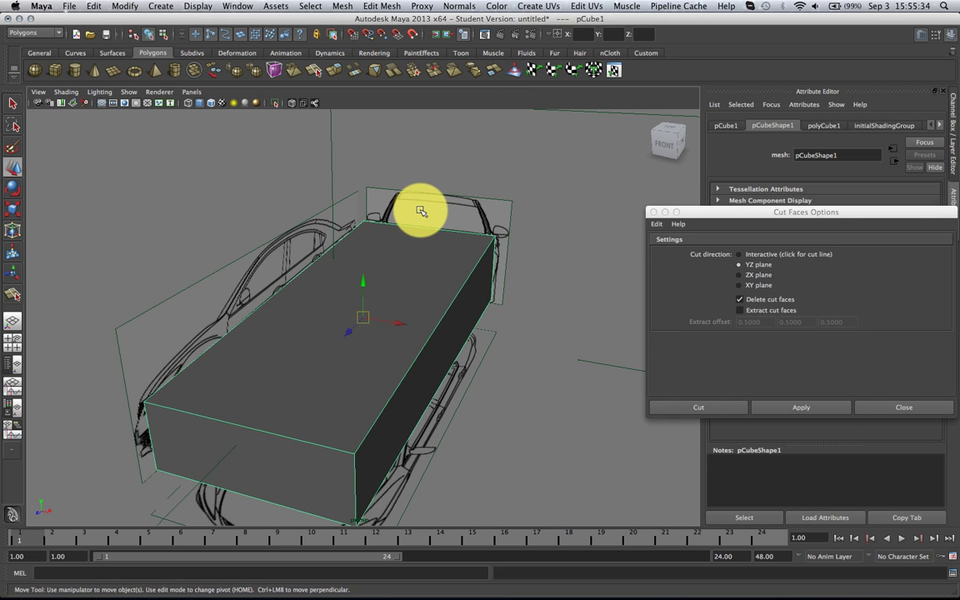
{"action": "left_click", "coordinate": [421, 211]}
{"action": "left_click", "coordinate": [433, 281]}
{"action": "left_click_drag", "start_coordinate": [386, 257], "coordinate": [398, 249], "text": "alt"}
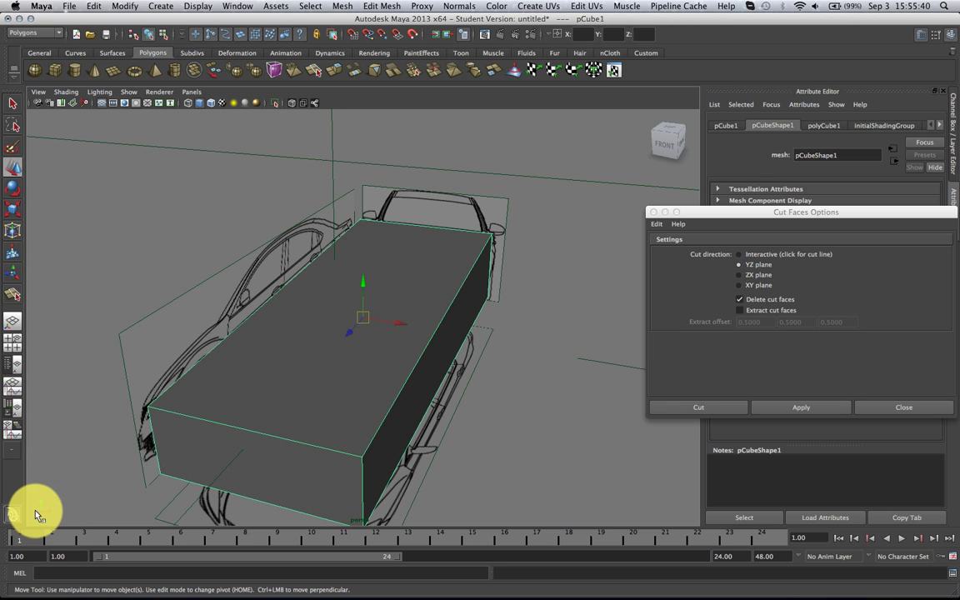
{"action": "left_click", "coordinate": [766, 268]}
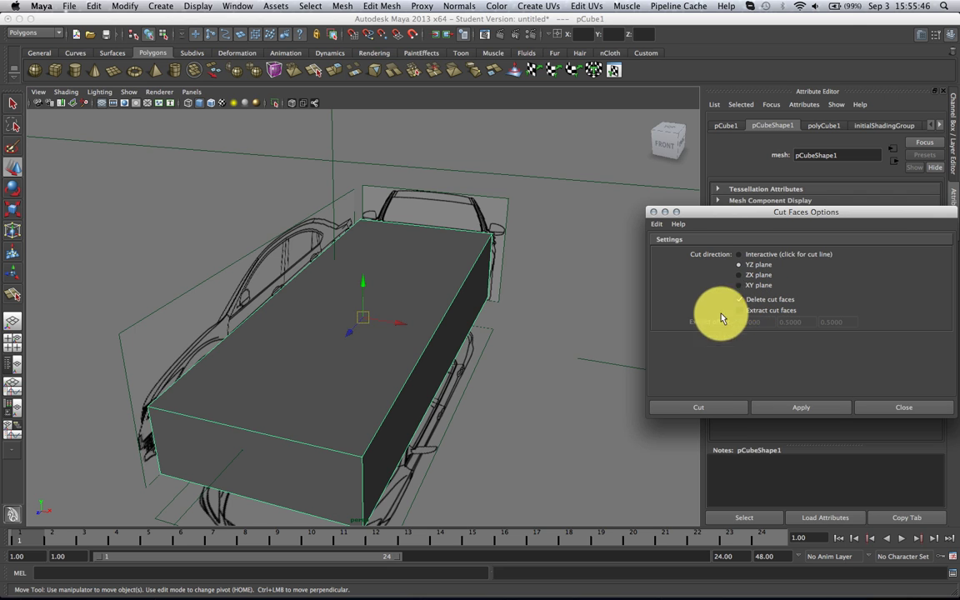
{"action": "left_click", "coordinate": [711, 407]}
{"action": "left_click", "coordinate": [521, 307]}
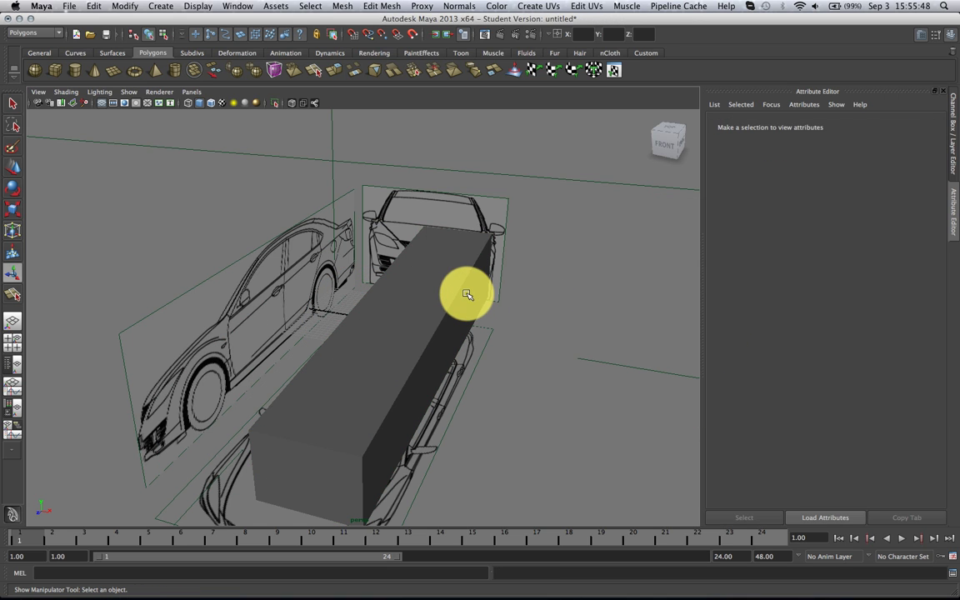
Mirror the remaining half box with Duplicate Special as an instance scaled -1 in X.
{"action": "left_click", "coordinate": [468, 292]}
{"action": "left_click", "coordinate": [94, 5]}
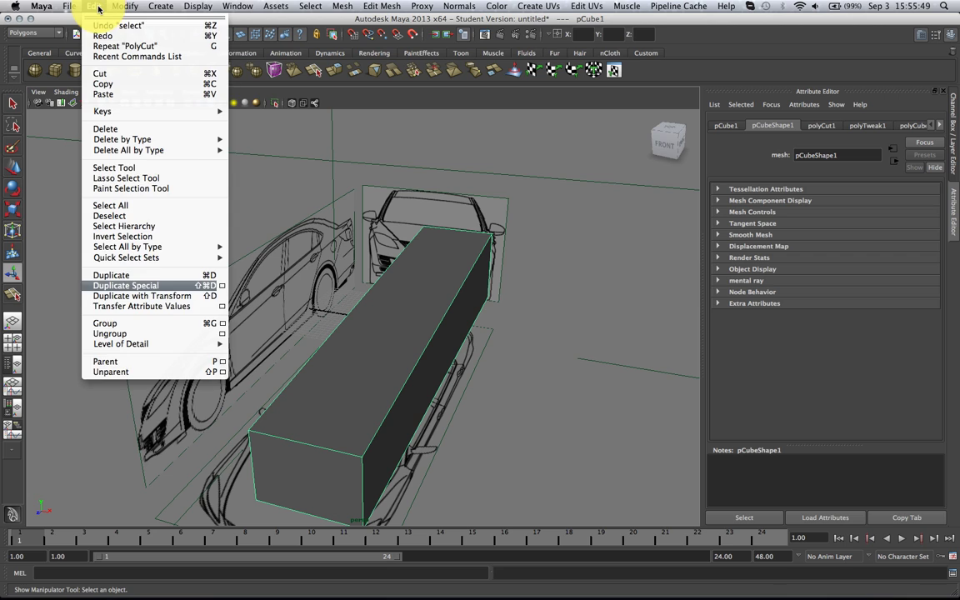
{"action": "left_click", "coordinate": [223, 286]}
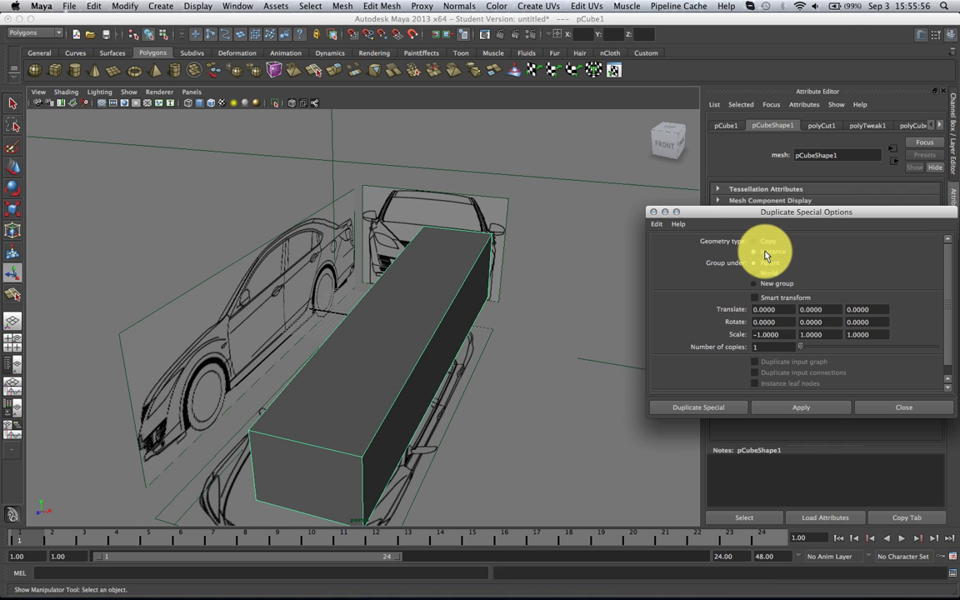
{"action": "left_click_drag", "start_coordinate": [435, 324], "coordinate": [442, 330], "text": "alt"}
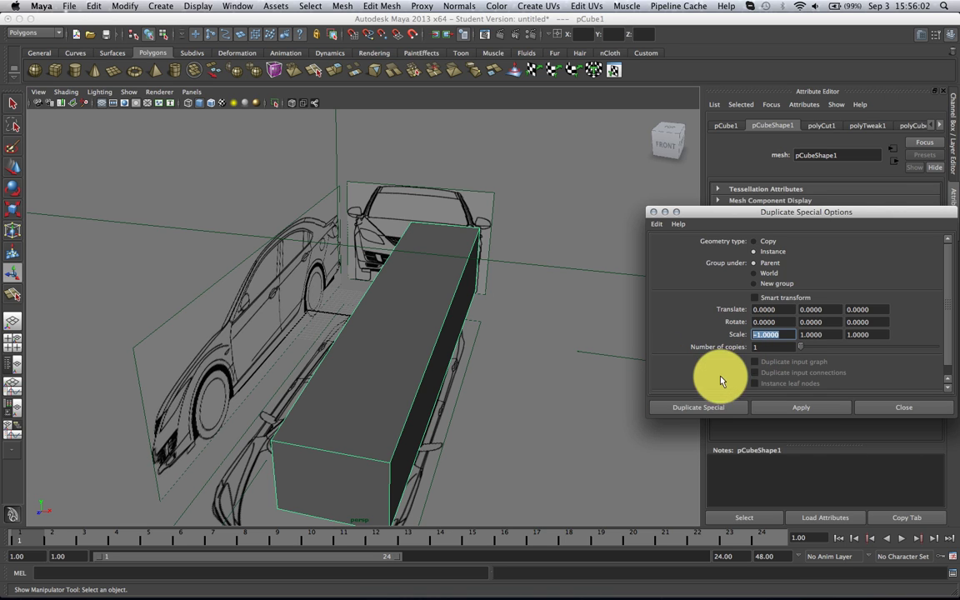
{"action": "left_click", "coordinate": [697, 407]}
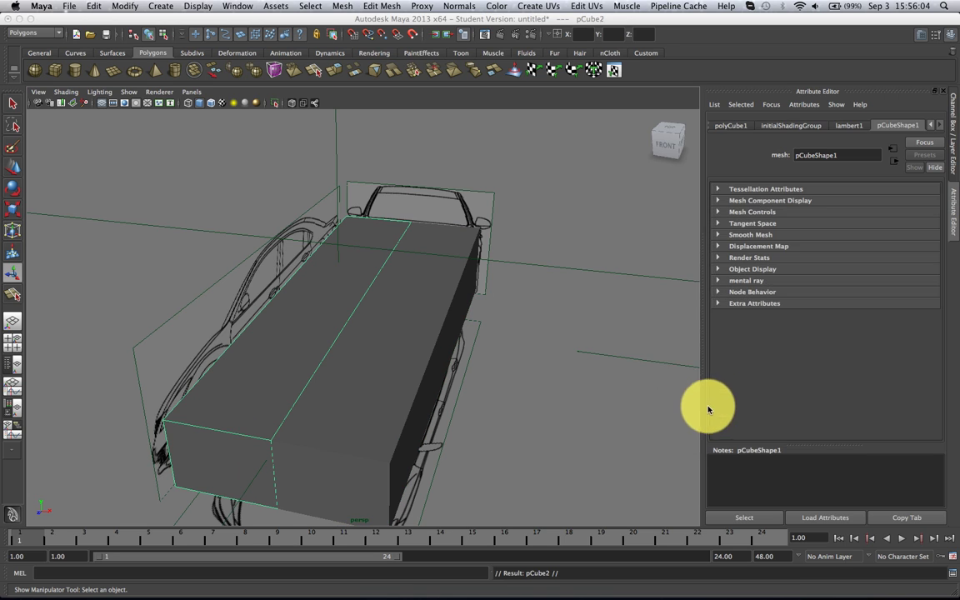
{"action": "left_click", "coordinate": [594, 329]}
Insert two vertical edge loops in the original half, one at the windshield base and one at the rear window's base.
{"action": "left_click", "coordinate": [459, 313]}
{"action": "left_click_drag", "start_coordinate": [458, 313], "coordinate": [438, 337], "text": "alt"}
{"action": "left_click", "coordinate": [371, 7]}
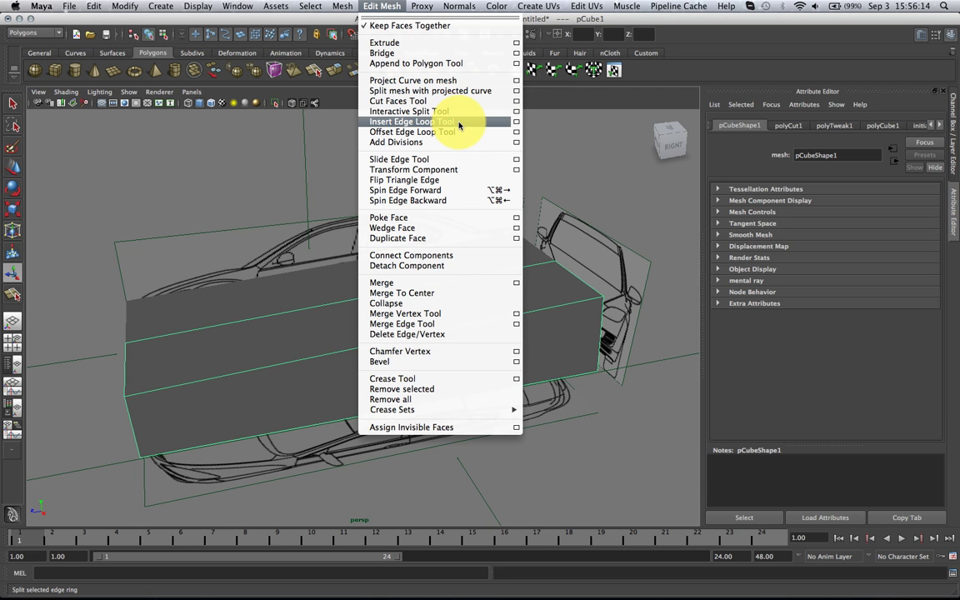
{"action": "left_click", "coordinate": [413, 122]}
{"action": "key", "text": "space"}
{"action": "mouse_move", "coordinate": [313, 356]}
{"action": "left_mouse_down"}
{"action": "mouse_move", "coordinate": [340, 347]}
{"action": "mouse_move", "coordinate": [247, 370]}
{"action": "left_mouse_up"}
{"action": "key", "text": "4"}
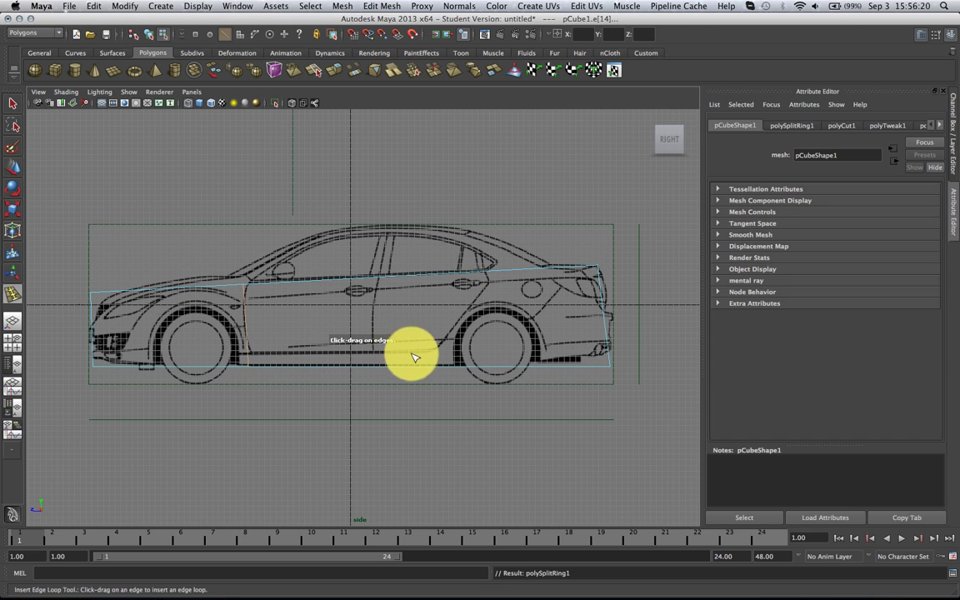
{"action": "left_click_drag", "start_coordinate": [426, 370], "coordinate": [552, 372]}
{"action": "key", "text": "w"}
Extrude the top face between the two edge loops up to the roof height shown in the side reference.
{"action": "key", "text": "space"}
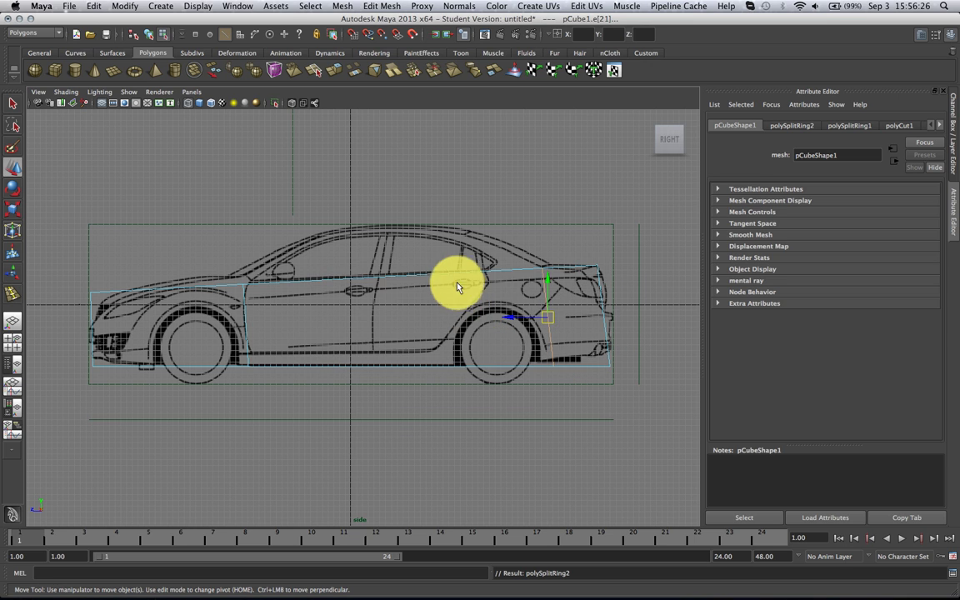
{"action": "key", "text": "space"}
{"action": "left_click_drag", "start_coordinate": [446, 260], "coordinate": [446, 241]}
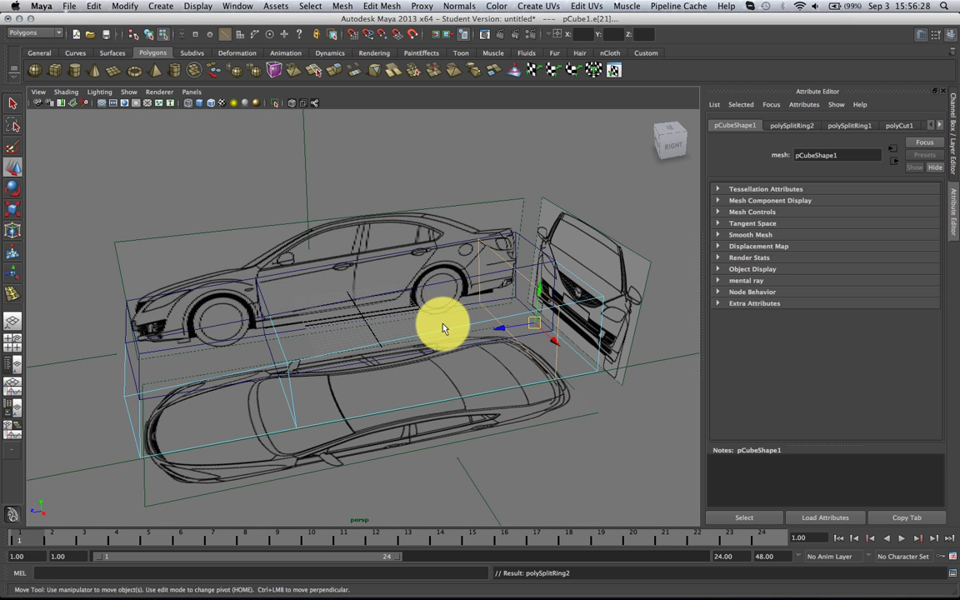
{"action": "key", "text": "5"}
{"action": "right_click_drag", "start_coordinate": [423, 321], "coordinate": [415, 318]}
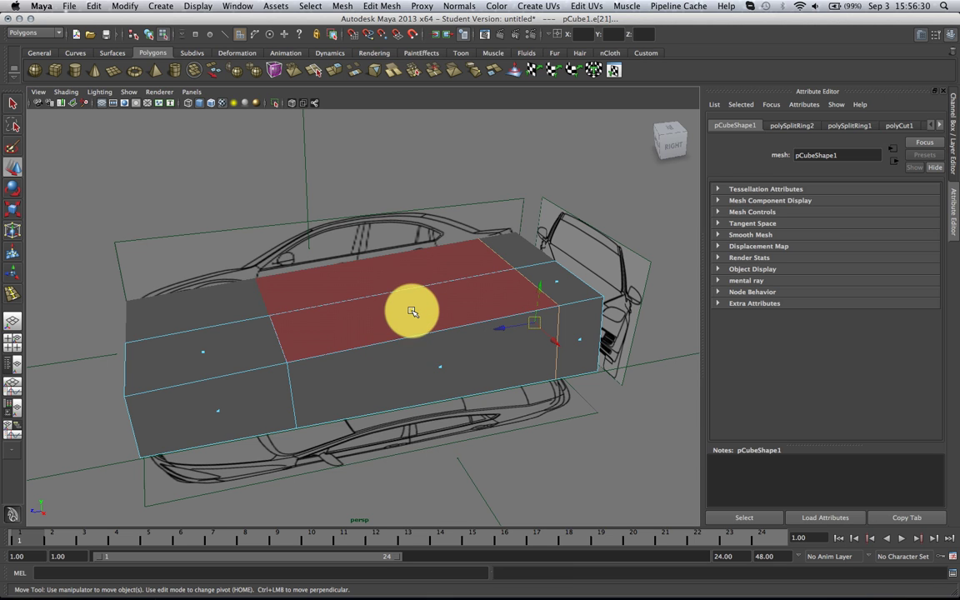
{"action": "left_click", "coordinate": [412, 311]}
{"action": "key", "text": "space"}
{"action": "left_click_drag", "start_coordinate": [413, 331], "coordinate": [437, 337]}
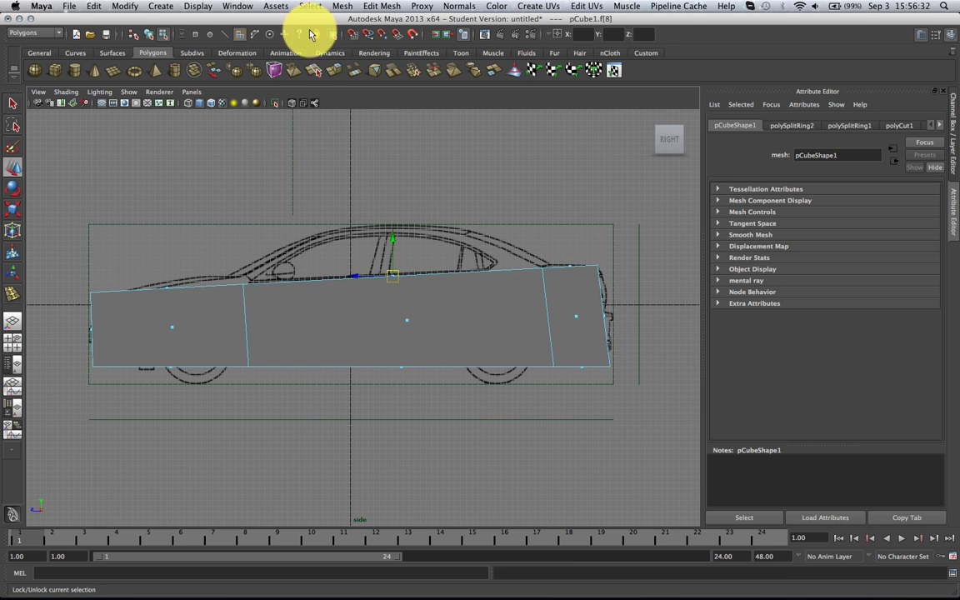
{"action": "left_click", "coordinate": [314, 69]}
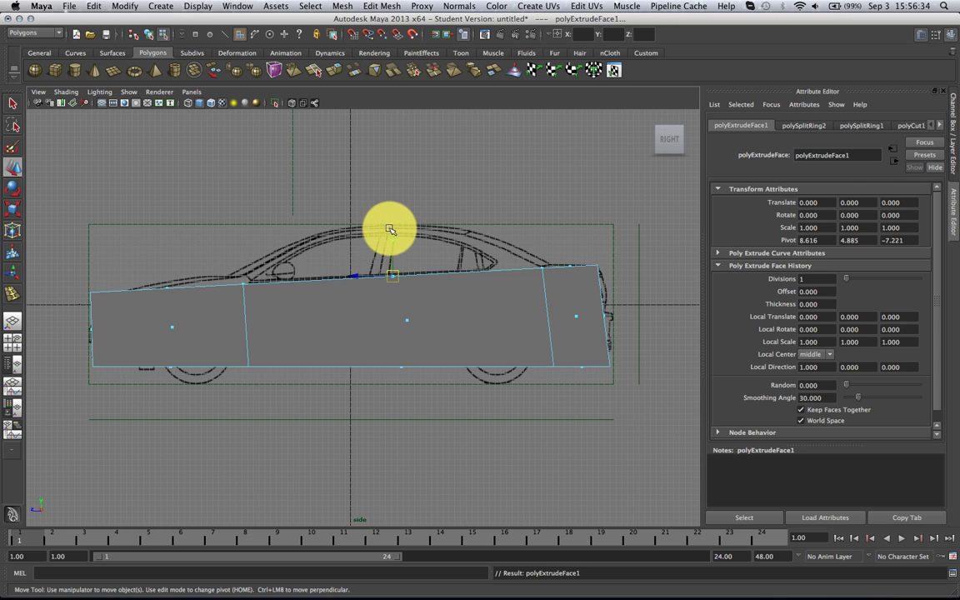
{"action": "left_click_drag", "start_coordinate": [393, 244], "coordinate": [381, 187]}
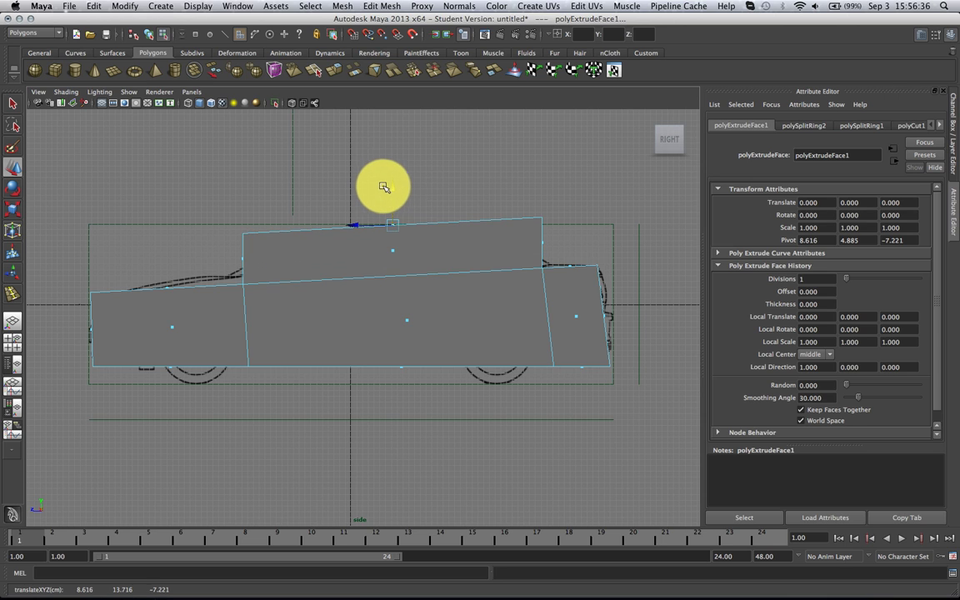
In the wireframe side view, move the cabin's front and rear top vertices inward onto the roof line, forming sloped windshield and rear window.
{"action": "key", "text": "4"}
{"action": "right_click_drag", "start_coordinate": [541, 221], "coordinate": [461, 217]}
{"action": "left_click", "coordinate": [246, 229]}
{"action": "left_click_drag", "start_coordinate": [282, 232], "coordinate": [319, 233]}
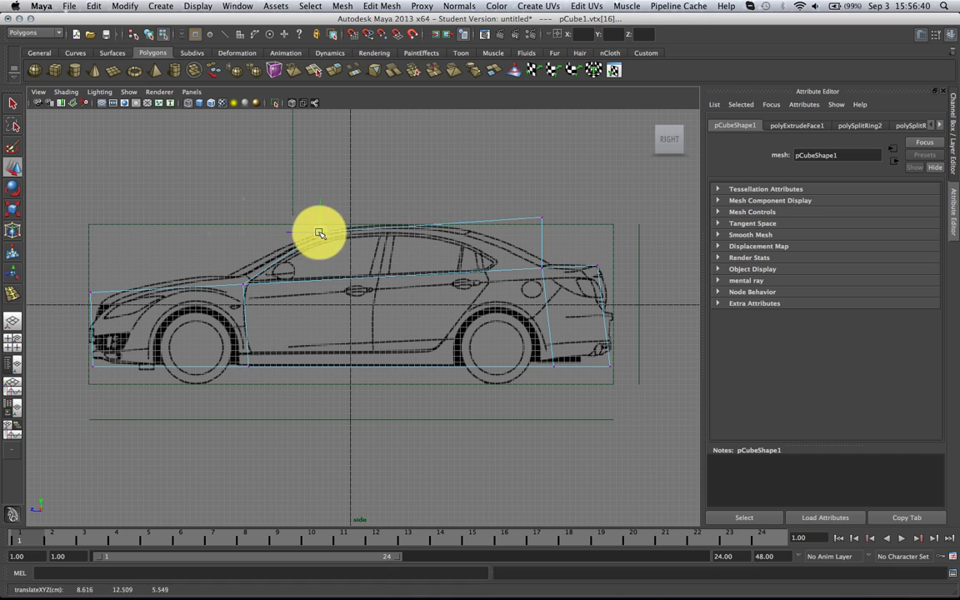
{"action": "left_click", "coordinate": [544, 219]}
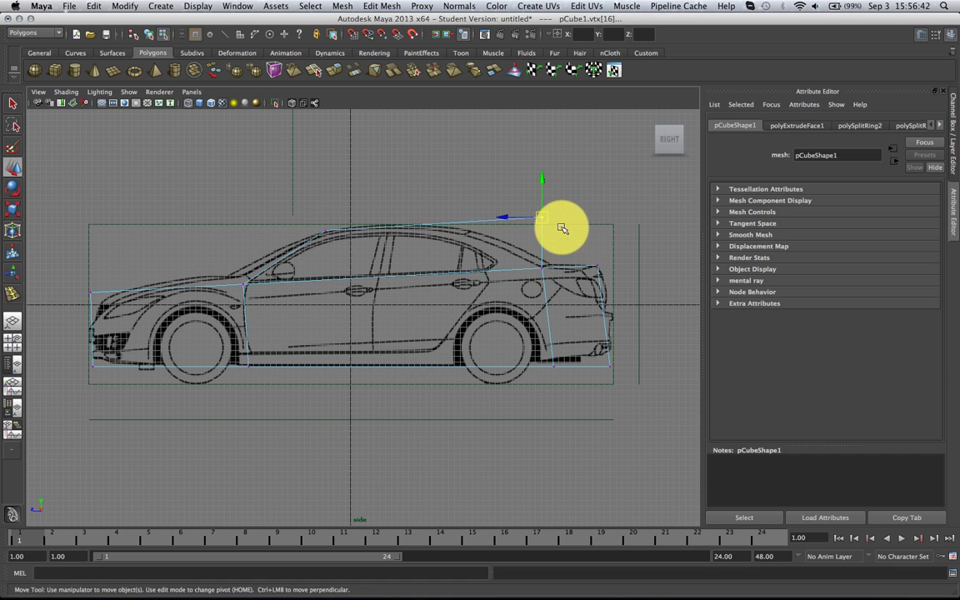
{"action": "left_click_drag", "start_coordinate": [546, 220], "coordinate": [445, 225]}
Fit the vertices at the rear window base, windshield base, hood front and lower rear bumper to the side reference.
{"action": "left_click_drag", "start_coordinate": [511, 253], "coordinate": [546, 268]}
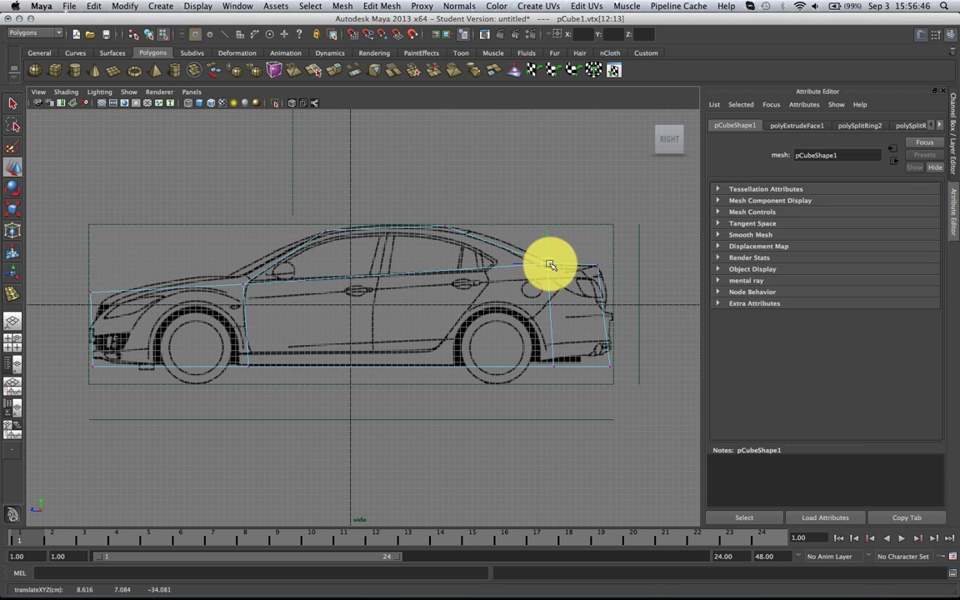
{"action": "mouse_move", "coordinate": [231, 273]}
{"action": "left_mouse_down"}
{"action": "mouse_move", "coordinate": [256, 296]}
{"action": "mouse_move", "coordinate": [230, 277]}
{"action": "left_mouse_up"}
{"action": "left_click_drag", "start_coordinate": [75, 281], "coordinate": [90, 311]}
{"action": "mouse_move", "coordinate": [535, 345]}
{"action": "left_mouse_down"}
{"action": "mouse_move", "coordinate": [566, 372]}
{"action": "mouse_move", "coordinate": [542, 364]}
{"action": "mouse_move", "coordinate": [617, 372]}
{"action": "mouse_move", "coordinate": [578, 308]}
{"action": "mouse_move", "coordinate": [445, 317]}
{"action": "mouse_move", "coordinate": [473, 273]}
{"action": "mouse_move", "coordinate": [412, 289]}
{"action": "mouse_move", "coordinate": [400, 302]}
{"action": "left_mouse_up"}
{"action": "left_click", "coordinate": [579, 325]}
Delete the three bottom faces of the car half in the shaded perspective view.
{"action": "key", "text": "space"}
{"action": "key", "text": "5"}
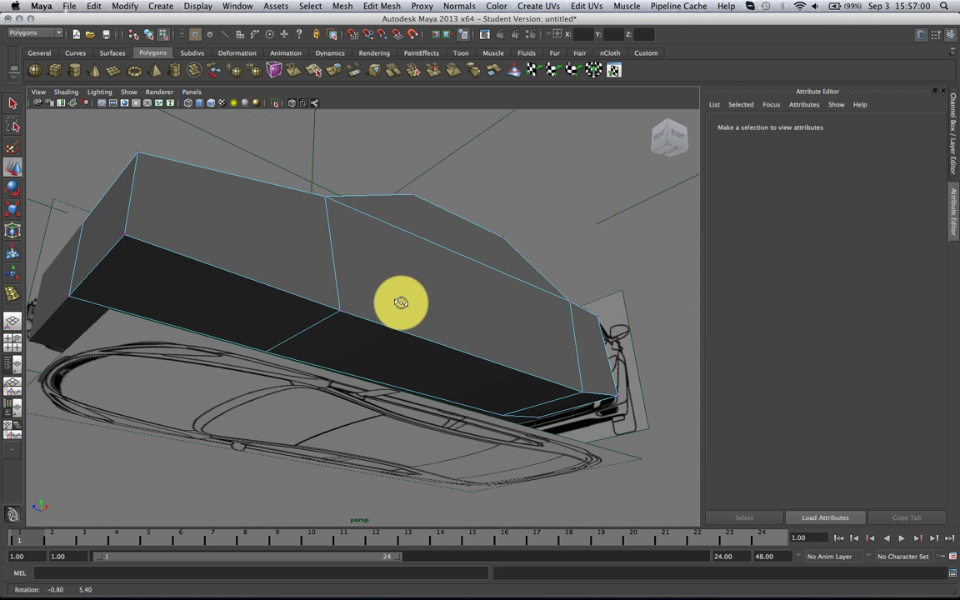
{"action": "right_click_drag", "start_coordinate": [401, 303], "coordinate": [401, 316]}
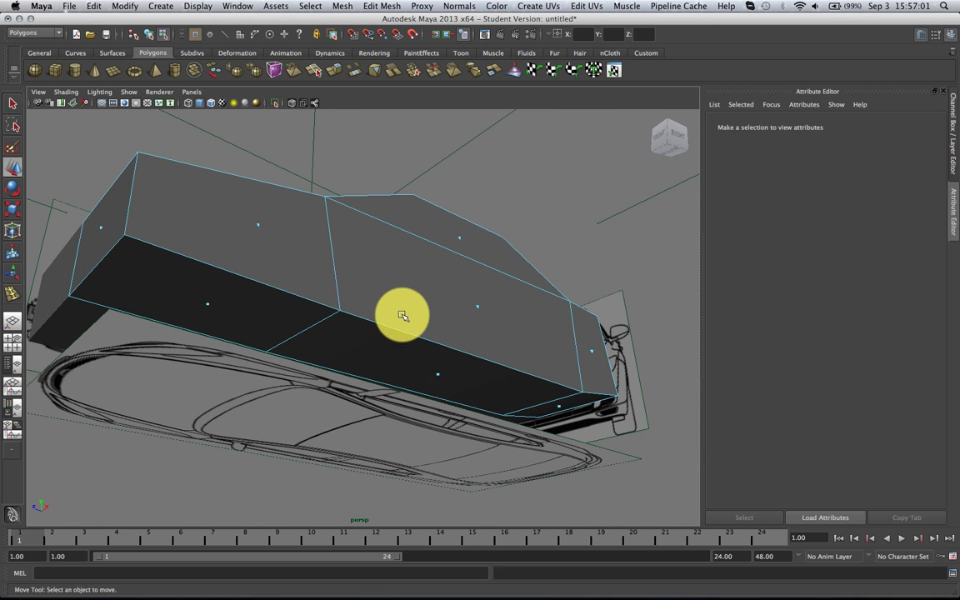
{"action": "left_click", "coordinate": [208, 305]}
{"action": "left_click", "coordinate": [467, 382], "text": "shift"}
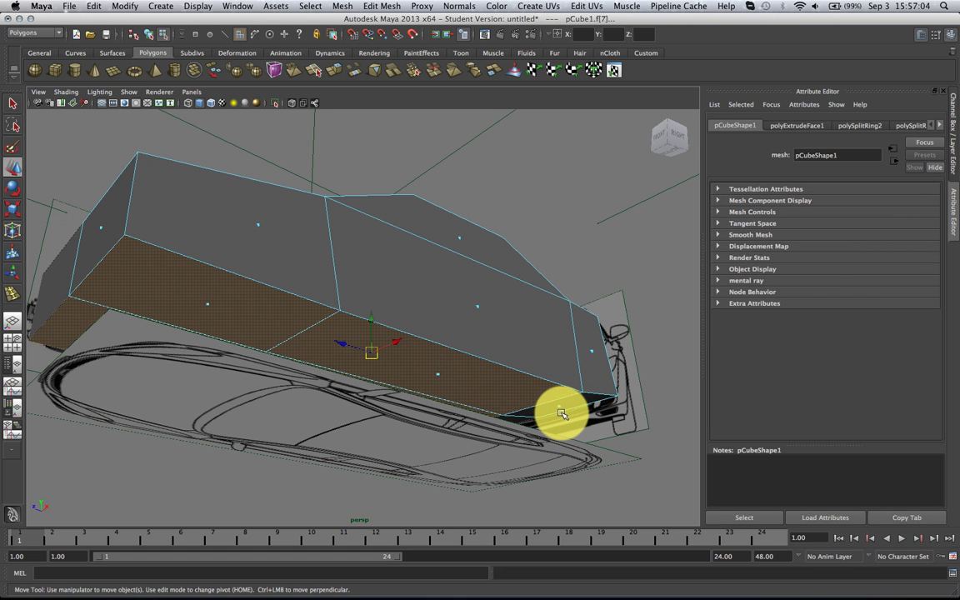
{"action": "left_click", "coordinate": [619, 409]}
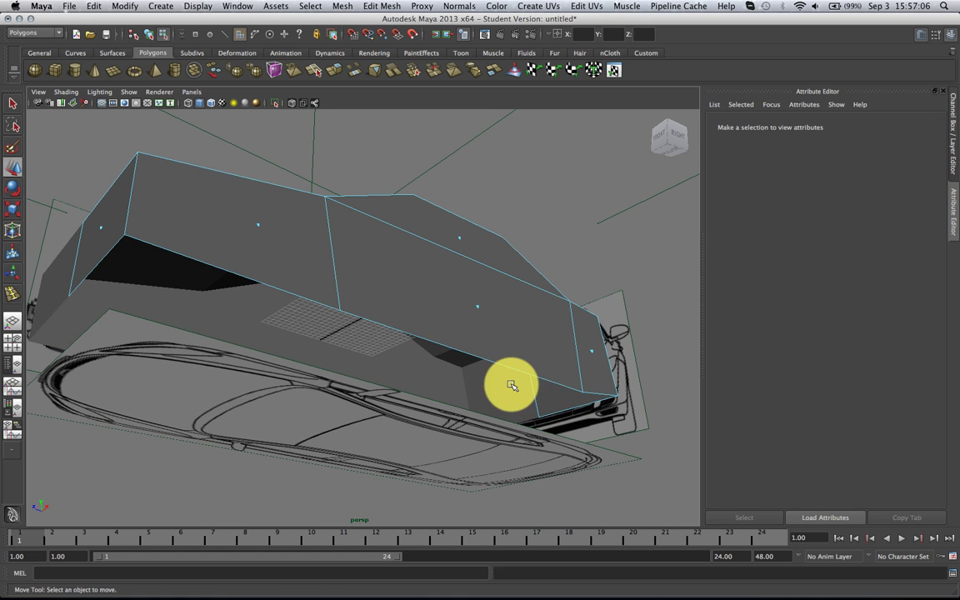
Delete the inner face that the cabin extrusion left along the car's centre line.
{"action": "left_click_drag", "start_coordinate": [510, 386], "coordinate": [441, 375], "text": "alt"}
{"action": "right_click_drag", "start_coordinate": [445, 374], "coordinate": [458, 366]}
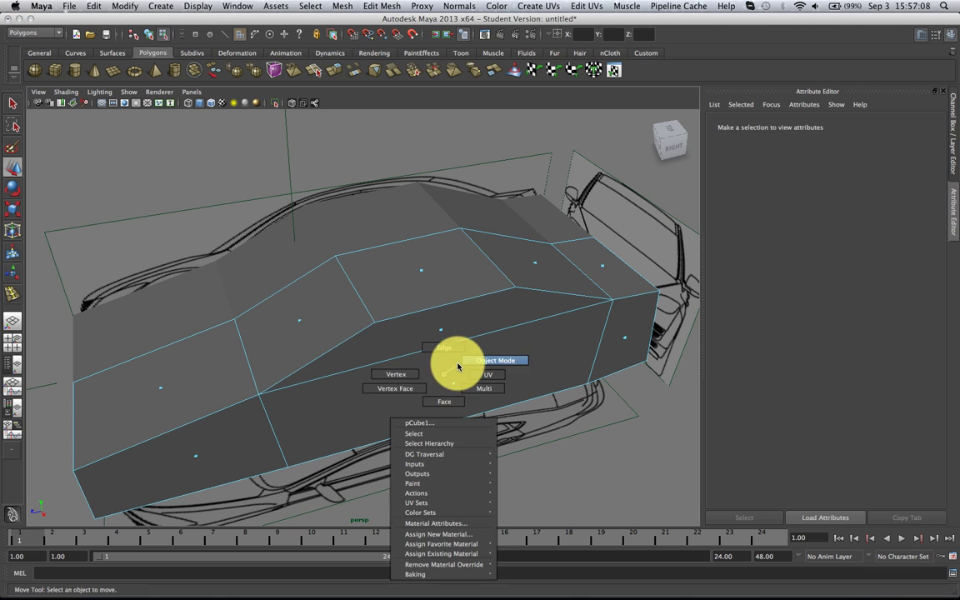
{"action": "left_click_drag", "start_coordinate": [422, 381], "coordinate": [441, 295], "text": "alt"}
{"action": "scroll", "coordinate": [443, 305], "scroll_direction": "up", "scroll_amount": 10}
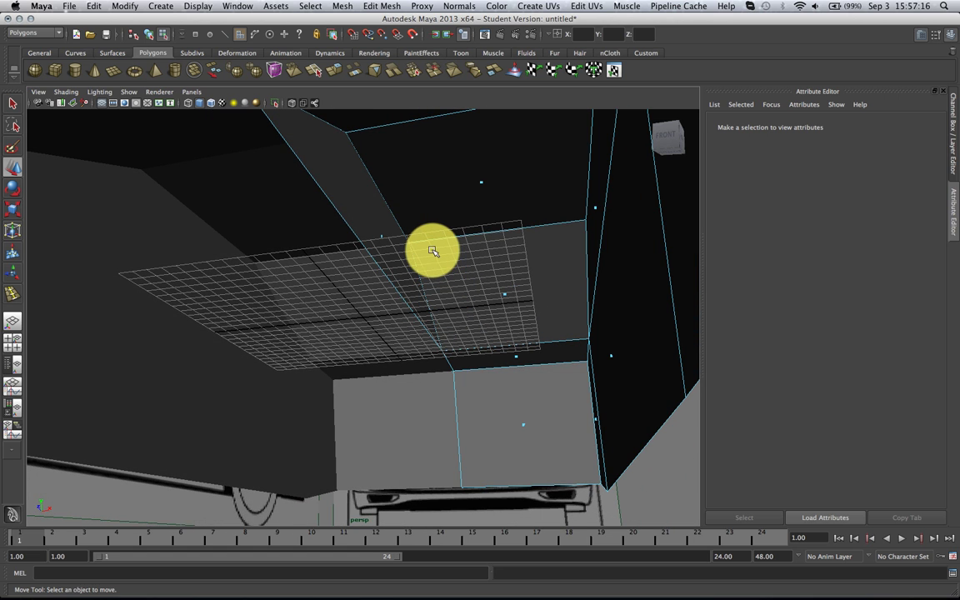
{"action": "left_click", "coordinate": [381, 238]}
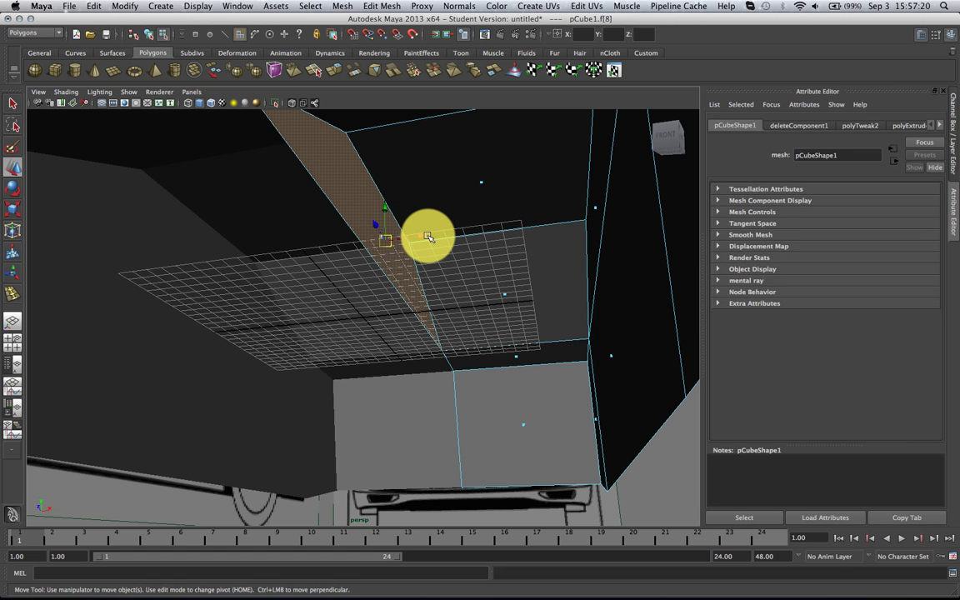
{"action": "left_click", "coordinate": [427, 237]}
{"action": "scroll", "coordinate": [420, 236], "scroll_direction": "down", "scroll_amount": 10}
{"action": "mouse_move", "coordinate": [420, 236]}
{"action": "left_mouse_down", "text": "alt"}
{"action": "mouse_move", "coordinate": [390, 285]}
{"action": "mouse_move", "coordinate": [450, 324]}
{"action": "mouse_move", "coordinate": [397, 302]}
{"action": "mouse_move", "coordinate": [408, 330]}
{"action": "mouse_move", "coordinate": [430, 337]}
{"action": "mouse_move", "coordinate": [405, 326]}
{"action": "mouse_move", "coordinate": [462, 328]}
{"action": "left_mouse_up", "text": "alt"}
Select the half body in object mode and insert a vertical edge loop over the front wheel in the wireframe side view.
{"action": "right_click", "coordinate": [398, 298]}
{"action": "left_click", "coordinate": [413, 300]}
{"action": "key", "text": "space"}
{"action": "key", "text": "4"}
{"action": "middle_click_drag", "start_coordinate": [232, 316], "coordinate": [371, 318], "text": "alt"}
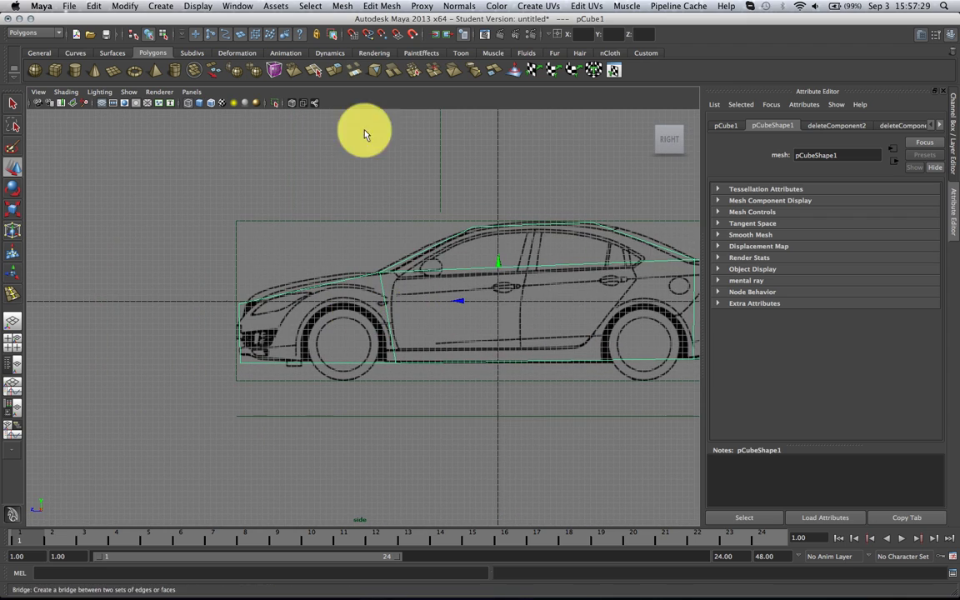
{"action": "left_click", "coordinate": [380, 6]}
{"action": "left_click", "coordinate": [432, 122]}
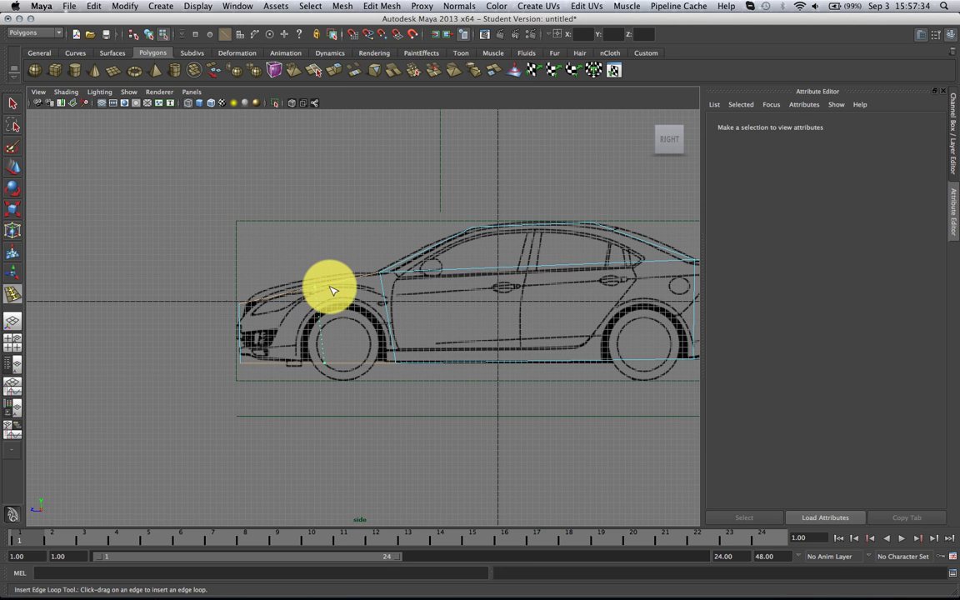
{"action": "left_click_drag", "start_coordinate": [332, 290], "coordinate": [336, 283]}
Move the new loop's top vertices up onto the hood line and lower the upper front vertices to the car's nose.
{"action": "key", "text": "w"}
{"action": "right_click_drag", "start_coordinate": [344, 280], "coordinate": [307, 281]}
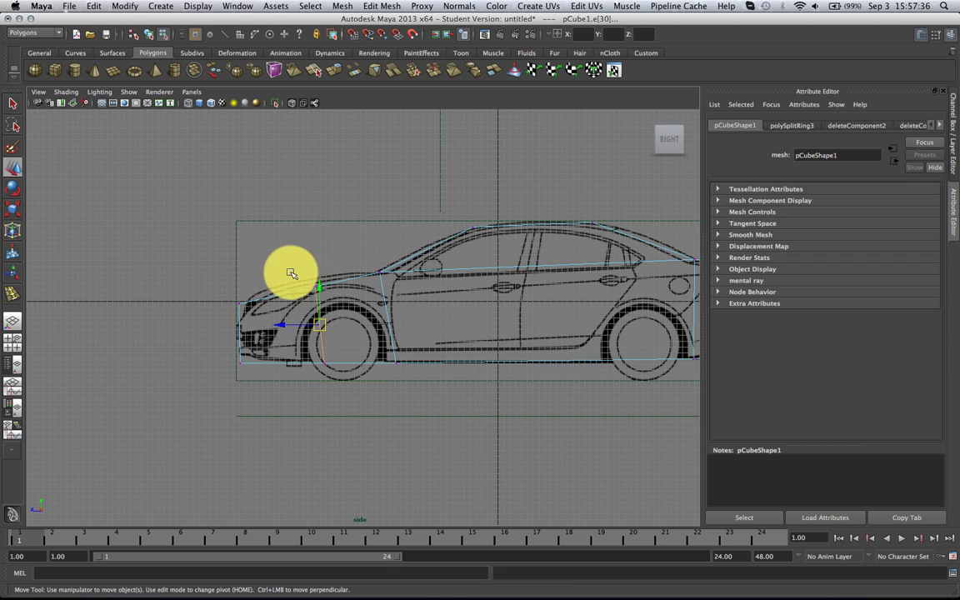
{"action": "left_click_drag", "start_coordinate": [292, 271], "coordinate": [310, 286]}
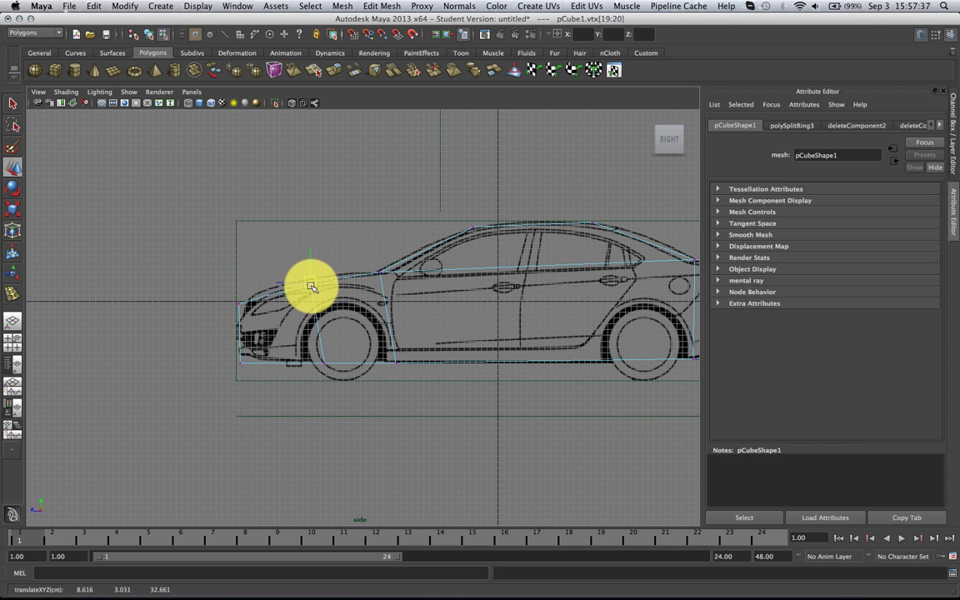
{"action": "left_click", "coordinate": [249, 309]}
{"action": "left_click_drag", "start_coordinate": [240, 312], "coordinate": [240, 311]}
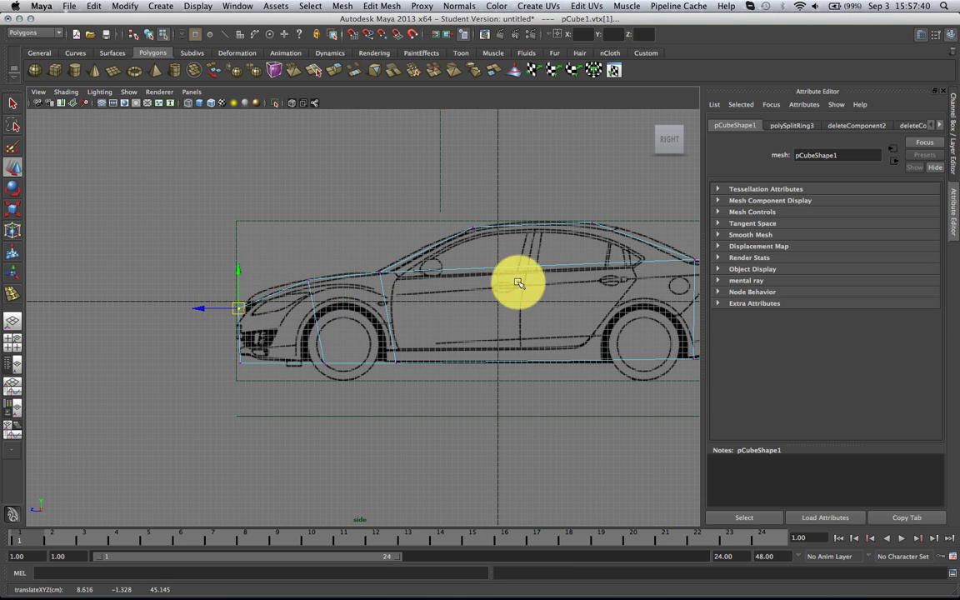
Insert a vertical edge loop through the middle of the car side near the B-pillar in the side view.
{"action": "middle_click_drag", "start_coordinate": [545, 275], "coordinate": [484, 273], "text": "alt"}
{"action": "key", "text": "g"}
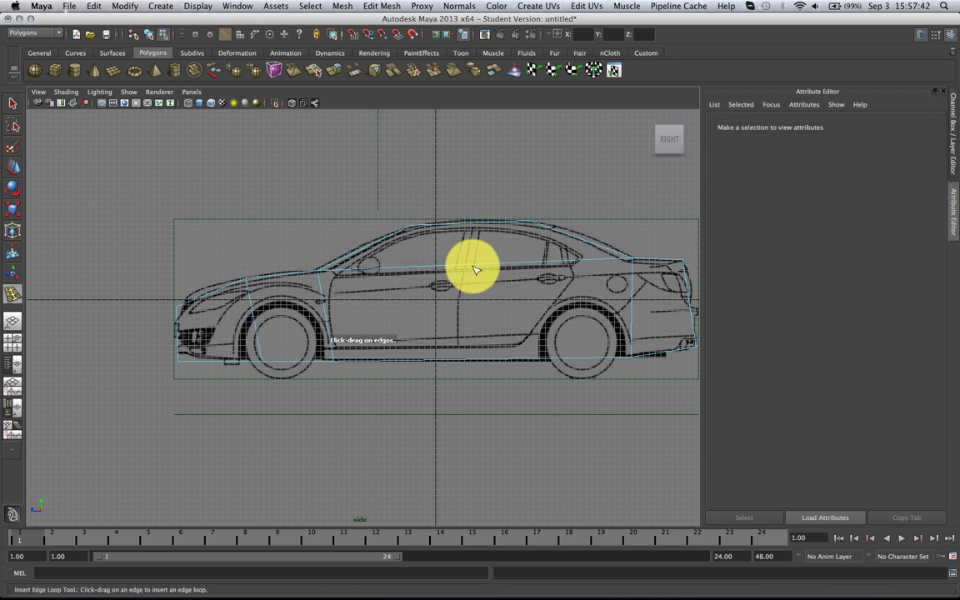
{"action": "left_click_drag", "start_coordinate": [471, 264], "coordinate": [475, 262]}
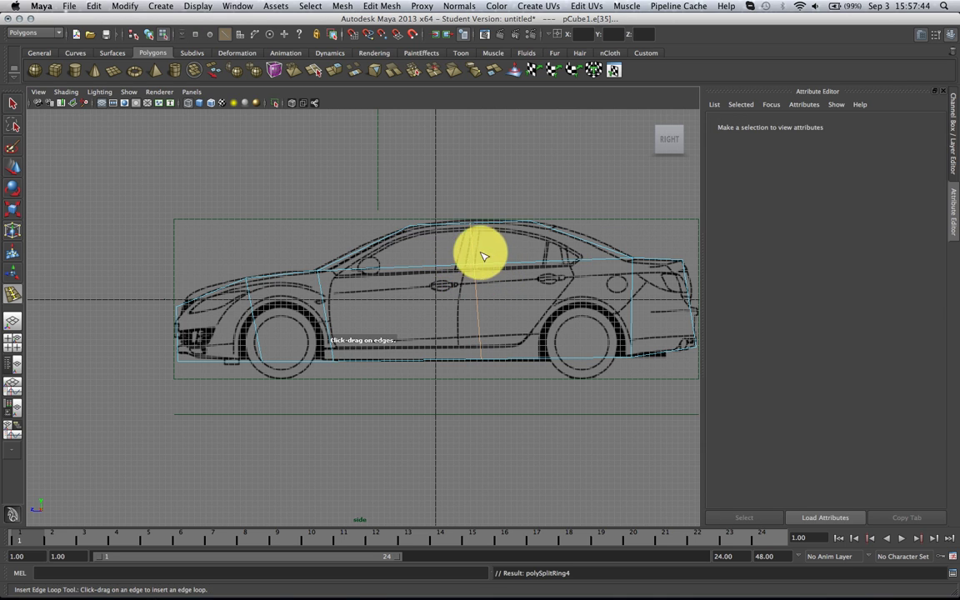
Move the top vertices of the new mid-body loop up onto the roofline in the side view.
{"action": "key", "text": "w"}
{"action": "right_click_drag", "start_coordinate": [490, 224], "coordinate": [460, 222]}
{"action": "left_click_drag", "start_coordinate": [465, 219], "coordinate": [472, 228]}
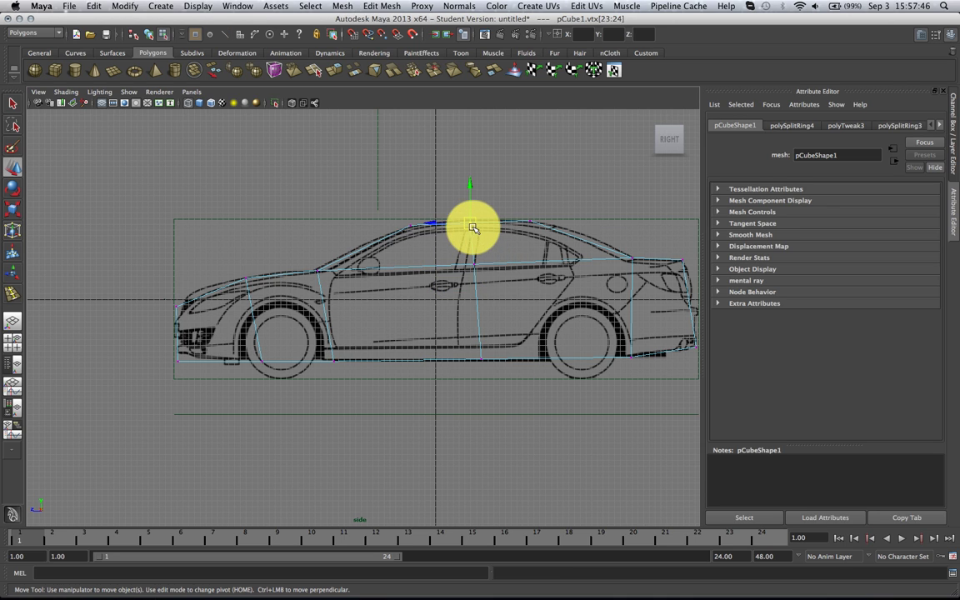
{"action": "left_click", "coordinate": [476, 266]}
{"action": "left_click", "coordinate": [542, 251]}
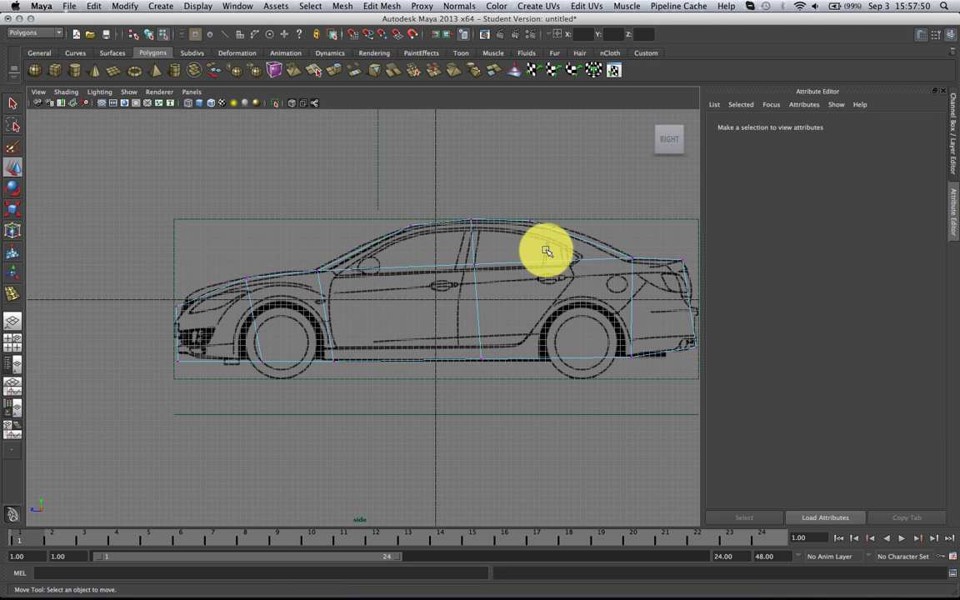
{"action": "key", "text": "space"}
{"action": "left_click_drag", "start_coordinate": [546, 251], "coordinate": [504, 253]}
{"action": "scroll", "coordinate": [528, 264], "scroll_direction": "down", "scroll_amount": 3}
{"action": "scroll", "coordinate": [522, 269], "scroll_direction": "up", "scroll_amount": 4}
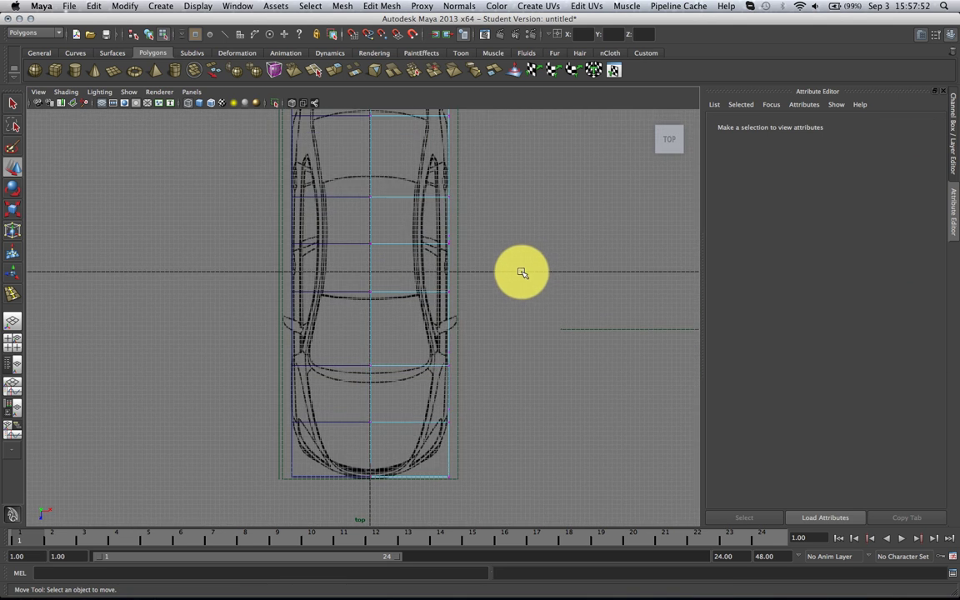
{"action": "middle_click_drag", "start_coordinate": [527, 276], "coordinate": [473, 281], "text": "alt"}
{"action": "scroll", "coordinate": [461, 285], "scroll_direction": "up", "scroll_amount": 5}
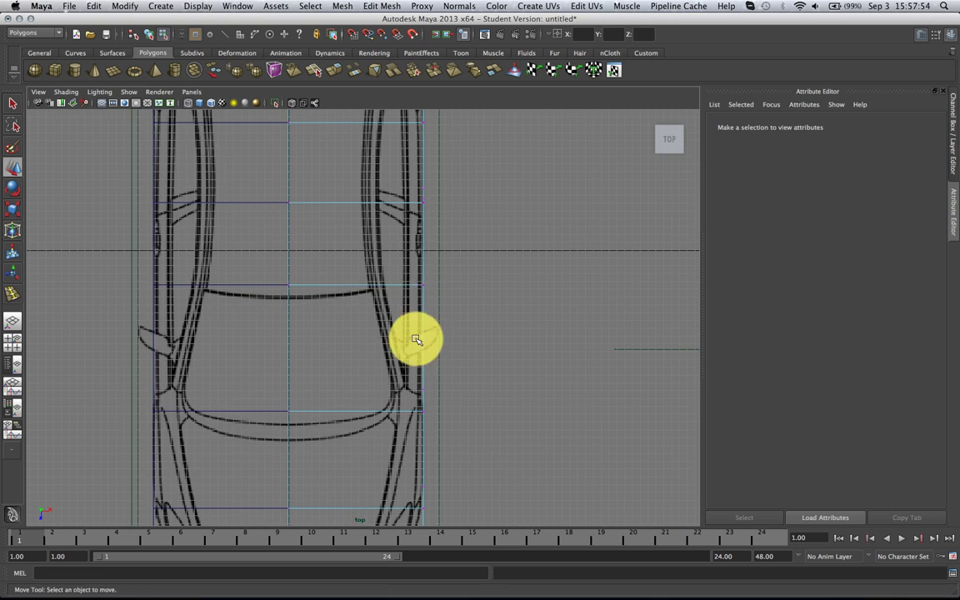
{"action": "scroll", "coordinate": [416, 342], "scroll_direction": "down", "scroll_amount": 4}
Select the outer roof vertices in the perspective view and move them inward onto the roof edge in the top view.
{"action": "key", "text": "space"}
{"action": "left_click_drag", "start_coordinate": [404, 325], "coordinate": [404, 305]}
{"action": "left_click_drag", "start_coordinate": [407, 303], "coordinate": [448, 283], "text": "alt"}
{"action": "right_click", "coordinate": [449, 283]}
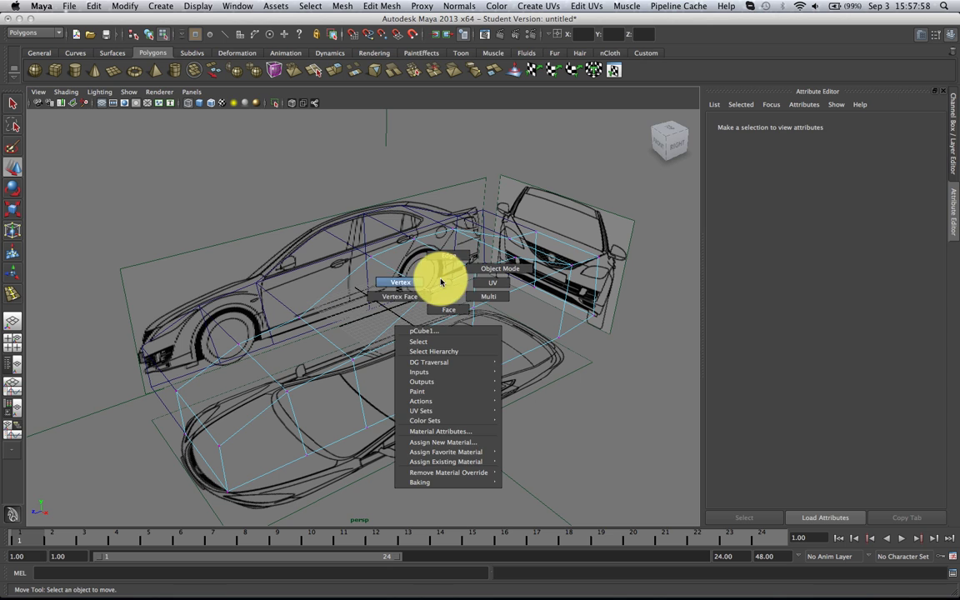
{"action": "right_click_drag", "start_coordinate": [440, 283], "coordinate": [424, 274]}
{"action": "left_click", "coordinate": [451, 281]}
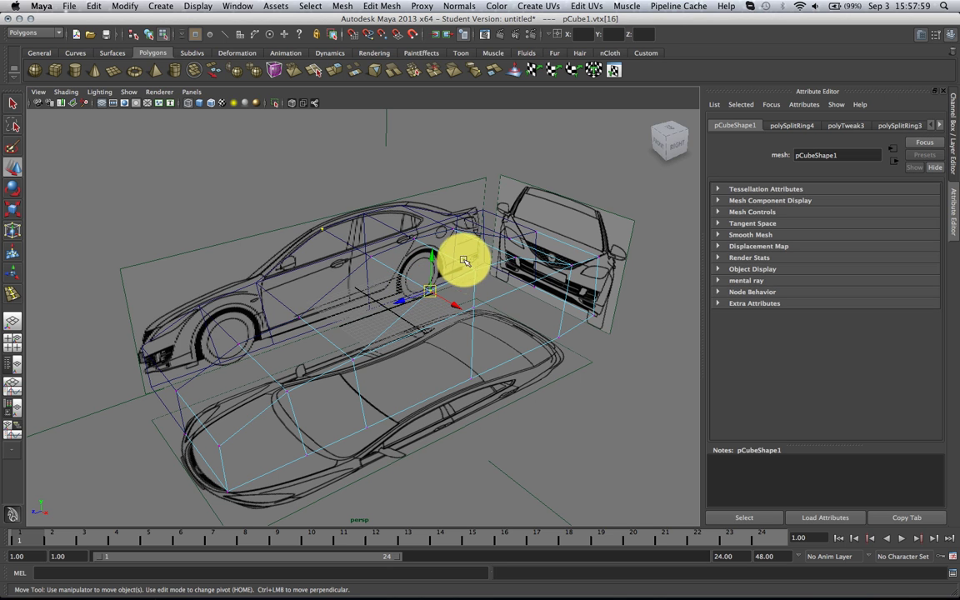
{"action": "left_click", "coordinate": [516, 258], "text": "shift"}
{"action": "key", "text": "space"}
{"action": "left_click_drag", "start_coordinate": [533, 289], "coordinate": [498, 290]}
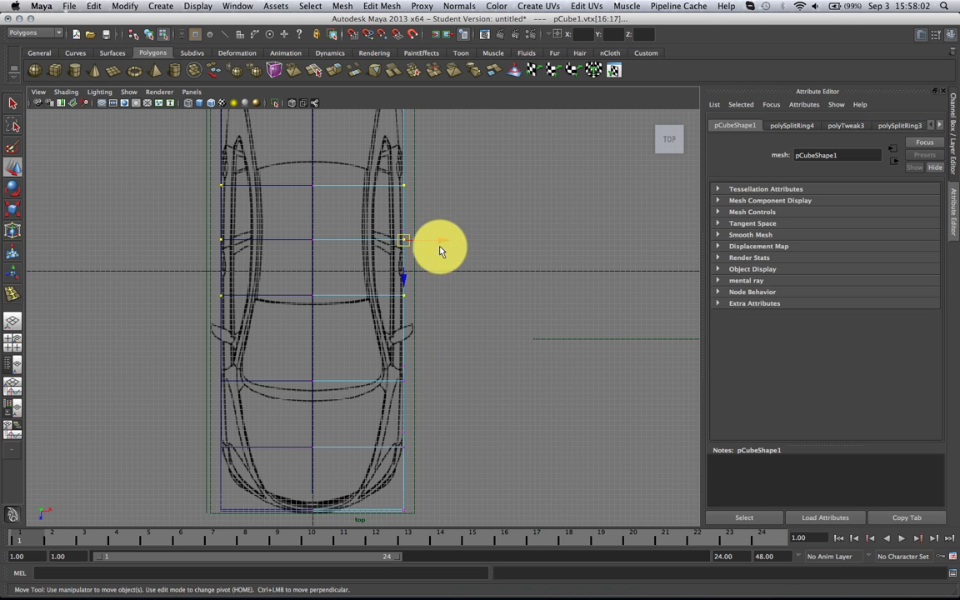
{"action": "left_click_drag", "start_coordinate": [417, 240], "coordinate": [406, 240]}
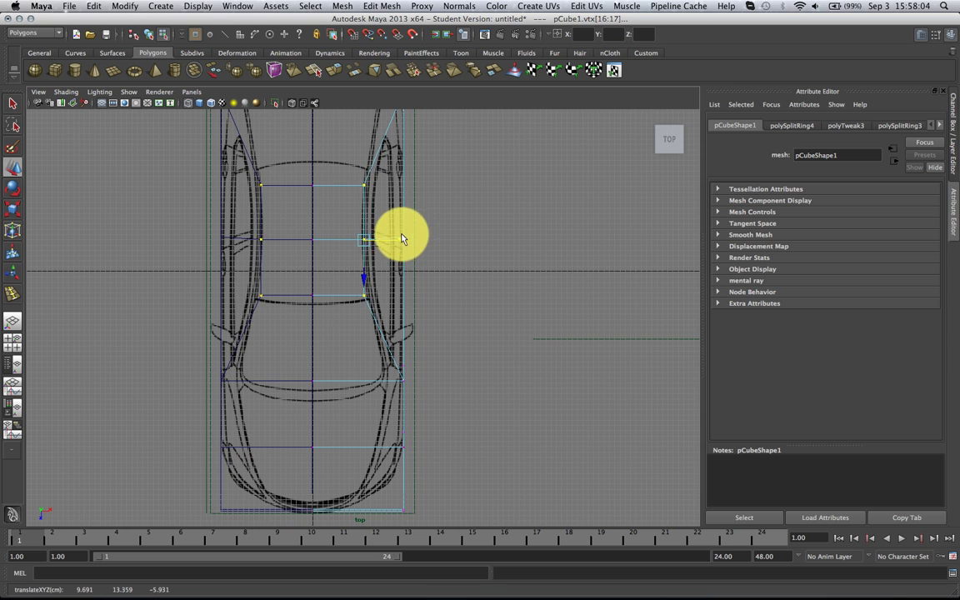
Fit the roof corner and centre-line vertices to the windscreen and rear window curves in the top view.
{"action": "left_click", "coordinate": [364, 295]}
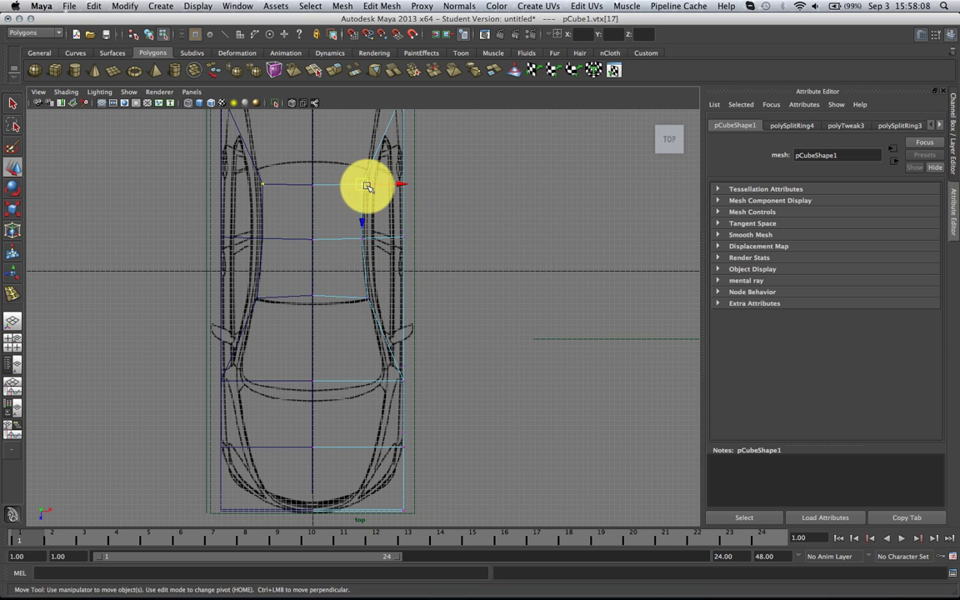
{"action": "left_click", "coordinate": [309, 171]}
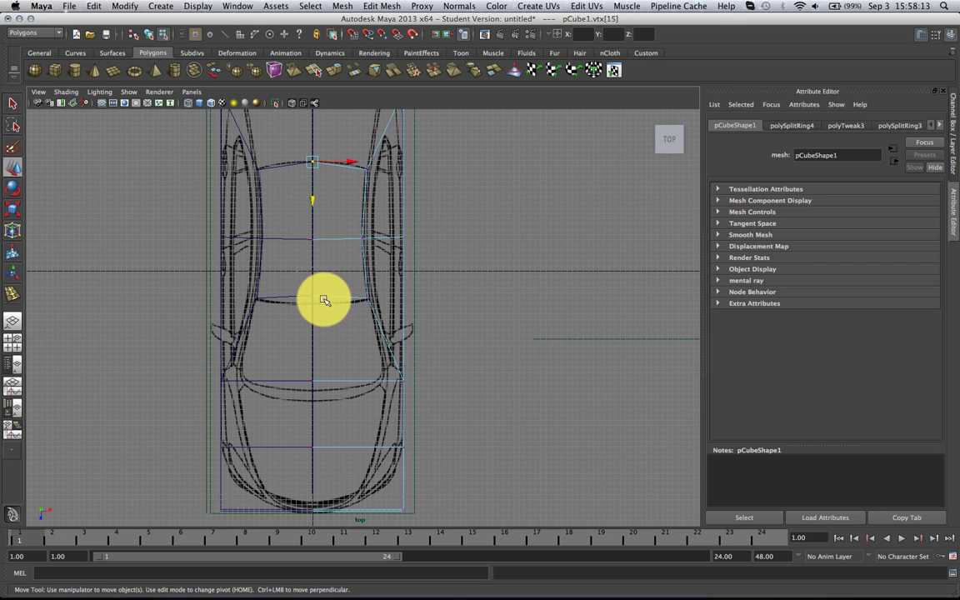
{"action": "middle_click_drag", "start_coordinate": [315, 330], "coordinate": [316, 343]}
{"action": "left_click", "coordinate": [313, 381]}
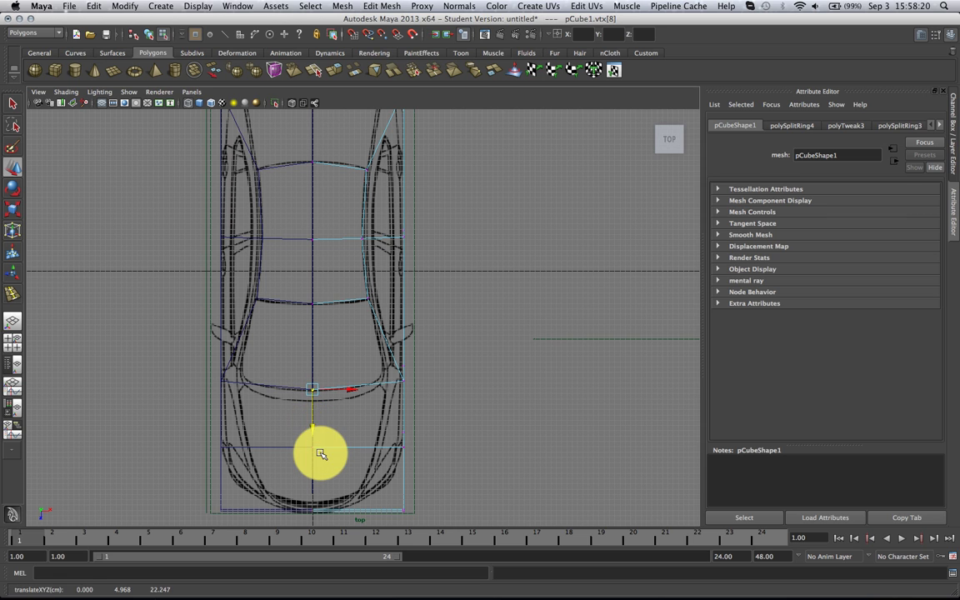
Move the car's front corner vertices inward and back to the rounded bumper outline in the top view.
{"action": "middle_click_drag", "start_coordinate": [423, 404], "coordinate": [415, 358], "text": "alt"}
{"action": "right_click_drag", "start_coordinate": [400, 375], "coordinate": [407, 395], "text": "alt"}
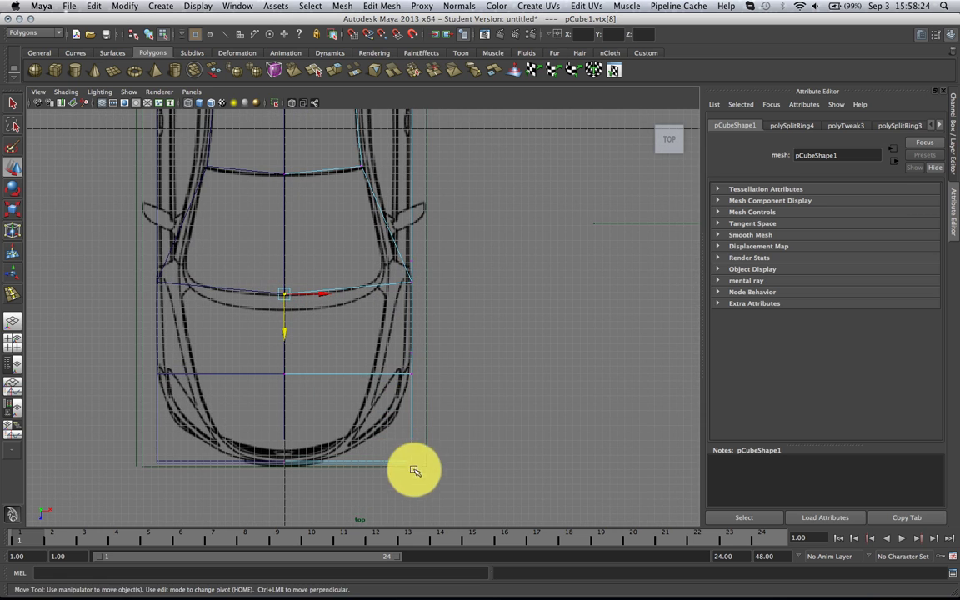
{"action": "left_click_drag", "start_coordinate": [411, 462], "coordinate": [382, 433]}
Pull the car's rear corner vertices in to the rounded rear bumper outline in the top view.
{"action": "right_click_drag", "start_coordinate": [405, 353], "coordinate": [475, 305], "text": "alt"}
{"action": "middle_click_drag", "start_coordinate": [475, 305], "coordinate": [439, 418], "text": "alt"}
{"action": "right_click_drag", "start_coordinate": [439, 418], "coordinate": [415, 353], "text": "alt"}
{"action": "middle_click_drag", "start_coordinate": [415, 353], "coordinate": [394, 473], "text": "alt"}
{"action": "right_click_drag", "start_coordinate": [337, 188], "coordinate": [358, 223], "text": "alt"}
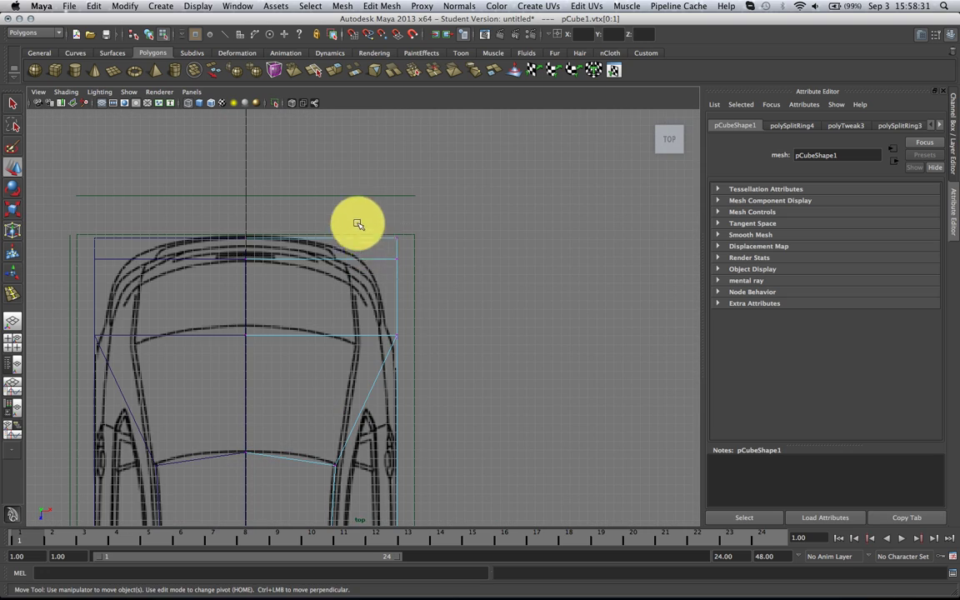
{"action": "left_click_drag", "start_coordinate": [360, 223], "coordinate": [357, 259]}
{"action": "left_click", "coordinate": [447, 283]}
{"action": "right_click_drag", "start_coordinate": [479, 340], "coordinate": [463, 309], "text": "alt"}
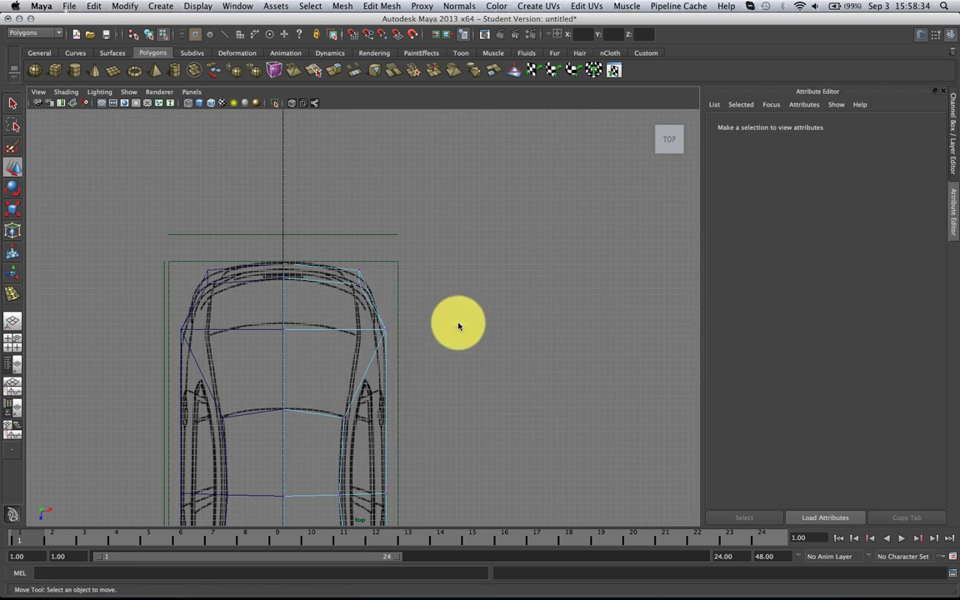
Insert a horizontal edge loop around the cabin between the window line and the roof in the shaded perspective view.
{"action": "key", "text": "space"}
{"action": "key", "text": "space"}
{"action": "key", "text": "5"}
{"action": "mouse_move", "coordinate": [459, 333]}
{"action": "left_mouse_down", "text": "alt"}
{"action": "mouse_move", "coordinate": [453, 323]}
{"action": "mouse_move", "coordinate": [506, 306]}
{"action": "mouse_move", "coordinate": [479, 299]}
{"action": "left_mouse_up", "text": "alt"}
{"action": "left_click", "coordinate": [382, 6]}
{"action": "left_click", "coordinate": [428, 123]}
{"action": "left_click_drag", "start_coordinate": [379, 276], "coordinate": [420, 266]}
Move the new cabin loop's windscreen vertices onto the windscreen line in the wireframe side view.
{"action": "key", "text": "w"}
{"action": "key", "text": "space"}
{"action": "key", "text": "4"}
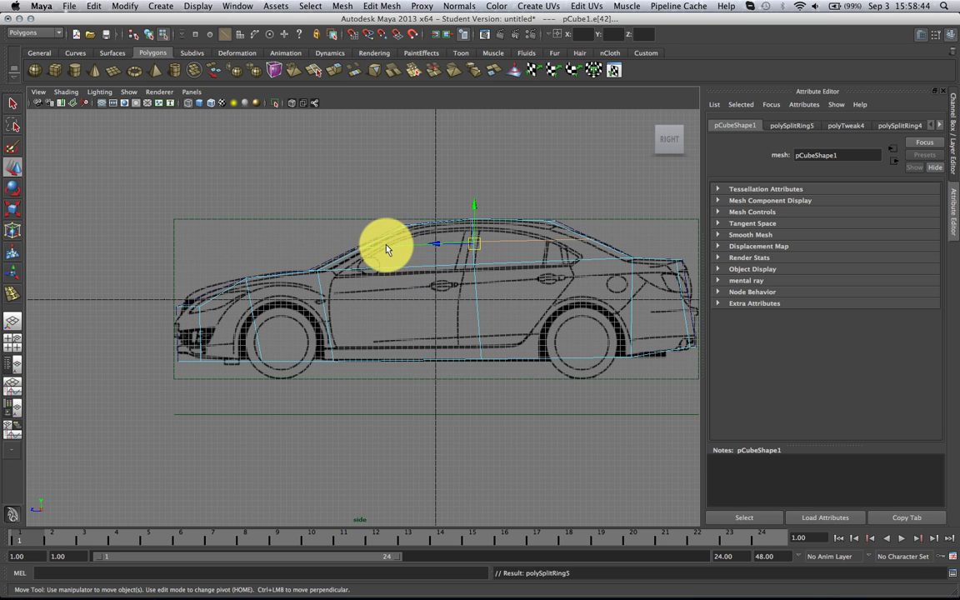
{"action": "right_click_drag", "start_coordinate": [330, 239], "coordinate": [373, 235], "text": "alt"}
{"action": "middle_click_drag", "start_coordinate": [345, 167], "coordinate": [353, 263], "text": "alt"}
{"action": "right_click_drag", "start_coordinate": [353, 264], "coordinate": [350, 295], "text": "alt"}
{"action": "left_click_drag", "start_coordinate": [341, 260], "coordinate": [383, 291]}
{"action": "left_click_drag", "start_coordinate": [364, 277], "coordinate": [367, 276]}
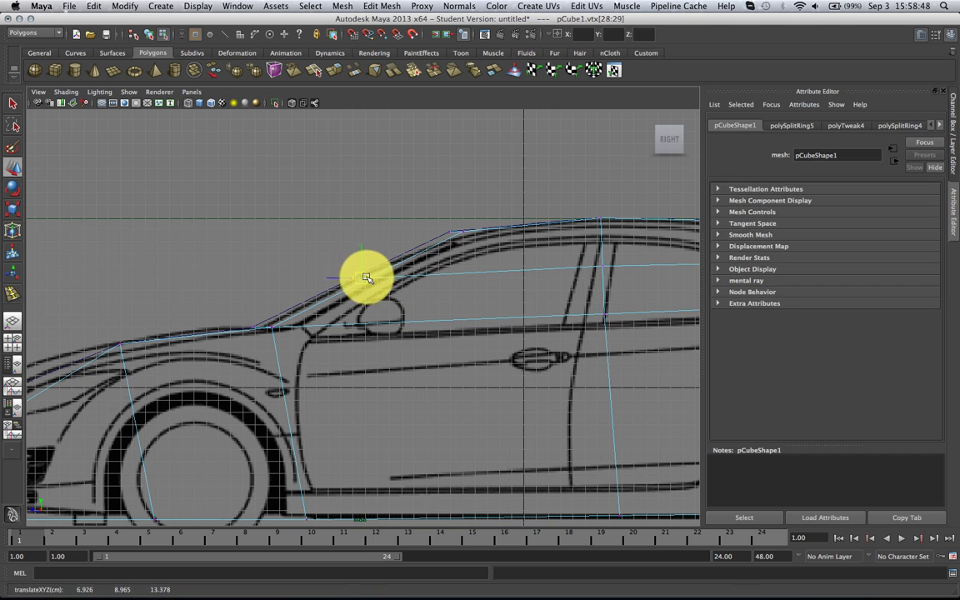
Fit the front and rear roof corner vertices to the roofline in the side view.
{"action": "left_click", "coordinate": [450, 234]}
{"action": "left_click_drag", "start_coordinate": [503, 248], "coordinate": [433, 215]}
{"action": "left_click_drag", "start_coordinate": [453, 233], "coordinate": [474, 236]}
{"action": "right_click_drag", "start_coordinate": [510, 240], "coordinate": [498, 240], "text": "alt"}
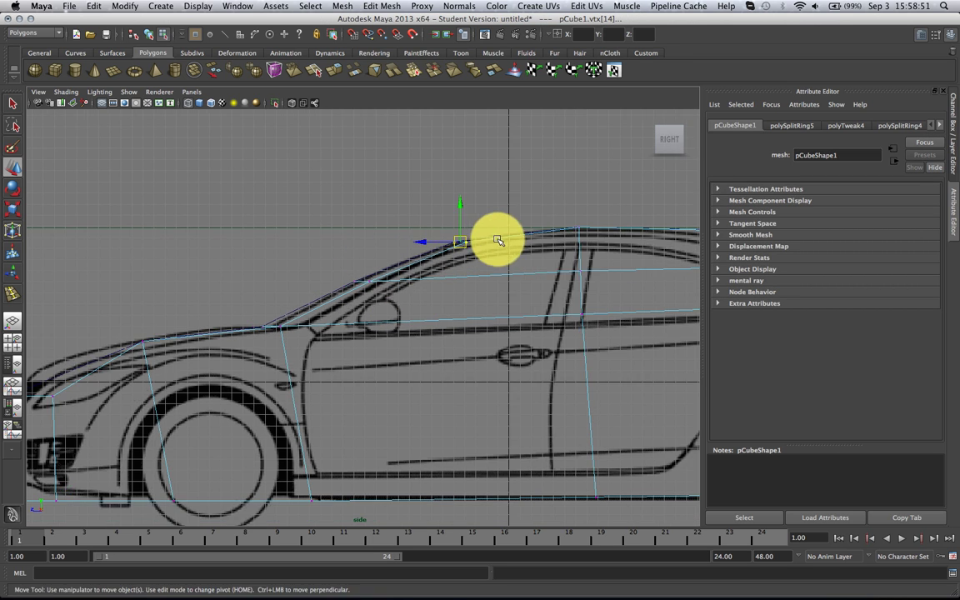
{"action": "middle_click_drag", "start_coordinate": [497, 240], "coordinate": [409, 253], "text": "alt"}
{"action": "left_click", "coordinate": [398, 233]}
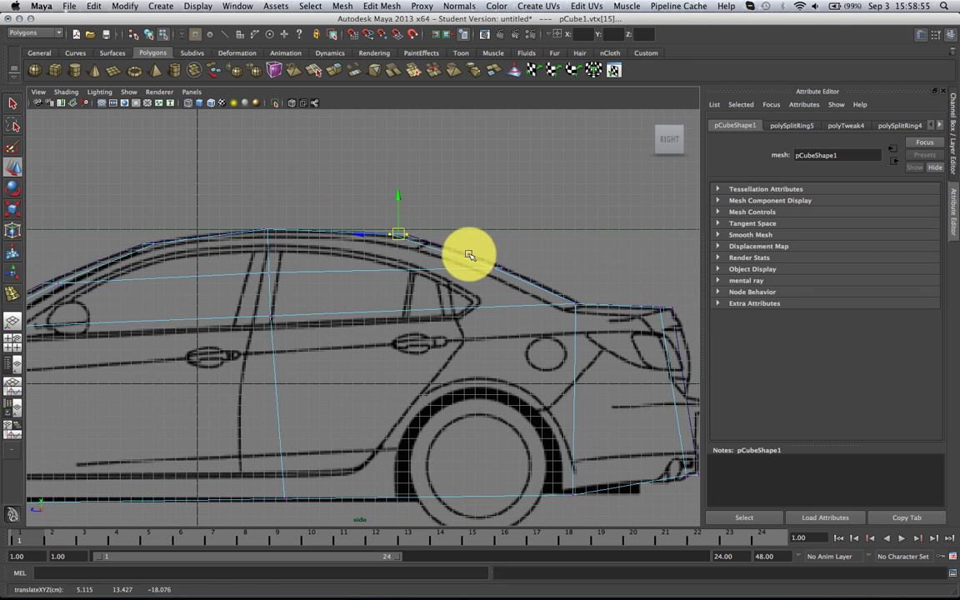
{"action": "right_click_drag", "start_coordinate": [469, 255], "coordinate": [371, 253], "text": "alt"}
{"action": "left_click", "coordinate": [427, 210]}
{"action": "middle_click_drag", "start_coordinate": [317, 301], "coordinate": [400, 265], "text": "alt"}
{"action": "right_click_drag", "start_coordinate": [400, 265], "coordinate": [417, 254], "text": "alt"}
Insert a horizontal edge loop around the lower body in the perspective view.
{"action": "key", "text": "space"}
{"action": "left_click", "coordinate": [394, 255]}
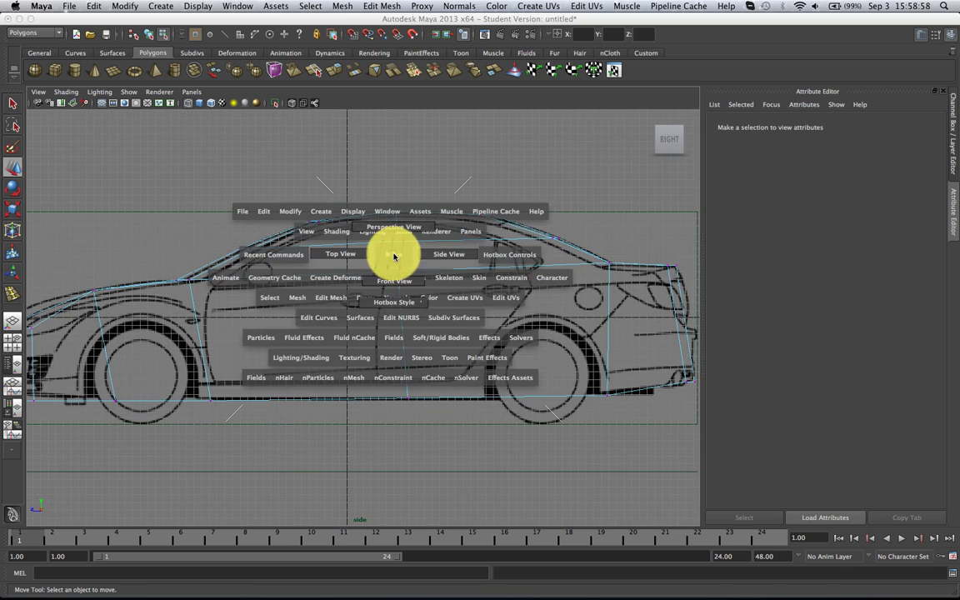
{"action": "left_click_drag", "start_coordinate": [394, 256], "coordinate": [394, 227]}
{"action": "left_click_drag", "start_coordinate": [367, 274], "coordinate": [398, 267], "text": "alt"}
{"action": "left_click", "coordinate": [390, 7]}
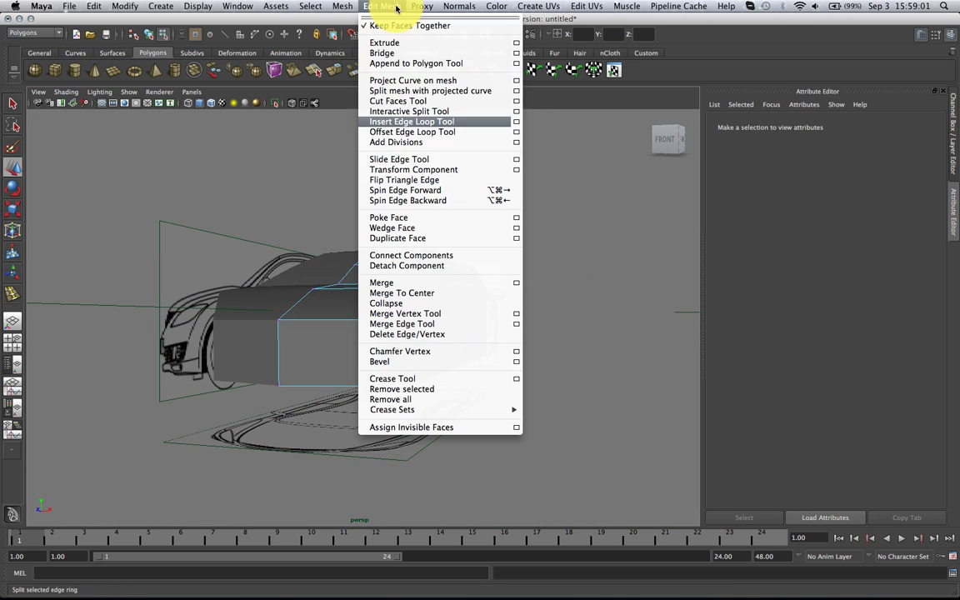
{"action": "left_click", "coordinate": [442, 121]}
{"action": "left_click_drag", "start_coordinate": [423, 345], "coordinate": [450, 360]}
Move the bottom-row vertices inward to the tapered lower body outline in the front view.
{"action": "key", "text": "w"}
{"action": "key", "text": "space"}
{"action": "scroll", "coordinate": [457, 360], "scroll_direction": "up", "scroll_amount": 5}
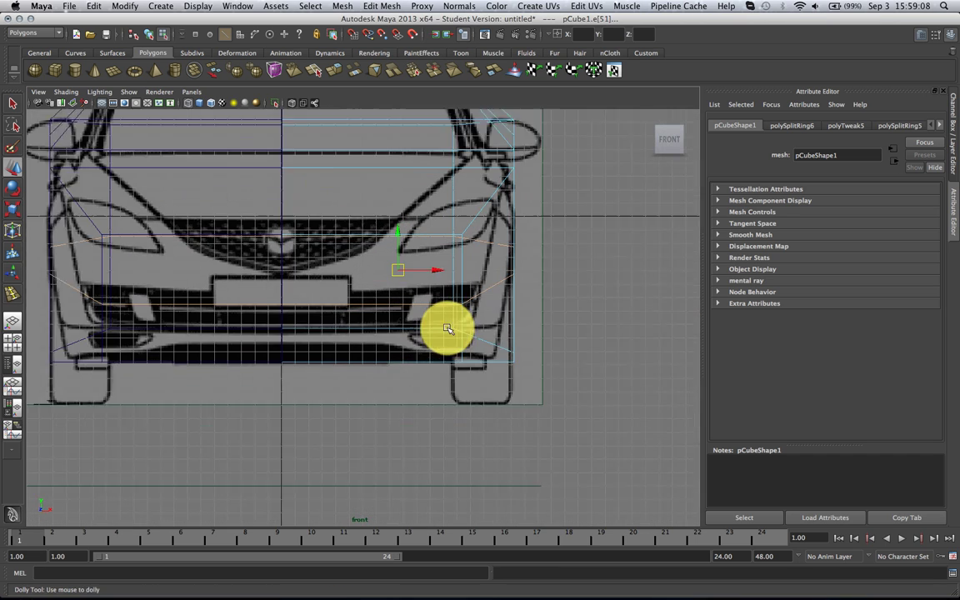
{"action": "left_click_drag", "start_coordinate": [524, 339], "coordinate": [525, 365]}
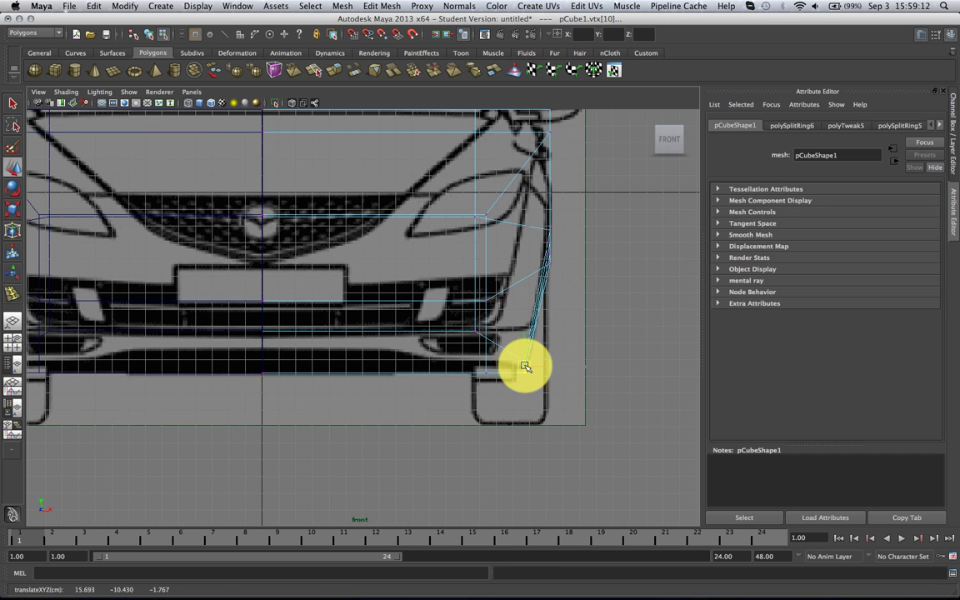
{"action": "middle_click_drag", "start_coordinate": [533, 275], "coordinate": [497, 314], "text": "alt"}
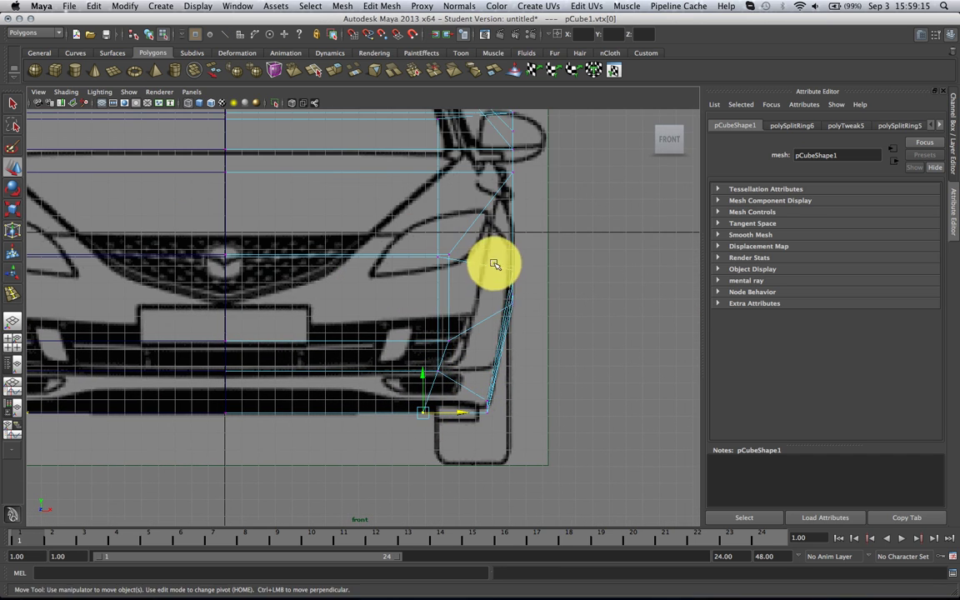
Fit the side vertices between the wheel arch and mirror height to the body outline in the front view.
{"action": "left_click_drag", "start_coordinate": [495, 262], "coordinate": [545, 286]}
{"action": "middle_click_drag", "start_coordinate": [547, 227], "coordinate": [523, 316], "text": "alt"}
{"action": "middle_click_drag", "start_coordinate": [473, 181], "coordinate": [470, 209], "text": "alt"}
{"action": "left_click_drag", "start_coordinate": [465, 274], "coordinate": [504, 266]}
{"action": "left_click", "coordinate": [495, 273]}
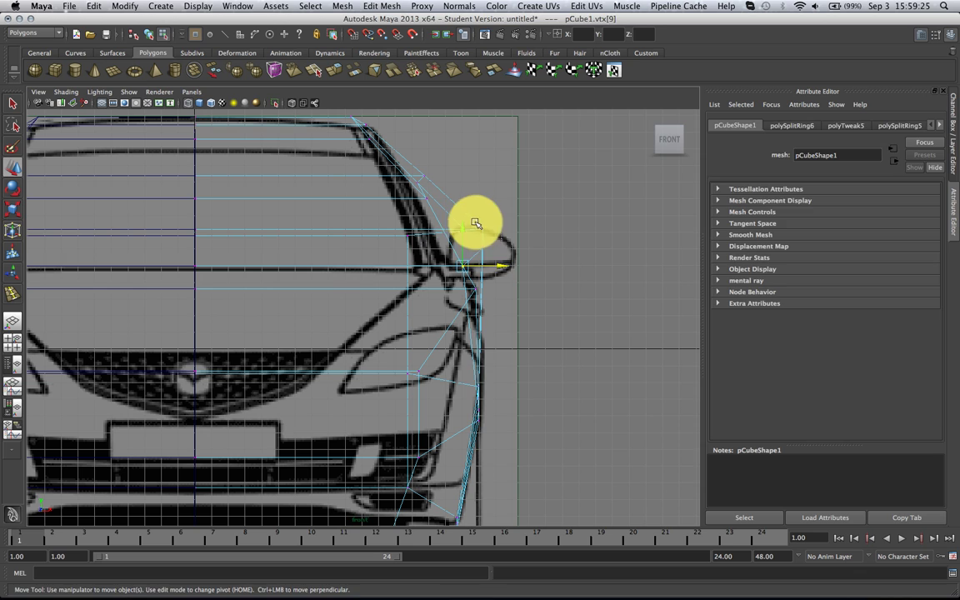
Move the window-line and cabin-side vertices inward to the slanted cabin outline in the front view.
{"action": "left_click_drag", "start_coordinate": [473, 223], "coordinate": [510, 254]}
{"action": "left_click_drag", "start_coordinate": [519, 239], "coordinate": [476, 245]}
{"action": "left_click_drag", "start_coordinate": [406, 208], "coordinate": [455, 238]}
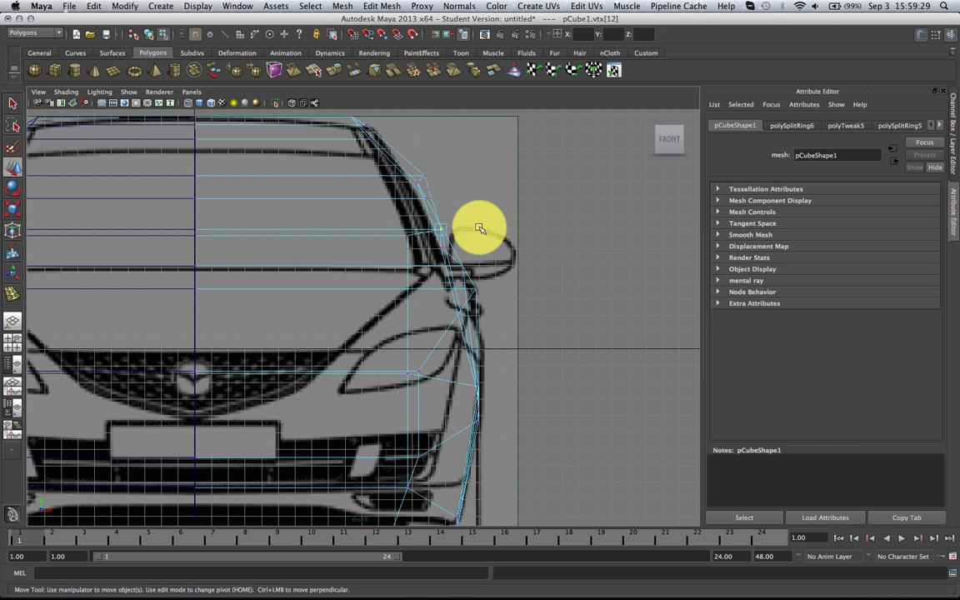
{"action": "left_click_drag", "start_coordinate": [451, 182], "coordinate": [435, 185]}
{"action": "left_click_drag", "start_coordinate": [464, 175], "coordinate": [452, 198]}
Align the roof corner vertices with the roof edge of the front reference.
{"action": "middle_click_drag", "start_coordinate": [463, 159], "coordinate": [467, 219], "text": "alt"}
{"action": "mouse_move", "coordinate": [354, 172]}
{"action": "left_mouse_down"}
{"action": "mouse_move", "coordinate": [378, 186]}
{"action": "mouse_move", "coordinate": [365, 185]}
{"action": "left_mouse_up"}
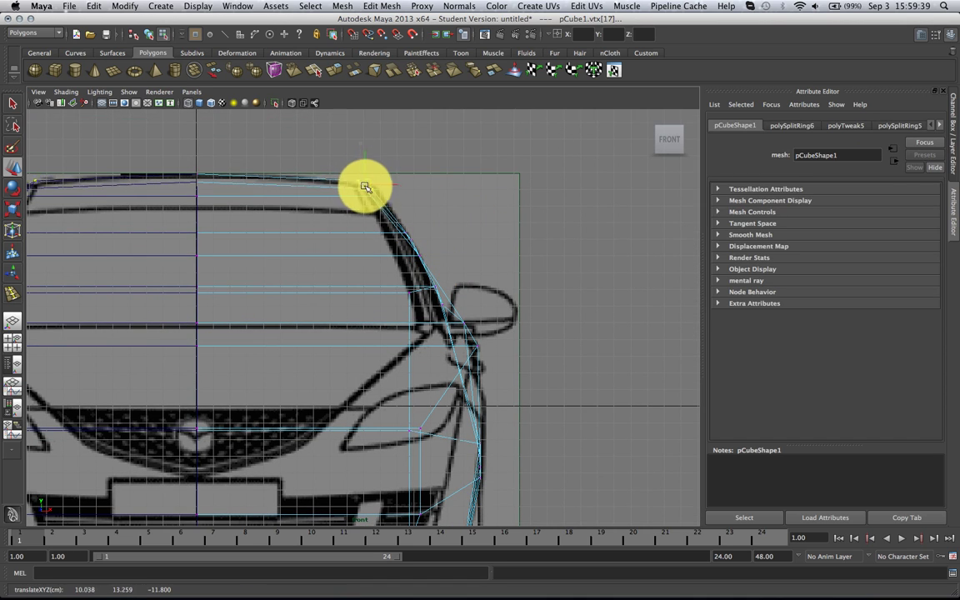
{"action": "scroll", "coordinate": [393, 206], "scroll_direction": "down", "scroll_amount": 2}
{"action": "left_click", "coordinate": [482, 240]}
Check the reshaped body in the perspective view and compare its front half with the side reference.
{"action": "key", "text": "space"}
{"action": "left_click_drag", "start_coordinate": [483, 240], "coordinate": [424, 317]}
{"action": "key", "text": "space"}
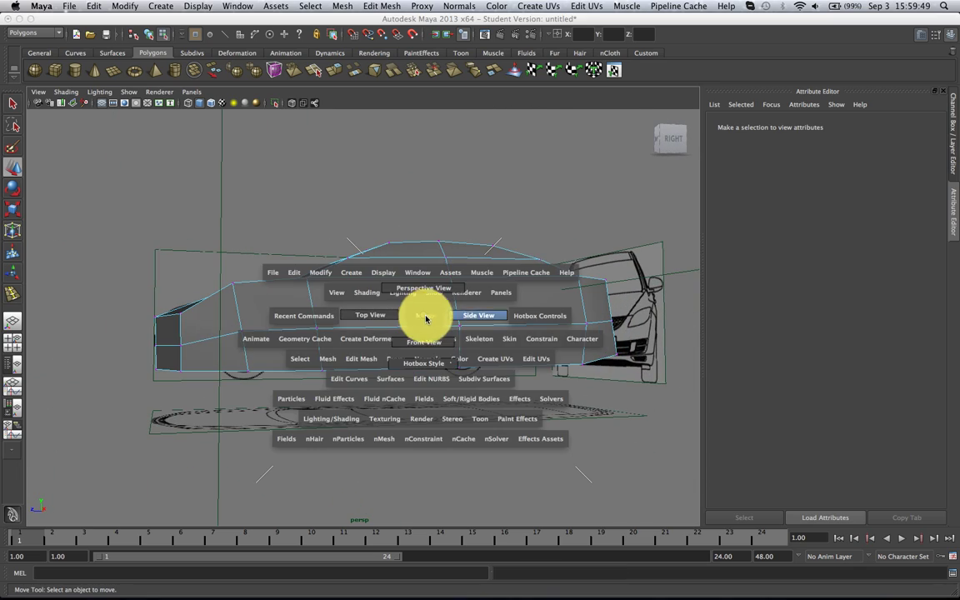
{"action": "left_click", "coordinate": [471, 315]}
{"action": "scroll", "coordinate": [422, 321], "scroll_direction": "up", "scroll_amount": 3}
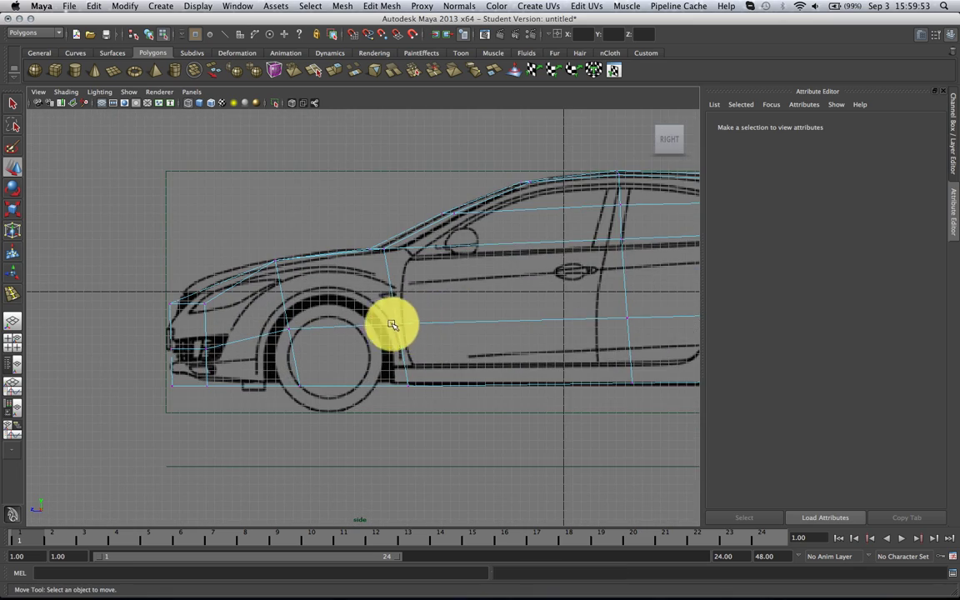
{"action": "scroll", "coordinate": [358, 347], "scroll_direction": "up", "scroll_amount": 2}
{"action": "middle_click_drag", "start_coordinate": [388, 270], "coordinate": [434, 295], "text": "alt"}
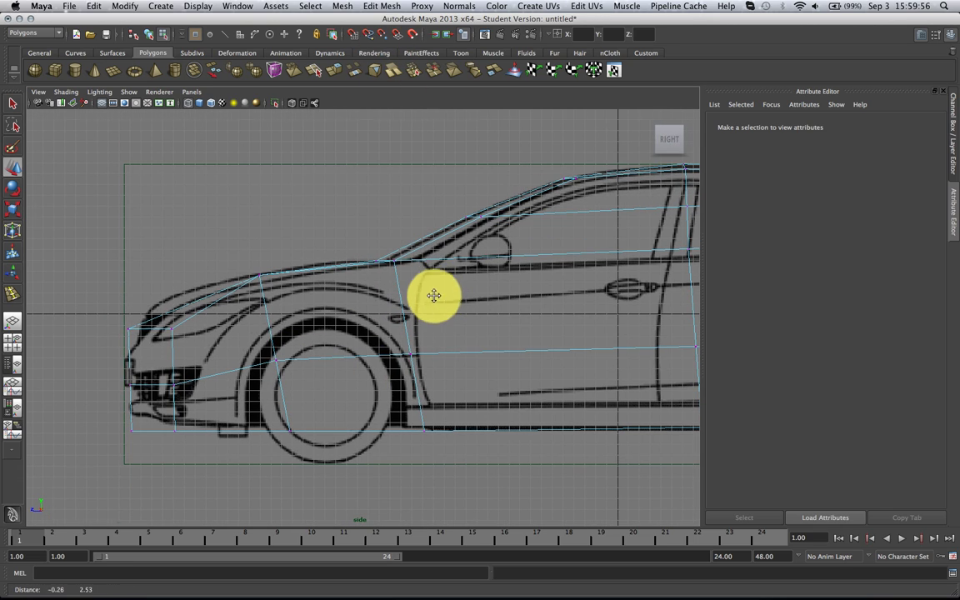
Insert a lengthwise edge loop over the hood and roof, between the centre line and the body side, in the perspective view.
{"action": "key", "text": "space"}
{"action": "left_click_drag", "start_coordinate": [437, 301], "coordinate": [440, 285]}
{"action": "left_click_drag", "start_coordinate": [368, 293], "coordinate": [466, 306], "text": "alt"}
{"action": "left_click", "coordinate": [384, 6]}
{"action": "left_click", "coordinate": [440, 123]}
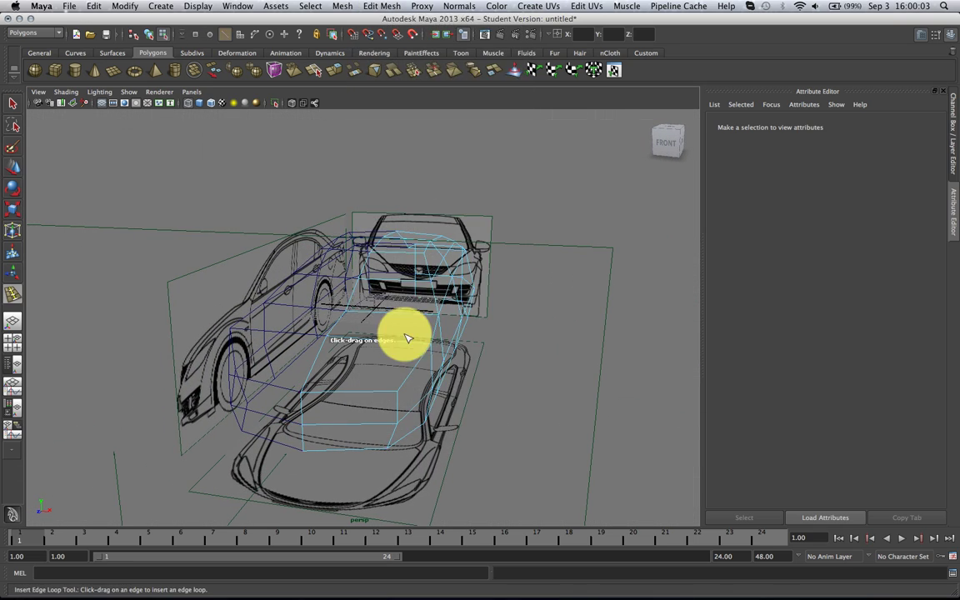
{"action": "left_click_drag", "start_coordinate": [403, 342], "coordinate": [398, 339]}
Move the new lengthwise loop's vertices on the hood and nose outward to the hood's side line in the top view.
{"action": "key", "text": "space"}
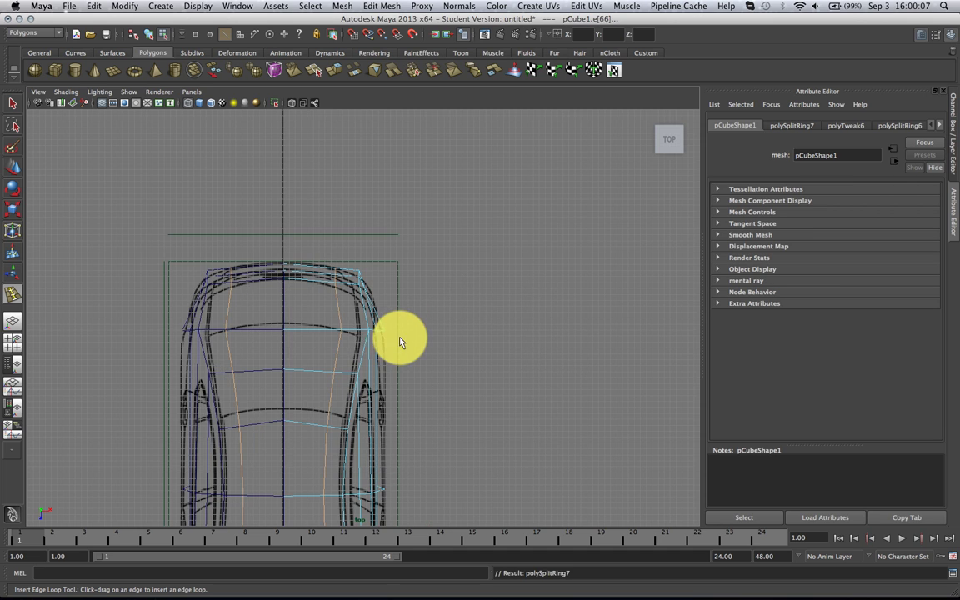
{"action": "scroll", "coordinate": [398, 339], "scroll_direction": "down", "scroll_amount": 4}
{"action": "middle_click_drag", "start_coordinate": [398, 358], "coordinate": [398, 314], "text": "alt"}
{"action": "left_click_drag", "start_coordinate": [398, 314], "coordinate": [404, 200], "text": "alt"}
{"action": "scroll", "coordinate": [388, 342], "scroll_direction": "up", "scroll_amount": 8}
{"action": "middle_click_drag", "start_coordinate": [379, 360], "coordinate": [379, 297], "text": "alt"}
{"action": "scroll", "coordinate": [382, 288], "scroll_direction": "up", "scroll_amount": 1}
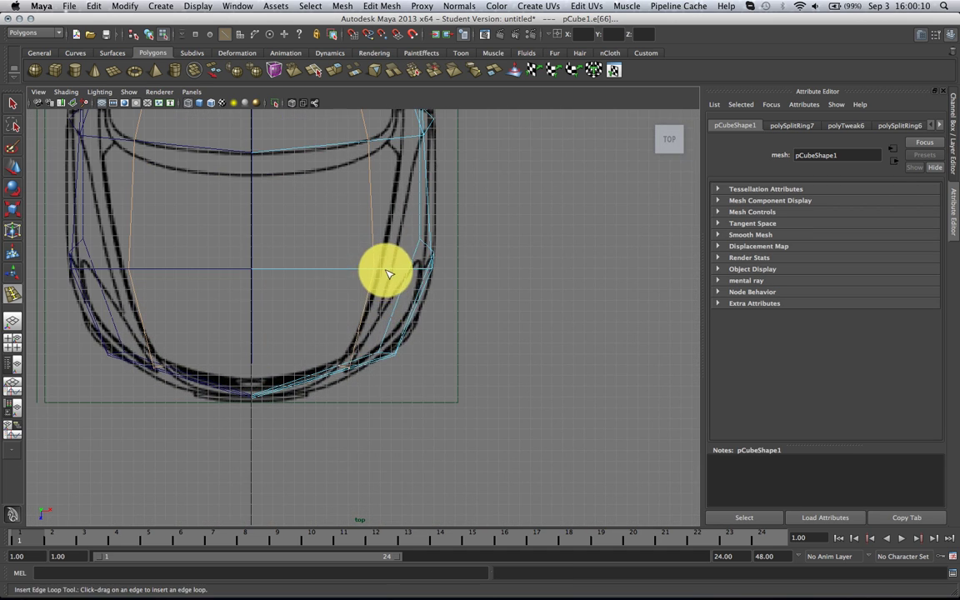
{"action": "key", "text": "w"}
{"action": "right_click_drag", "start_coordinate": [386, 272], "coordinate": [371, 272]}
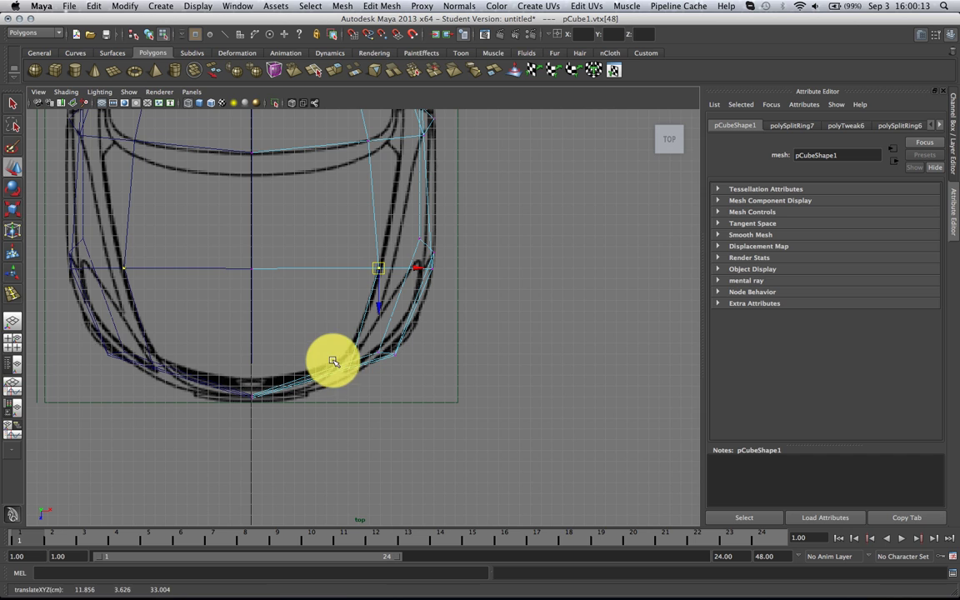
{"action": "left_click_drag", "start_coordinate": [344, 368], "coordinate": [336, 389]}
Move the loop's vertices at the windshield base and halfway up the windshield outward to the windshield's side outline.
{"action": "middle_click_drag", "start_coordinate": [370, 195], "coordinate": [338, 274], "text": "alt"}
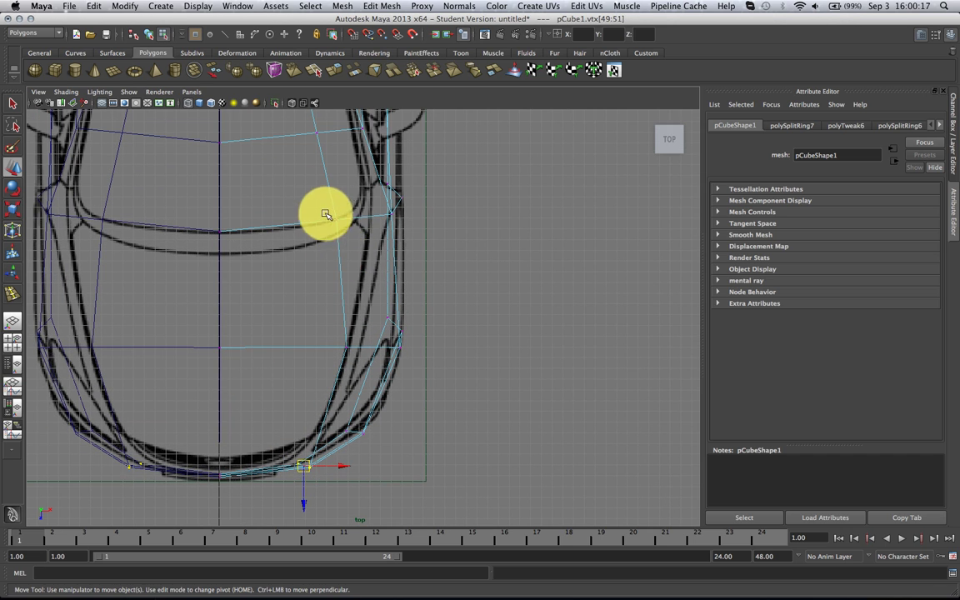
{"action": "left_click_drag", "start_coordinate": [326, 213], "coordinate": [353, 232]}
{"action": "left_click_drag", "start_coordinate": [340, 219], "coordinate": [369, 214]}
{"action": "middle_click_drag", "start_coordinate": [352, 145], "coordinate": [339, 290], "text": "alt"}
{"action": "left_click_drag", "start_coordinate": [290, 268], "coordinate": [337, 278]}
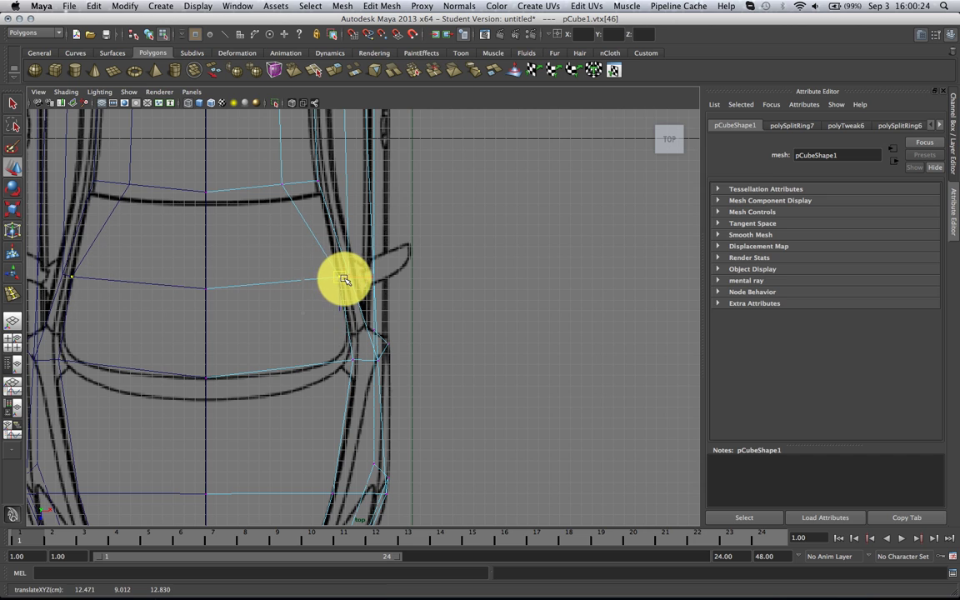
Align the vertices of the roof's front edge with the reference, and move the loop's mid-roof vertex out to the roof side.
{"action": "left_click_drag", "start_coordinate": [273, 176], "coordinate": [311, 193]}
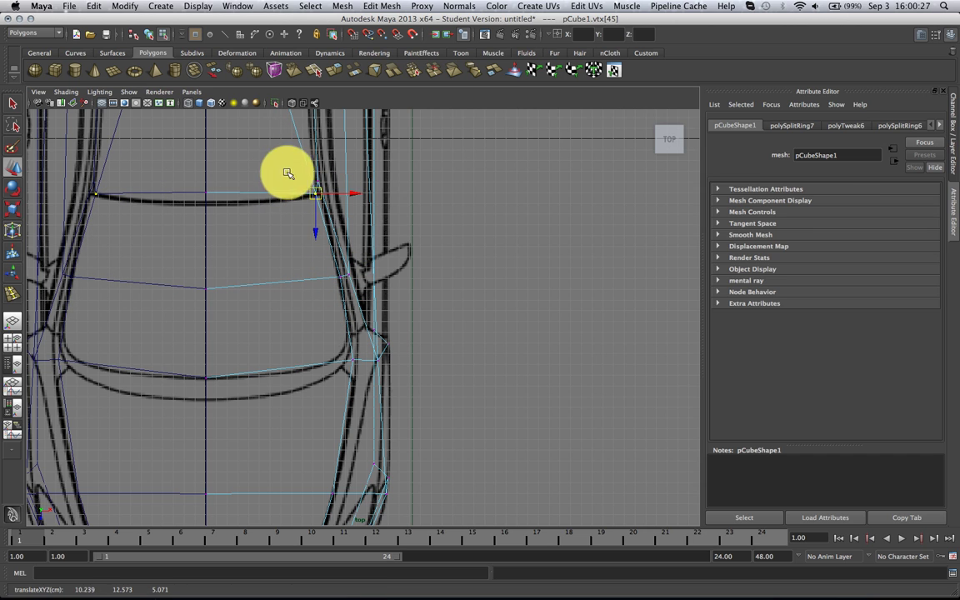
{"action": "left_click_drag", "start_coordinate": [200, 185], "coordinate": [206, 238]}
{"action": "left_click_drag", "start_coordinate": [307, 174], "coordinate": [326, 192]}
{"action": "left_click_drag", "start_coordinate": [318, 184], "coordinate": [322, 181]}
{"action": "middle_click_drag", "start_coordinate": [280, 131], "coordinate": [300, 342], "text": "alt"}
{"action": "left_click_drag", "start_coordinate": [334, 283], "coordinate": [360, 283]}
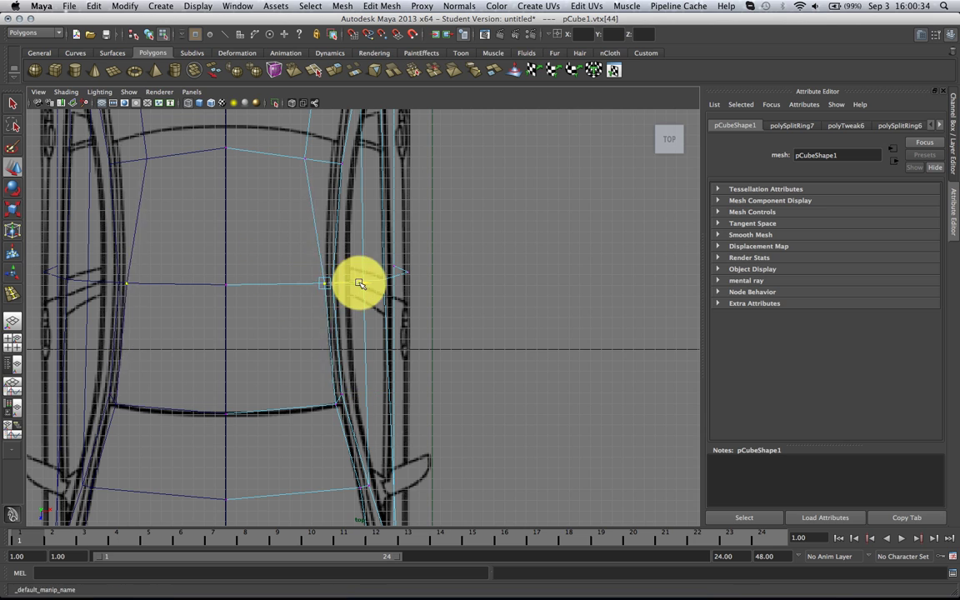
Shape the roof's rear edge by moving its centre vertex and the loop's vertex onto the curved top line of the rear window.
{"action": "middle_click_drag", "start_coordinate": [272, 158], "coordinate": [271, 255], "text": "alt"}
{"action": "left_click_drag", "start_coordinate": [215, 236], "coordinate": [226, 267]}
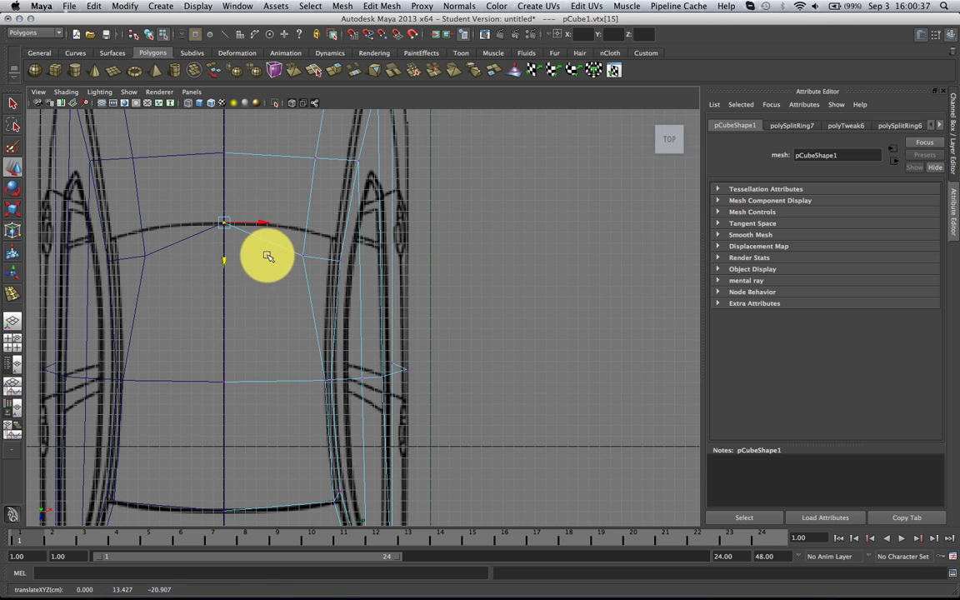
{"action": "left_click", "coordinate": [305, 256]}
{"action": "left_click_drag", "start_coordinate": [306, 257], "coordinate": [336, 243]}
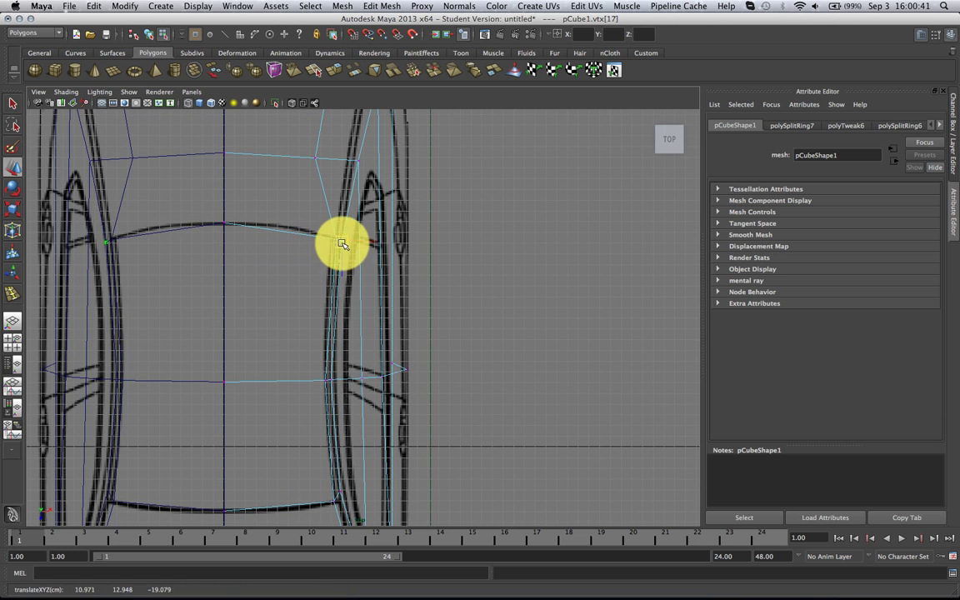
Fit the centre, loop and side vertices along the rear window's base and side edge to the top reference.
{"action": "middle_click_drag", "start_coordinate": [281, 187], "coordinate": [281, 287], "text": "alt"}
{"action": "left_click_drag", "start_coordinate": [163, 131], "coordinate": [228, 202]}
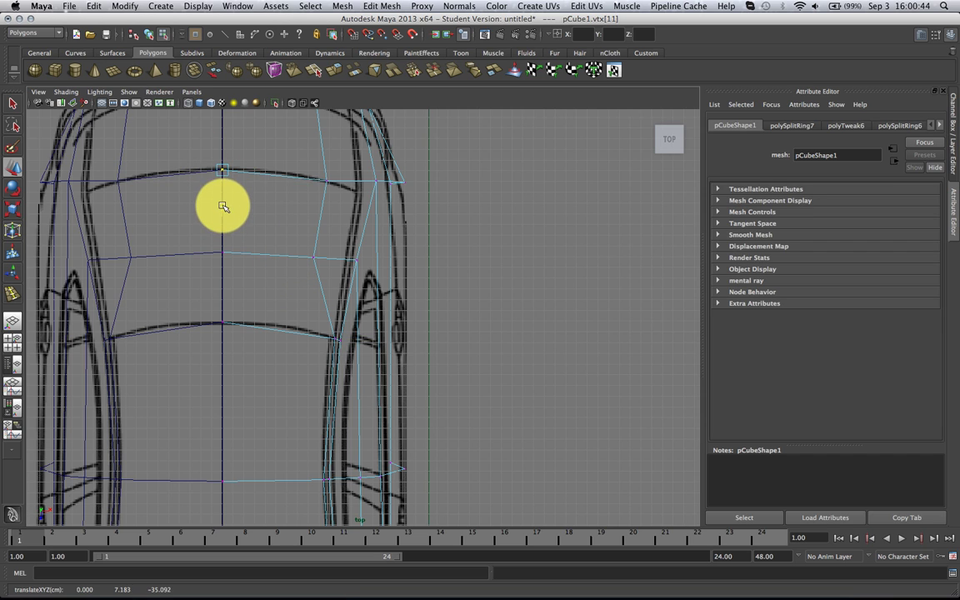
{"action": "left_click_drag", "start_coordinate": [302, 158], "coordinate": [333, 199]}
{"action": "left_click_drag", "start_coordinate": [328, 185], "coordinate": [362, 196]}
{"action": "mouse_move", "coordinate": [343, 244]}
{"action": "left_mouse_down"}
{"action": "mouse_move", "coordinate": [375, 265]}
{"action": "mouse_move", "coordinate": [352, 261]}
{"action": "left_mouse_up"}
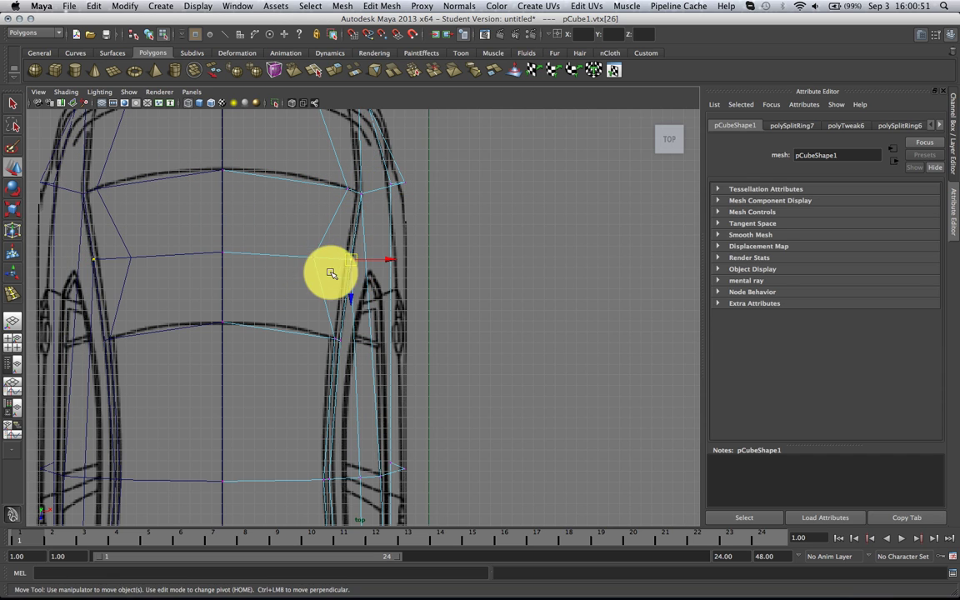
{"action": "left_click", "coordinate": [350, 191]}
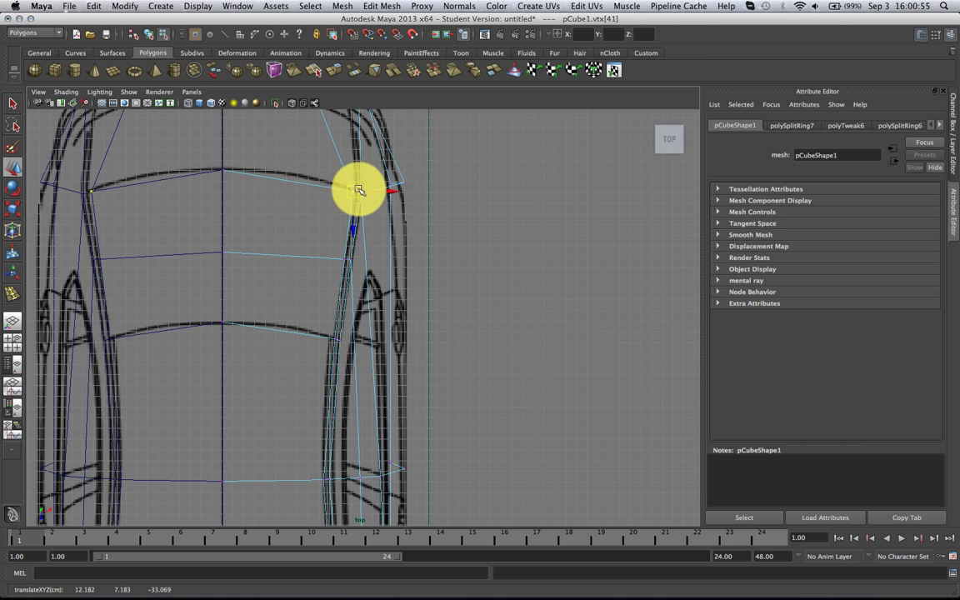
Move the loop's trunk and rear bumper vertices outward to the trunk's side line in the top view.
{"action": "middle_click_drag", "start_coordinate": [358, 190], "coordinate": [359, 375], "text": "alt"}
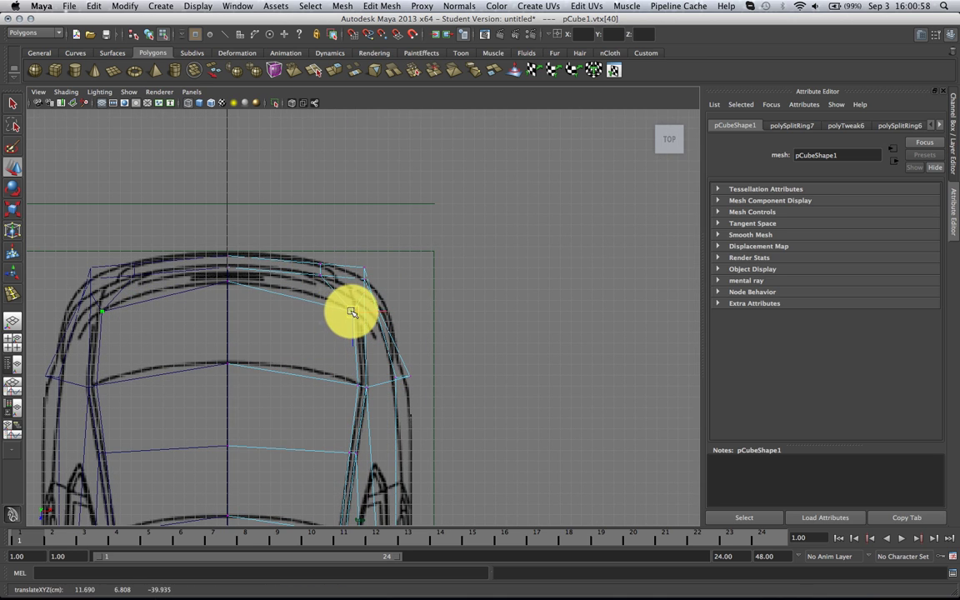
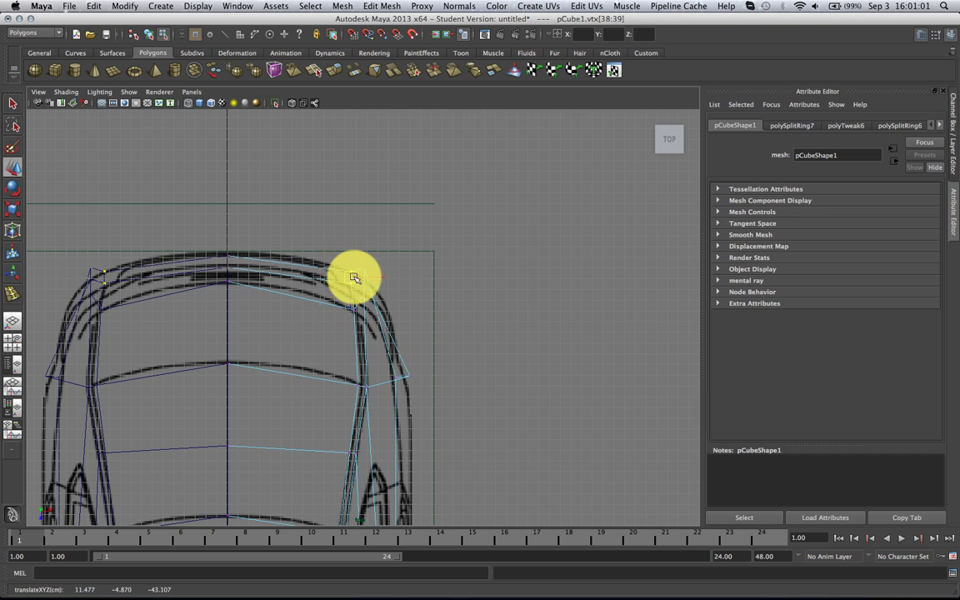
{"action": "left_click", "coordinate": [421, 307]}
Insert a second lengthwise edge loop midway between the centre line and the hood-and-roof side loop.
{"action": "scroll", "coordinate": [422, 306], "scroll_direction": "down", "scroll_amount": 5}
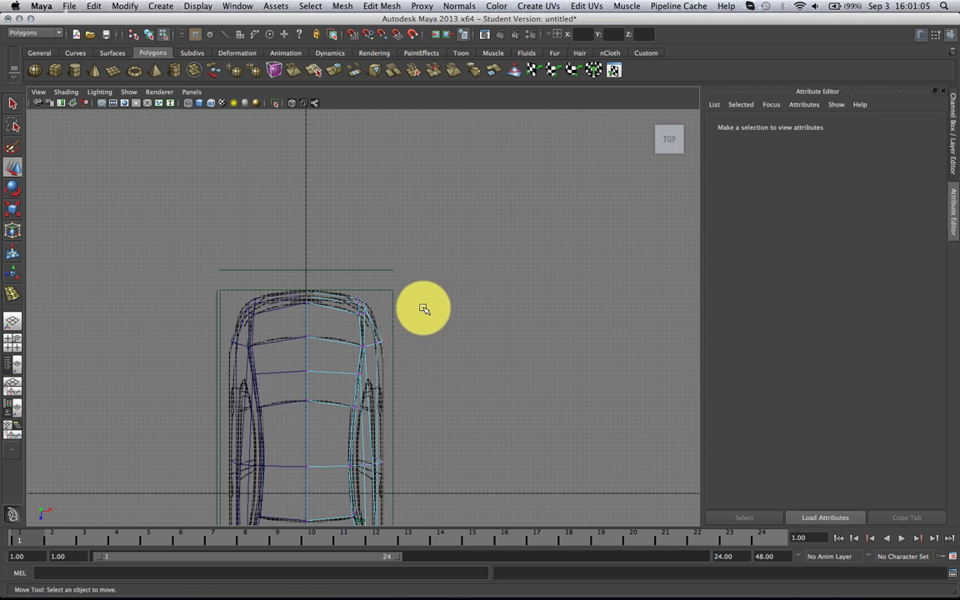
{"action": "middle_click_drag", "start_coordinate": [421, 307], "coordinate": [381, 263], "text": "alt"}
{"action": "scroll", "coordinate": [373, 283], "scroll_direction": "up", "scroll_amount": 1}
{"action": "left_click", "coordinate": [380, 7]}
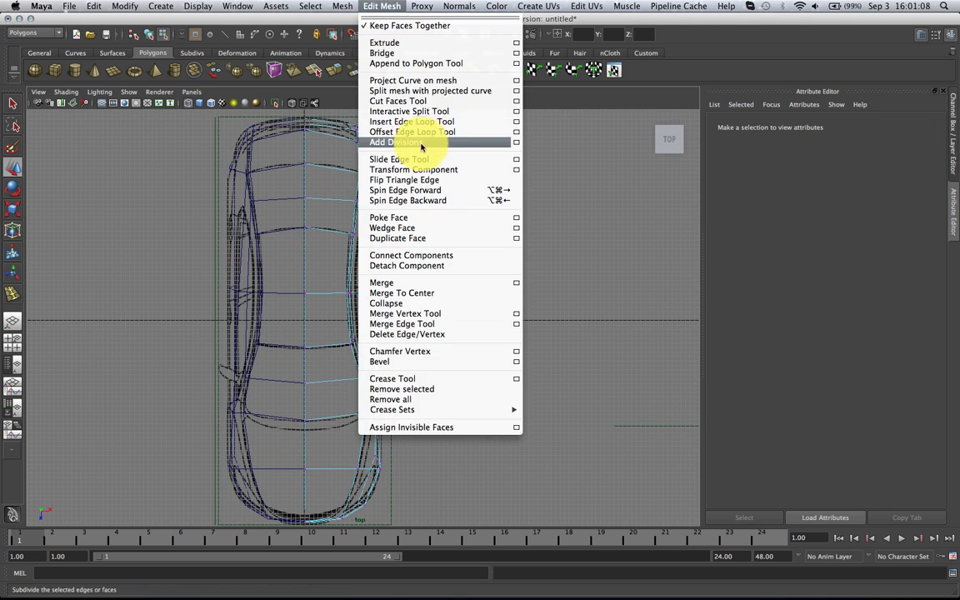
{"action": "left_click", "coordinate": [405, 123]}
{"action": "left_click_drag", "start_coordinate": [330, 202], "coordinate": [332, 202]}
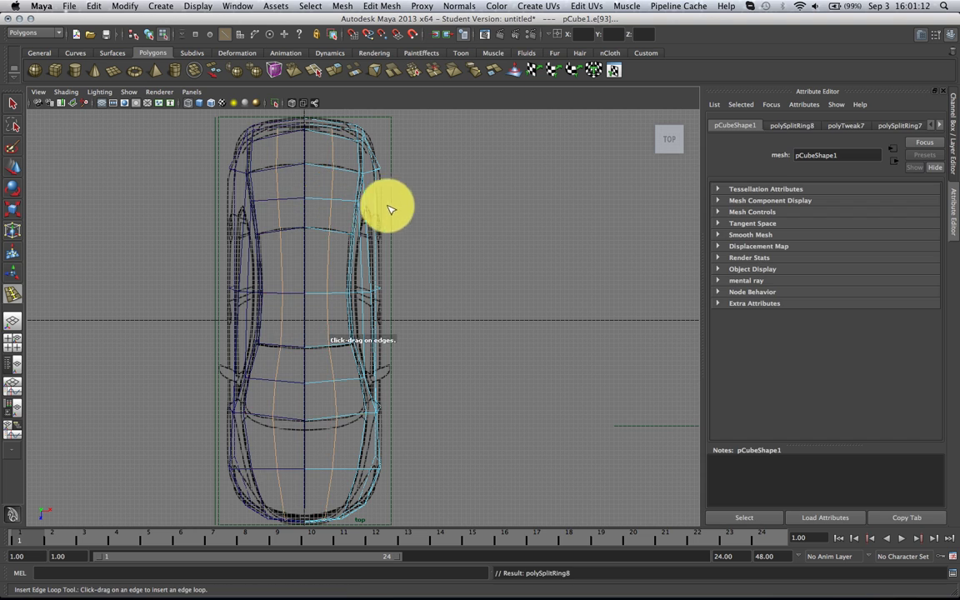
Fit the second loop's vertices at the nose, windshield base and roof front edge to the curved lines of the top reference.
{"action": "key", "text": "w"}
{"action": "middle_click_drag", "start_coordinate": [407, 311], "coordinate": [409, 131], "text": "alt"}
{"action": "scroll", "coordinate": [307, 375], "scroll_direction": "up", "scroll_amount": 5}
{"action": "right_click_drag", "start_coordinate": [296, 379], "coordinate": [265, 369]}
{"action": "mouse_move", "coordinate": [252, 365]}
{"action": "left_mouse_down"}
{"action": "mouse_move", "coordinate": [285, 393]}
{"action": "mouse_move", "coordinate": [260, 383]}
{"action": "left_mouse_up"}
{"action": "scroll", "coordinate": [277, 309], "scroll_direction": "down", "scroll_amount": 5}
{"action": "middle_click_drag", "start_coordinate": [313, 222], "coordinate": [320, 281], "text": "alt"}
{"action": "scroll", "coordinate": [321, 283], "scroll_direction": "up", "scroll_amount": 2}
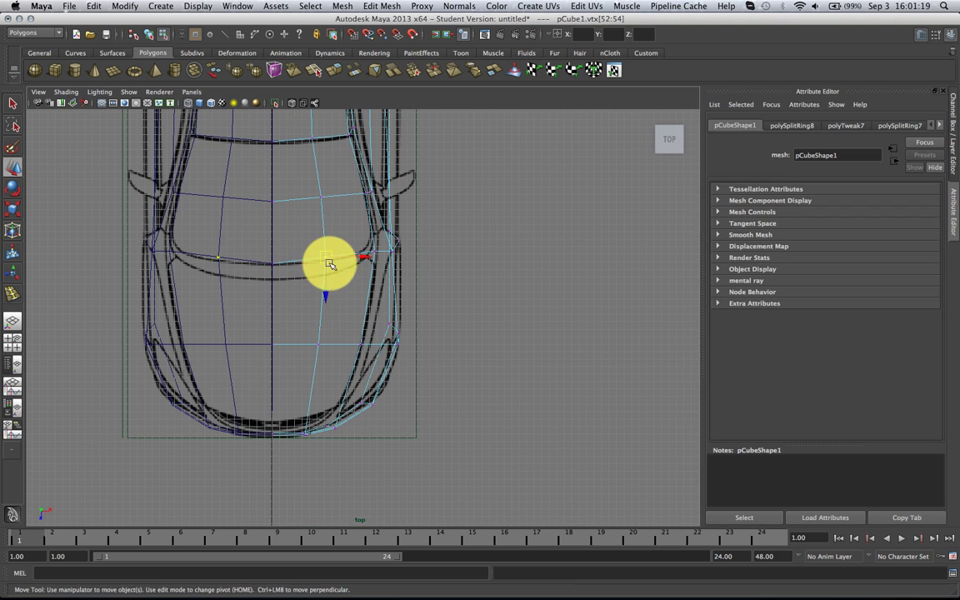
{"action": "scroll", "coordinate": [308, 213], "scroll_direction": "down", "scroll_amount": 3}
{"action": "scroll", "coordinate": [310, 226], "scroll_direction": "up", "scroll_amount": 3}
{"action": "left_click", "coordinate": [313, 236]}
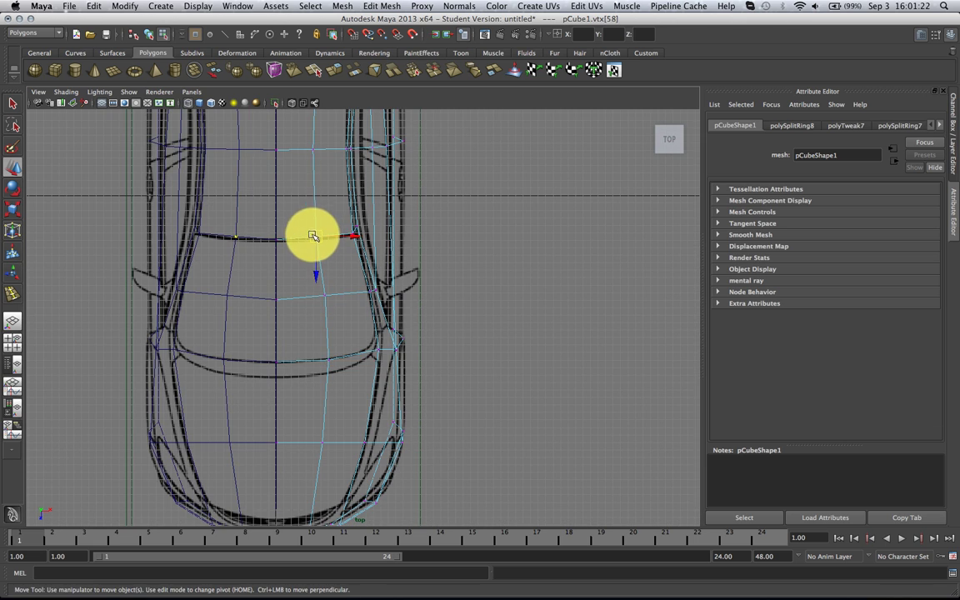
Fit the second loop's vertices at the roof's rear edge, rear window base and tail to the top reference.
{"action": "middle_click_drag", "start_coordinate": [309, 182], "coordinate": [311, 391], "text": "alt"}
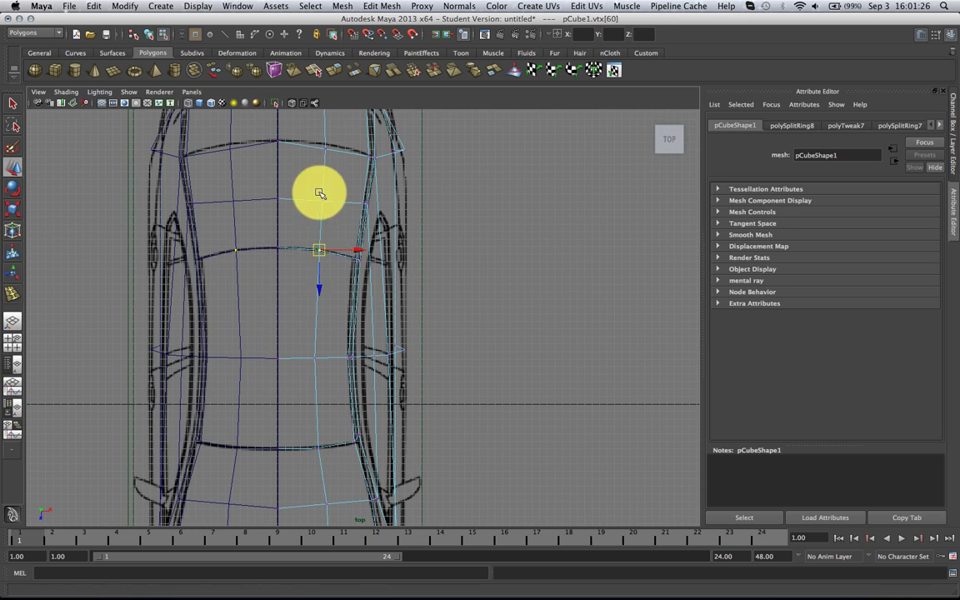
{"action": "middle_click_drag", "start_coordinate": [320, 193], "coordinate": [321, 251], "text": "alt"}
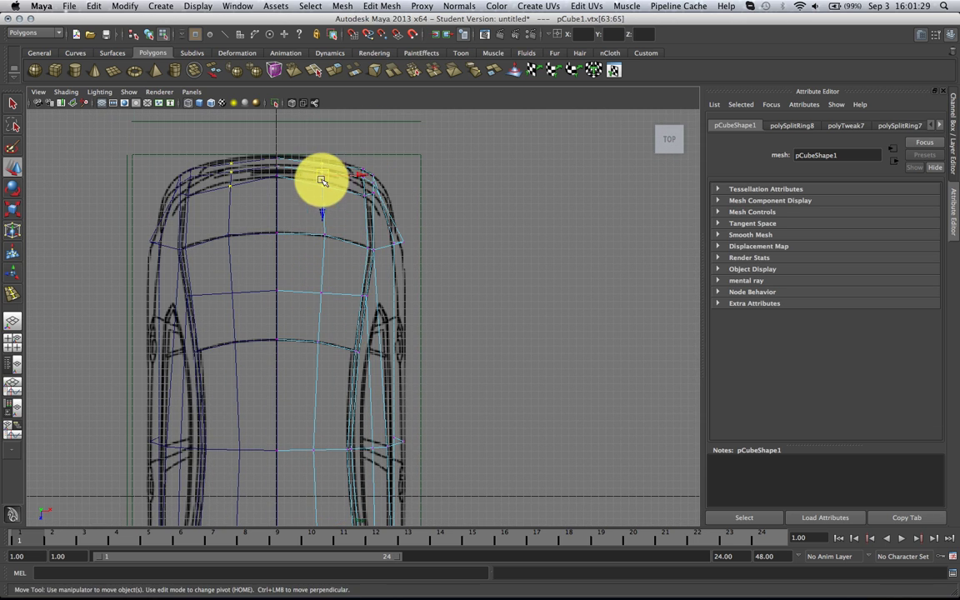
{"action": "left_click", "coordinate": [305, 201]}
Shade the body, pick the mid-height side vertex near the rear corner and move it inward to the body outline in the top view.
{"action": "key", "text": "space"}
{"action": "left_click_drag", "start_coordinate": [304, 202], "coordinate": [305, 165]}
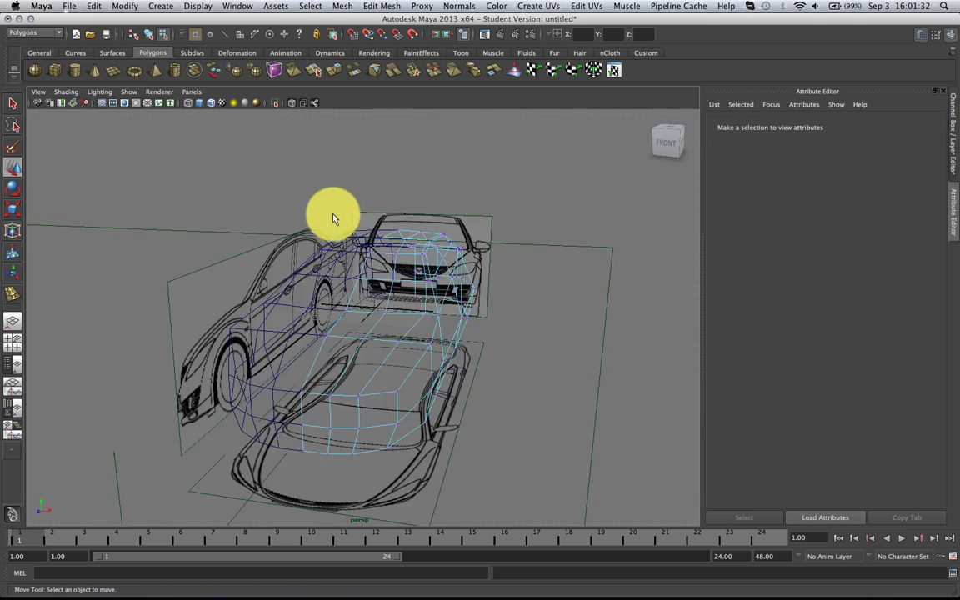
{"action": "key", "text": "5"}
{"action": "mouse_move", "coordinate": [440, 332]}
{"action": "left_mouse_down", "text": "alt"}
{"action": "mouse_move", "coordinate": [386, 304]}
{"action": "mouse_move", "coordinate": [316, 303]}
{"action": "mouse_move", "coordinate": [236, 322]}
{"action": "mouse_move", "coordinate": [375, 302]}
{"action": "mouse_move", "coordinate": [358, 298]}
{"action": "mouse_move", "coordinate": [332, 315]}
{"action": "mouse_move", "coordinate": [345, 300]}
{"action": "left_mouse_up", "text": "alt"}
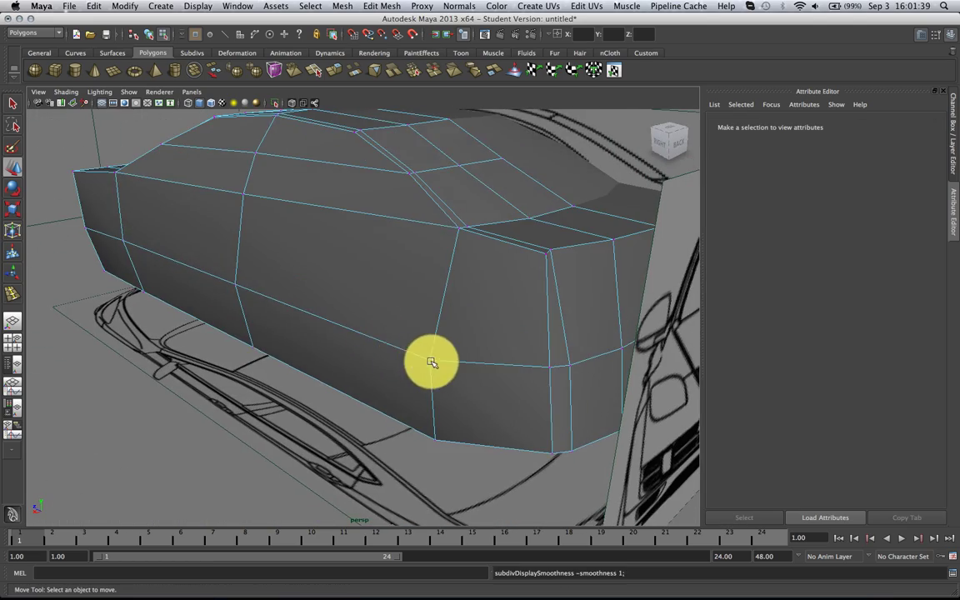
{"action": "left_click", "coordinate": [430, 360]}
{"action": "left_click_drag", "start_coordinate": [480, 380], "coordinate": [401, 429], "text": "alt"}
{"action": "key", "text": "space"}
{"action": "left_click_drag", "start_coordinate": [401, 379], "coordinate": [406, 272]}
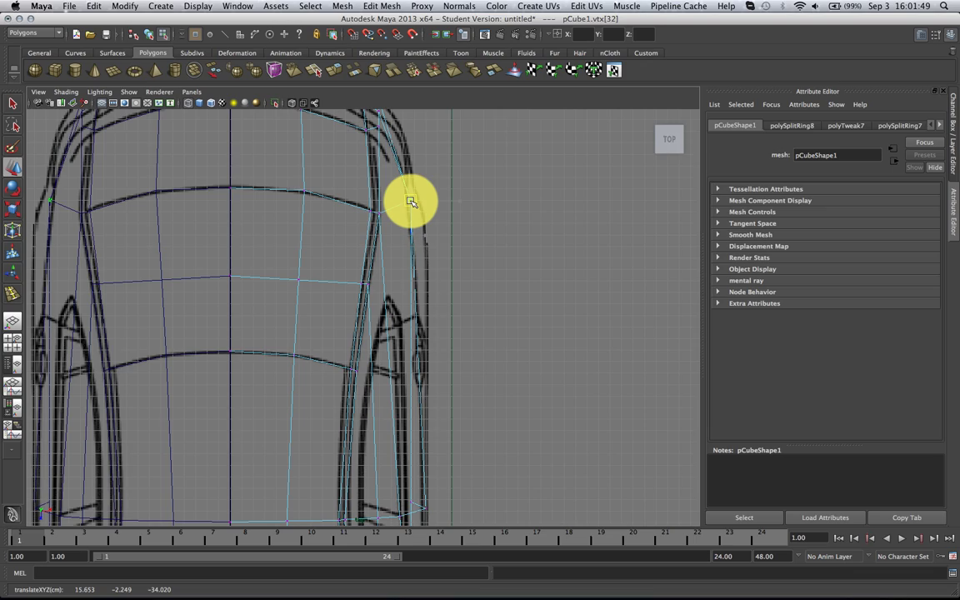
{"action": "left_click", "coordinate": [471, 202]}
Raise the upper nose vertices and shift them back to the hood's front tip in the side view.
{"action": "scroll", "coordinate": [475, 258], "scroll_direction": "down", "scroll_amount": 8}
{"action": "key", "text": "space"}
{"action": "left_click_drag", "start_coordinate": [480, 274], "coordinate": [371, 308]}
{"action": "scroll", "coordinate": [477, 262], "scroll_direction": "down", "scroll_amount": 5}
{"action": "key", "text": "space"}
{"action": "middle_click_drag", "start_coordinate": [386, 500], "coordinate": [373, 262], "text": "alt"}
{"action": "scroll", "coordinate": [372, 261], "scroll_direction": "up", "scroll_amount": 6}
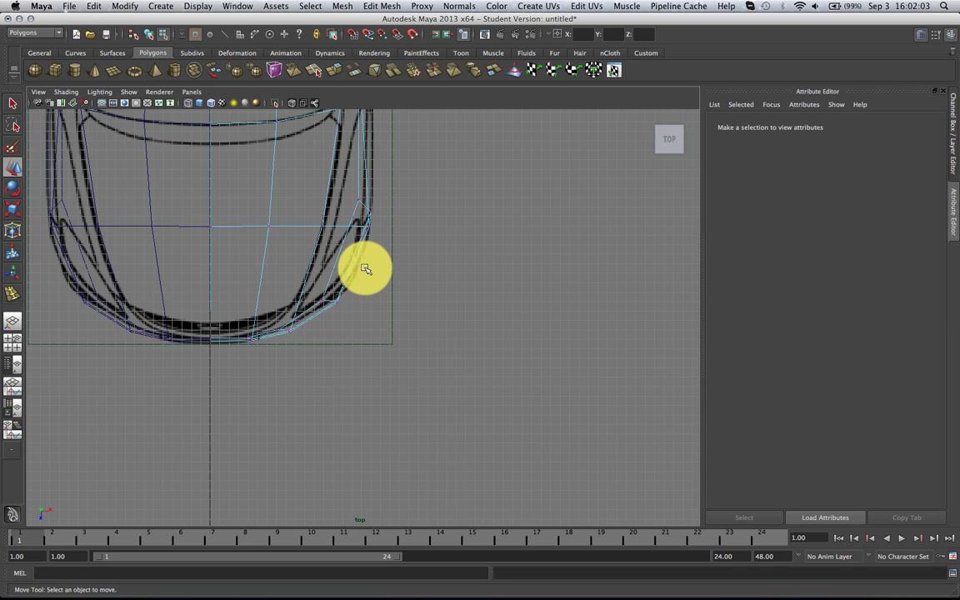
{"action": "key", "text": "space"}
{"action": "left_click_drag", "start_coordinate": [365, 269], "coordinate": [374, 271]}
{"action": "middle_click_drag", "start_coordinate": [256, 318], "coordinate": [368, 318], "text": "alt"}
{"action": "scroll", "coordinate": [369, 318], "scroll_direction": "up", "scroll_amount": 3}
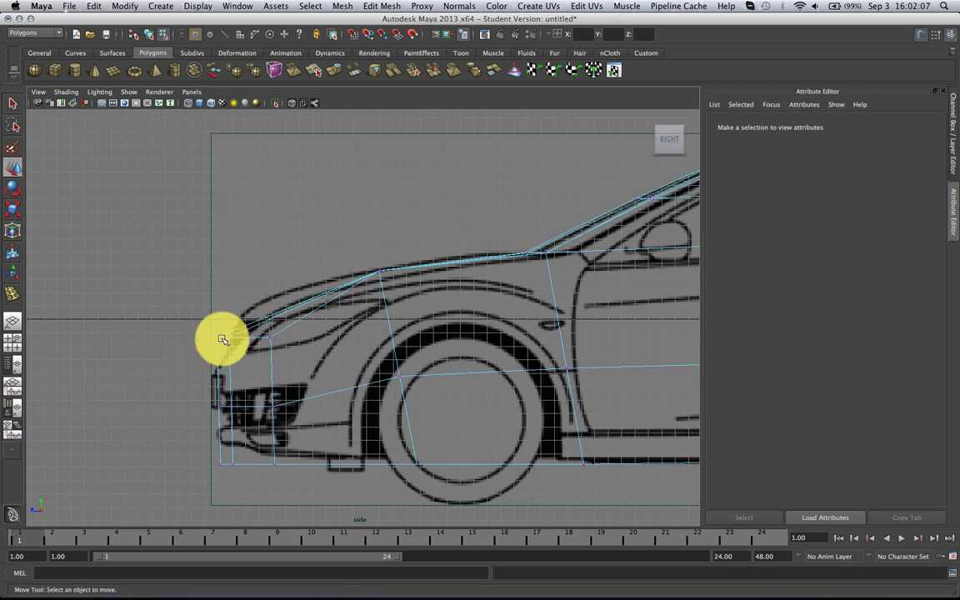
{"action": "left_click_drag", "start_coordinate": [221, 339], "coordinate": [265, 321]}
{"action": "left_click", "coordinate": [281, 325]}
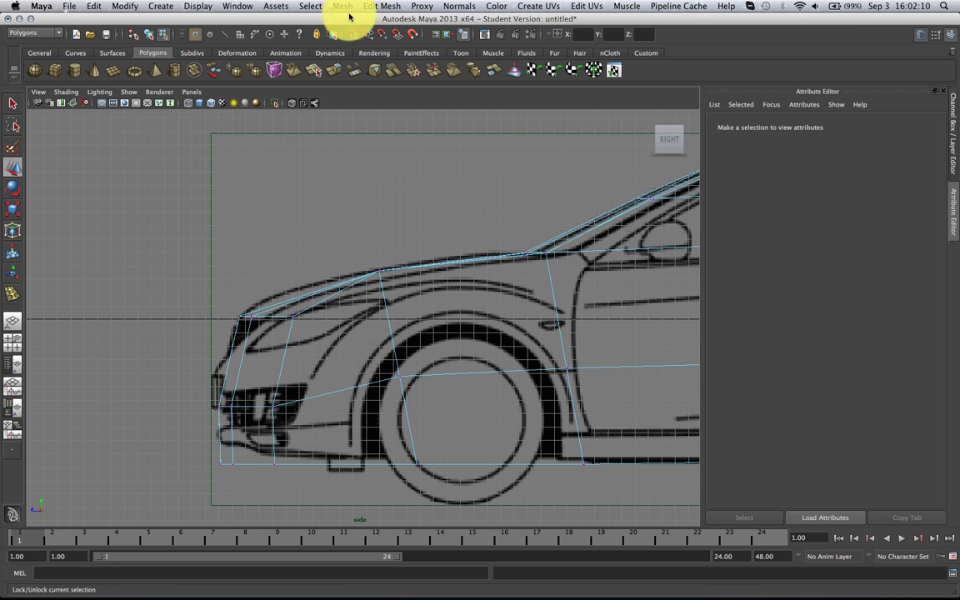
Insert a horizontal edge loop between the hood edge and the mid-body loop, and pull the front vertices forward to the bumper outline.
{"action": "left_click", "coordinate": [381, 6]}
{"action": "left_click", "coordinate": [409, 118]}
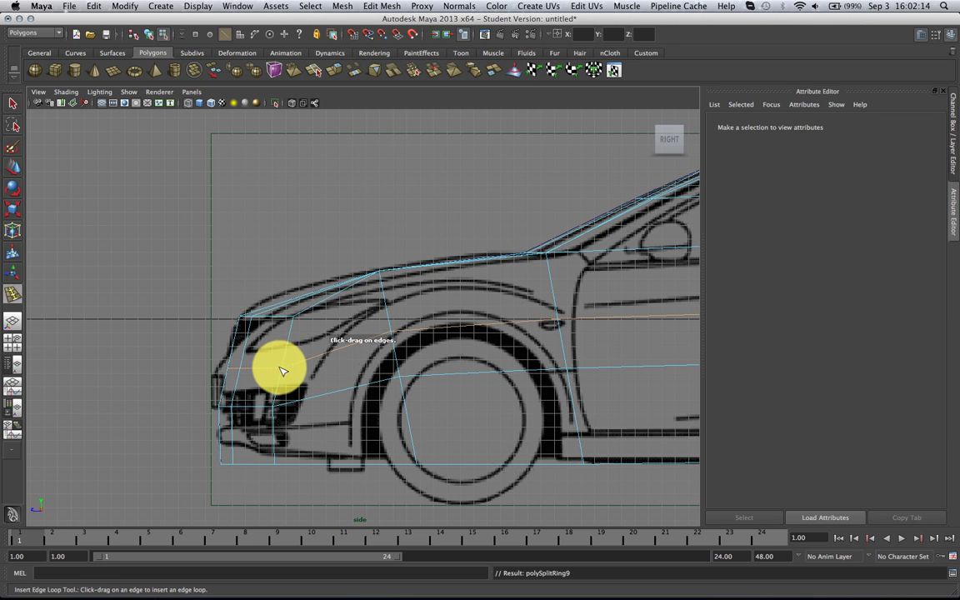
{"action": "key", "text": "w"}
{"action": "right_click_drag", "start_coordinate": [296, 365], "coordinate": [223, 362]}
{"action": "left_click_drag", "start_coordinate": [306, 383], "coordinate": [214, 357]}
{"action": "left_click_drag", "start_coordinate": [252, 368], "coordinate": [238, 369]}
{"action": "left_click_drag", "start_coordinate": [197, 402], "coordinate": [240, 408]}
Raise the bottom vertices at the front bumper, wheel and sill to the body's lower line in the side view.
{"action": "left_click_drag", "start_coordinate": [205, 448], "coordinate": [426, 481]}
{"action": "left_click_drag", "start_coordinate": [318, 463], "coordinate": [208, 444]}
{"action": "left_click_drag", "start_coordinate": [246, 457], "coordinate": [248, 451]}
{"action": "left_click_drag", "start_coordinate": [551, 447], "coordinate": [597, 472]}
{"action": "left_click_drag", "start_coordinate": [585, 464], "coordinate": [585, 463]}
{"action": "left_click", "coordinate": [490, 293]}
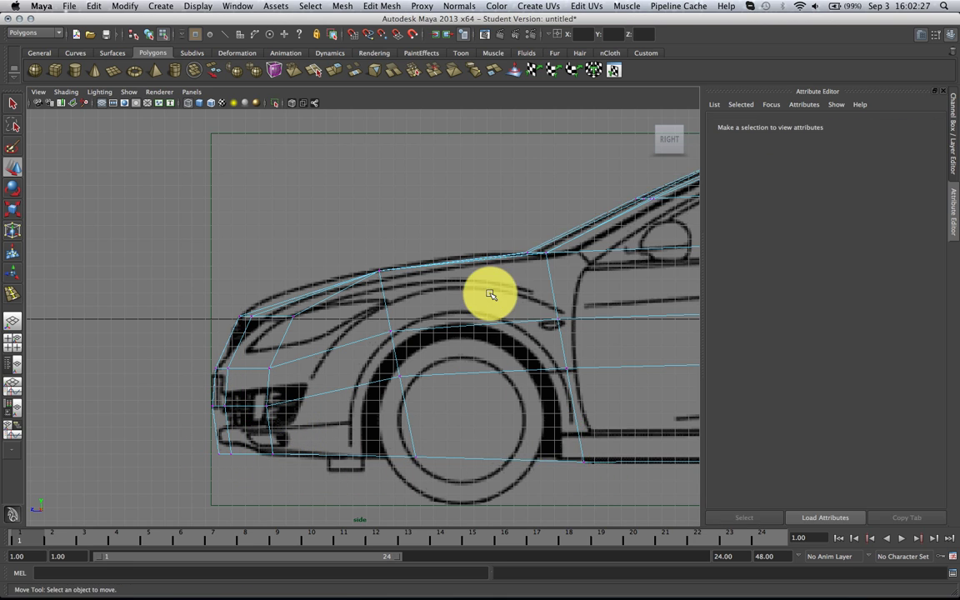
Compare the body with the references in perspective, and lower the hood-edge loop's vertex ahead of the front wheel's centre in the side view.
{"action": "scroll", "coordinate": [475, 308], "scroll_direction": "up", "scroll_amount": 3}
{"action": "scroll", "coordinate": [400, 327], "scroll_direction": "up", "scroll_amount": 3}
{"action": "key", "text": "space"}
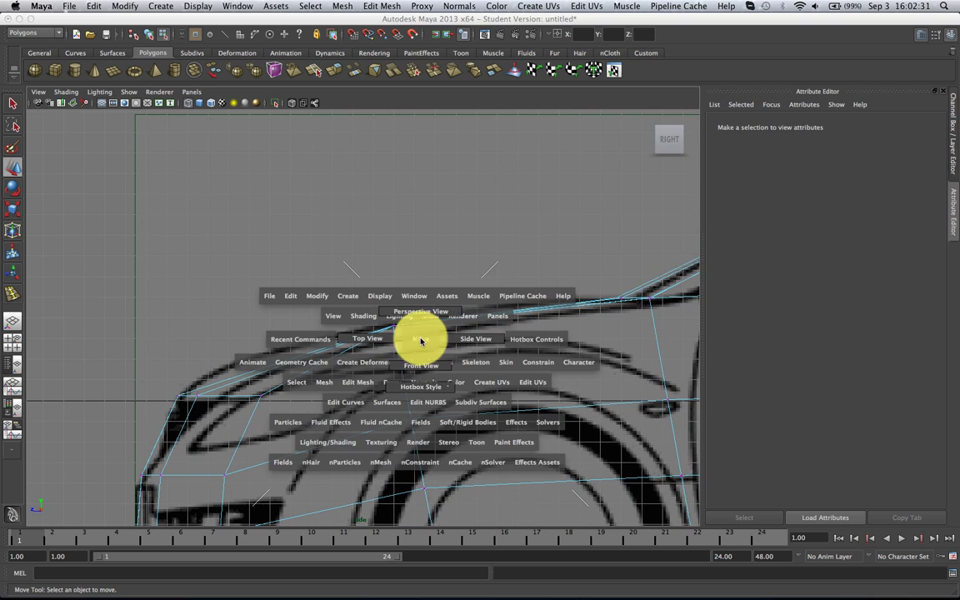
{"action": "left_click_drag", "start_coordinate": [421, 340], "coordinate": [421, 312]}
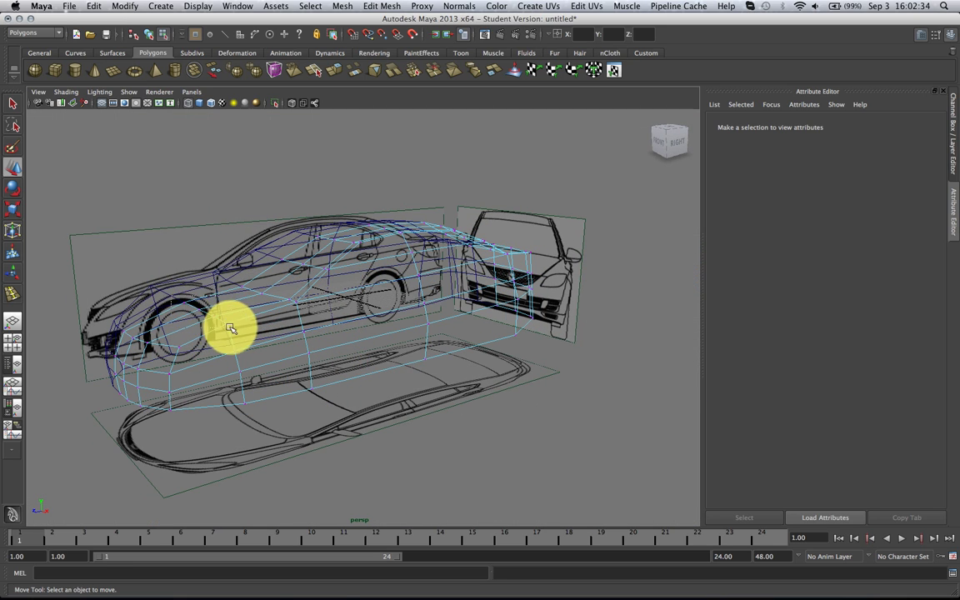
{"action": "key", "text": "space"}
{"action": "left_click_drag", "start_coordinate": [242, 326], "coordinate": [416, 369]}
{"action": "left_click", "coordinate": [408, 334]}
{"action": "left_click", "coordinate": [408, 330]}
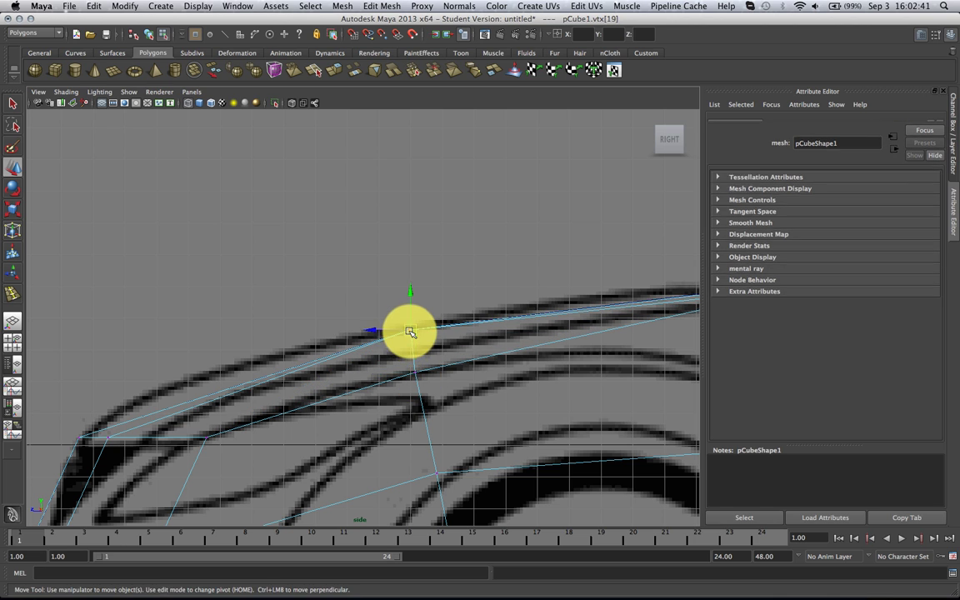
{"action": "left_click_drag", "start_coordinate": [407, 329], "coordinate": [407, 344]}
{"action": "left_click", "coordinate": [363, 308]}
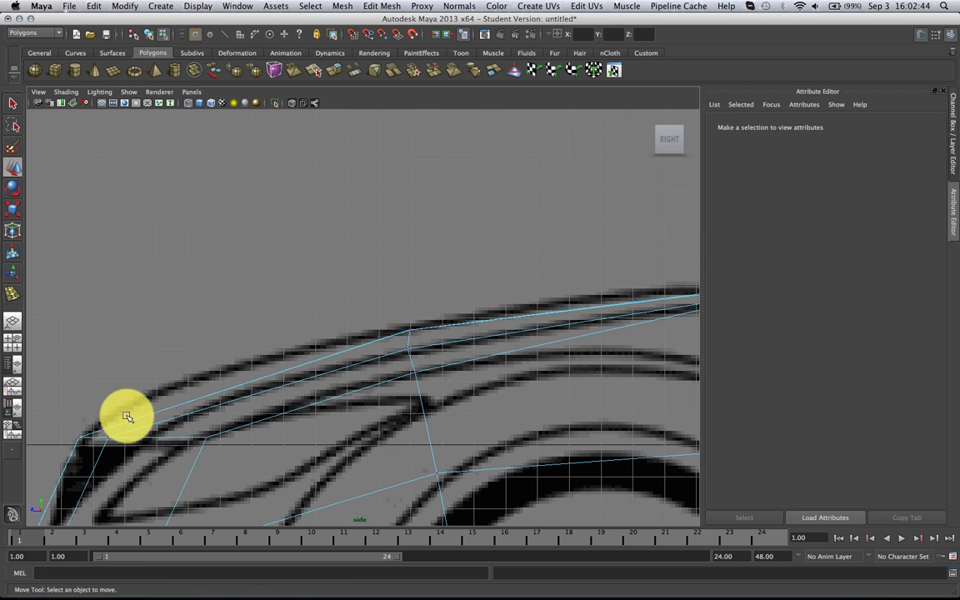
Move the hood-edge loop's front vertex back to the headlight's upper line in the side view.
{"action": "left_click", "coordinate": [108, 436]}
{"action": "left_click_drag", "start_coordinate": [108, 436], "coordinate": [142, 442]}
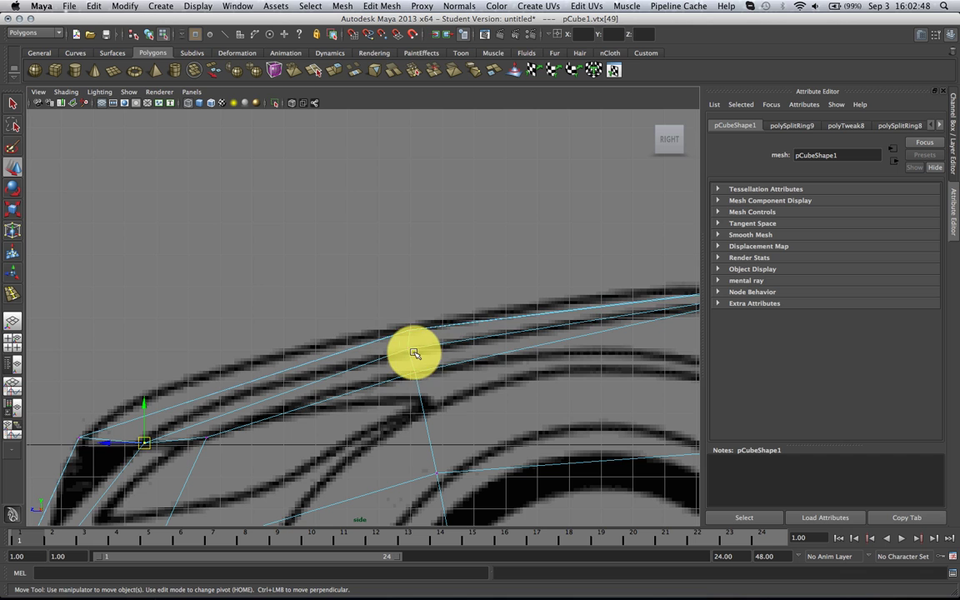
{"action": "left_click", "coordinate": [413, 352]}
{"action": "scroll", "coordinate": [454, 359], "scroll_direction": "down", "scroll_amount": 2}
{"action": "middle_click_drag", "start_coordinate": [486, 366], "coordinate": [267, 372], "text": "alt"}
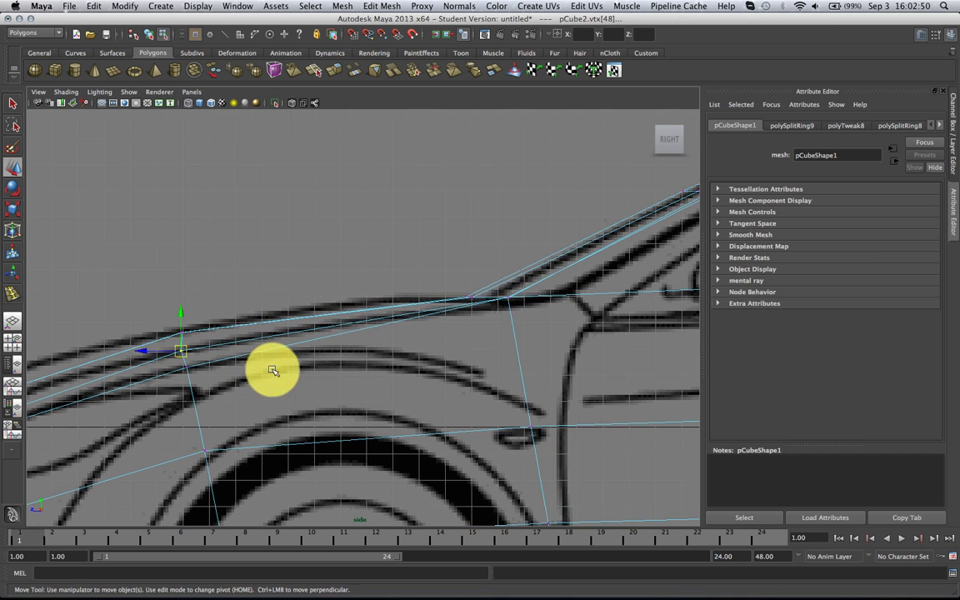
Try to shift the hood-edge vertex at the windshield base in the side view, and undo the move.
{"action": "left_click", "coordinate": [510, 301]}
{"action": "key", "text": "ctrl+z"}
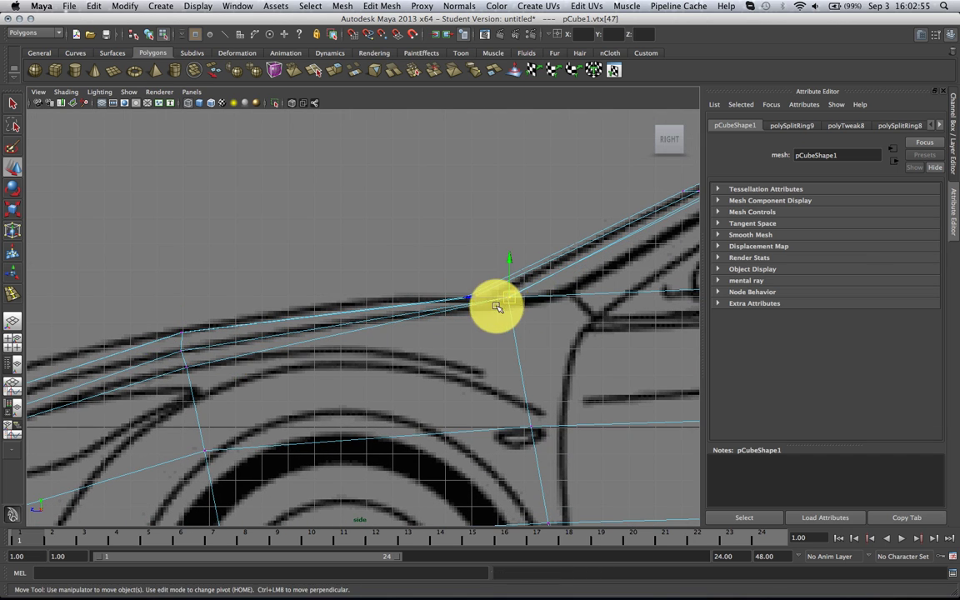
{"action": "mouse_move", "coordinate": [509, 299]}
{"action": "left_mouse_down"}
{"action": "mouse_move", "coordinate": [518, 321]}
{"action": "mouse_move", "coordinate": [519, 306]}
{"action": "mouse_move", "coordinate": [526, 316]}
{"action": "mouse_move", "coordinate": [542, 302]}
{"action": "mouse_move", "coordinate": [513, 301]}
{"action": "left_mouse_up"}
{"action": "key", "text": "ctrl+z"}
{"action": "left_click", "coordinate": [507, 300]}
{"action": "left_click", "coordinate": [451, 267]}
Move the vertices behind the front wheel back onto the front door's seam in the side view.
{"action": "scroll", "coordinate": [451, 267], "scroll_direction": "down", "scroll_amount": 6}
{"action": "middle_click_drag", "start_coordinate": [467, 351], "coordinate": [467, 313], "text": "alt"}
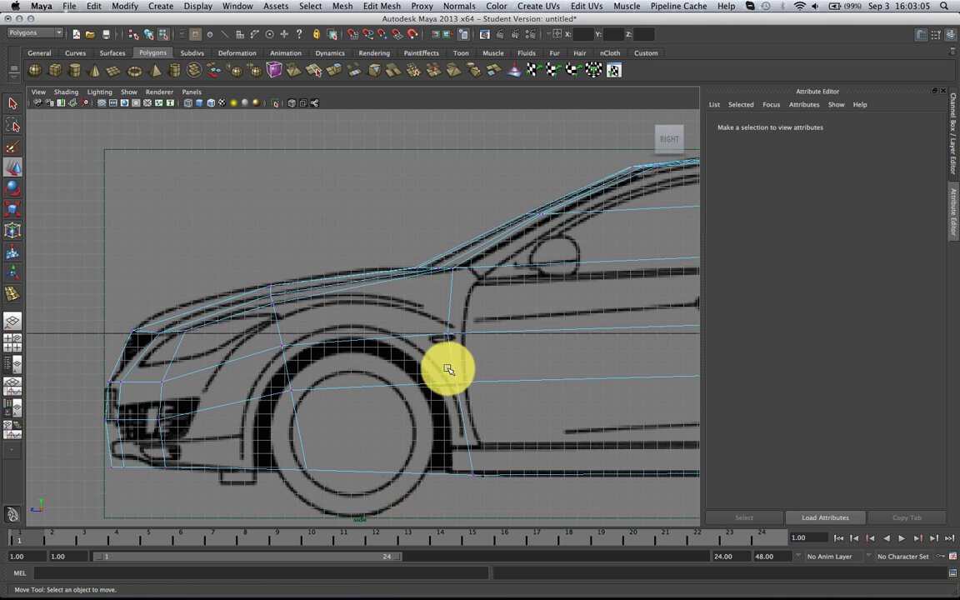
{"action": "left_click_drag", "start_coordinate": [449, 370], "coordinate": [465, 396]}
{"action": "left_click_drag", "start_coordinate": [456, 385], "coordinate": [465, 385]}
{"action": "left_click_drag", "start_coordinate": [457, 338], "coordinate": [443, 326]}
{"action": "left_click_drag", "start_coordinate": [448, 334], "coordinate": [460, 334]}
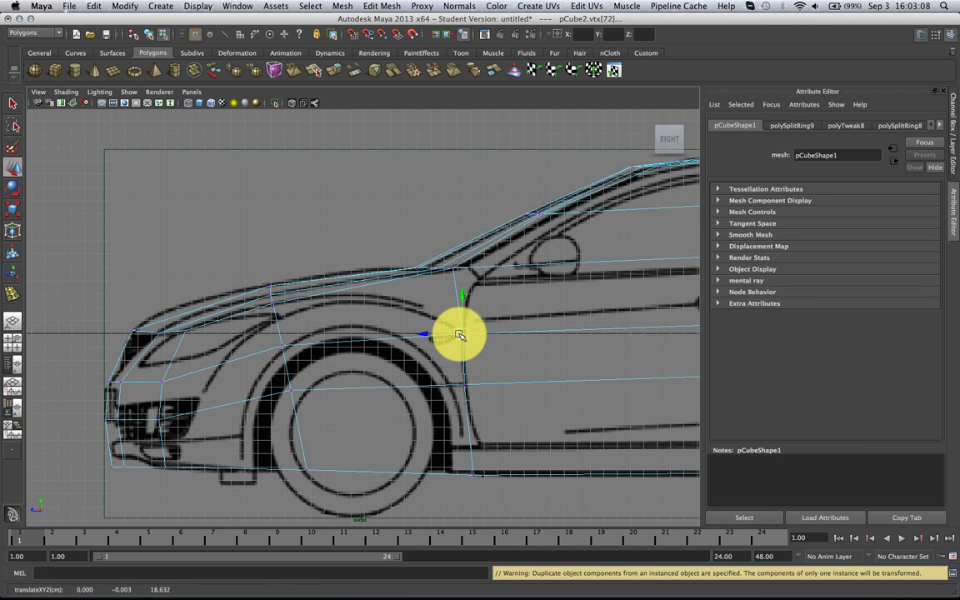
{"action": "left_click", "coordinate": [400, 366]}
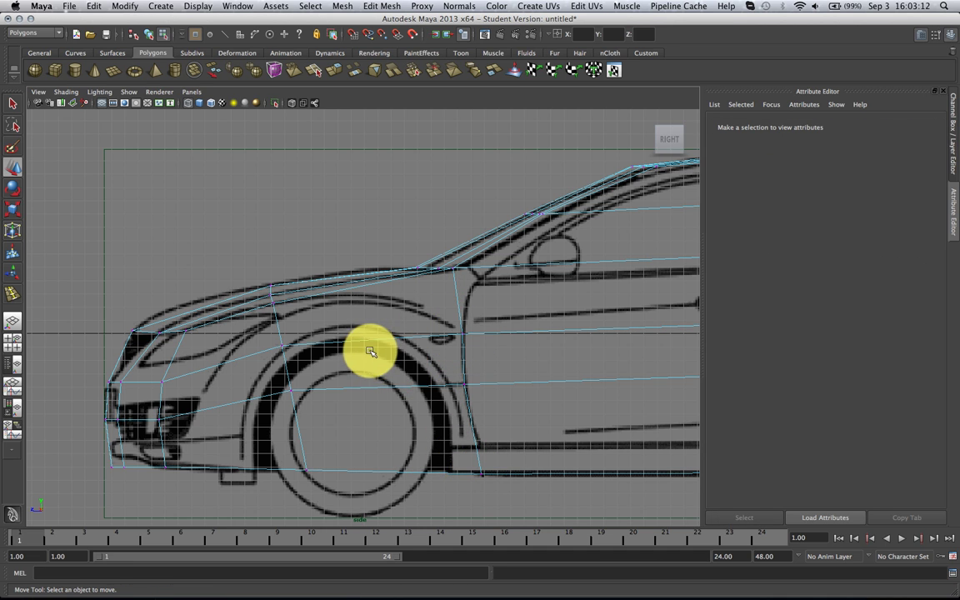
Insert a vertical edge loop between the front bumper and the wheel loop, and move its upper vertices onto the hood outline.
{"action": "scroll", "coordinate": [370, 351], "scroll_direction": "up", "scroll_amount": 5}
{"action": "left_click", "coordinate": [381, 7]}
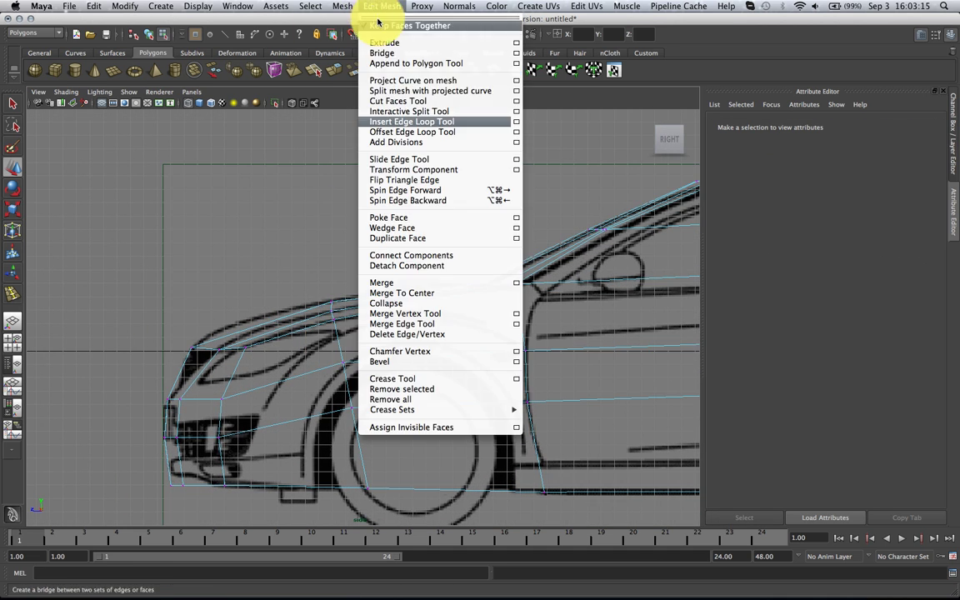
{"action": "left_click", "coordinate": [416, 121]}
{"action": "left_click", "coordinate": [276, 328]}
{"action": "key", "text": "w"}
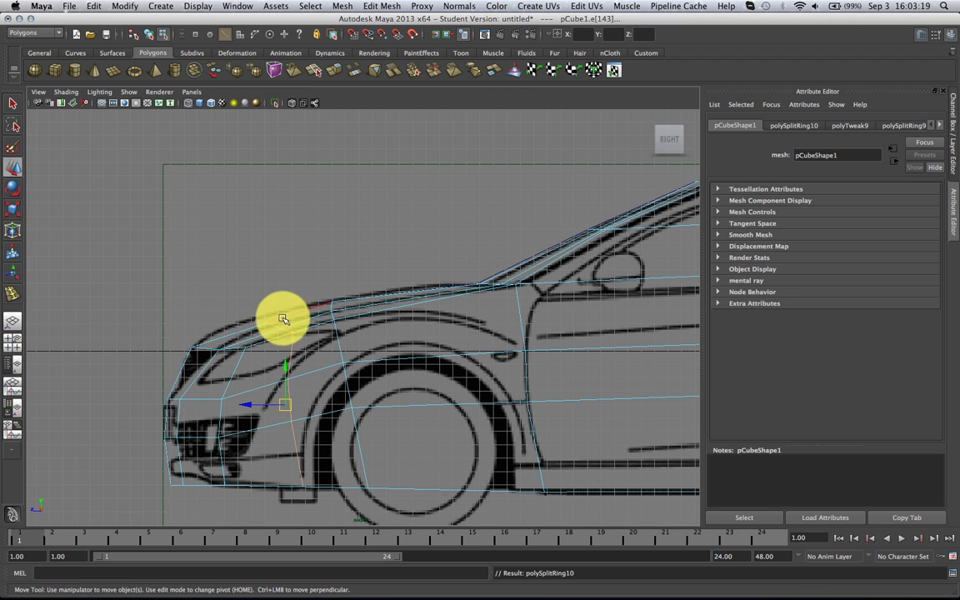
{"action": "right_click_drag", "start_coordinate": [283, 318], "coordinate": [254, 315]}
{"action": "left_click_drag", "start_coordinate": [253, 312], "coordinate": [276, 328]}
{"action": "left_click_drag", "start_coordinate": [267, 324], "coordinate": [254, 318]}
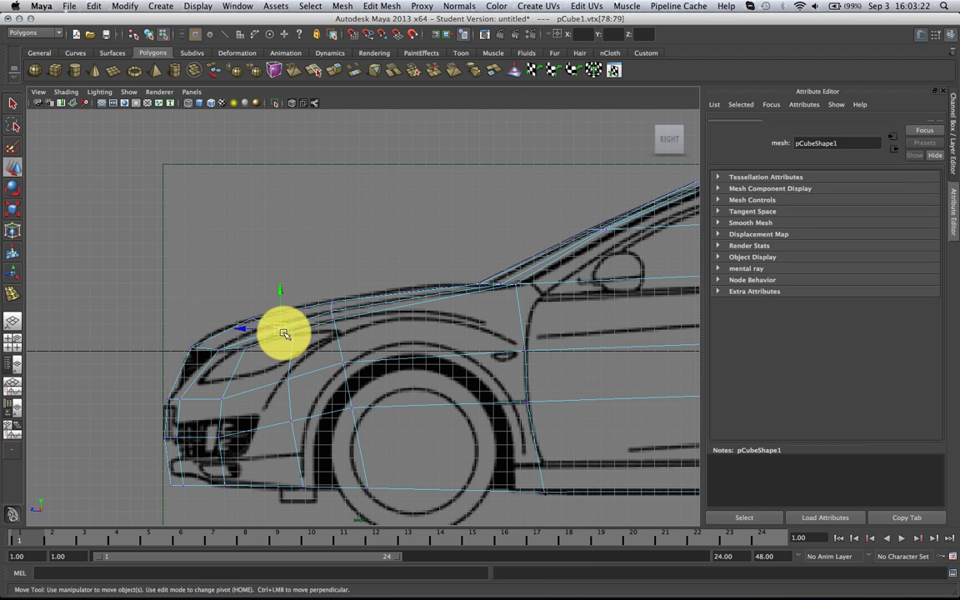
{"action": "left_click", "coordinate": [268, 326]}
{"action": "left_click", "coordinate": [305, 356]}
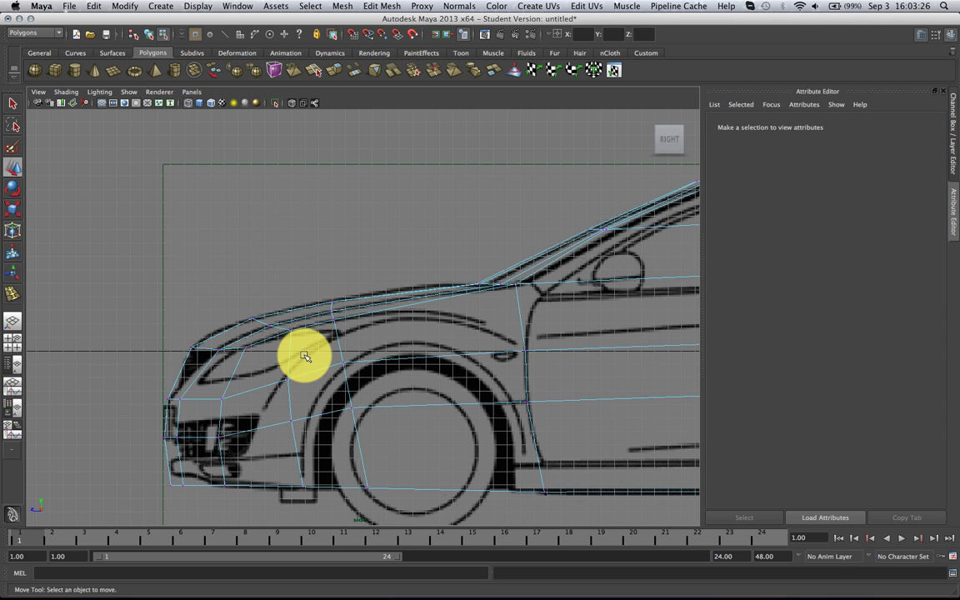
Raise the fender vertices to the line behind the headlight, and move the bumper-side vertices back to the bumper seam.
{"action": "left_click", "coordinate": [350, 366]}
{"action": "left_click", "coordinate": [287, 379]}
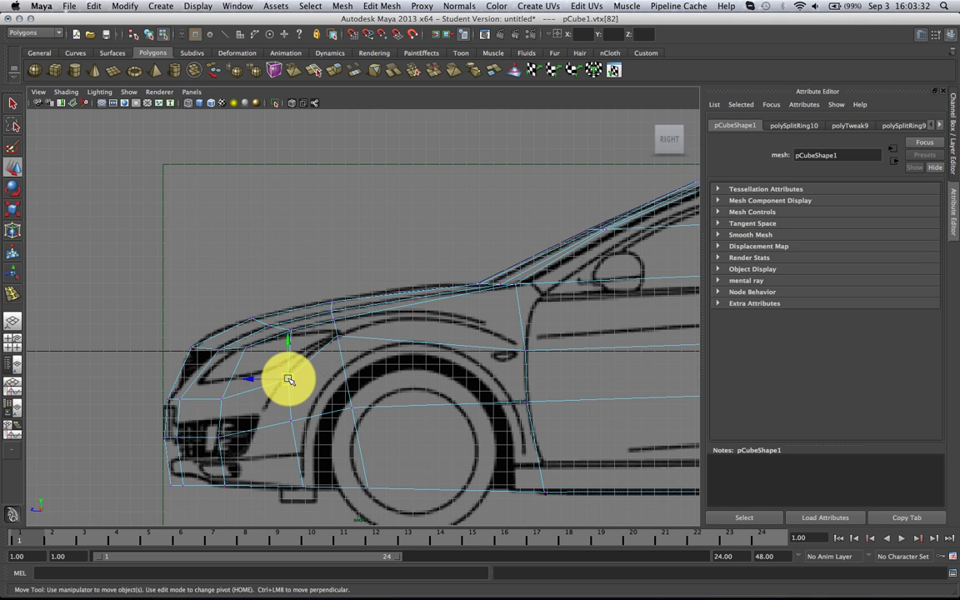
{"action": "left_click", "coordinate": [223, 397]}
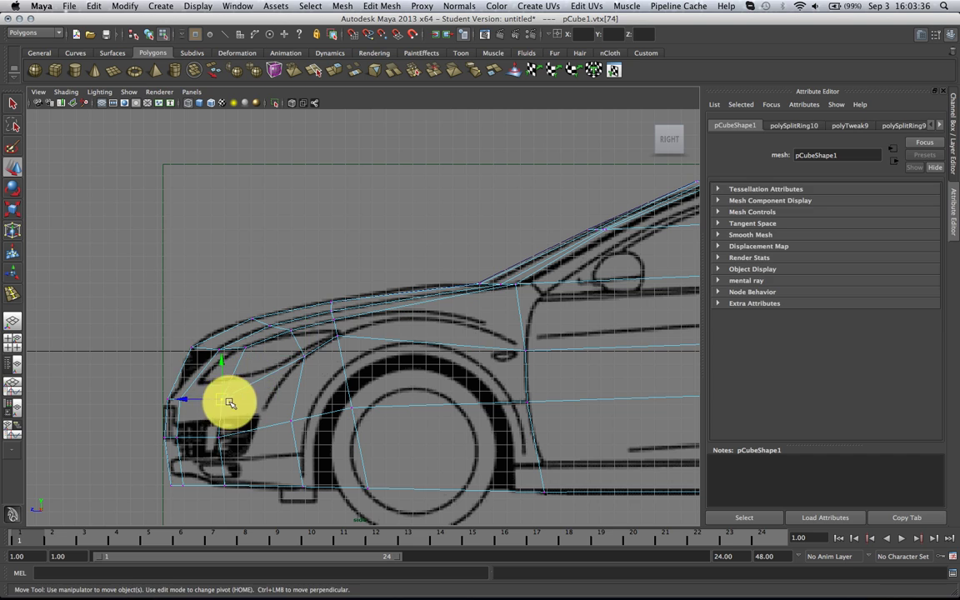
{"action": "left_click_drag", "start_coordinate": [224, 401], "coordinate": [270, 399]}
{"action": "left_click_drag", "start_coordinate": [207, 430], "coordinate": [249, 492]}
{"action": "left_click_drag", "start_coordinate": [187, 460], "coordinate": [189, 460]}
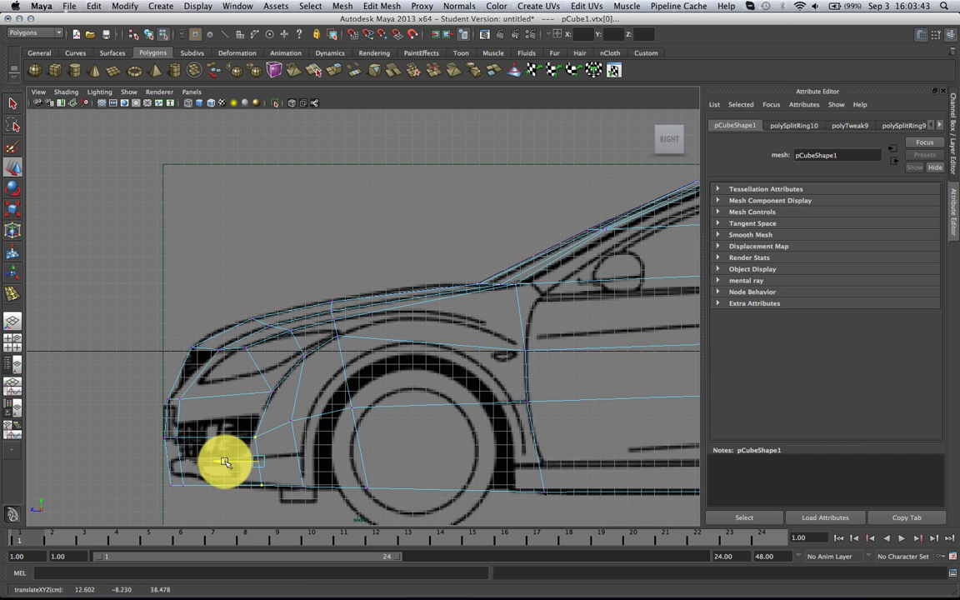
Insert a vertical edge loop above the rear half of the front wheel, and fit its top vertices to the hood outline.
{"action": "left_click", "coordinate": [377, 6]}
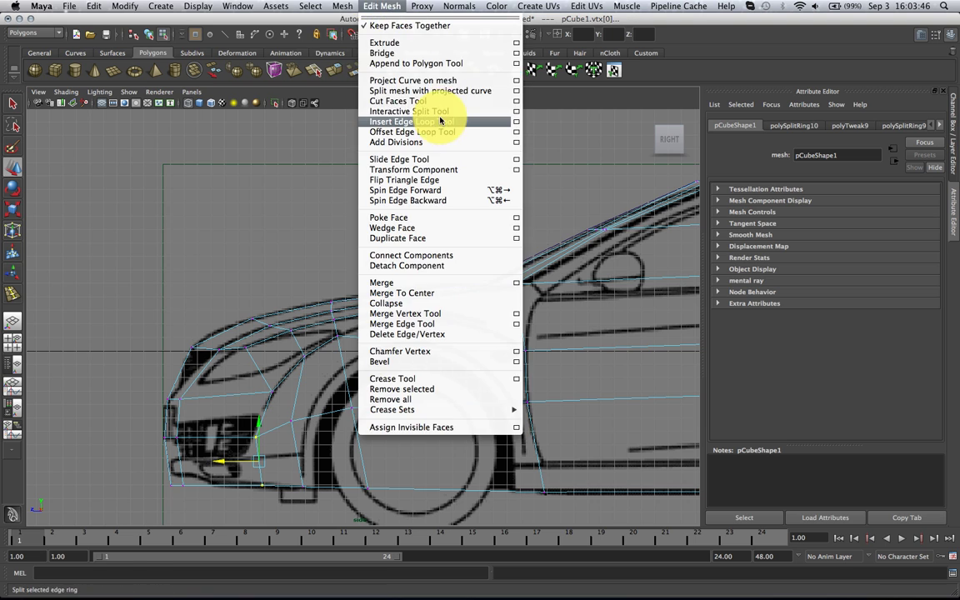
{"action": "left_click", "coordinate": [439, 124]}
{"action": "left_click_drag", "start_coordinate": [423, 301], "coordinate": [426, 301]}
{"action": "key", "text": "w"}
{"action": "right_click_drag", "start_coordinate": [434, 290], "coordinate": [406, 290]}
{"action": "scroll", "coordinate": [421, 279], "scroll_direction": "up", "scroll_amount": 4}
{"action": "left_click", "coordinate": [458, 262]}
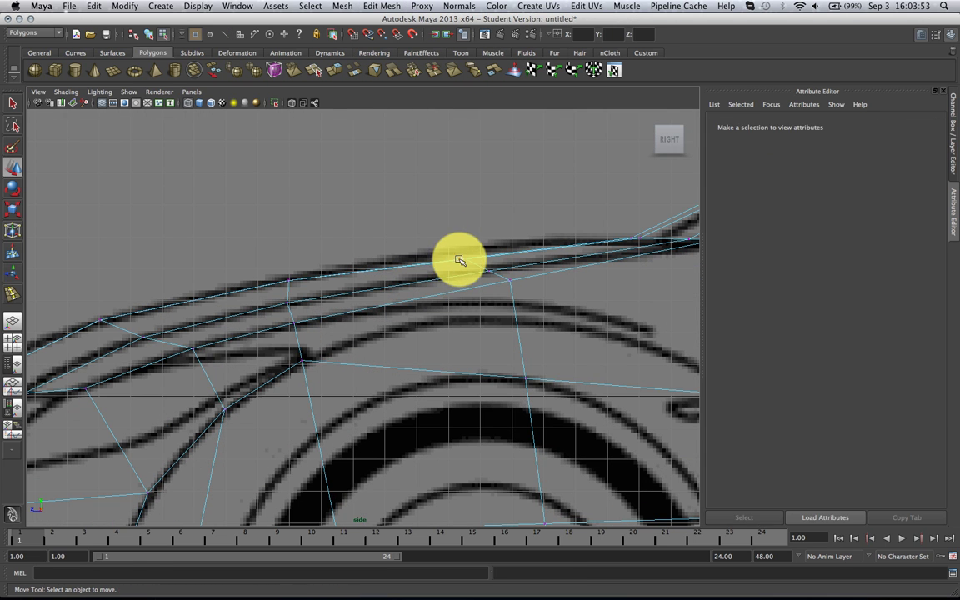
{"action": "left_click", "coordinate": [461, 252]}
{"action": "left_click", "coordinate": [460, 250]}
{"action": "left_click", "coordinate": [466, 263]}
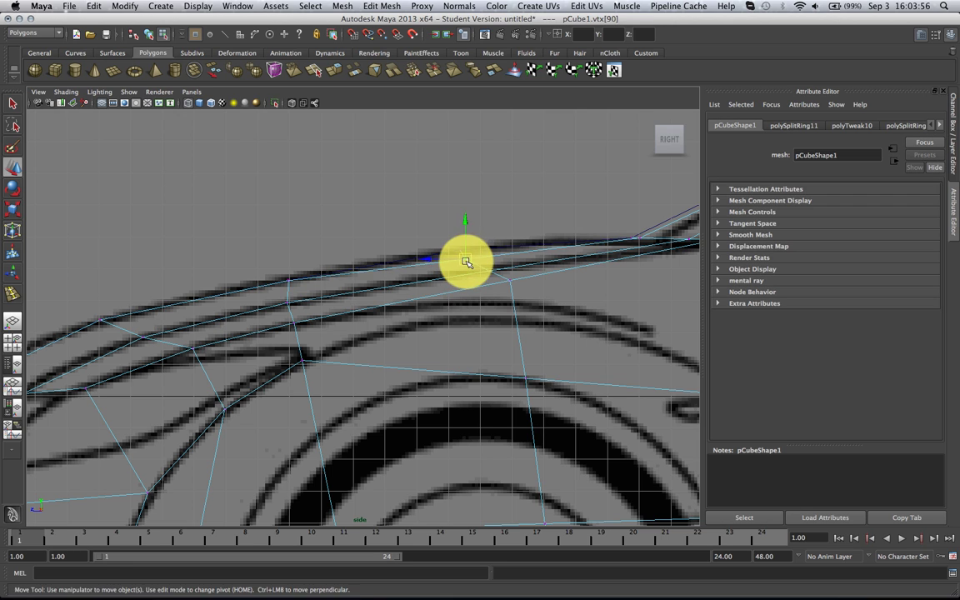
Move the new loop's side vertices onto the hood-edge and fender crease lines above the front wheel.
{"action": "left_click", "coordinate": [491, 271]}
{"action": "left_click_drag", "start_coordinate": [500, 269], "coordinate": [526, 297]}
{"action": "right_click_drag", "start_coordinate": [547, 313], "coordinate": [242, 312]}
{"action": "middle_click_drag", "start_coordinate": [527, 368], "coordinate": [471, 301], "text": "alt"}
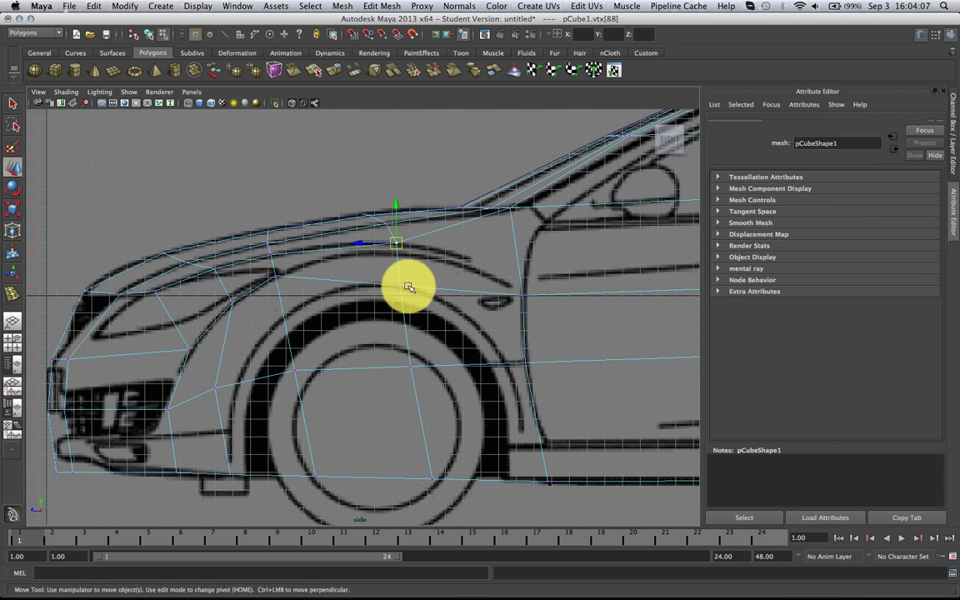
{"action": "left_click_drag", "start_coordinate": [401, 287], "coordinate": [398, 260]}
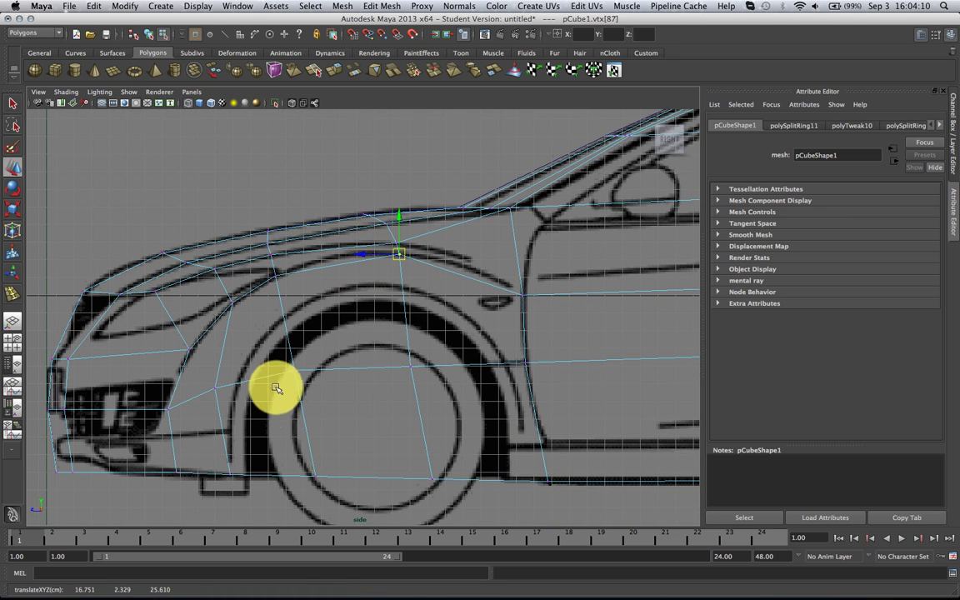
Move the lower side vertices ahead of and above the front wheel onto the wheel arch outline.
{"action": "left_click", "coordinate": [230, 473]}
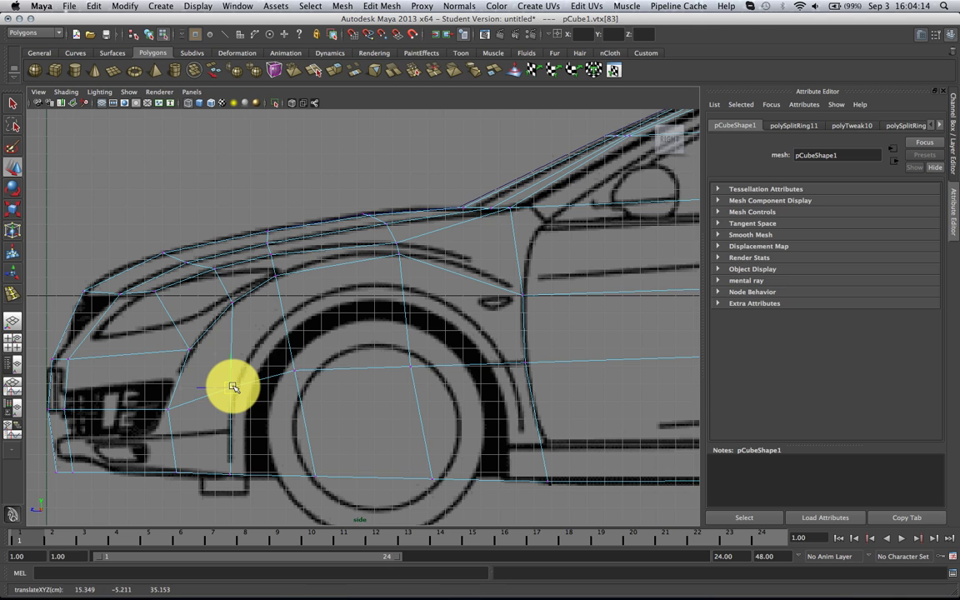
{"action": "left_click", "coordinate": [286, 331]}
{"action": "left_click", "coordinate": [410, 368]}
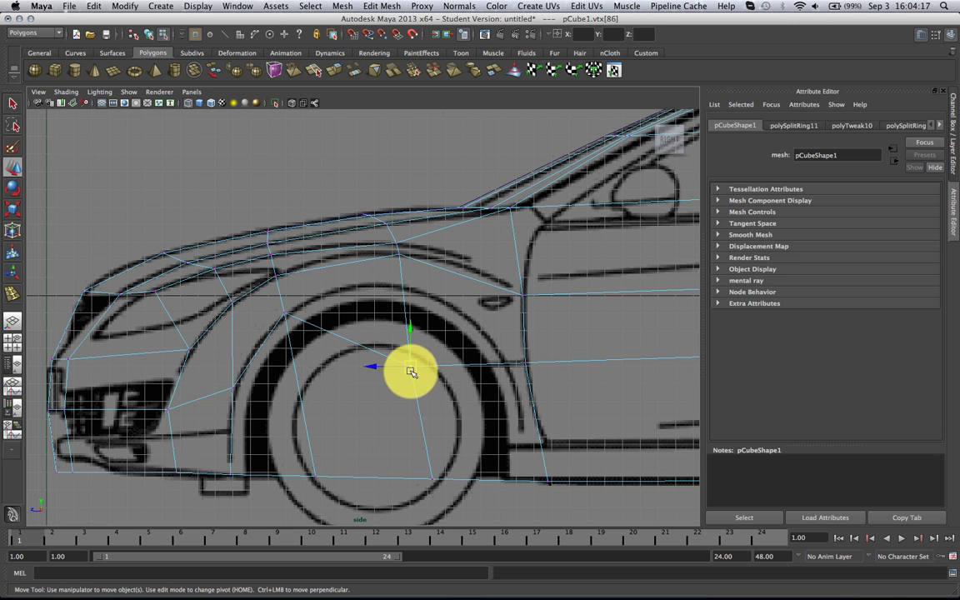
{"action": "left_click_drag", "start_coordinate": [411, 368], "coordinate": [403, 284]}
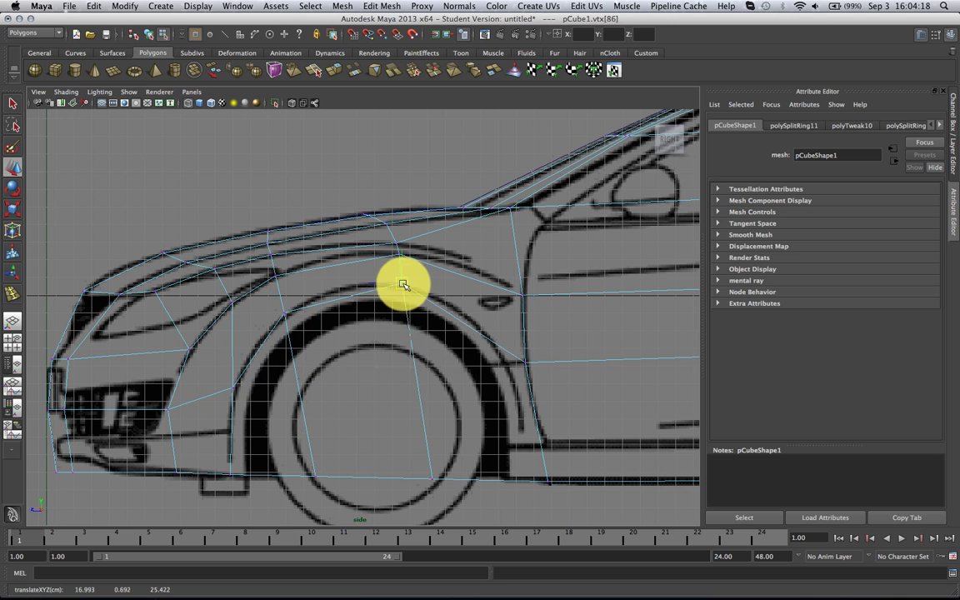
Insert a vertical edge loop between the wheel and the front door seam, and fit its vertices to the fender crease and wheel arch.
{"action": "left_click", "coordinate": [381, 6]}
{"action": "left_click", "coordinate": [421, 123]}
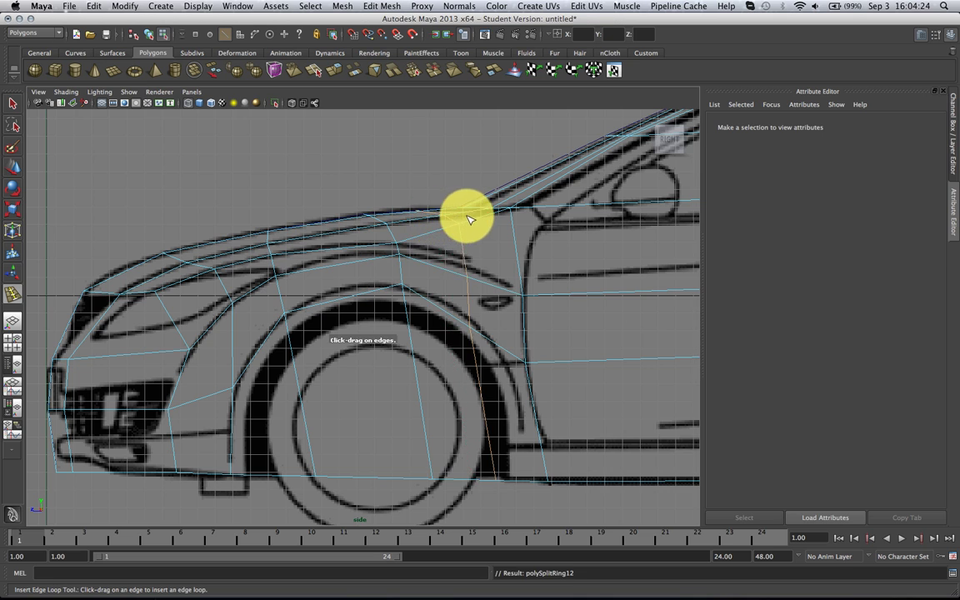
{"action": "key", "text": "w"}
{"action": "right_click_drag", "start_coordinate": [469, 280], "coordinate": [422, 278]}
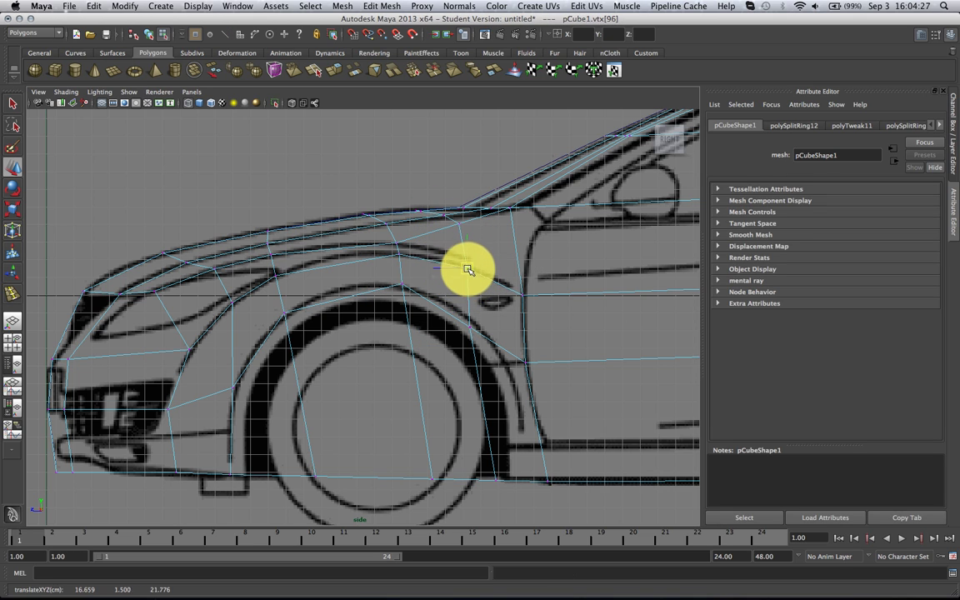
{"action": "left_click", "coordinate": [460, 225]}
{"action": "left_click", "coordinate": [445, 217]}
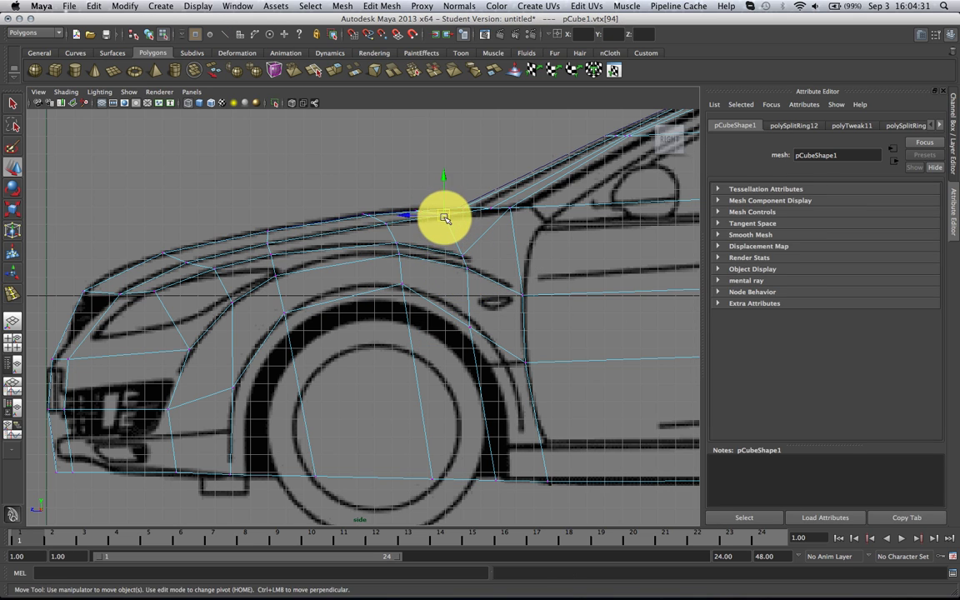
{"action": "left_click", "coordinate": [468, 281]}
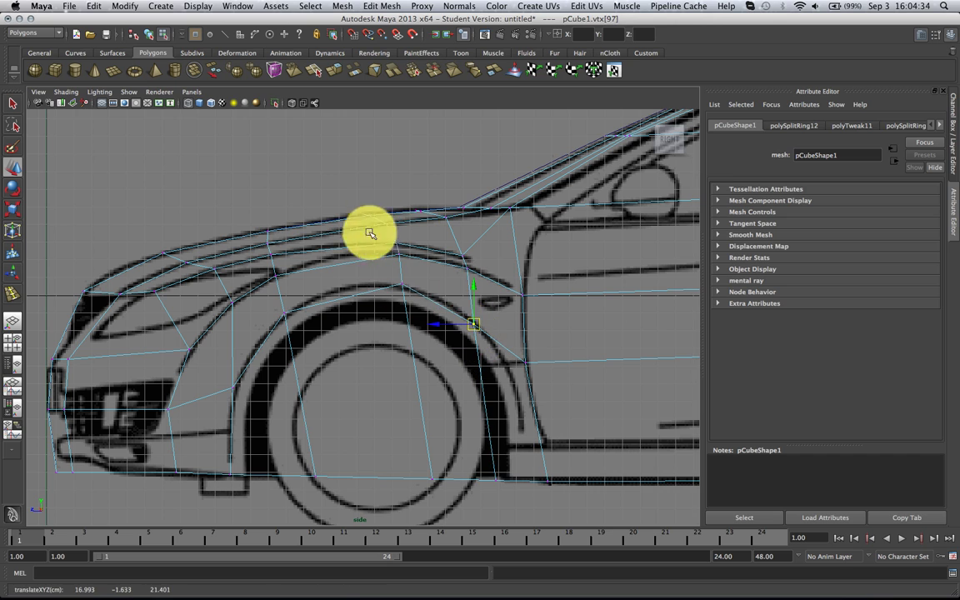
Shift the wheel loop's arch, fender and hood vertices forward over the front wheel's centre.
{"action": "left_click", "coordinate": [405, 287]}
{"action": "left_click", "coordinate": [380, 287]}
{"action": "left_click_drag", "start_coordinate": [408, 253], "coordinate": [384, 250]}
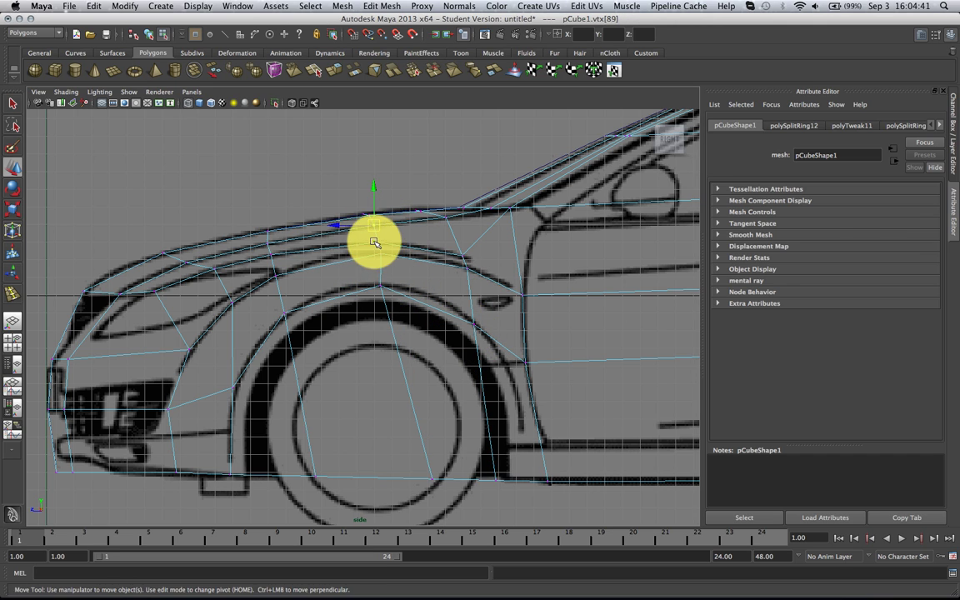
Refine the rear arch vertex and the fender crease vertices of the newest loop behind the front wheel.
{"action": "left_click", "coordinate": [473, 330]}
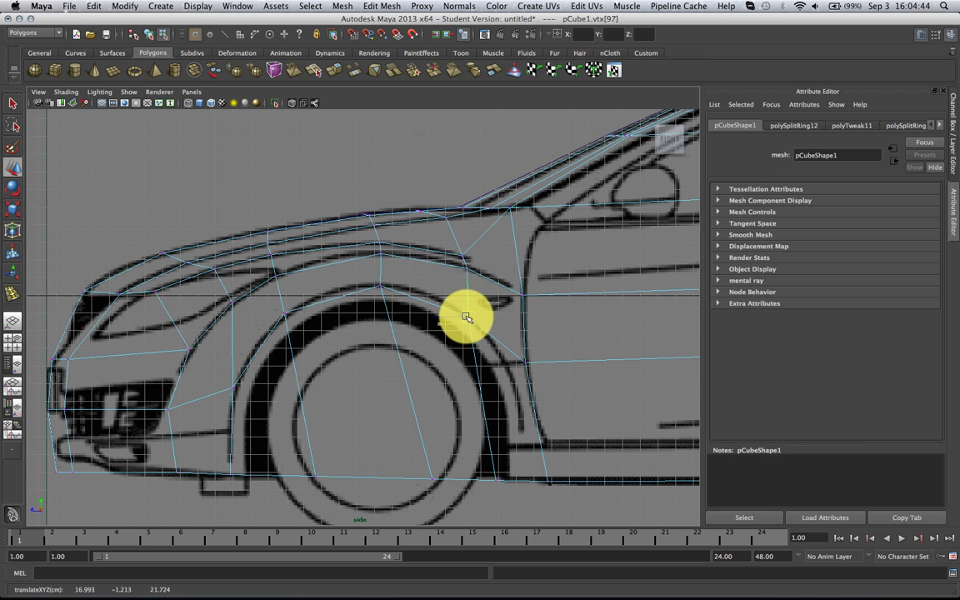
{"action": "left_click_drag", "start_coordinate": [466, 316], "coordinate": [467, 316]}
{"action": "left_click_drag", "start_coordinate": [480, 274], "coordinate": [458, 249]}
{"action": "left_click_drag", "start_coordinate": [465, 262], "coordinate": [461, 260]}
{"action": "left_click", "coordinate": [486, 298]}
Adjust the mid-body and sill vertices at the front door seam to the side reference.
{"action": "scroll", "coordinate": [476, 309], "scroll_direction": "down", "scroll_amount": 2}
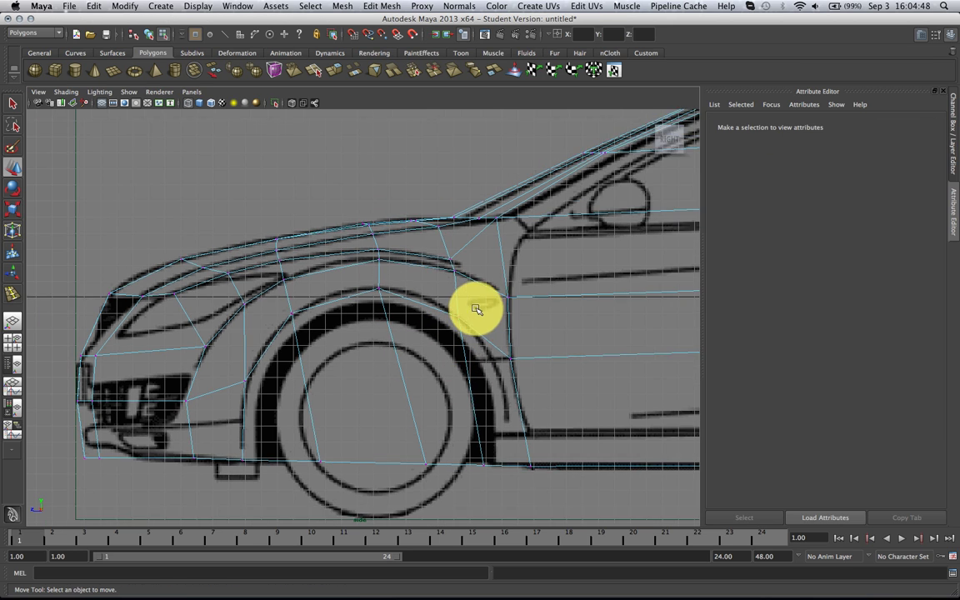
{"action": "scroll", "coordinate": [476, 309], "scroll_direction": "down", "scroll_amount": 2}
{"action": "left_click", "coordinate": [471, 350]}
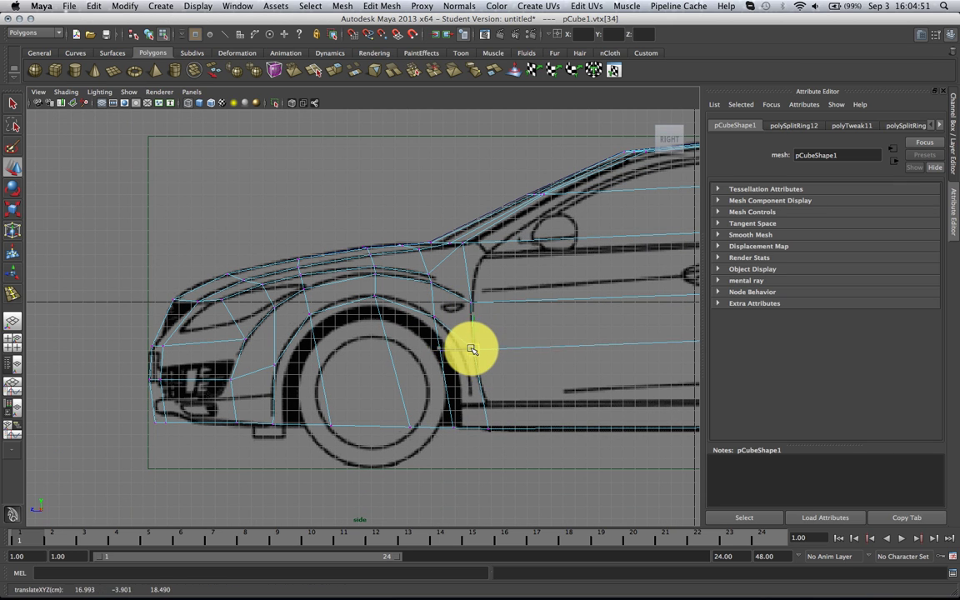
{"action": "left_click", "coordinate": [491, 342]}
{"action": "scroll", "coordinate": [493, 342], "scroll_direction": "down", "scroll_amount": 2}
{"action": "left_click", "coordinate": [450, 393]}
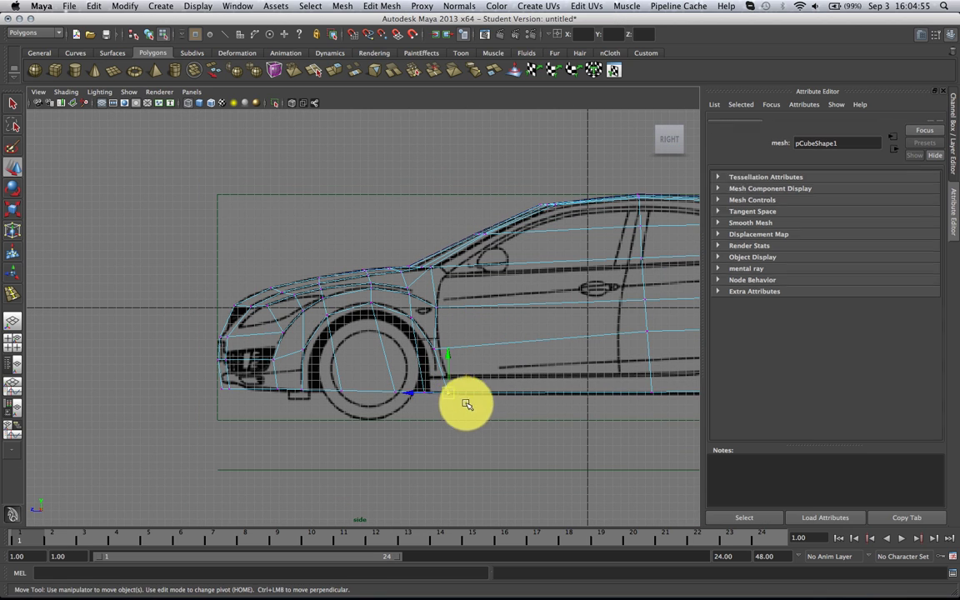
Preview the smoothed body in perspective, return it to the unsmoothed display, and compare the mesh with the front reference.
{"action": "key", "text": "space"}
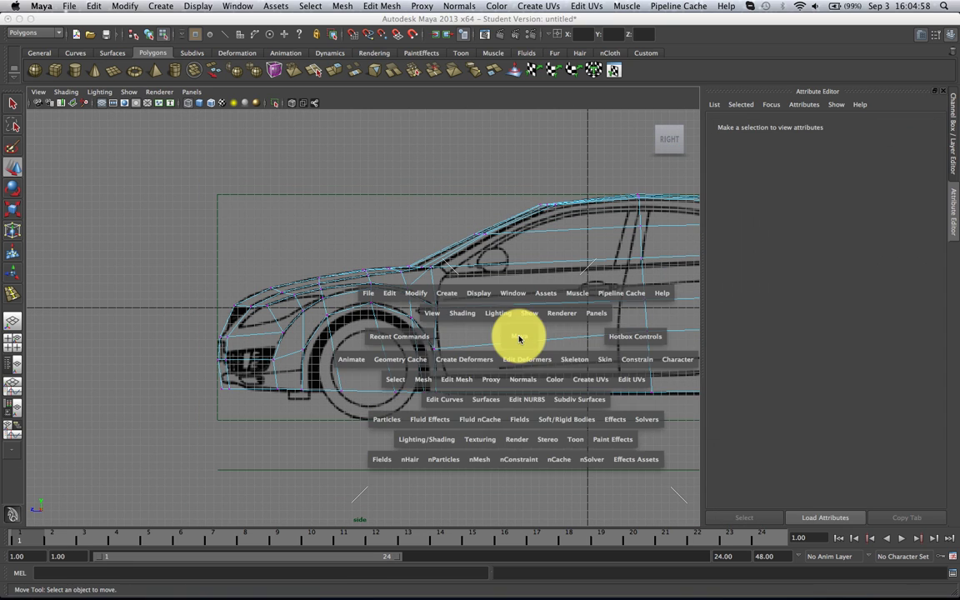
{"action": "left_click_drag", "start_coordinate": [514, 332], "coordinate": [450, 342]}
{"action": "scroll", "coordinate": [409, 330], "scroll_direction": "up", "scroll_amount": 5}
{"action": "key", "text": "3"}
{"action": "scroll", "coordinate": [402, 326], "scroll_direction": "down", "scroll_amount": 4}
{"action": "key", "text": "1"}
{"action": "key", "text": "space"}
{"action": "scroll", "coordinate": [467, 364], "scroll_direction": "down", "scroll_amount": 3}
{"action": "scroll", "coordinate": [475, 320], "scroll_direction": "down", "scroll_amount": 2}
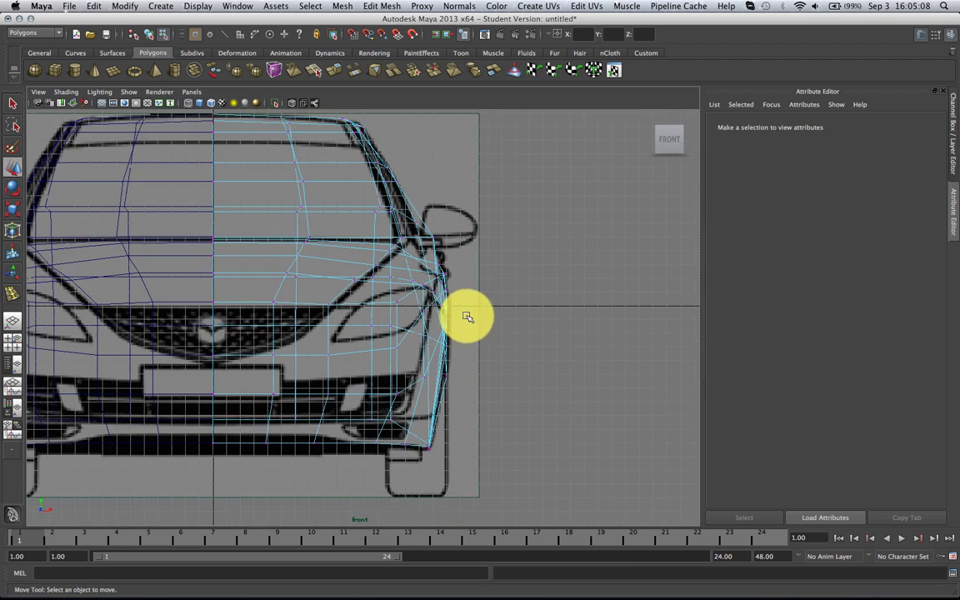
{"action": "scroll", "coordinate": [467, 318], "scroll_direction": "up", "scroll_amount": 5}
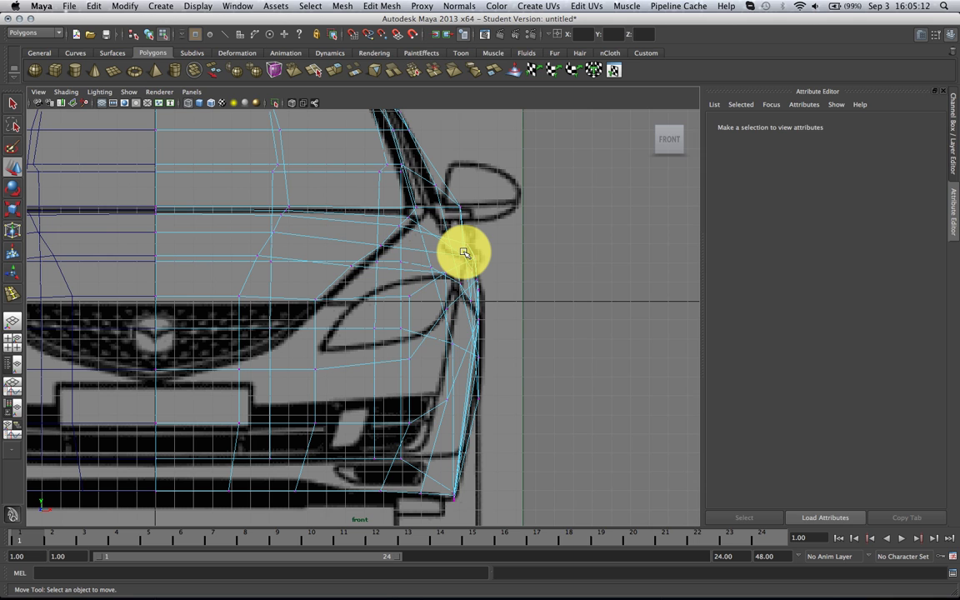
Examine the front fender in shaded perspective and locate the edge beside the wheel arch against the front reference.
{"action": "key", "text": "space"}
{"action": "mouse_move", "coordinate": [463, 252]}
{"action": "left_mouse_down"}
{"action": "mouse_move", "coordinate": [465, 234]}
{"action": "mouse_move", "coordinate": [463, 277]}
{"action": "left_mouse_up"}
{"action": "key", "text": "5"}
{"action": "scroll", "coordinate": [412, 331], "scroll_direction": "up", "scroll_amount": 4}
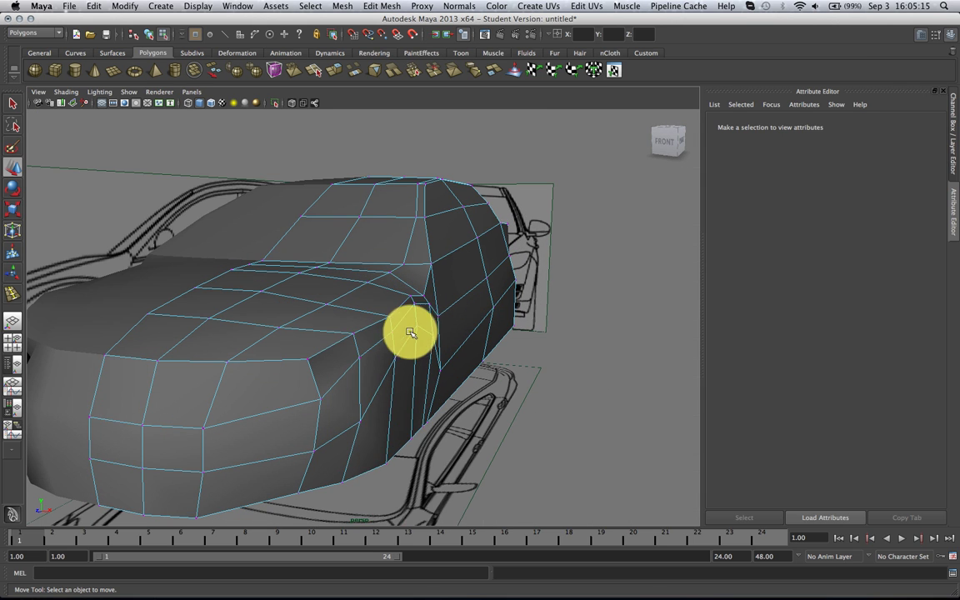
{"action": "right_click_drag", "start_coordinate": [410, 330], "coordinate": [414, 311]}
{"action": "left_click_drag", "start_coordinate": [415, 327], "coordinate": [399, 326], "text": "alt"}
{"action": "left_click", "coordinate": [370, 315]}
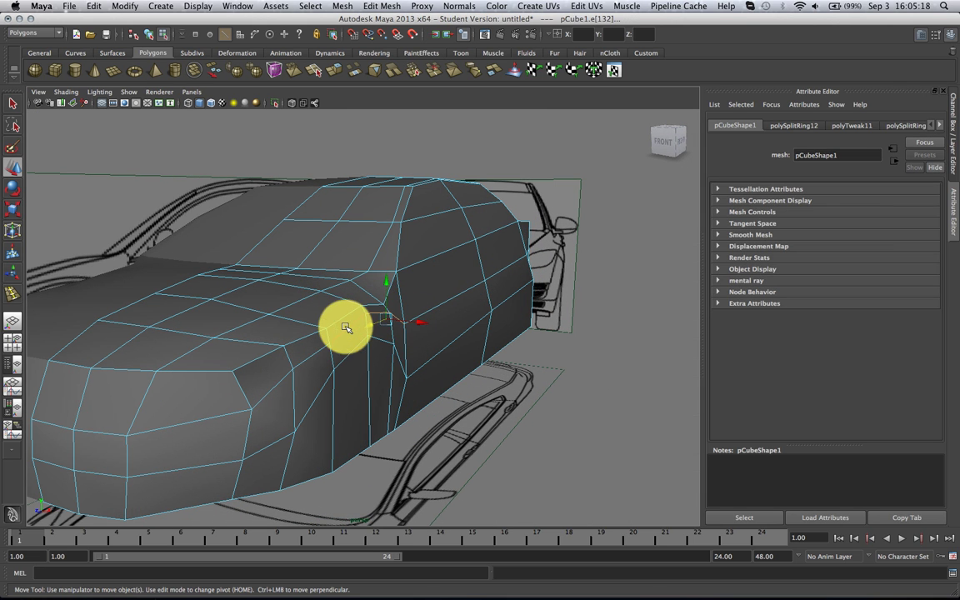
{"action": "key", "text": "space"}
{"action": "key", "text": "4"}
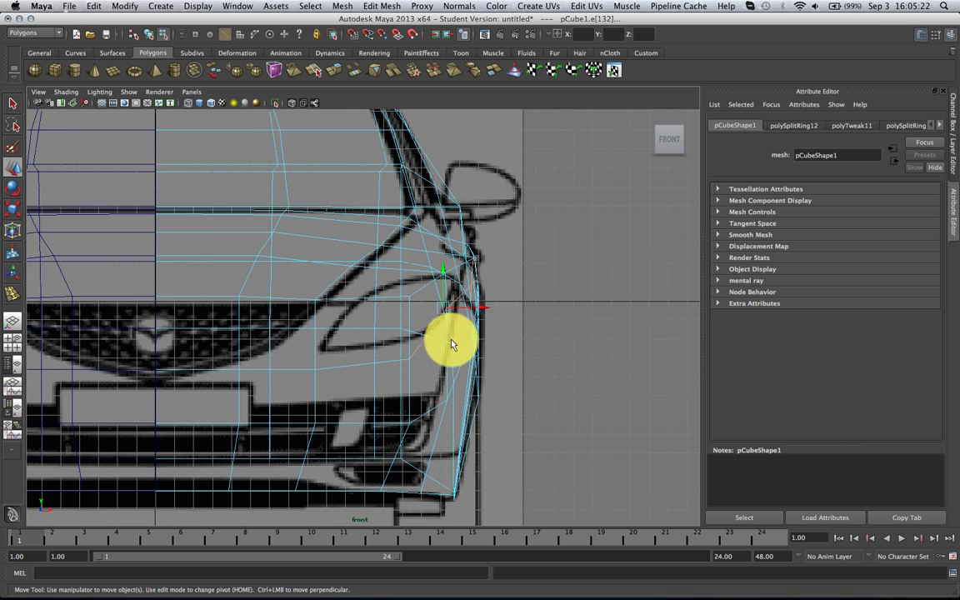
Adjust the fender vertices between the headlight's outer edge and the mirror base to the front reference's body outline.
{"action": "right_click_drag", "start_coordinate": [417, 342], "coordinate": [400, 338]}
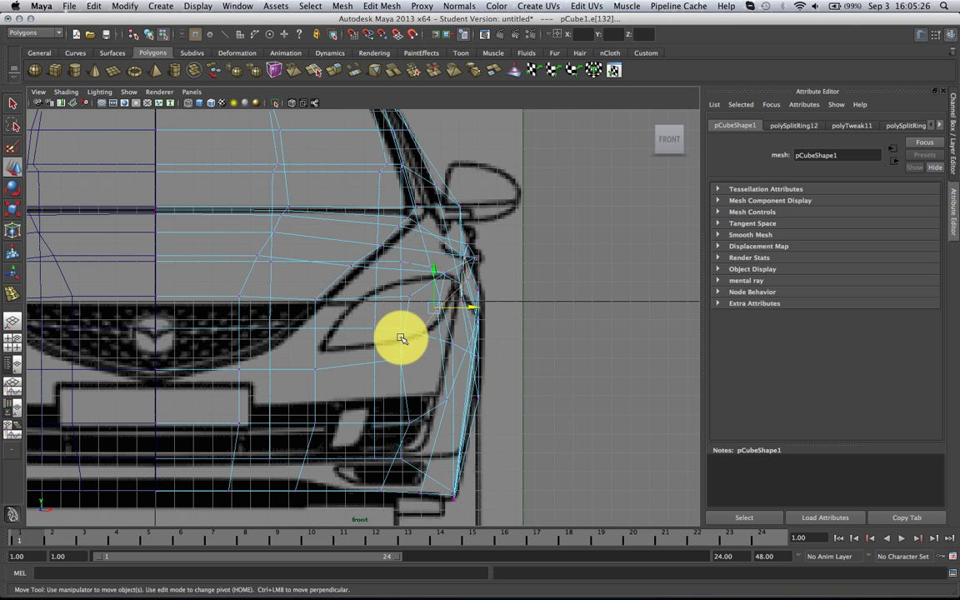
{"action": "left_click_drag", "start_coordinate": [421, 371], "coordinate": [423, 371]}
{"action": "left_click_drag", "start_coordinate": [442, 360], "coordinate": [484, 361]}
{"action": "left_click_drag", "start_coordinate": [430, 302], "coordinate": [449, 318]}
{"action": "left_click_drag", "start_coordinate": [469, 310], "coordinate": [473, 309]}
{"action": "scroll", "coordinate": [488, 306], "scroll_direction": "up", "scroll_amount": 2}
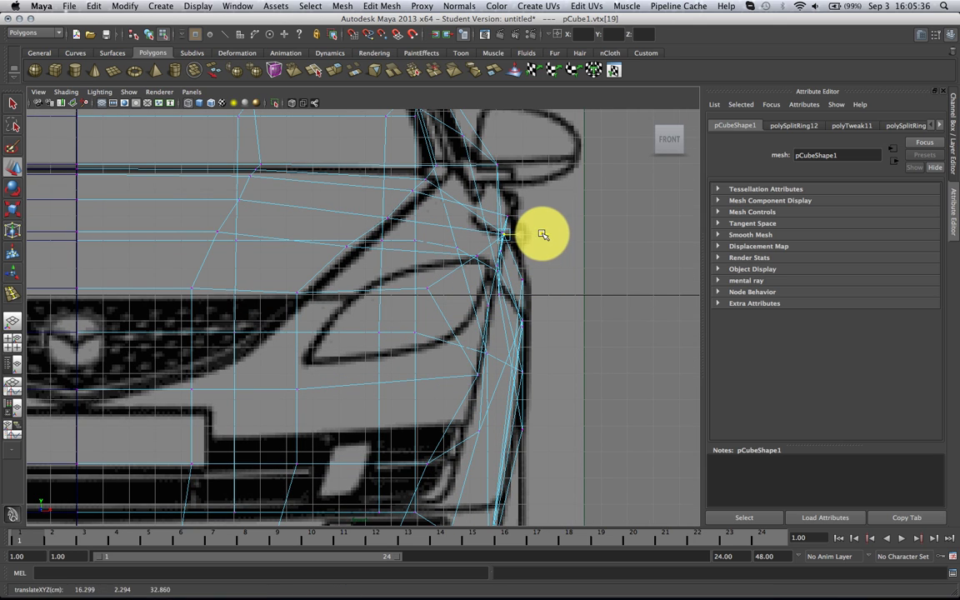
{"action": "left_click_drag", "start_coordinate": [517, 208], "coordinate": [502, 226]}
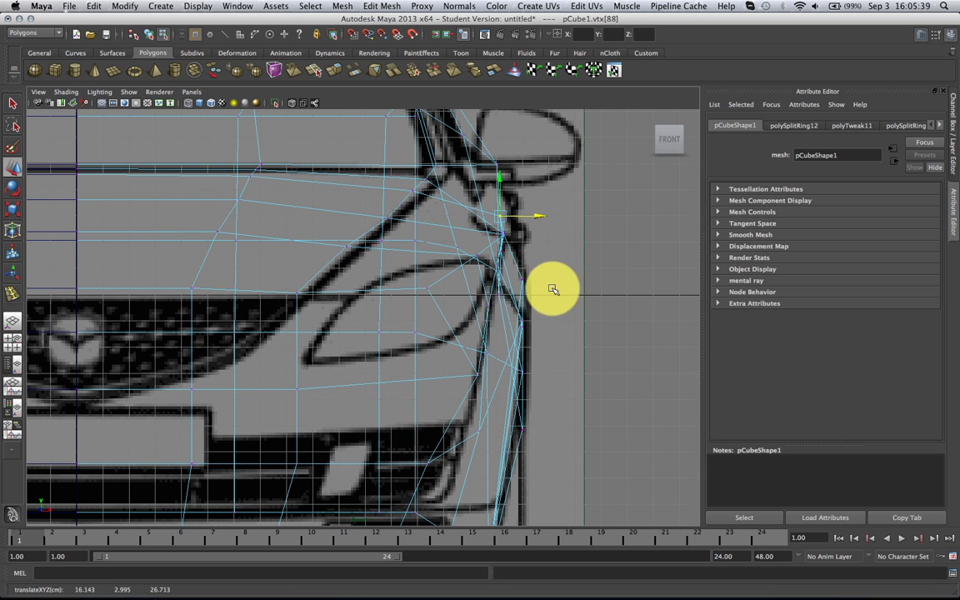
Move the lower body-side vertices around the wheel arch inward in the front view to follow the reference's side contour.
{"action": "middle_click_drag", "start_coordinate": [567, 332], "coordinate": [531, 222], "text": "alt"}
{"action": "scroll", "coordinate": [532, 223], "scroll_direction": "down", "scroll_amount": 1}
{"action": "left_click_drag", "start_coordinate": [486, 309], "coordinate": [469, 328]}
{"action": "left_click_drag", "start_coordinate": [542, 322], "coordinate": [505, 319]}
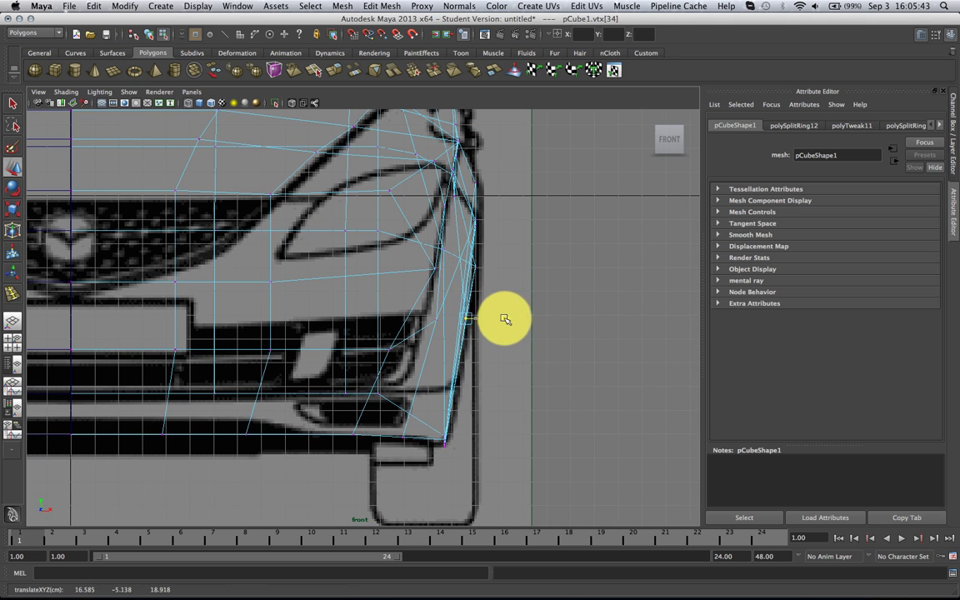
{"action": "left_click", "coordinate": [465, 271]}
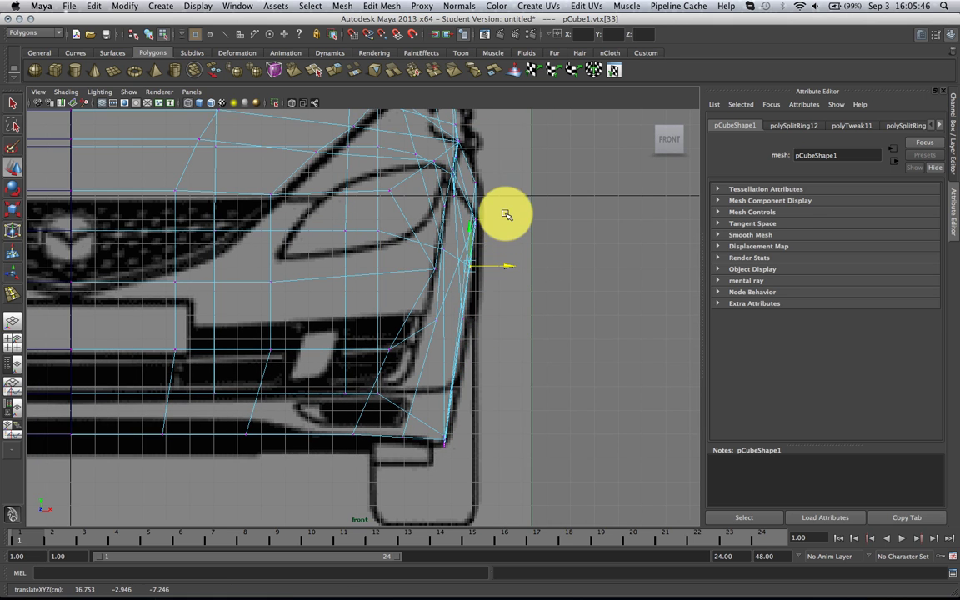
Pick the front corner vertex below the headlight in perspective and move it inward in the front view.
{"action": "key", "text": "space"}
{"action": "left_click_drag", "start_coordinate": [501, 223], "coordinate": [500, 202]}
{"action": "left_click_drag", "start_coordinate": [455, 277], "coordinate": [482, 261], "text": "alt"}
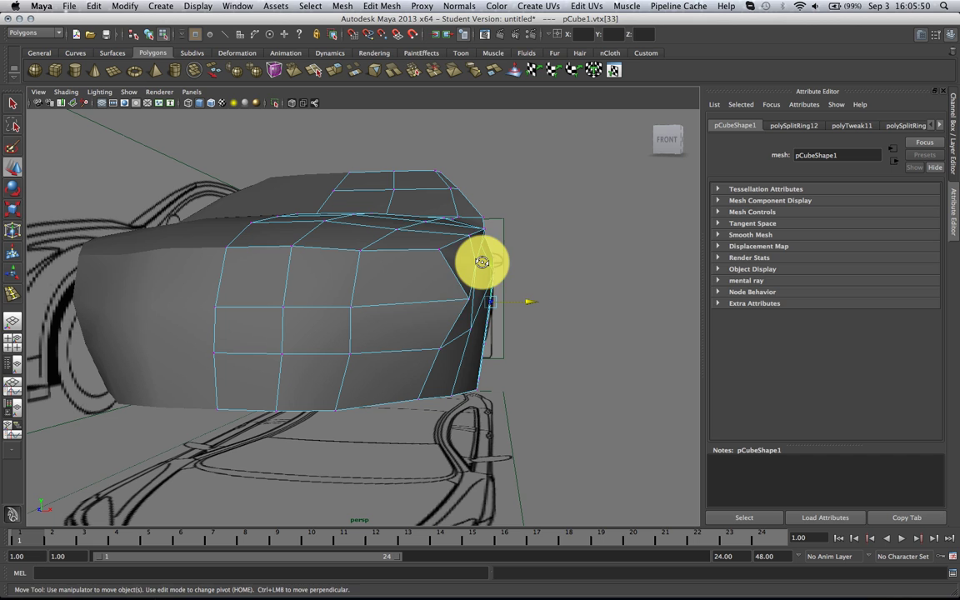
{"action": "left_click", "coordinate": [472, 299]}
{"action": "key", "text": "space"}
{"action": "left_click_drag", "start_coordinate": [516, 317], "coordinate": [523, 341]}
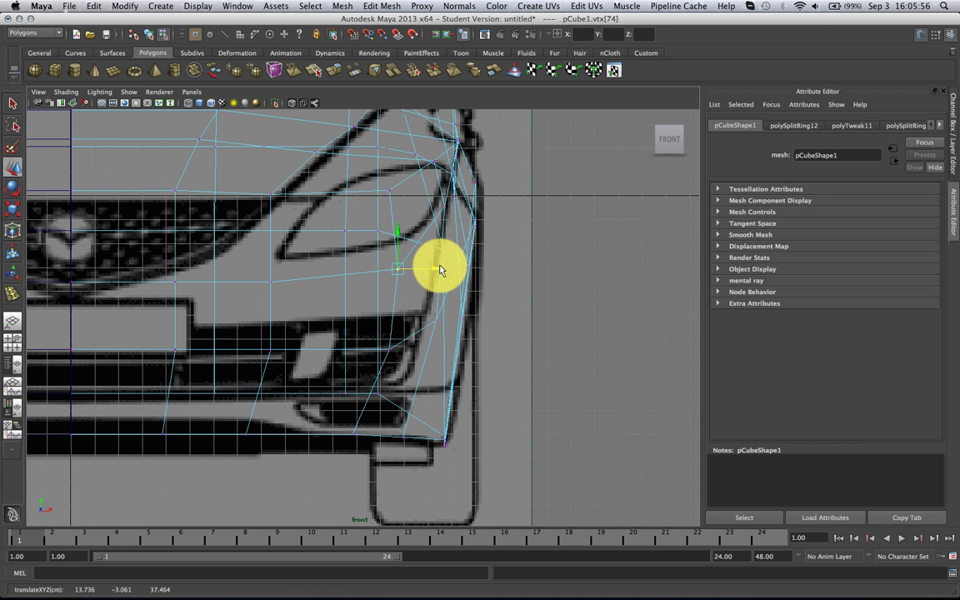
Fit the front bumper's corner and leading-edge vertices to the curved nose outline of the top reference.
{"action": "key", "text": "space"}
{"action": "left_click_drag", "start_coordinate": [441, 270], "coordinate": [431, 267]}
{"action": "middle_click_drag", "start_coordinate": [417, 290], "coordinate": [444, 307], "text": "alt"}
{"action": "scroll", "coordinate": [442, 311], "scroll_direction": "up", "scroll_amount": 5}
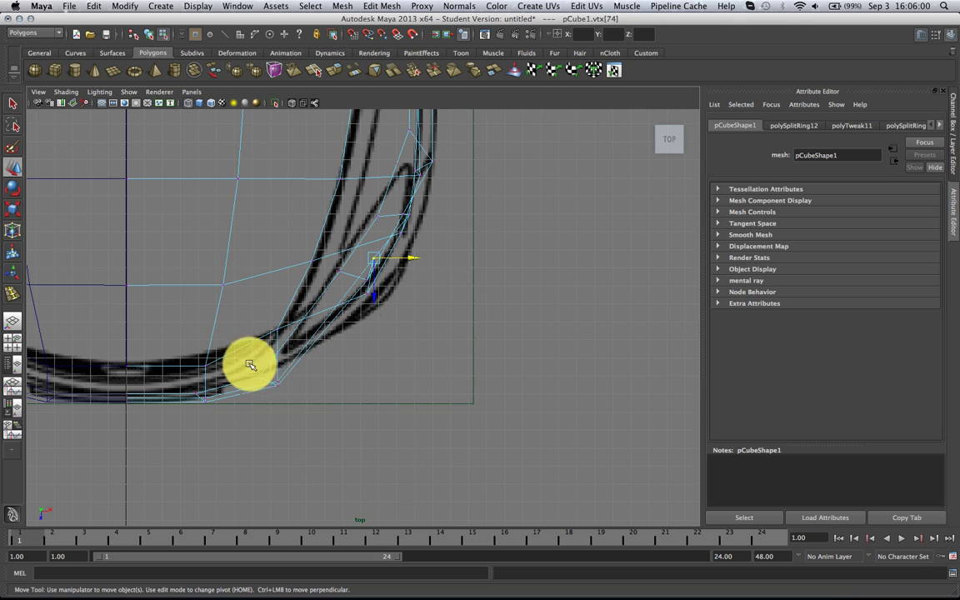
{"action": "left_click_drag", "start_coordinate": [250, 365], "coordinate": [373, 260]}
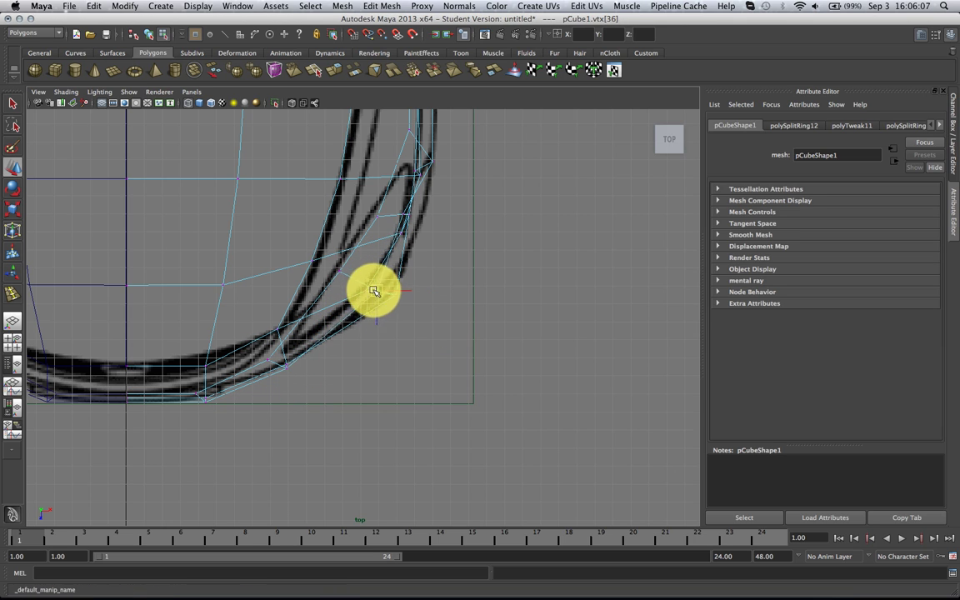
{"action": "left_click_drag", "start_coordinate": [287, 369], "coordinate": [285, 362]}
{"action": "left_click", "coordinate": [205, 403]}
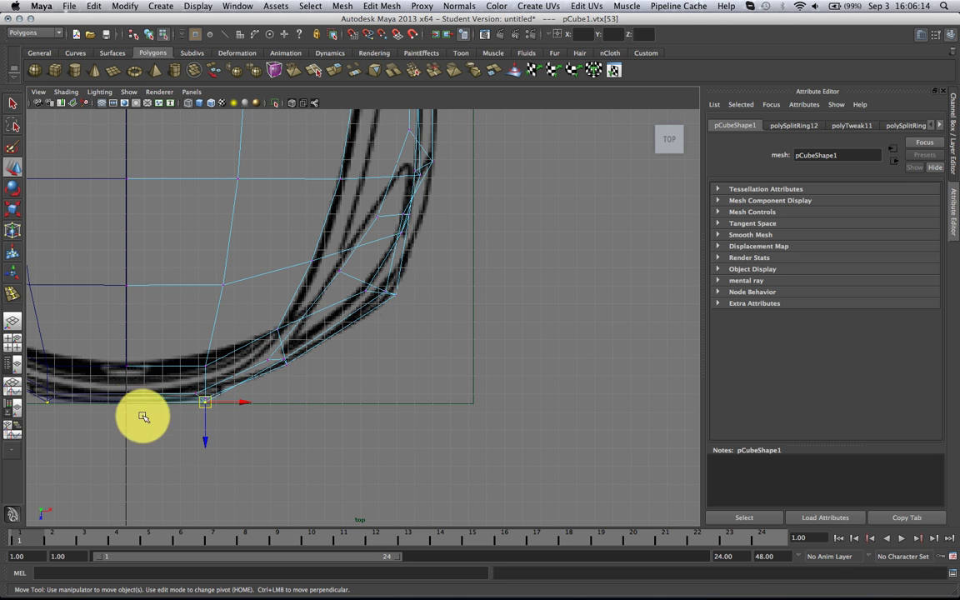
{"action": "left_click_drag", "start_coordinate": [165, 440], "coordinate": [164, 438]}
{"action": "left_click", "coordinate": [349, 380]}
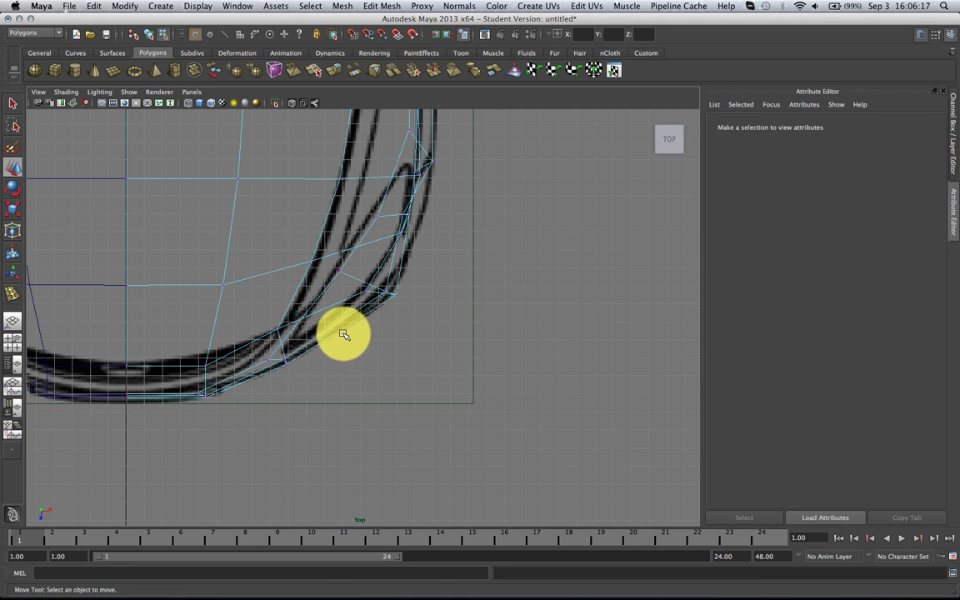
Reposition the vertex at the headlight's outer corner in the top view and check the front end in perspective.
{"action": "middle_click_drag", "start_coordinate": [364, 311], "coordinate": [324, 373], "text": "alt"}
{"action": "left_click", "coordinate": [365, 279]}
{"action": "left_click_drag", "start_coordinate": [367, 277], "coordinate": [381, 261]}
{"action": "scroll", "coordinate": [381, 266], "scroll_direction": "up", "scroll_amount": 3}
{"action": "key", "text": "space"}
{"action": "mouse_move", "coordinate": [395, 318]}
{"action": "left_mouse_down", "text": "alt"}
{"action": "mouse_move", "coordinate": [378, 305]}
{"action": "mouse_move", "coordinate": [392, 312]}
{"action": "mouse_move", "coordinate": [353, 317]}
{"action": "mouse_move", "coordinate": [382, 322]}
{"action": "mouse_move", "coordinate": [341, 337]}
{"action": "mouse_move", "coordinate": [292, 337]}
{"action": "mouse_move", "coordinate": [373, 308]}
{"action": "mouse_move", "coordinate": [342, 294]}
{"action": "mouse_move", "coordinate": [349, 302]}
{"action": "mouse_move", "coordinate": [396, 299]}
{"action": "left_mouse_up", "text": "alt"}
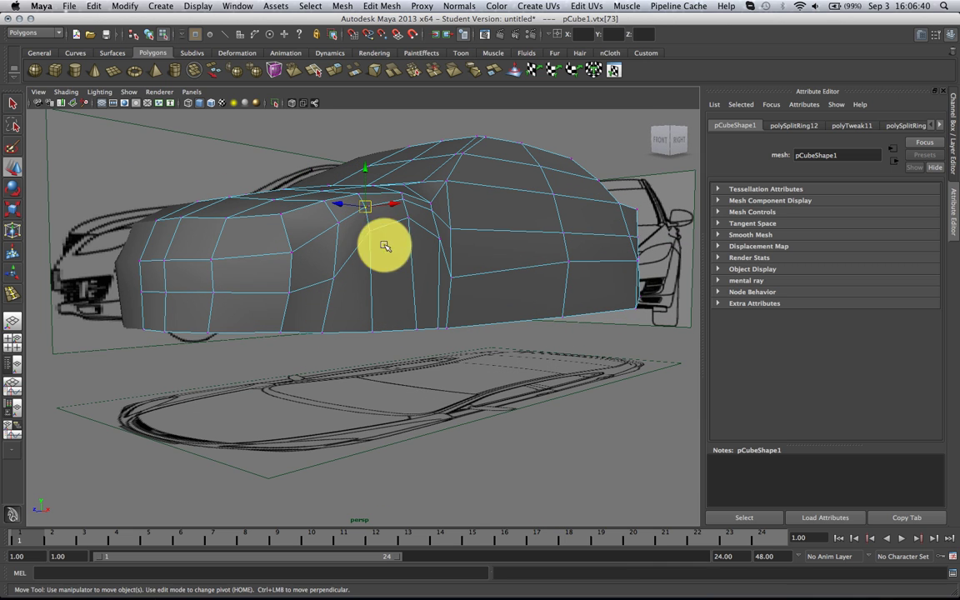
Extrude the side faces enclosed by the front wheel arch and move them inward to form the wheel well.
{"action": "right_click_drag", "start_coordinate": [411, 284], "coordinate": [357, 294]}
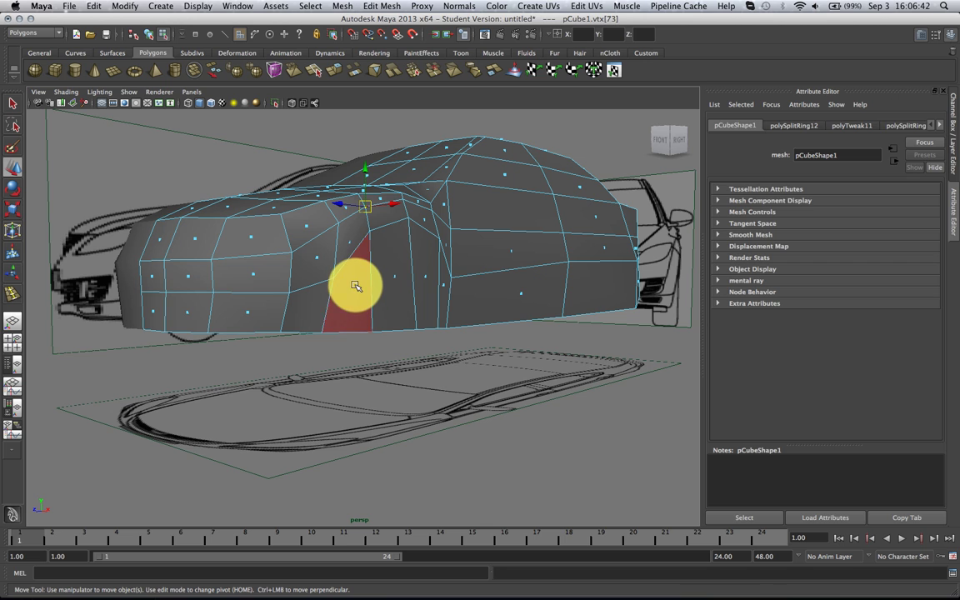
{"action": "left_click", "coordinate": [356, 286]}
{"action": "left_click", "coordinate": [396, 278], "text": "shift"}
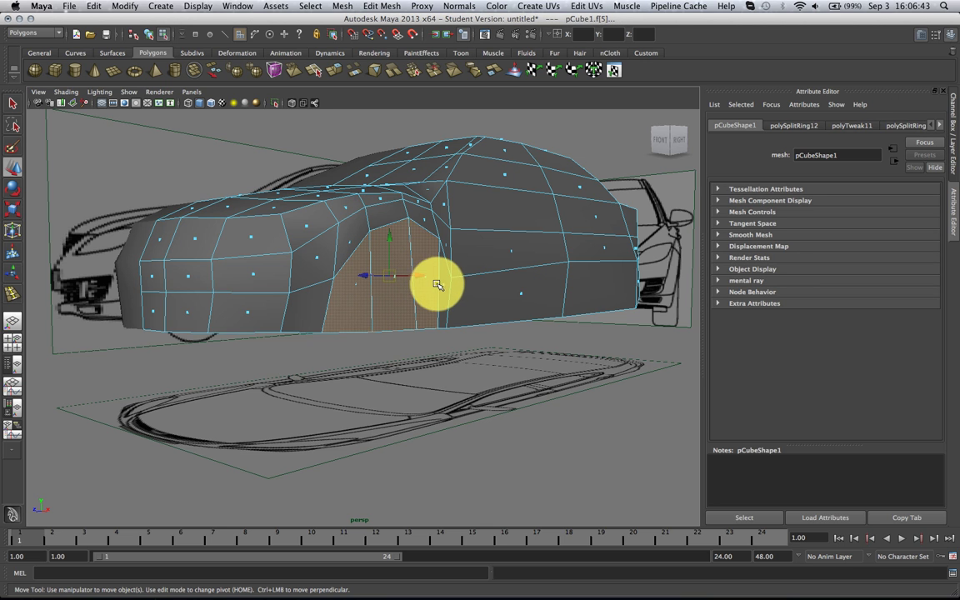
{"action": "left_click", "coordinate": [300, 68]}
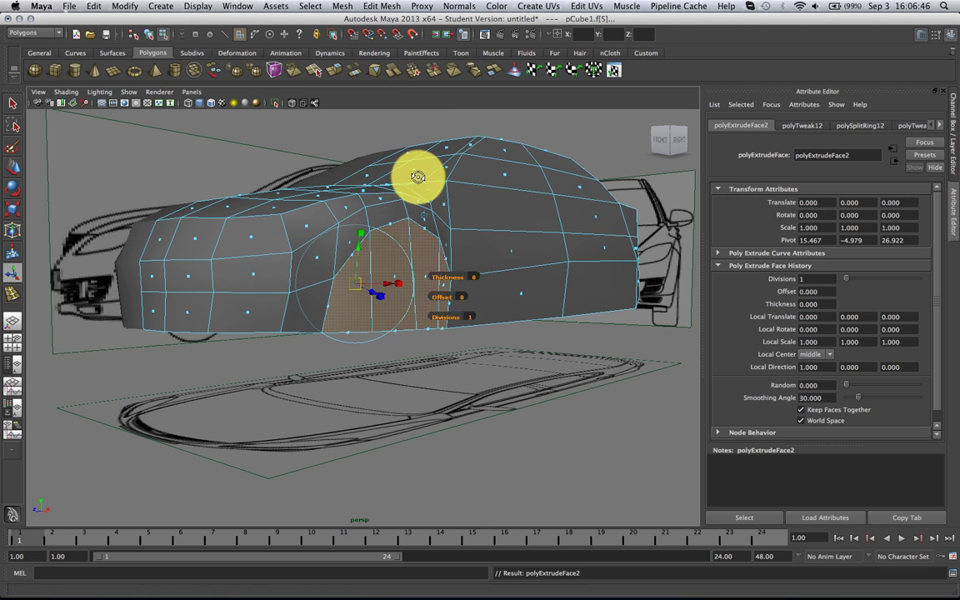
{"action": "left_click_drag", "start_coordinate": [418, 175], "coordinate": [433, 184], "text": "alt"}
{"action": "key", "text": "w"}
{"action": "left_click_drag", "start_coordinate": [487, 305], "coordinate": [463, 337]}
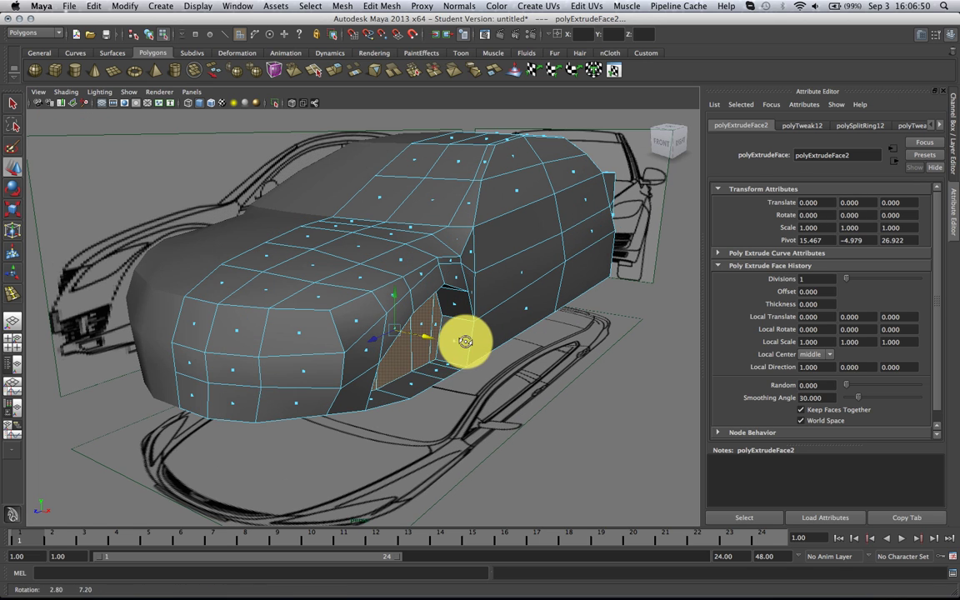
Delete the faces closing the underside of the front wheel well, and preview the body smoothed before restoring the unsmoothed display.
{"action": "left_click", "coordinate": [434, 370]}
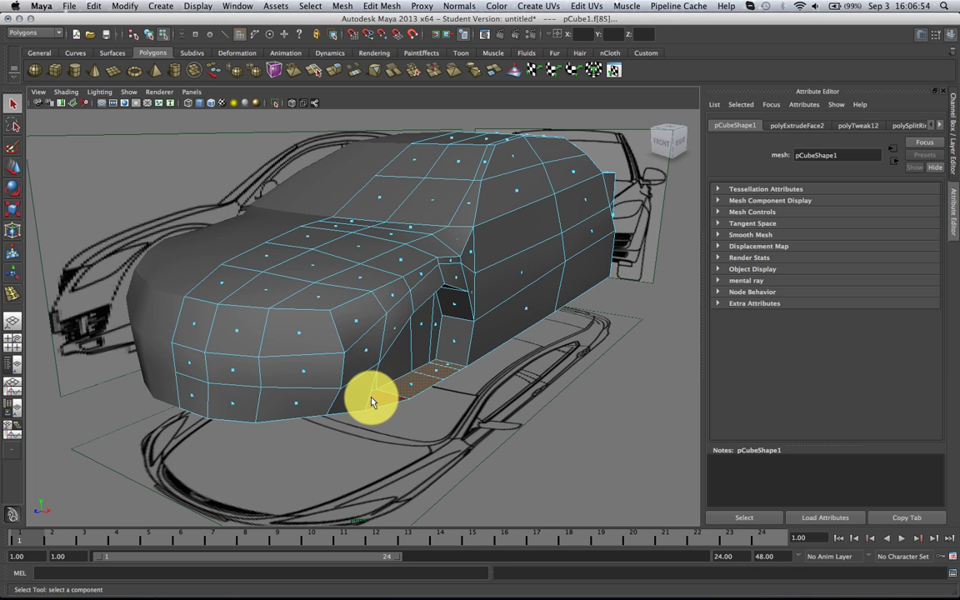
{"action": "left_click", "coordinate": [464, 393]}
{"action": "left_click_drag", "start_coordinate": [472, 397], "coordinate": [421, 300], "text": "alt"}
{"action": "right_click", "coordinate": [420, 300]}
{"action": "right_click_drag", "start_coordinate": [421, 300], "coordinate": [472, 283]}
{"action": "key", "text": "3"}
{"action": "left_click", "coordinate": [548, 410]}
{"action": "left_click_drag", "start_coordinate": [479, 330], "coordinate": [454, 308], "text": "alt"}
{"action": "left_click", "coordinate": [481, 332]}
{"action": "key", "text": "1"}
Adjust the vertex below the headlight, ahead of the front wheel arch, against the side reference.
{"action": "key", "text": "space"}
{"action": "scroll", "coordinate": [417, 315], "scroll_direction": "up", "scroll_amount": 4}
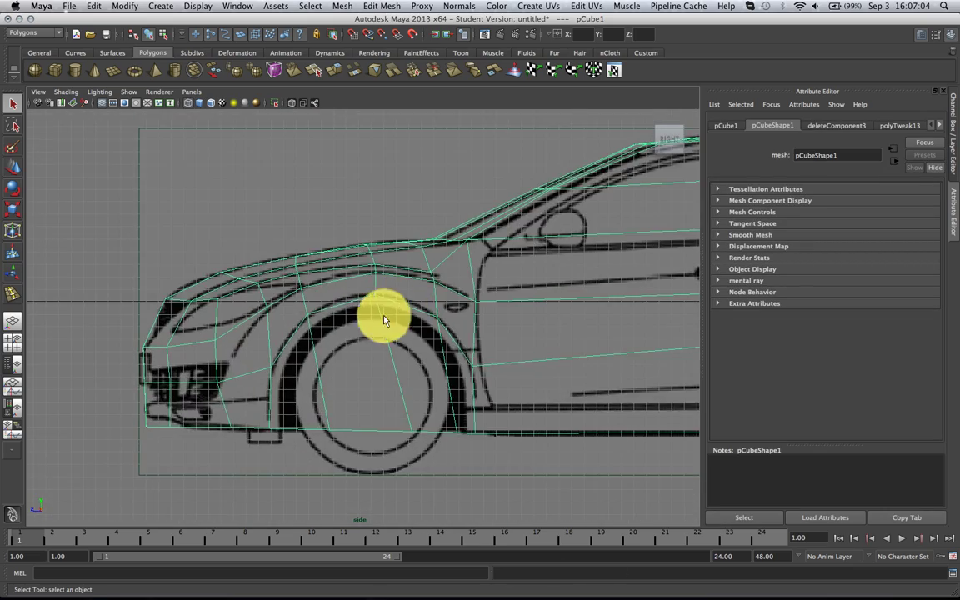
{"action": "middle_click_drag", "start_coordinate": [332, 310], "coordinate": [396, 320], "text": "alt"}
{"action": "scroll", "coordinate": [396, 315], "scroll_direction": "up", "scroll_amount": 3}
{"action": "right_click_drag", "start_coordinate": [332, 310], "coordinate": [288, 308]}
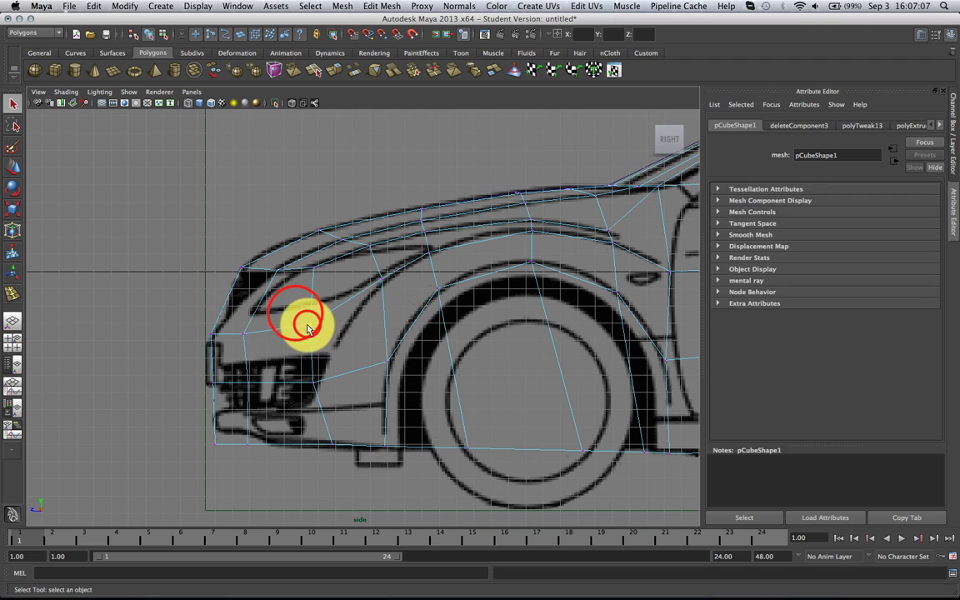
{"action": "key", "text": "w"}
{"action": "left_click", "coordinate": [314, 330]}
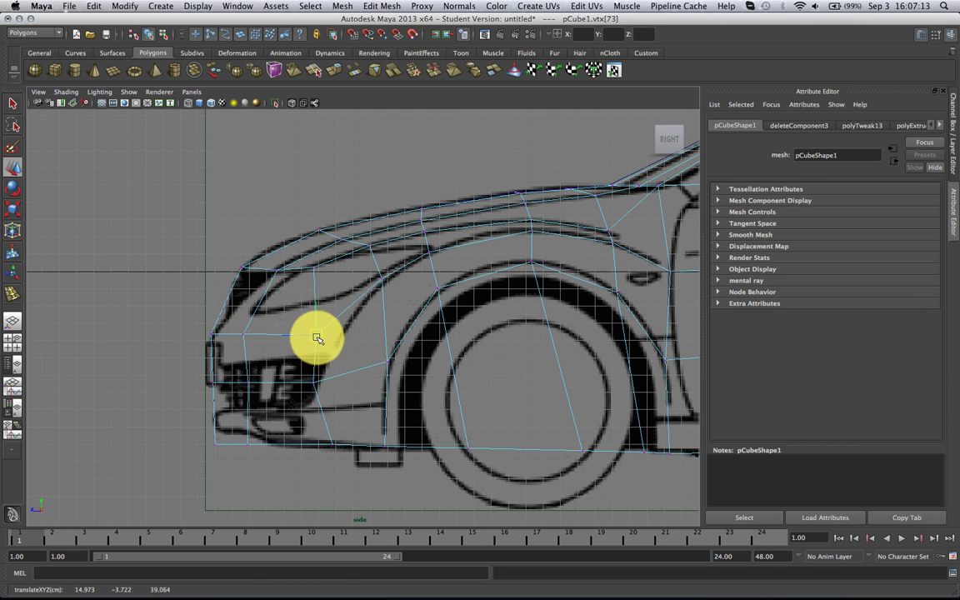
Move the front bumper's side vertex rearward onto the blueprint's curved bumper line.
{"action": "left_click", "coordinate": [337, 336]}
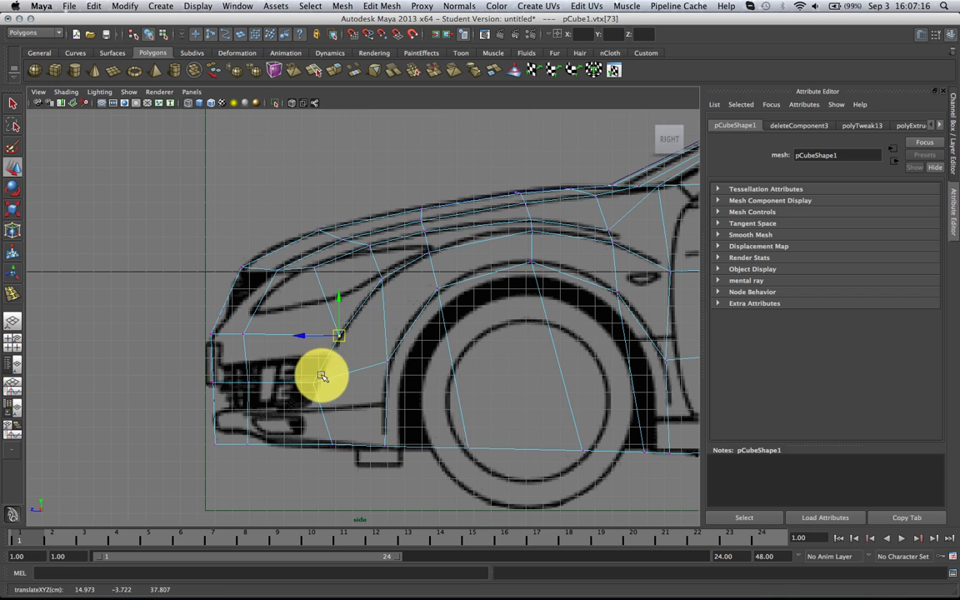
{"action": "middle_click_drag", "start_coordinate": [421, 353], "coordinate": [347, 346], "text": "alt"}
{"action": "scroll", "coordinate": [376, 355], "scroll_direction": "down", "scroll_amount": 1}
{"action": "key", "text": "space"}
{"action": "left_click", "coordinate": [377, 356]}
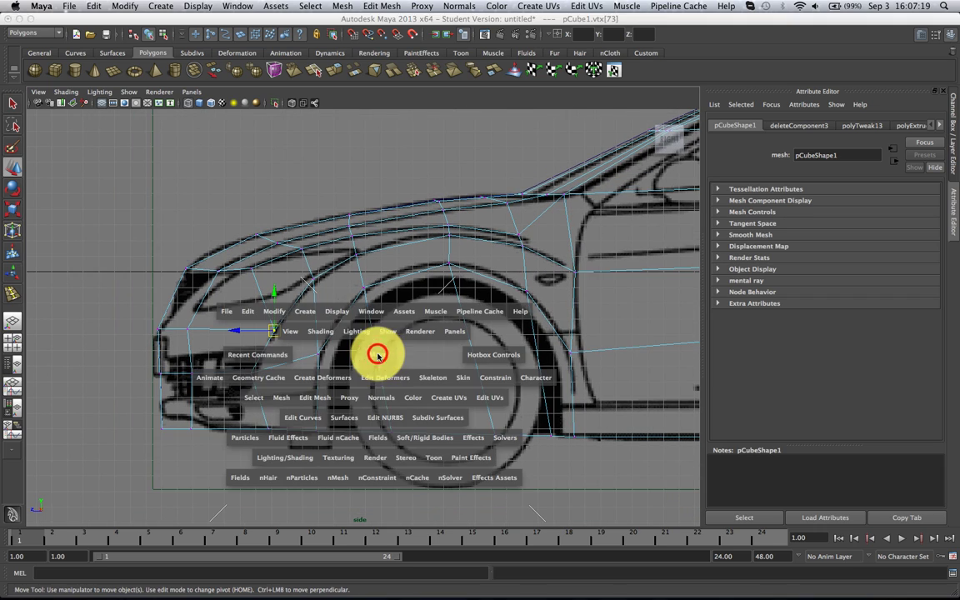
Shift the window-level vertices of the middle vertical edge line onto the pillar between the front and rear doors.
{"action": "middle_click_drag", "start_coordinate": [543, 298], "coordinate": [370, 361], "text": "alt"}
{"action": "scroll", "coordinate": [370, 361], "scroll_direction": "down", "scroll_amount": 4}
{"action": "middle_click_drag", "start_coordinate": [480, 335], "coordinate": [419, 330], "text": "alt"}
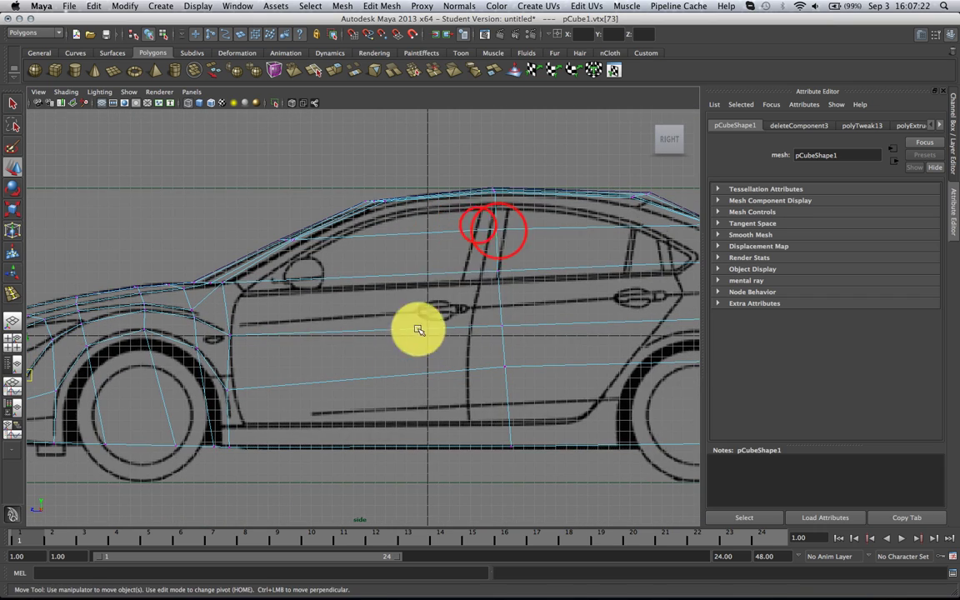
{"action": "left_click", "coordinate": [497, 230]}
{"action": "left_click_drag", "start_coordinate": [502, 229], "coordinate": [512, 234]}
{"action": "left_click", "coordinate": [495, 275]}
{"action": "left_click_drag", "start_coordinate": [493, 229], "coordinate": [491, 229]}
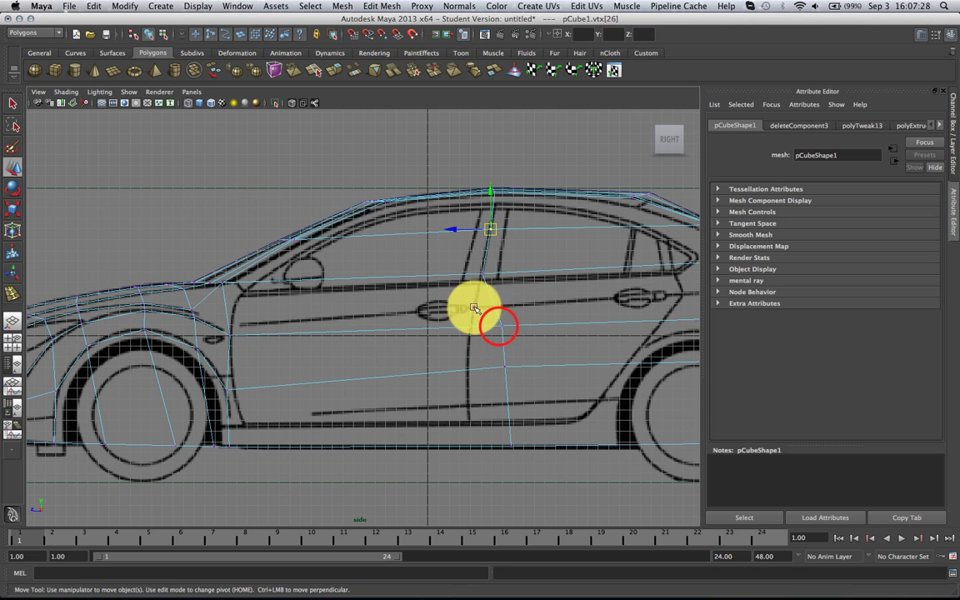
Align the lower vertices of the middle vertical edge line with the blueprint's door seam down to the sill.
{"action": "left_click_drag", "start_coordinate": [473, 309], "coordinate": [510, 335]}
{"action": "left_click_drag", "start_coordinate": [499, 326], "coordinate": [468, 384]}
{"action": "left_click_drag", "start_coordinate": [489, 425], "coordinate": [540, 451]}
{"action": "left_click_drag", "start_coordinate": [477, 446], "coordinate": [433, 447]}
{"action": "left_click", "coordinate": [453, 484]}
Select all the side faces covering the front and rear doors and side windows, from the sill to the roofline.
{"action": "scroll", "coordinate": [507, 323], "scroll_direction": "down", "scroll_amount": 5}
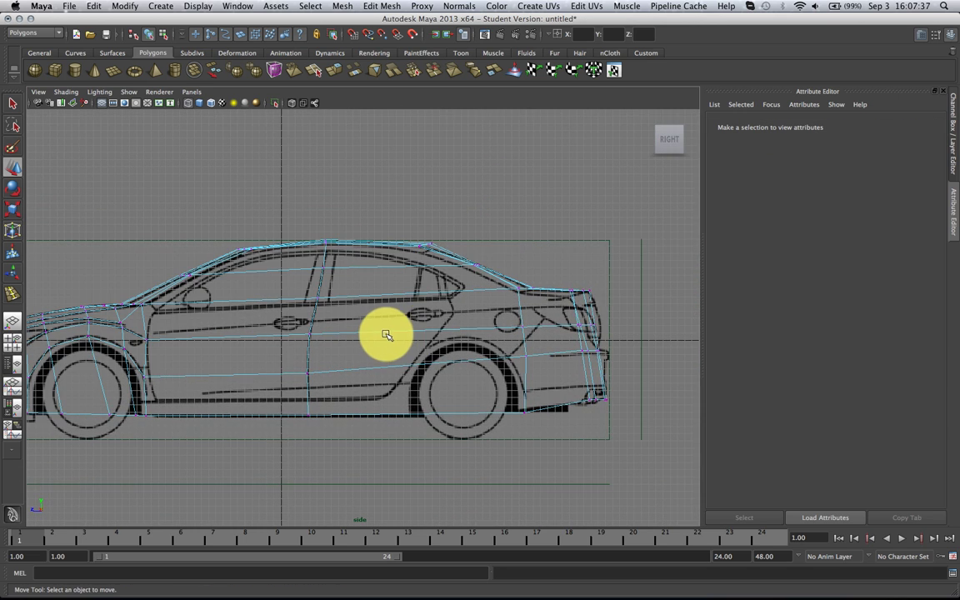
{"action": "scroll", "coordinate": [407, 334], "scroll_direction": "up", "scroll_amount": 2}
{"action": "middle_click_drag", "start_coordinate": [311, 333], "coordinate": [447, 332], "text": "alt"}
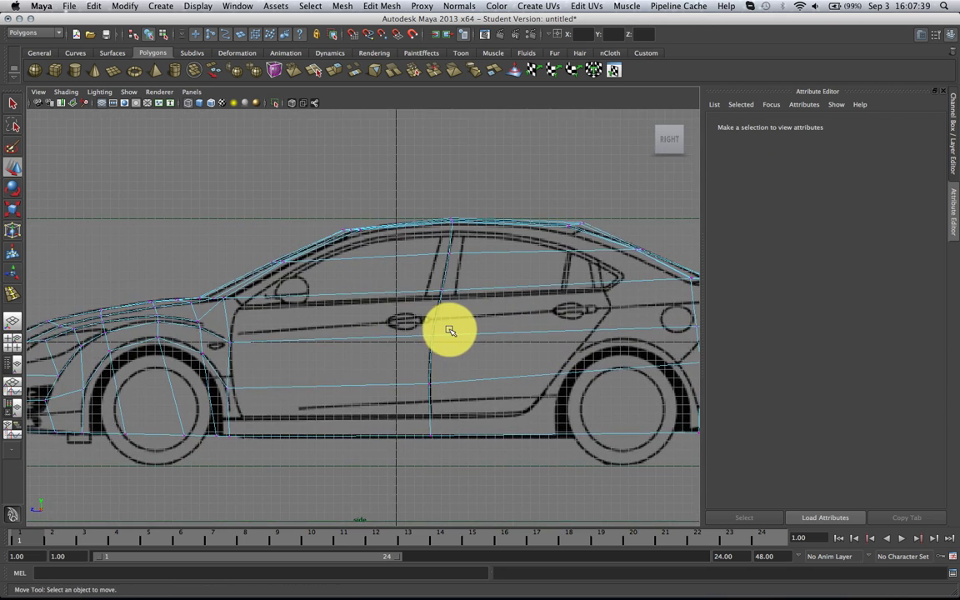
{"action": "scroll", "coordinate": [450, 332], "scroll_direction": "up", "scroll_amount": 2}
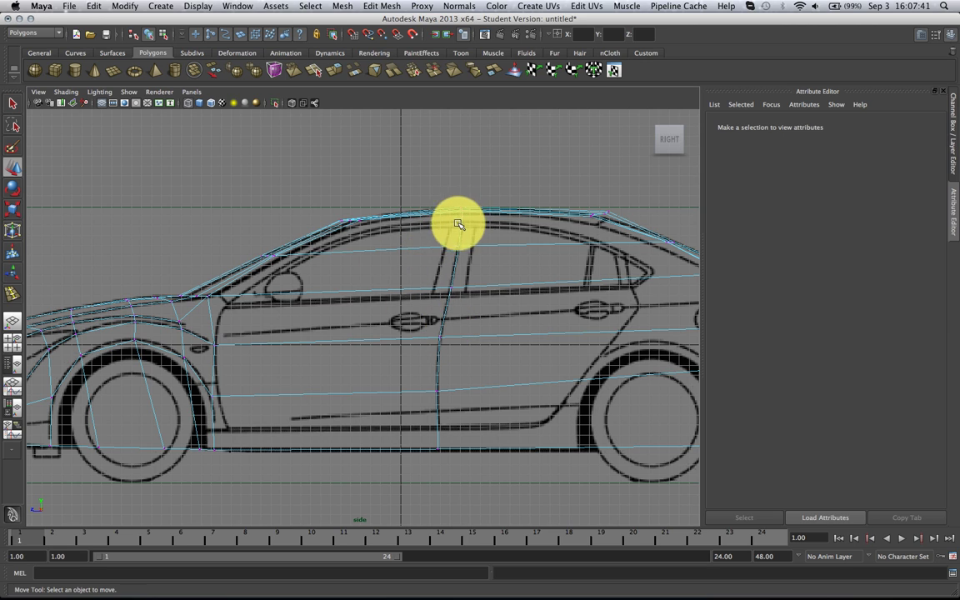
{"action": "key", "text": "space"}
{"action": "left_click_drag", "start_coordinate": [452, 259], "coordinate": [410, 269]}
{"action": "key", "text": "space"}
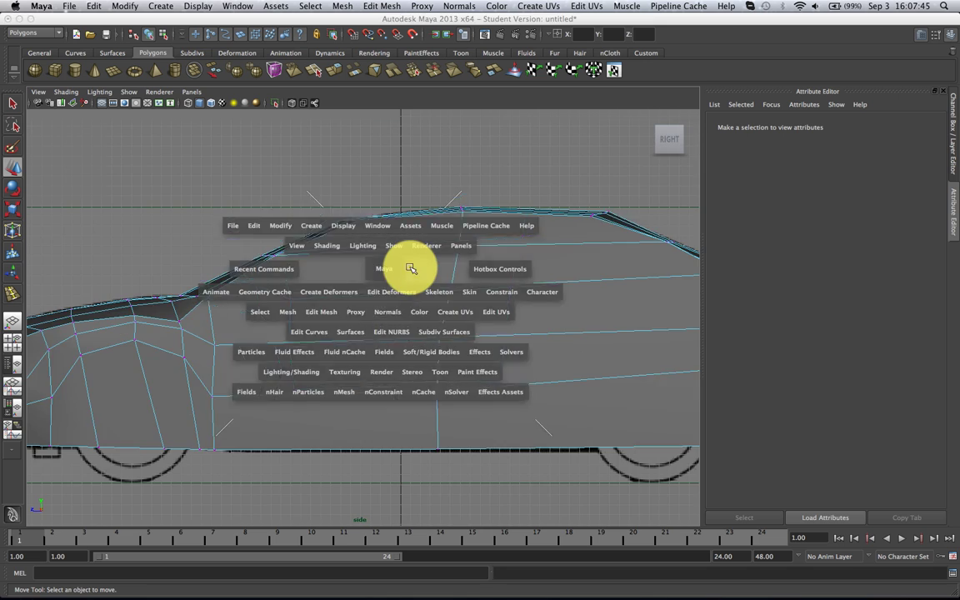
{"action": "right_click_drag", "start_coordinate": [464, 244], "coordinate": [428, 236]}
{"action": "left_click", "coordinate": [390, 238]}
{"action": "left_click", "coordinate": [349, 273]}
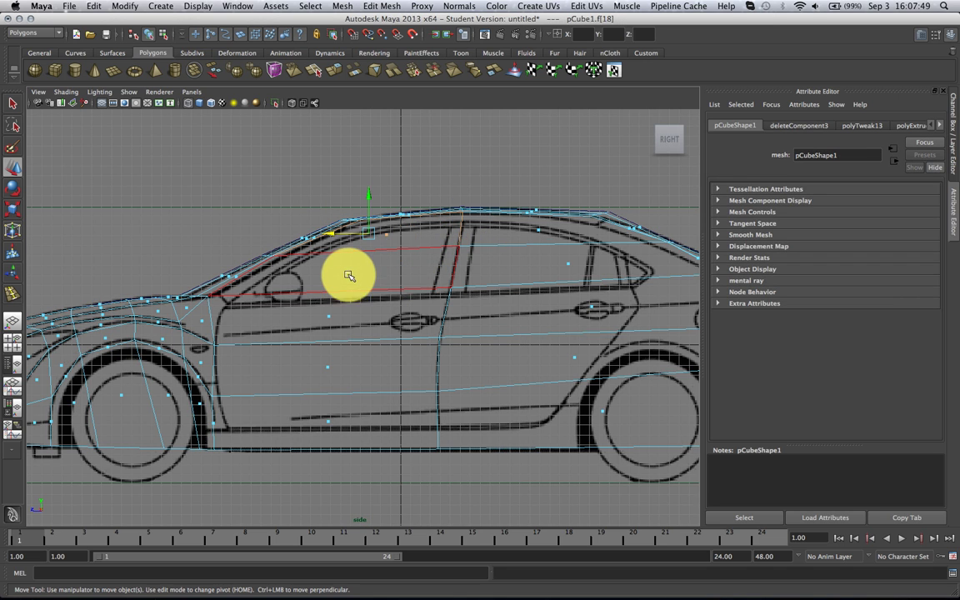
{"action": "left_click", "coordinate": [327, 318], "text": "shift"}
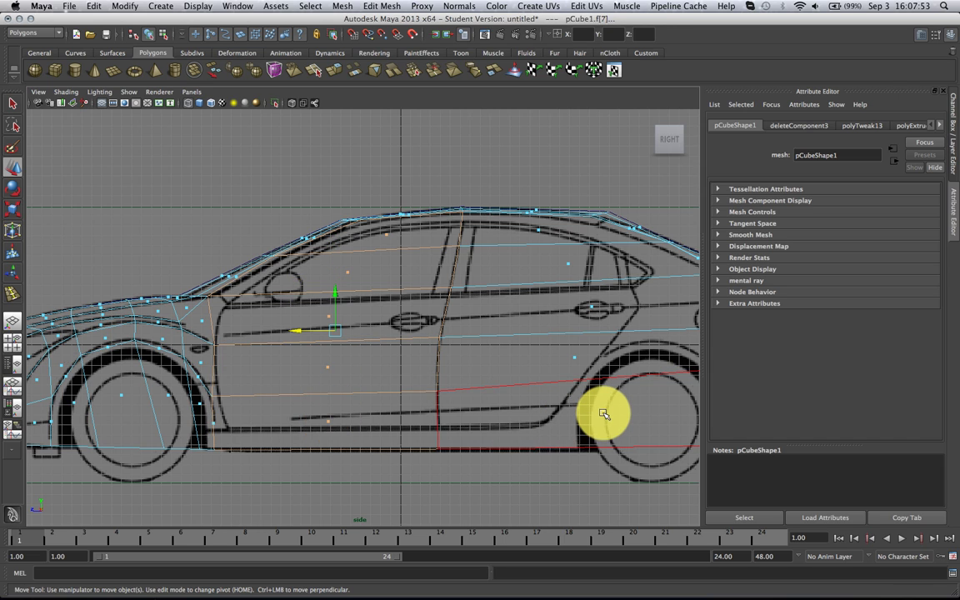
{"action": "left_click", "coordinate": [589, 382], "text": "shift"}
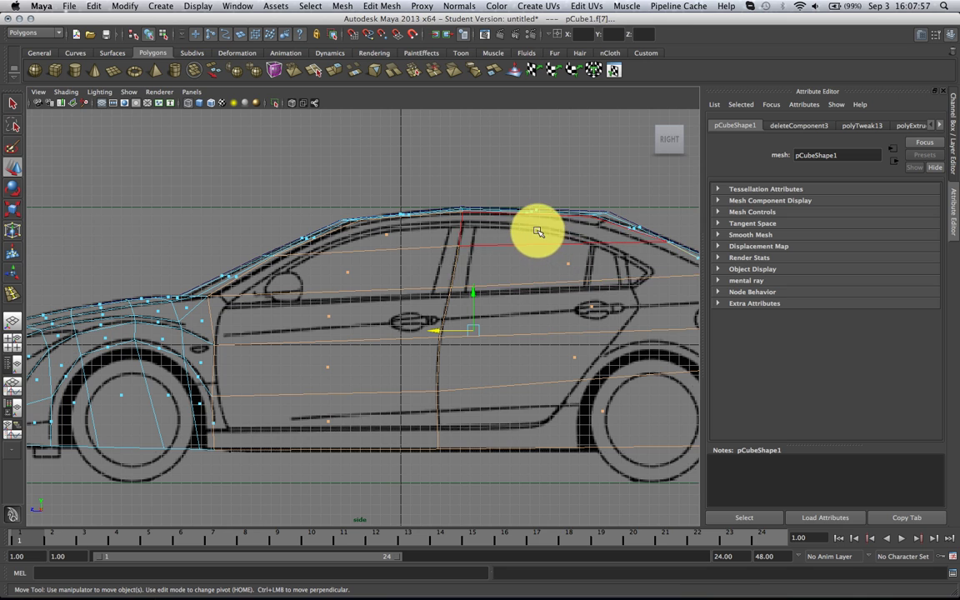
{"action": "scroll", "coordinate": [537, 231], "scroll_direction": "down", "scroll_amount": 2}
{"action": "middle_click_drag", "start_coordinate": [557, 308], "coordinate": [514, 321], "text": "alt"}
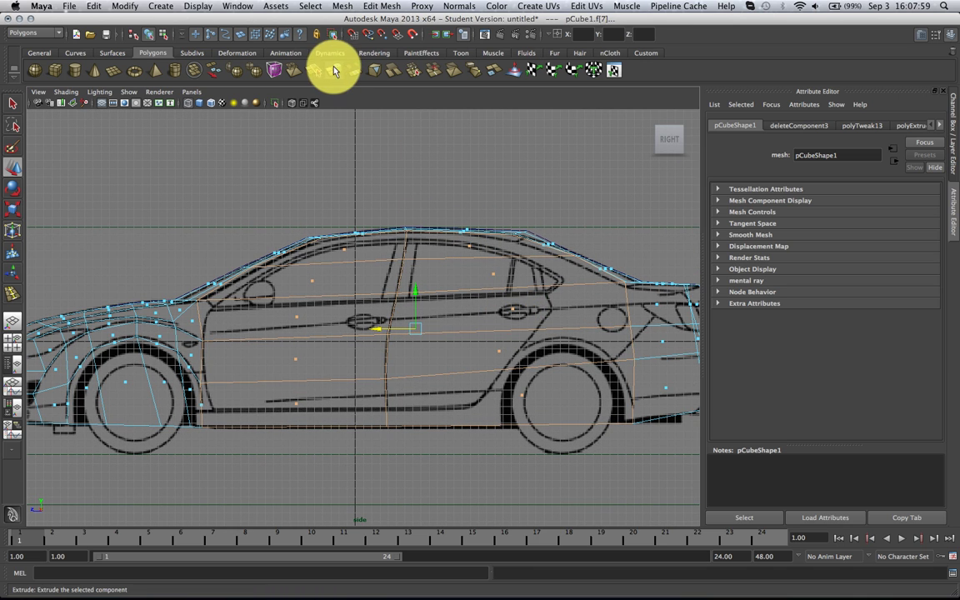
Extrude the selected door and window faces and scale them slightly inward to leave a border around them.
{"action": "left_click", "coordinate": [334, 71]}
{"action": "key", "text": "r"}
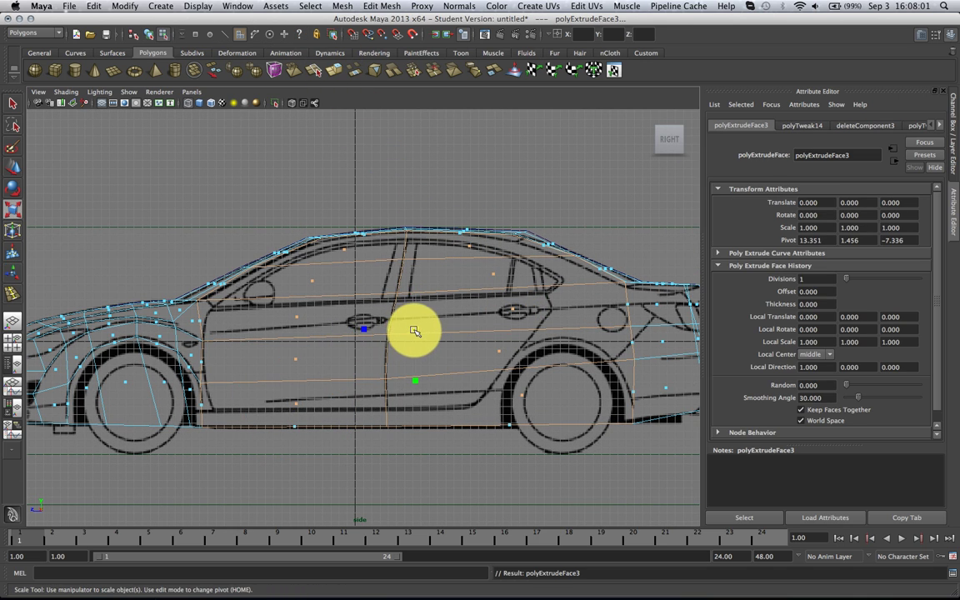
{"action": "left_click_drag", "start_coordinate": [414, 331], "coordinate": [387, 332]}
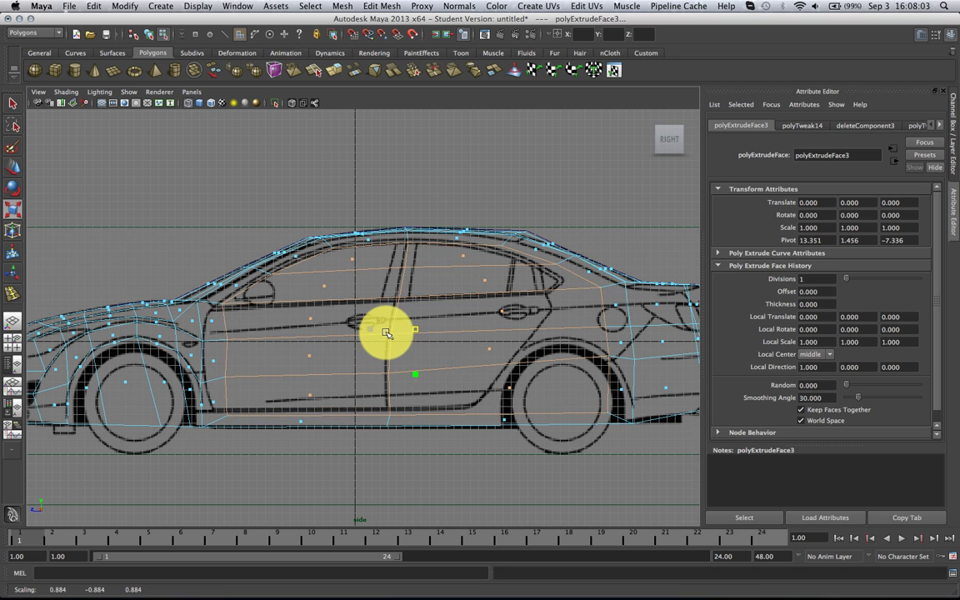
Switch to vertex editing and raise the inner border's bottom middle vertex onto the lower door line.
{"action": "right_click_drag", "start_coordinate": [475, 241], "coordinate": [302, 327]}
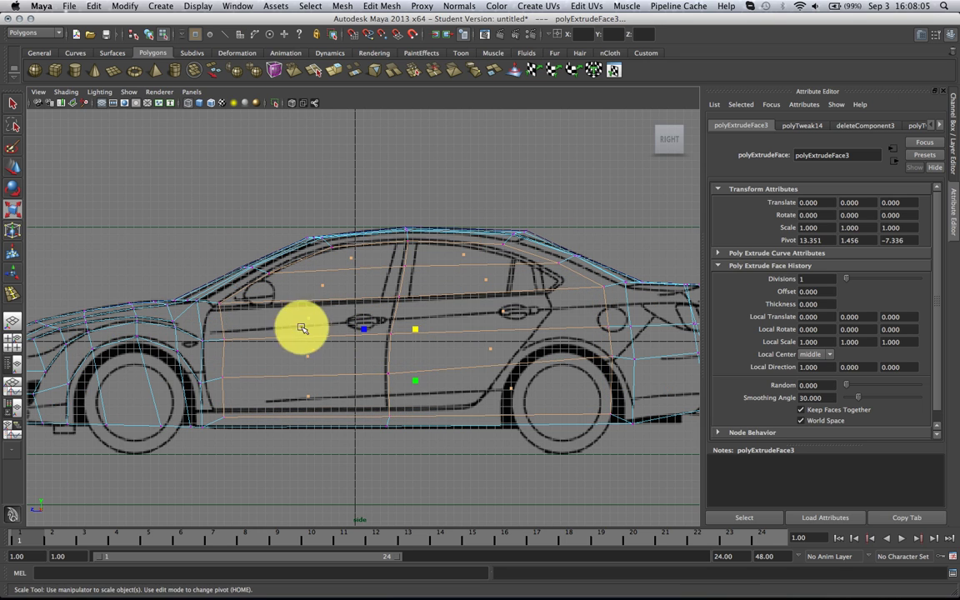
{"action": "mouse_move", "coordinate": [475, 328]}
{"action": "middle_mouse_down", "text": "alt"}
{"action": "mouse_move", "coordinate": [411, 315]}
{"action": "mouse_move", "coordinate": [470, 311]}
{"action": "middle_mouse_up", "text": "alt"}
{"action": "right_click_drag", "start_coordinate": [346, 358], "coordinate": [412, 382], "text": "alt"}
{"action": "left_click", "coordinate": [434, 408]}
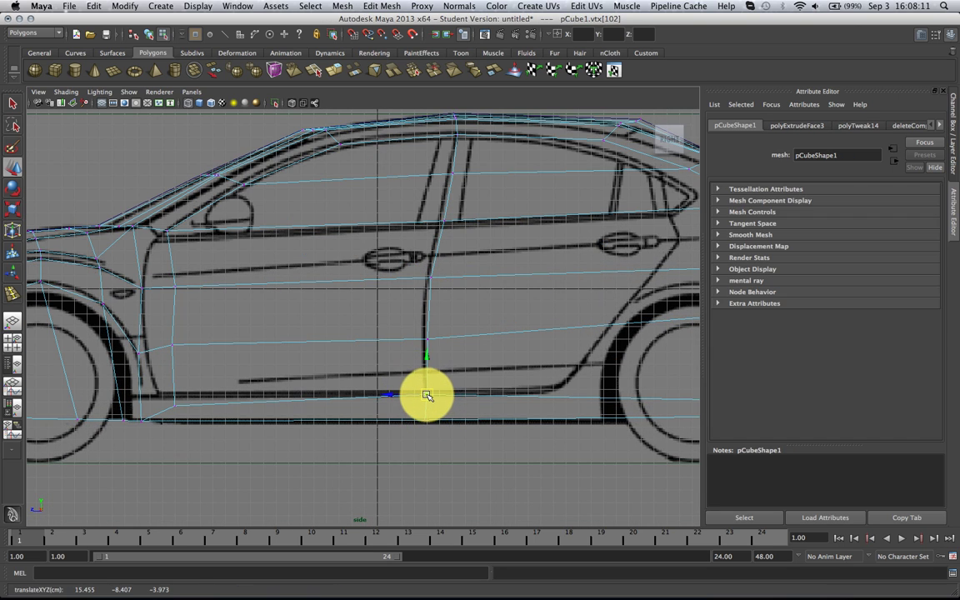
Move the inner border's lower rear vertices onto the rear door outline, from the sill corner up past the wheel arch.
{"action": "middle_click_drag", "start_coordinate": [426, 395], "coordinate": [476, 365], "text": "alt"}
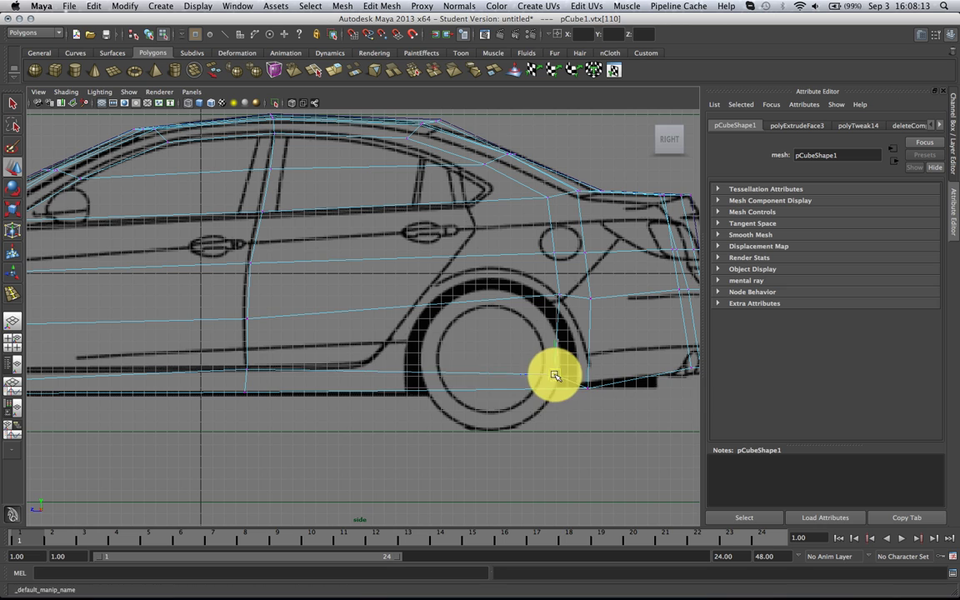
{"action": "left_click_drag", "start_coordinate": [555, 376], "coordinate": [362, 367]}
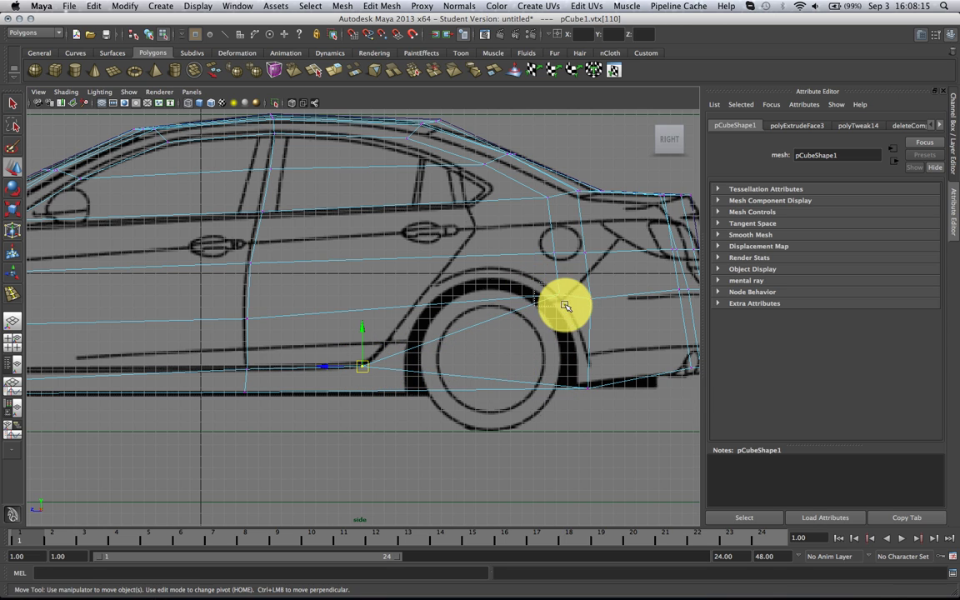
{"action": "left_click_drag", "start_coordinate": [565, 306], "coordinate": [416, 305]}
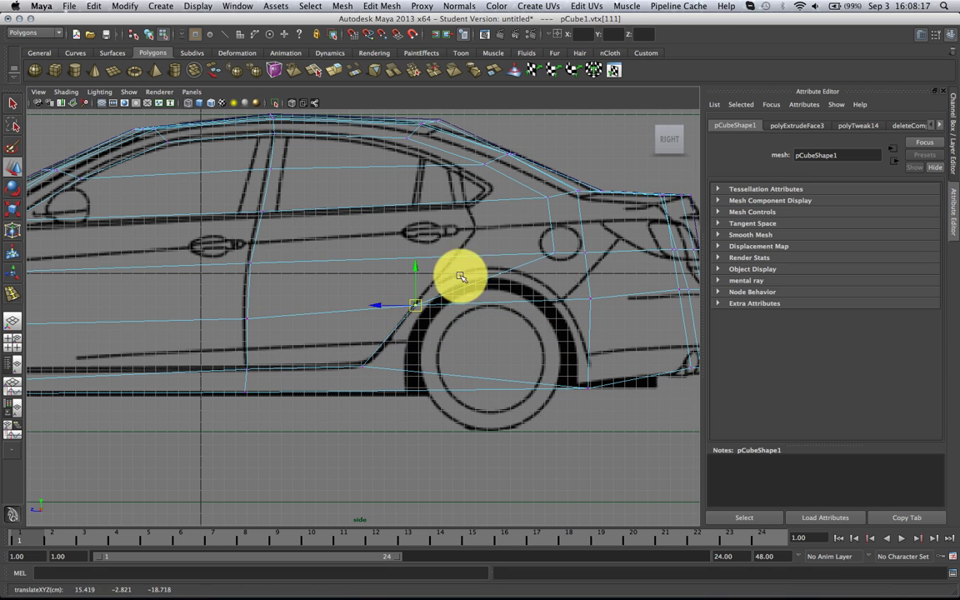
{"action": "left_click_drag", "start_coordinate": [555, 254], "coordinate": [476, 225]}
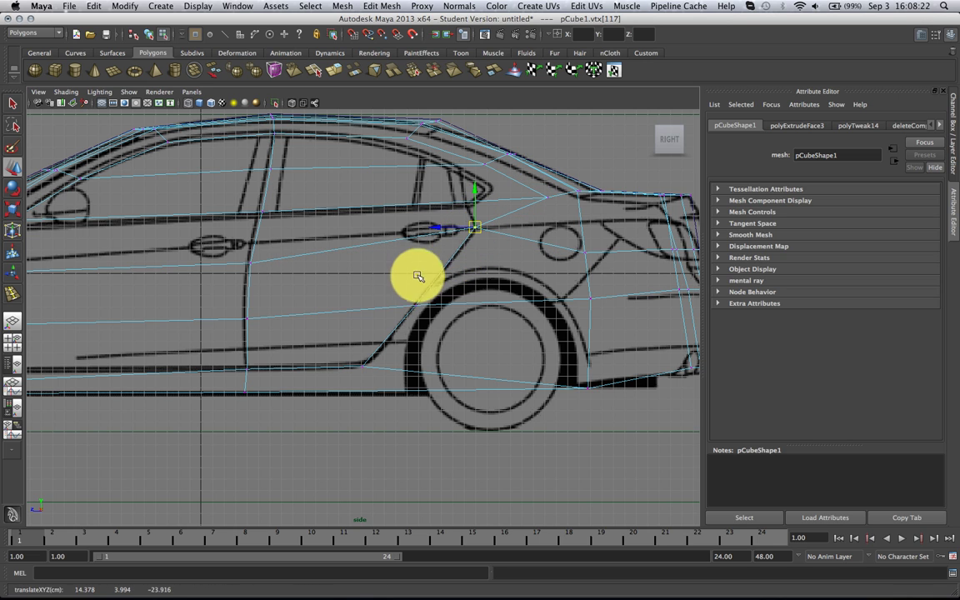
{"action": "left_click", "coordinate": [417, 305]}
{"action": "left_click_drag", "start_coordinate": [418, 306], "coordinate": [429, 295]}
Fit the inner border's rear window and upper vertices to the blueprint's side window outline.
{"action": "middle_click_drag", "start_coordinate": [456, 247], "coordinate": [450, 311], "text": "alt"}
{"action": "left_click", "coordinate": [541, 264]}
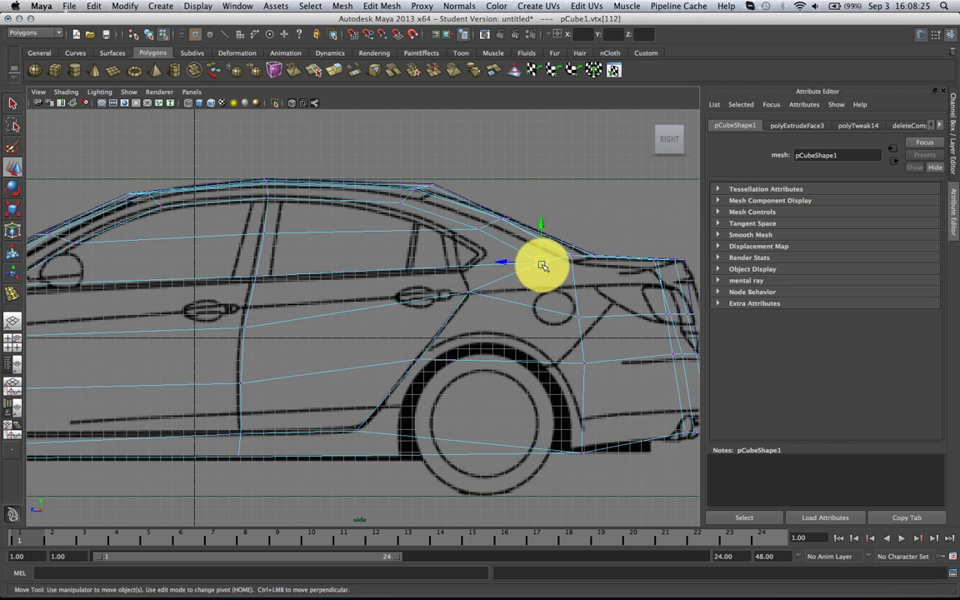
{"action": "left_click_drag", "start_coordinate": [542, 265], "coordinate": [463, 271]}
{"action": "left_click_drag", "start_coordinate": [476, 231], "coordinate": [486, 253]}
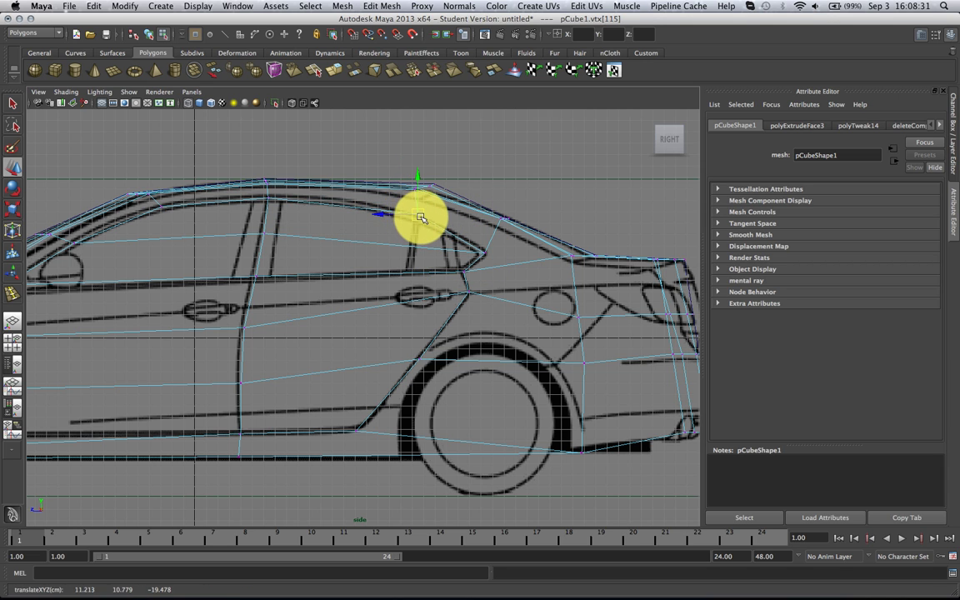
{"action": "middle_click_drag", "start_coordinate": [296, 247], "coordinate": [482, 262], "text": "alt"}
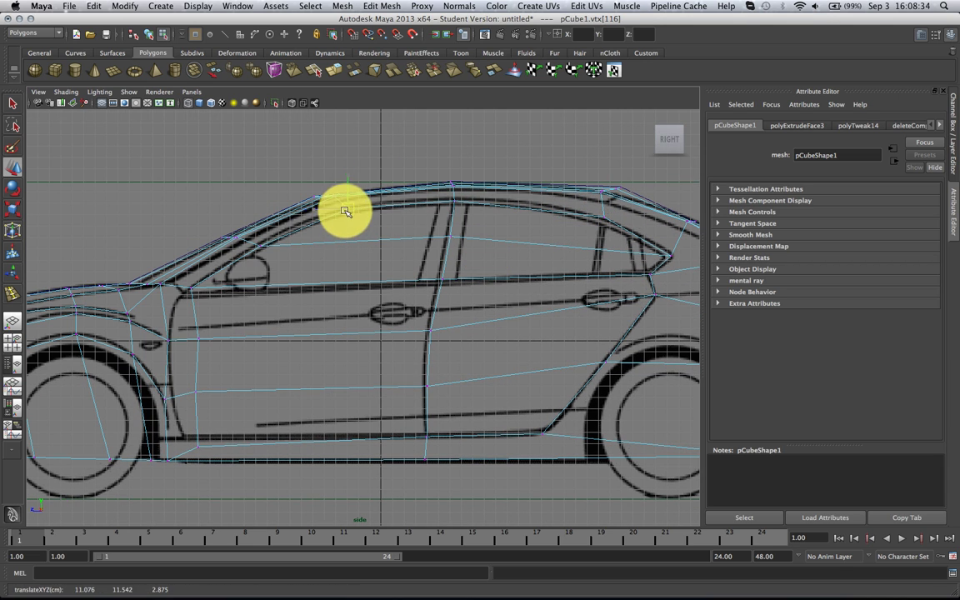
{"action": "left_click", "coordinate": [453, 198]}
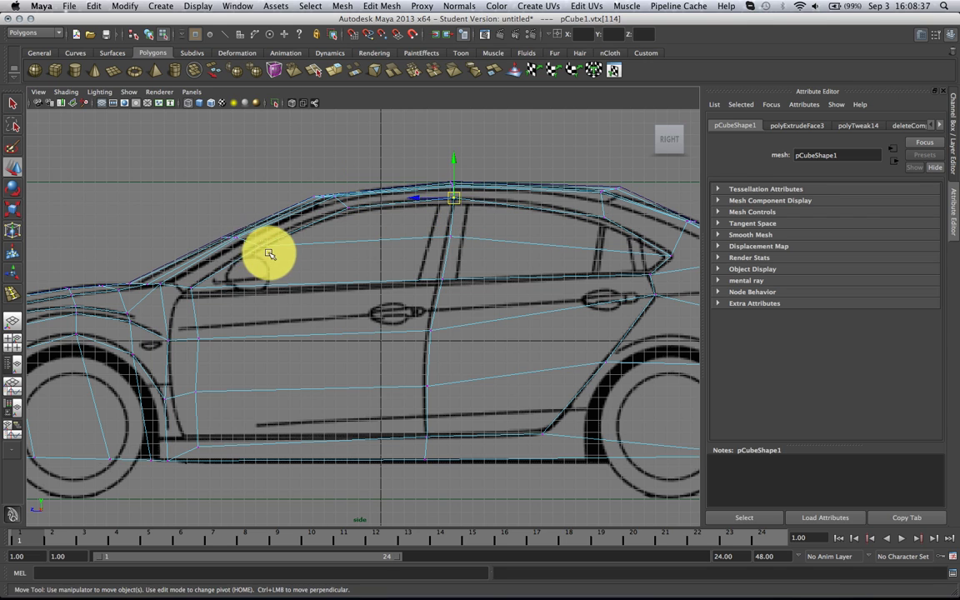
Align the inner border's front vertices with the front door seam down to its bottom corner.
{"action": "left_click", "coordinate": [166, 342]}
{"action": "left_click", "coordinate": [175, 337]}
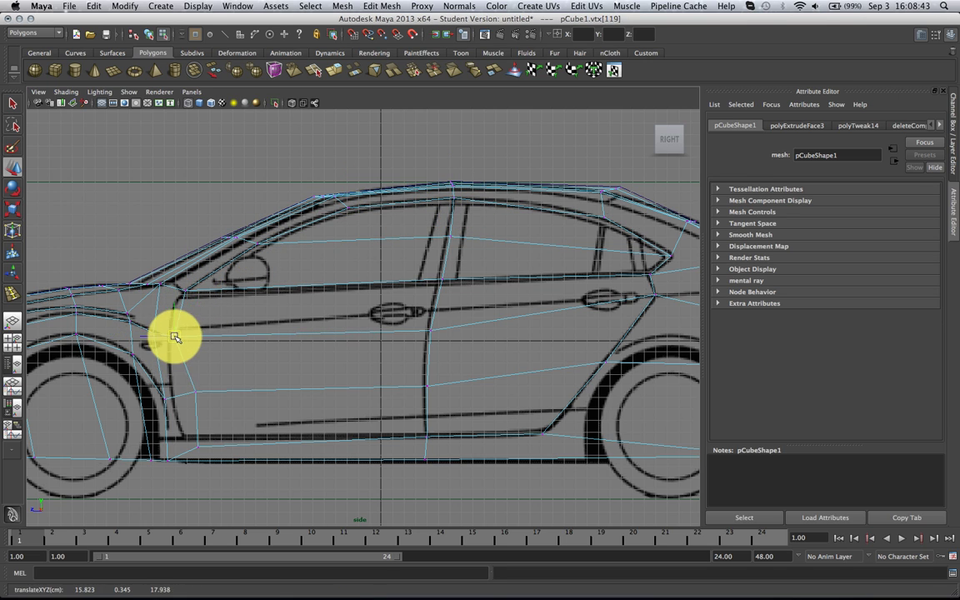
{"action": "left_click_drag", "start_coordinate": [182, 376], "coordinate": [176, 399]}
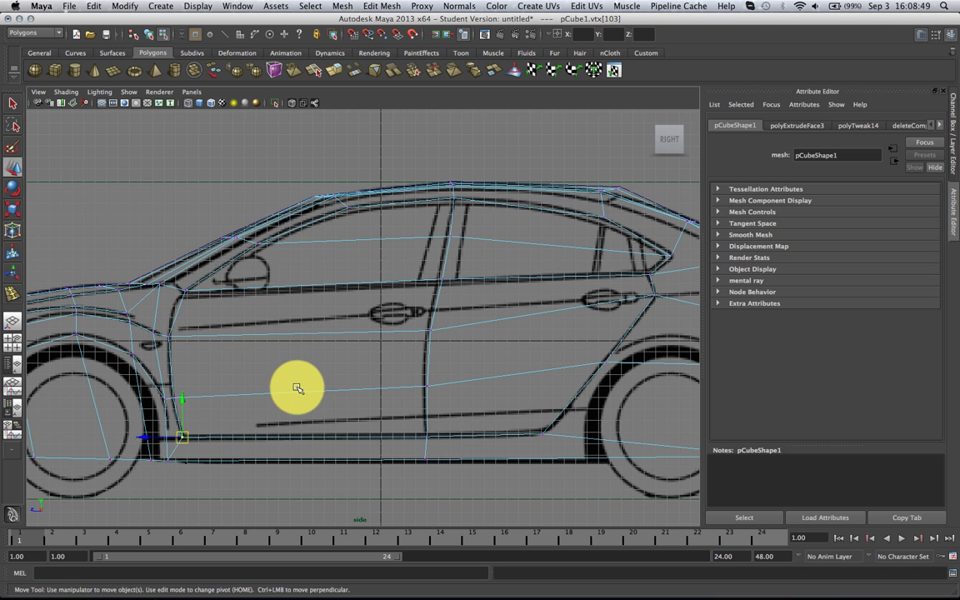
Select the edge loop outlining the doors and side windows in the perspective view for adjustment along the X axis.
{"action": "scroll", "coordinate": [298, 388], "scroll_direction": "down", "scroll_amount": 2}
{"action": "key", "text": "space"}
{"action": "left_click_drag", "start_coordinate": [311, 388], "coordinate": [324, 336]}
{"action": "key", "text": "1"}
{"action": "right_click_drag", "start_coordinate": [255, 329], "coordinate": [348, 327], "text": "alt"}
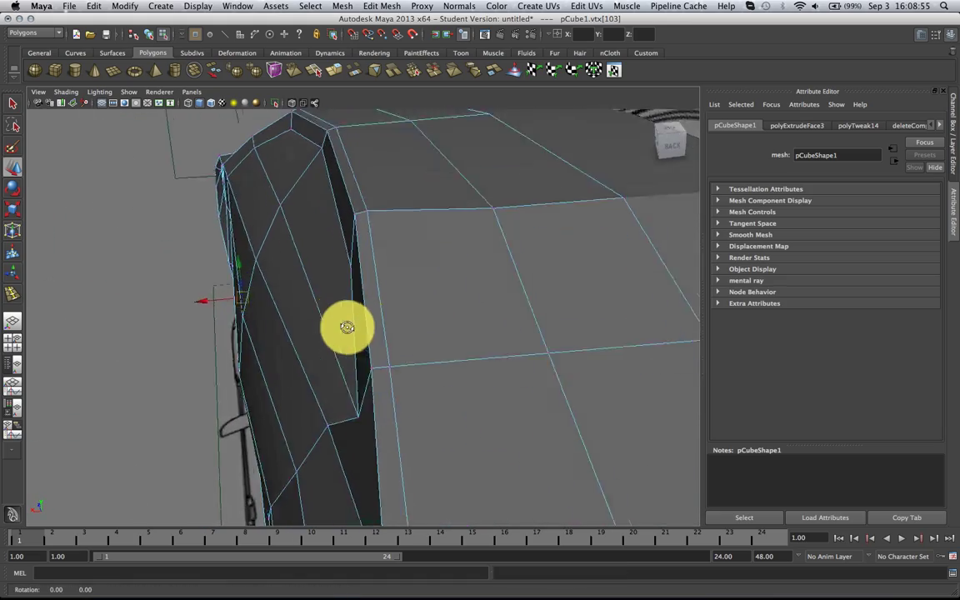
{"action": "left_click_drag", "start_coordinate": [348, 328], "coordinate": [350, 280], "text": "alt"}
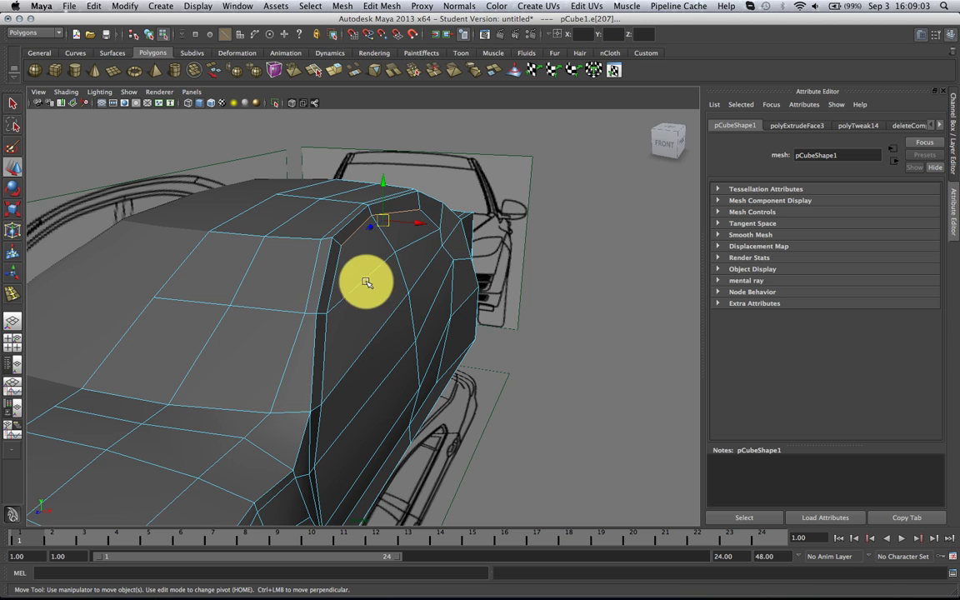
{"action": "left_click_drag", "start_coordinate": [374, 316], "coordinate": [353, 293], "text": "alt"}
{"action": "middle_click_drag", "start_coordinate": [354, 294], "coordinate": [333, 364], "text": "alt"}
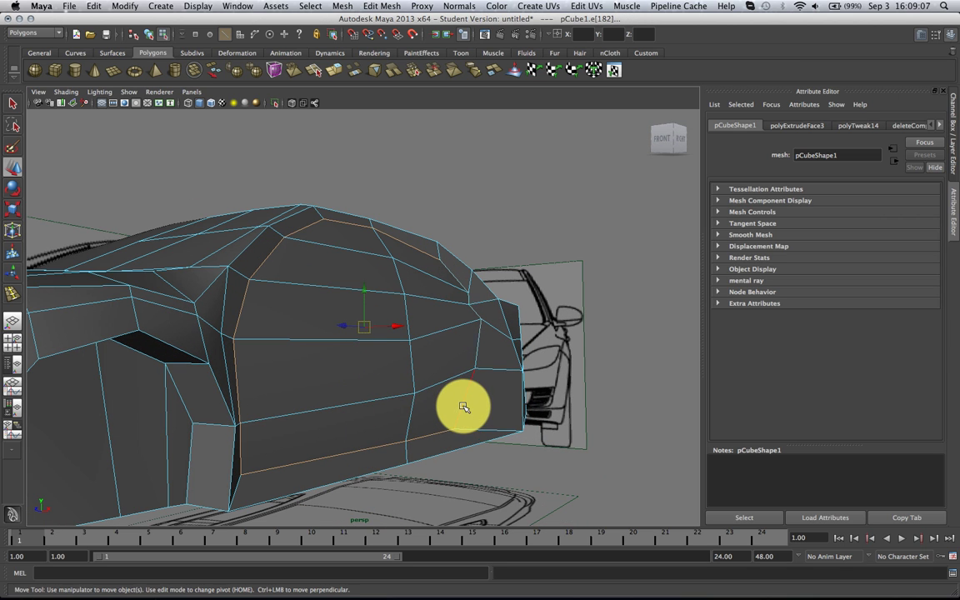
{"action": "mouse_move", "coordinate": [448, 354]}
{"action": "left_mouse_down", "text": "alt"}
{"action": "mouse_move", "coordinate": [461, 357]}
{"action": "mouse_move", "coordinate": [441, 349]}
{"action": "left_mouse_up", "text": "alt"}
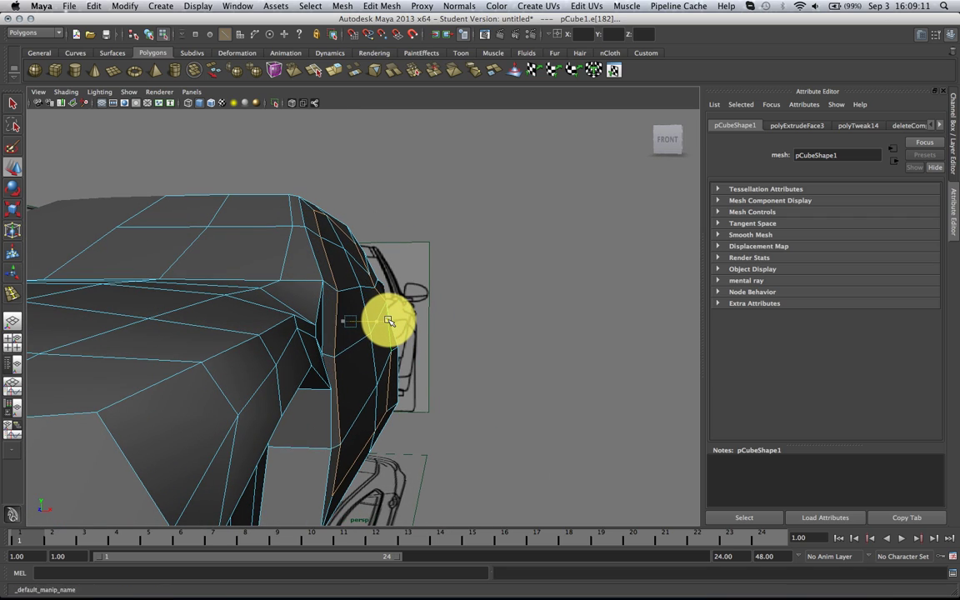
Switch to vertex editing and move the border vertex at the rear window's lower corner along the X axis.
{"action": "left_click_drag", "start_coordinate": [389, 321], "coordinate": [426, 350], "text": "alt"}
{"action": "middle_click_drag", "start_coordinate": [426, 350], "coordinate": [364, 341], "text": "alt"}
{"action": "scroll", "coordinate": [364, 341], "scroll_direction": "up", "scroll_amount": 5}
{"action": "left_click_drag", "start_coordinate": [364, 341], "coordinate": [322, 334], "text": "alt"}
{"action": "middle_click_drag", "start_coordinate": [322, 334], "coordinate": [373, 364], "text": "alt"}
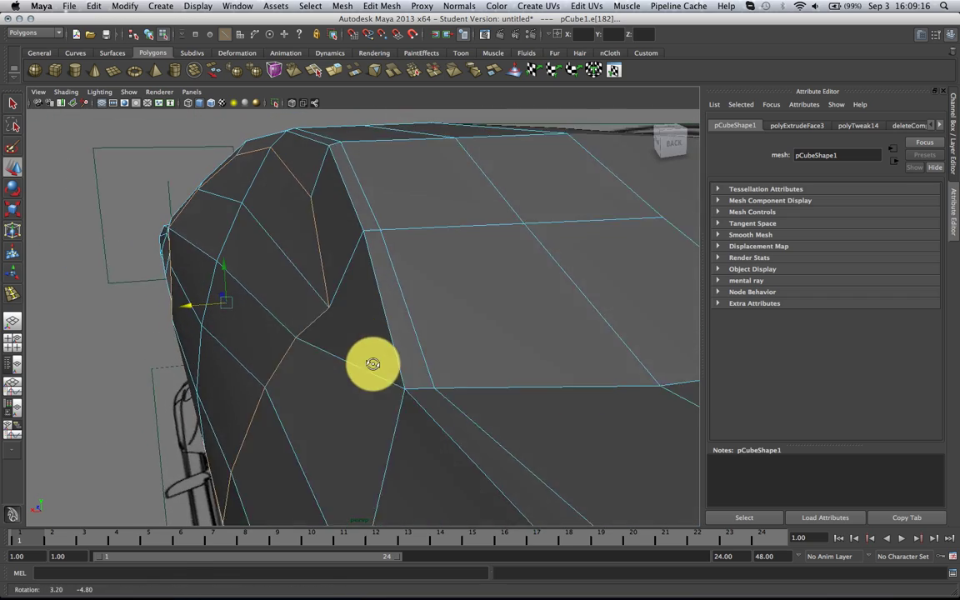
{"action": "left_click_drag", "start_coordinate": [373, 364], "coordinate": [335, 332], "text": "alt"}
{"action": "right_click", "coordinate": [336, 332]}
{"action": "right_click_drag", "start_coordinate": [336, 333], "coordinate": [288, 331]}
{"action": "left_click", "coordinate": [291, 294]}
{"action": "key", "text": "f"}
{"action": "scroll", "coordinate": [341, 334], "scroll_direction": "down", "scroll_amount": 3}
{"action": "mouse_move", "coordinate": [342, 336]}
{"action": "left_mouse_down", "text": "alt"}
{"action": "mouse_move", "coordinate": [338, 327]}
{"action": "mouse_move", "coordinate": [312, 347]}
{"action": "mouse_move", "coordinate": [505, 348]}
{"action": "mouse_move", "coordinate": [403, 385]}
{"action": "left_mouse_up", "text": "alt"}
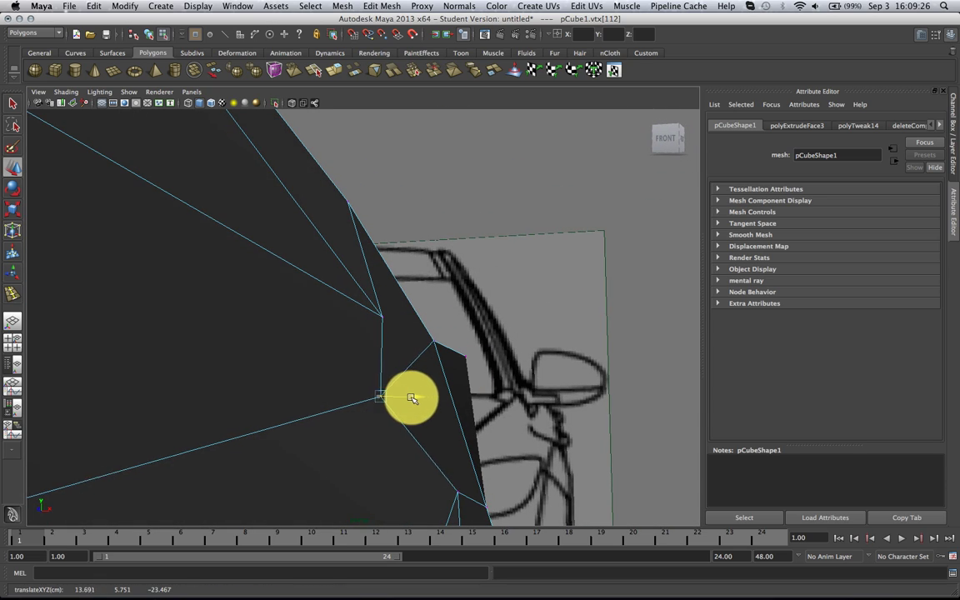
{"action": "left_click_drag", "start_coordinate": [456, 395], "coordinate": [430, 396]}
Adjust the side window border vertices along the windshield pillar to follow the cabin's side outline in the front blueprint.
{"action": "key", "text": "space"}
{"action": "left_click_drag", "start_coordinate": [454, 396], "coordinate": [438, 438]}
{"action": "key", "text": "space"}
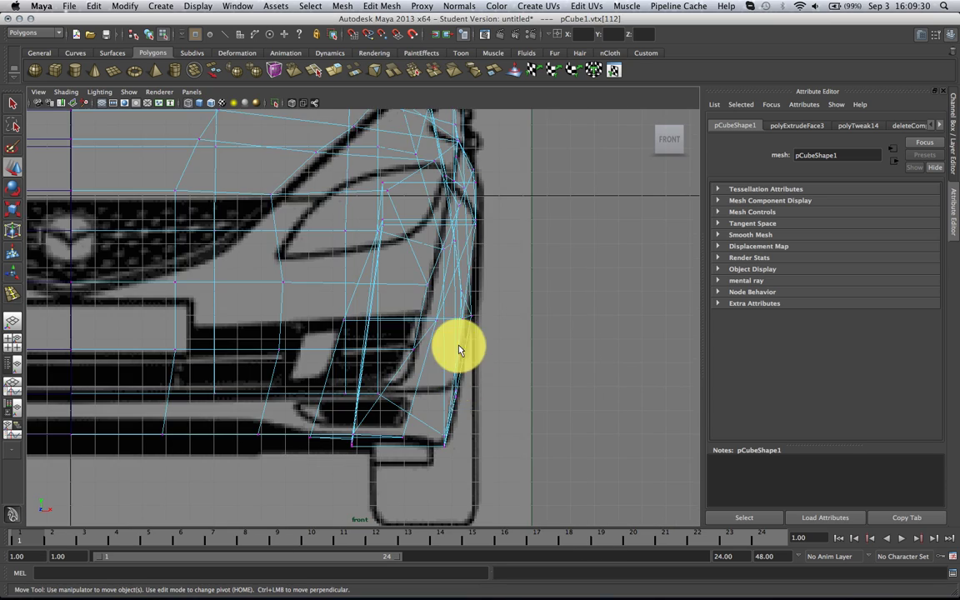
{"action": "middle_click_drag", "start_coordinate": [457, 242], "coordinate": [414, 500], "text": "alt"}
{"action": "scroll", "coordinate": [402, 353], "scroll_direction": "up", "scroll_amount": 3}
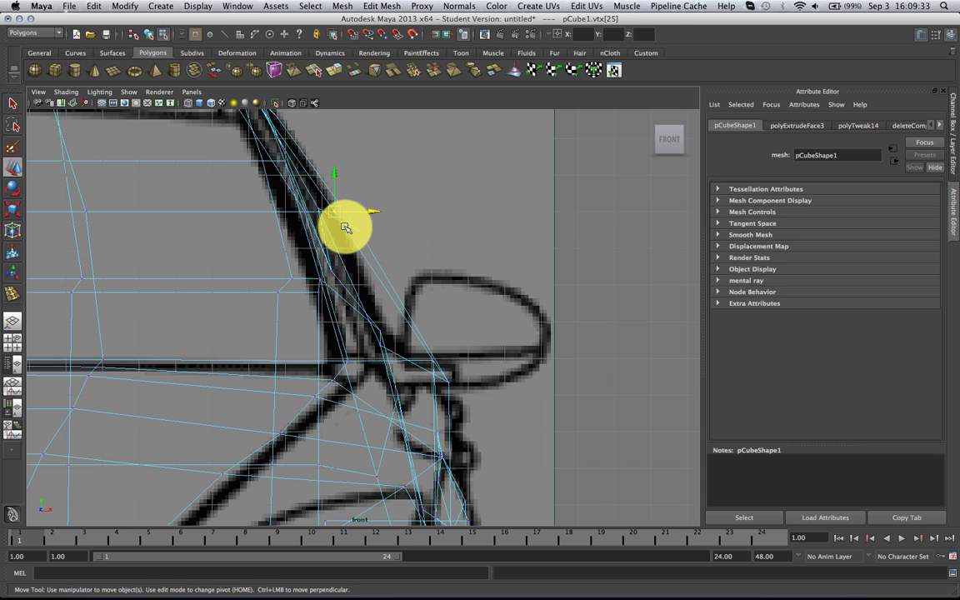
{"action": "scroll", "coordinate": [378, 231], "scroll_direction": "down", "scroll_amount": 2}
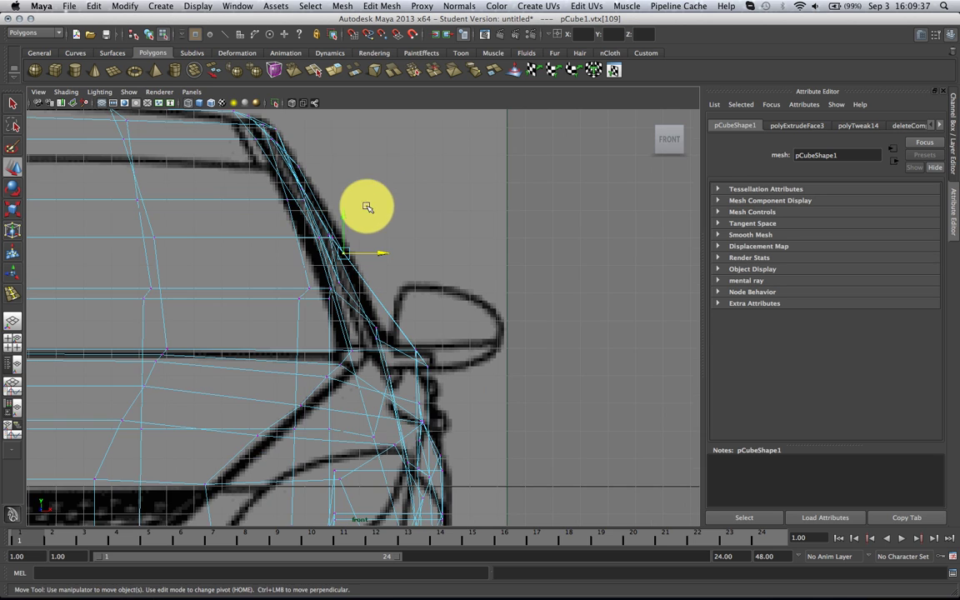
{"action": "scroll", "coordinate": [369, 206], "scroll_direction": "up", "scroll_amount": 4}
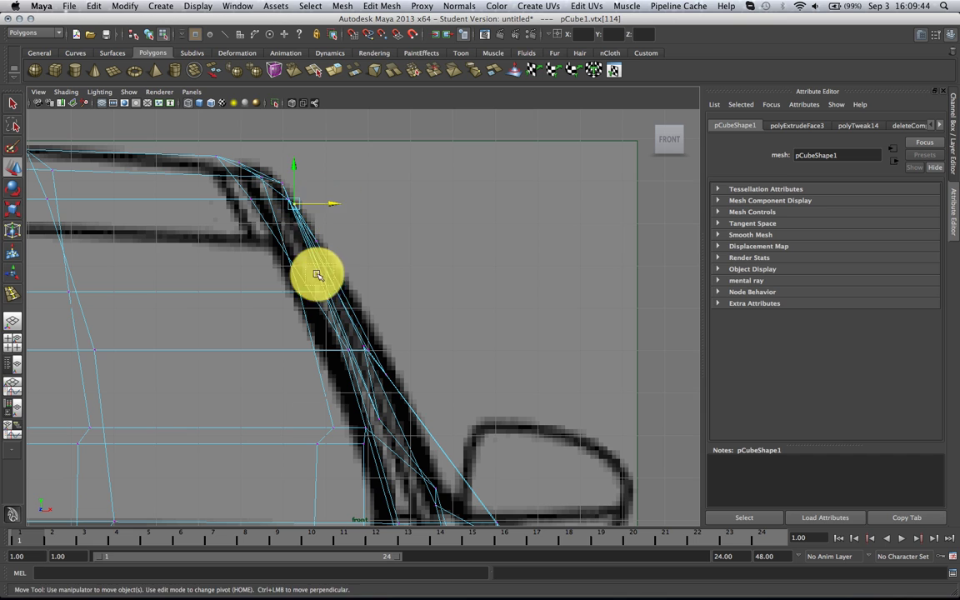
{"action": "left_click_drag", "start_coordinate": [365, 277], "coordinate": [316, 284]}
{"action": "left_click_drag", "start_coordinate": [368, 292], "coordinate": [377, 294]}
Adjust the window border's lower vertices near the mirror base and just below it to the front blueprint's body outline.
{"action": "scroll", "coordinate": [379, 295], "scroll_direction": "down", "scroll_amount": 3}
{"action": "middle_click_drag", "start_coordinate": [433, 388], "coordinate": [381, 292], "text": "alt"}
{"action": "scroll", "coordinate": [380, 325], "scroll_direction": "up", "scroll_amount": 2}
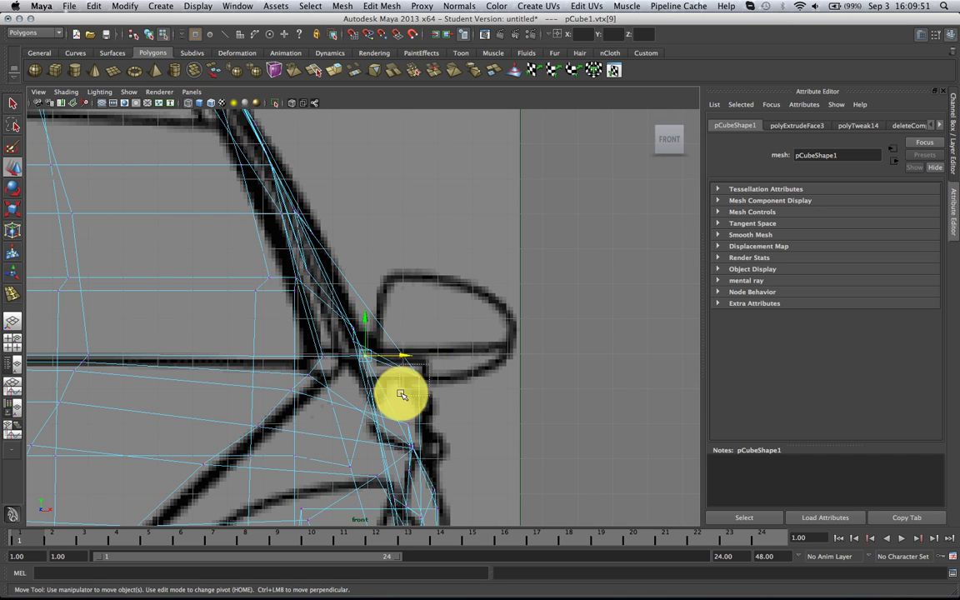
{"action": "left_click", "coordinate": [408, 424]}
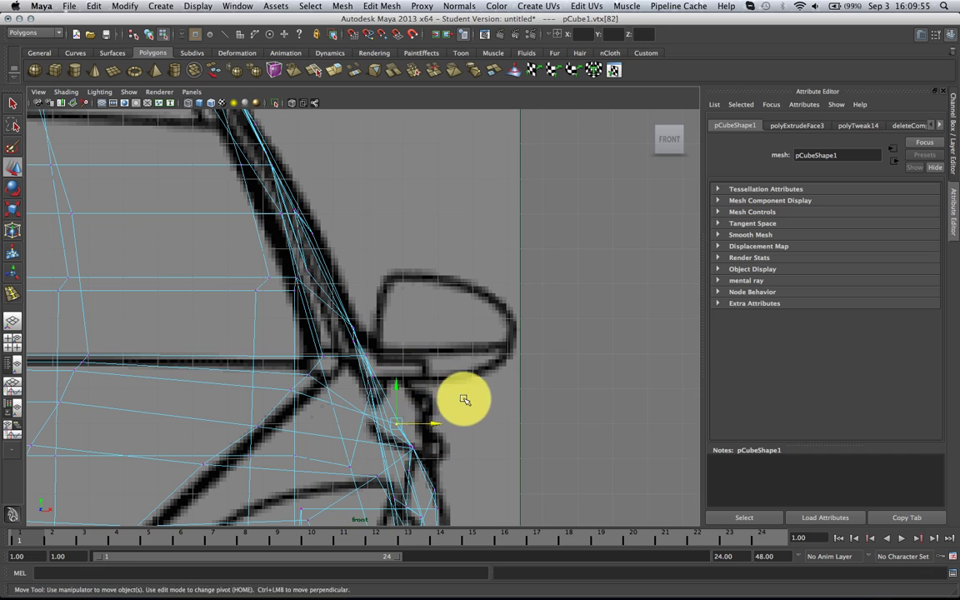
{"action": "left_click", "coordinate": [464, 400]}
{"action": "key", "text": "space"}
{"action": "left_click_drag", "start_coordinate": [471, 391], "coordinate": [469, 371]}
Preview the car body smoothed in the perspective view, restore the unsmoothed display and return to object mode.
{"action": "scroll", "coordinate": [384, 375], "scroll_direction": "down", "scroll_amount": 10}
{"action": "left_click_drag", "start_coordinate": [381, 380], "coordinate": [359, 375], "text": "alt"}
{"action": "key", "text": "3"}
{"action": "key", "text": "1"}
{"action": "right_click_drag", "start_coordinate": [360, 374], "coordinate": [386, 361]}
{"action": "left_click_drag", "start_coordinate": [396, 380], "coordinate": [348, 435], "text": "alt"}
{"action": "left_click", "coordinate": [408, 401]}
In the top view, move the vertices around the front door's upper front corner outward to the blueprint's body side.
{"action": "middle_click_drag", "start_coordinate": [348, 435], "coordinate": [412, 285], "text": "alt"}
{"action": "scroll", "coordinate": [412, 285], "scroll_direction": "up", "scroll_amount": 8}
{"action": "middle_click_drag", "start_coordinate": [323, 326], "coordinate": [489, 312], "text": "alt"}
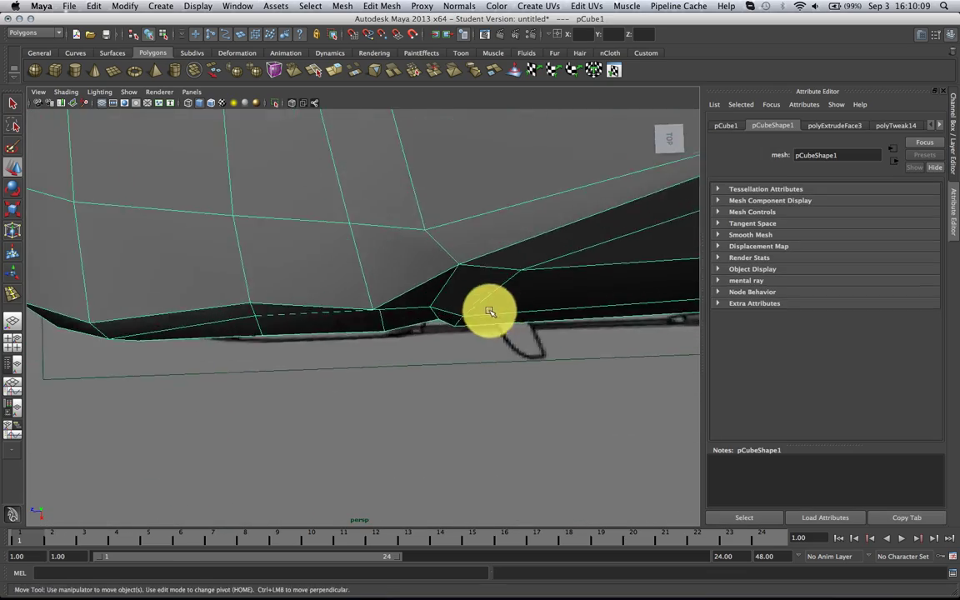
{"action": "left_click_drag", "start_coordinate": [490, 312], "coordinate": [529, 298], "text": "alt"}
{"action": "key", "text": "space"}
{"action": "key", "text": "4"}
{"action": "middle_click_drag", "start_coordinate": [462, 200], "coordinate": [462, 239], "text": "alt"}
{"action": "scroll", "coordinate": [458, 225], "scroll_direction": "down", "scroll_amount": 3}
{"action": "middle_click_drag", "start_coordinate": [421, 153], "coordinate": [417, 283], "text": "alt"}
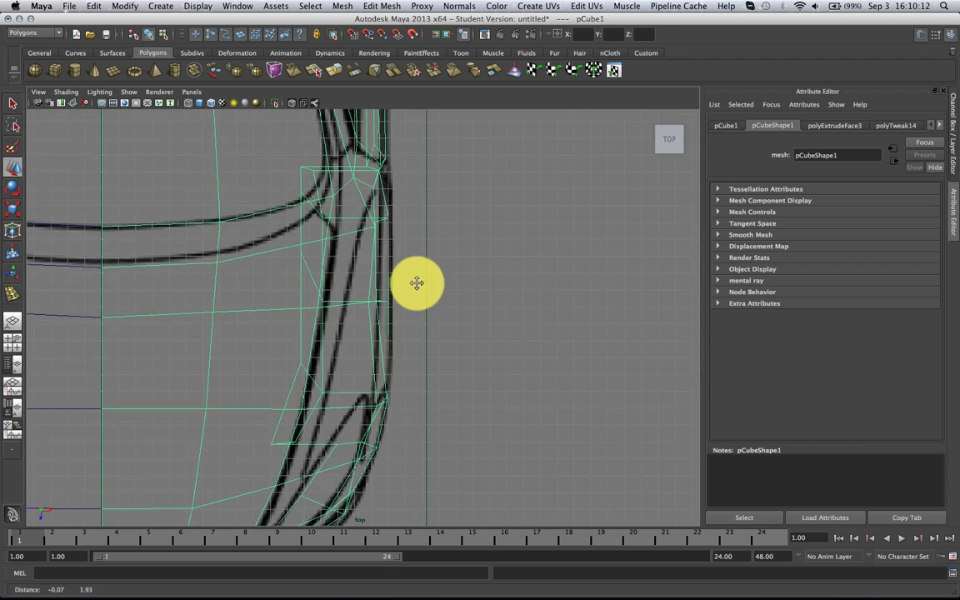
{"action": "scroll", "coordinate": [413, 336], "scroll_direction": "up", "scroll_amount": 5}
{"action": "key", "text": "5"}
{"action": "right_click_drag", "start_coordinate": [373, 313], "coordinate": [324, 310]}
{"action": "scroll", "coordinate": [379, 300], "scroll_direction": "up", "scroll_amount": 3}
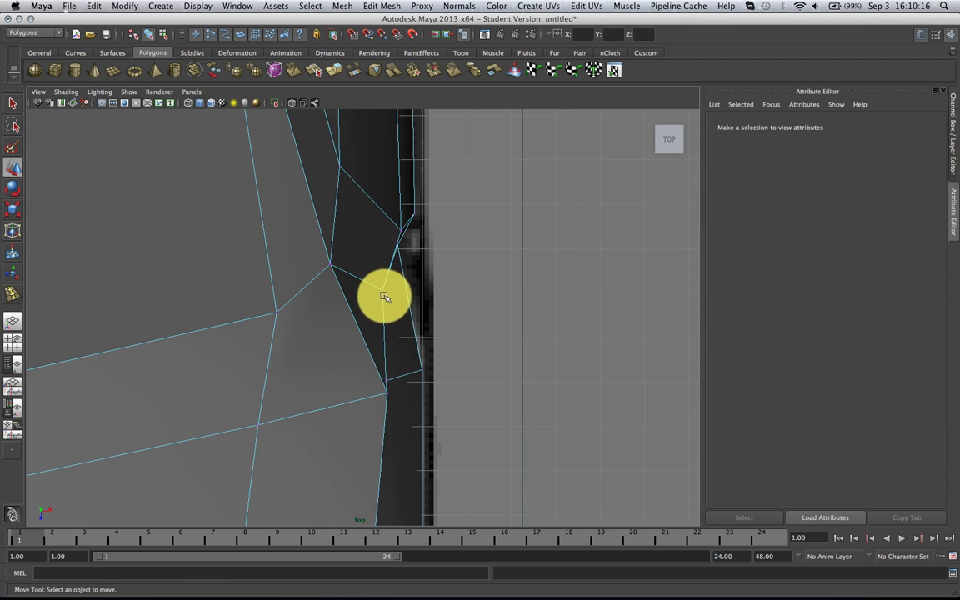
{"action": "left_click", "coordinate": [383, 291]}
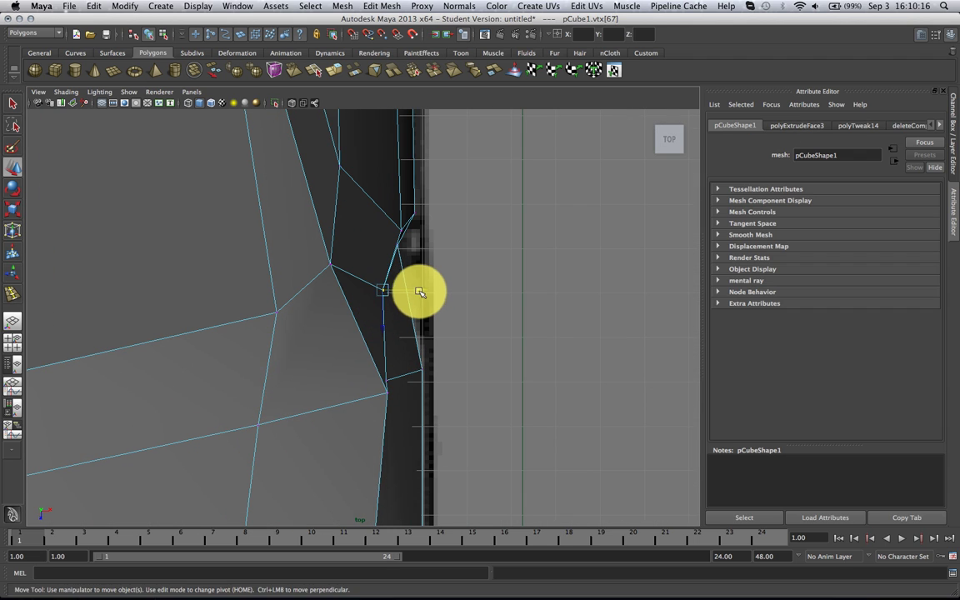
{"action": "left_click", "coordinate": [388, 380]}
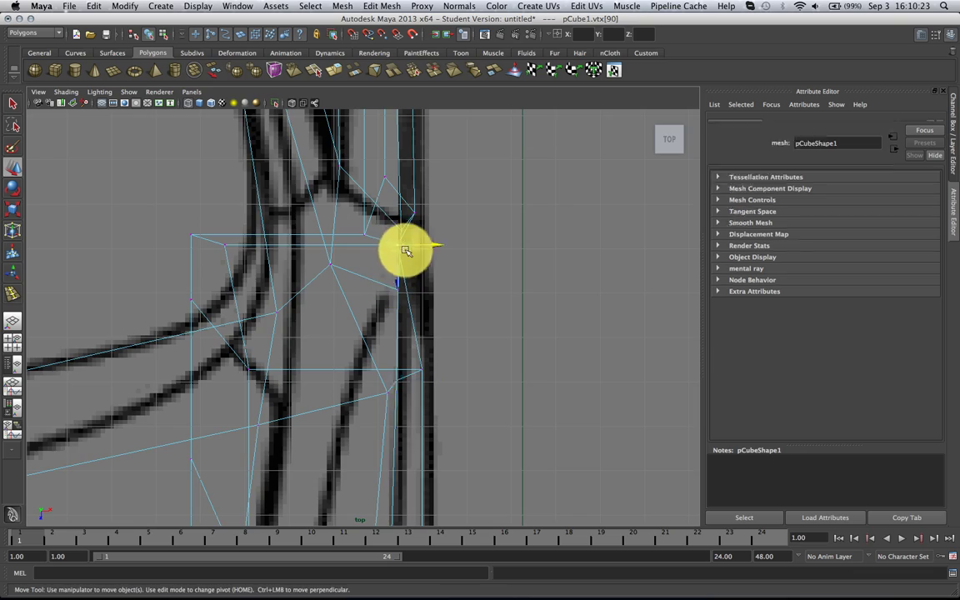
{"action": "left_click", "coordinate": [408, 246]}
In the perspective view, inspect the front door's upper corner and select the vertex at the windshield pillar's base.
{"action": "key", "text": "space"}
{"action": "key", "text": "space"}
{"action": "left_click_drag", "start_coordinate": [460, 253], "coordinate": [421, 325], "text": "alt"}
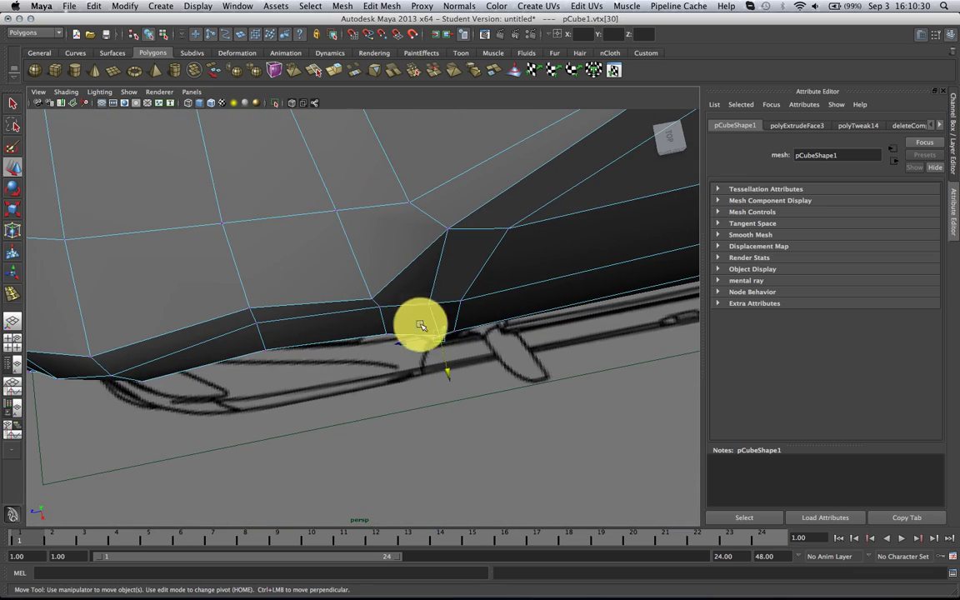
{"action": "left_click", "coordinate": [445, 230]}
{"action": "left_click", "coordinate": [448, 230]}
Move the upper side window border vertices along the X axis to even out the roof edge, then clear the selection.
{"action": "left_click_drag", "start_coordinate": [448, 230], "coordinate": [342, 246], "text": "alt"}
{"action": "middle_click_drag", "start_coordinate": [342, 246], "coordinate": [348, 293], "text": "alt"}
{"action": "left_click_drag", "start_coordinate": [348, 293], "coordinate": [425, 273], "text": "alt"}
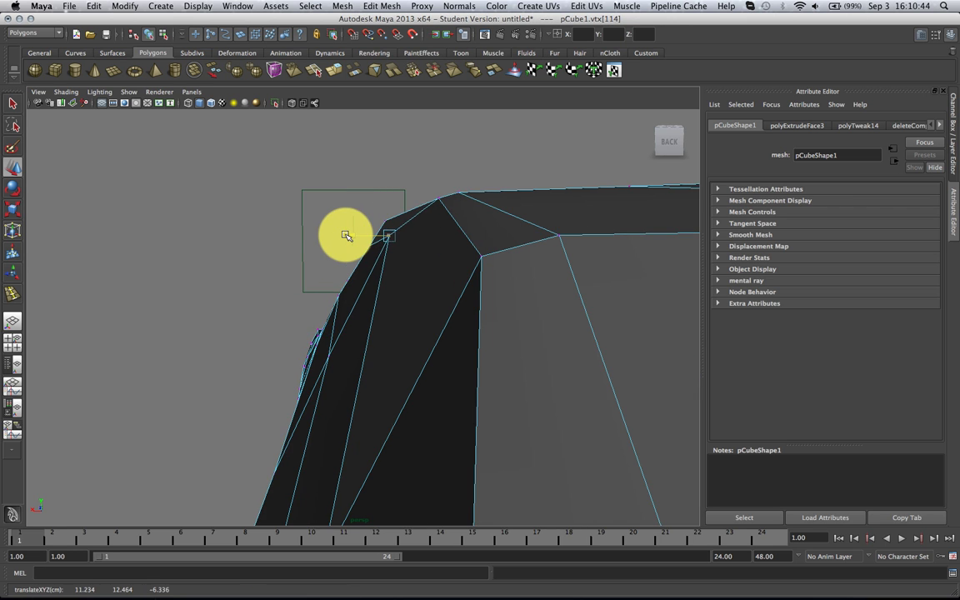
{"action": "left_click_drag", "start_coordinate": [345, 236], "coordinate": [429, 222], "text": "alt"}
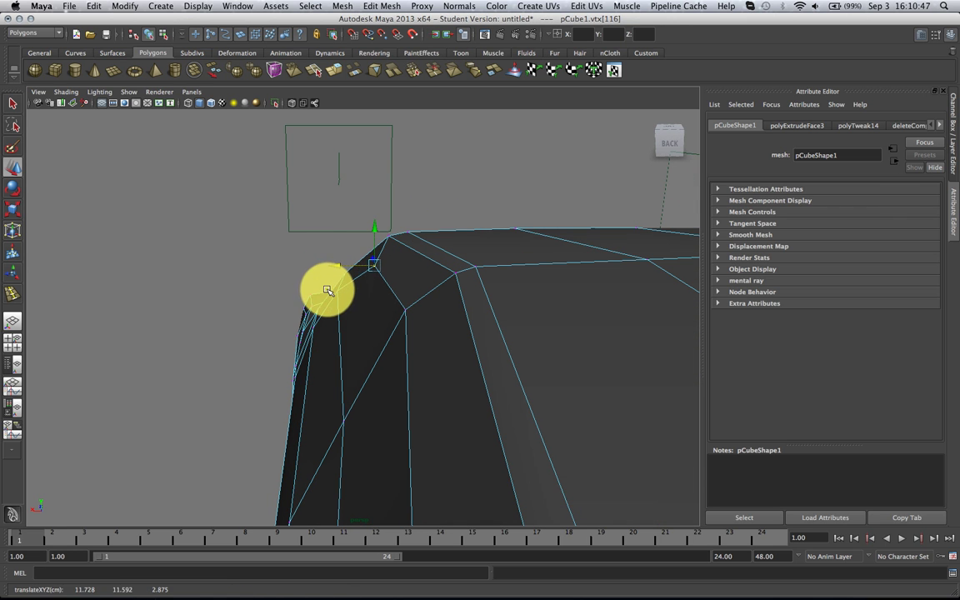
{"action": "left_click_drag", "start_coordinate": [328, 289], "coordinate": [468, 318], "text": "alt"}
{"action": "left_click_drag", "start_coordinate": [403, 359], "coordinate": [371, 293], "text": "alt"}
{"action": "left_click", "coordinate": [401, 323]}
{"action": "scroll", "coordinate": [360, 343], "scroll_direction": "down", "scroll_amount": 10}
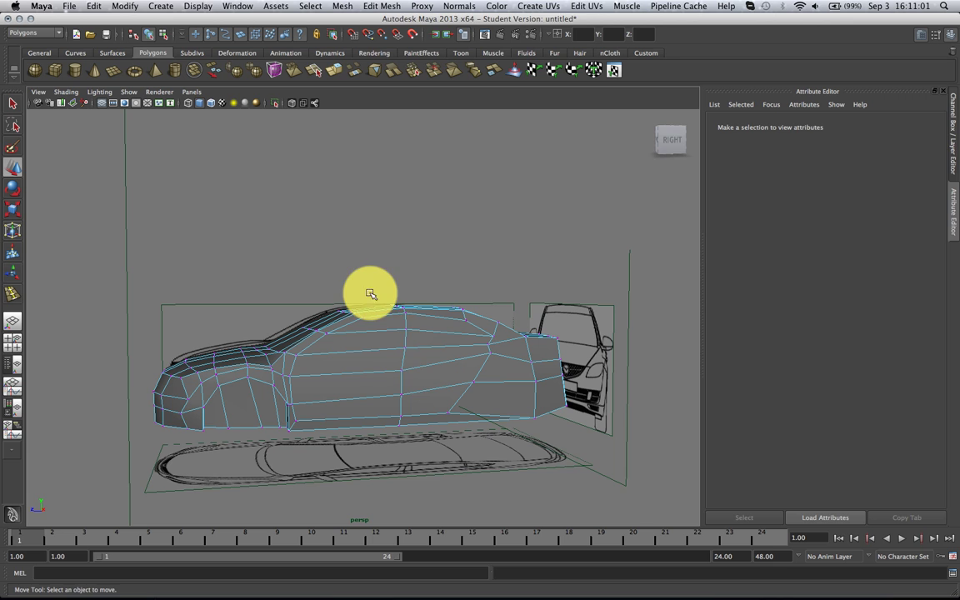
Insert a vertical edge loop through the middle of the front door and continue it up to the roof.
{"action": "left_click", "coordinate": [366, 7]}
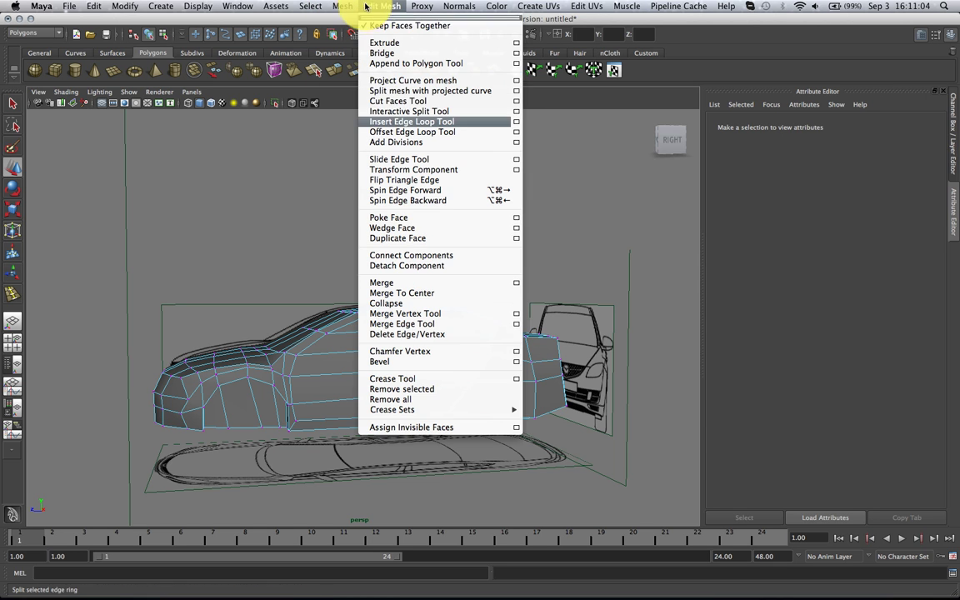
{"action": "left_click", "coordinate": [396, 123]}
{"action": "key", "text": "w"}
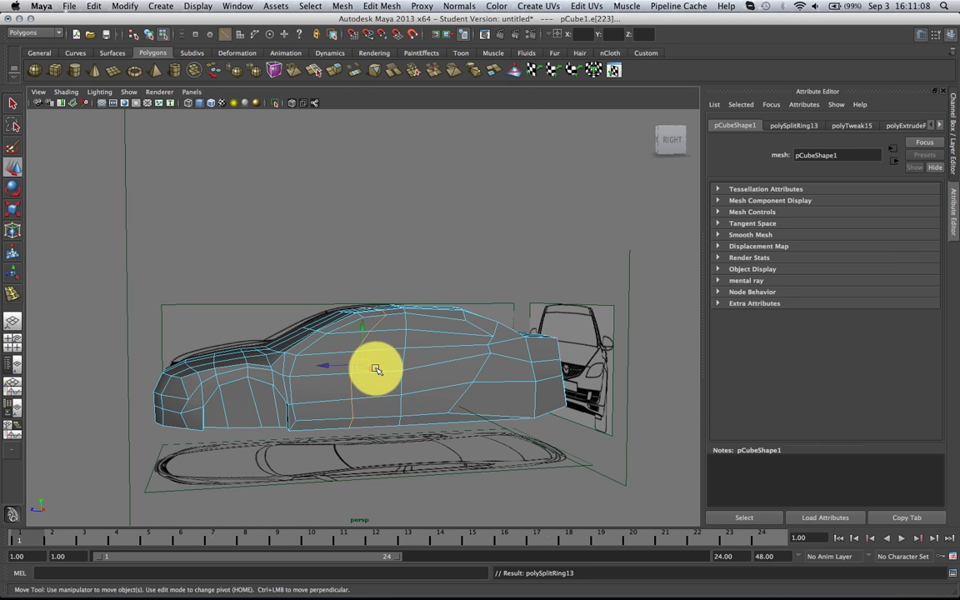
In the side view, move the new loop's roof vertices forward and straighten its lower vertices on the front door.
{"action": "key", "text": "space"}
{"action": "key", "text": "space"}
{"action": "key", "text": "4"}
{"action": "right_click", "coordinate": [404, 251]}
{"action": "right_click_drag", "start_coordinate": [404, 251], "coordinate": [370, 202]}
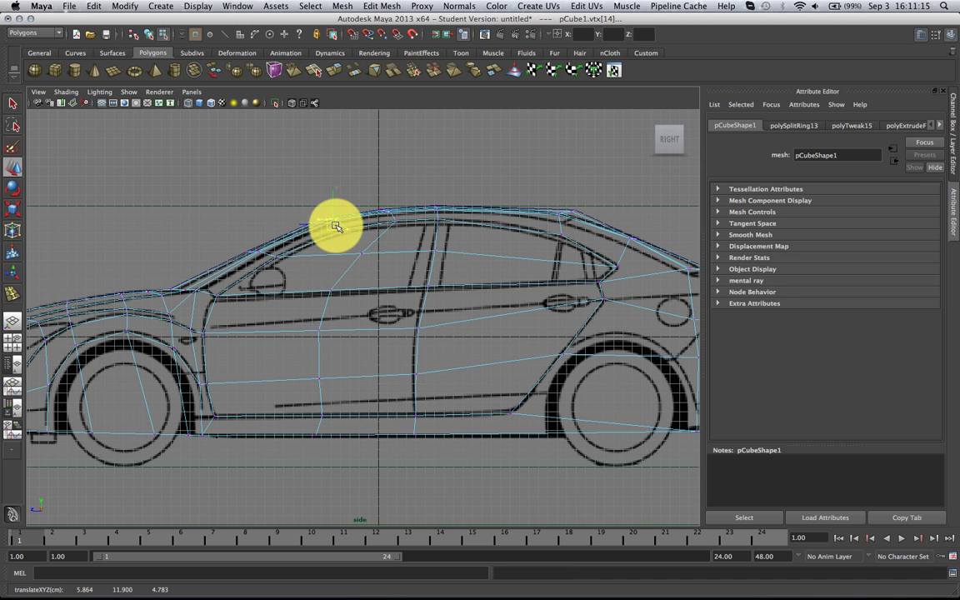
{"action": "middle_click_drag", "start_coordinate": [328, 347], "coordinate": [374, 318], "text": "alt"}
{"action": "scroll", "coordinate": [372, 320], "scroll_direction": "up", "scroll_amount": 2}
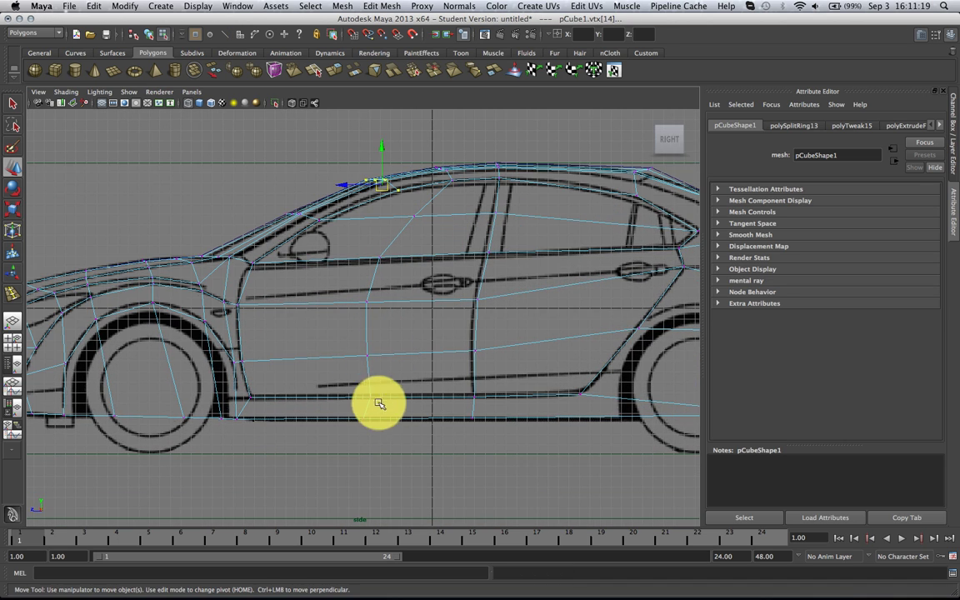
{"action": "left_click", "coordinate": [365, 357]}
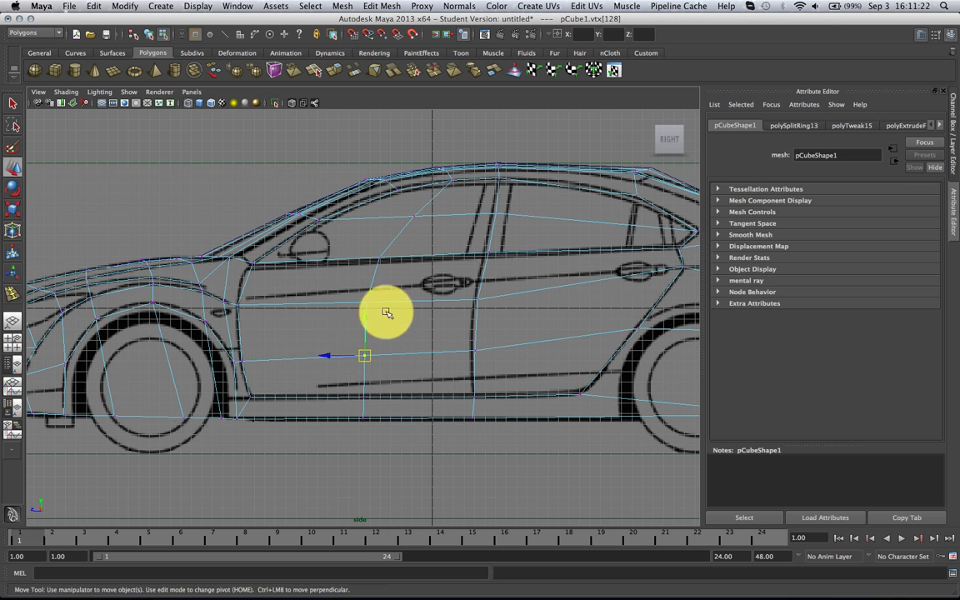
Align the upper horizontal row of door vertices with the blueprint's crease line running through the door handles.
{"action": "left_click", "coordinate": [237, 298]}
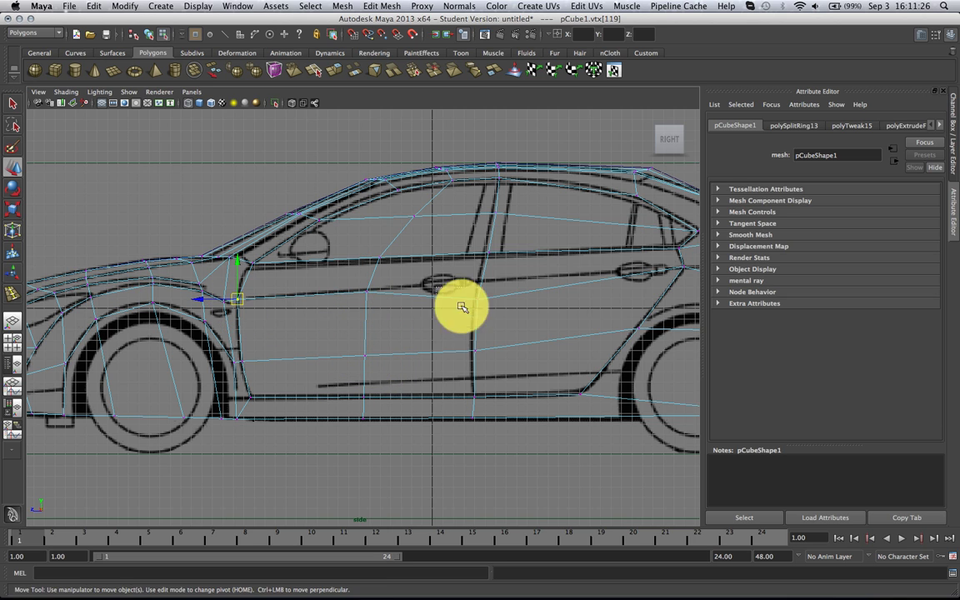
{"action": "middle_click_drag", "start_coordinate": [599, 300], "coordinate": [509, 309], "text": "alt"}
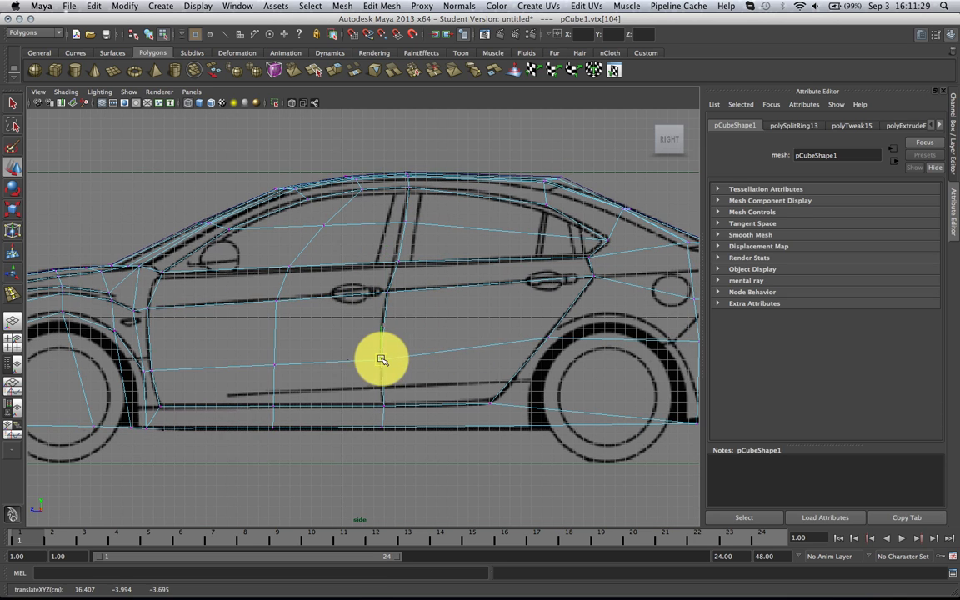
{"action": "left_click", "coordinate": [528, 341]}
Insert a vertical edge loop through the middle of the rear door and up to the roof in the perspective view.
{"action": "scroll", "coordinate": [500, 358], "scroll_direction": "down", "scroll_amount": 3}
{"action": "key", "text": "space"}
{"action": "left_click_drag", "start_coordinate": [495, 350], "coordinate": [400, 379]}
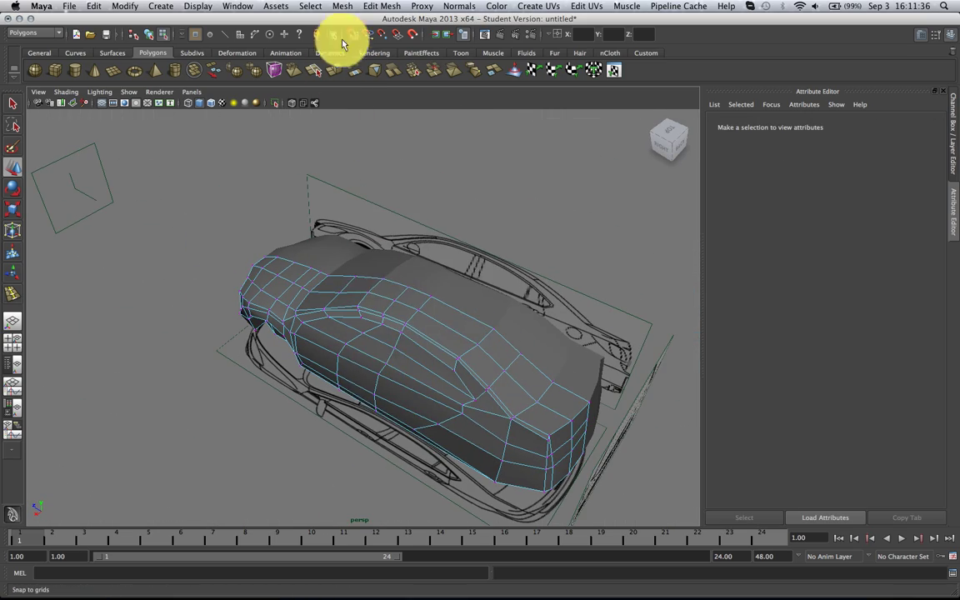
{"action": "left_click", "coordinate": [381, 6]}
{"action": "left_click", "coordinate": [412, 122]}
{"action": "left_click_drag", "start_coordinate": [435, 347], "coordinate": [488, 337]}
Reshape the rear door's new loop in the side view, moving its window vertex and its lowest vertex along the sill.
{"action": "key", "text": "space"}
{"action": "key", "text": "w"}
{"action": "right_click_drag", "start_coordinate": [522, 236], "coordinate": [507, 227]}
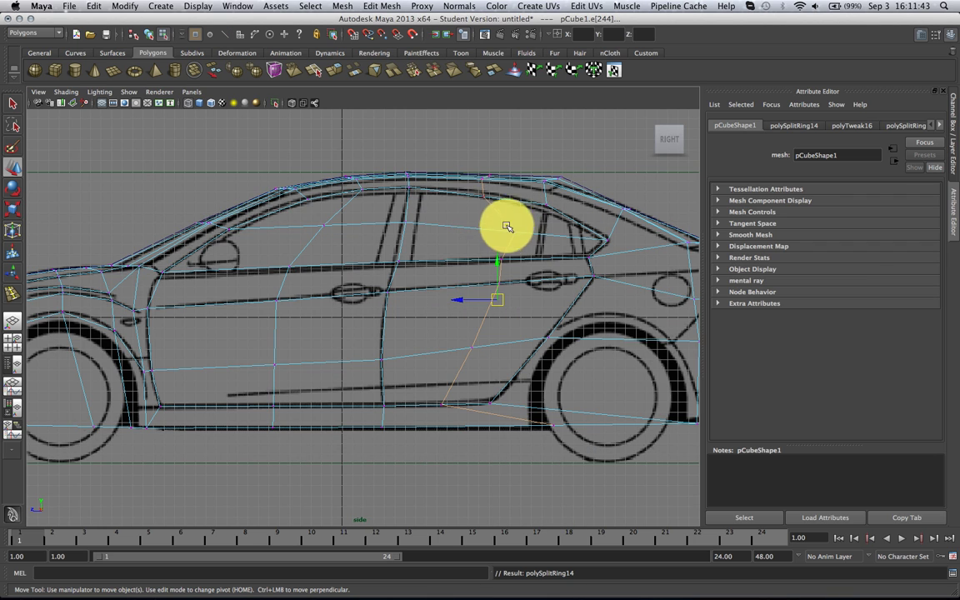
{"action": "left_click", "coordinate": [514, 234]}
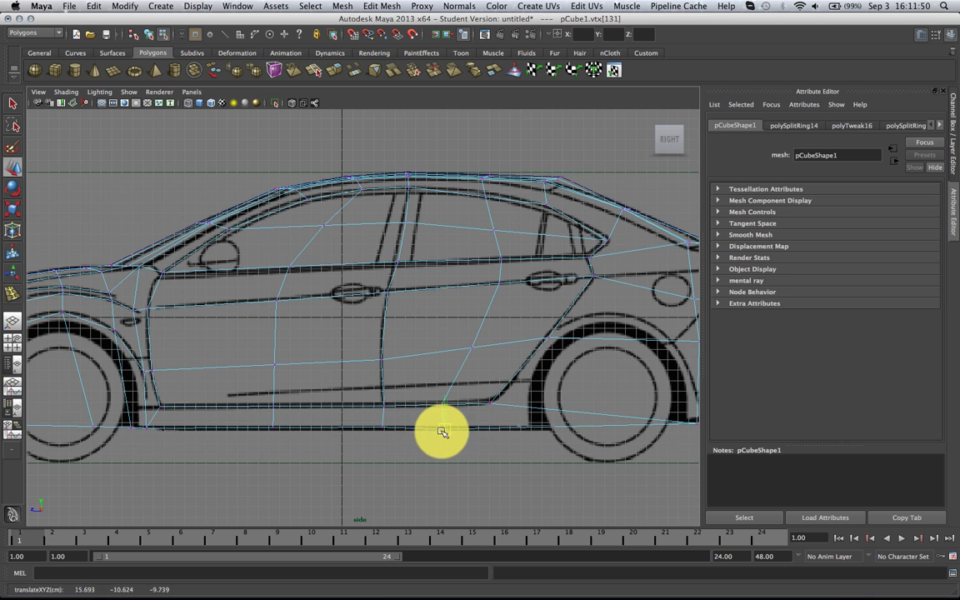
{"action": "middle_click_drag", "start_coordinate": [554, 396], "coordinate": [484, 390], "text": "alt"}
{"action": "scroll", "coordinate": [485, 389], "scroll_direction": "down", "scroll_amount": 1}
{"action": "left_click", "coordinate": [486, 387]}
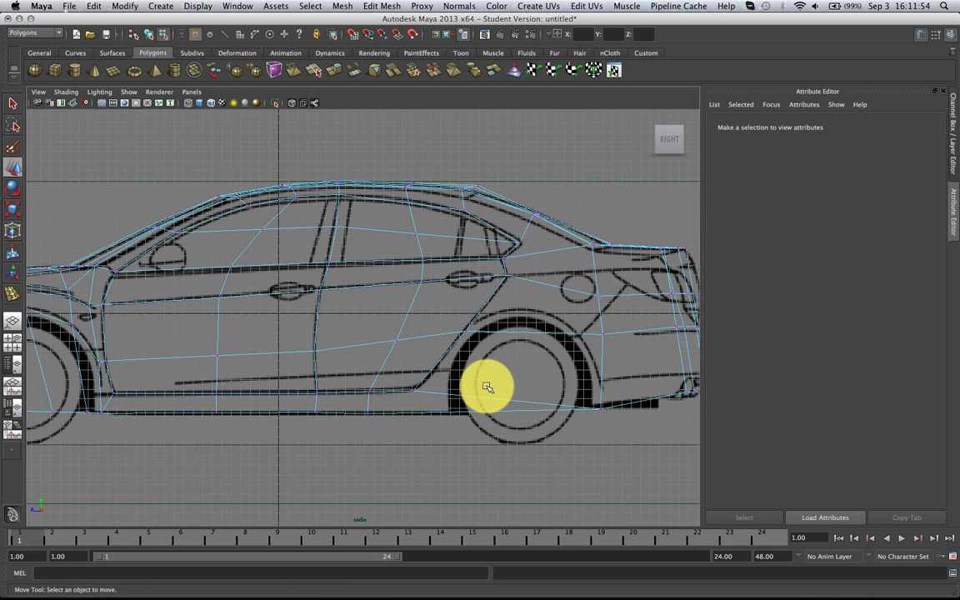
Preview the shaded car body with smoothing in the perspective view, then restore the unsmoothed display.
{"action": "key", "text": "space"}
{"action": "mouse_move", "coordinate": [493, 387]}
{"action": "left_mouse_down"}
{"action": "mouse_move", "coordinate": [520, 323]}
{"action": "mouse_move", "coordinate": [506, 412]}
{"action": "mouse_move", "coordinate": [570, 409]}
{"action": "mouse_move", "coordinate": [514, 386]}
{"action": "left_mouse_up"}
{"action": "key", "text": "5"}
{"action": "key", "text": "3"}
{"action": "left_click", "coordinate": [409, 377]}
{"action": "key", "text": "1"}
Select the two vertices at the front bumper's side corner and move them along X to the top blueprint's outline.
{"action": "left_click_drag", "start_coordinate": [408, 377], "coordinate": [244, 388], "text": "alt"}
{"action": "middle_click_drag", "start_coordinate": [244, 387], "coordinate": [313, 360], "text": "alt"}
{"action": "right_click_drag", "start_coordinate": [313, 360], "coordinate": [375, 397], "text": "alt"}
{"action": "right_click_drag", "start_coordinate": [375, 397], "coordinate": [350, 391]}
{"action": "left_click", "coordinate": [350, 391]}
{"action": "left_click_drag", "start_coordinate": [350, 391], "coordinate": [357, 313], "text": "alt"}
{"action": "key", "text": "f"}
{"action": "left_click_drag", "start_coordinate": [354, 358], "coordinate": [533, 347], "text": "alt"}
{"action": "left_click_drag", "start_coordinate": [401, 317], "coordinate": [332, 385], "text": "alt"}
{"action": "key", "text": "space"}
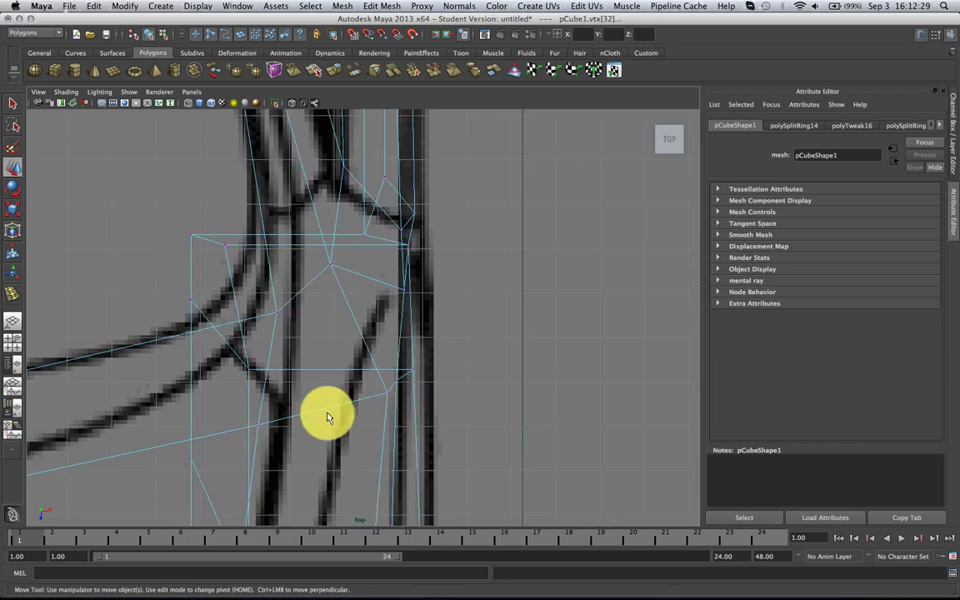
{"action": "scroll", "coordinate": [388, 403], "scroll_direction": "down", "scroll_amount": 5}
{"action": "key", "text": "f"}
{"action": "scroll", "coordinate": [388, 403], "scroll_direction": "down", "scroll_amount": 5}
{"action": "scroll", "coordinate": [388, 403], "scroll_direction": "up", "scroll_amount": 3}
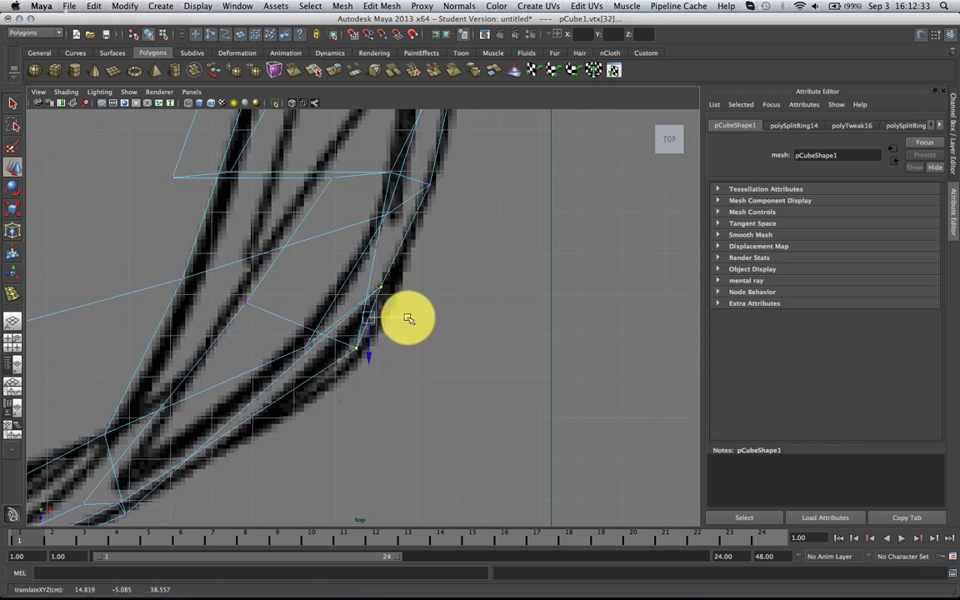
{"action": "scroll", "coordinate": [396, 306], "scroll_direction": "down", "scroll_amount": 5}
{"action": "middle_click_drag", "start_coordinate": [393, 303], "coordinate": [381, 371], "text": "alt"}
Delete the faces filling the front wheel arch opening and preview the body smoothed.
{"action": "key", "text": "space"}
{"action": "mouse_move", "coordinate": [383, 393]}
{"action": "left_mouse_down"}
{"action": "mouse_move", "coordinate": [384, 358]}
{"action": "mouse_move", "coordinate": [322, 324]}
{"action": "mouse_move", "coordinate": [251, 315]}
{"action": "mouse_move", "coordinate": [232, 332]}
{"action": "mouse_move", "coordinate": [389, 380]}
{"action": "left_mouse_up"}
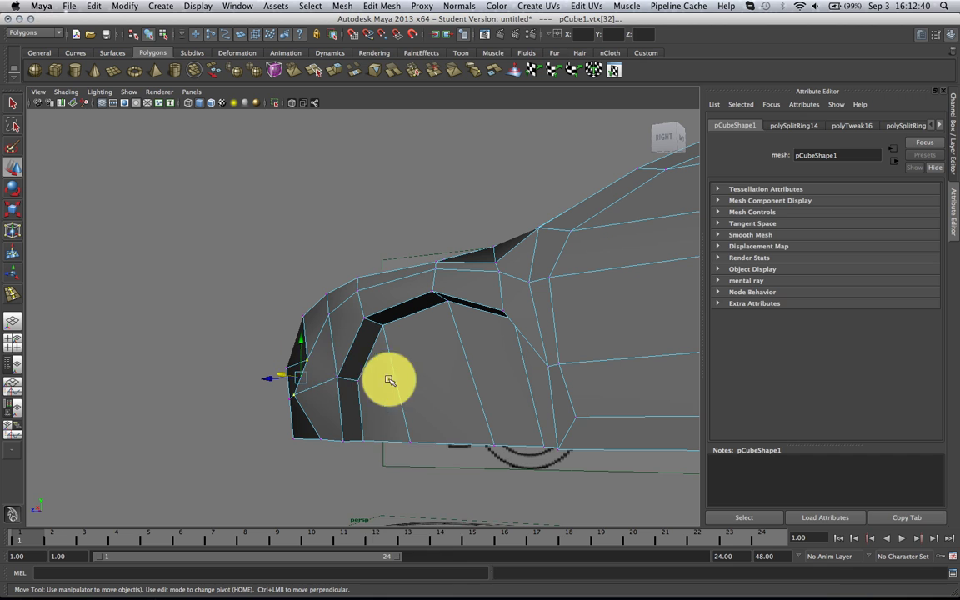
{"action": "right_click_drag", "start_coordinate": [389, 380], "coordinate": [383, 405]}
{"action": "left_click", "coordinate": [380, 388]}
{"action": "left_click", "coordinate": [497, 374], "text": "shift"}
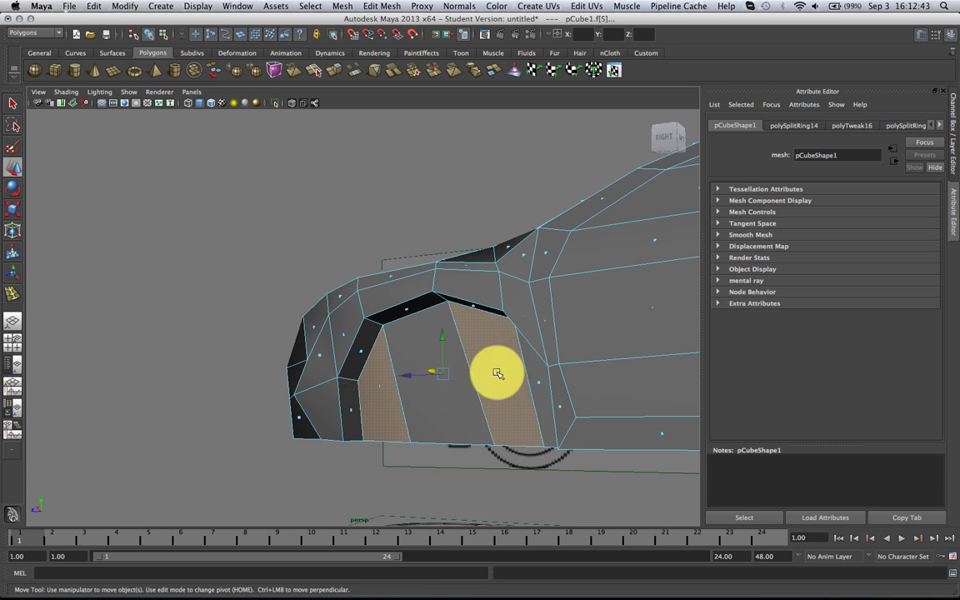
{"action": "key", "text": "4"}
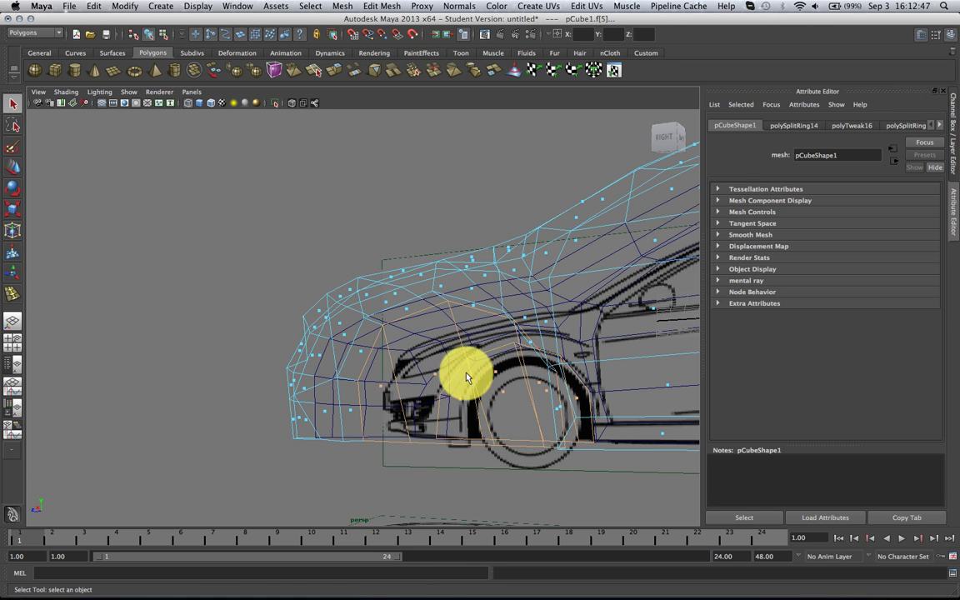
{"action": "key", "text": "5"}
{"action": "key", "text": "Delete"}
{"action": "mouse_move", "coordinate": [480, 377]}
{"action": "left_mouse_down", "text": "alt"}
{"action": "mouse_move", "coordinate": [534, 385]}
{"action": "mouse_move", "coordinate": [367, 367]}
{"action": "mouse_move", "coordinate": [467, 353]}
{"action": "mouse_move", "coordinate": [431, 352]}
{"action": "mouse_move", "coordinate": [532, 364]}
{"action": "mouse_move", "coordinate": [553, 347]}
{"action": "mouse_move", "coordinate": [514, 360]}
{"action": "mouse_move", "coordinate": [322, 337]}
{"action": "mouse_move", "coordinate": [366, 342]}
{"action": "left_mouse_up", "text": "alt"}
{"action": "key", "text": "3"}
In the side view, raise the front bumper vertices beside the headlight's front tip and at the lower grille.
{"action": "key", "text": "space"}
{"action": "scroll", "coordinate": [338, 353], "scroll_direction": "down", "scroll_amount": 3}
{"action": "middle_click_drag", "start_coordinate": [208, 351], "coordinate": [532, 342], "text": "alt"}
{"action": "scroll", "coordinate": [248, 332], "scroll_direction": "up", "scroll_amount": 7}
{"action": "middle_click_drag", "start_coordinate": [200, 334], "coordinate": [335, 335], "text": "alt"}
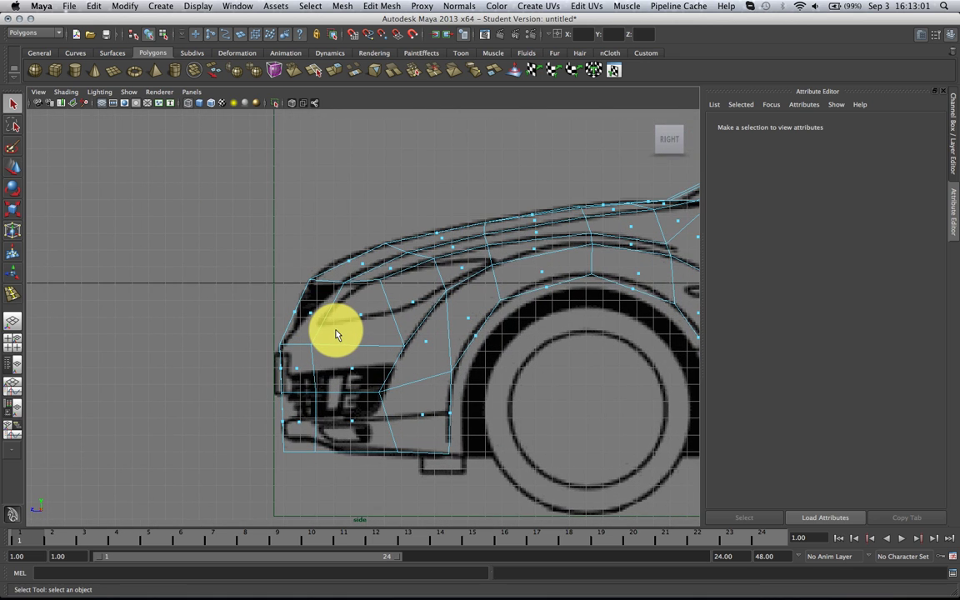
{"action": "scroll", "coordinate": [337, 334], "scroll_direction": "up", "scroll_amount": 2}
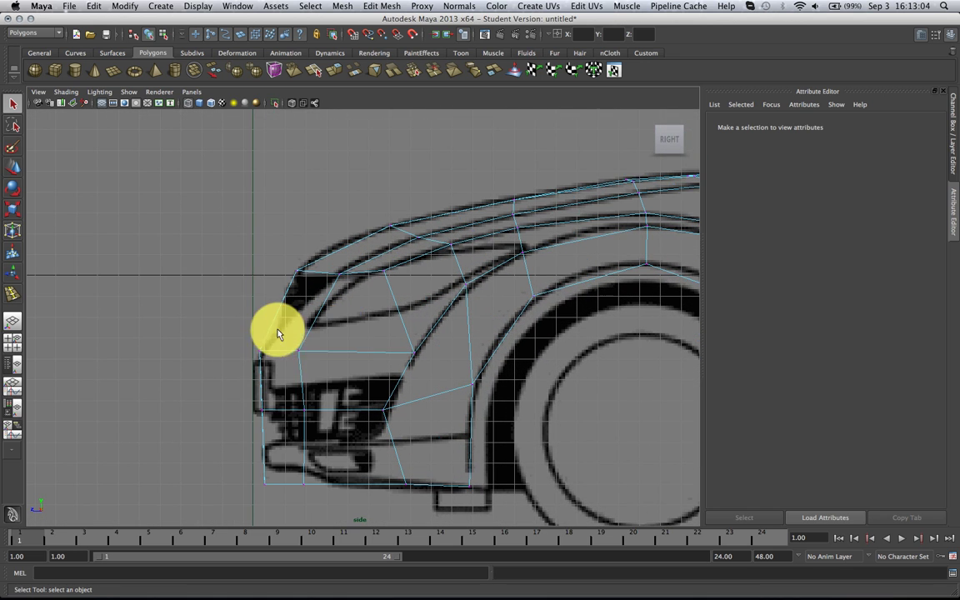
{"action": "left_click", "coordinate": [305, 355]}
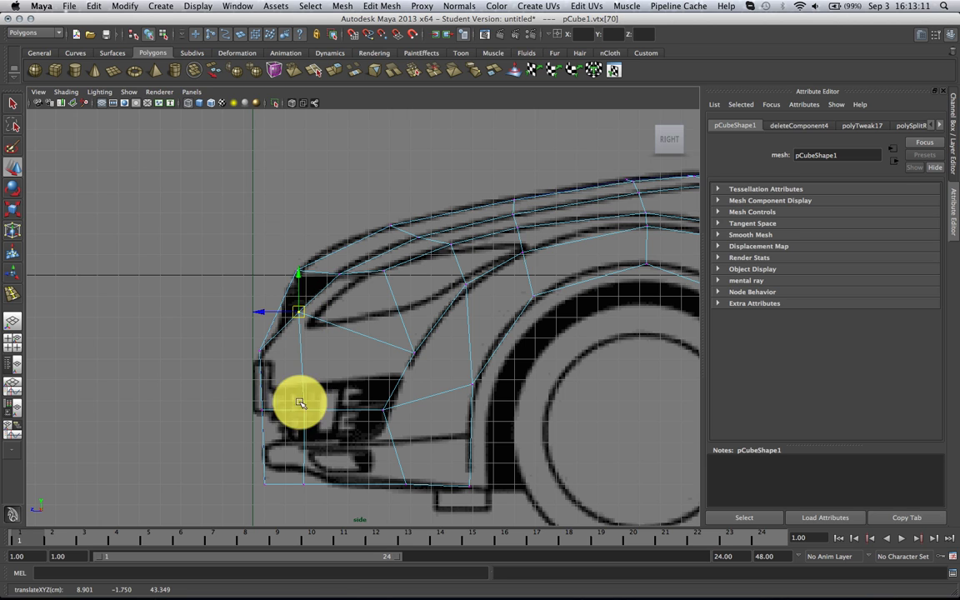
{"action": "left_click_drag", "start_coordinate": [227, 360], "coordinate": [318, 416]}
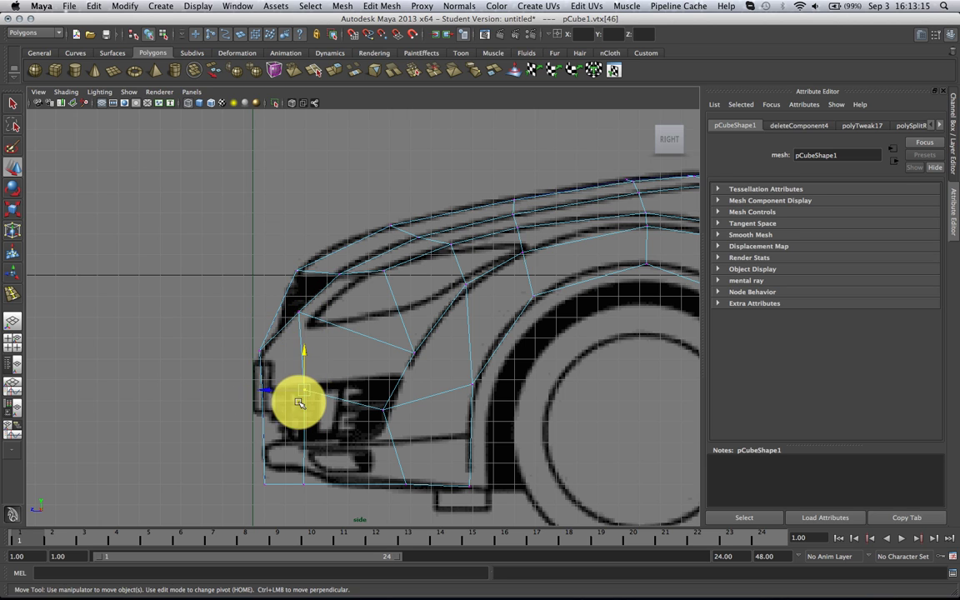
Raise the bumper vertex to the lower grille's upper rear corner and insert an edge loop along that grille's lower edge.
{"action": "left_click_drag", "start_coordinate": [384, 408], "coordinate": [394, 387]}
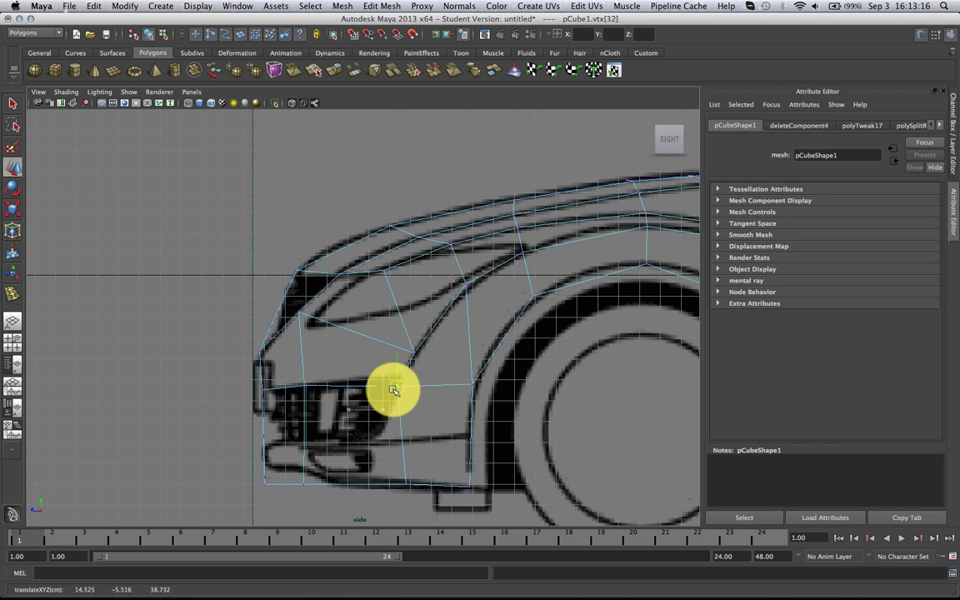
{"action": "left_click", "coordinate": [381, 6]}
{"action": "left_click", "coordinate": [413, 128]}
{"action": "left_click_drag", "start_coordinate": [402, 439], "coordinate": [409, 441]}
{"action": "key", "text": "w"}
{"action": "right_click_drag", "start_coordinate": [409, 443], "coordinate": [363, 397]}
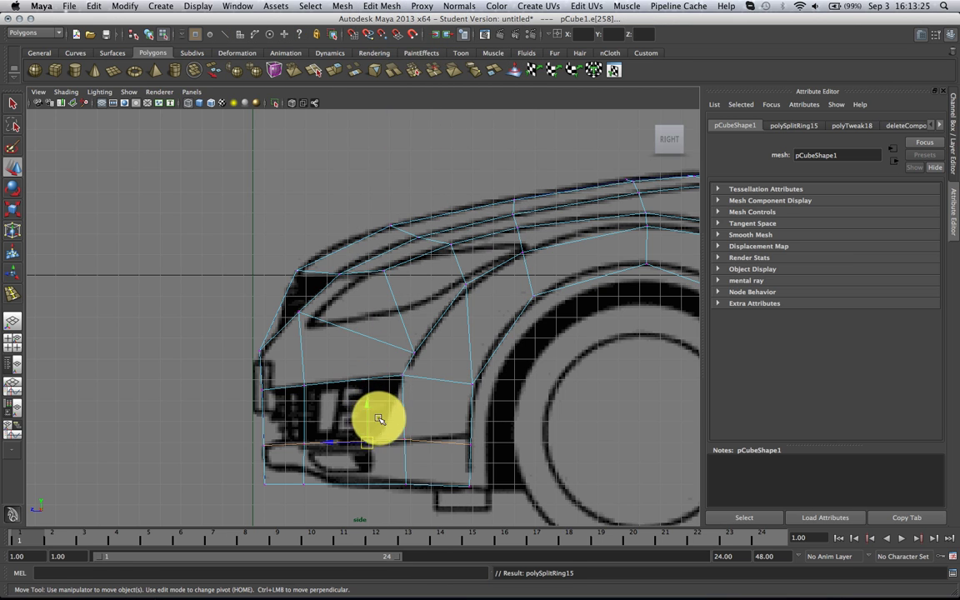
Move the new edge loop's vertices onto the lower grille's rear corner and the front edge of the wheel arch.
{"action": "left_click", "coordinate": [471, 446]}
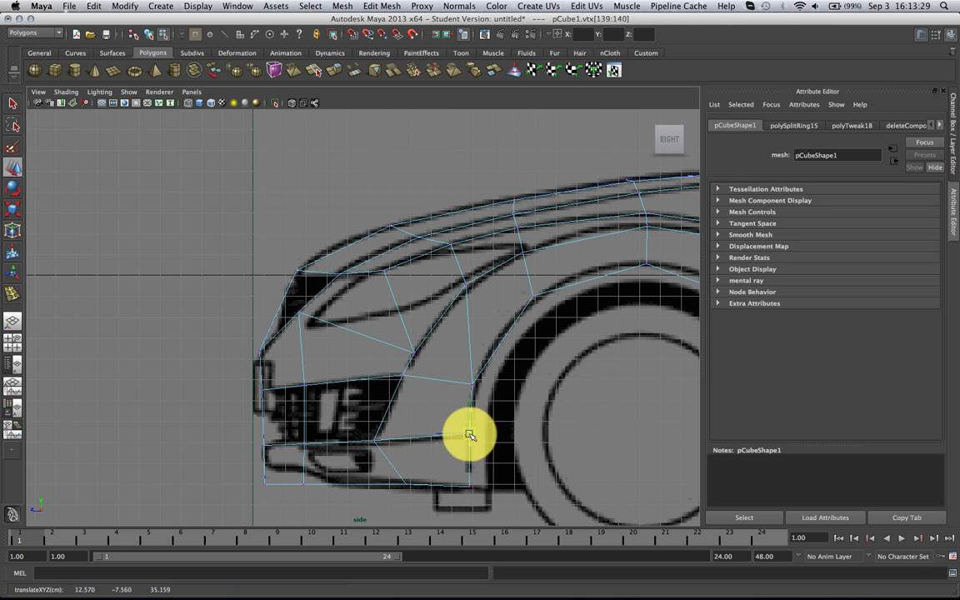
{"action": "left_click", "coordinate": [450, 368]}
{"action": "left_click", "coordinate": [482, 361]}
{"action": "left_click_drag", "start_coordinate": [457, 401], "coordinate": [471, 422]}
Reposition the front wheel arch's edge vertices to follow the arch curve of the side blueprint.
{"action": "middle_click_drag", "start_coordinate": [529, 411], "coordinate": [365, 415], "text": "alt"}
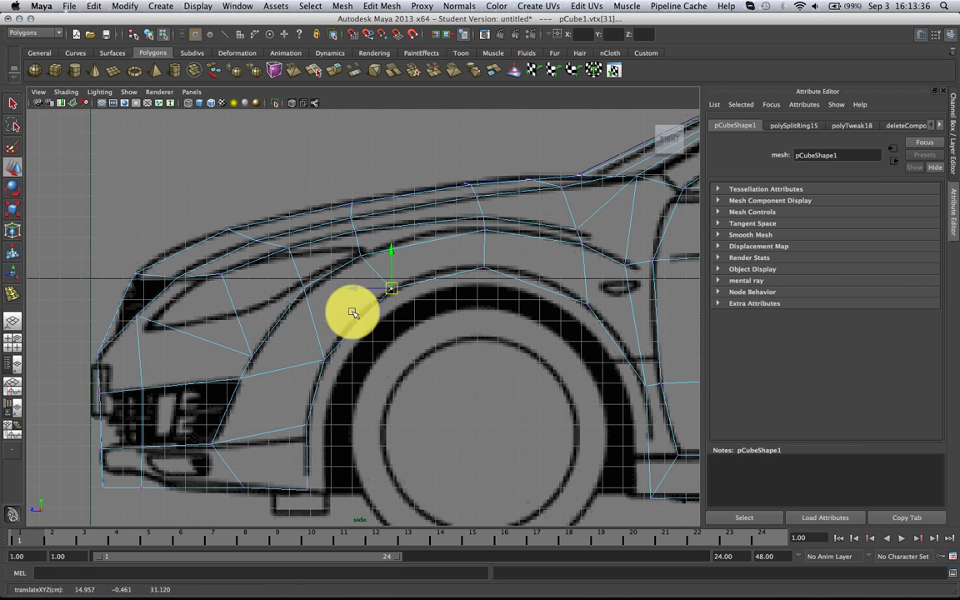
{"action": "left_click", "coordinate": [328, 359]}
{"action": "left_click", "coordinate": [487, 271]}
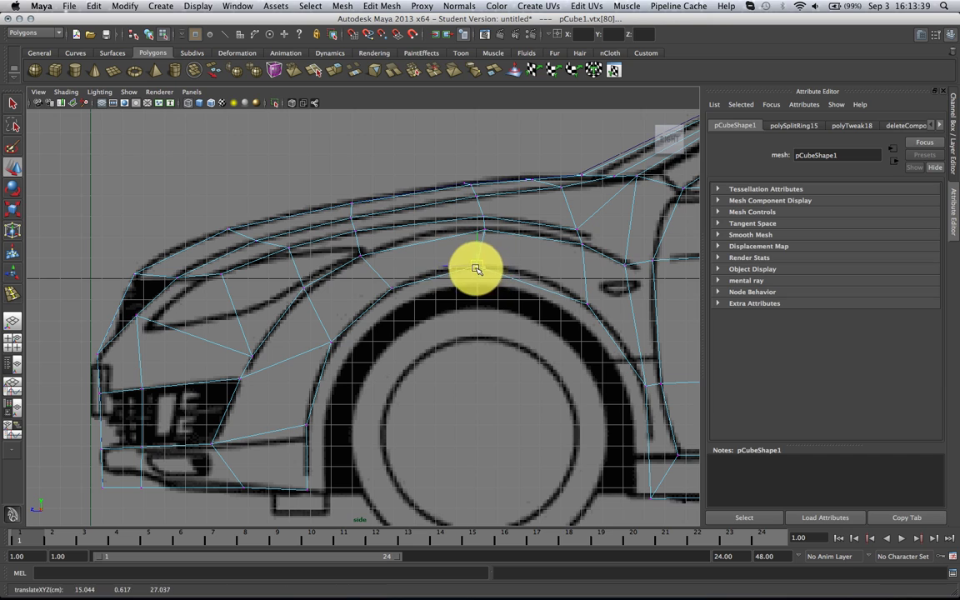
{"action": "left_click", "coordinate": [587, 307]}
{"action": "left_click", "coordinate": [548, 334]}
Preview the front of the body smoothed against the side blueprint and restore the unsmoothed display.
{"action": "key", "text": "3"}
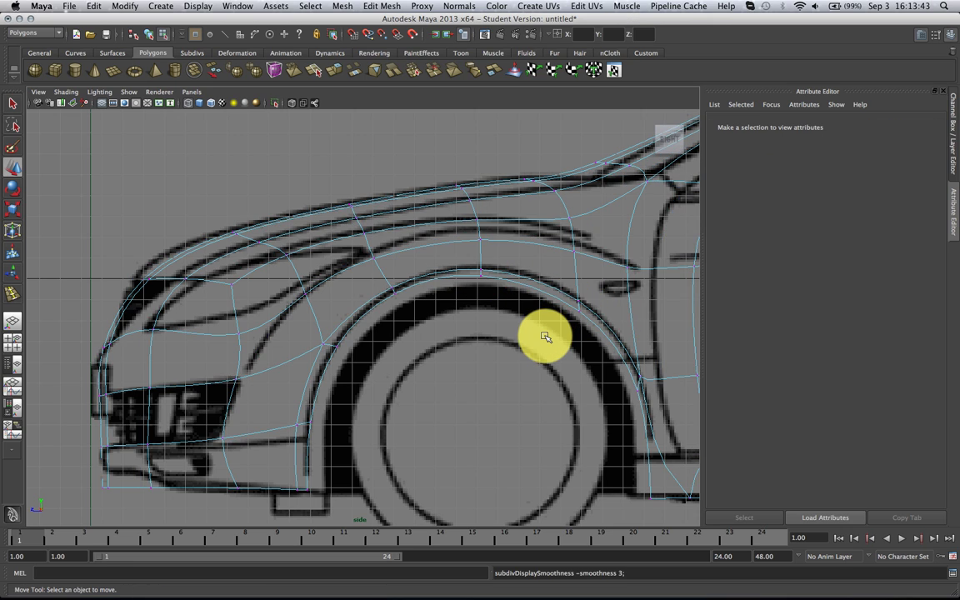
{"action": "scroll", "coordinate": [345, 343], "scroll_direction": "down", "scroll_amount": 3}
{"action": "middle_click_drag", "start_coordinate": [280, 345], "coordinate": [405, 343], "text": "alt"}
{"action": "key", "text": "1"}
{"action": "scroll", "coordinate": [367, 344], "scroll_direction": "up", "scroll_amount": 3}
Select the upper grille faces in the side view and frame them in the front view.
{"action": "key", "text": "space"}
{"action": "mouse_move", "coordinate": [342, 344]}
{"action": "left_mouse_down"}
{"action": "mouse_move", "coordinate": [342, 324]}
{"action": "mouse_move", "coordinate": [392, 315]}
{"action": "mouse_move", "coordinate": [353, 333]}
{"action": "mouse_move", "coordinate": [409, 320]}
{"action": "left_mouse_up"}
{"action": "key", "text": "space"}
{"action": "key", "text": "4"}
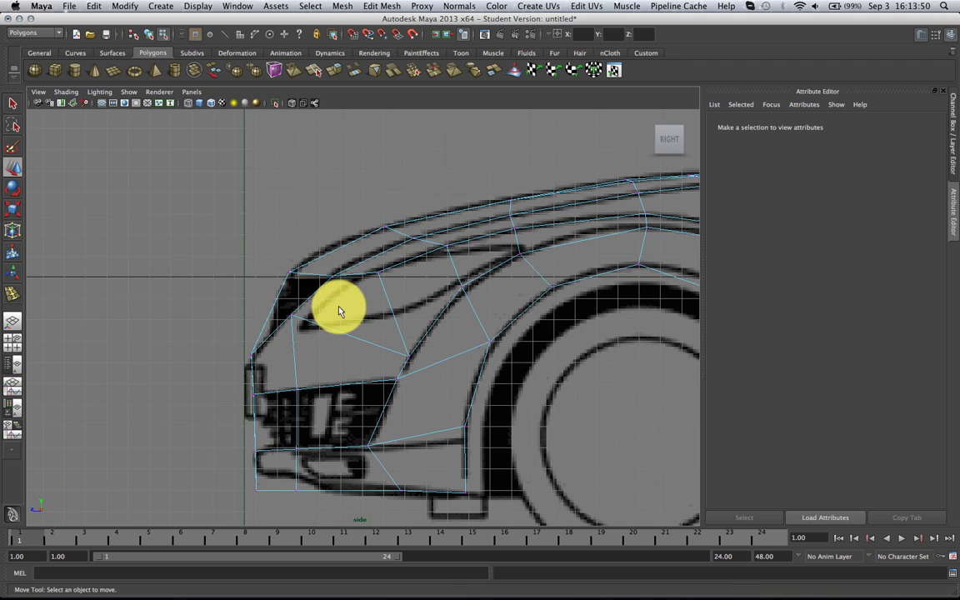
{"action": "right_click_drag", "start_coordinate": [316, 283], "coordinate": [285, 300]}
{"action": "left_click", "coordinate": [261, 315]}
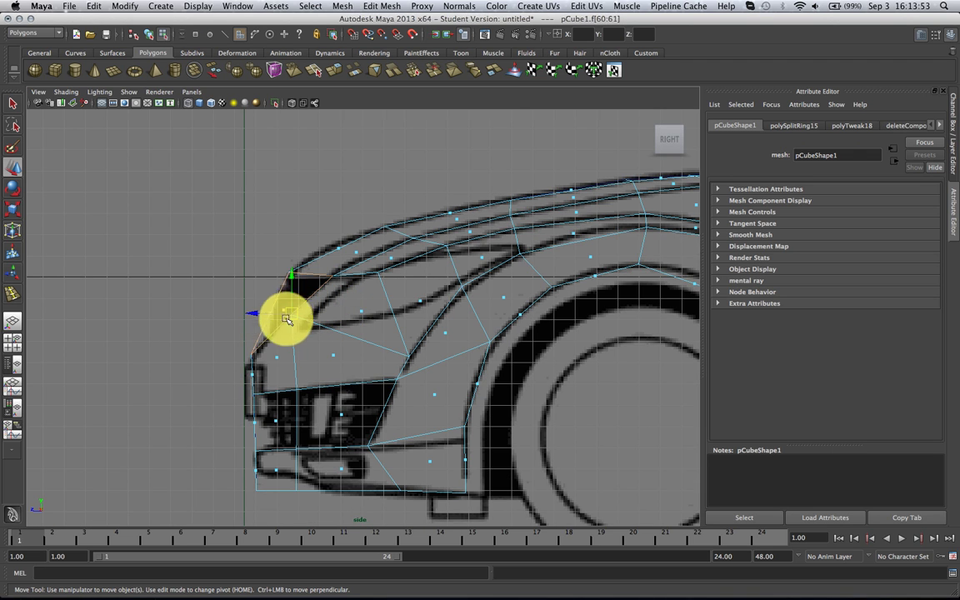
{"action": "key", "text": "space"}
{"action": "left_click_drag", "start_coordinate": [314, 321], "coordinate": [319, 334]}
{"action": "scroll", "coordinate": [353, 325], "scroll_direction": "down", "scroll_amount": 3}
{"action": "key", "text": "f"}
{"action": "scroll", "coordinate": [360, 320], "scroll_direction": "up", "scroll_amount": 2}
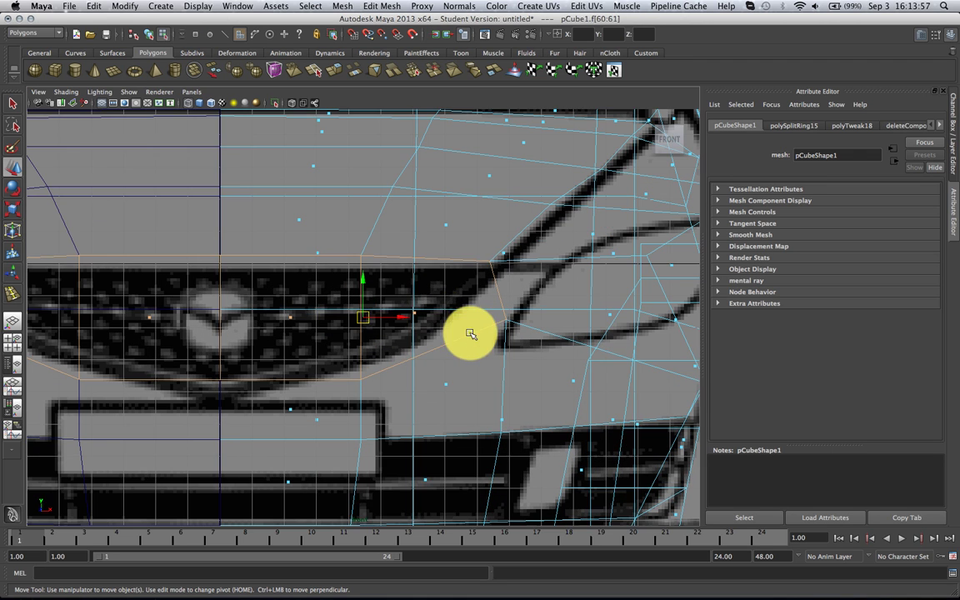
In the front view, move the vertices around the upper grille onto the grille outline of the blueprint.
{"action": "right_click_drag", "start_coordinate": [469, 265], "coordinate": [272, 253]}
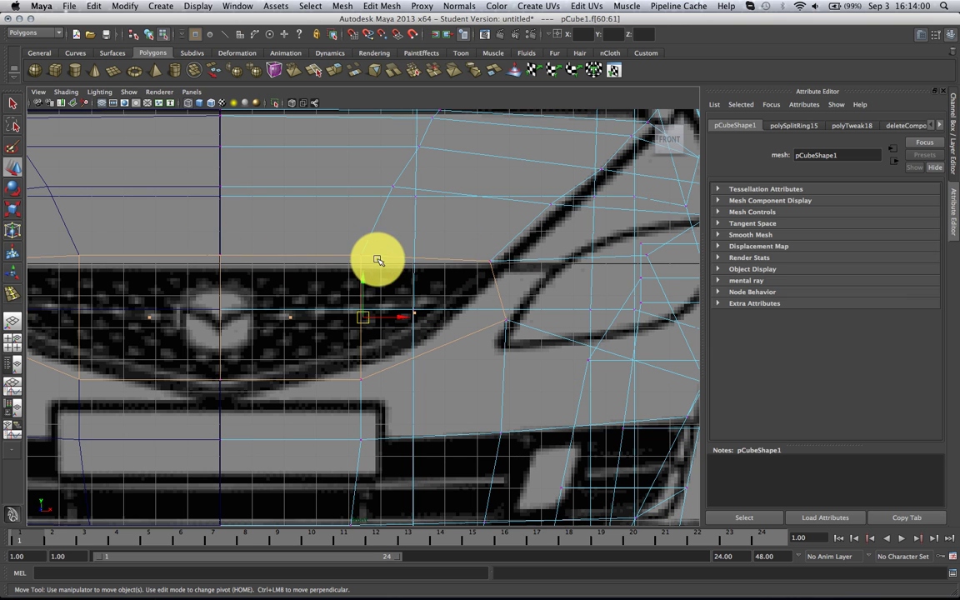
{"action": "left_click_drag", "start_coordinate": [378, 259], "coordinate": [381, 267]}
{"action": "left_click_drag", "start_coordinate": [288, 211], "coordinate": [288, 216]}
{"action": "left_click", "coordinate": [364, 383]}
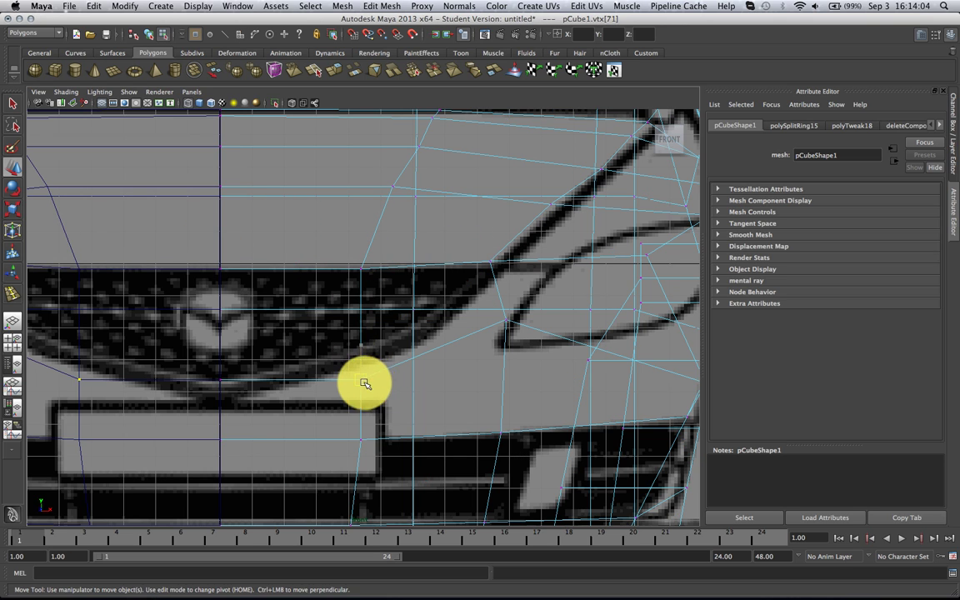
{"action": "left_click", "coordinate": [220, 378]}
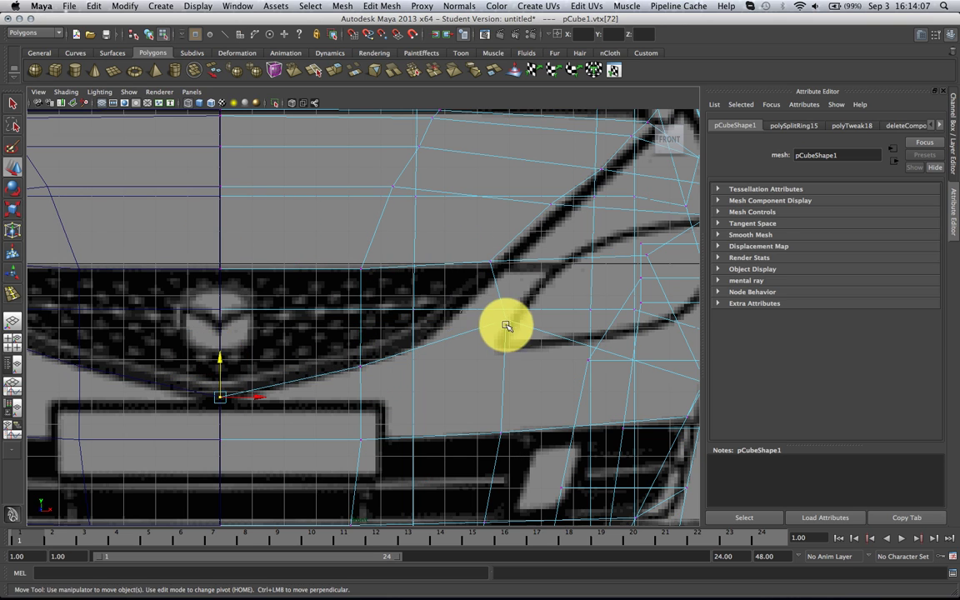
{"action": "left_click_drag", "start_coordinate": [507, 326], "coordinate": [492, 263]}
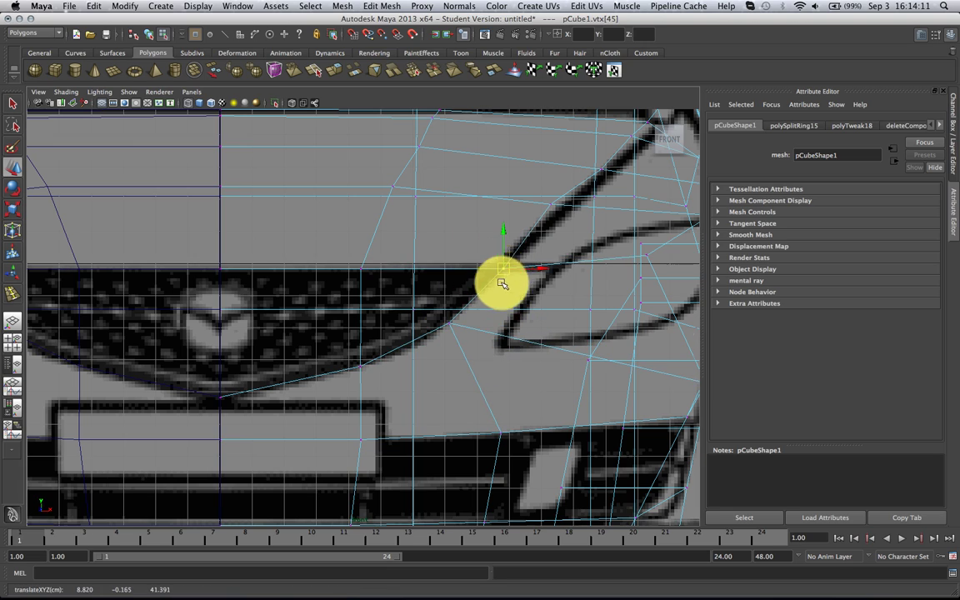
Extrude the upper grille faces, push them inward along Z, and delete the extra face on the centre seam.
{"action": "scroll", "coordinate": [501, 284], "scroll_direction": "down", "scroll_amount": 5}
{"action": "middle_click_drag", "start_coordinate": [482, 323], "coordinate": [476, 293], "text": "alt"}
{"action": "scroll", "coordinate": [475, 293], "scroll_direction": "up", "scroll_amount": 1}
{"action": "key", "text": "space"}
{"action": "key", "text": "space"}
{"action": "left_click_drag", "start_coordinate": [476, 286], "coordinate": [343, 323], "text": "alt"}
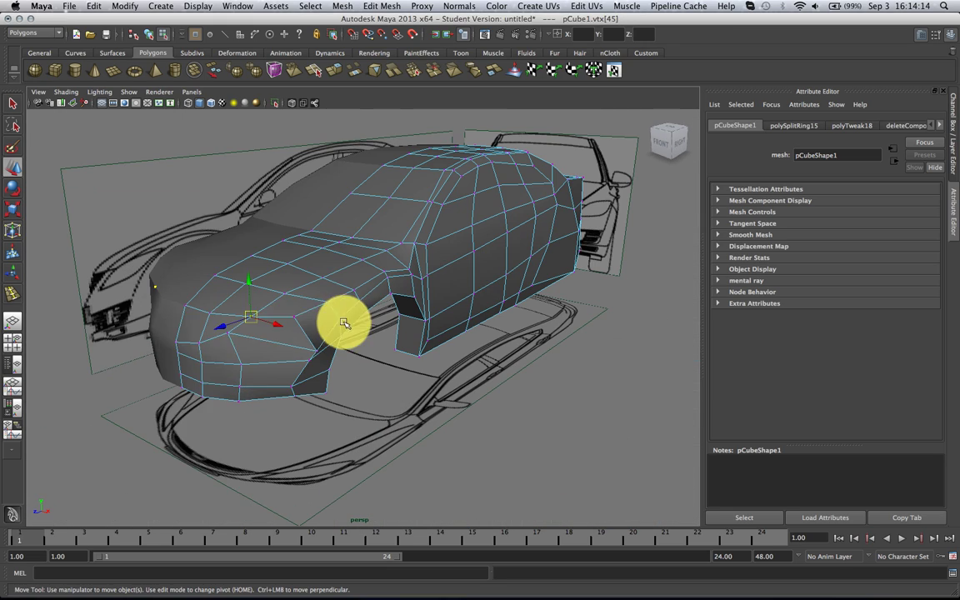
{"action": "right_click_drag", "start_coordinate": [208, 332], "coordinate": [190, 326]}
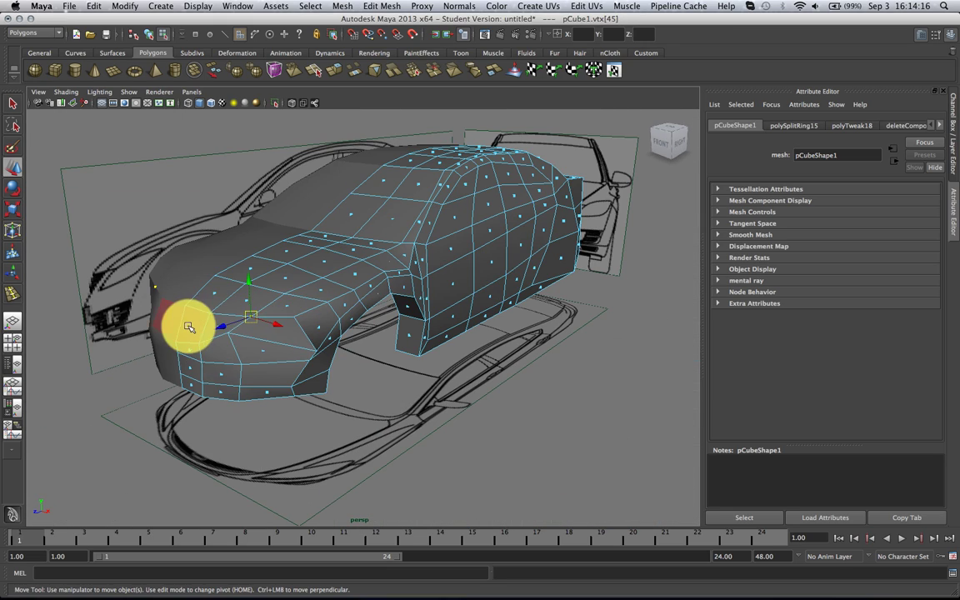
{"action": "left_click", "coordinate": [338, 74]}
{"action": "key", "text": "w"}
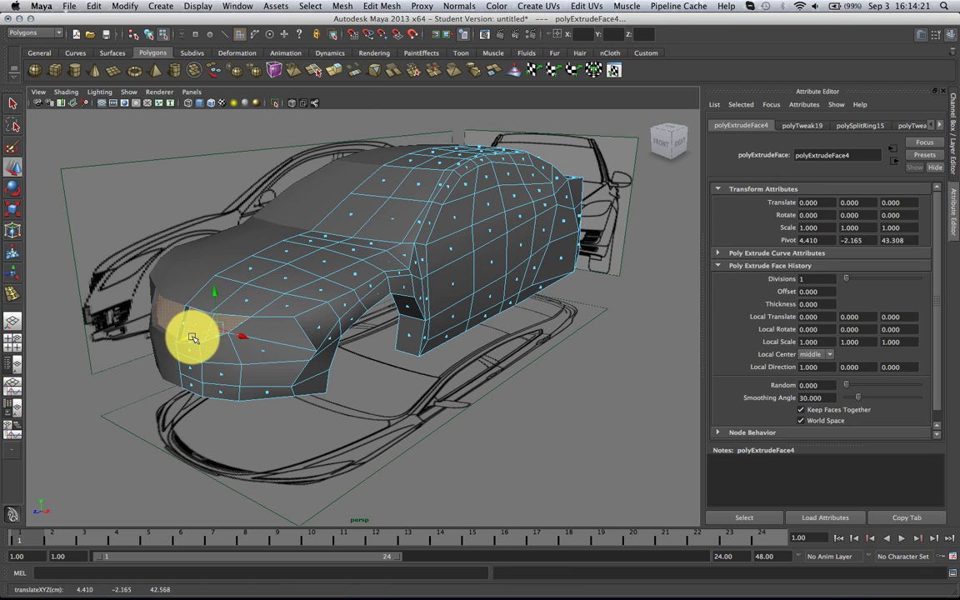
{"action": "left_click", "coordinate": [185, 322]}
{"action": "key", "text": "Delete"}
Select the lower grille faces of the front bumper in the wireframe side view.
{"action": "middle_click_drag", "start_coordinate": [236, 313], "coordinate": [283, 257], "text": "alt"}
{"action": "scroll", "coordinate": [278, 296], "scroll_direction": "up", "scroll_amount": 5}
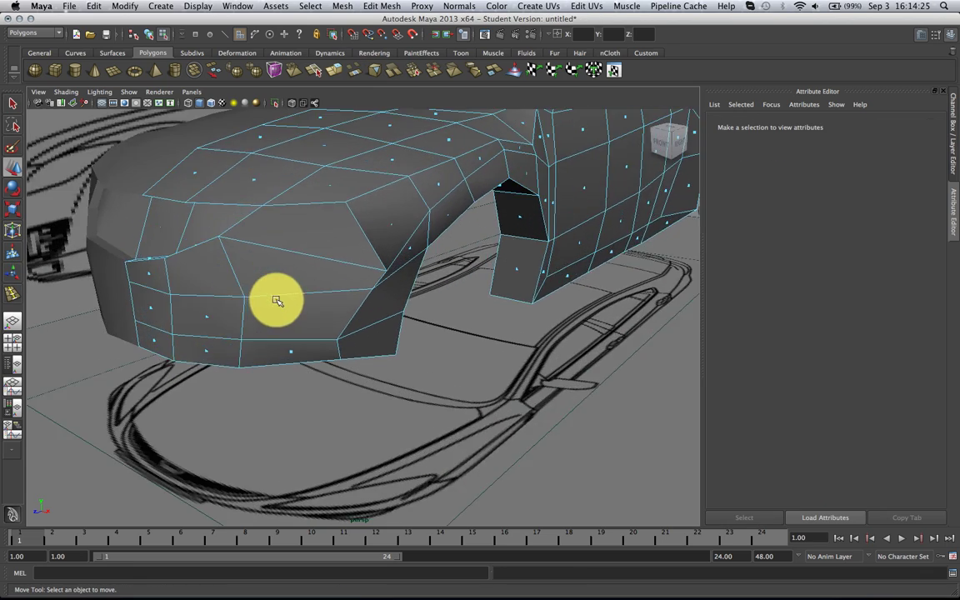
{"action": "left_click_drag", "start_coordinate": [277, 300], "coordinate": [211, 283], "text": "alt"}
{"action": "key", "text": "space"}
{"action": "left_click", "coordinate": [275, 311]}
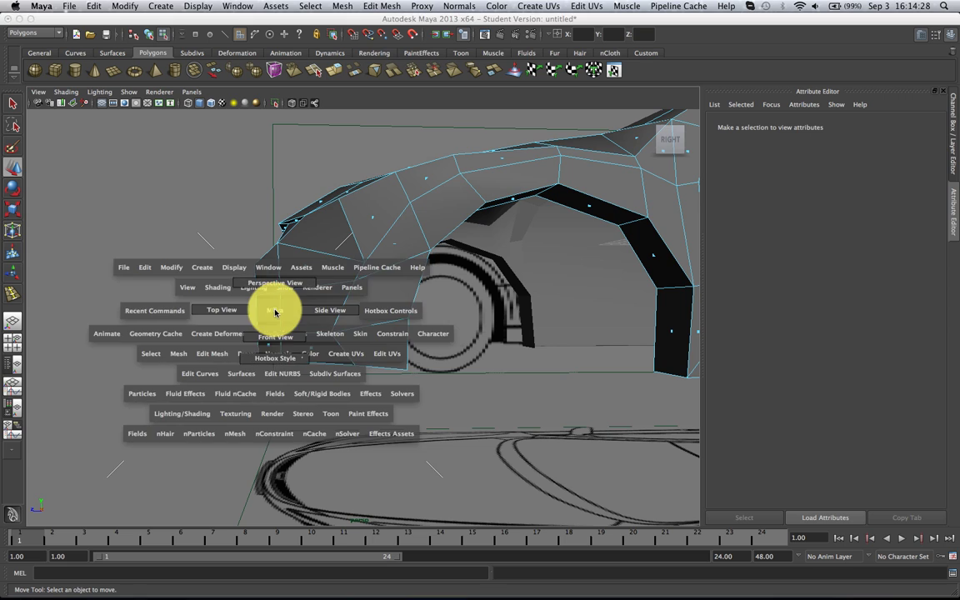
{"action": "key", "text": "4"}
{"action": "left_click_drag", "start_coordinate": [320, 315], "coordinate": [330, 317]}
{"action": "key", "text": "space"}
{"action": "left_click_drag", "start_coordinate": [332, 317], "coordinate": [345, 317]}
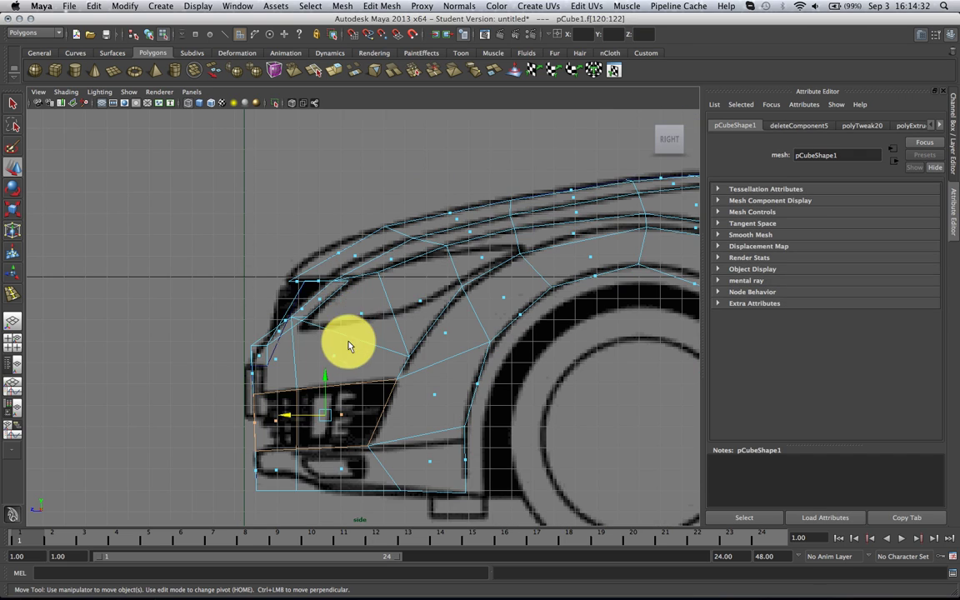
Reposition the vertex on the fender seam below the headlight using the front and side blueprints.
{"action": "middle_click_drag", "start_coordinate": [349, 345], "coordinate": [331, 298], "text": "alt"}
{"action": "key", "text": "space"}
{"action": "left_click_drag", "start_coordinate": [331, 299], "coordinate": [336, 325]}
{"action": "key", "text": "space"}
{"action": "middle_click_drag", "start_coordinate": [362, 324], "coordinate": [336, 284], "text": "alt"}
{"action": "key", "text": "space"}
{"action": "left_click_drag", "start_coordinate": [327, 278], "coordinate": [423, 308]}
{"action": "key", "text": "space"}
{"action": "key", "text": "space"}
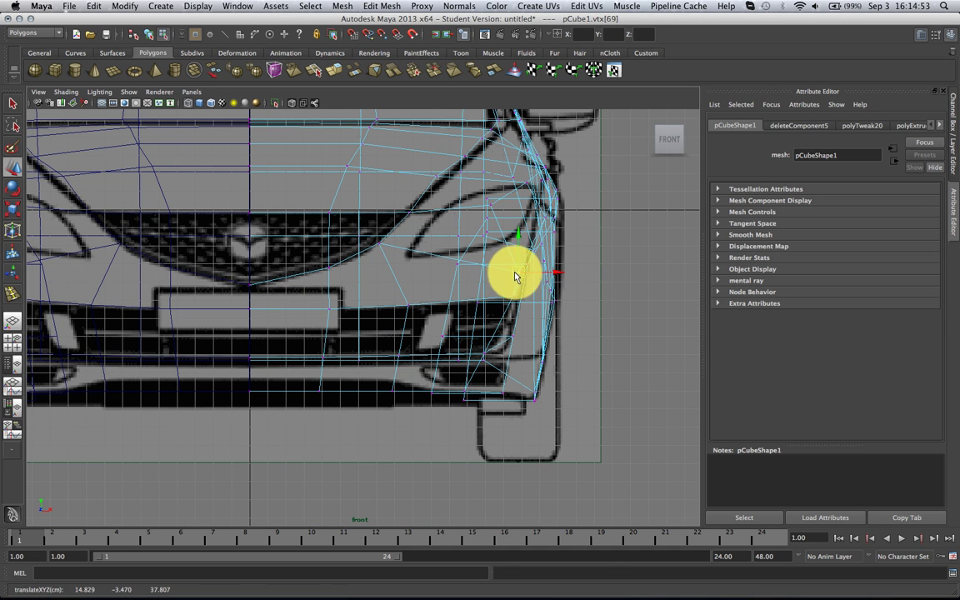
{"action": "key", "text": "space"}
{"action": "left_click_drag", "start_coordinate": [489, 285], "coordinate": [468, 296]}
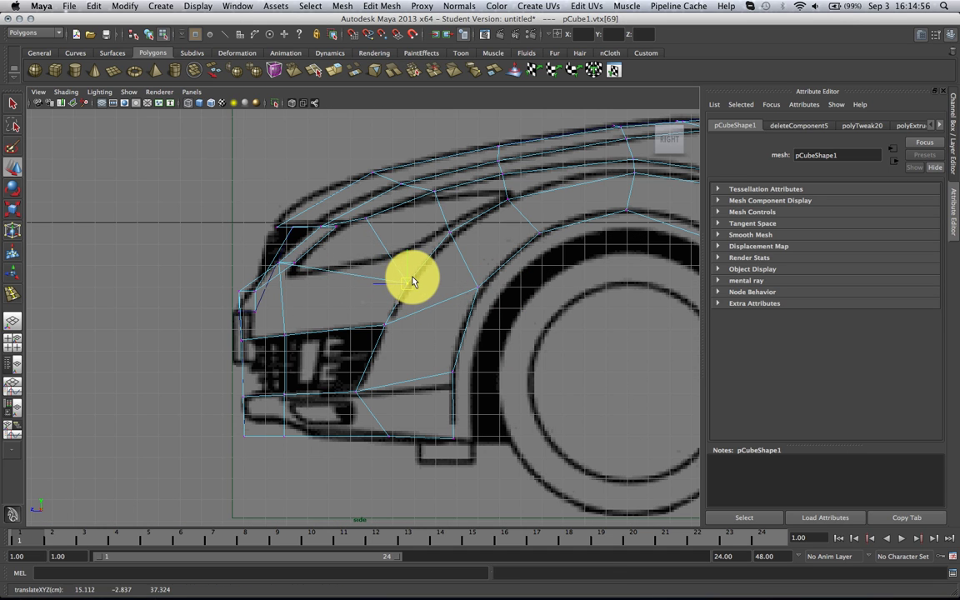
{"action": "key", "text": "space"}
{"action": "mouse_move", "coordinate": [414, 285]}
{"action": "left_mouse_down"}
{"action": "mouse_move", "coordinate": [470, 272]}
{"action": "mouse_move", "coordinate": [274, 303]}
{"action": "mouse_move", "coordinate": [274, 288]}
{"action": "mouse_move", "coordinate": [435, 278]}
{"action": "mouse_move", "coordinate": [419, 266]}
{"action": "left_mouse_up"}
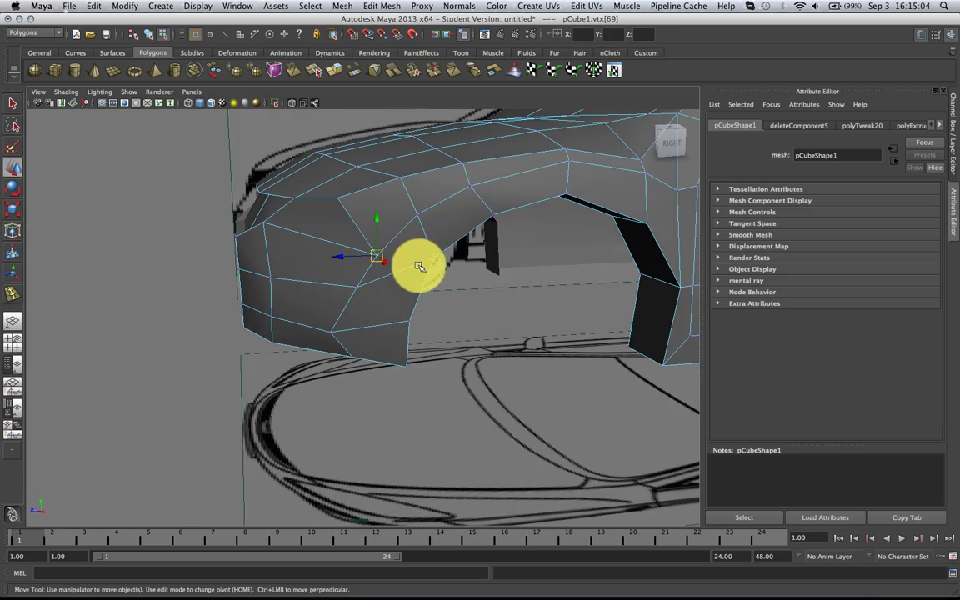
In the perspective view, adjust the vertices along the front wheel arch's edge sideways along X.
{"action": "left_click", "coordinate": [434, 259]}
{"action": "left_click_drag", "start_coordinate": [373, 287], "coordinate": [499, 284], "text": "alt"}
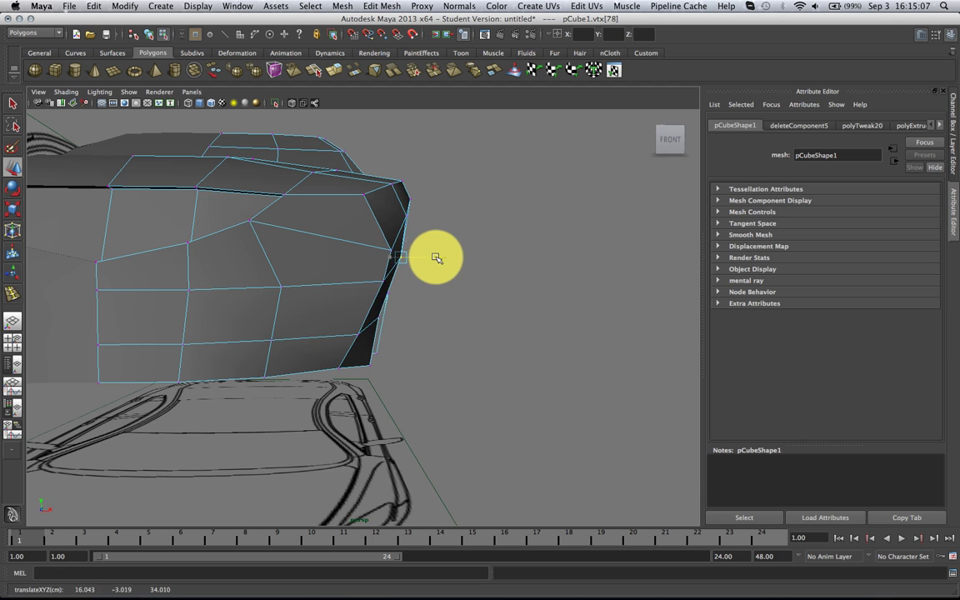
{"action": "left_click", "coordinate": [413, 317]}
{"action": "left_click_drag", "start_coordinate": [428, 317], "coordinate": [264, 289], "text": "alt"}
{"action": "left_click", "coordinate": [356, 250]}
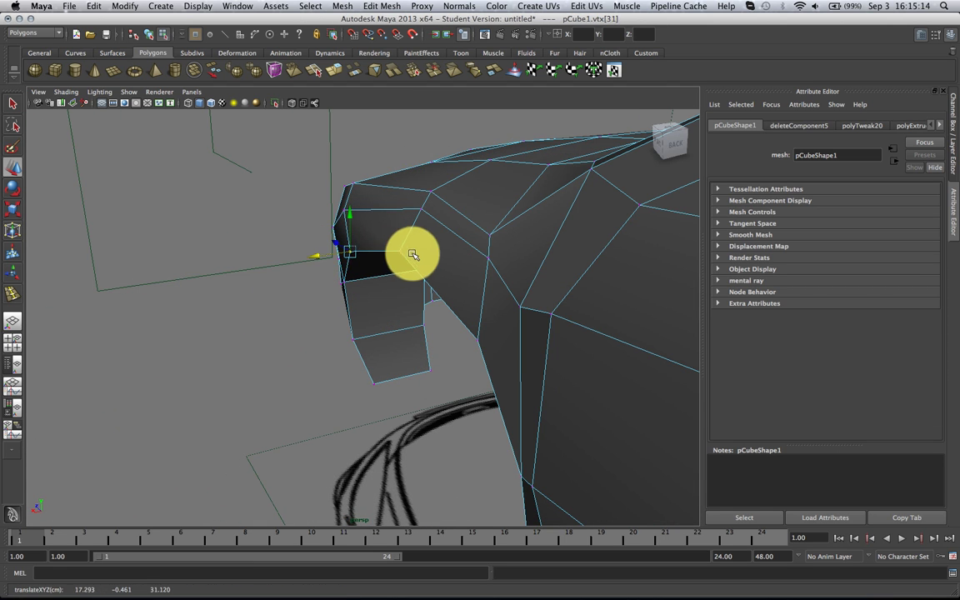
{"action": "left_click_drag", "start_coordinate": [408, 330], "coordinate": [385, 315], "text": "alt"}
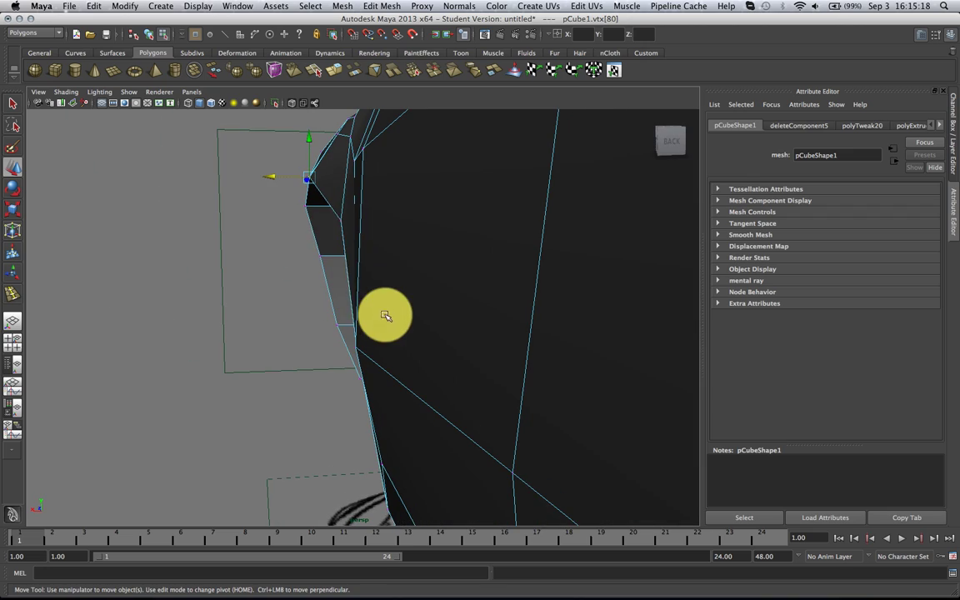
{"action": "left_click_drag", "start_coordinate": [289, 221], "coordinate": [331, 298], "text": "alt"}
Extrude the lower grille faces across the front bumper and push them inward along Z.
{"action": "right_click", "coordinate": [331, 298]}
{"action": "left_click", "coordinate": [331, 315]}
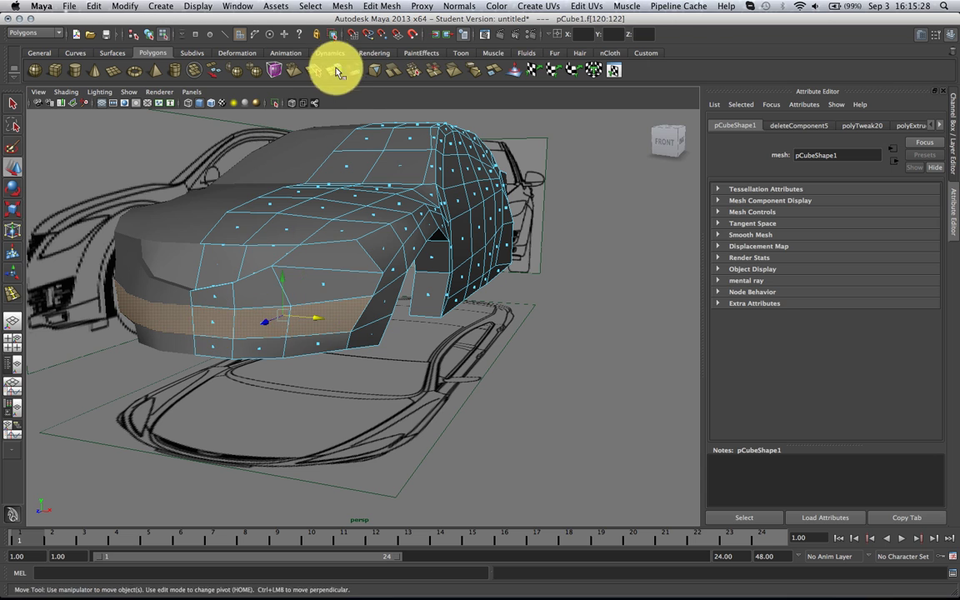
{"action": "left_click", "coordinate": [336, 70]}
{"action": "left_click_drag", "start_coordinate": [316, 235], "coordinate": [277, 292], "text": "alt"}
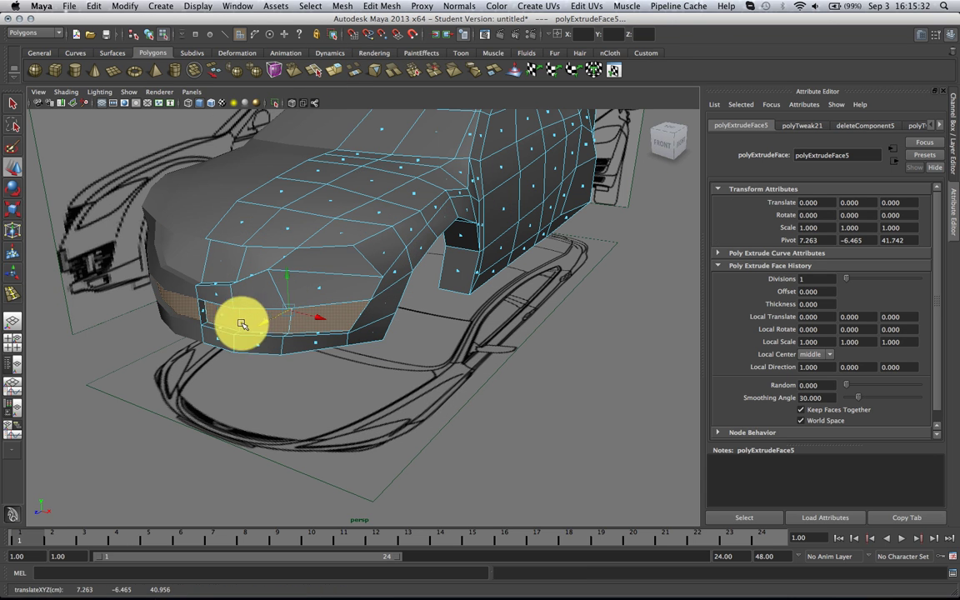
Preview the car body smoothed in the perspective view and inspect the recessed grilles in object mode.
{"action": "key", "text": "3"}
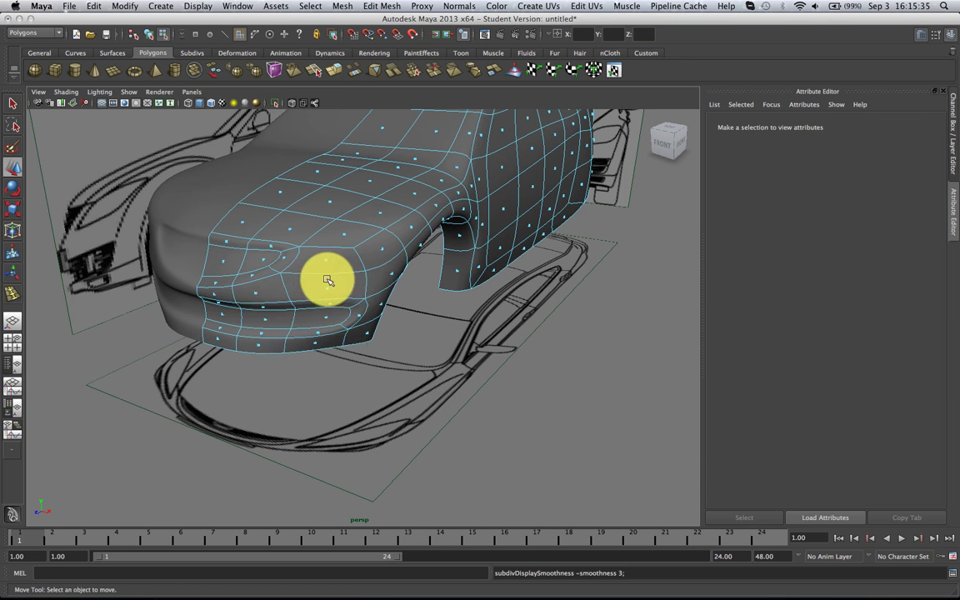
{"action": "key", "text": "F8"}
{"action": "left_click_drag", "start_coordinate": [328, 280], "coordinate": [399, 295], "text": "alt"}
{"action": "left_click", "coordinate": [396, 297]}
{"action": "scroll", "coordinate": [367, 317], "scroll_direction": "down", "scroll_amount": 3}
{"action": "scroll", "coordinate": [397, 319], "scroll_direction": "up", "scroll_amount": 5}
Compare the body mesh with the side blueprint from the front bumper to the doors.
{"action": "key", "text": "space"}
{"action": "left_click_drag", "start_coordinate": [398, 295], "coordinate": [406, 293]}
{"action": "scroll", "coordinate": [406, 293], "scroll_direction": "down", "scroll_amount": 5}
{"action": "middle_click_drag", "start_coordinate": [481, 291], "coordinate": [377, 293], "text": "alt"}
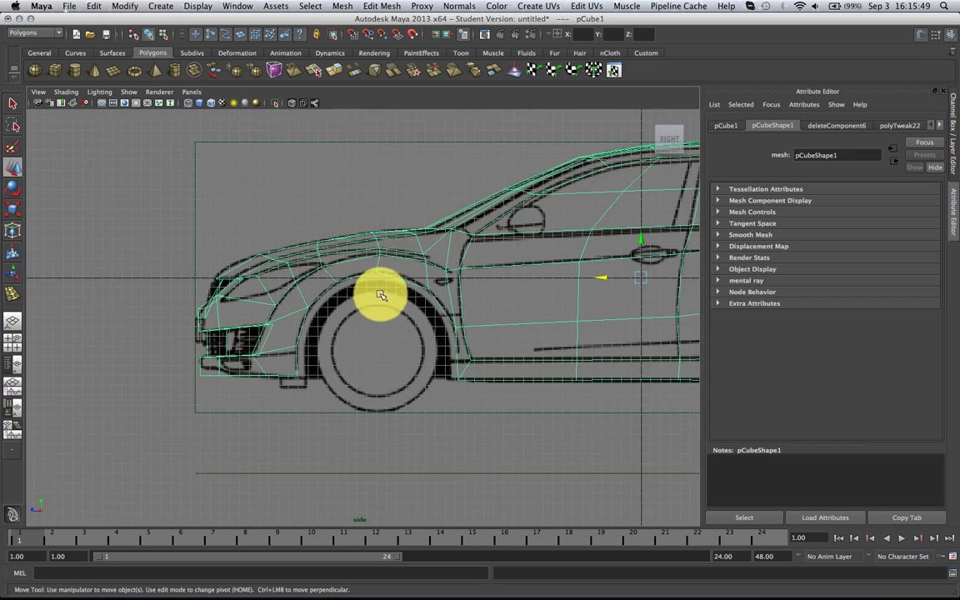
{"action": "scroll", "coordinate": [377, 293], "scroll_direction": "up", "scroll_amount": 3}
{"action": "scroll", "coordinate": [463, 277], "scroll_direction": "down", "scroll_amount": 3}
{"action": "middle_click_drag", "start_coordinate": [482, 263], "coordinate": [337, 307], "text": "alt"}
{"action": "scroll", "coordinate": [330, 311], "scroll_direction": "up", "scroll_amount": 2}
In the top view, move the stray inner vertices of the front wheel arch outward along X, snapping them to the grid.
{"action": "key", "text": "space"}
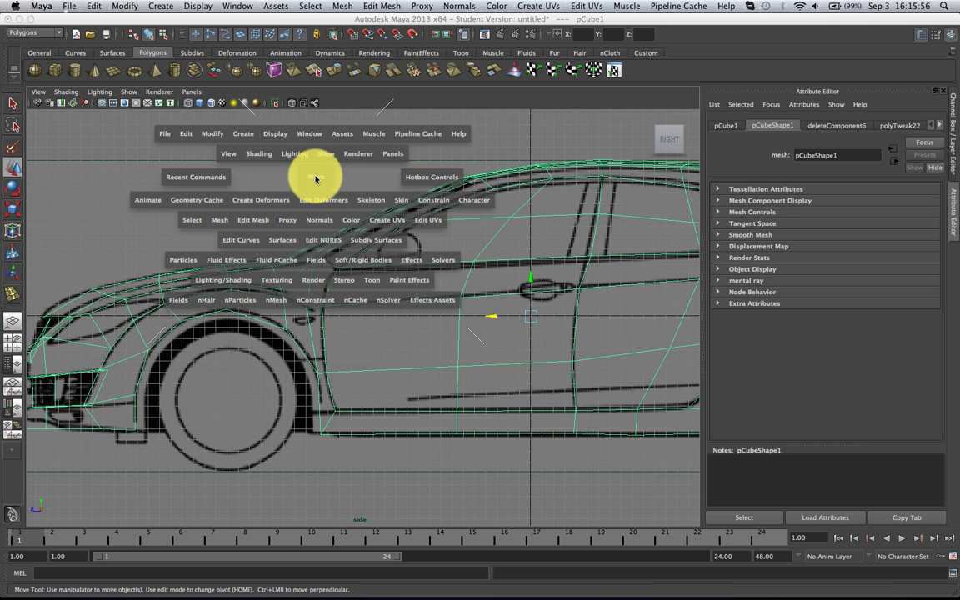
{"action": "left_click_drag", "start_coordinate": [315, 171], "coordinate": [292, 162]}
{"action": "middle_click_drag", "start_coordinate": [357, 229], "coordinate": [365, 244], "text": "alt"}
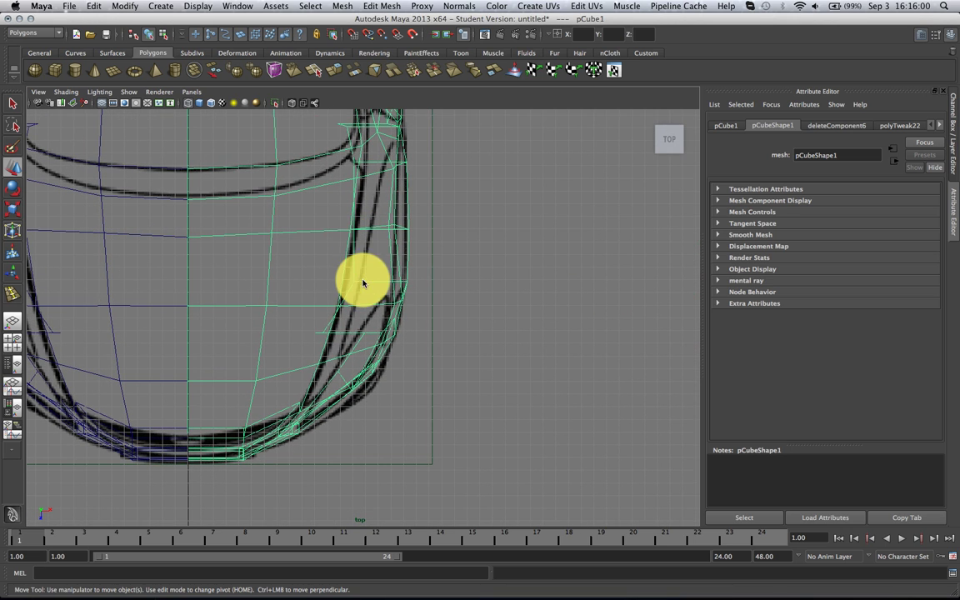
{"action": "right_click_drag", "start_coordinate": [362, 281], "coordinate": [320, 285]}
{"action": "scroll", "coordinate": [315, 320], "scroll_direction": "up", "scroll_amount": 3}
{"action": "left_click", "coordinate": [300, 342]}
{"action": "key", "text": "x"}
{"action": "left_click_drag", "start_coordinate": [335, 339], "coordinate": [333, 339]}
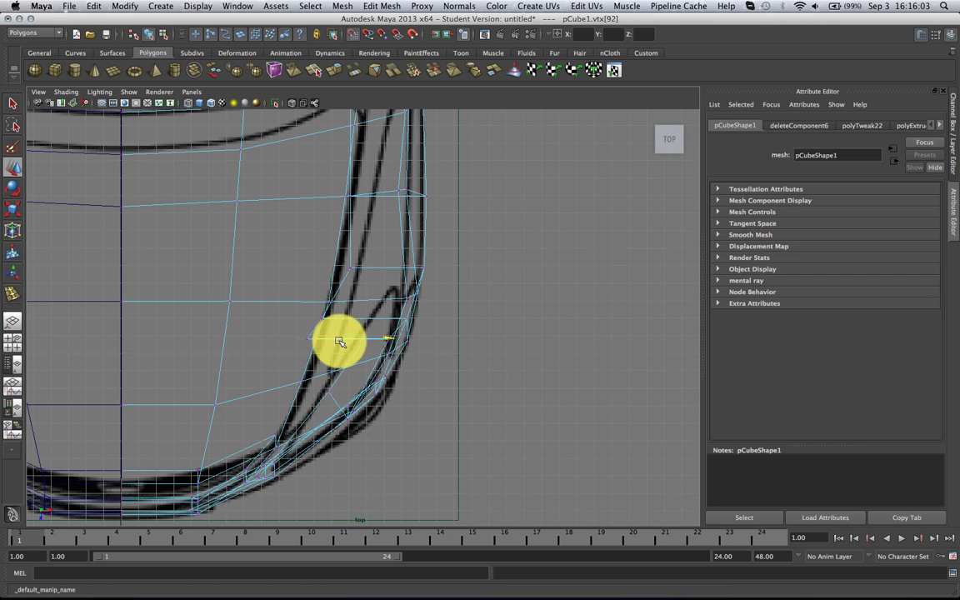
{"action": "left_click", "coordinate": [342, 327]}
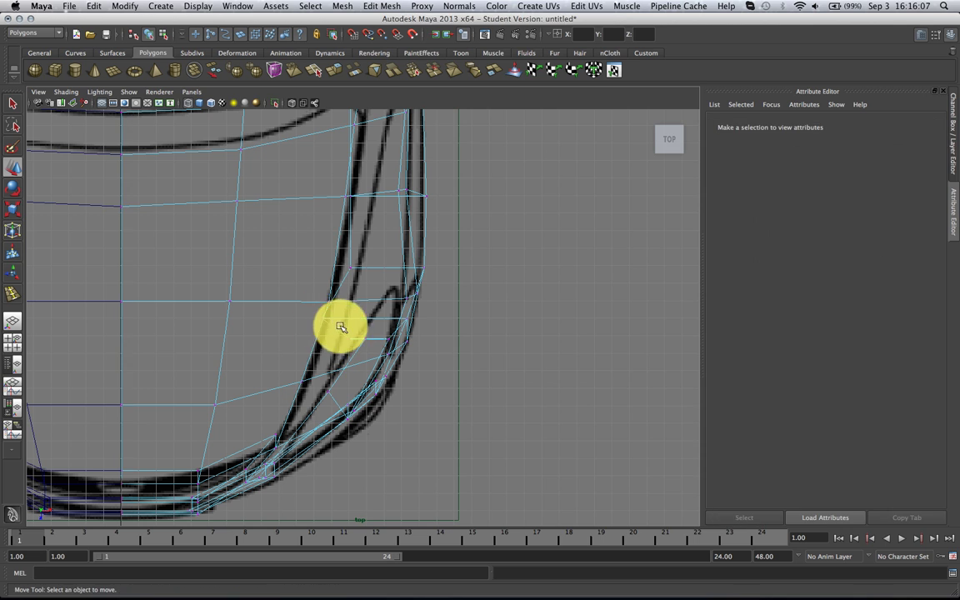
{"action": "left_click", "coordinate": [344, 322]}
{"action": "left_click_drag", "start_coordinate": [358, 319], "coordinate": [386, 319]}
Move the stray inner vertices at the rear end of the front wheel arch outward along X.
{"action": "scroll", "coordinate": [375, 301], "scroll_direction": "down", "scroll_amount": 3}
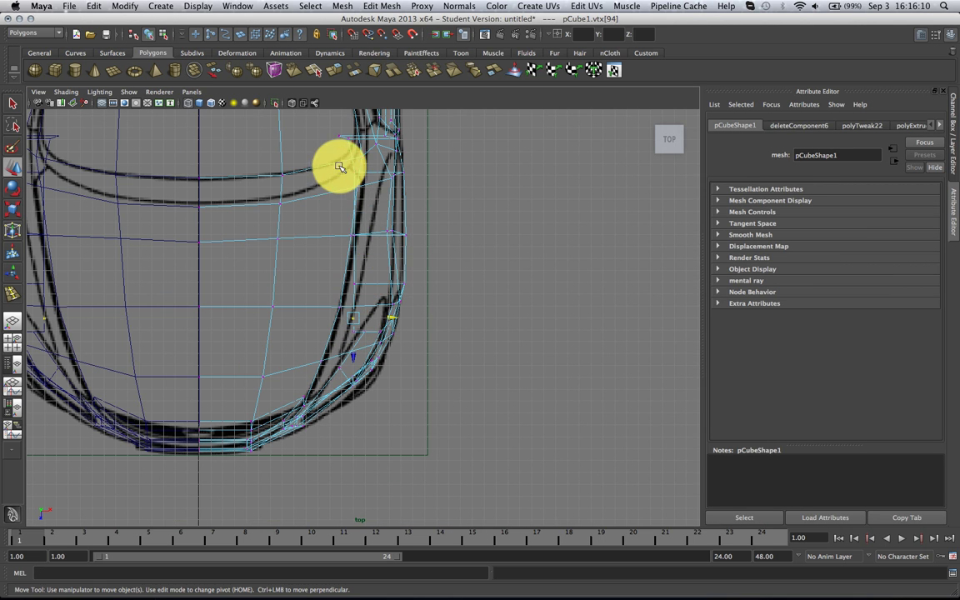
{"action": "middle_click_drag", "start_coordinate": [345, 123], "coordinate": [346, 237], "text": "alt"}
{"action": "scroll", "coordinate": [341, 246], "scroll_direction": "up", "scroll_amount": 3}
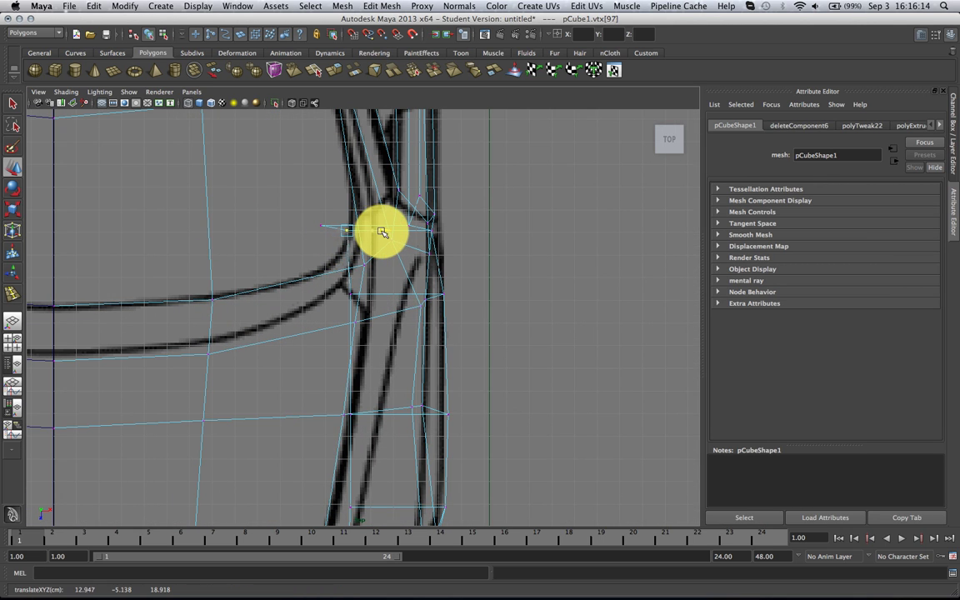
{"action": "left_click", "coordinate": [322, 225]}
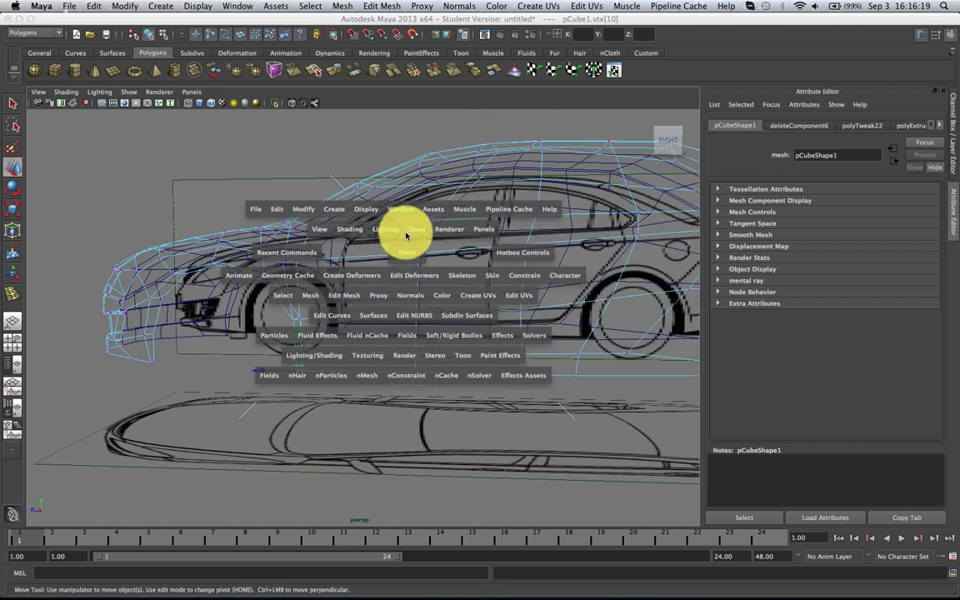
In the perspective view, adjust the vertices on the inner rear edge of the front wheel arch.
{"action": "scroll", "coordinate": [358, 265], "scroll_direction": "up", "scroll_amount": 5}
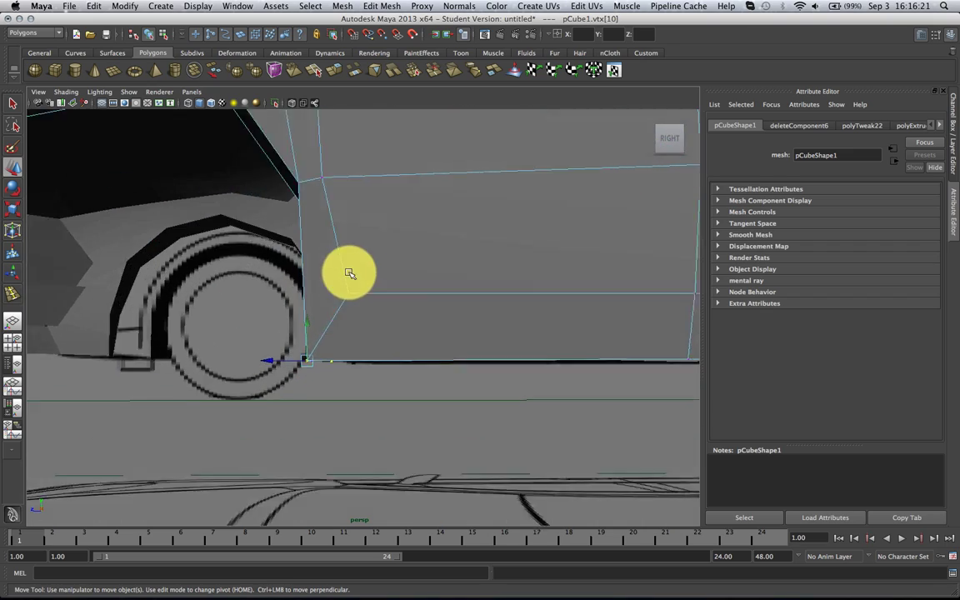
{"action": "left_click_drag", "start_coordinate": [329, 257], "coordinate": [390, 223], "text": "alt"}
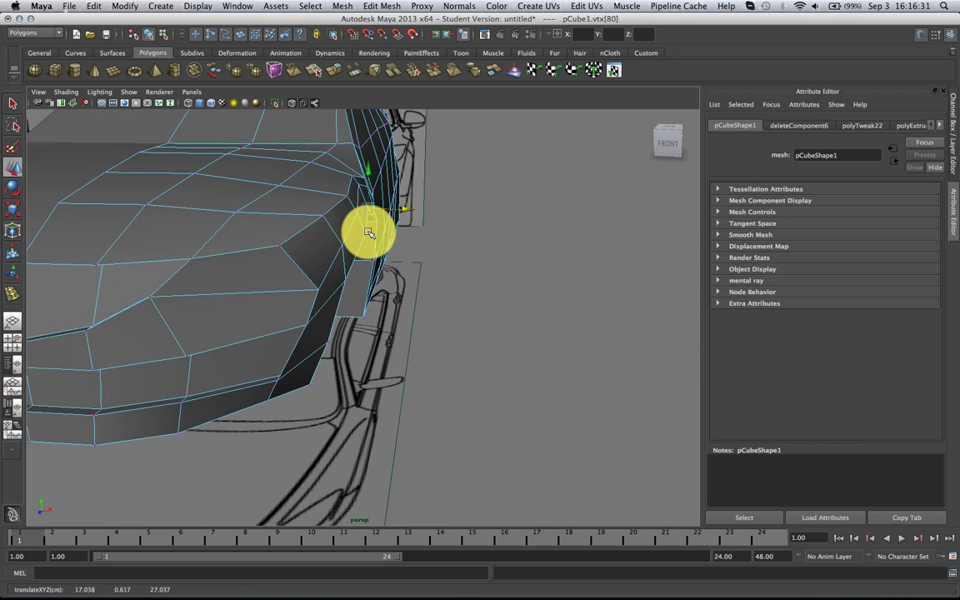
{"action": "left_click", "coordinate": [379, 225]}
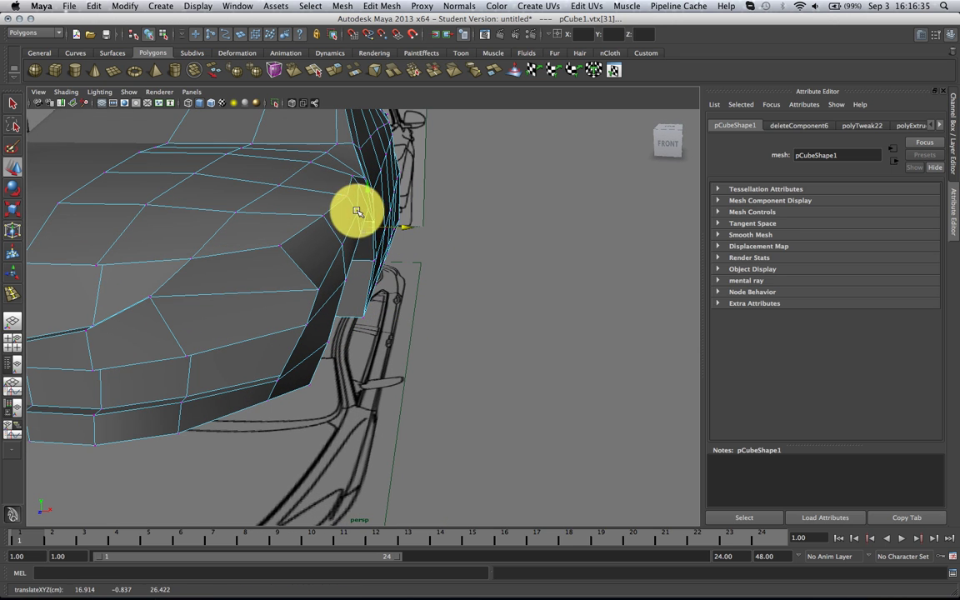
Preview the whole car body smoothed in the perspective view, then return it to the unsmoothed mesh display.
{"action": "key", "text": "3"}
{"action": "left_click", "coordinate": [513, 254]}
{"action": "left_click_drag", "start_coordinate": [516, 258], "coordinate": [427, 242], "text": "alt"}
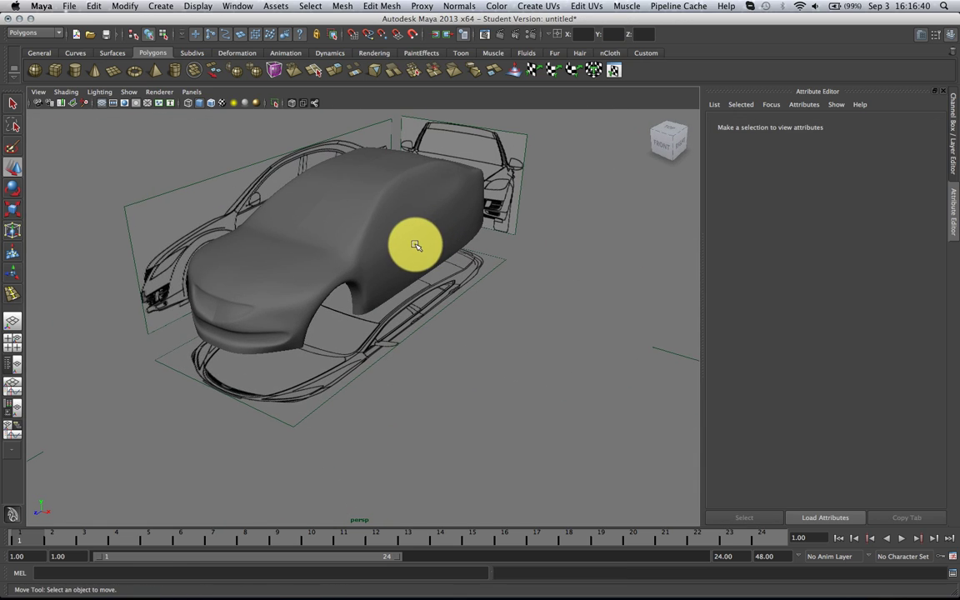
{"action": "left_click", "coordinate": [416, 248]}
{"action": "key", "text": "1"}
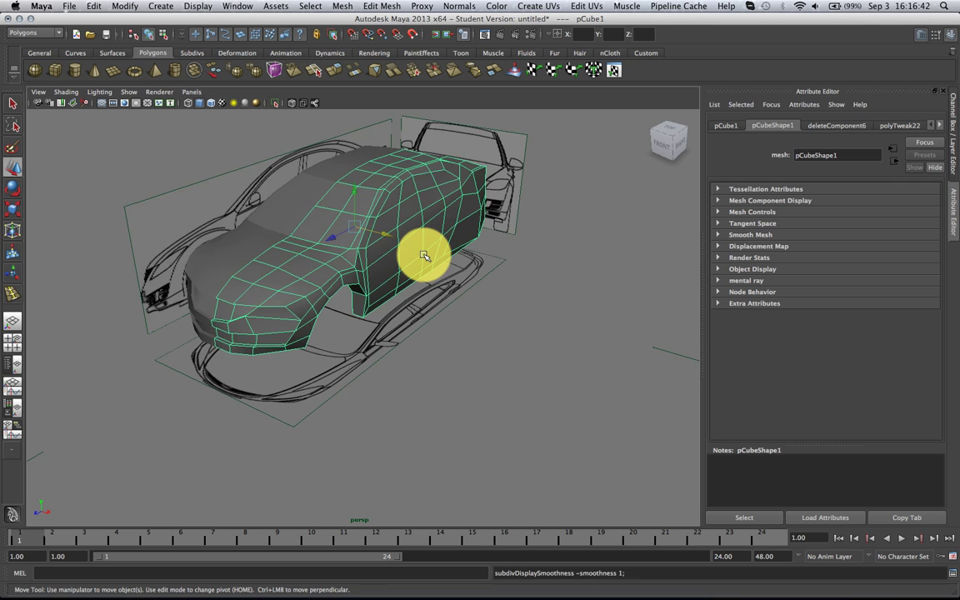
Select the windshield faces and extrude them inward to leave a narrow border around the glass.
{"action": "scroll", "coordinate": [429, 253], "scroll_direction": "up", "scroll_amount": 10}
{"action": "left_click_drag", "start_coordinate": [413, 324], "coordinate": [375, 300], "text": "alt"}
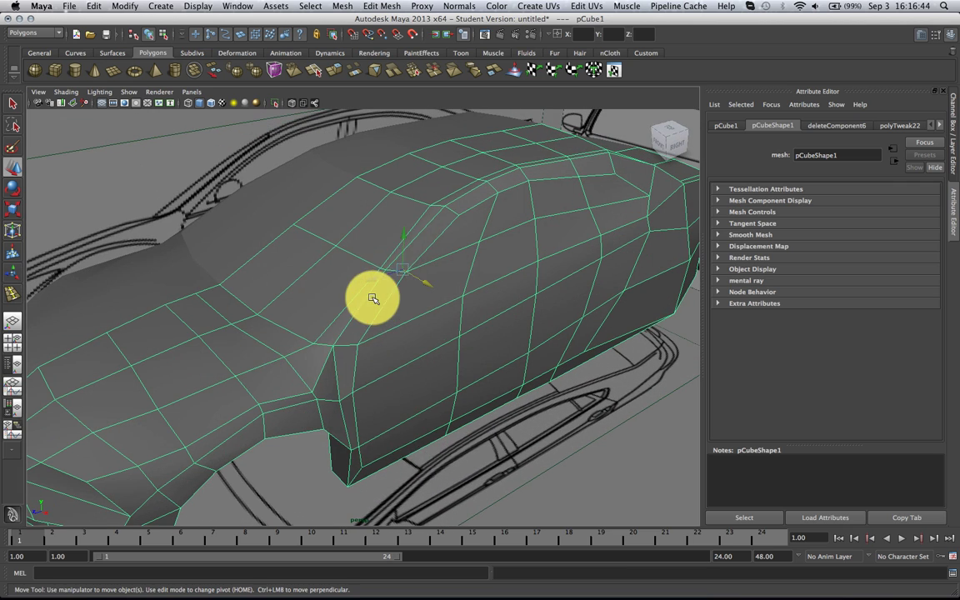
{"action": "right_click", "coordinate": [376, 253]}
{"action": "left_click", "coordinate": [376, 276]}
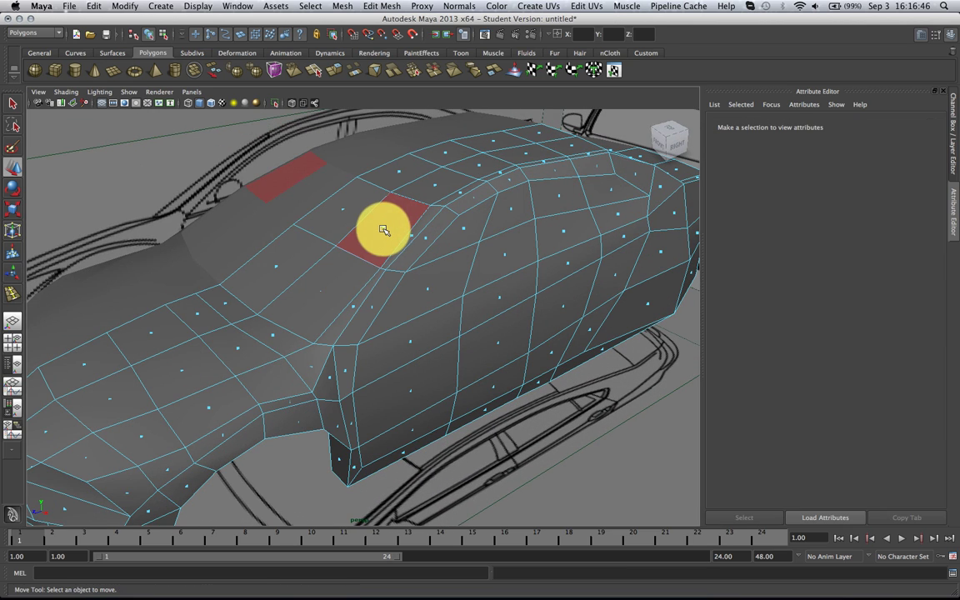
{"action": "left_click", "coordinate": [383, 230]}
{"action": "left_click", "coordinate": [344, 209], "text": "shift"}
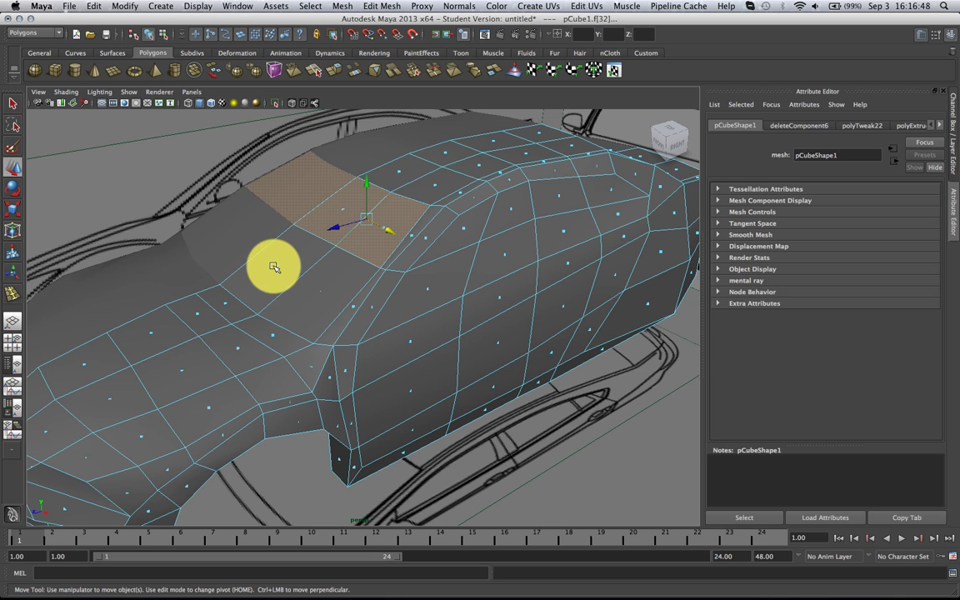
{"action": "left_click", "coordinate": [275, 265], "text": "shift"}
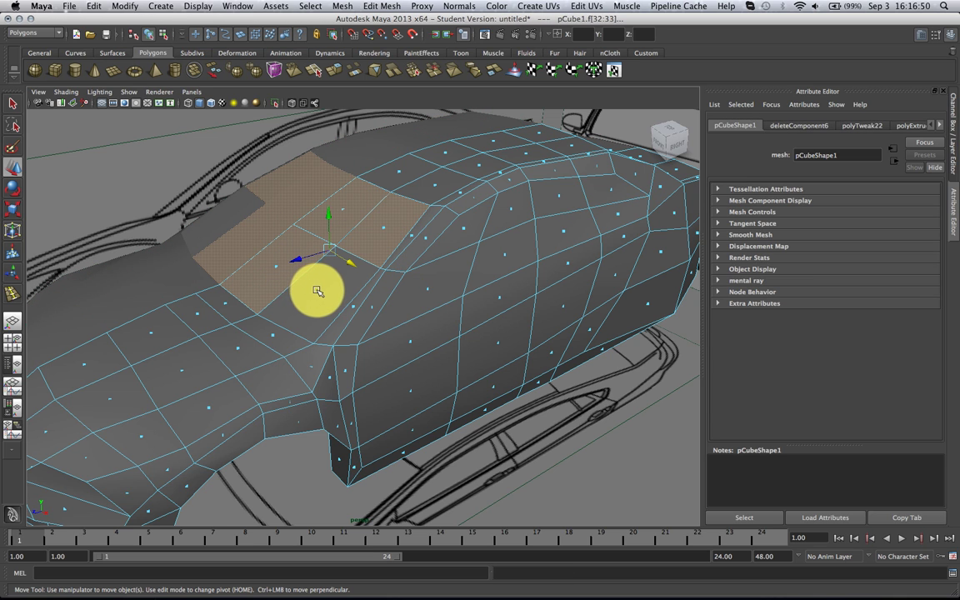
{"action": "left_click", "coordinate": [320, 291], "text": "shift"}
{"action": "left_click", "coordinate": [335, 76]}
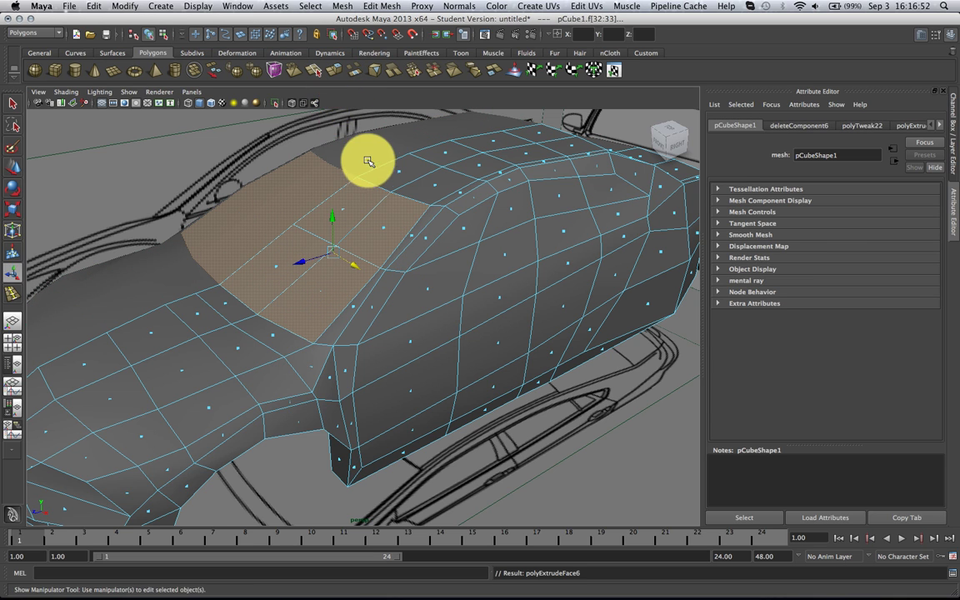
{"action": "left_click_drag", "start_coordinate": [375, 166], "coordinate": [440, 212], "text": "alt"}
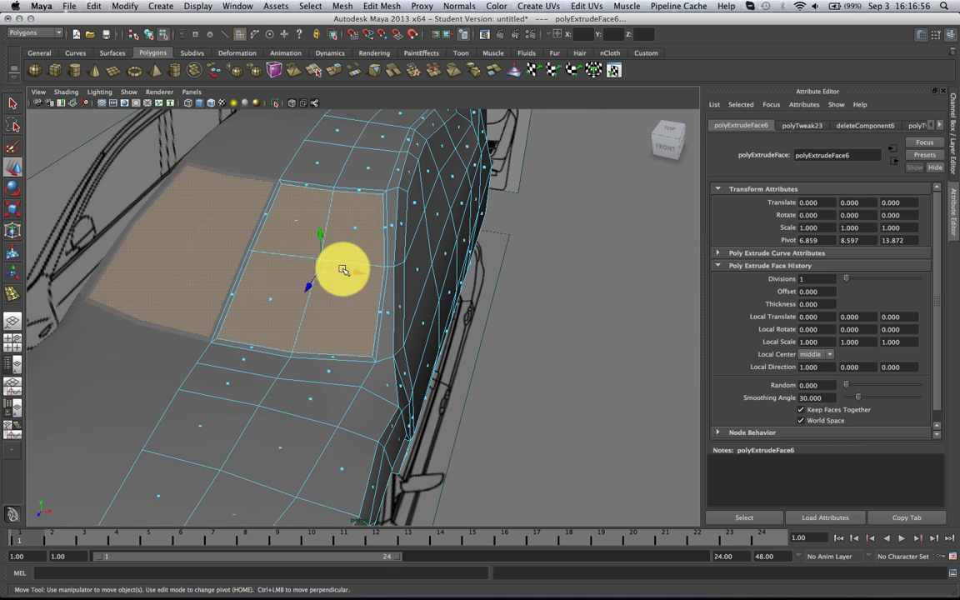
In the wireframe top view, delete the two thin extruded faces along the windshield's centreline.
{"action": "key", "text": "space"}
{"action": "left_click_drag", "start_coordinate": [354, 271], "coordinate": [343, 269]}
{"action": "key", "text": "4"}
{"action": "right_click_drag", "start_coordinate": [343, 269], "coordinate": [268, 221], "text": "alt"}
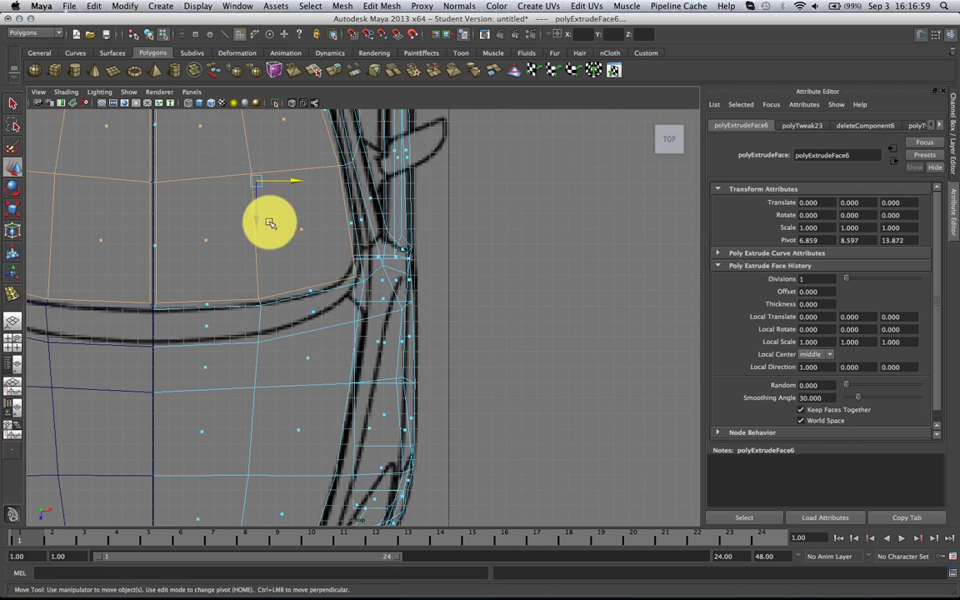
{"action": "middle_click_drag", "start_coordinate": [268, 220], "coordinate": [442, 360], "text": "alt"}
{"action": "left_click", "coordinate": [329, 261]}
{"action": "left_click", "coordinate": [330, 391], "text": "shift"}
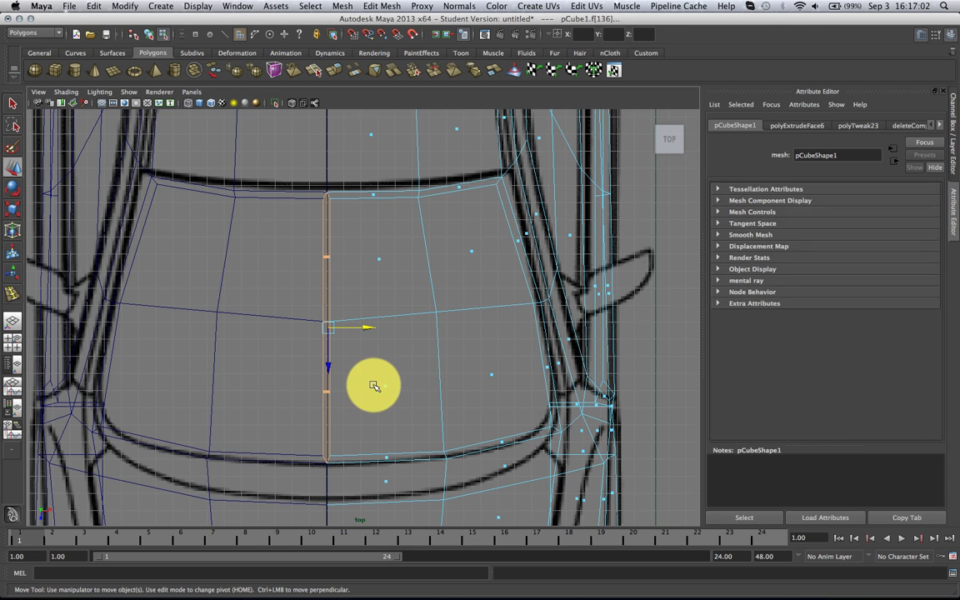
{"action": "key", "text": "Delete"}
Snap the windshield's inner upper, middle and lower vertices onto the centreline along X.
{"action": "right_click_drag", "start_coordinate": [396, 317], "coordinate": [355, 305]}
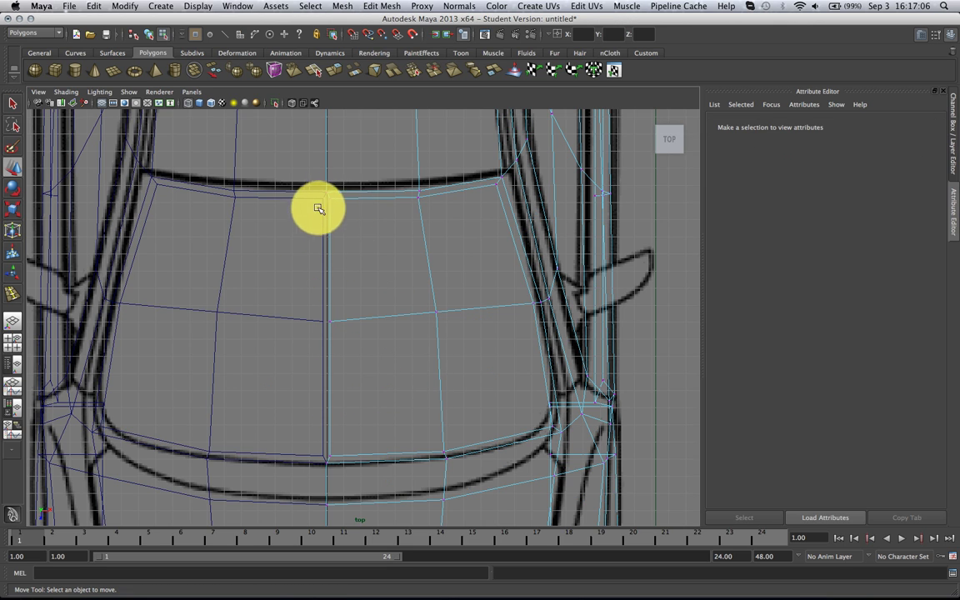
{"action": "mouse_move", "coordinate": [319, 207]}
{"action": "left_mouse_down"}
{"action": "mouse_move", "coordinate": [338, 197]}
{"action": "mouse_move", "coordinate": [330, 203]}
{"action": "left_mouse_up"}
{"action": "key", "text": "x"}
{"action": "left_click_drag", "start_coordinate": [339, 296], "coordinate": [320, 345]}
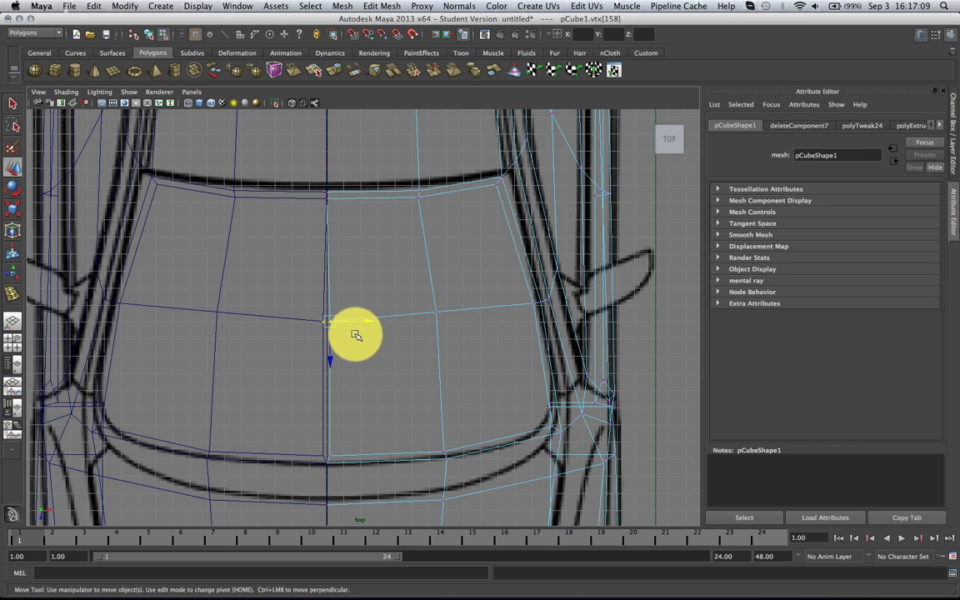
{"action": "key", "text": "x"}
{"action": "left_click_drag", "start_coordinate": [368, 323], "coordinate": [328, 330]}
{"action": "left_click", "coordinate": [325, 458]}
In the shaded perspective view, select the windshield's inner faces and push them slightly into the body.
{"action": "scroll", "coordinate": [325, 457], "scroll_direction": "down", "scroll_amount": 3}
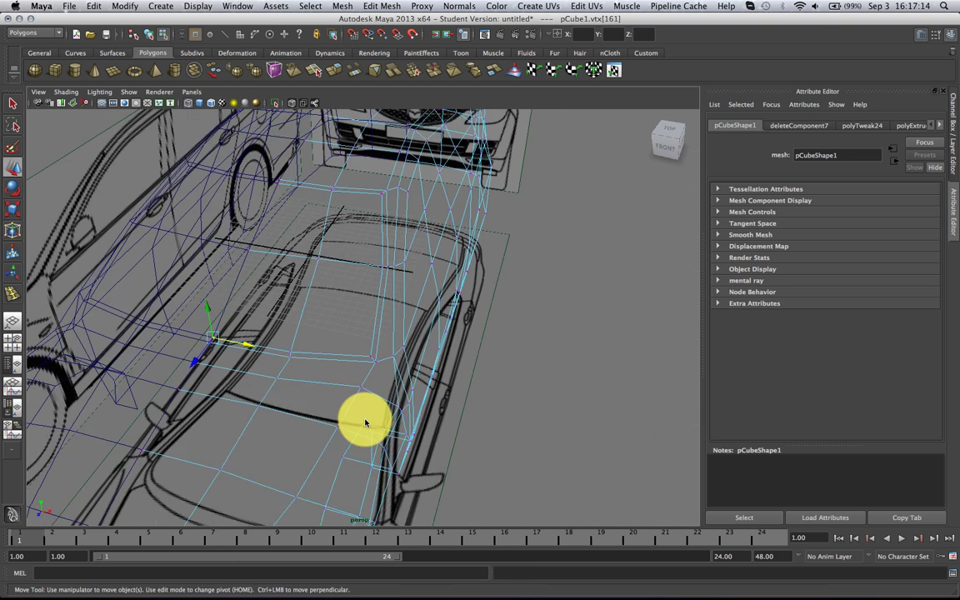
{"action": "key", "text": "5"}
{"action": "left_click_drag", "start_coordinate": [365, 423], "coordinate": [396, 334], "text": "alt"}
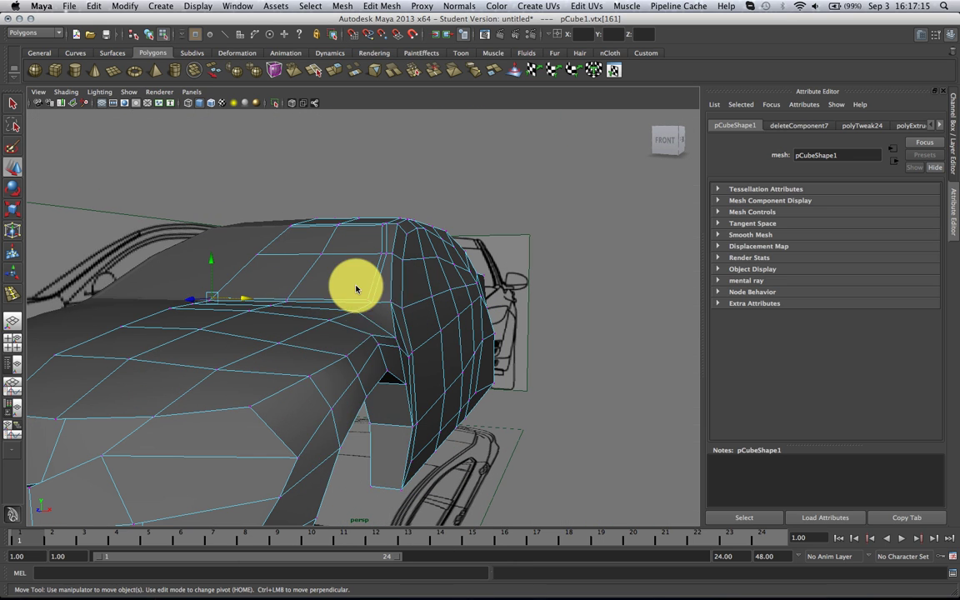
{"action": "right_click_drag", "start_coordinate": [357, 288], "coordinate": [358, 313]}
{"action": "left_click", "coordinate": [276, 274]}
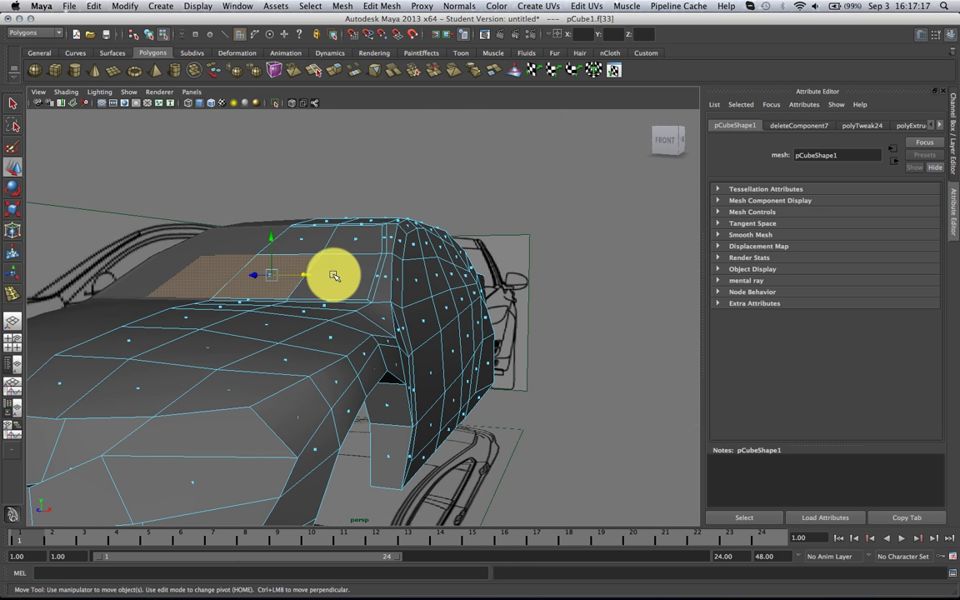
{"action": "left_click", "coordinate": [310, 231], "text": "shift"}
{"action": "left_click_drag", "start_coordinate": [311, 232], "coordinate": [313, 256], "text": "alt"}
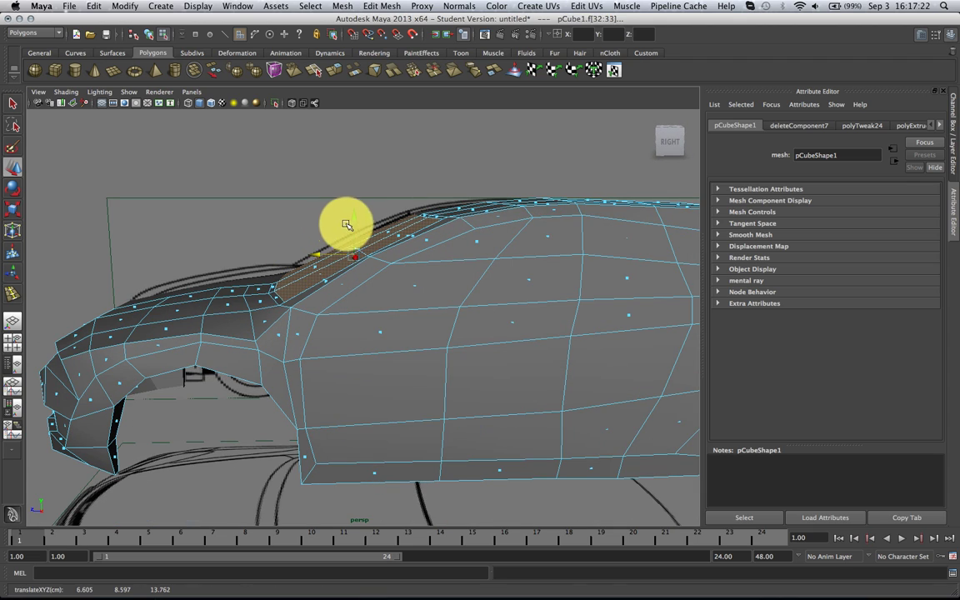
Preview the body smoothed in object mode and examine the recessed windshield's edges and corners.
{"action": "key", "text": "3"}
{"action": "key", "text": "q"}
{"action": "right_click_drag", "start_coordinate": [419, 263], "coordinate": [437, 250]}
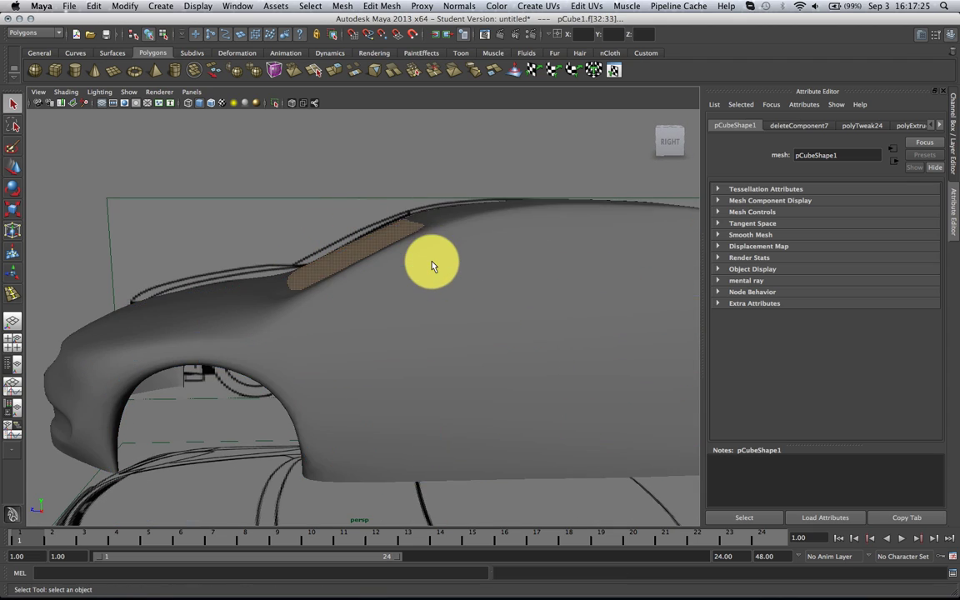
{"action": "left_click", "coordinate": [337, 234]}
{"action": "left_click_drag", "start_coordinate": [336, 235], "coordinate": [393, 242], "text": "alt"}
{"action": "left_click", "coordinate": [409, 264]}
{"action": "scroll", "coordinate": [395, 267], "scroll_direction": "up", "scroll_amount": 5}
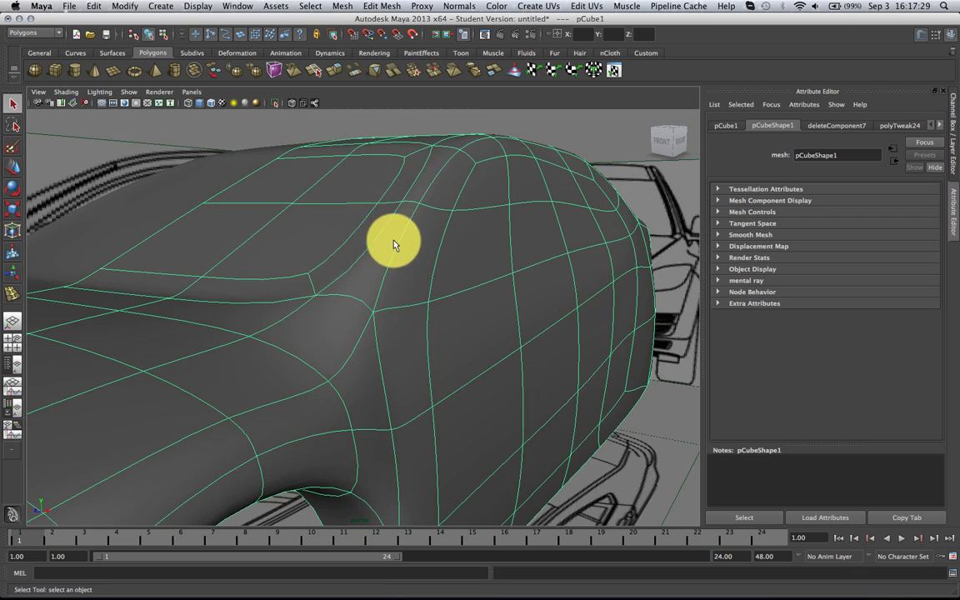
Insert an edge loop through the narrow border around the windshield on the unsmoothed mesh.
{"action": "left_click", "coordinate": [365, 7]}
{"action": "left_click", "coordinate": [414, 122]}
{"action": "key", "text": "1"}
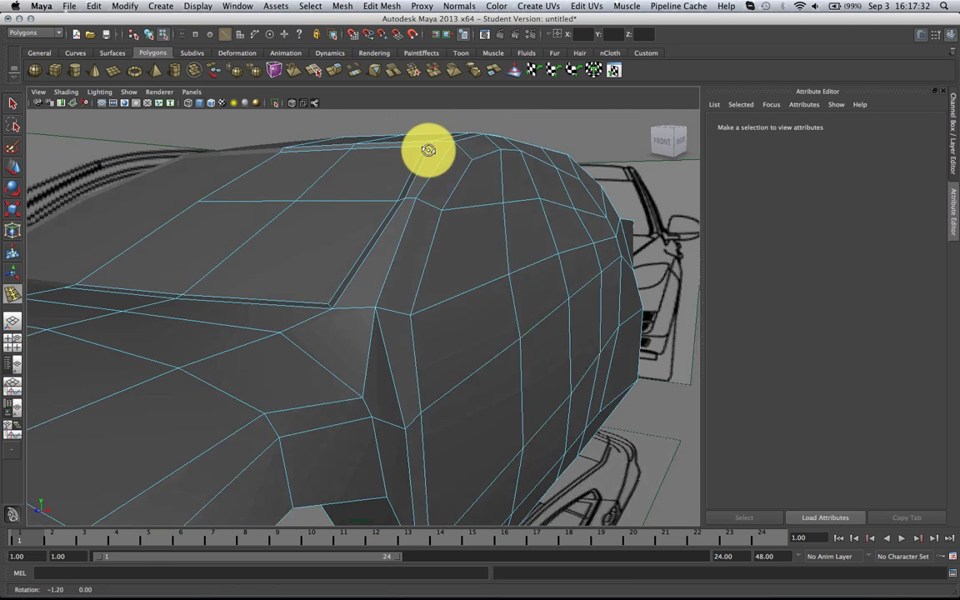
{"action": "scroll", "coordinate": [375, 142], "scroll_direction": "up", "scroll_amount": 5}
{"action": "left_click_drag", "start_coordinate": [391, 143], "coordinate": [503, 185], "text": "alt"}
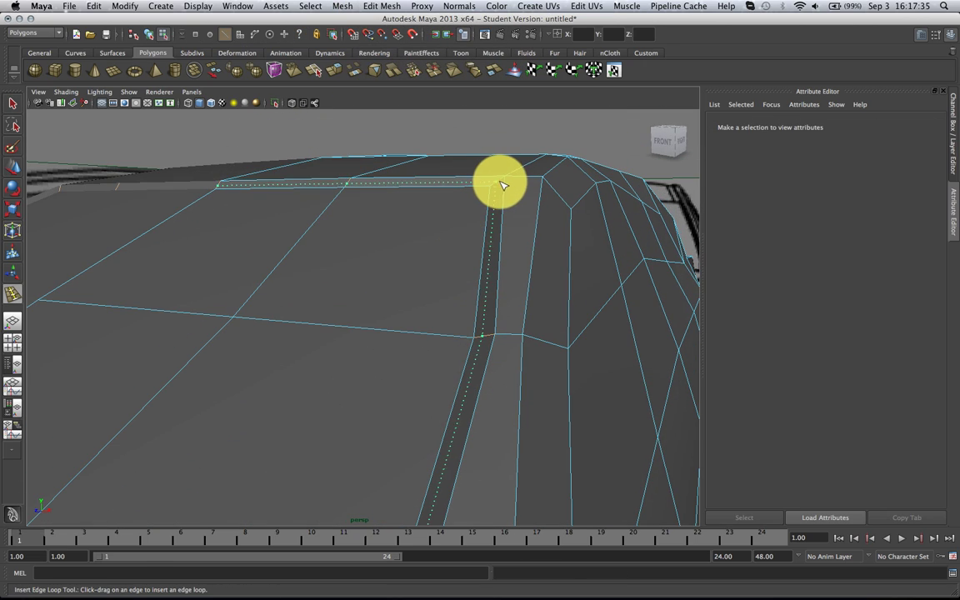
Preview the body smoothed in object mode and check the sharpened windshield border.
{"action": "key", "text": "q"}
{"action": "key", "text": "3"}
{"action": "key", "text": "F8"}
{"action": "left_click", "coordinate": [525, 229]}
{"action": "scroll", "coordinate": [523, 234], "scroll_direction": "down", "scroll_amount": 10}
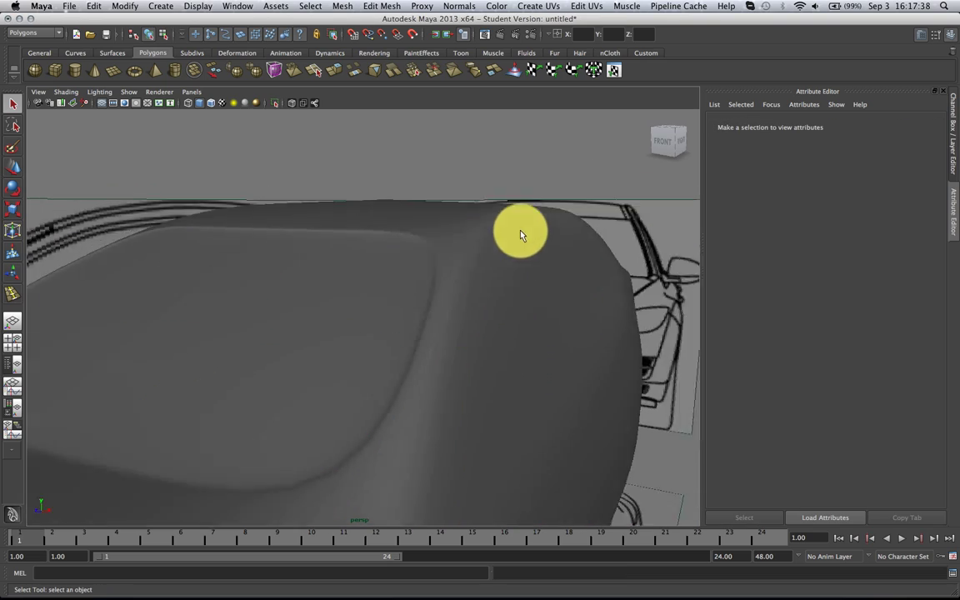
{"action": "left_click_drag", "start_coordinate": [504, 226], "coordinate": [467, 244], "text": "alt"}
Return the car body to its unsmoothed display and select the four front side window faces in the side view.
{"action": "left_click", "coordinate": [454, 304]}
{"action": "key", "text": "1"}
{"action": "scroll", "coordinate": [458, 321], "scroll_direction": "up", "scroll_amount": 5}
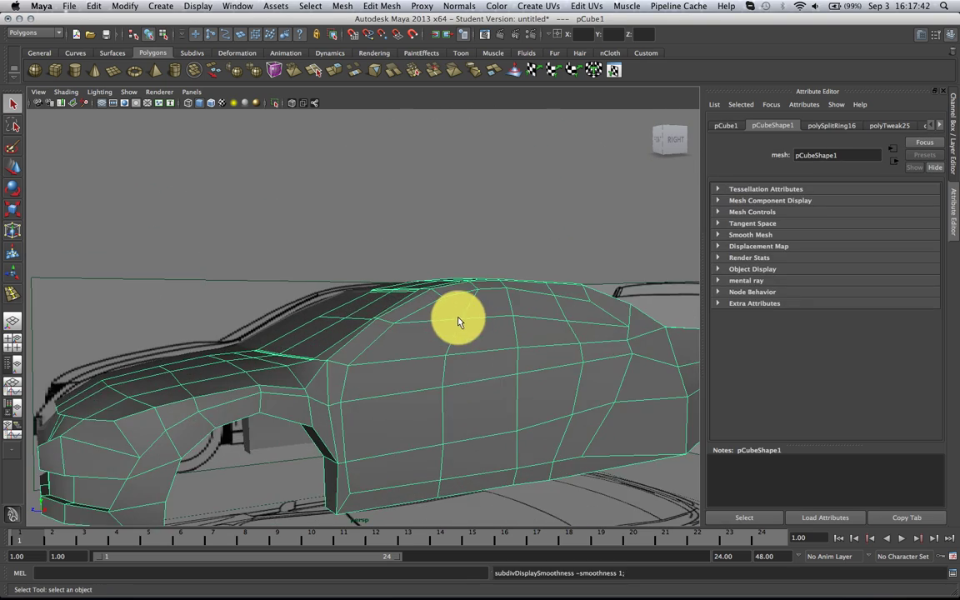
{"action": "middle_click_drag", "start_coordinate": [458, 321], "coordinate": [401, 292], "text": "alt"}
{"action": "key", "text": "space"}
{"action": "left_click_drag", "start_coordinate": [400, 292], "coordinate": [418, 293]}
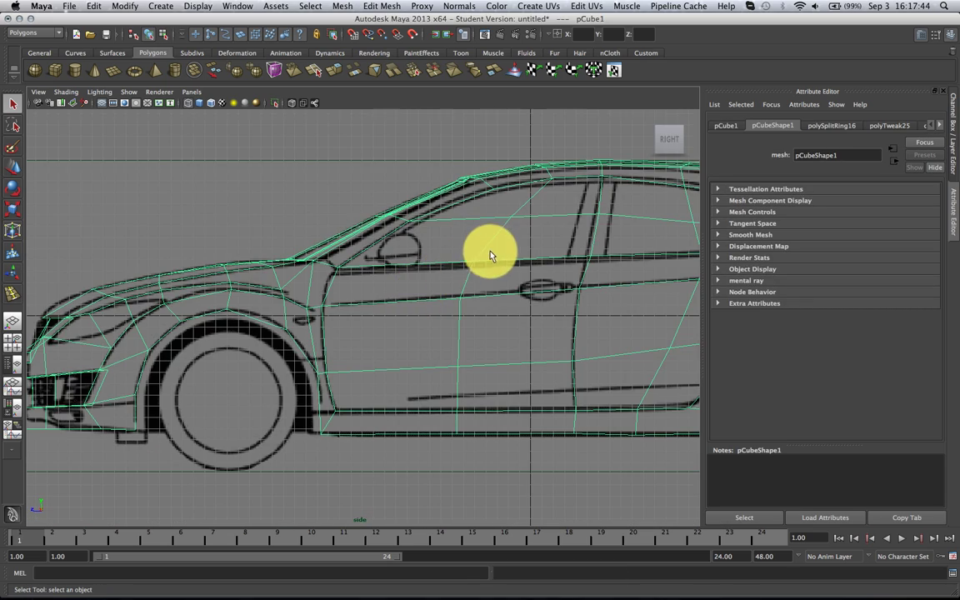
{"action": "middle_click_drag", "start_coordinate": [495, 236], "coordinate": [419, 272], "text": "alt"}
{"action": "scroll", "coordinate": [472, 233], "scroll_direction": "up", "scroll_amount": 3}
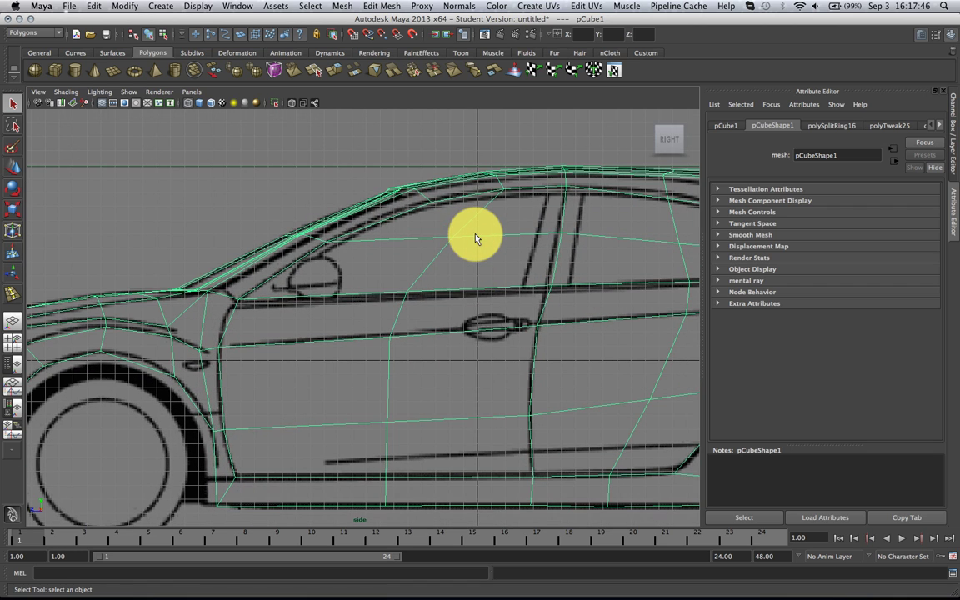
{"action": "right_click_drag", "start_coordinate": [476, 238], "coordinate": [457, 237]}
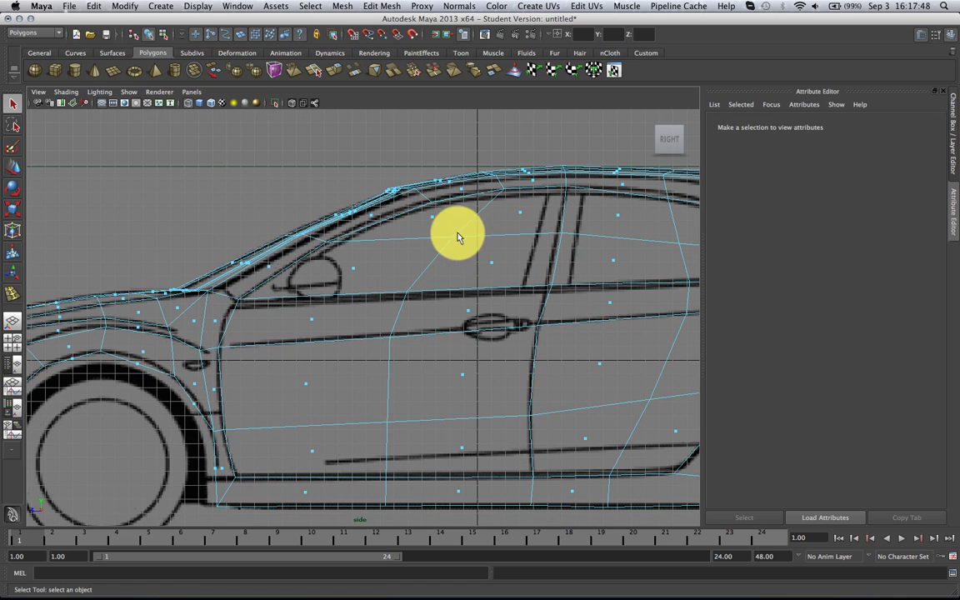
{"action": "left_click", "coordinate": [434, 220]}
{"action": "left_click", "coordinate": [520, 220]}
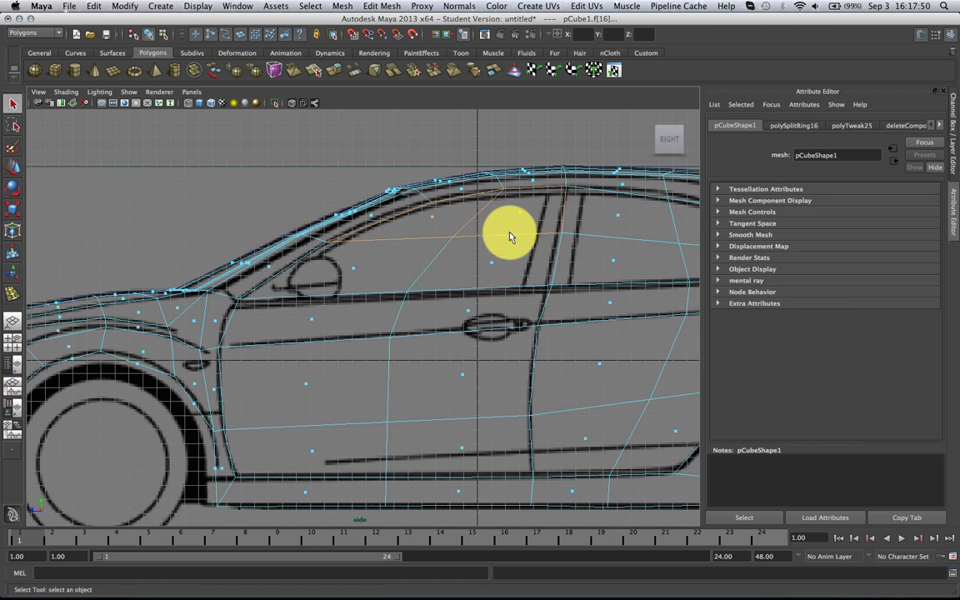
{"action": "left_click", "coordinate": [490, 263]}
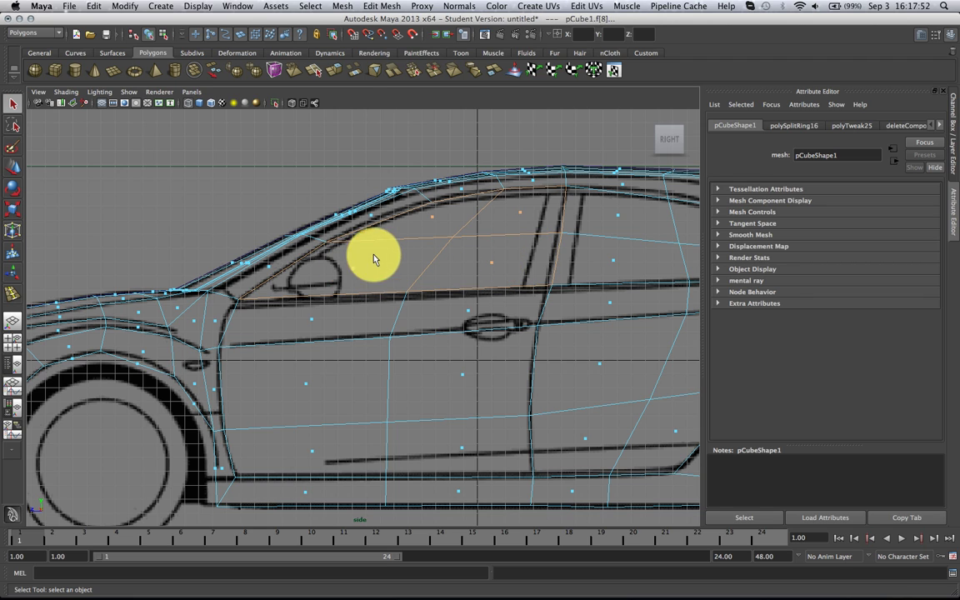
Extrude the front side window's faces and scale the inset to about 0.816 by 0.764.
{"action": "left_click", "coordinate": [332, 70]}
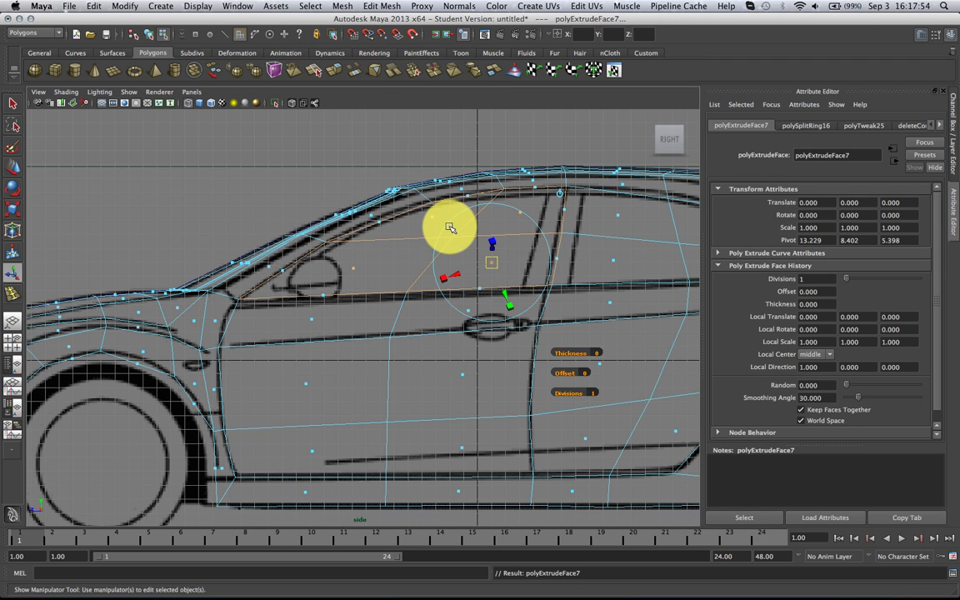
{"action": "left_click", "coordinate": [444, 279]}
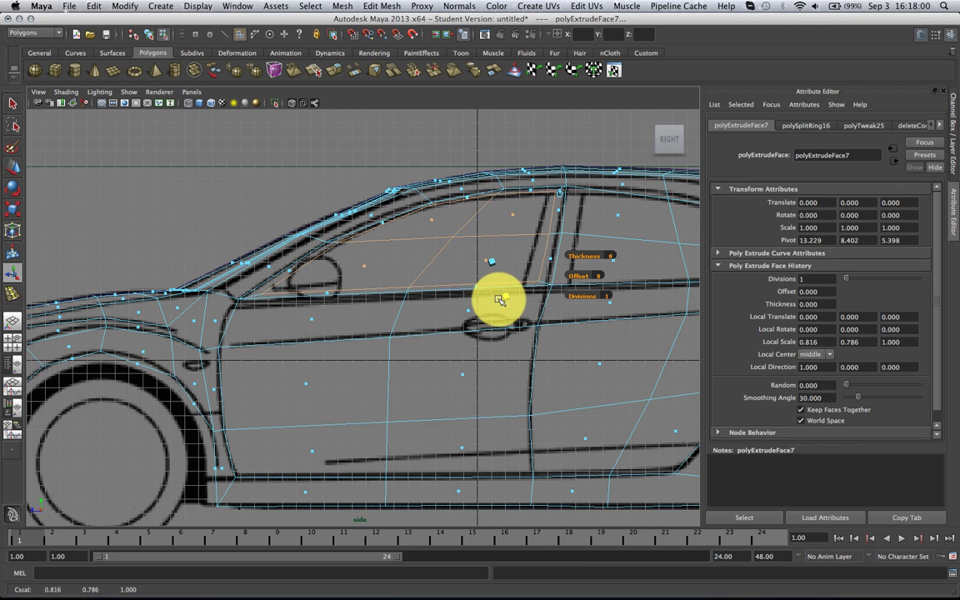
{"action": "key", "text": "w"}
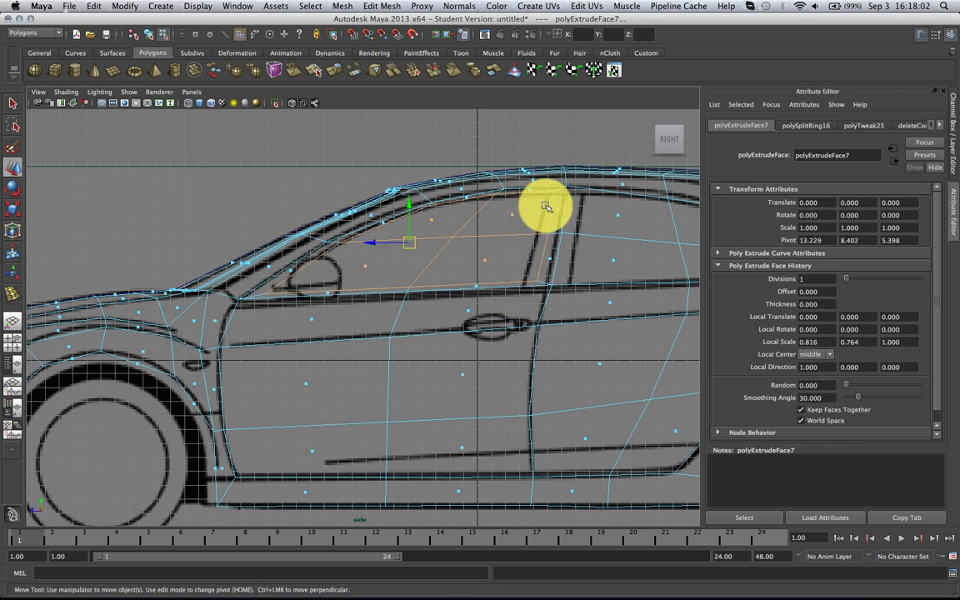
Move the front window inset's vertices onto the blueprint's pillar line, lower sill and curved upper window outline.
{"action": "right_click_drag", "start_coordinate": [536, 207], "coordinate": [567, 163], "text": "alt"}
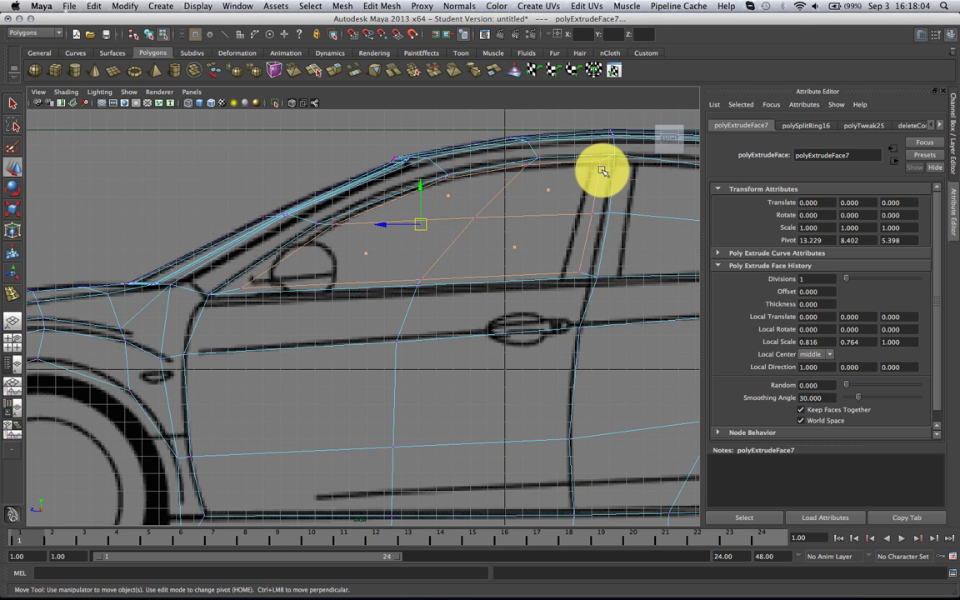
{"action": "left_click", "coordinate": [603, 168]}
{"action": "left_click", "coordinate": [592, 215]}
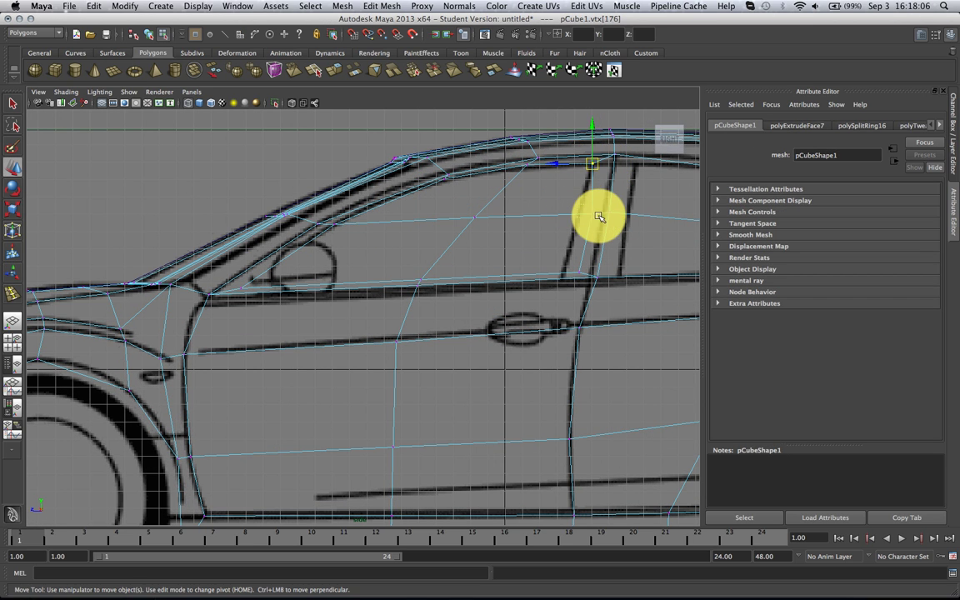
{"action": "left_click", "coordinate": [572, 275]}
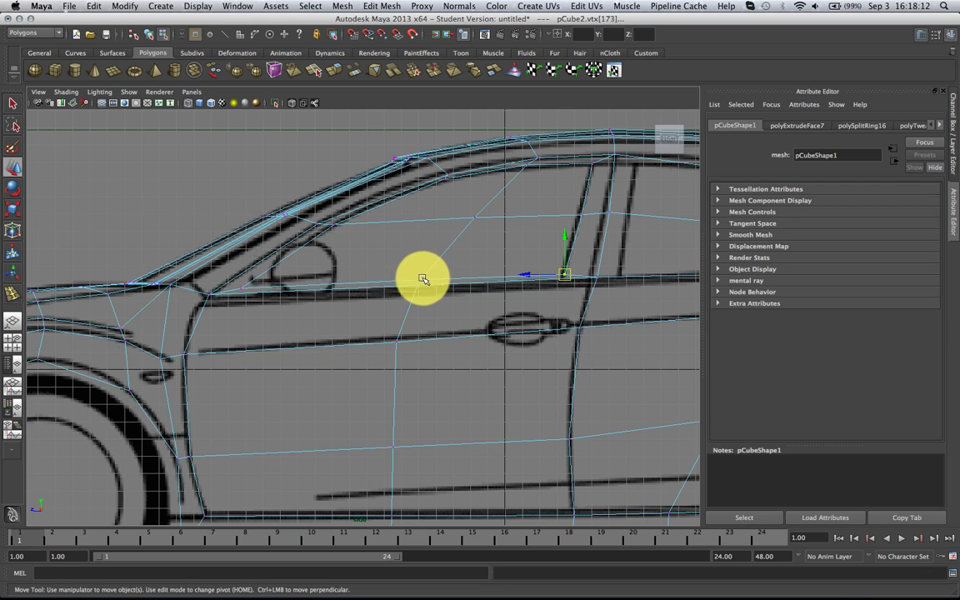
{"action": "left_click_drag", "start_coordinate": [423, 281], "coordinate": [422, 281]}
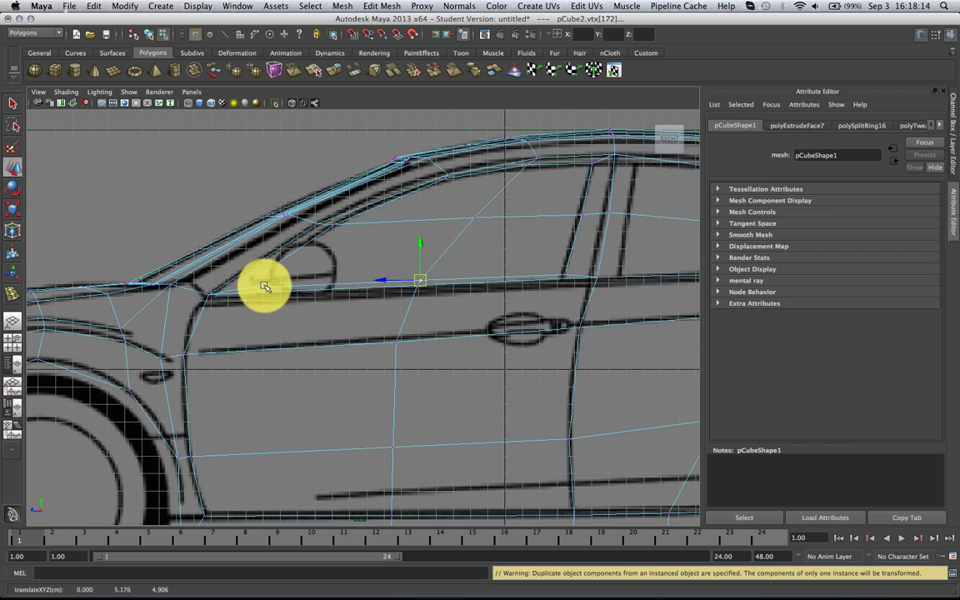
{"action": "left_click", "coordinate": [330, 228]}
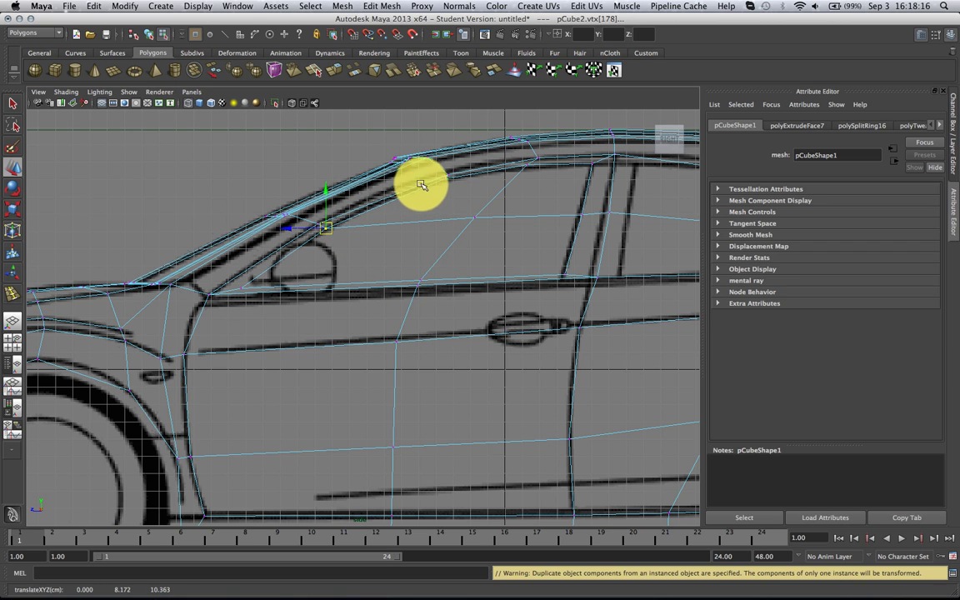
{"action": "left_click", "coordinate": [448, 182]}
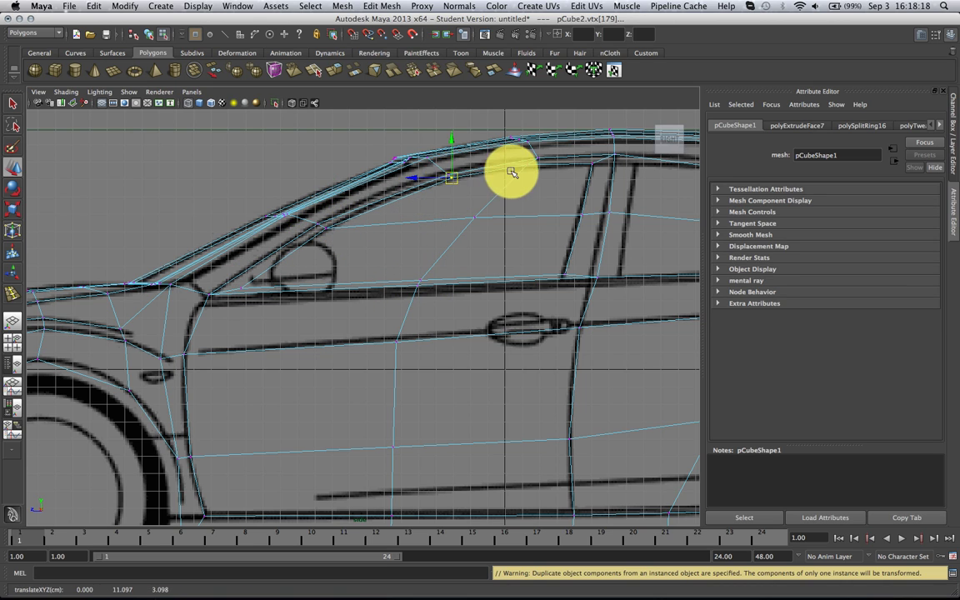
{"action": "left_click_drag", "start_coordinate": [529, 167], "coordinate": [536, 166]}
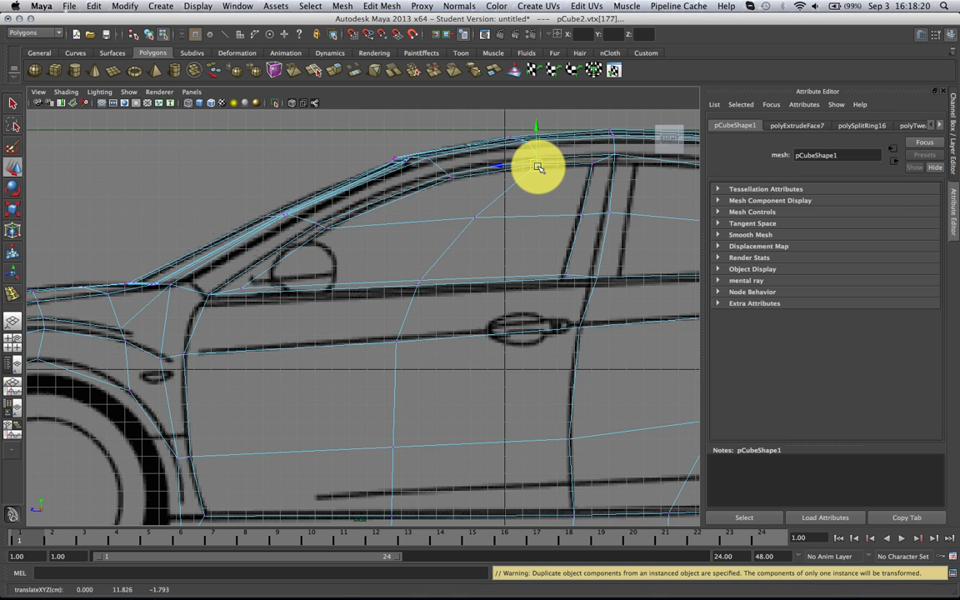
{"action": "left_click", "coordinate": [534, 193]}
Select the four faces that make up the rear side window in the side view.
{"action": "scroll", "coordinate": [535, 195], "scroll_direction": "down", "scroll_amount": 3}
{"action": "middle_click_drag", "start_coordinate": [559, 206], "coordinate": [371, 223], "text": "alt"}
{"action": "scroll", "coordinate": [375, 225], "scroll_direction": "up", "scroll_amount": 1}
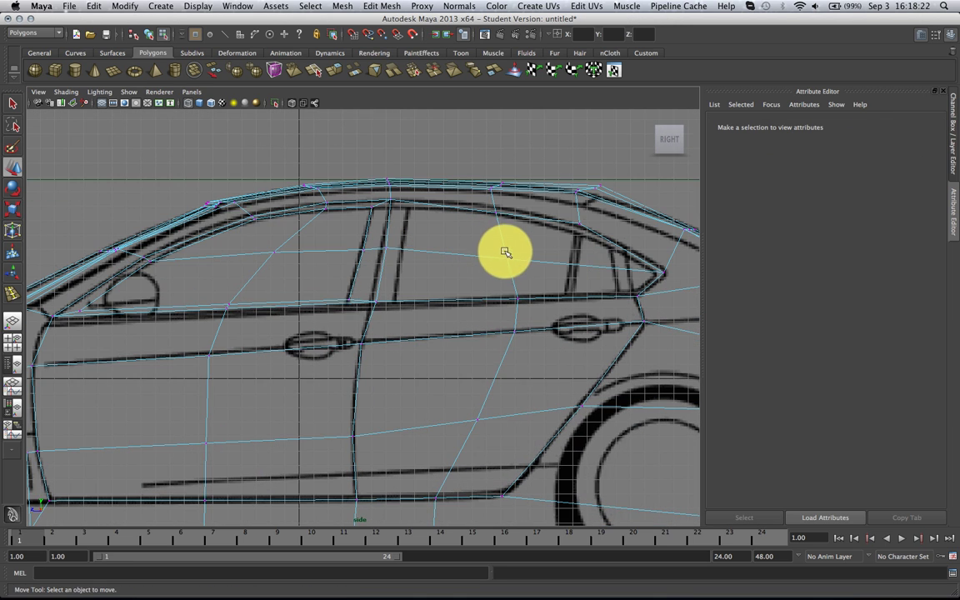
{"action": "right_click_drag", "start_coordinate": [507, 261], "coordinate": [510, 271]}
{"action": "left_click", "coordinate": [453, 229]}
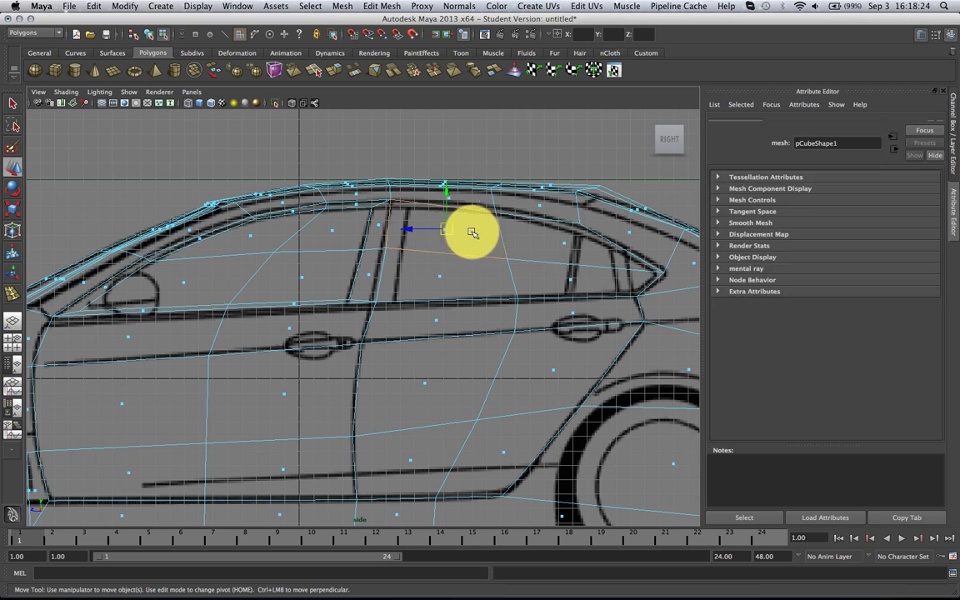
{"action": "left_click", "coordinate": [569, 254], "text": "shift"}
{"action": "left_click", "coordinate": [570, 278], "text": "shift"}
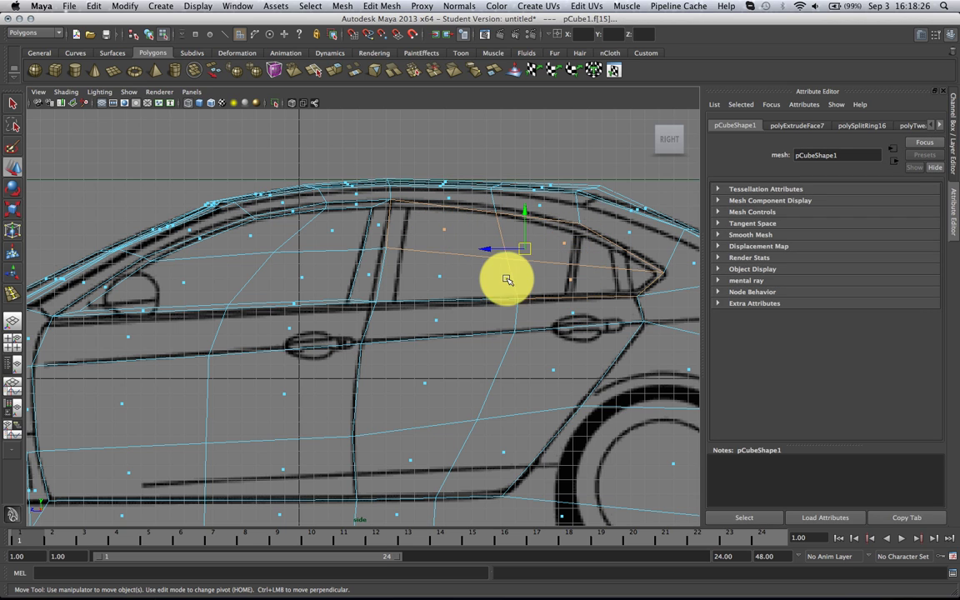
{"action": "left_click", "coordinate": [439, 277], "text": "shift"}
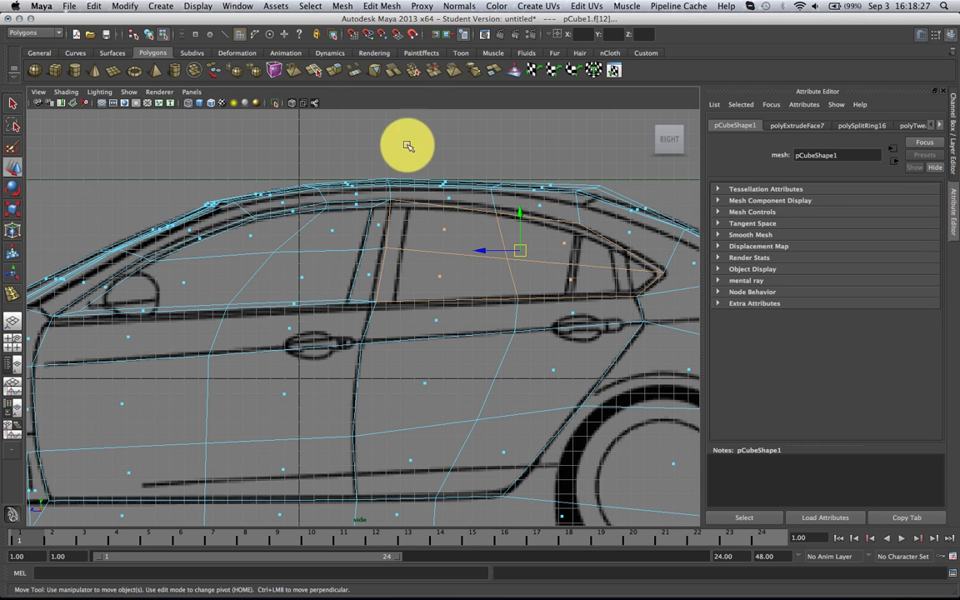
Extrude the rear side window's faces and scale them slightly inward to form a narrow border.
{"action": "left_click", "coordinate": [338, 73]}
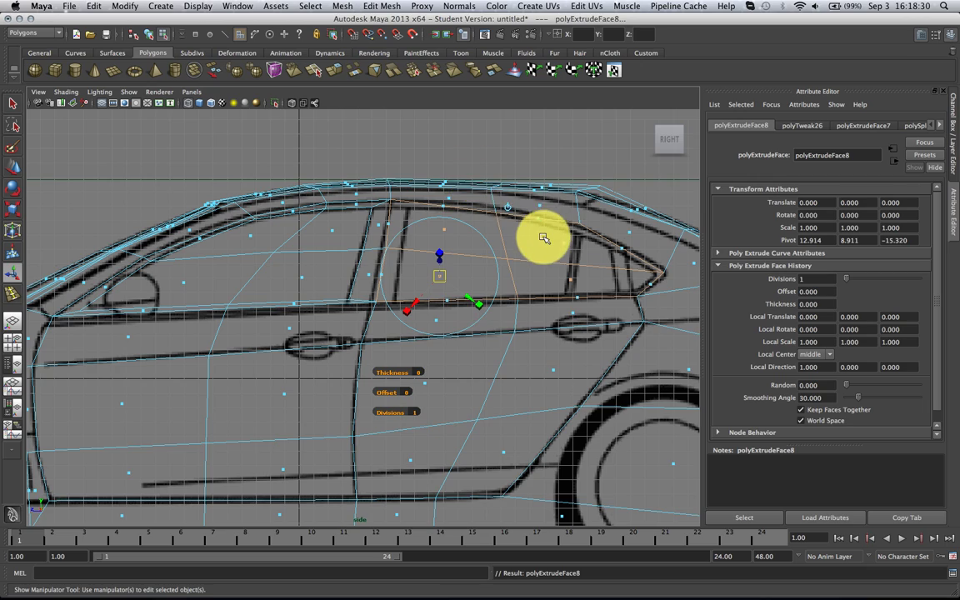
{"action": "key", "text": "space"}
{"action": "left_click_drag", "start_coordinate": [543, 240], "coordinate": [543, 221]}
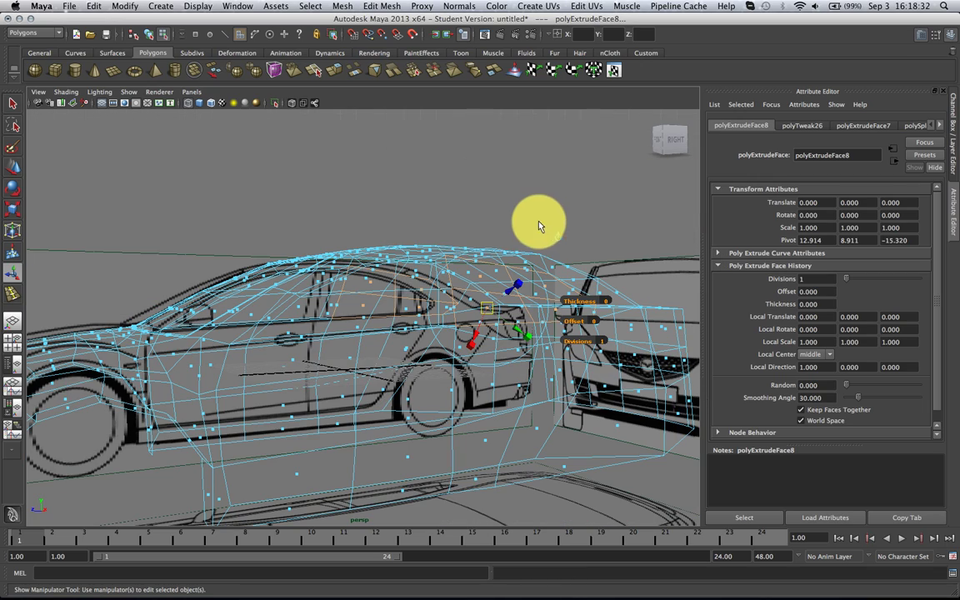
{"action": "left_click_drag", "start_coordinate": [425, 264], "coordinate": [369, 267], "text": "alt"}
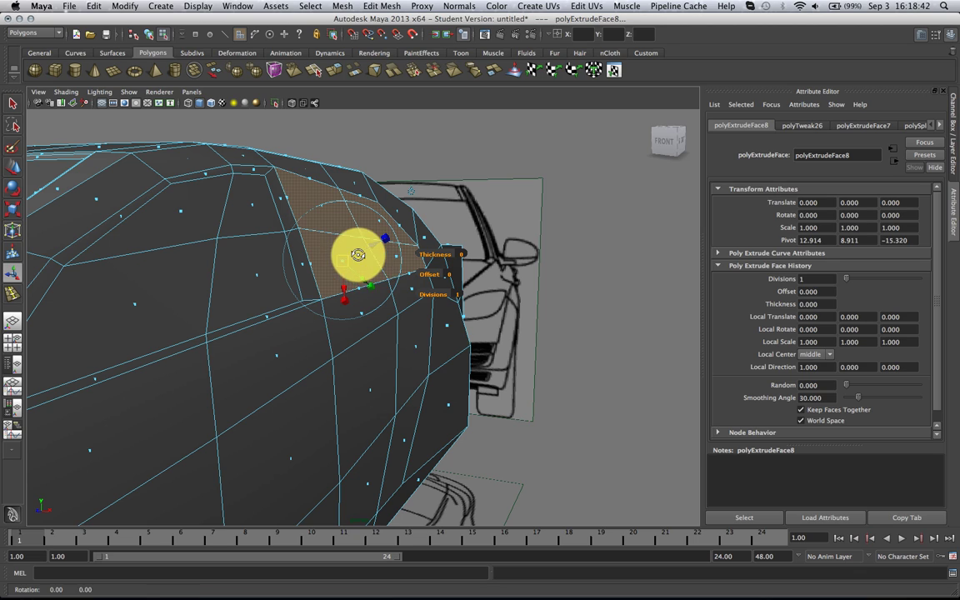
{"action": "left_click_drag", "start_coordinate": [358, 254], "coordinate": [377, 326], "text": "alt"}
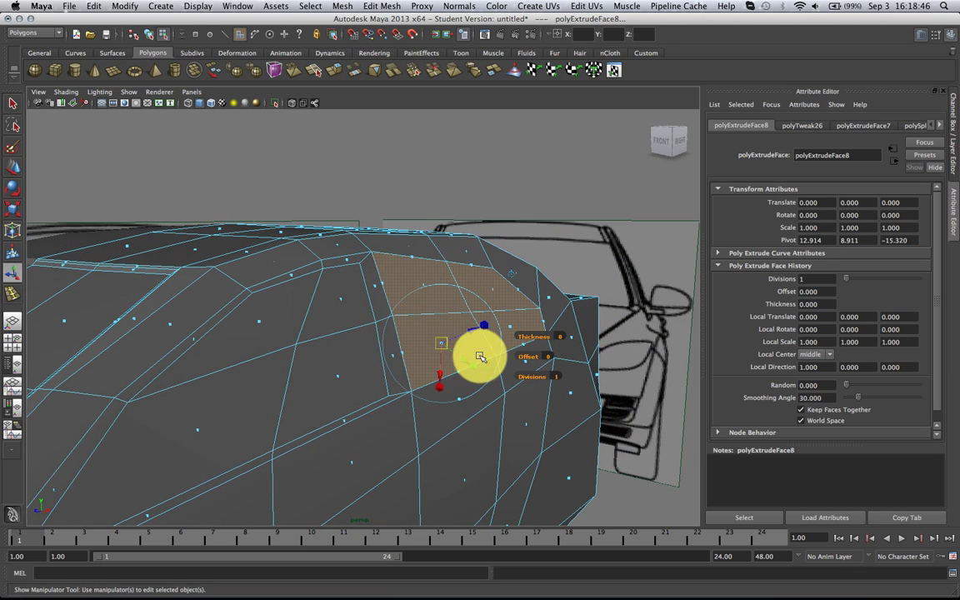
{"action": "key", "text": "r"}
{"action": "left_click_drag", "start_coordinate": [491, 345], "coordinate": [275, 302], "text": "alt"}
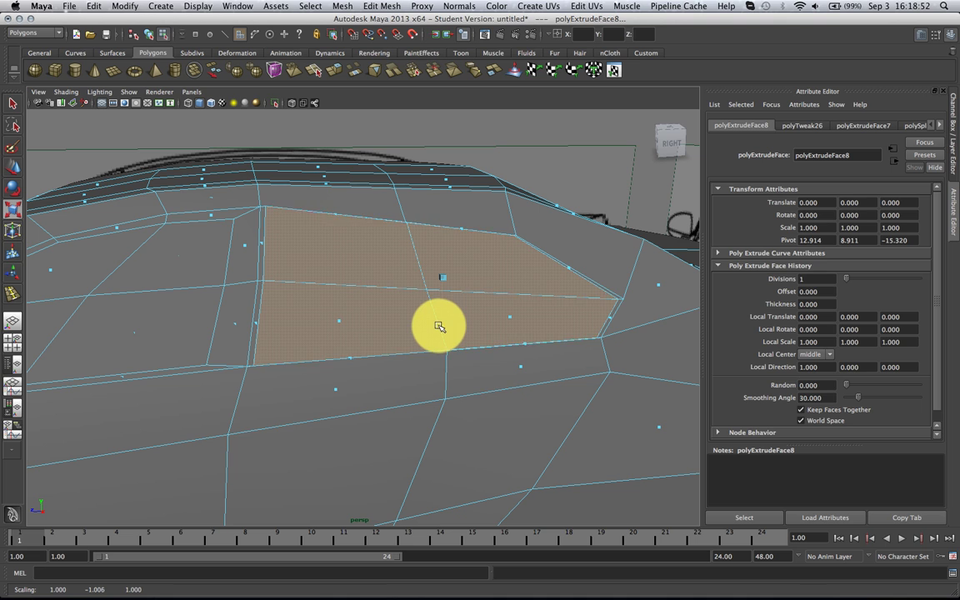
{"action": "left_click_drag", "start_coordinate": [439, 326], "coordinate": [461, 328]}
Align the rear window inset's front-edge vertices and the centre pillar's vertices with the blueprint's pillar lines in the side view.
{"action": "key", "text": "space"}
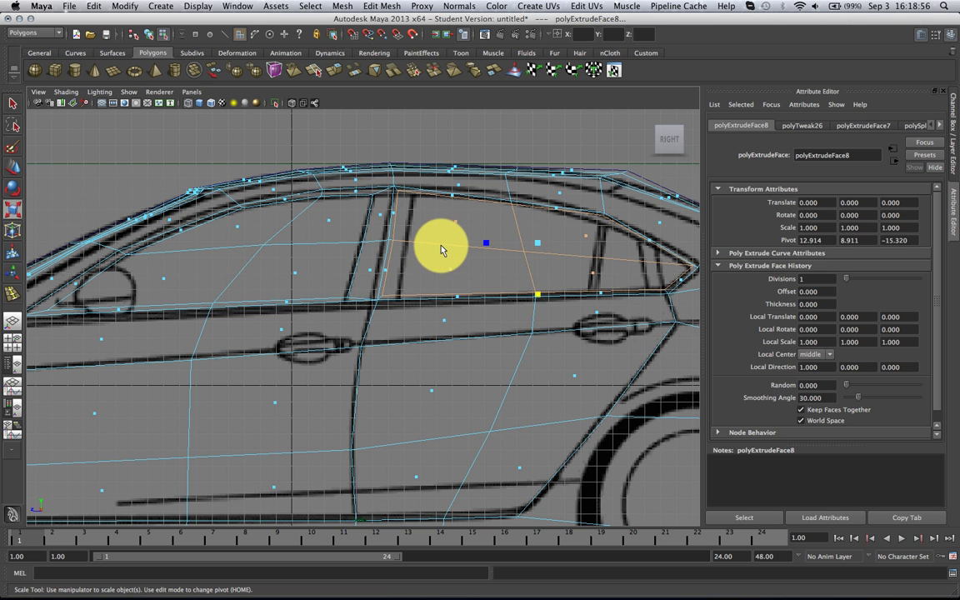
{"action": "right_click_drag", "start_coordinate": [441, 249], "coordinate": [400, 248]}
{"action": "scroll", "coordinate": [410, 276], "scroll_direction": "up", "scroll_amount": 5}
{"action": "left_click", "coordinate": [397, 281]}
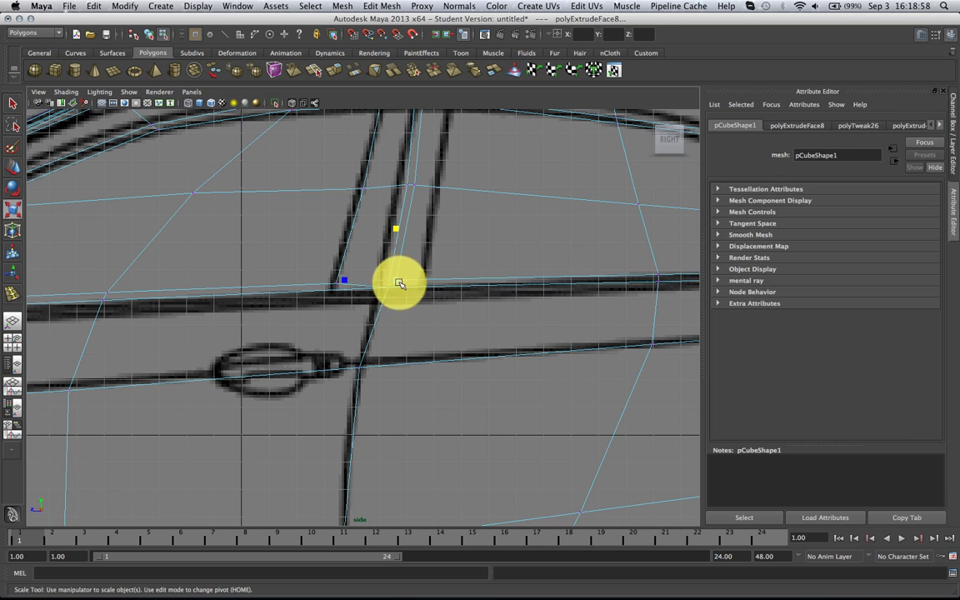
{"action": "left_click_drag", "start_coordinate": [399, 281], "coordinate": [424, 280]}
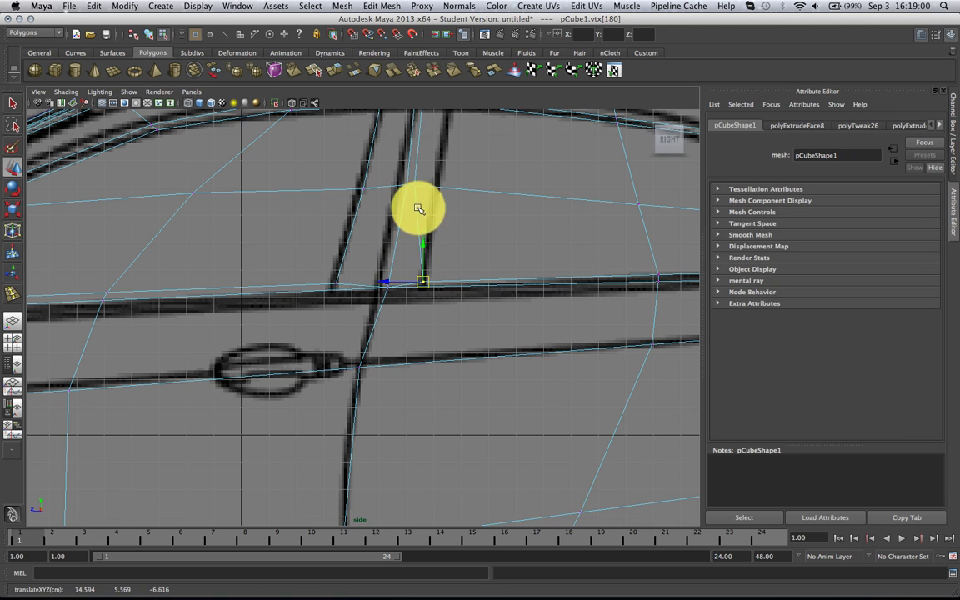
{"action": "mouse_move", "coordinate": [418, 187]}
{"action": "left_mouse_down"}
{"action": "mouse_move", "coordinate": [439, 188]}
{"action": "mouse_move", "coordinate": [401, 185]}
{"action": "left_mouse_up"}
{"action": "left_click", "coordinate": [393, 291]}
{"action": "left_click_drag", "start_coordinate": [389, 288], "coordinate": [380, 290]}
{"action": "middle_click_drag", "start_coordinate": [438, 164], "coordinate": [397, 247], "text": "alt"}
{"action": "left_click_drag", "start_coordinate": [385, 187], "coordinate": [410, 194]}
Adjust the rear side window's upper-edge and pointed rear-corner vertices to follow the blueprint's window outline.
{"action": "middle_click_drag", "start_coordinate": [565, 222], "coordinate": [490, 230], "text": "alt"}
{"action": "left_click_drag", "start_coordinate": [510, 213], "coordinate": [501, 203]}
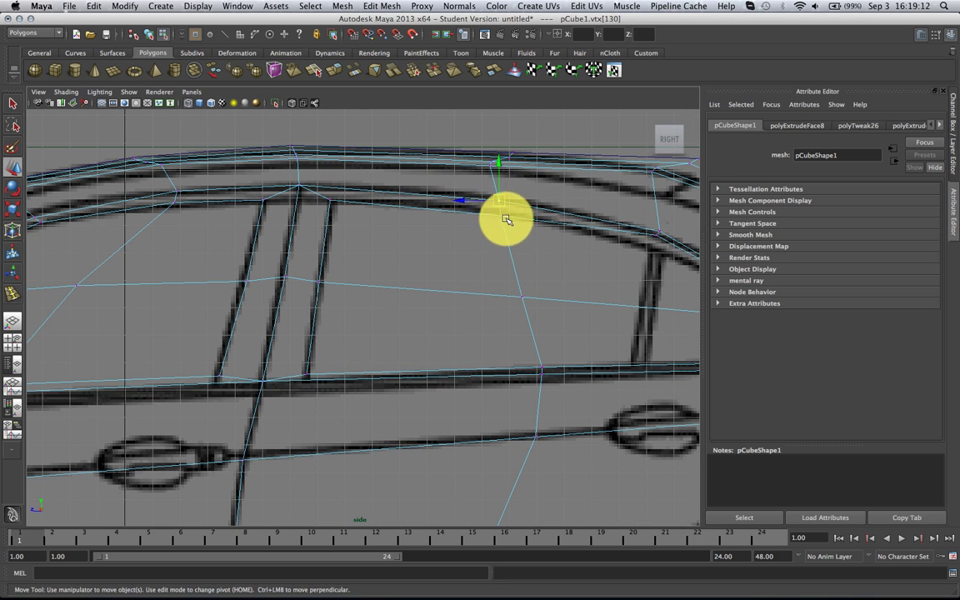
{"action": "middle_click_drag", "start_coordinate": [577, 249], "coordinate": [399, 241], "text": "alt"}
{"action": "left_click_drag", "start_coordinate": [481, 227], "coordinate": [475, 239]}
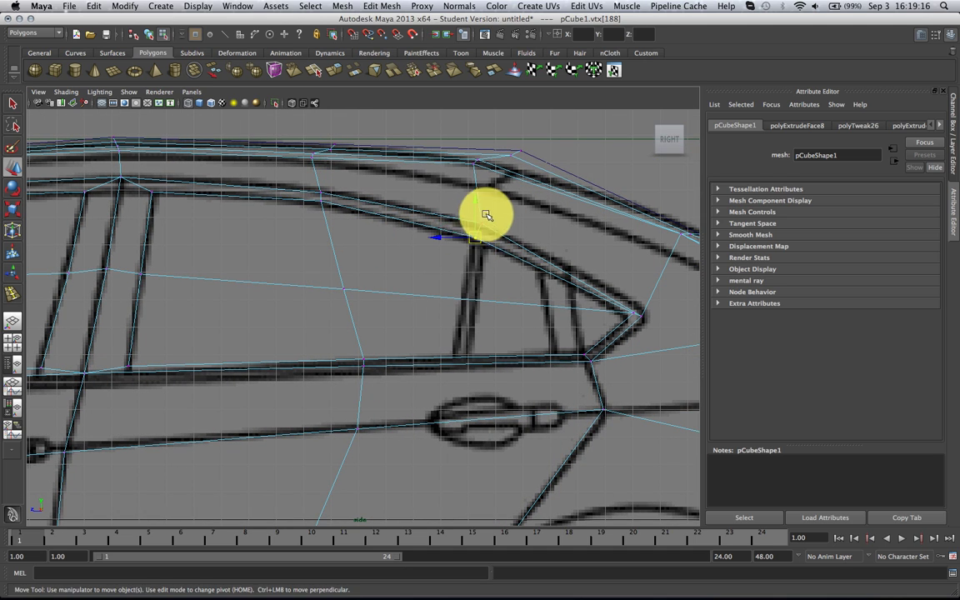
{"action": "left_click", "coordinate": [640, 317]}
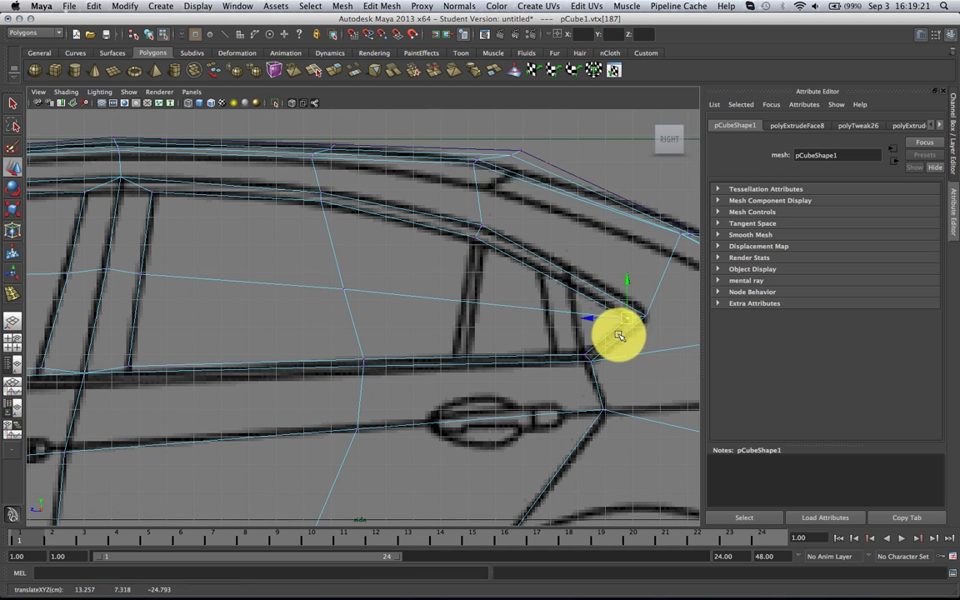
Extrude all eight inset faces of the front and rear side windows together and push them slightly into the body.
{"action": "right_click_drag", "start_coordinate": [618, 336], "coordinate": [461, 338], "text": "alt"}
{"action": "key", "text": "space"}
{"action": "left_click_drag", "start_coordinate": [461, 338], "coordinate": [296, 286]}
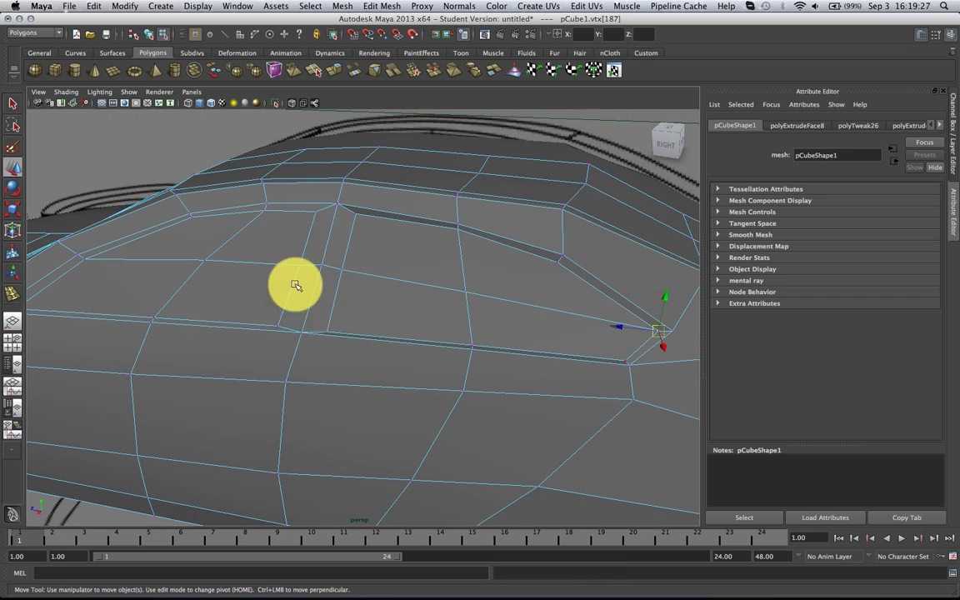
{"action": "right_click_drag", "start_coordinate": [296, 286], "coordinate": [289, 306]}
{"action": "left_click", "coordinate": [250, 238]}
{"action": "key", "text": "q"}
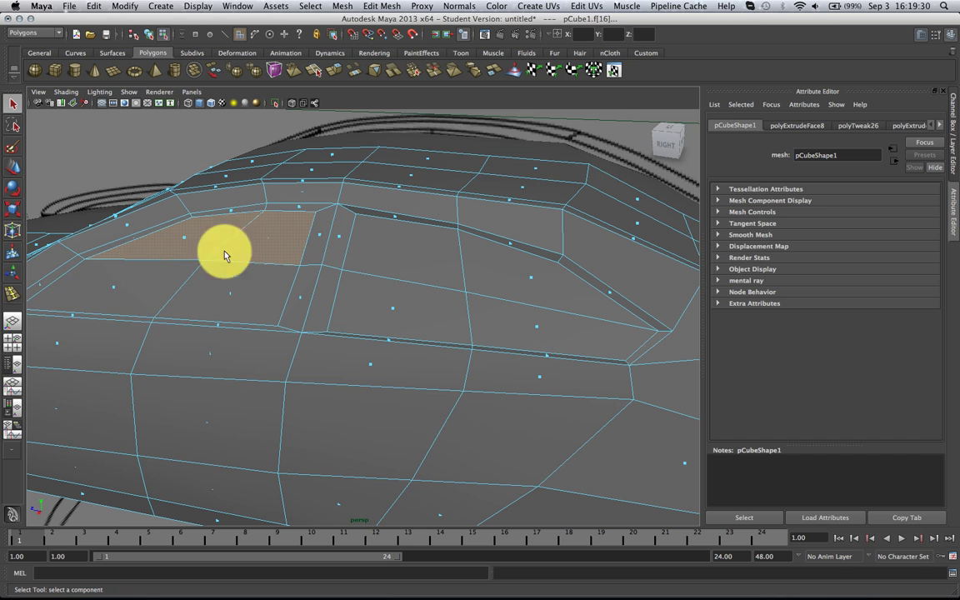
{"action": "left_click", "coordinate": [109, 282], "text": "shift"}
{"action": "left_click", "coordinate": [231, 296], "text": "shift"}
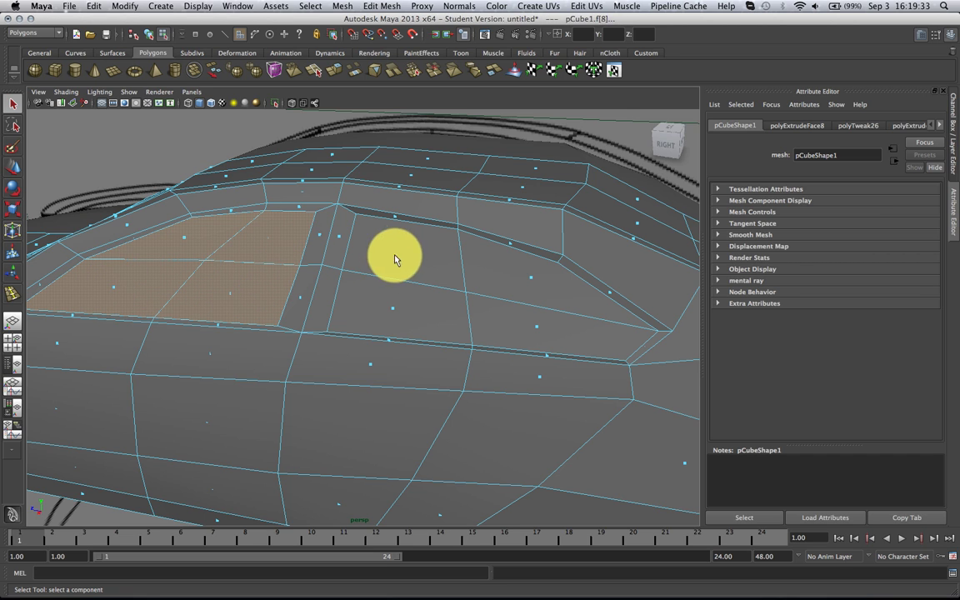
{"action": "left_click", "coordinate": [532, 281], "text": "shift"}
{"action": "left_click", "coordinate": [536, 322], "text": "shift"}
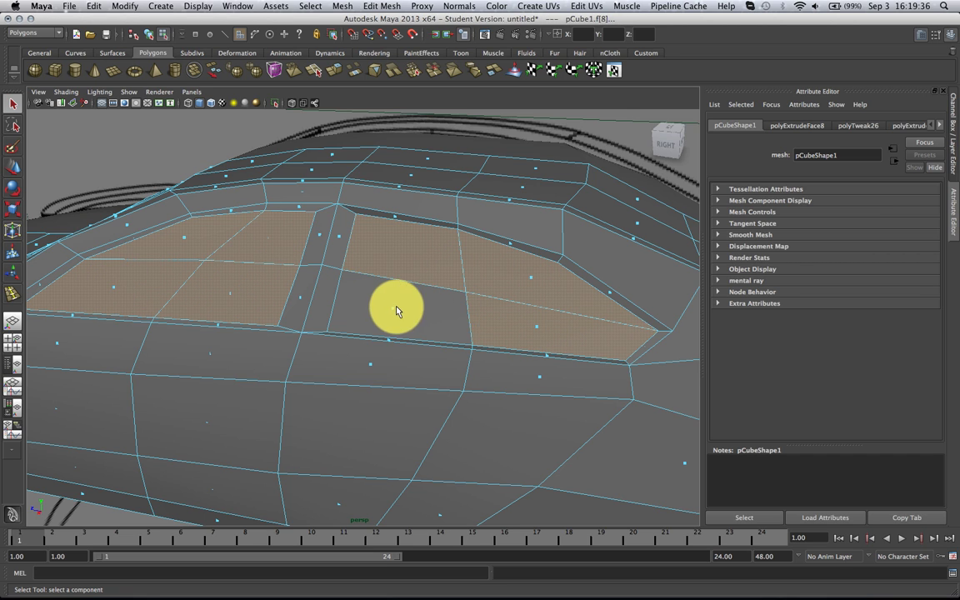
{"action": "left_click", "coordinate": [392, 307], "text": "shift"}
{"action": "key", "text": "ctrl+e"}
{"action": "left_click_drag", "start_coordinate": [368, 175], "coordinate": [327, 189], "text": "alt"}
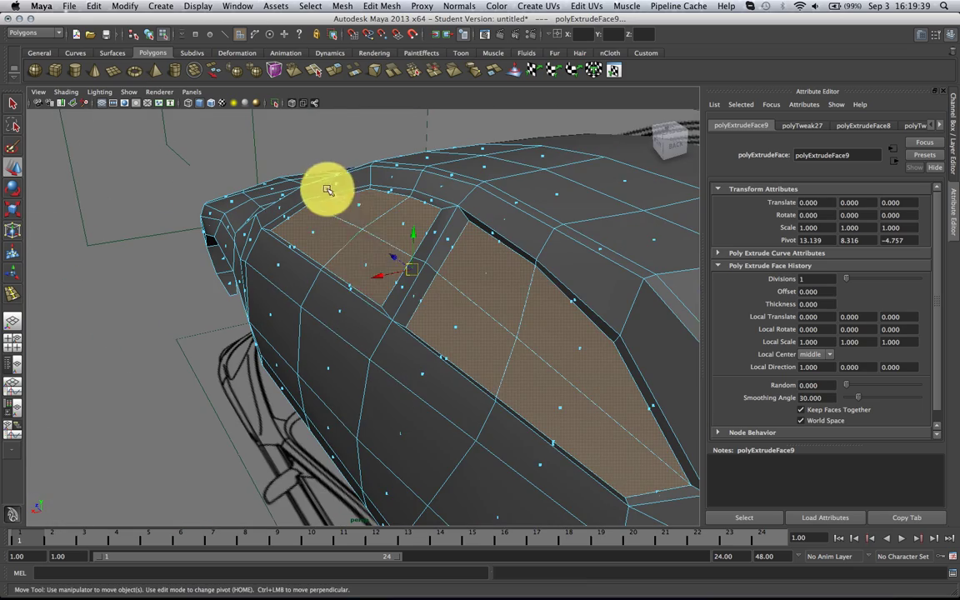
{"action": "left_click_drag", "start_coordinate": [381, 275], "coordinate": [386, 279]}
Examine the recessed side windows on the smoothed body from several angles, comparing them with the unsmoothed mesh.
{"action": "key", "text": "3"}
{"action": "key", "text": "q"}
{"action": "right_click_drag", "start_coordinate": [498, 317], "coordinate": [519, 306]}
{"action": "left_click", "coordinate": [494, 314], "text": "shift"}
{"action": "scroll", "coordinate": [493, 314], "scroll_direction": "down", "scroll_amount": 5}
{"action": "left_click_drag", "start_coordinate": [493, 313], "coordinate": [408, 306], "text": "alt"}
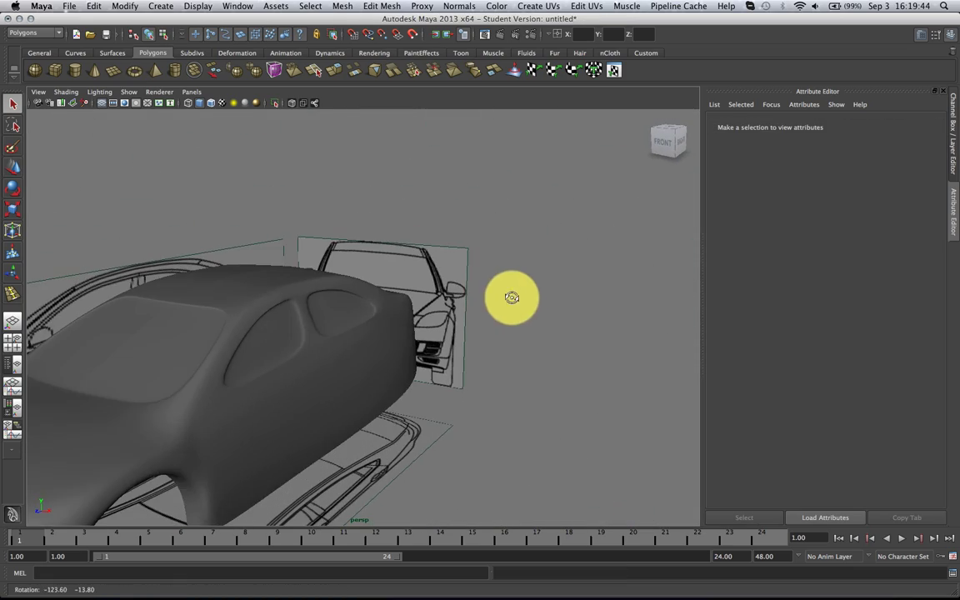
{"action": "left_click", "coordinate": [353, 335]}
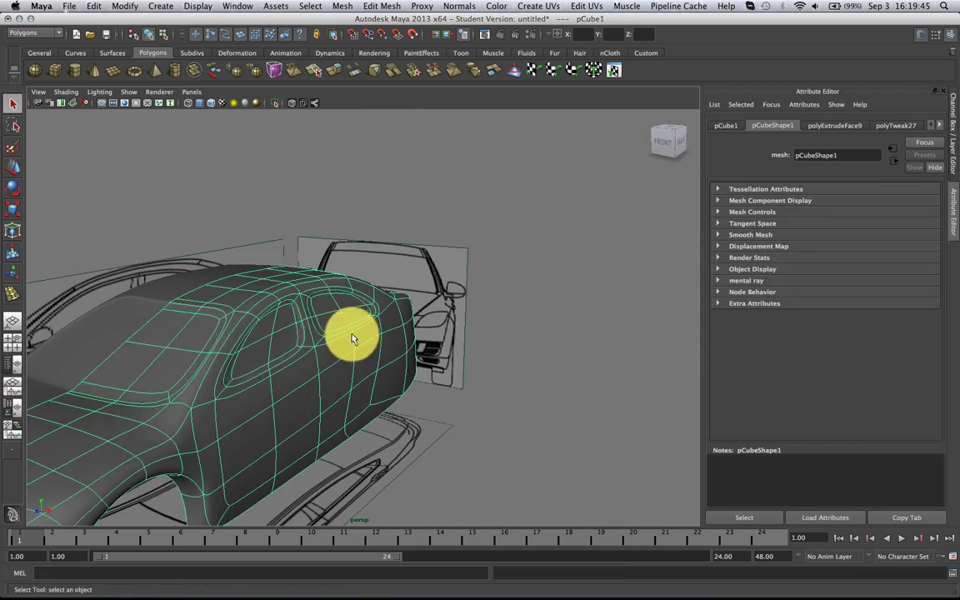
{"action": "key", "text": "1"}
{"action": "scroll", "coordinate": [281, 341], "scroll_direction": "up", "scroll_amount": 5}
{"action": "middle_click_drag", "start_coordinate": [280, 342], "coordinate": [367, 305], "text": "alt"}
{"action": "left_click_drag", "start_coordinate": [312, 300], "coordinate": [287, 283], "text": "alt"}
{"action": "scroll", "coordinate": [292, 286], "scroll_direction": "down", "scroll_amount": 5}
{"action": "key", "text": "3"}
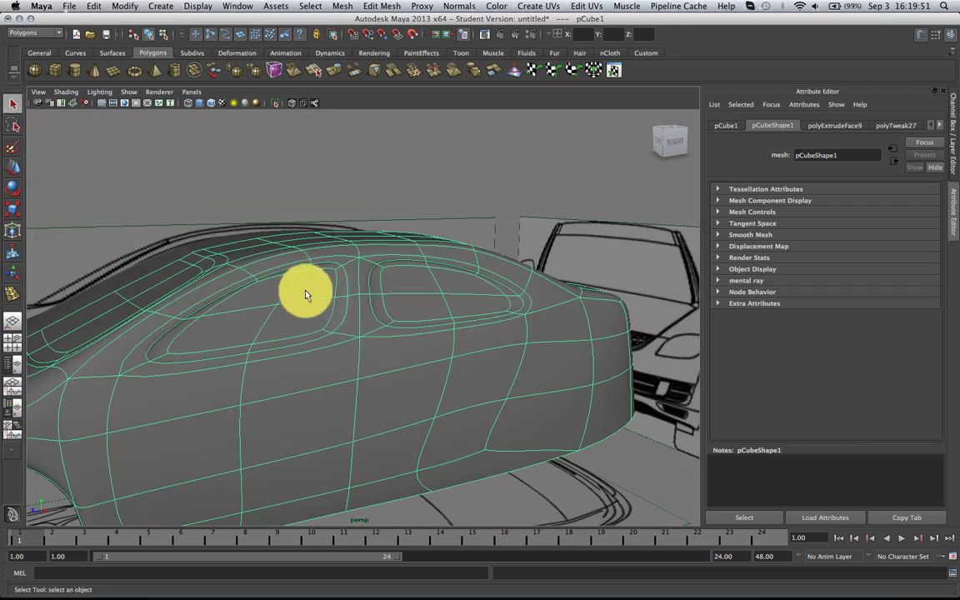
{"action": "left_click", "coordinate": [305, 208]}
{"action": "scroll", "coordinate": [304, 327], "scroll_direction": "down", "scroll_amount": 3}
{"action": "left_click_drag", "start_coordinate": [267, 330], "coordinate": [463, 308], "text": "alt"}
Extrude the four rear windshield faces of the unsmoothed body and scale them slightly inward to form a narrow border.
{"action": "left_click", "coordinate": [433, 275]}
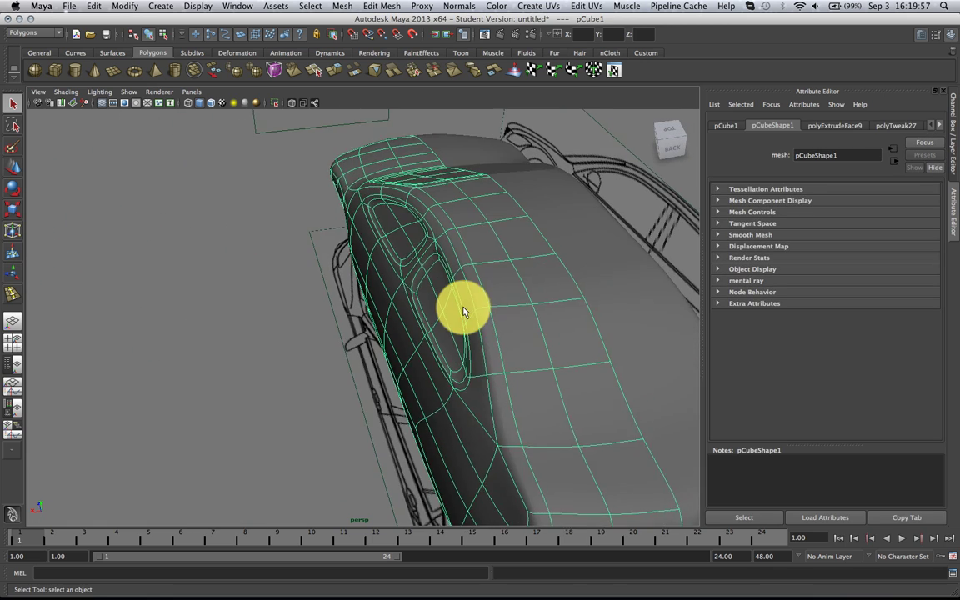
{"action": "key", "text": "1"}
{"action": "middle_click_drag", "start_coordinate": [463, 308], "coordinate": [376, 256], "text": "alt"}
{"action": "scroll", "coordinate": [391, 265], "scroll_direction": "up", "scroll_amount": 5}
{"action": "right_click_drag", "start_coordinate": [408, 271], "coordinate": [410, 302]}
{"action": "left_click", "coordinate": [490, 266]}
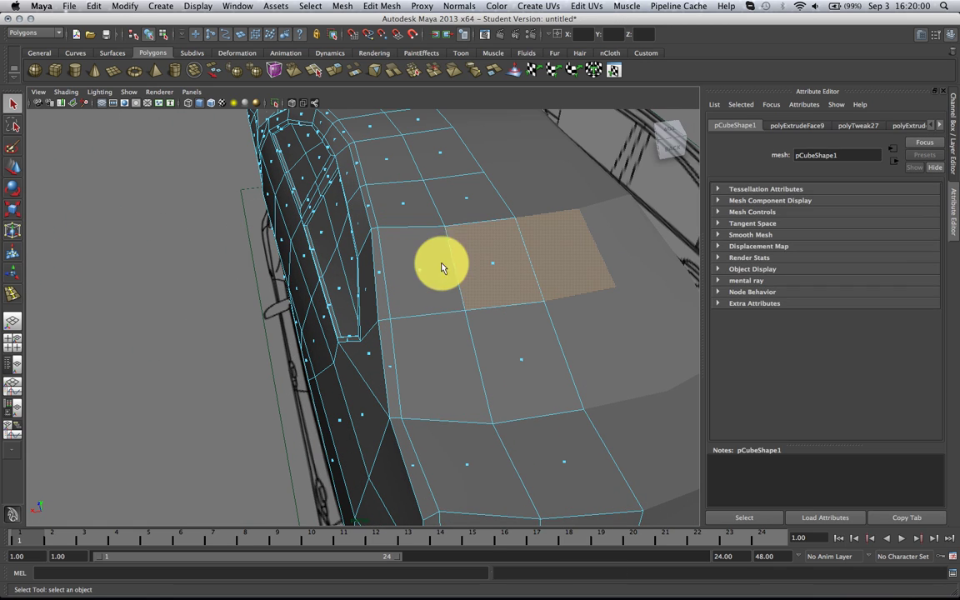
{"action": "left_click", "coordinate": [420, 271], "text": "shift"}
{"action": "left_click", "coordinate": [520, 361], "text": "shift"}
{"action": "left_click", "coordinate": [443, 367], "text": "shift"}
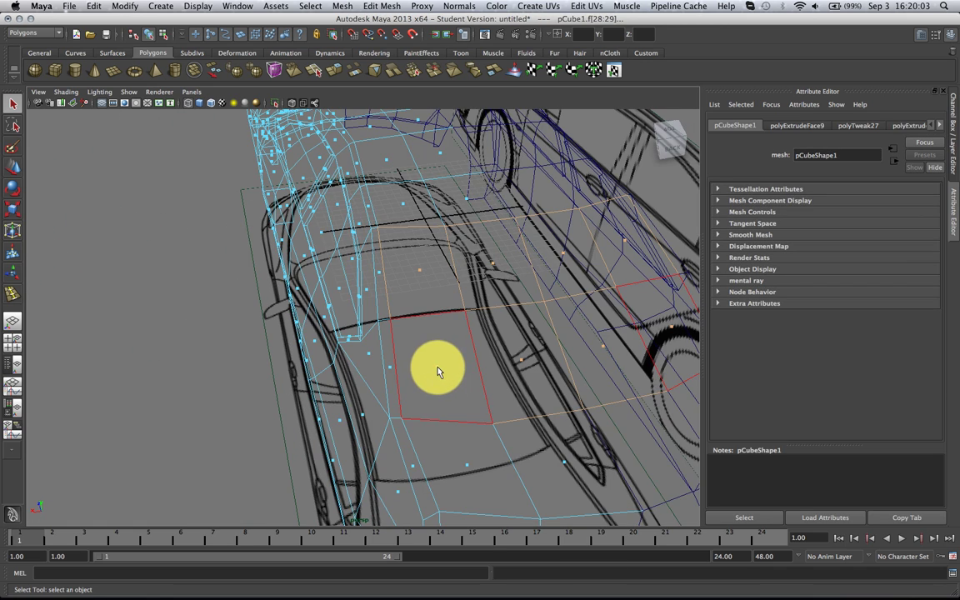
{"action": "key", "text": "ctrl+e"}
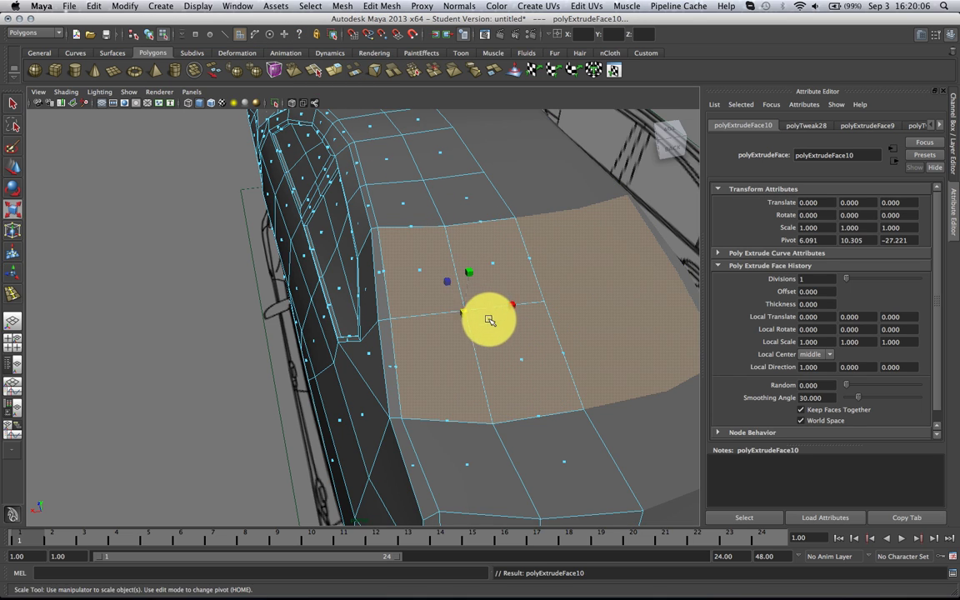
{"action": "key", "text": "w"}
{"action": "key", "text": "space"}
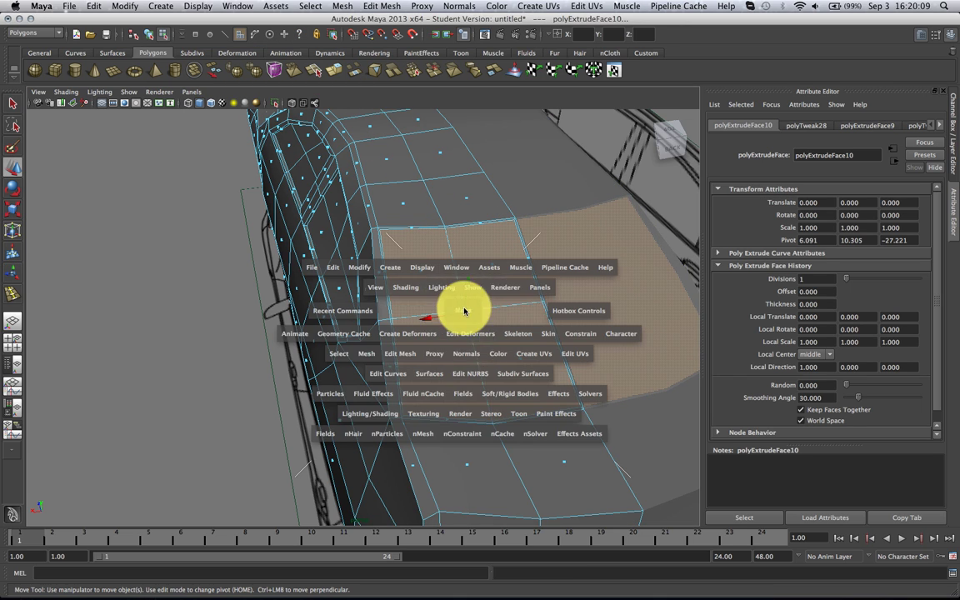
Delete the two thin border faces running along the car's centre line on the rear windshield.
{"action": "left_click", "coordinate": [528, 259]}
{"action": "left_click", "coordinate": [560, 350], "text": "shift"}
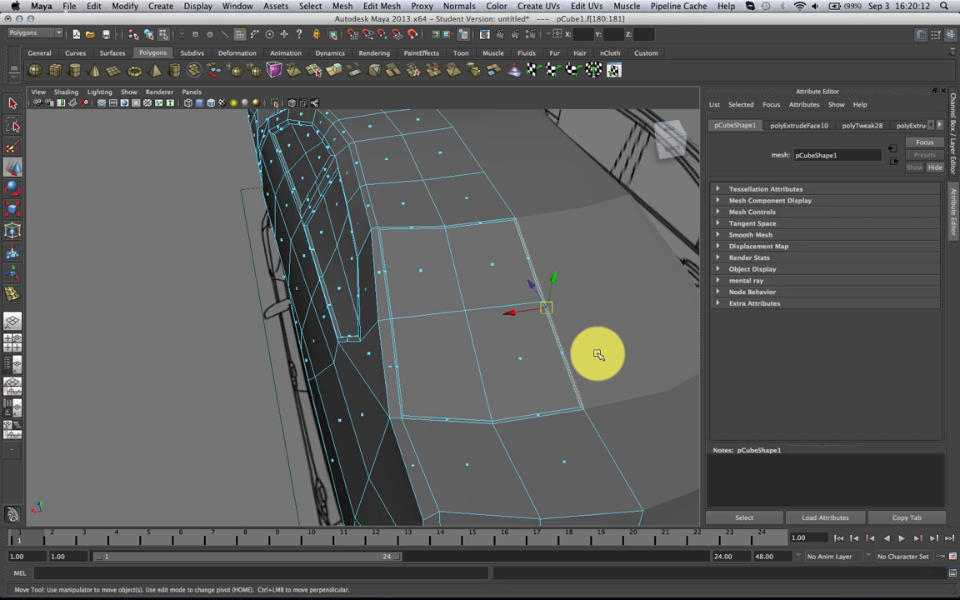
{"action": "key", "text": "Delete"}
Move the rear windshield's three inner centre vertices onto the car's centre line in the top view.
{"action": "key", "text": "space"}
{"action": "left_click_drag", "start_coordinate": [544, 340], "coordinate": [491, 337]}
{"action": "scroll", "coordinate": [444, 245], "scroll_direction": "down", "scroll_amount": 2}
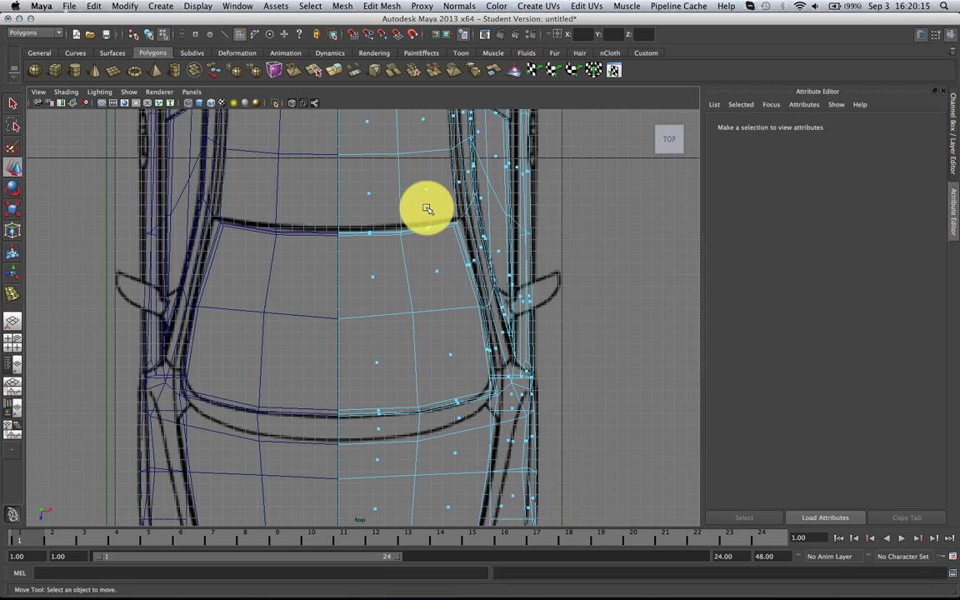
{"action": "key", "text": "a"}
{"action": "middle_click_drag", "start_coordinate": [373, 191], "coordinate": [375, 259], "text": "alt"}
{"action": "scroll", "coordinate": [375, 260], "scroll_direction": "up", "scroll_amount": 8}
{"action": "middle_click_drag", "start_coordinate": [375, 160], "coordinate": [381, 298], "text": "alt"}
{"action": "scroll", "coordinate": [380, 298], "scroll_direction": "up", "scroll_amount": 5}
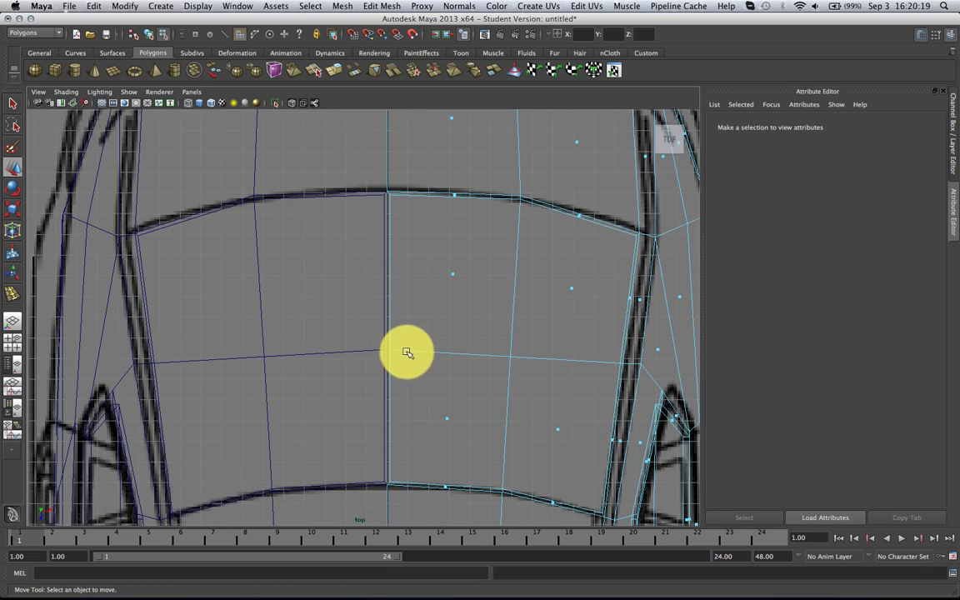
{"action": "left_click", "coordinate": [390, 195]}
{"action": "left_click_drag", "start_coordinate": [429, 196], "coordinate": [392, 198]}
{"action": "left_click", "coordinate": [393, 351]}
{"action": "left_click_drag", "start_coordinate": [429, 350], "coordinate": [393, 354]}
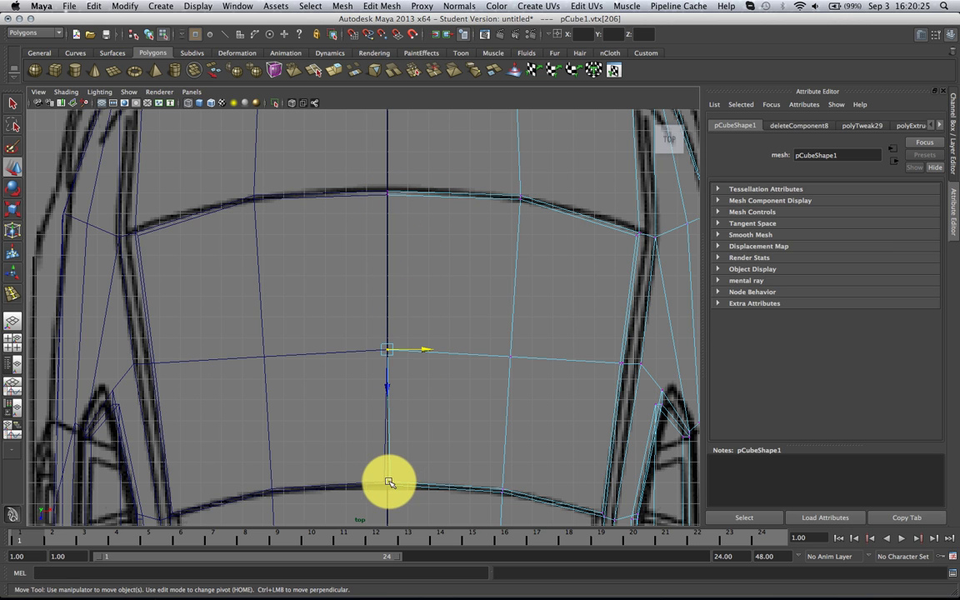
{"action": "left_click", "coordinate": [388, 482]}
{"action": "left_click_drag", "start_coordinate": [427, 481], "coordinate": [388, 485]}
{"action": "left_click", "coordinate": [416, 451]}
Move the four rear windshield faces inside the border slightly forward and down to recess the glass.
{"action": "key", "text": "space"}
{"action": "left_click_drag", "start_coordinate": [442, 419], "coordinate": [444, 393]}
{"action": "left_click_drag", "start_coordinate": [490, 381], "coordinate": [499, 326], "text": "alt"}
{"action": "right_click_drag", "start_coordinate": [499, 326], "coordinate": [499, 296]}
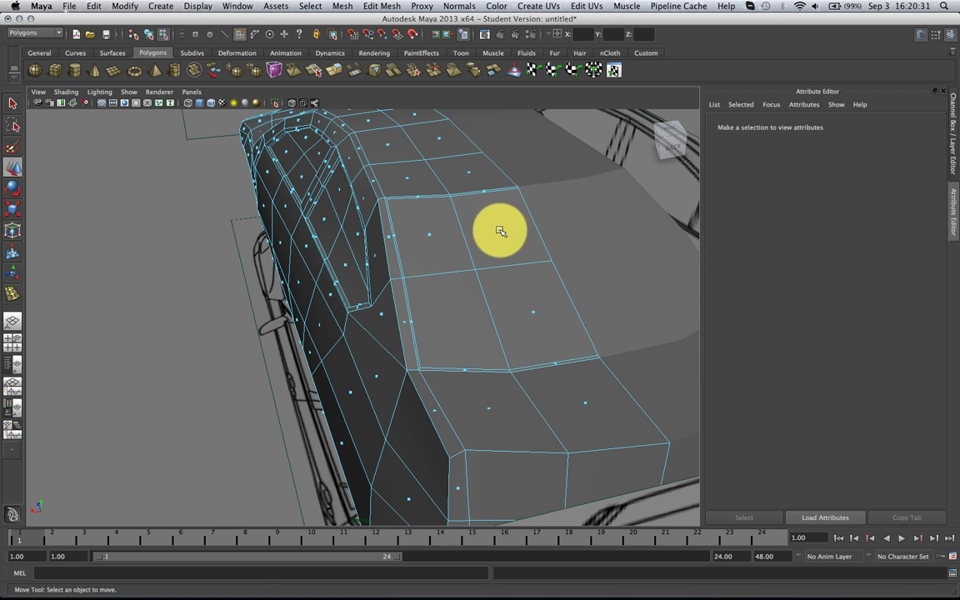
{"action": "left_click", "coordinate": [500, 230]}
{"action": "left_click", "coordinate": [429, 232], "text": "shift"}
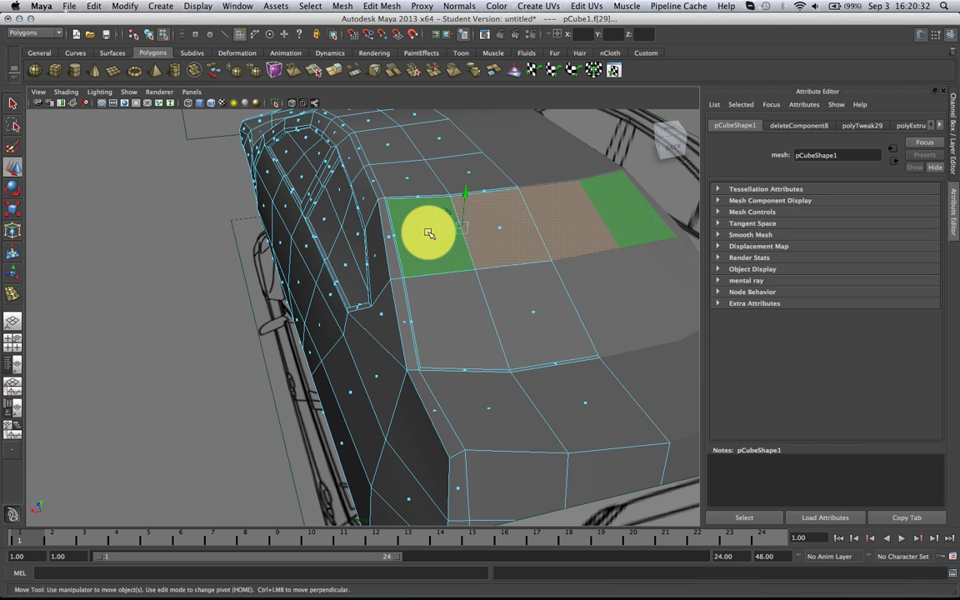
{"action": "left_click", "coordinate": [450, 315], "text": "shift"}
{"action": "left_click", "coordinate": [514, 315], "text": "shift"}
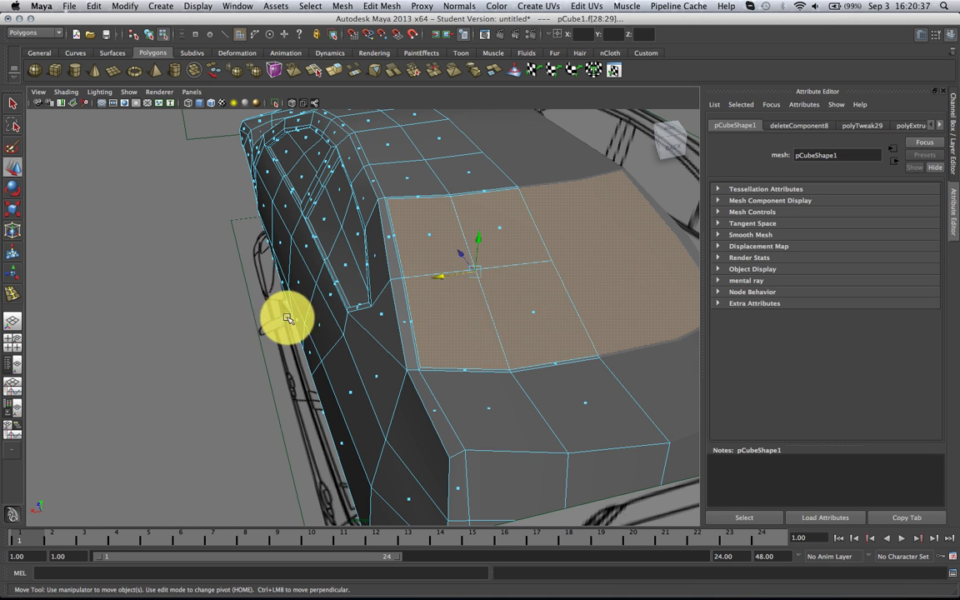
{"action": "left_click_drag", "start_coordinate": [285, 321], "coordinate": [403, 302], "text": "alt"}
{"action": "left_click", "coordinate": [342, 70]}
{"action": "key", "text": "ctrl+z"}
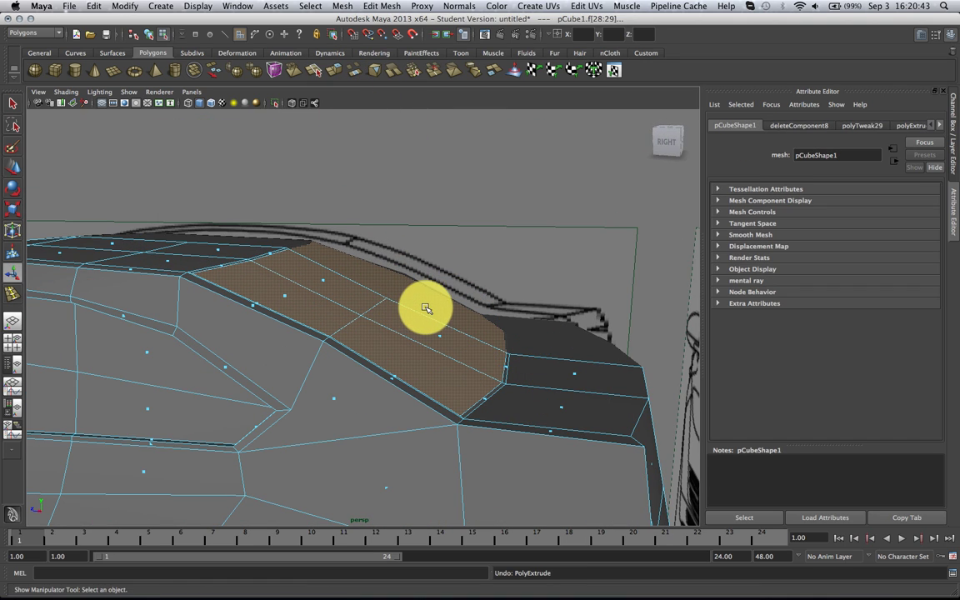
{"action": "key", "text": "w"}
{"action": "left_click_drag", "start_coordinate": [327, 312], "coordinate": [323, 315]}
{"action": "left_click_drag", "start_coordinate": [359, 280], "coordinate": [359, 283]}
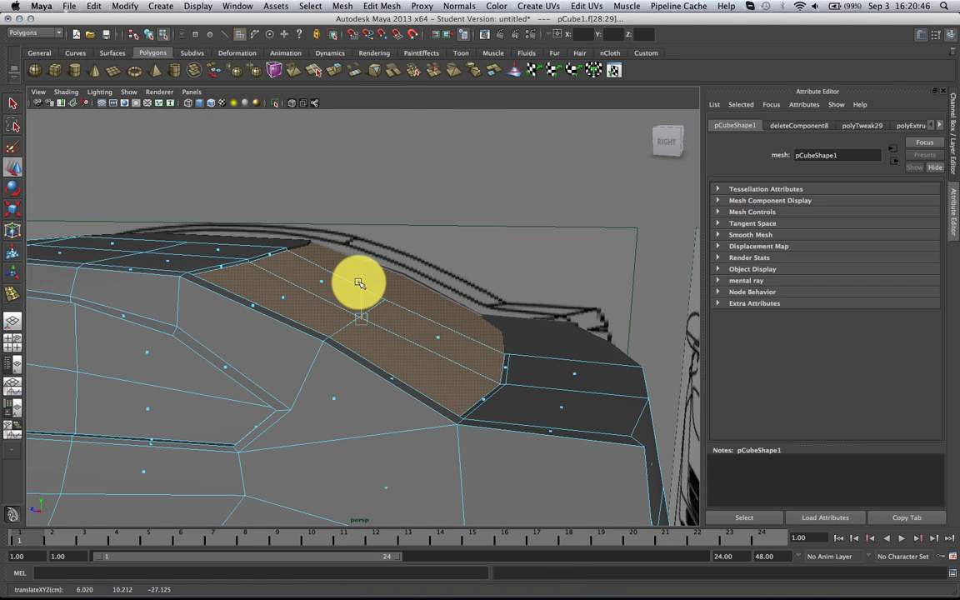
{"action": "key", "text": "3"}
{"action": "key", "text": "q"}
{"action": "right_click_drag", "start_coordinate": [431, 325], "coordinate": [454, 312]}
{"action": "left_click", "coordinate": [496, 284]}
Insert an edge loop through the narrow border strip around the rear windshield.
{"action": "left_click_drag", "start_coordinate": [492, 287], "coordinate": [357, 344], "text": "alt"}
{"action": "left_click", "coordinate": [371, 350]}
{"action": "key", "text": "1"}
{"action": "left_click", "coordinate": [382, 6]}
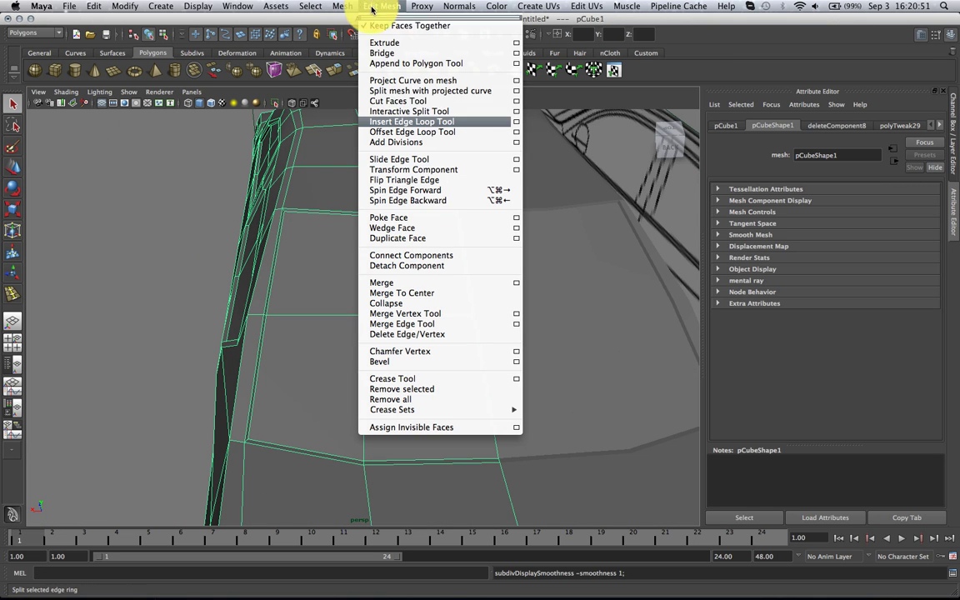
{"action": "left_click", "coordinate": [421, 125]}
{"action": "left_click_drag", "start_coordinate": [324, 271], "coordinate": [277, 216], "text": "alt"}
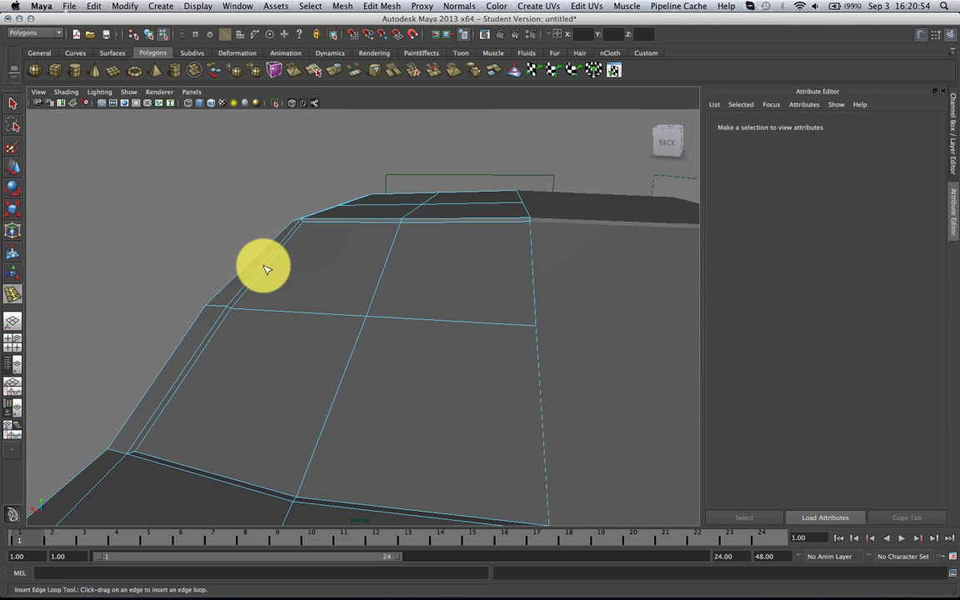
{"action": "left_click", "coordinate": [234, 310]}
{"action": "right_click_drag", "start_coordinate": [178, 257], "coordinate": [248, 293], "text": "alt"}
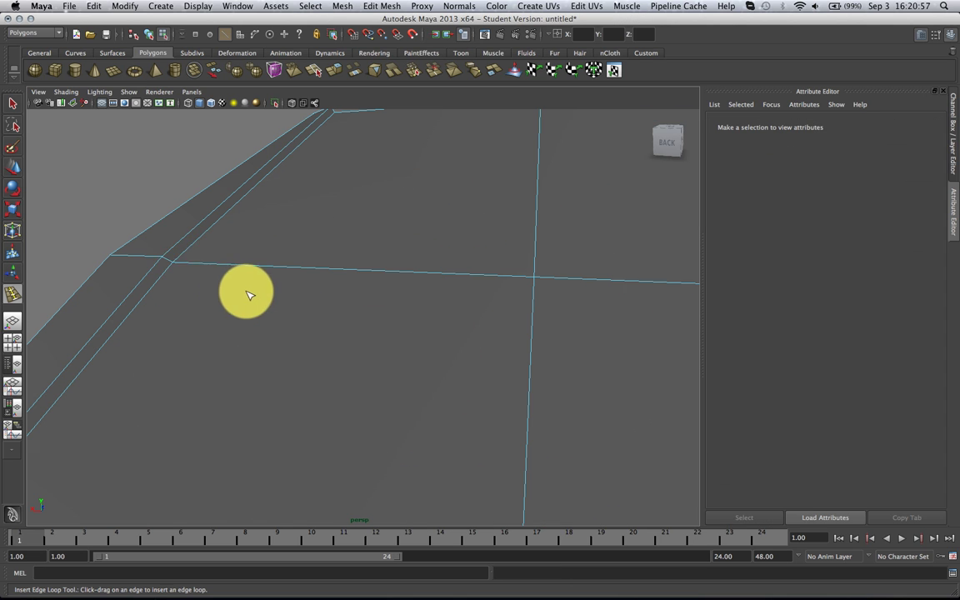
{"action": "left_click", "coordinate": [167, 260]}
{"action": "key", "text": "q"}
Inspect the smoothed rear windshield border and side windows from the back and side of the body.
{"action": "key", "text": "3"}
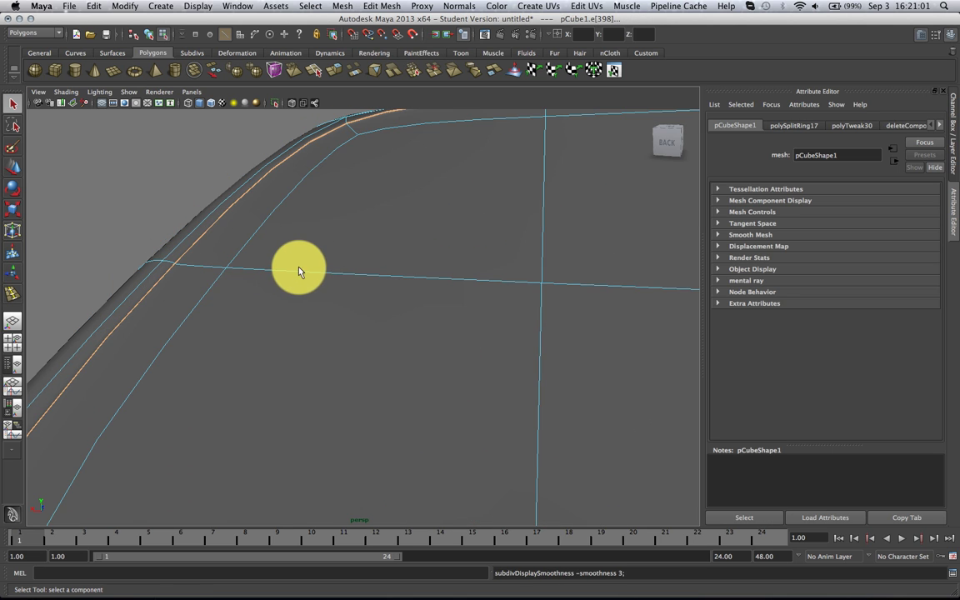
{"action": "right_click_drag", "start_coordinate": [298, 268], "coordinate": [233, 288]}
{"action": "left_click", "coordinate": [306, 278]}
{"action": "left_click_drag", "start_coordinate": [233, 287], "coordinate": [389, 315], "text": "alt"}
{"action": "right_click_drag", "start_coordinate": [390, 315], "coordinate": [306, 300], "text": "alt"}
{"action": "left_click_drag", "start_coordinate": [306, 301], "coordinate": [396, 274], "text": "alt"}
{"action": "right_click_drag", "start_coordinate": [300, 330], "coordinate": [354, 337], "text": "alt"}
{"action": "left_click_drag", "start_coordinate": [354, 336], "coordinate": [335, 339], "text": "alt"}
{"action": "left_click", "coordinate": [335, 340]}
{"action": "middle_click_drag", "start_coordinate": [324, 340], "coordinate": [336, 321], "text": "alt"}
{"action": "right_click_drag", "start_coordinate": [337, 321], "coordinate": [348, 316], "text": "alt"}
{"action": "key", "text": "1"}
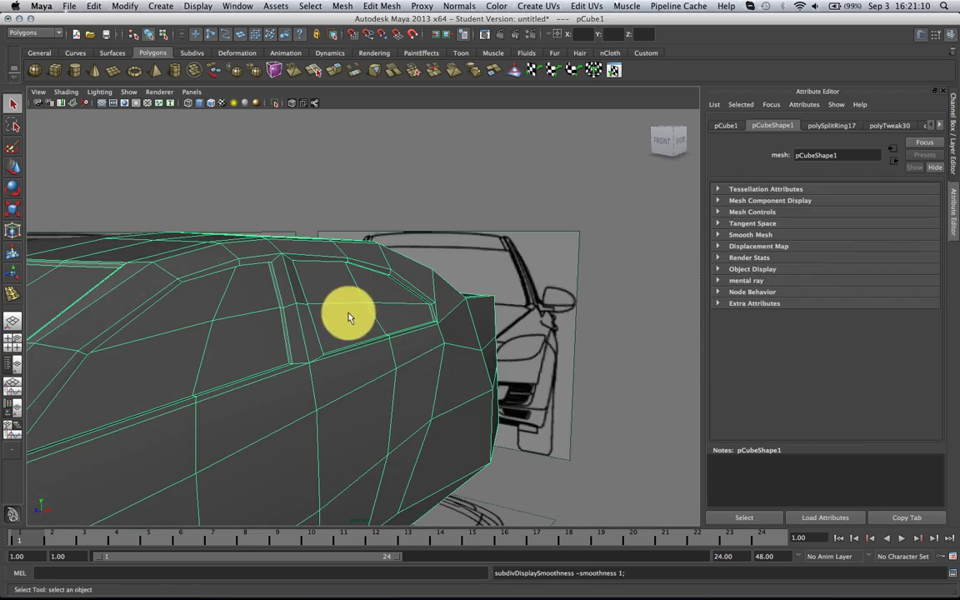
Examine the rear body's vertices and edges around the wheel against the blueprint in the side view.
{"action": "left_click_drag", "start_coordinate": [336, 302], "coordinate": [281, 310], "text": "alt"}
{"action": "right_click_drag", "start_coordinate": [375, 321], "coordinate": [336, 325], "text": "alt"}
{"action": "key", "text": "space"}
{"action": "left_click_drag", "start_coordinate": [337, 325], "coordinate": [357, 325]}
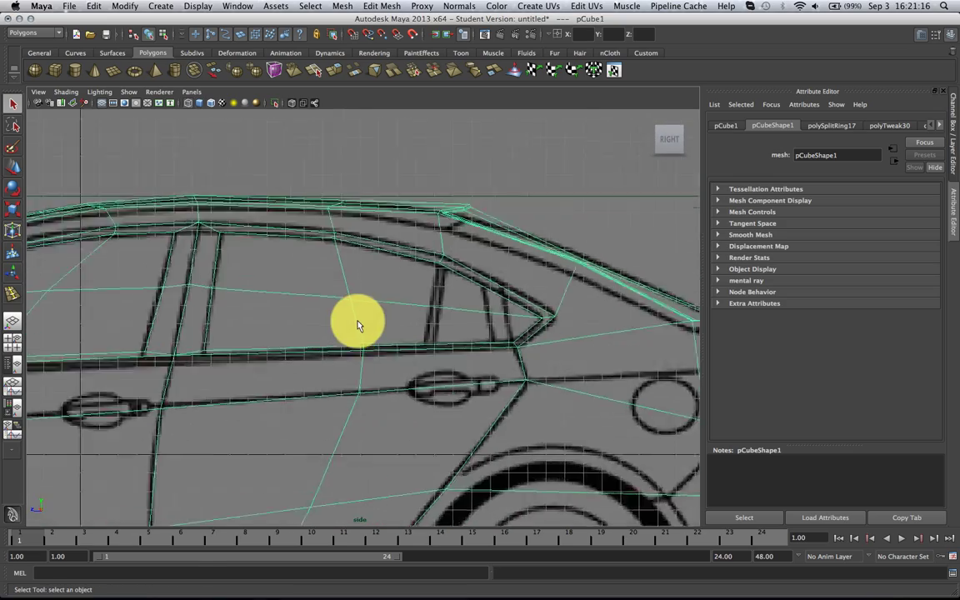
{"action": "right_click_drag", "start_coordinate": [483, 350], "coordinate": [431, 355], "text": "alt"}
{"action": "middle_click_drag", "start_coordinate": [550, 413], "coordinate": [409, 345], "text": "alt"}
{"action": "right_click_drag", "start_coordinate": [409, 344], "coordinate": [477, 340], "text": "alt"}
{"action": "right_click_drag", "start_coordinate": [554, 334], "coordinate": [525, 333]}
{"action": "key", "text": "w"}
{"action": "left_click_drag", "start_coordinate": [569, 356], "coordinate": [534, 280]}
{"action": "right_click_drag", "start_coordinate": [514, 325], "coordinate": [484, 330], "text": "alt"}
{"action": "left_click", "coordinate": [593, 349]}
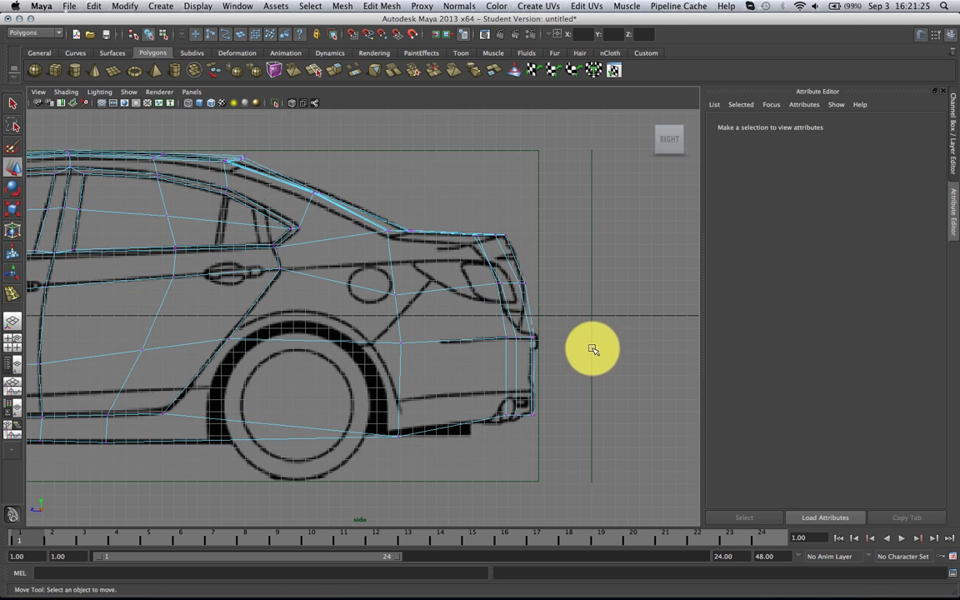
{"action": "middle_click_drag", "start_coordinate": [437, 368], "coordinate": [561, 323], "text": "alt"}
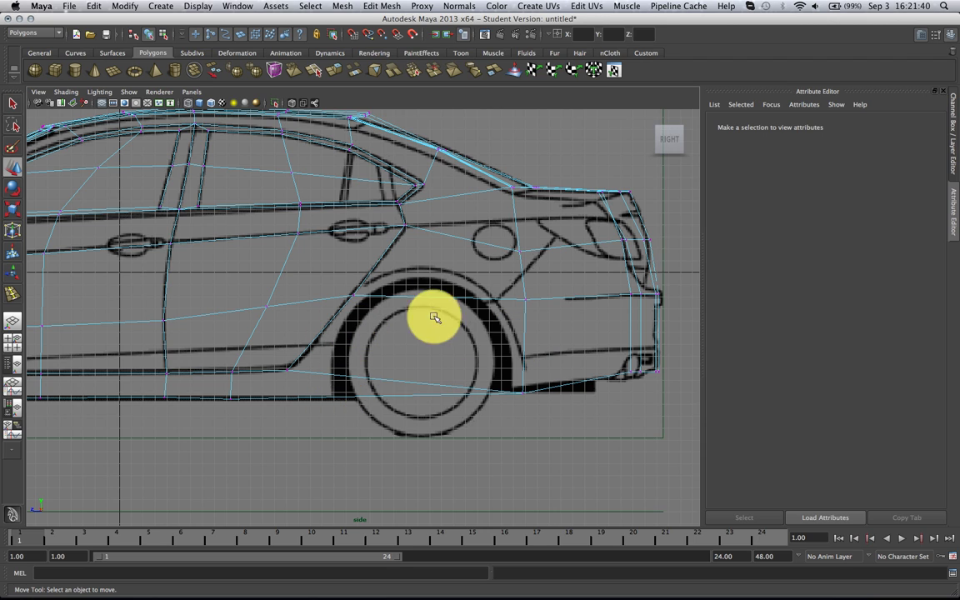
Activate the Interactive Split Tool on the car body and set its magnet tolerance to 0.2655.
{"action": "left_click", "coordinate": [382, 6]}
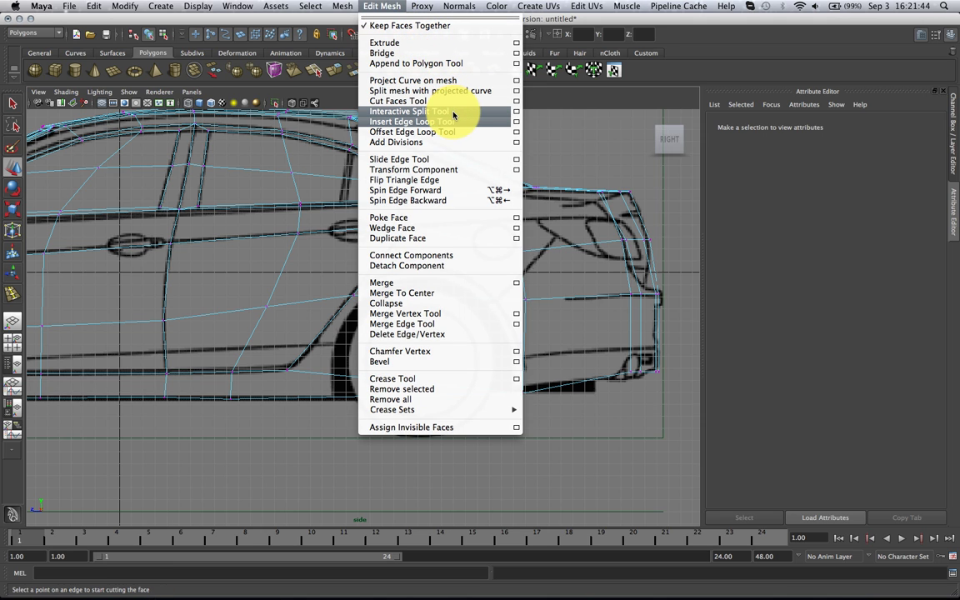
{"action": "left_click", "coordinate": [409, 111]}
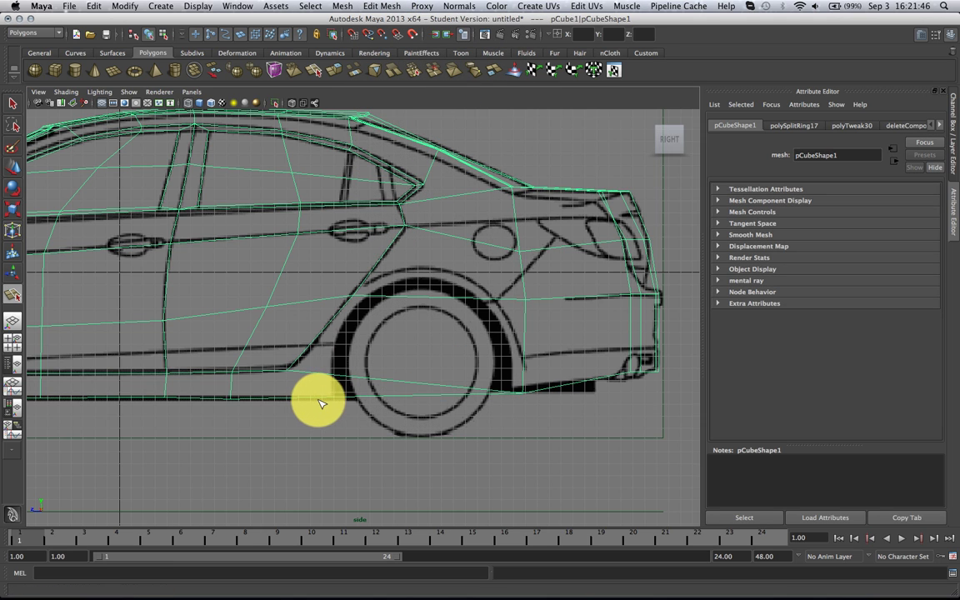
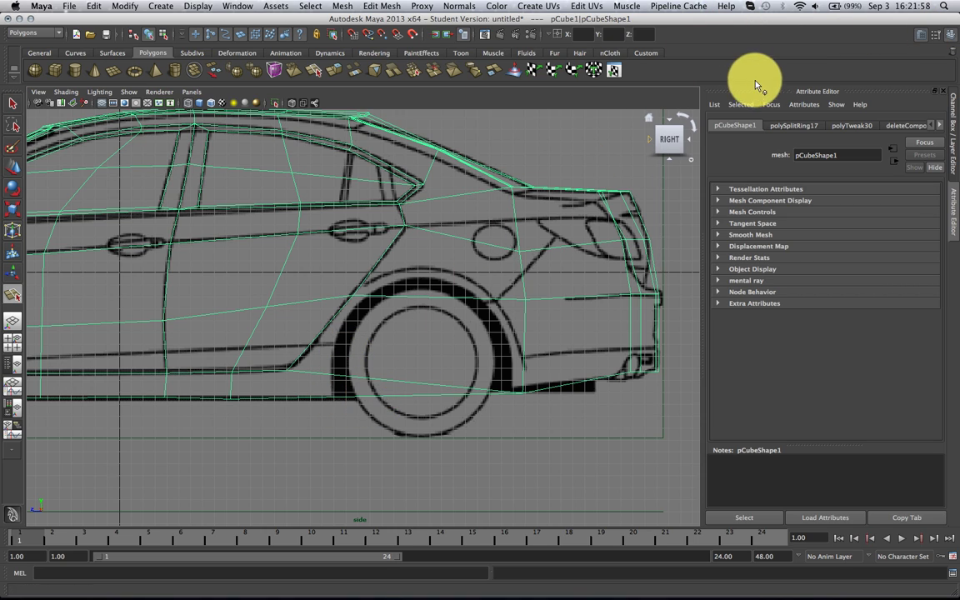
{"action": "left_click", "coordinate": [933, 38]}
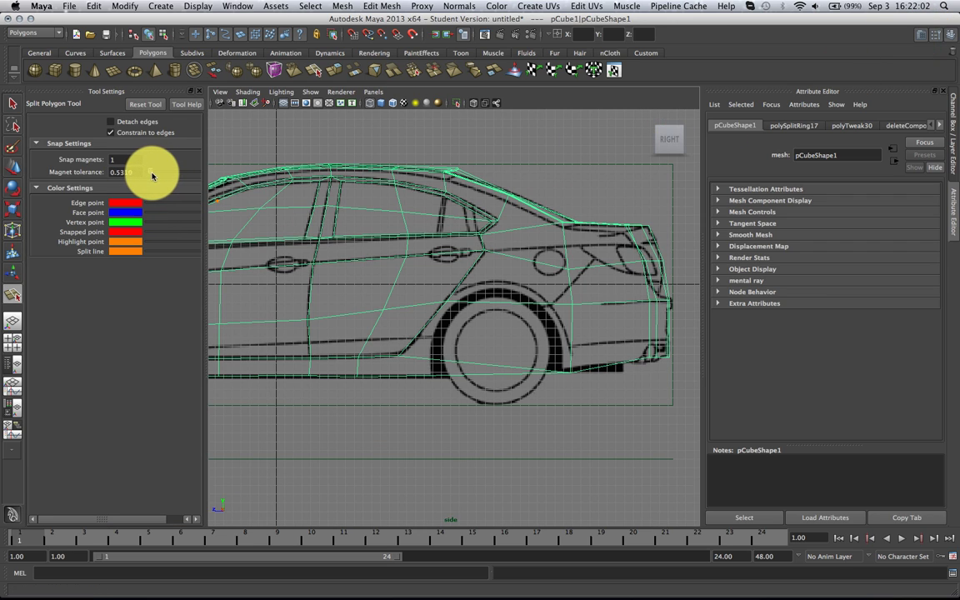
{"action": "left_click", "coordinate": [937, 39]}
{"action": "left_click", "coordinate": [936, 40]}
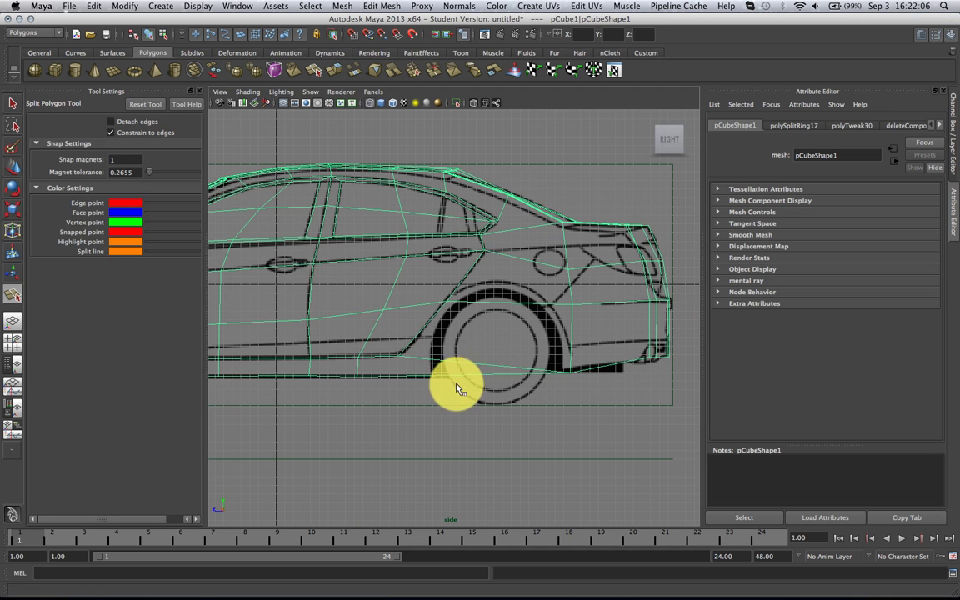
Set the magnet tolerance to 0 and split the body faces along the front and rear sides of the rear wheel arch.
{"action": "middle_click_drag", "start_coordinate": [450, 386], "coordinate": [413, 360], "text": "alt"}
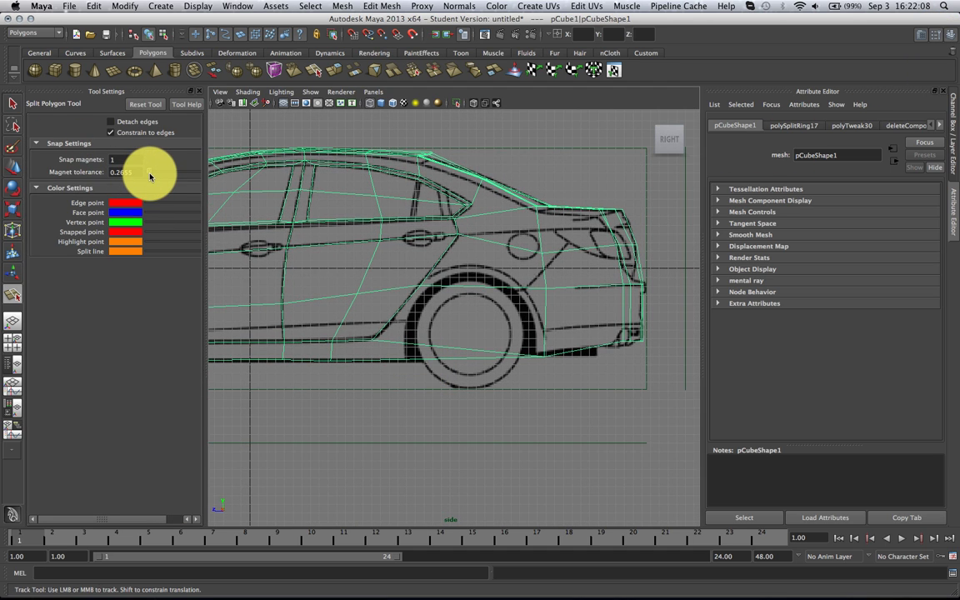
{"action": "right_click_drag", "start_coordinate": [306, 276], "coordinate": [392, 375], "text": "alt"}
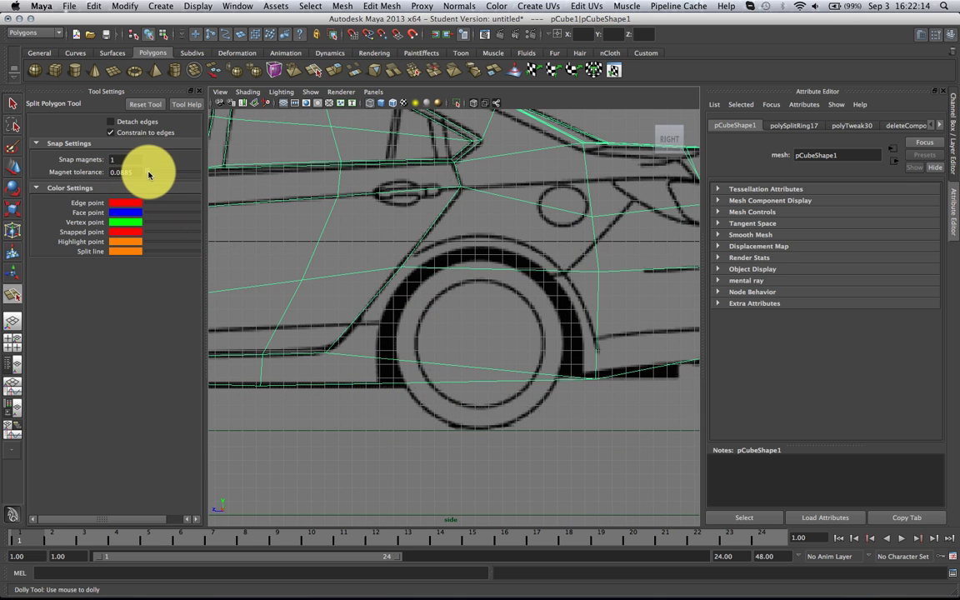
{"action": "left_click", "coordinate": [373, 388]}
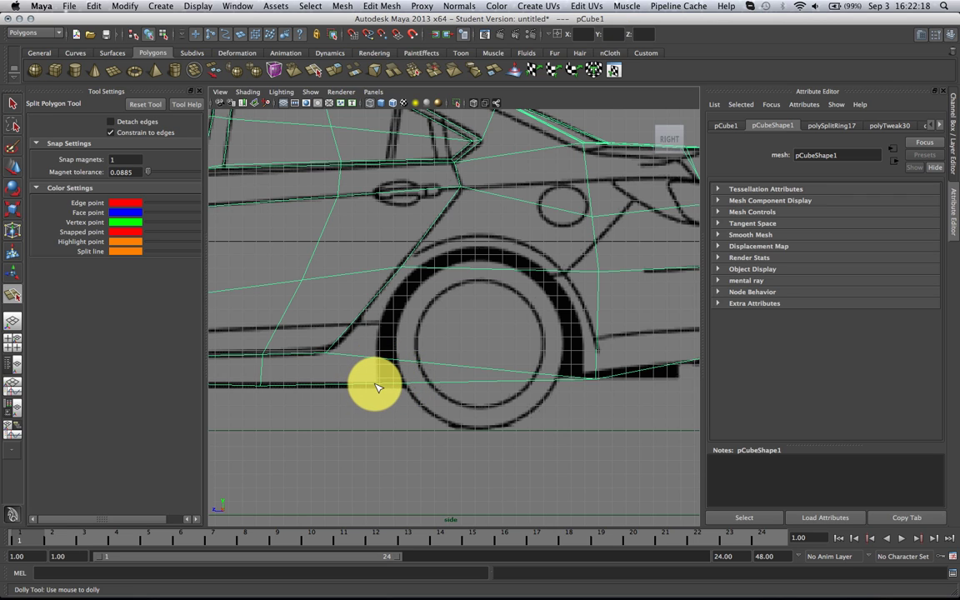
{"action": "left_click", "coordinate": [145, 172]}
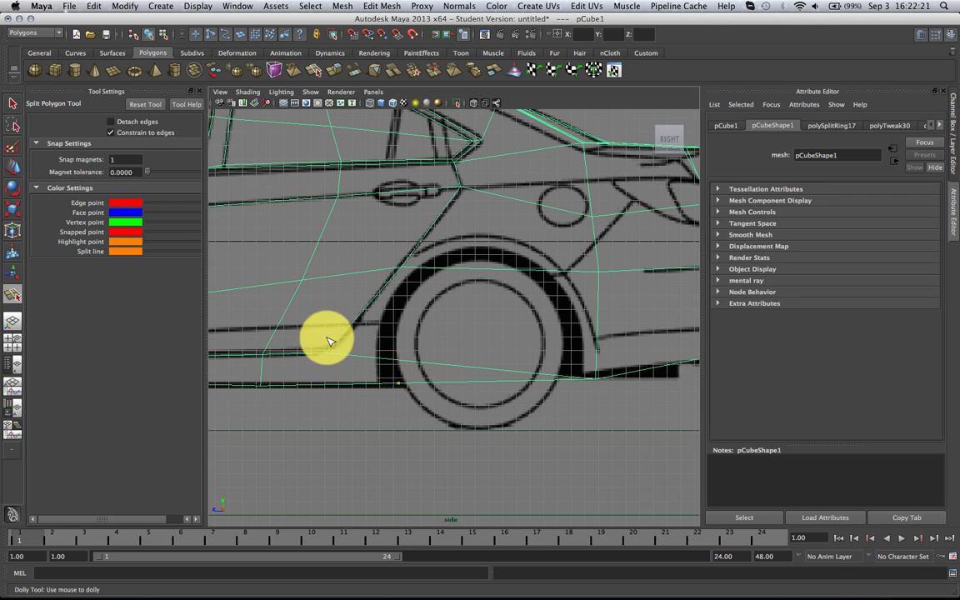
{"action": "left_click", "coordinate": [380, 358]}
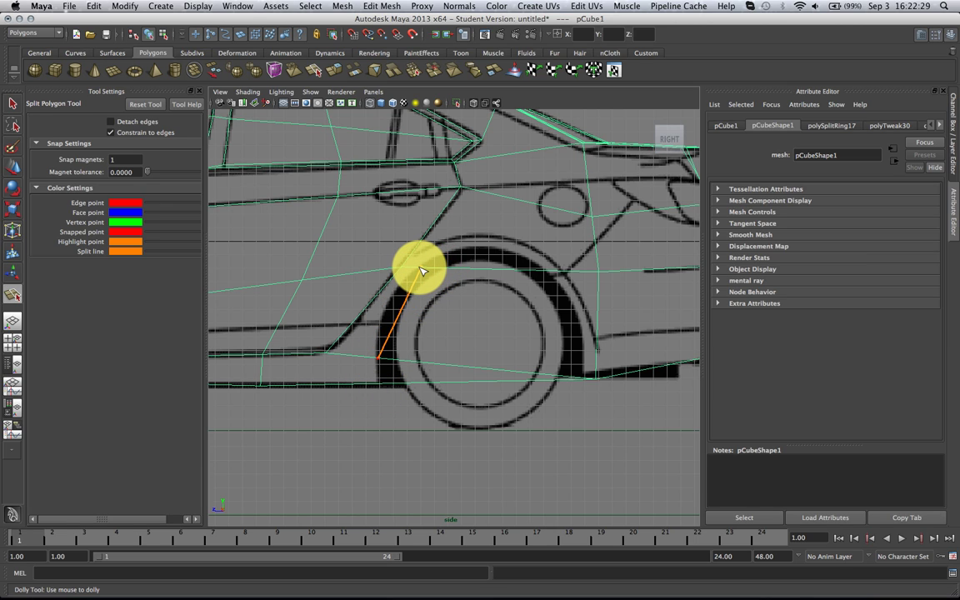
{"action": "key", "text": "Return"}
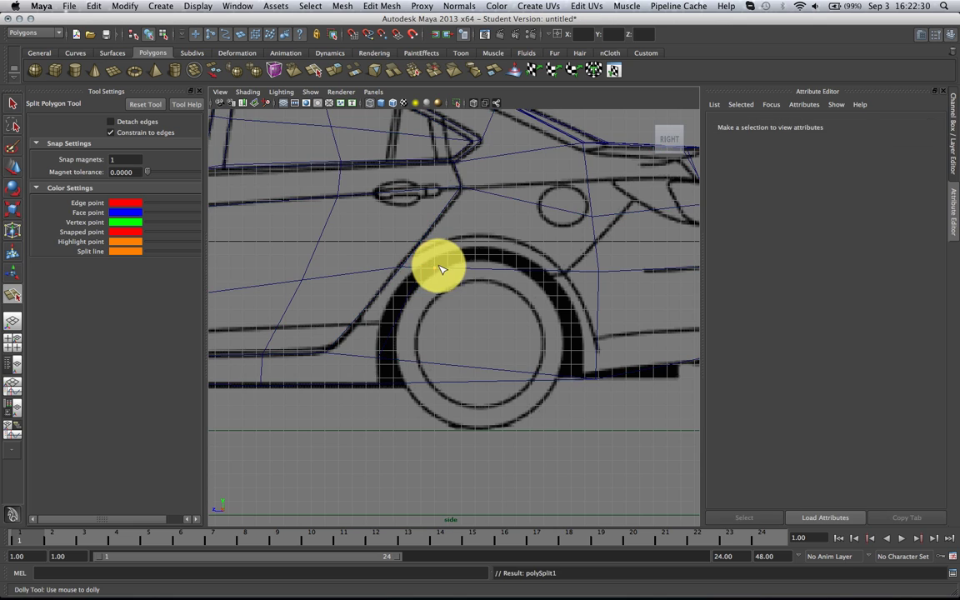
{"action": "left_click", "coordinate": [547, 273]}
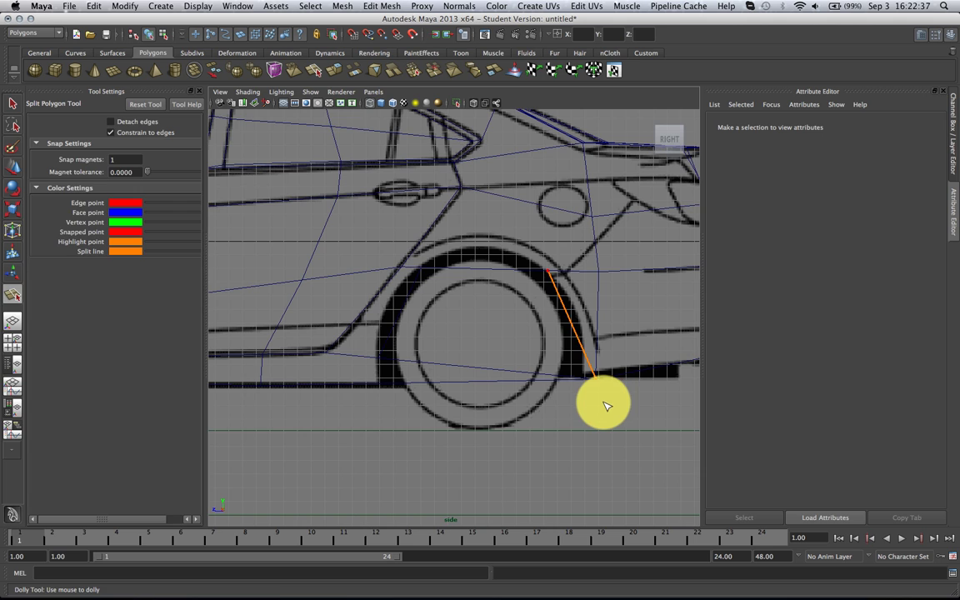
{"action": "key", "text": "w"}
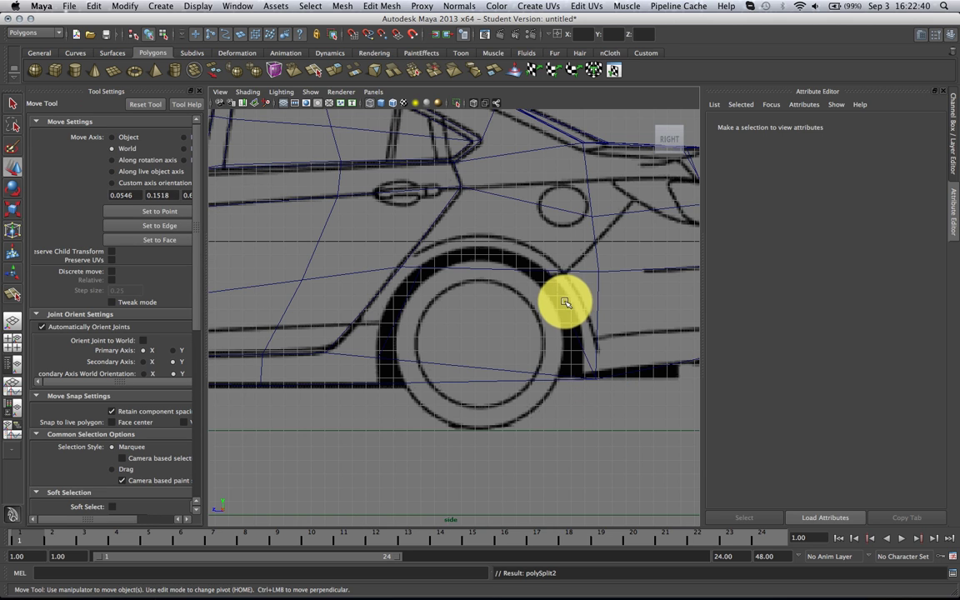
Move the new upper and lower front vertices and the upper rear vertex onto the blueprint's rear wheel arch outline.
{"action": "left_click", "coordinate": [556, 281]}
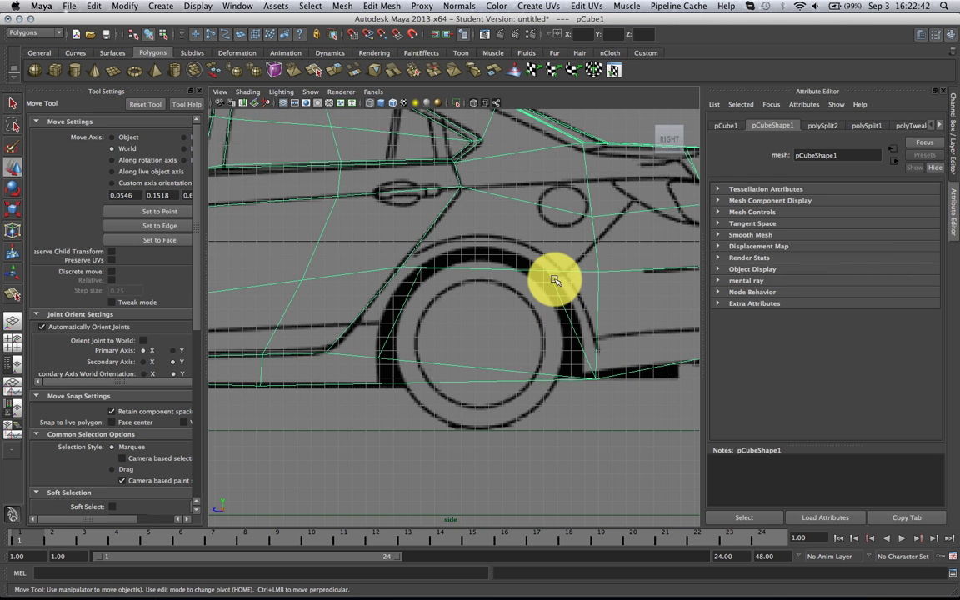
{"action": "right_click_drag", "start_coordinate": [555, 280], "coordinate": [502, 272]}
{"action": "left_click", "coordinate": [421, 268]}
{"action": "left_click_drag", "start_coordinate": [422, 267], "coordinate": [436, 256]}
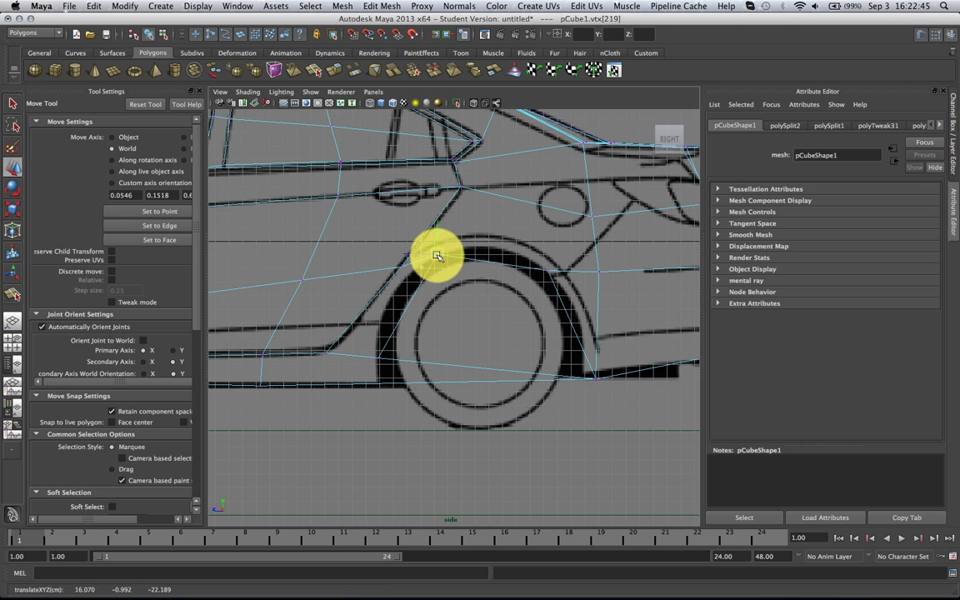
{"action": "left_click", "coordinate": [381, 357]}
{"action": "left_click_drag", "start_coordinate": [381, 357], "coordinate": [373, 351]}
{"action": "left_click", "coordinate": [390, 391]}
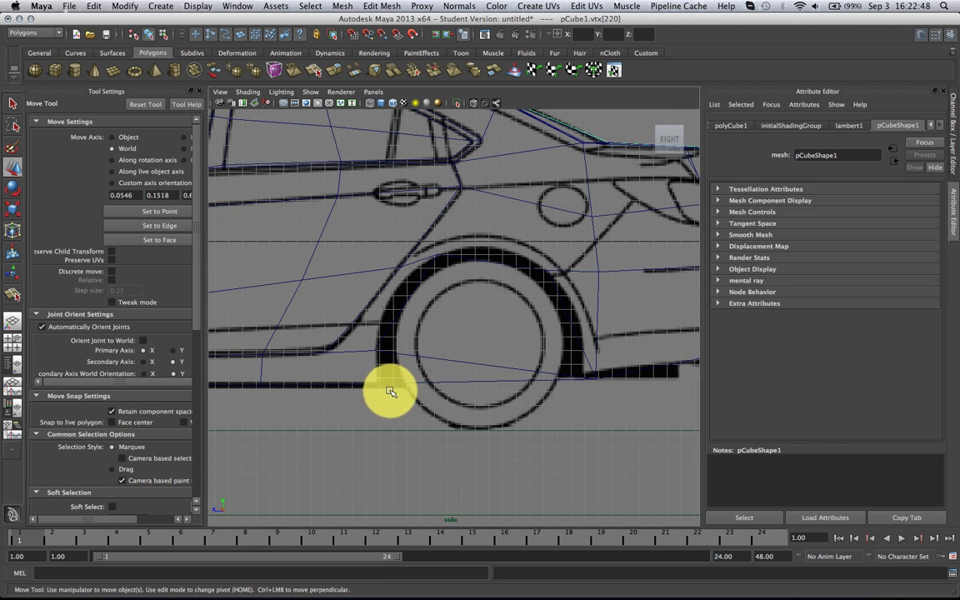
{"action": "left_click", "coordinate": [548, 278]}
{"action": "right_click_drag", "start_coordinate": [549, 278], "coordinate": [493, 276]}
{"action": "left_click_drag", "start_coordinate": [530, 257], "coordinate": [563, 299]}
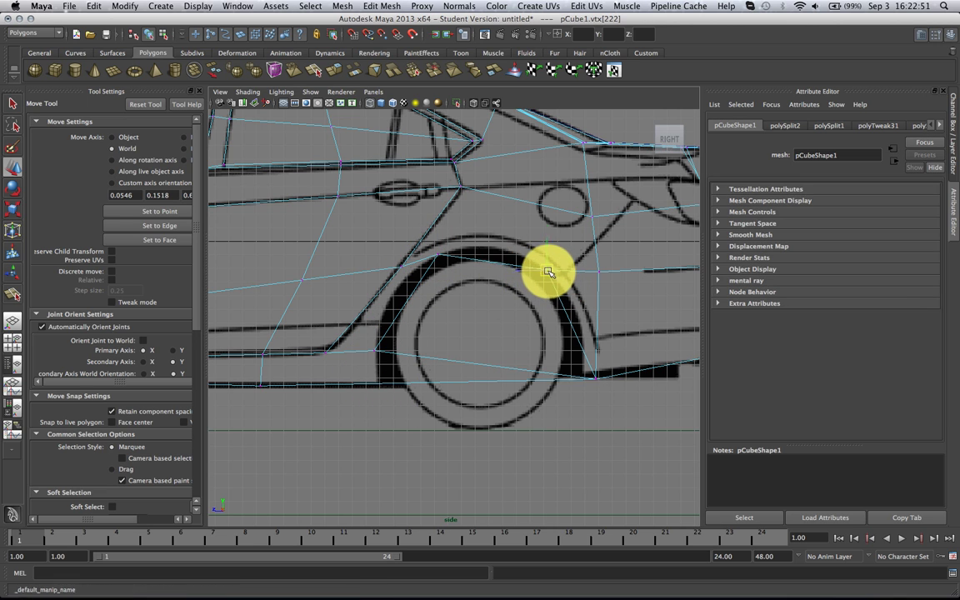
With the Interactive Split Tool, cut an edge from the arch's upper front vertex to the door-line vertex beside the rear handle.
{"action": "left_click", "coordinate": [450, 6]}
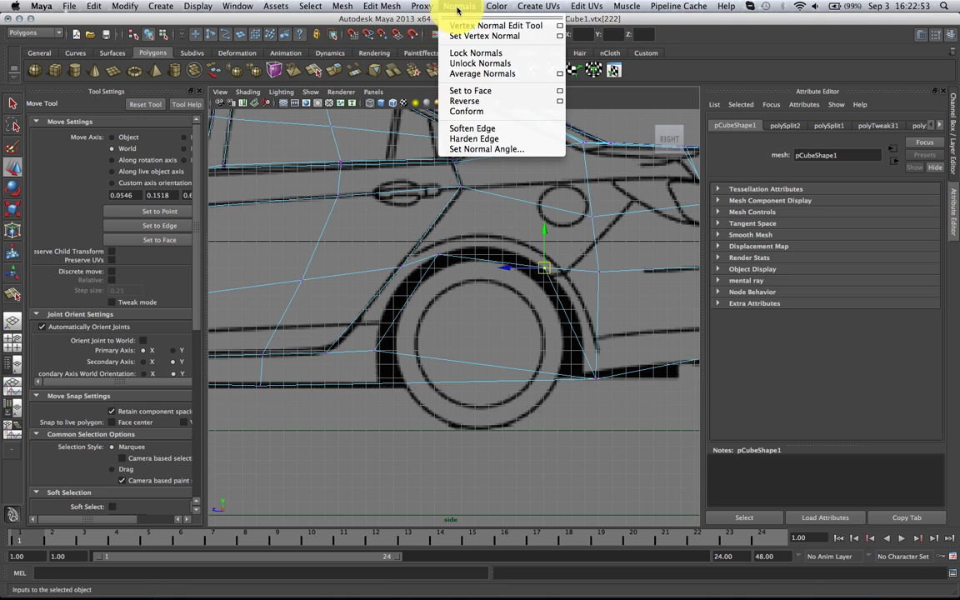
{"action": "left_click", "coordinate": [413, 111]}
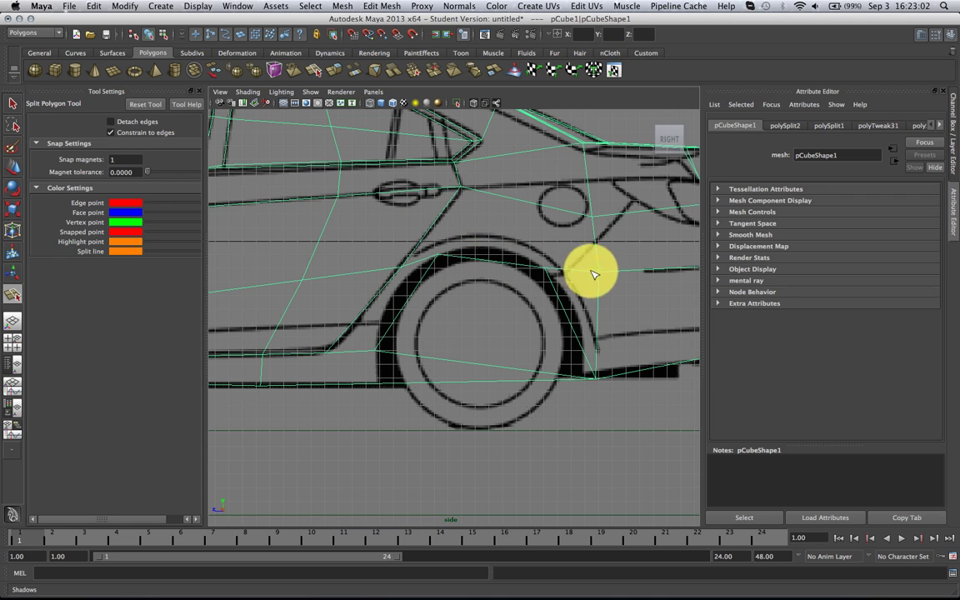
{"action": "left_click", "coordinate": [446, 258]}
{"action": "left_click", "coordinate": [465, 226]}
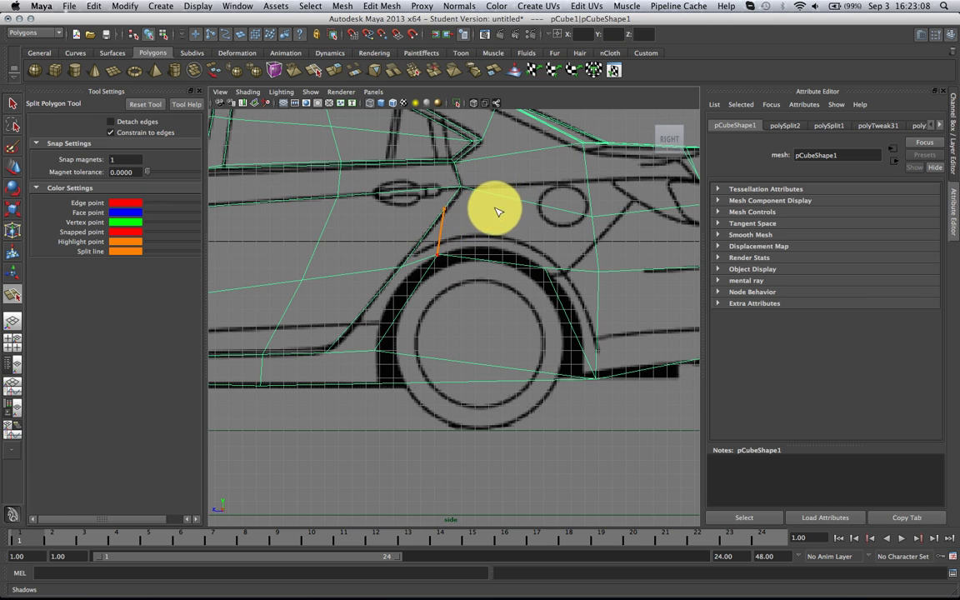
{"action": "left_click_drag", "start_coordinate": [484, 225], "coordinate": [472, 197]}
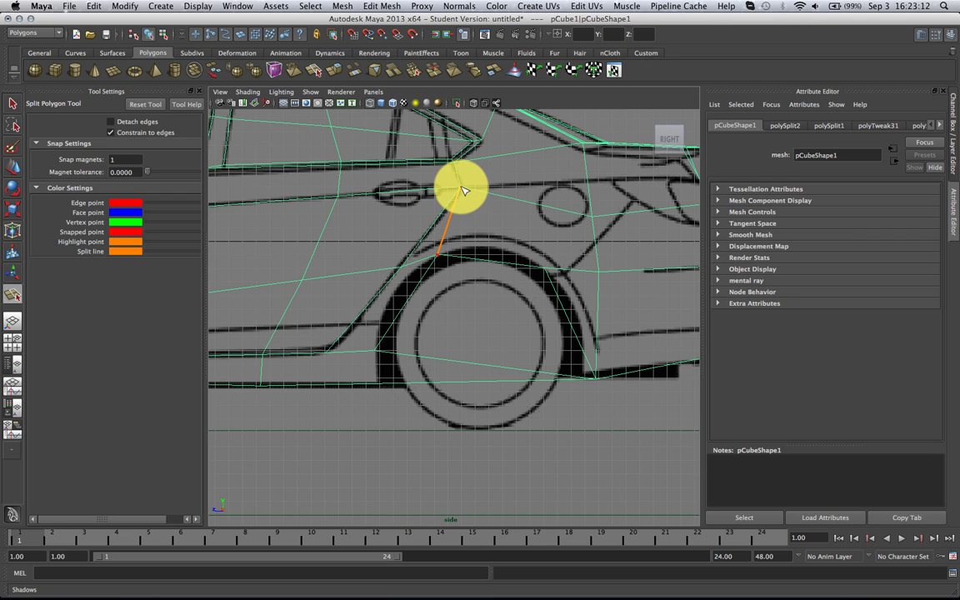
{"action": "key", "text": "Return"}
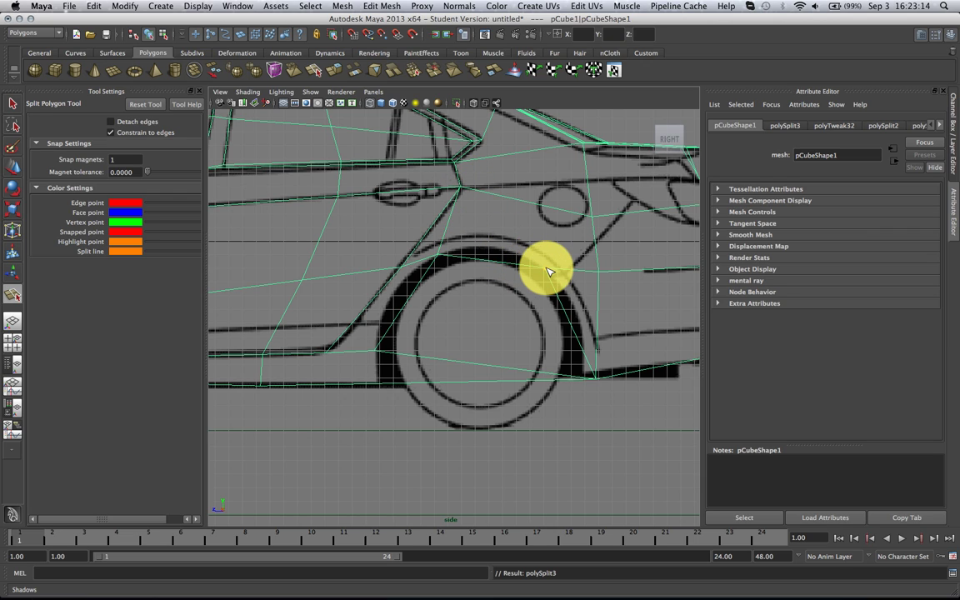
Split from the arch's upper rear vertex to the vertex beside the fuel cap, and from its lower front vertex to the bottom edge.
{"action": "left_click", "coordinate": [546, 270]}
{"action": "left_click", "coordinate": [566, 231]}
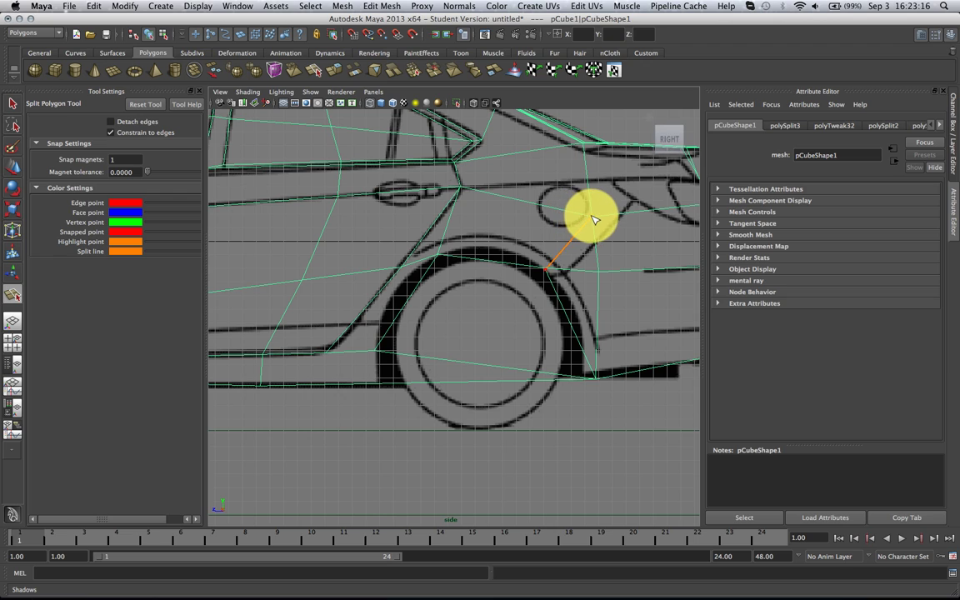
{"action": "left_click", "coordinate": [593, 219]}
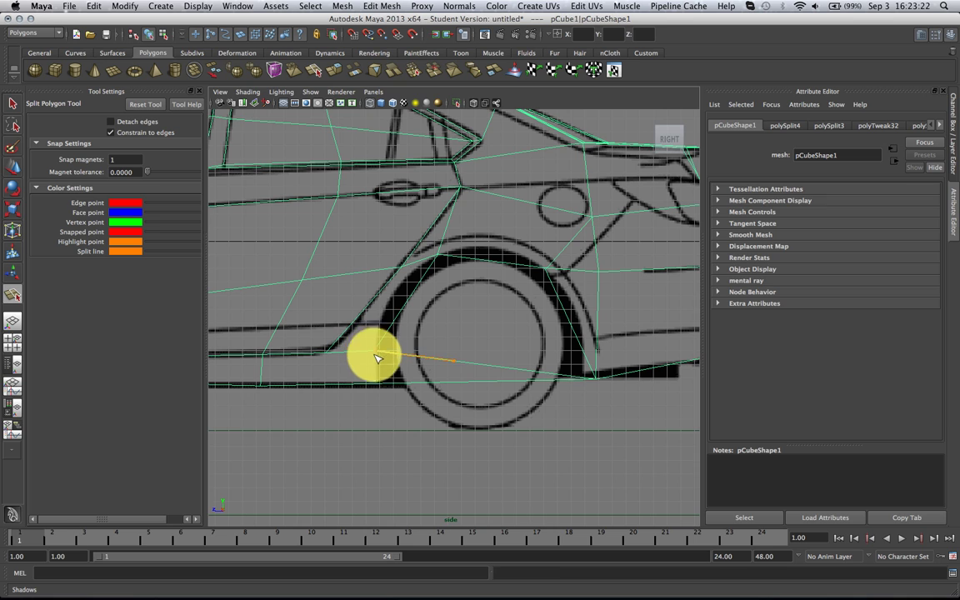
{"action": "key", "text": "Return"}
Select the vertices at the wheel arch's lower front corner and examine them closely for duplicates.
{"action": "key", "text": "w"}
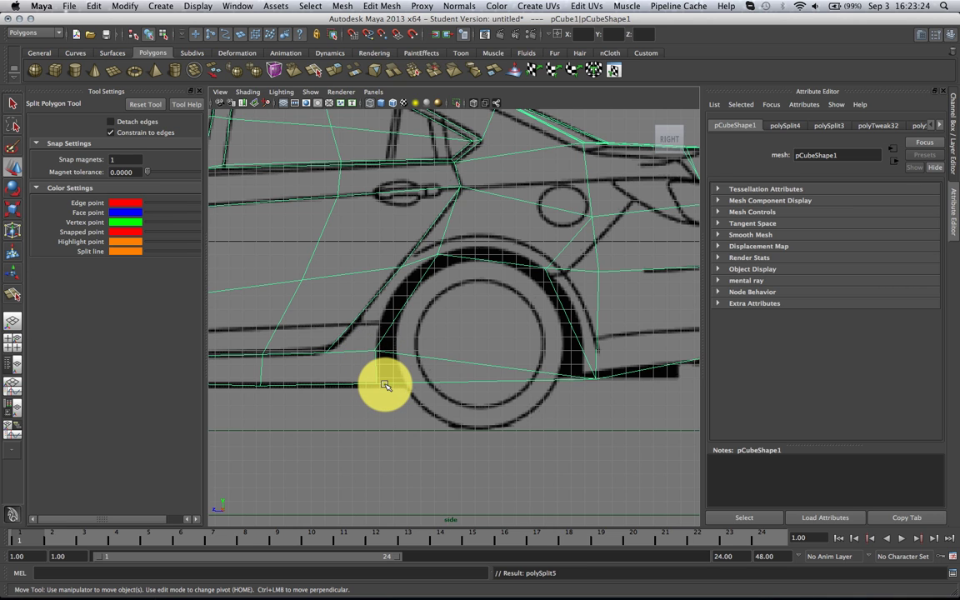
{"action": "right_click", "coordinate": [388, 350]}
{"action": "right_click_drag", "start_coordinate": [390, 352], "coordinate": [344, 350]}
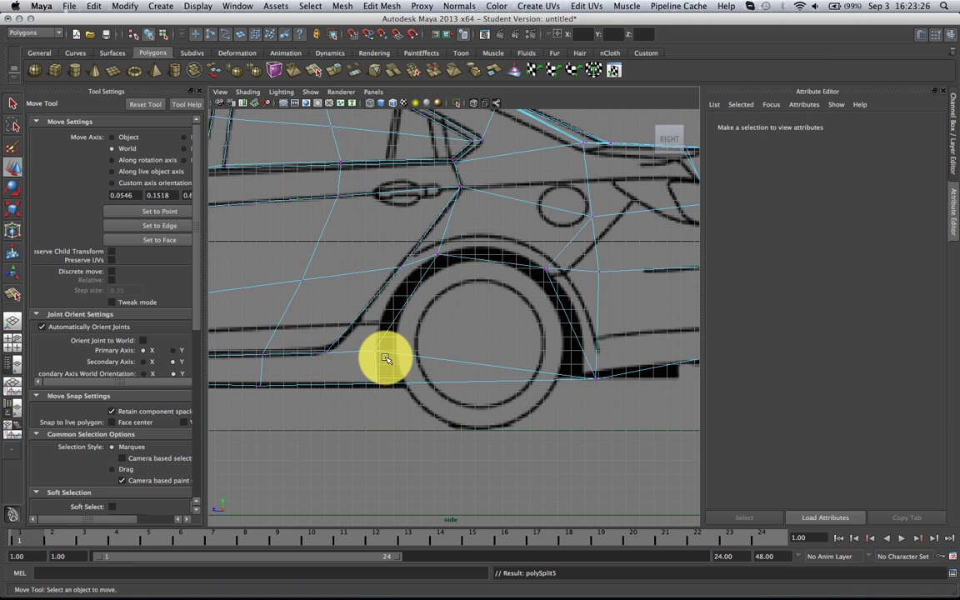
{"action": "middle_click_drag", "start_coordinate": [386, 360], "coordinate": [404, 317], "text": "alt"}
{"action": "scroll", "coordinate": [381, 317], "scroll_direction": "up", "scroll_amount": 6}
{"action": "left_click_drag", "start_coordinate": [311, 291], "coordinate": [340, 319]}
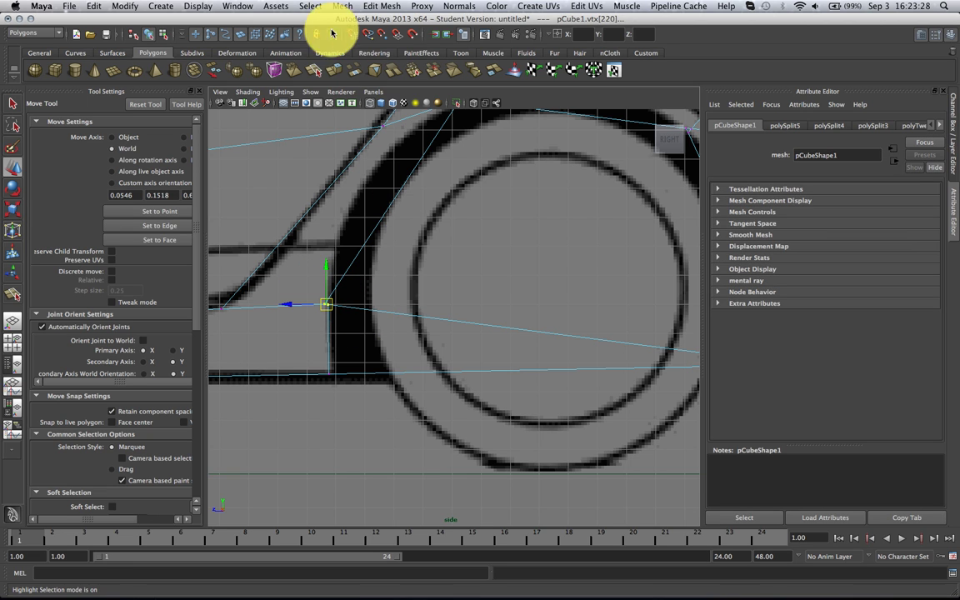
{"action": "left_click", "coordinate": [315, 7]}
{"action": "left_click", "coordinate": [308, 8]}
{"action": "middle_click_drag", "start_coordinate": [332, 220], "coordinate": [429, 233], "text": "alt"}
{"action": "scroll", "coordinate": [413, 321], "scroll_direction": "up", "scroll_amount": 5}
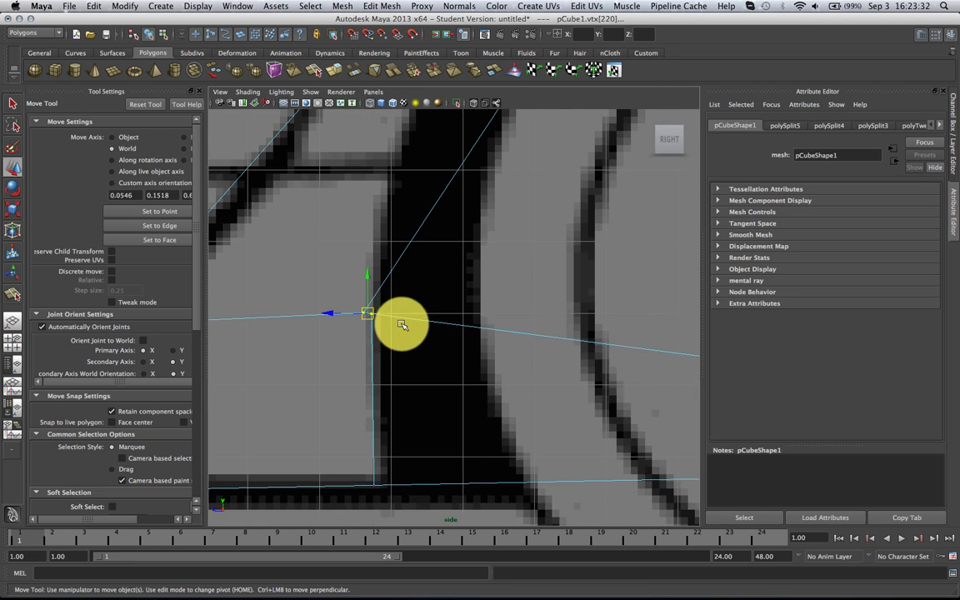
{"action": "scroll", "coordinate": [390, 313], "scroll_direction": "down", "scroll_amount": 5}
{"action": "scroll", "coordinate": [427, 301], "scroll_direction": "down", "scroll_amount": 2}
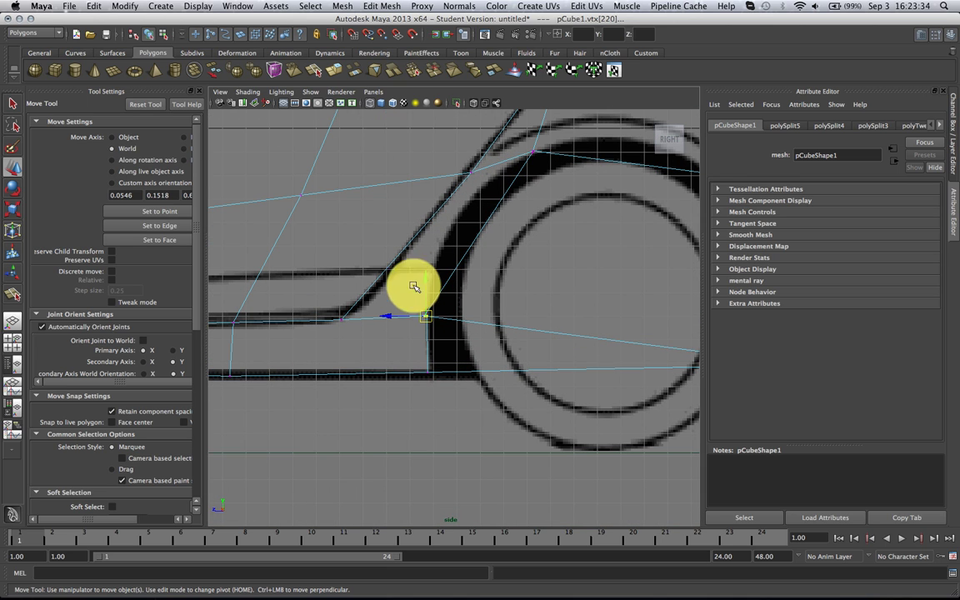
Merge the duplicate vertices at the wheel arch's lower front corner with the Merge Vertex Tool.
{"action": "left_click", "coordinate": [374, 6]}
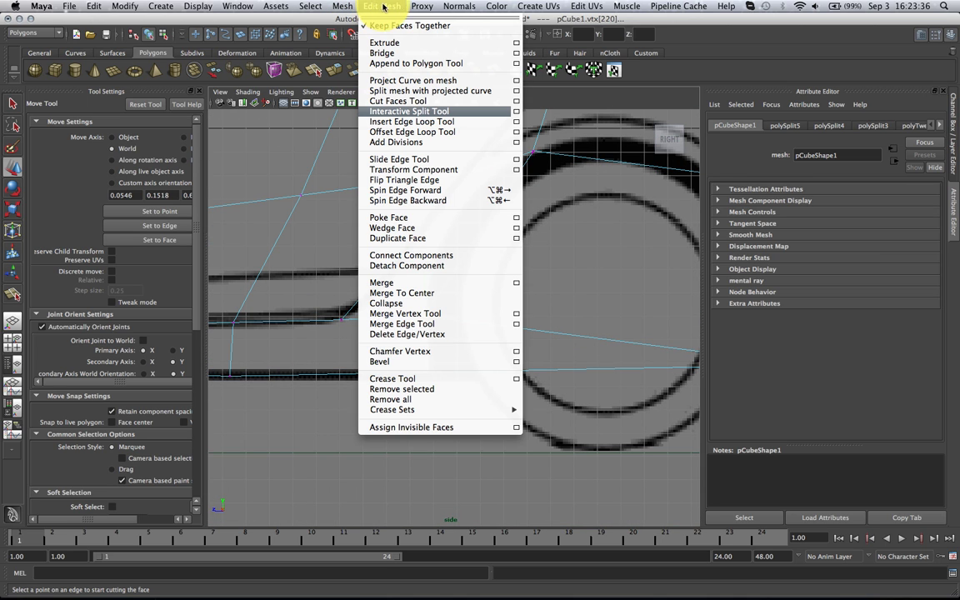
{"action": "left_click", "coordinate": [446, 313]}
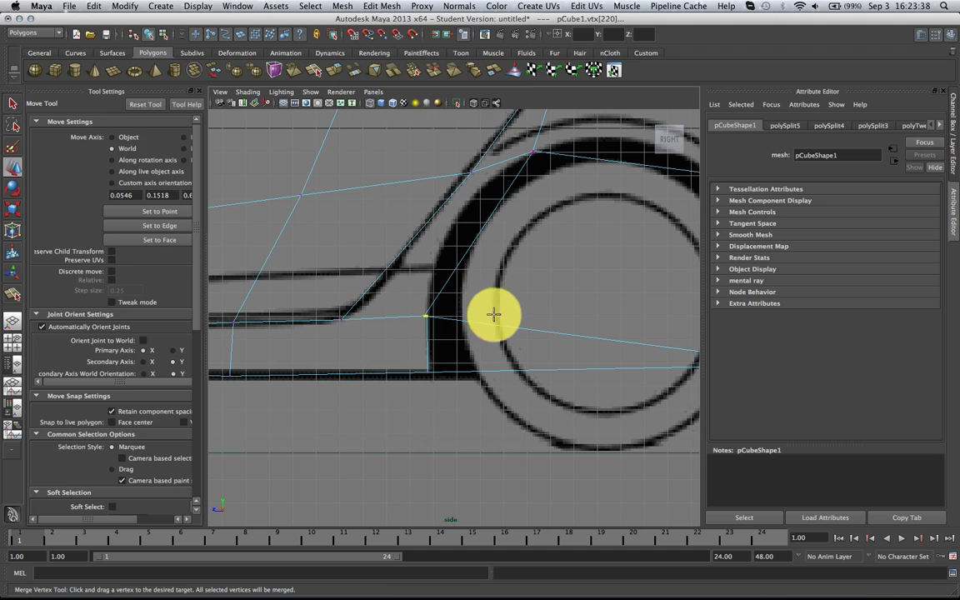
{"action": "scroll", "coordinate": [445, 367], "scroll_direction": "up", "scroll_amount": 6}
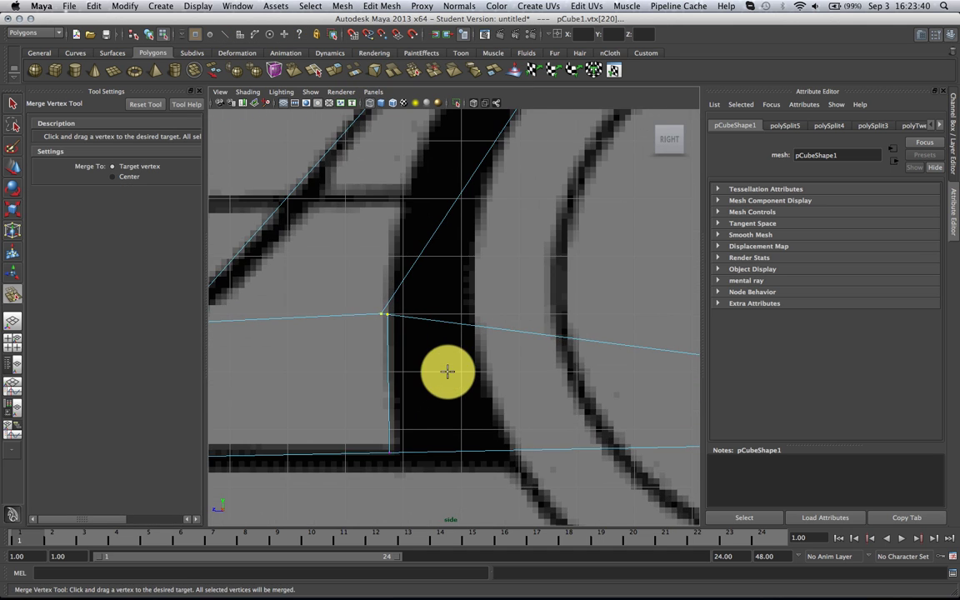
{"action": "left_click_drag", "start_coordinate": [350, 313], "coordinate": [381, 307]}
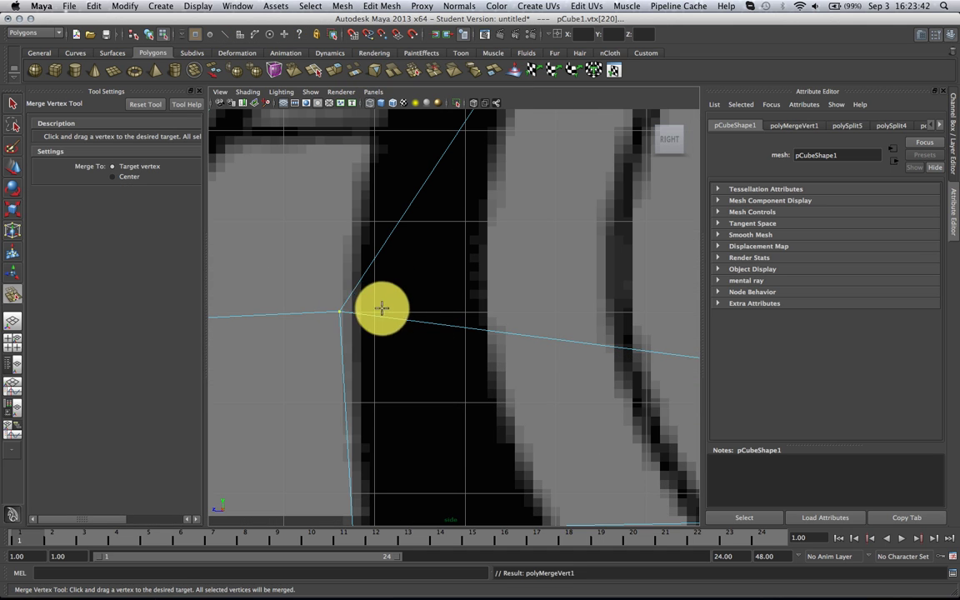
Merge the duplicate vertices at the upper front and upper rear points of the wheel arch.
{"action": "scroll", "coordinate": [384, 305], "scroll_direction": "down", "scroll_amount": 8}
{"action": "scroll", "coordinate": [408, 285], "scroll_direction": "up", "scroll_amount": 6}
{"action": "scroll", "coordinate": [399, 319], "scroll_direction": "up", "scroll_amount": 3}
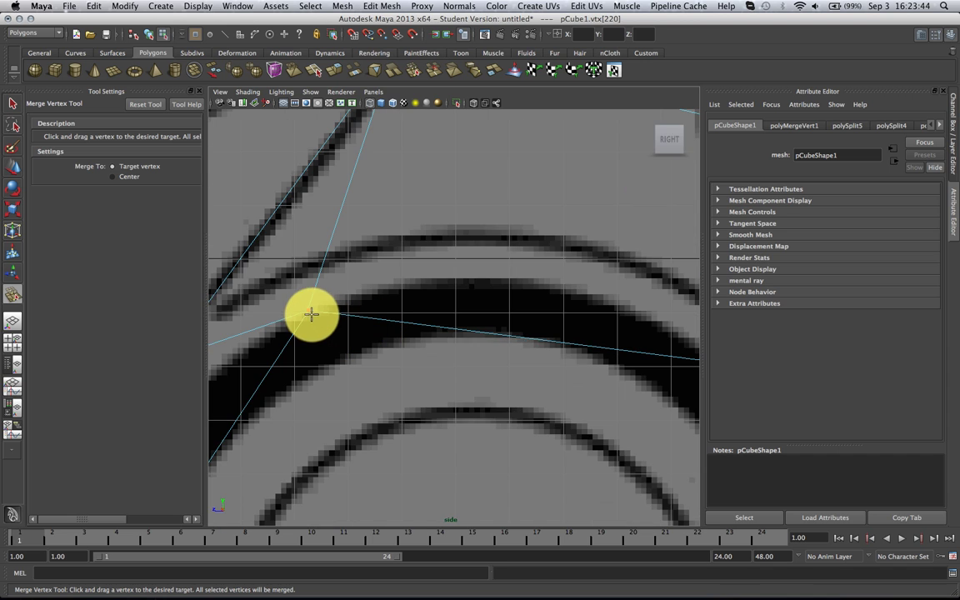
{"action": "left_click_drag", "start_coordinate": [306, 312], "coordinate": [312, 310]}
{"action": "middle_click_drag", "start_coordinate": [495, 321], "coordinate": [313, 299], "text": "alt"}
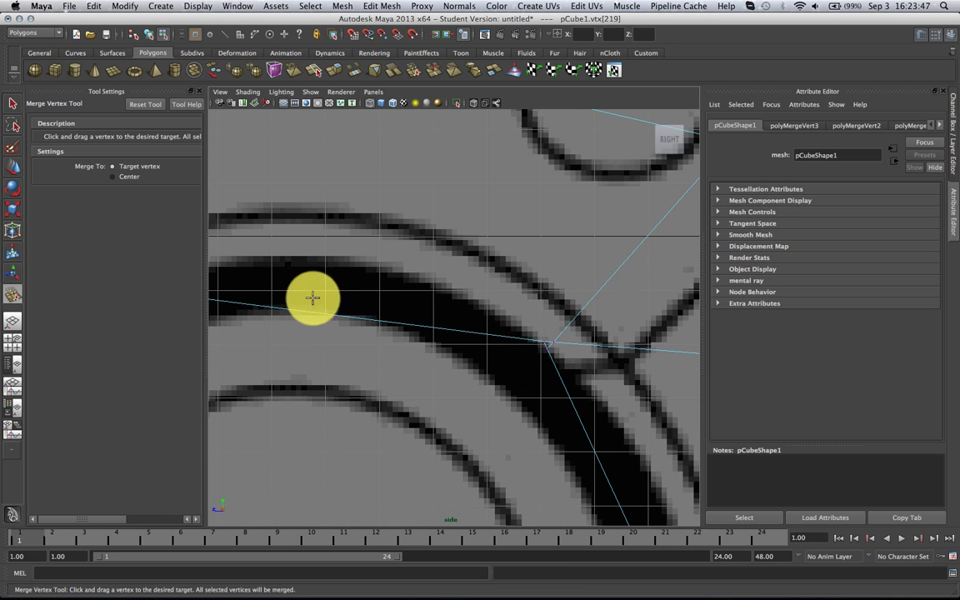
{"action": "left_click_drag", "start_coordinate": [548, 349], "coordinate": [552, 343]}
{"action": "scroll", "coordinate": [558, 348], "scroll_direction": "down", "scroll_amount": 7}
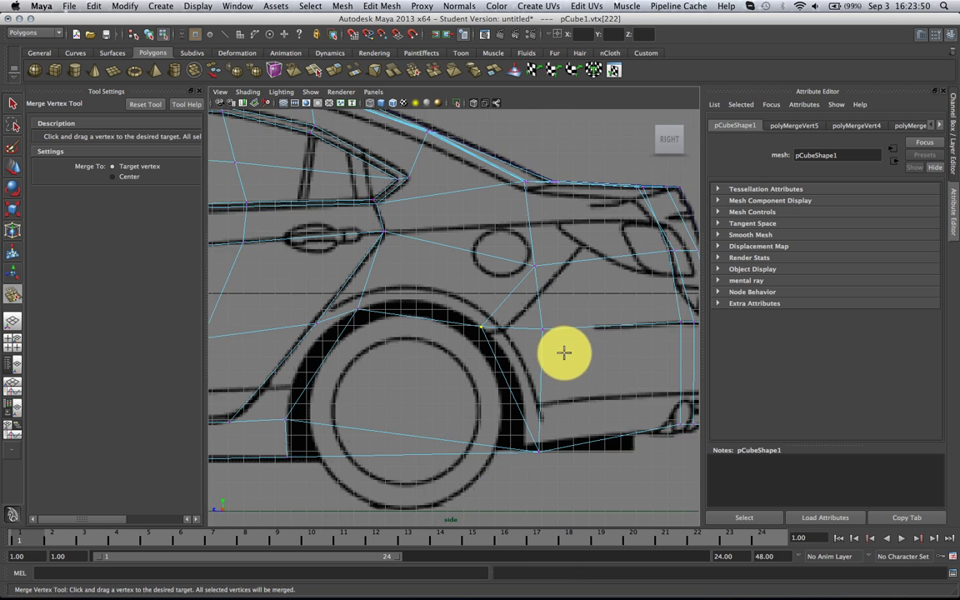
Move the arch's upper rear, upper front and lower front vertices to follow the blueprint's wheel arch curve more closely.
{"action": "middle_click_drag", "start_coordinate": [557, 363], "coordinate": [518, 315], "text": "alt"}
{"action": "key", "text": "w"}
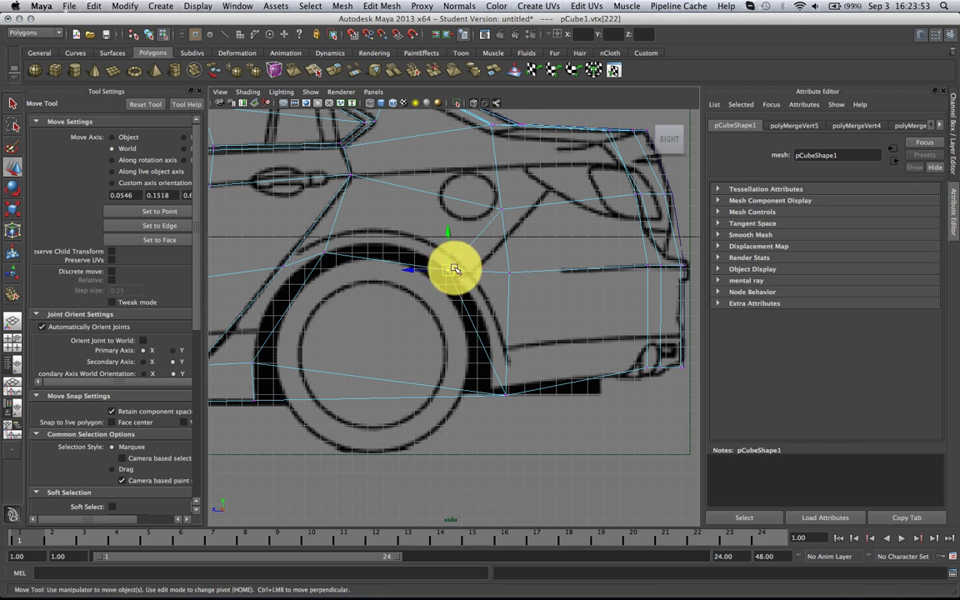
{"action": "left_click_drag", "start_coordinate": [449, 273], "coordinate": [450, 268]}
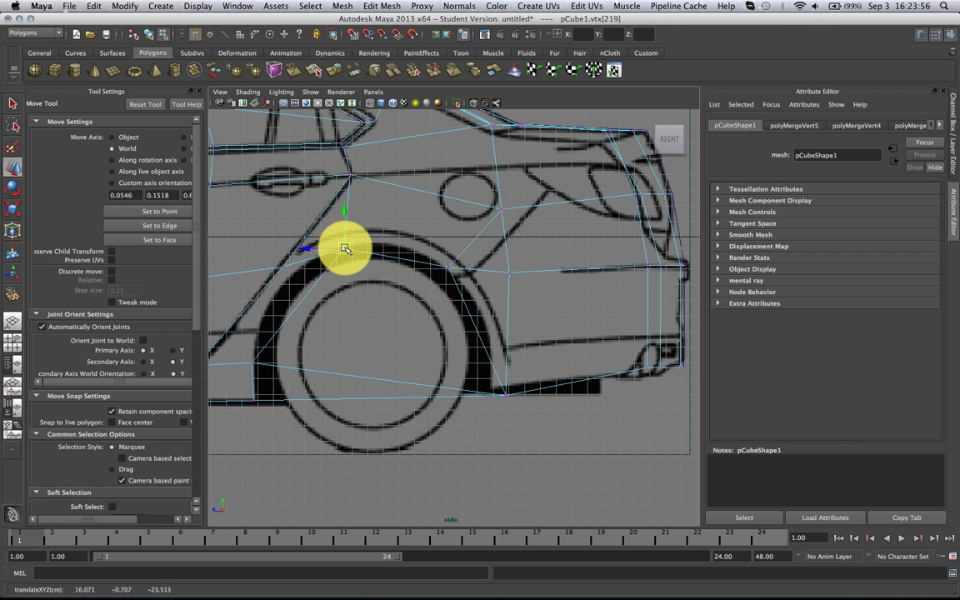
{"action": "left_click", "coordinate": [254, 363]}
{"action": "left_click_drag", "start_coordinate": [255, 363], "coordinate": [257, 329]}
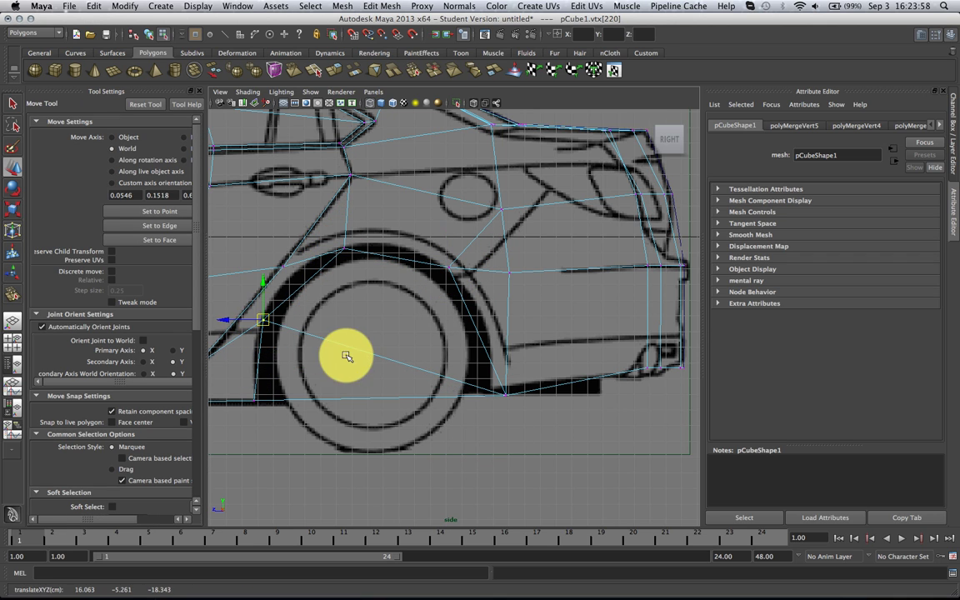
{"action": "middle_click_drag", "start_coordinate": [354, 353], "coordinate": [401, 332], "text": "alt"}
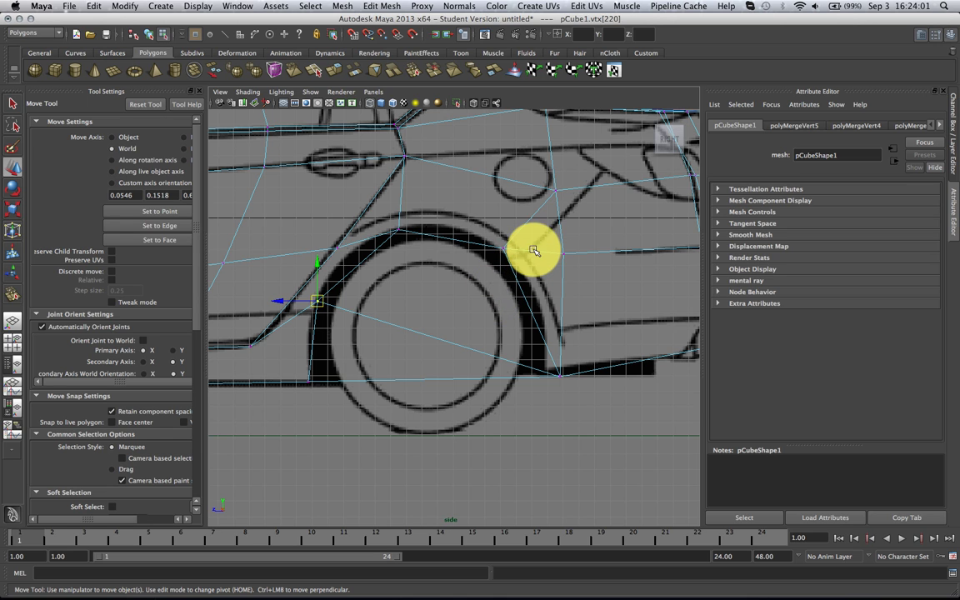
Delete the edge running rearward from the wheel arch's upper rear vertex to the body vertex behind the arch.
{"action": "left_click", "coordinate": [535, 250]}
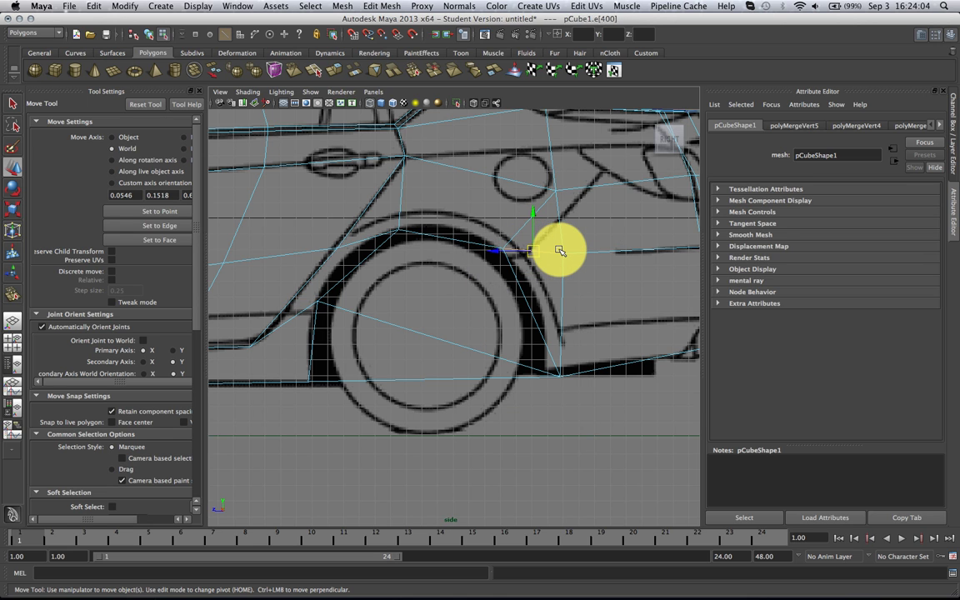
{"action": "key", "text": "Delete"}
{"action": "middle_click_drag", "start_coordinate": [401, 242], "coordinate": [487, 248], "text": "alt"}
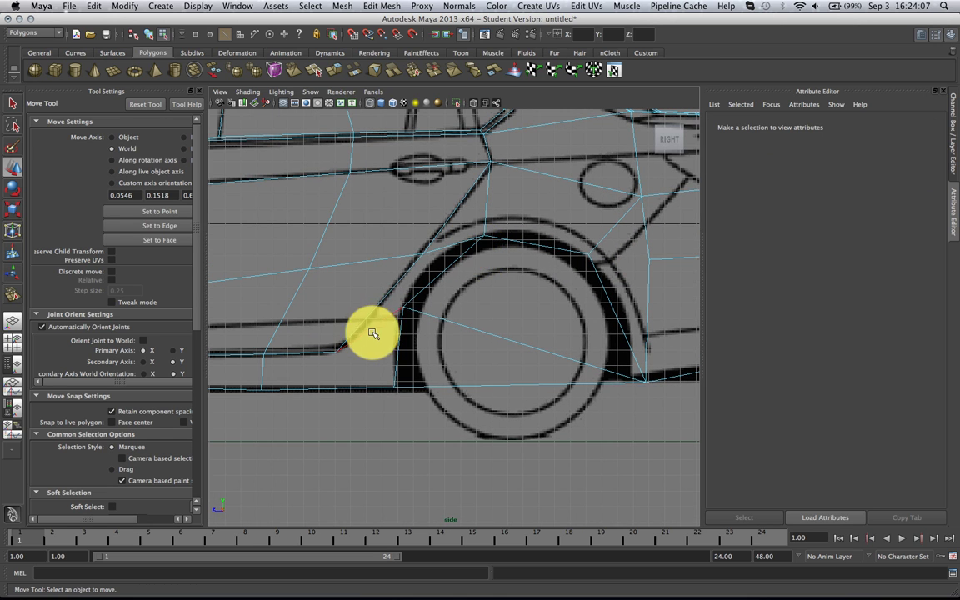
Move the door-seam vertex up along the blueprint's seam and reposition the arch's top and lower front vertices along the arch curve.
{"action": "right_click_drag", "start_coordinate": [427, 253], "coordinate": [402, 250]}
{"action": "left_click", "coordinate": [424, 254]}
{"action": "left_click_drag", "start_coordinate": [425, 255], "coordinate": [440, 226]}
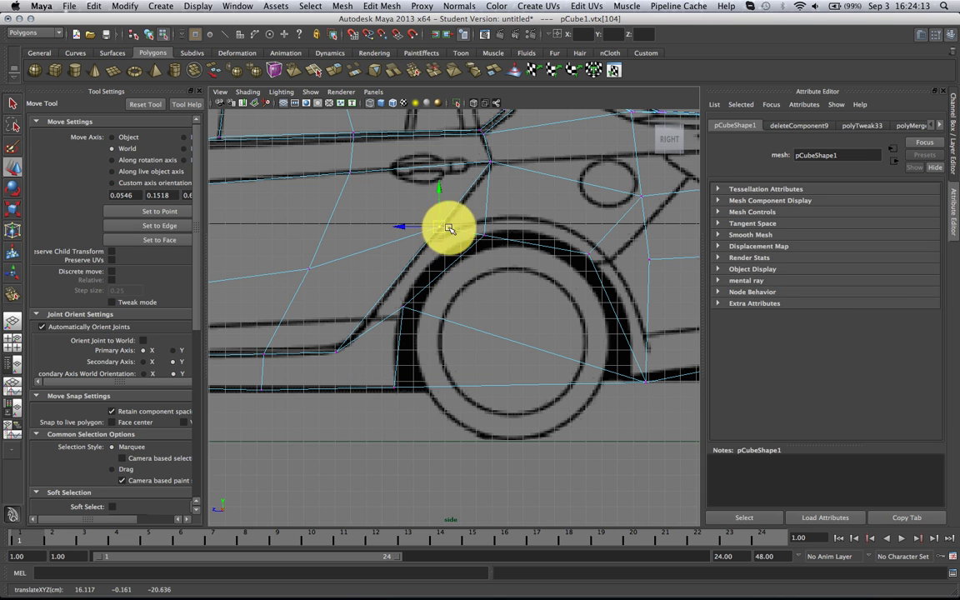
{"action": "left_click", "coordinate": [499, 227]}
{"action": "left_click", "coordinate": [406, 310]}
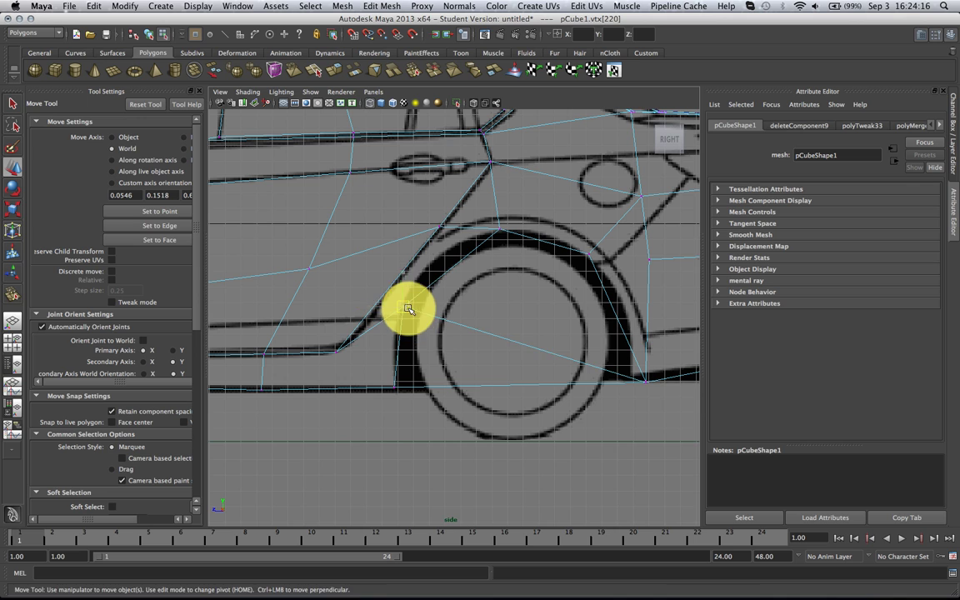
{"action": "left_click_drag", "start_coordinate": [406, 311], "coordinate": [414, 288]}
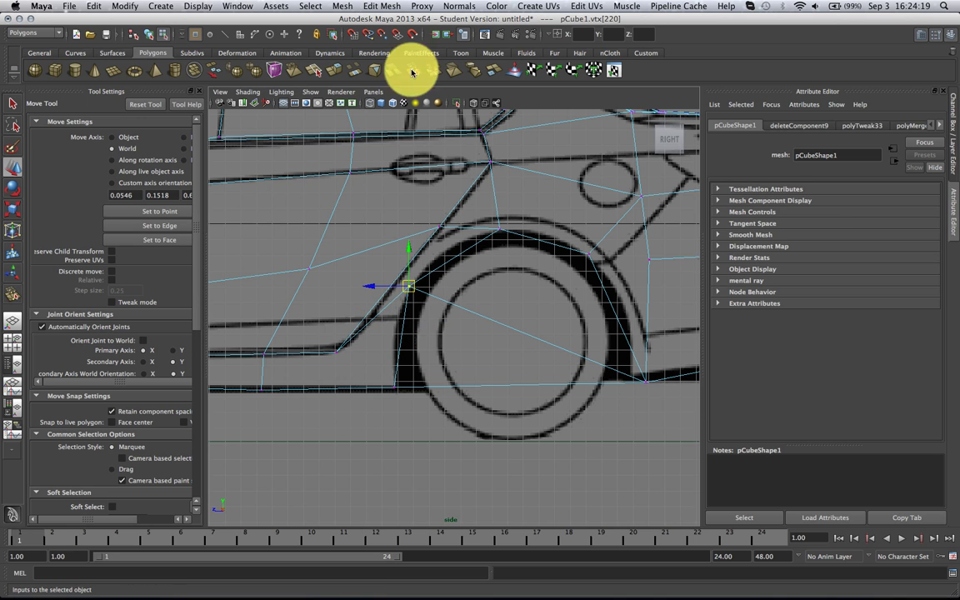
Split the sill face from the door's lower rear corner down to the bottom edge, using a magnet tolerance of 0.5310.
{"action": "left_click", "coordinate": [382, 6]}
{"action": "left_click", "coordinate": [429, 112]}
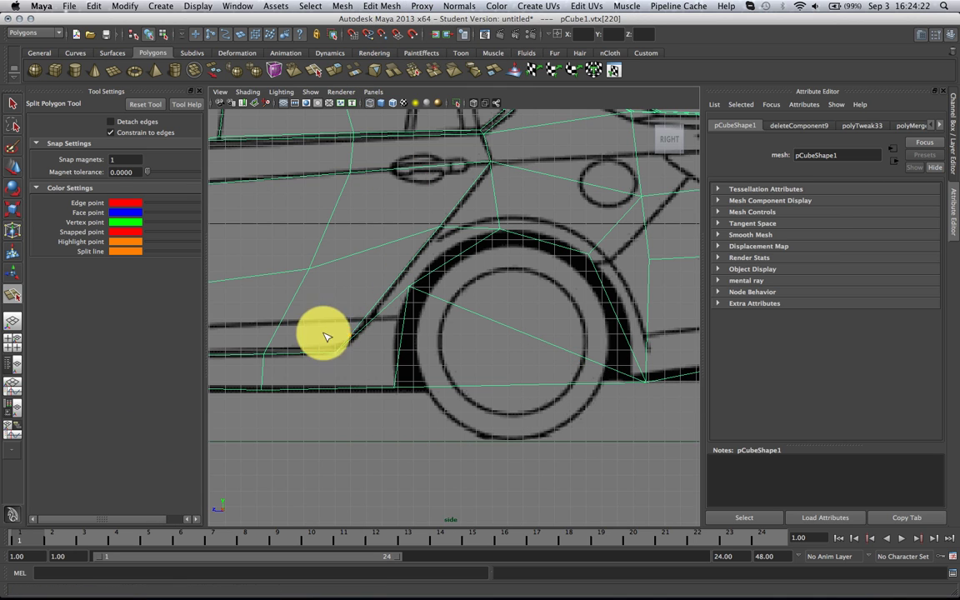
{"action": "left_click", "coordinate": [151, 172]}
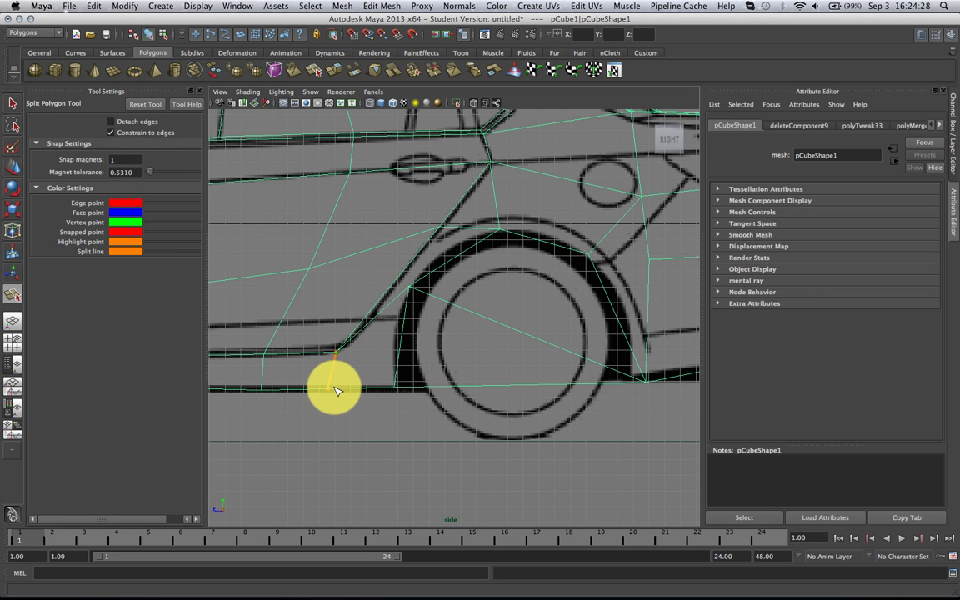
{"action": "key", "text": "w"}
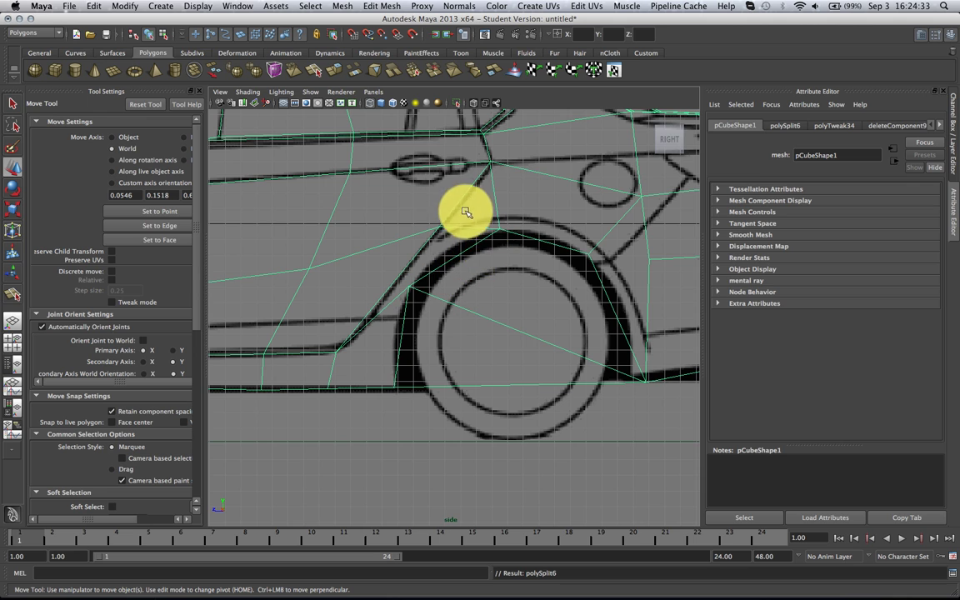
Split the face from the door-seam vertex to the arch's front edge and delete the edge linking that vertex to the arch's top.
{"action": "left_click", "coordinate": [382, 6]}
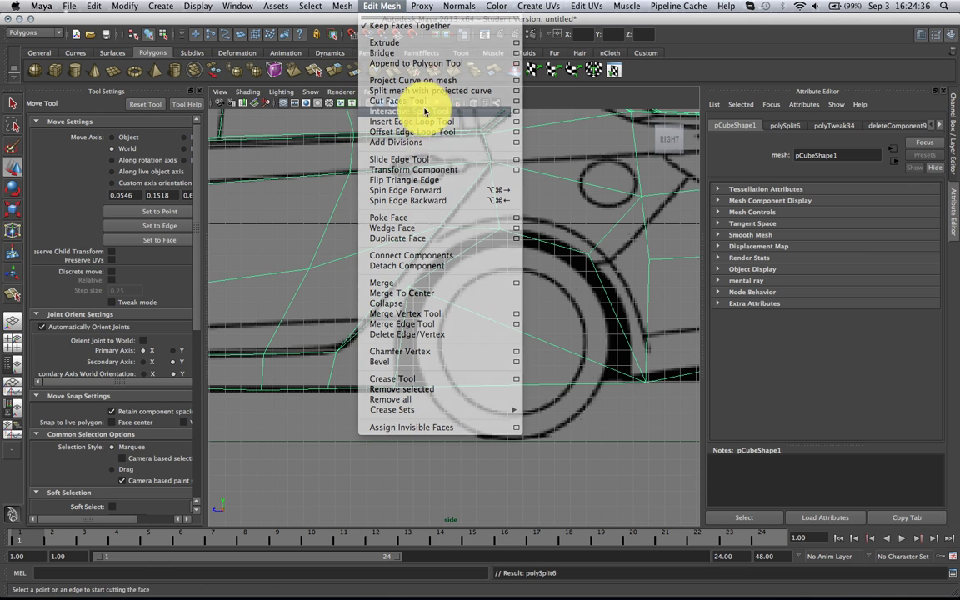
{"action": "left_click", "coordinate": [419, 111]}
{"action": "key", "text": "w"}
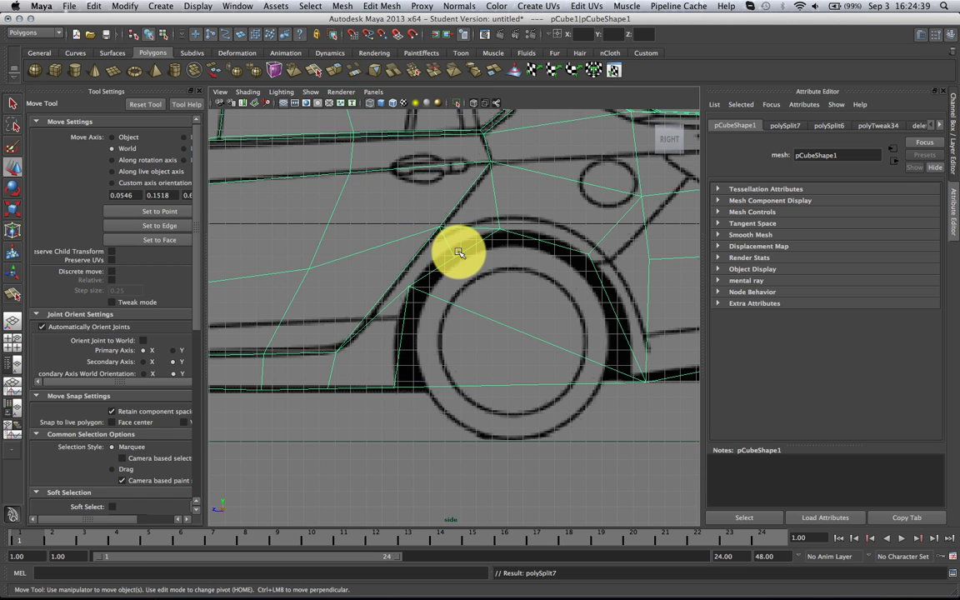
{"action": "mouse_move", "coordinate": [454, 250]}
{"action": "right_mouse_down"}
{"action": "mouse_move", "coordinate": [472, 214]}
{"action": "mouse_move", "coordinate": [507, 231]}
{"action": "mouse_move", "coordinate": [459, 231]}
{"action": "right_mouse_up"}
{"action": "left_click", "coordinate": [467, 228]}
{"action": "left_click", "coordinate": [524, 226]}
Reposition the vertices around the rear wheel arch, including the new upper front one and the lower rear corner, along the blueprint's arch.
{"action": "left_click_drag", "start_coordinate": [394, 278], "coordinate": [398, 326]}
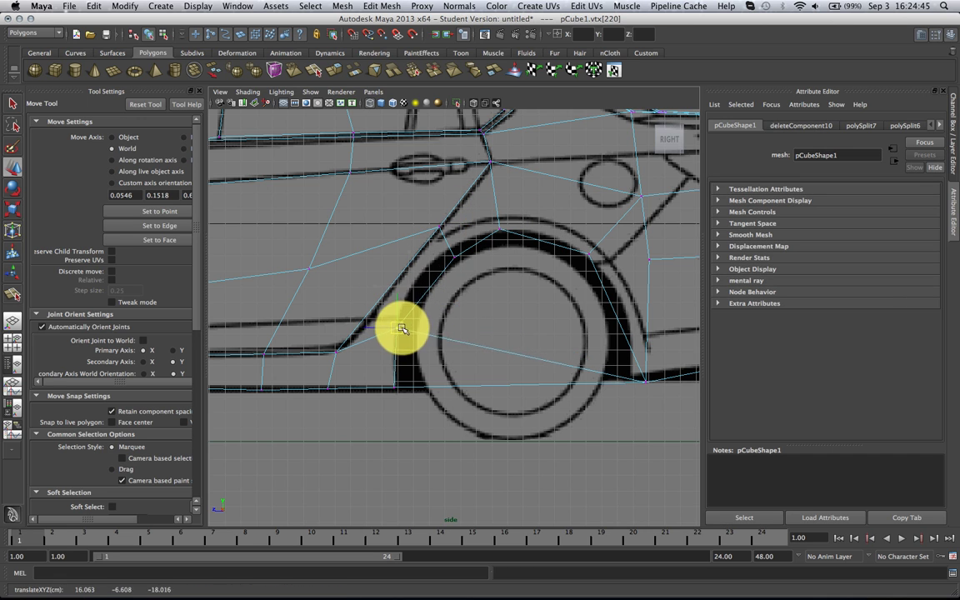
{"action": "left_click", "coordinate": [452, 262]}
{"action": "left_click", "coordinate": [446, 258]}
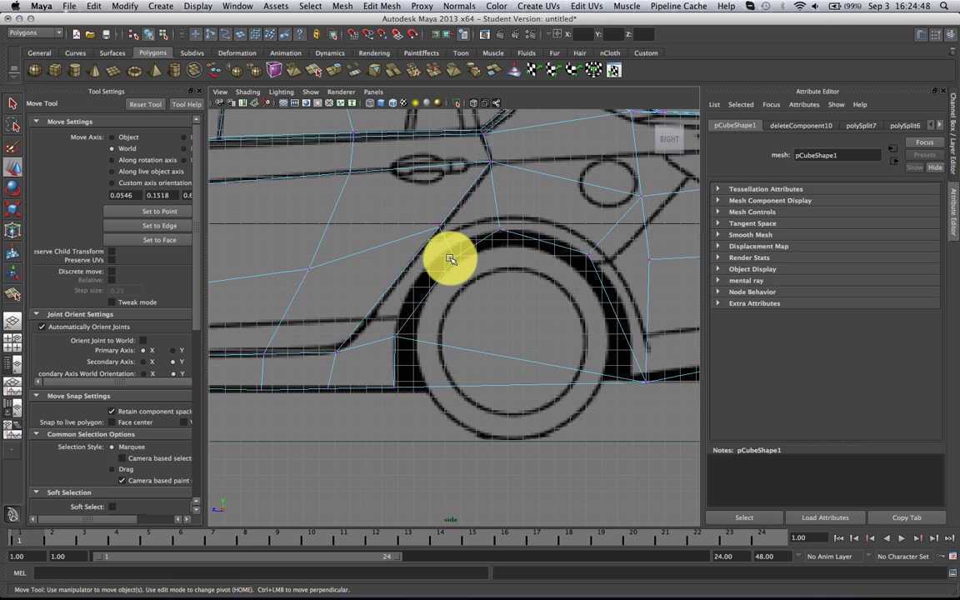
{"action": "left_click_drag", "start_coordinate": [504, 233], "coordinate": [545, 240]}
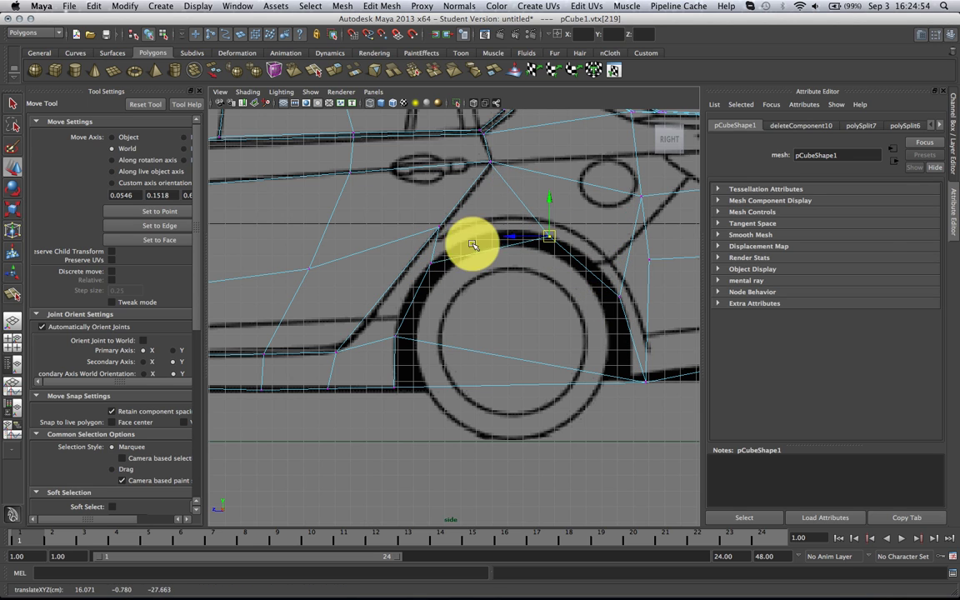
{"action": "left_click", "coordinate": [437, 264]}
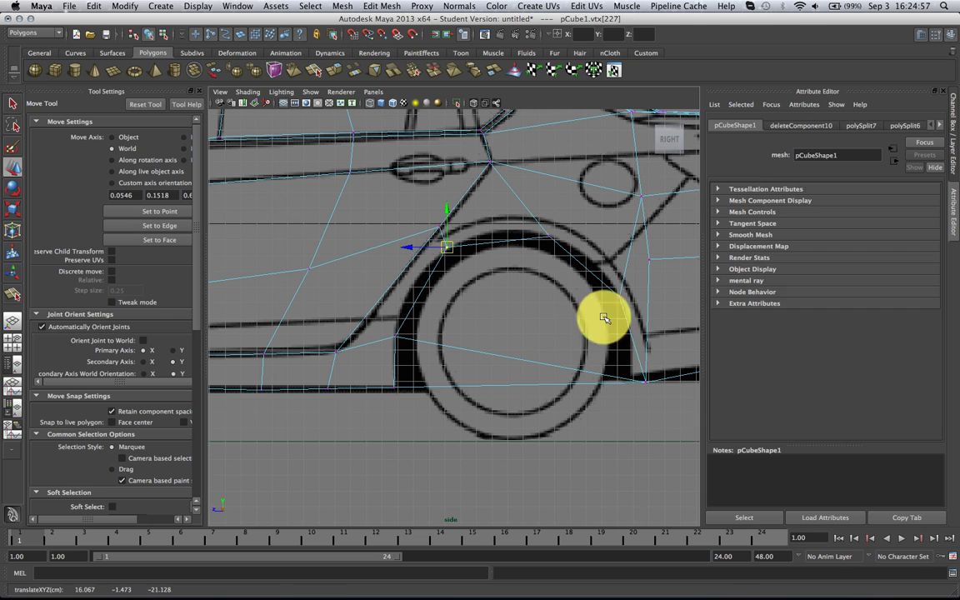
{"action": "left_click", "coordinate": [638, 377]}
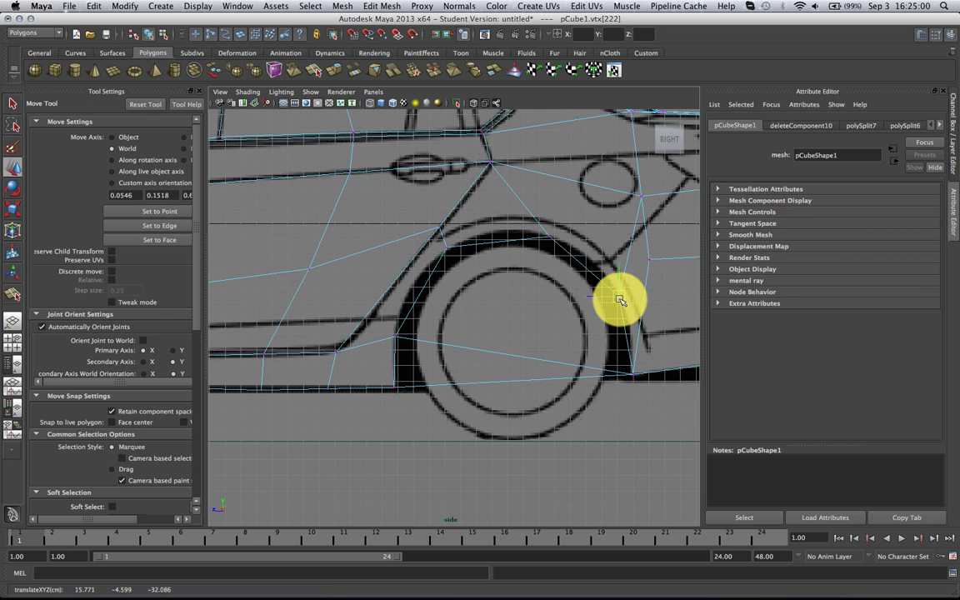
{"action": "left_click", "coordinate": [553, 237]}
{"action": "left_click", "coordinate": [452, 254]}
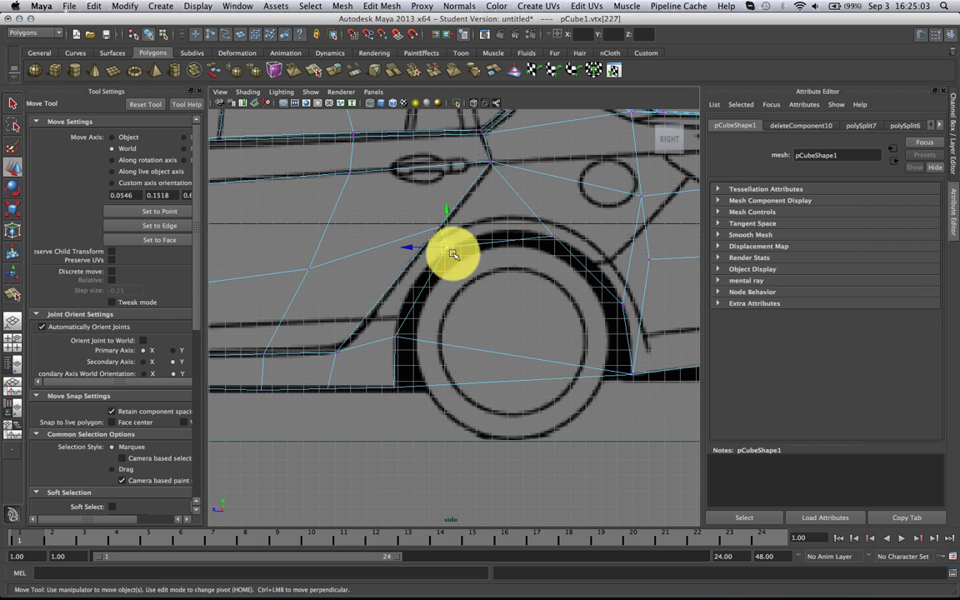
{"action": "left_click", "coordinate": [394, 326]}
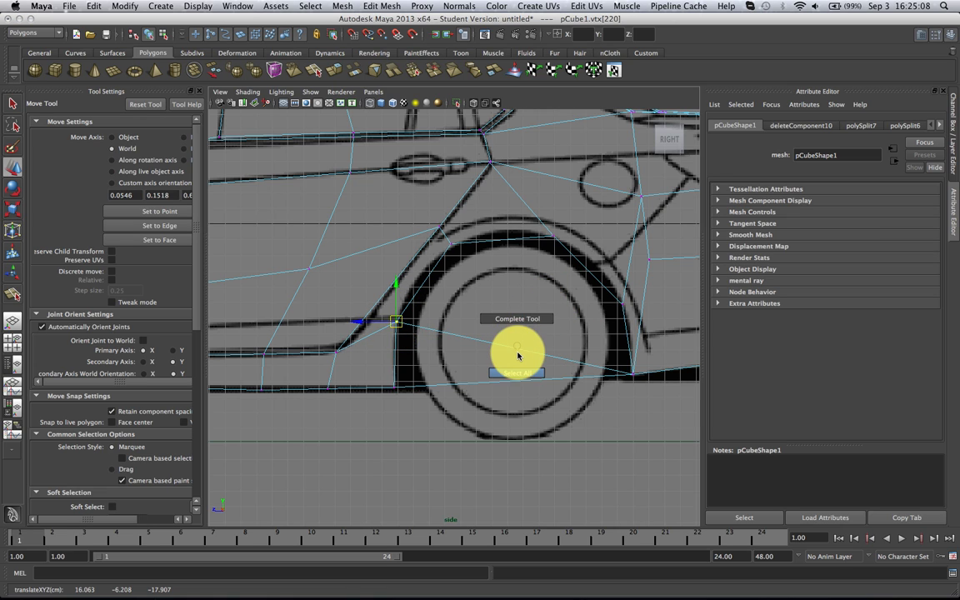
Extrude the faces filling the rear wheel arch inward and delete the faces that close off the wheel opening.
{"action": "right_click_drag", "start_coordinate": [511, 360], "coordinate": [512, 374]}
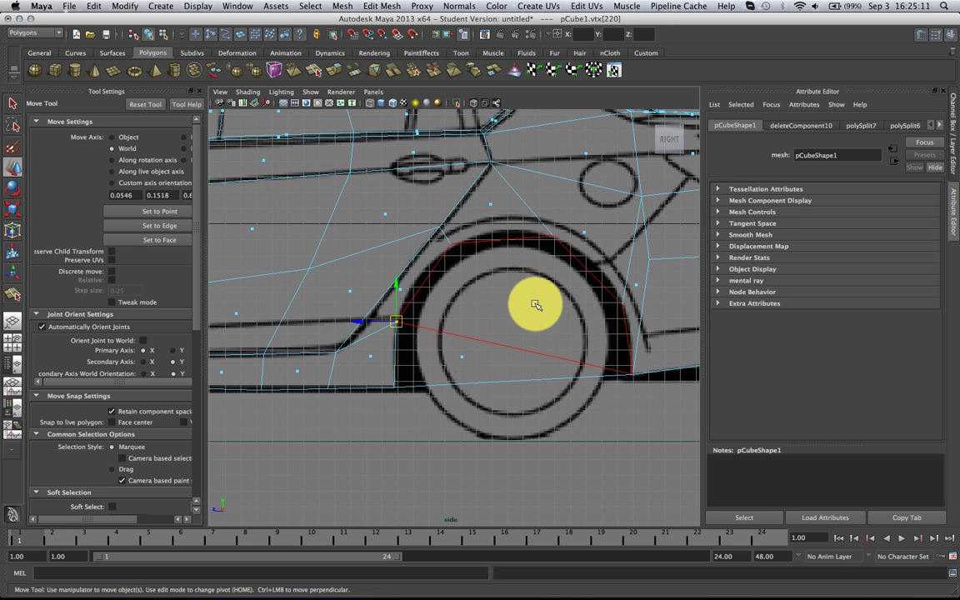
{"action": "left_click", "coordinate": [466, 349]}
{"action": "key", "text": "space"}
{"action": "left_click_drag", "start_coordinate": [498, 354], "coordinate": [540, 313]}
{"action": "key", "text": "f"}
{"action": "scroll", "coordinate": [533, 314], "scroll_direction": "up", "scroll_amount": 5}
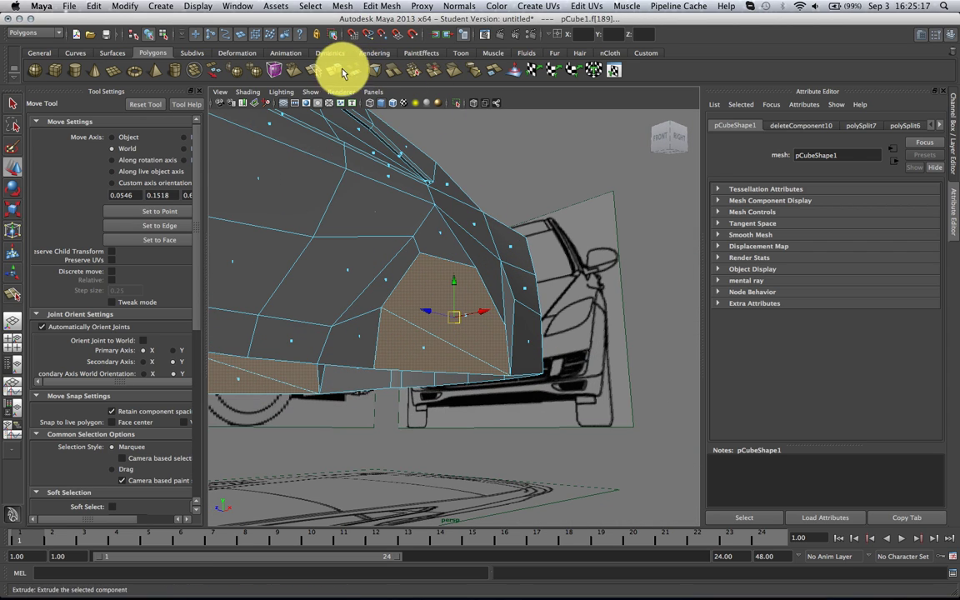
{"action": "left_click", "coordinate": [340, 70]}
{"action": "key", "text": "w"}
{"action": "left_click_drag", "start_coordinate": [479, 314], "coordinate": [567, 338]}
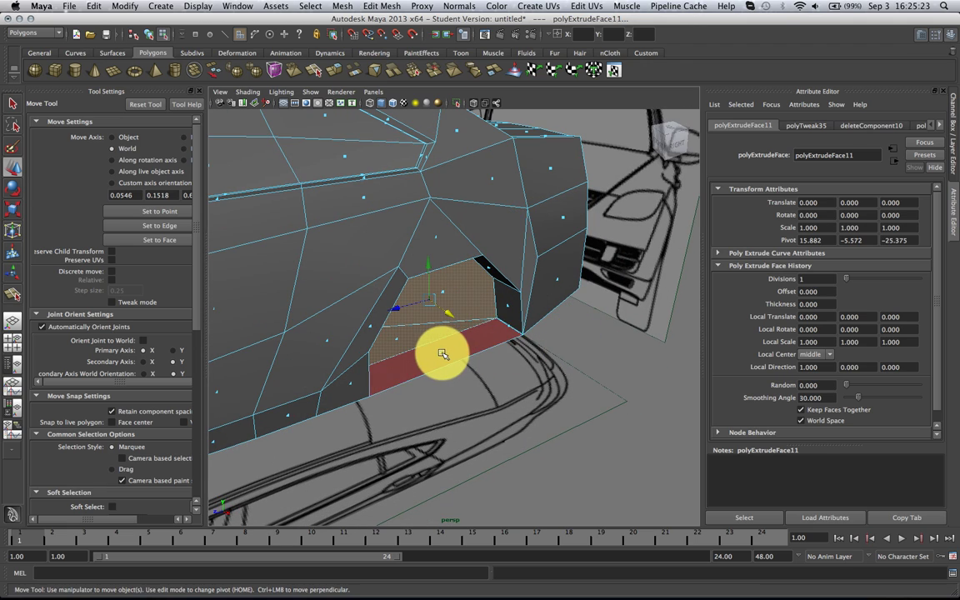
{"action": "left_click", "coordinate": [555, 328]}
{"action": "left_click_drag", "start_coordinate": [555, 327], "coordinate": [469, 323], "text": "alt"}
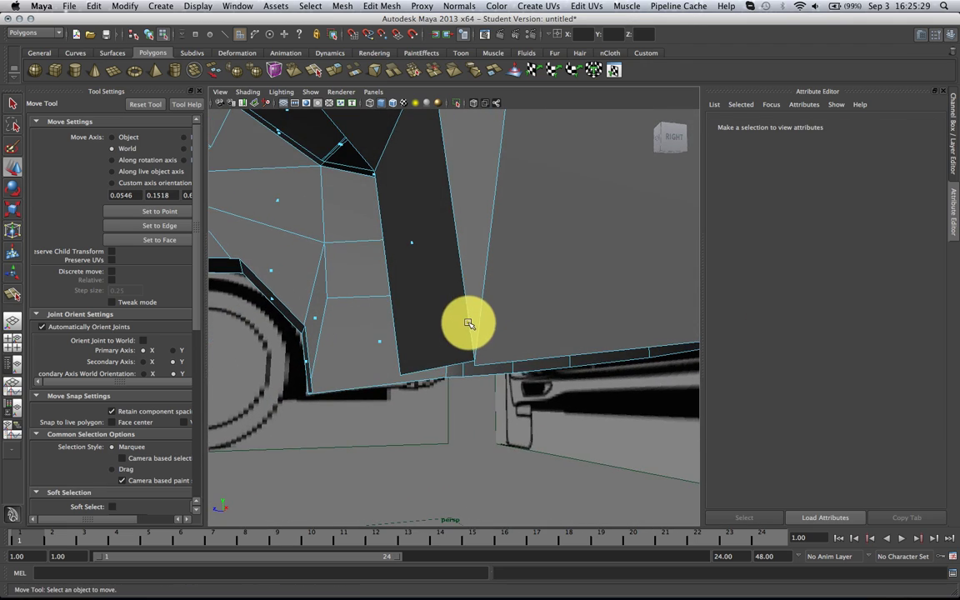
Merge the neighbouring vertices at the wheel arch's lower rear corner with the Merge Vertex Tool, merging to the target vertex.
{"action": "right_click_drag", "start_coordinate": [468, 324], "coordinate": [438, 323]}
{"action": "left_click", "coordinate": [332, 6]}
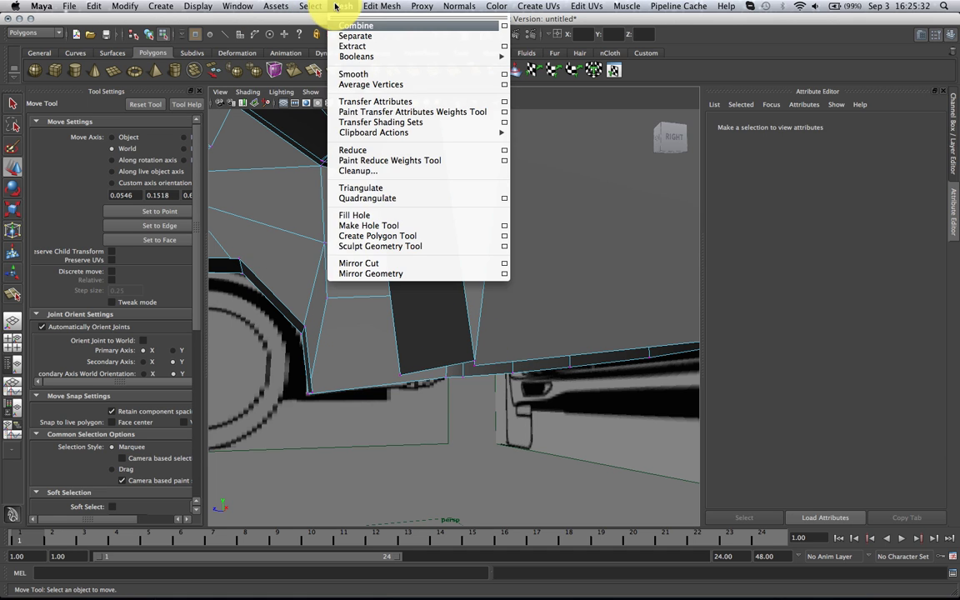
{"action": "left_click", "coordinate": [432, 313]}
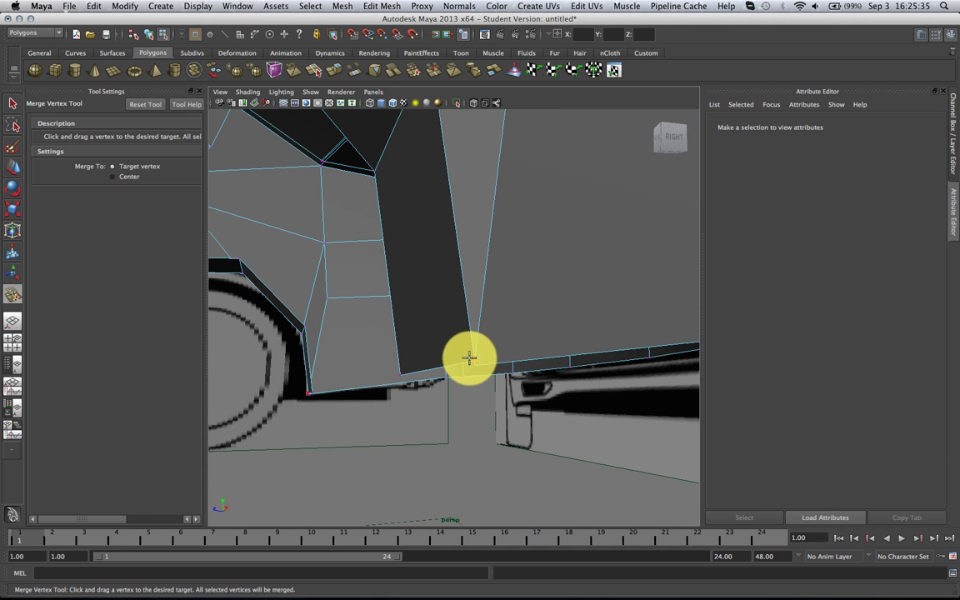
{"action": "left_click_drag", "start_coordinate": [474, 364], "coordinate": [476, 376]}
{"action": "key", "text": "w"}
Move the wheel arch's lower front vertex sideways in the front view to match the body width.
{"action": "left_click_drag", "start_coordinate": [456, 315], "coordinate": [526, 308], "text": "alt"}
{"action": "left_click", "coordinate": [426, 222]}
{"action": "key", "text": "space"}
{"action": "key", "text": "space"}
{"action": "middle_click_drag", "start_coordinate": [537, 292], "coordinate": [383, 296], "text": "alt"}
{"action": "right_click_drag", "start_coordinate": [383, 296], "coordinate": [438, 240], "text": "alt"}
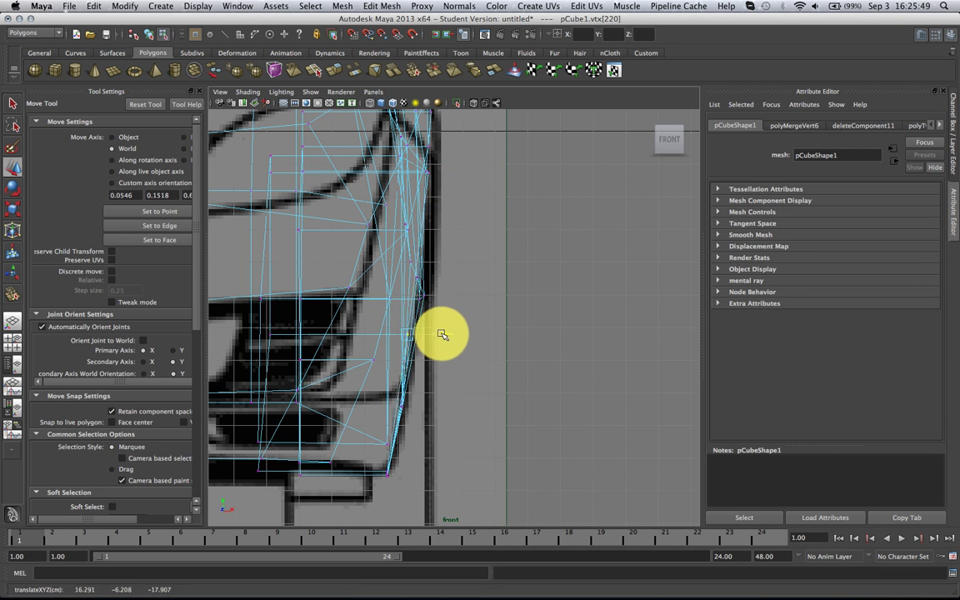
Reposition the vertex directly behind the rear wheel arch to follow the car's outline in the top blueprint.
{"action": "key", "text": "space"}
{"action": "left_click_drag", "start_coordinate": [446, 305], "coordinate": [335, 342]}
{"action": "left_click", "coordinate": [458, 299]}
{"action": "left_click", "coordinate": [433, 327]}
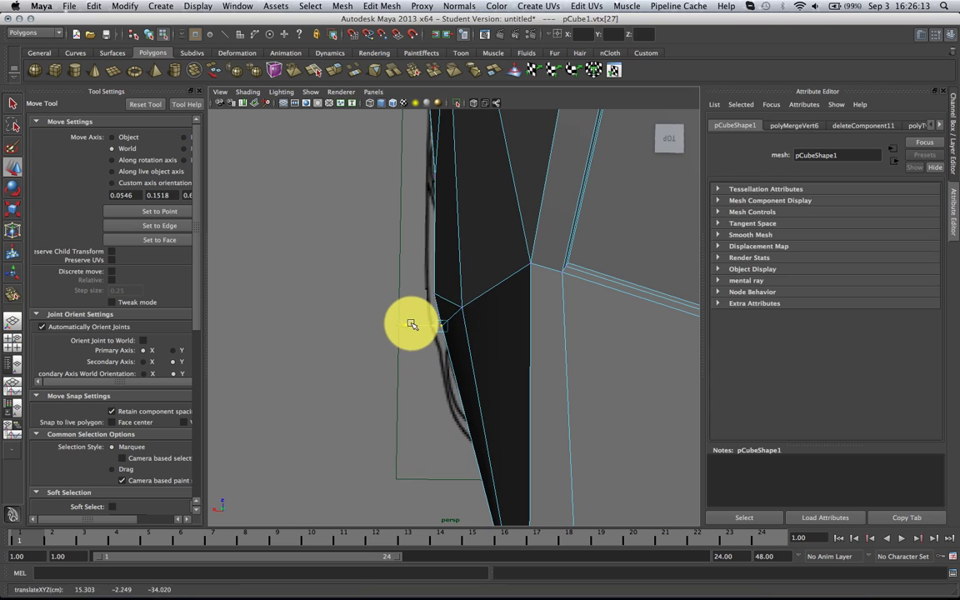
Preview the smoothed rear corner of the body and examine the narrow face directly behind the wheel arch.
{"action": "left_click_drag", "start_coordinate": [411, 325], "coordinate": [413, 251], "text": "alt"}
{"action": "right_click_drag", "start_coordinate": [413, 251], "coordinate": [414, 259]}
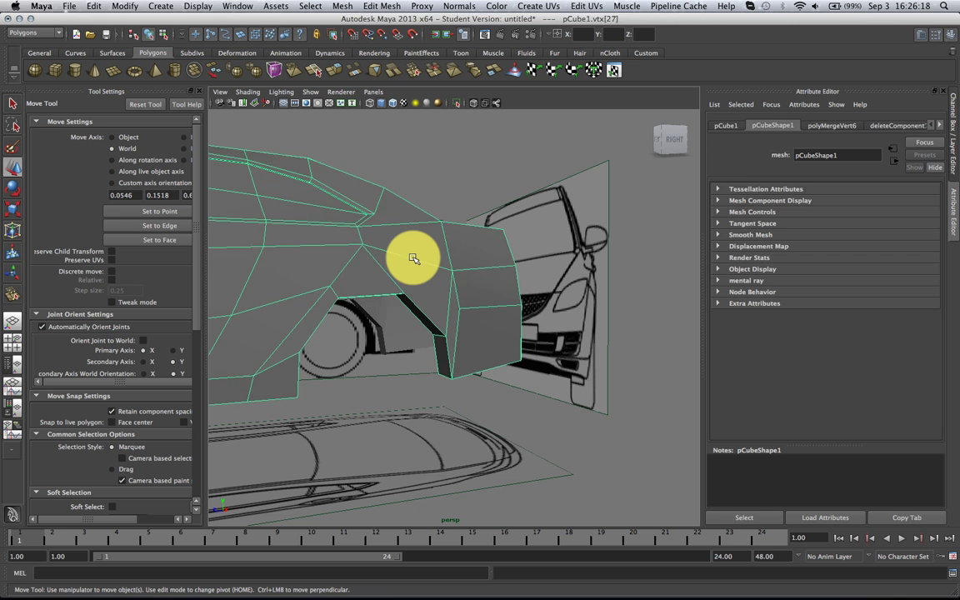
{"action": "key", "text": "3"}
{"action": "left_click", "coordinate": [474, 174]}
{"action": "left_click_drag", "start_coordinate": [474, 176], "coordinate": [491, 185], "text": "alt"}
{"action": "left_click_drag", "start_coordinate": [491, 185], "coordinate": [439, 304]}
{"action": "scroll", "coordinate": [447, 291], "scroll_direction": "up", "scroll_amount": 5}
{"action": "right_click_drag", "start_coordinate": [439, 305], "coordinate": [440, 332]}
{"action": "left_click", "coordinate": [450, 329]}
{"action": "key", "text": "1"}
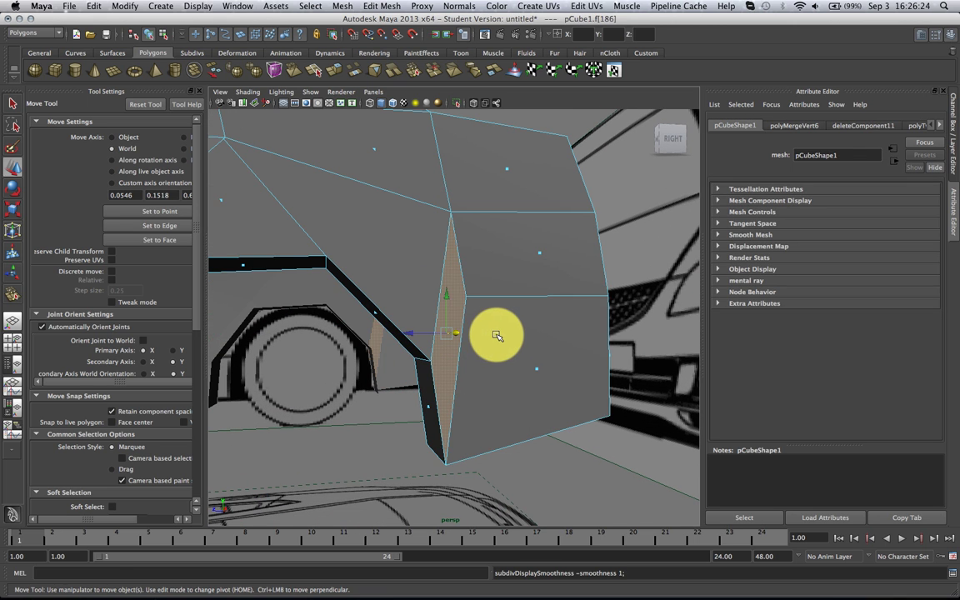
Compare the smoothed and unsmoothed mesh around the rear wheel arch and bumper corner.
{"action": "key", "text": "3"}
{"action": "scroll", "coordinate": [501, 335], "scroll_direction": "down", "scroll_amount": 5}
{"action": "left_click", "coordinate": [517, 428]}
{"action": "key", "text": "1"}
{"action": "left_click_drag", "start_coordinate": [491, 358], "coordinate": [453, 369], "text": "alt"}
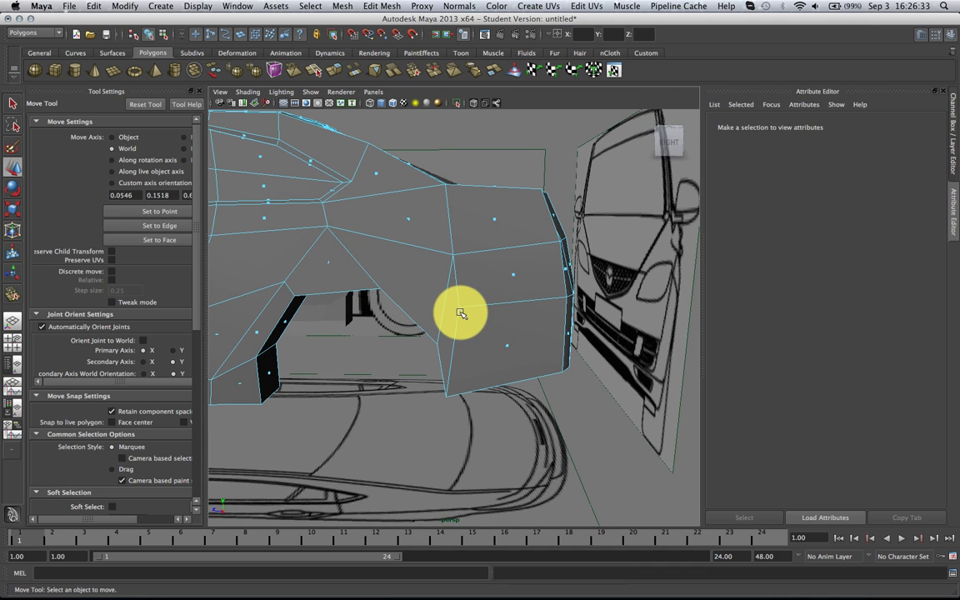
{"action": "left_click_drag", "start_coordinate": [461, 314], "coordinate": [431, 314], "text": "alt"}
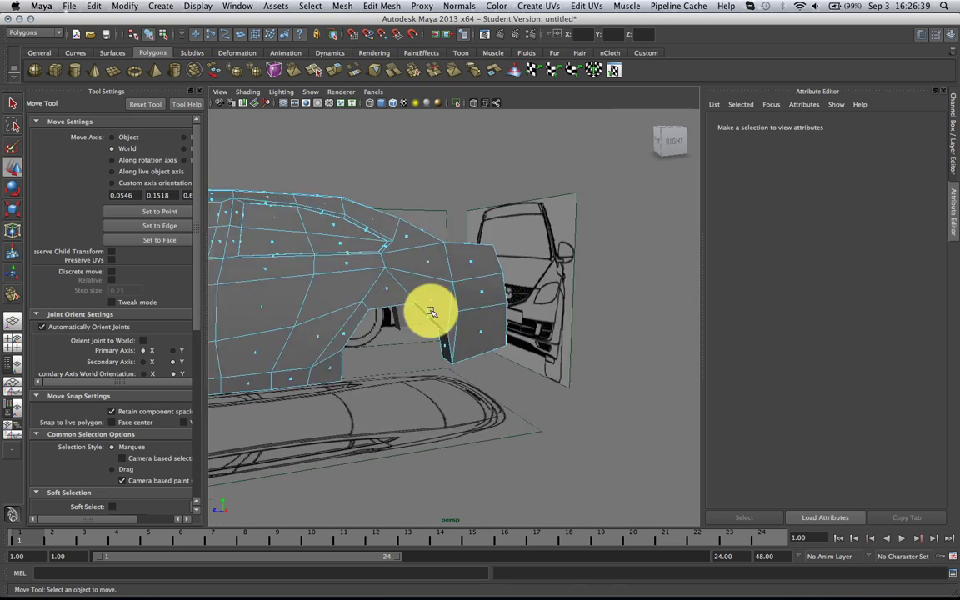
Examine the whole car body in smooth preview and return it to the unsmoothed display.
{"action": "scroll", "coordinate": [395, 298], "scroll_direction": "down", "scroll_amount": 5}
{"action": "left_click_drag", "start_coordinate": [427, 407], "coordinate": [439, 261], "text": "alt"}
{"action": "scroll", "coordinate": [458, 371], "scroll_direction": "up", "scroll_amount": 8}
{"action": "left_click", "coordinate": [449, 385]}
{"action": "key", "text": "1"}
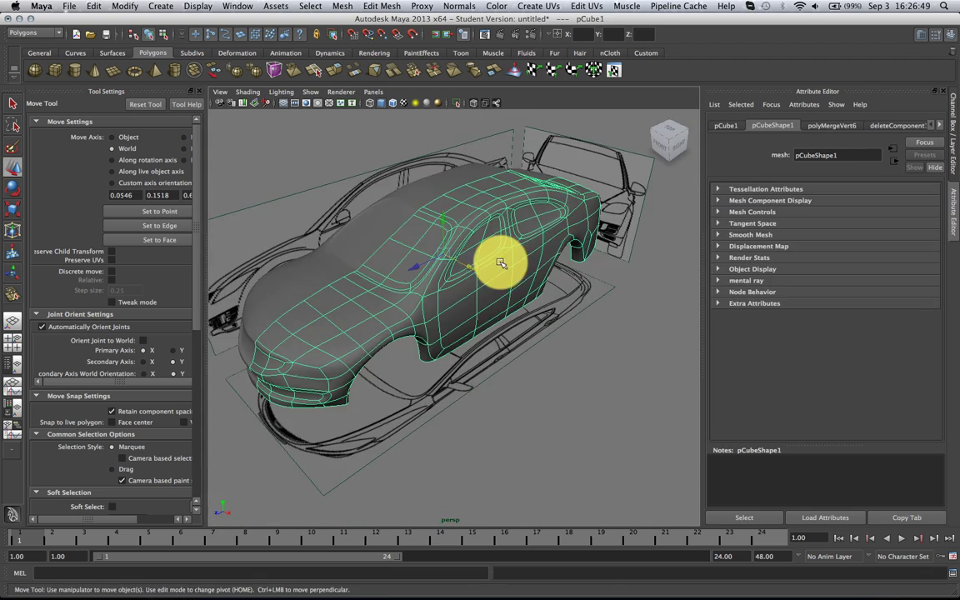
{"action": "left_click_drag", "start_coordinate": [564, 373], "coordinate": [497, 338], "text": "alt"}
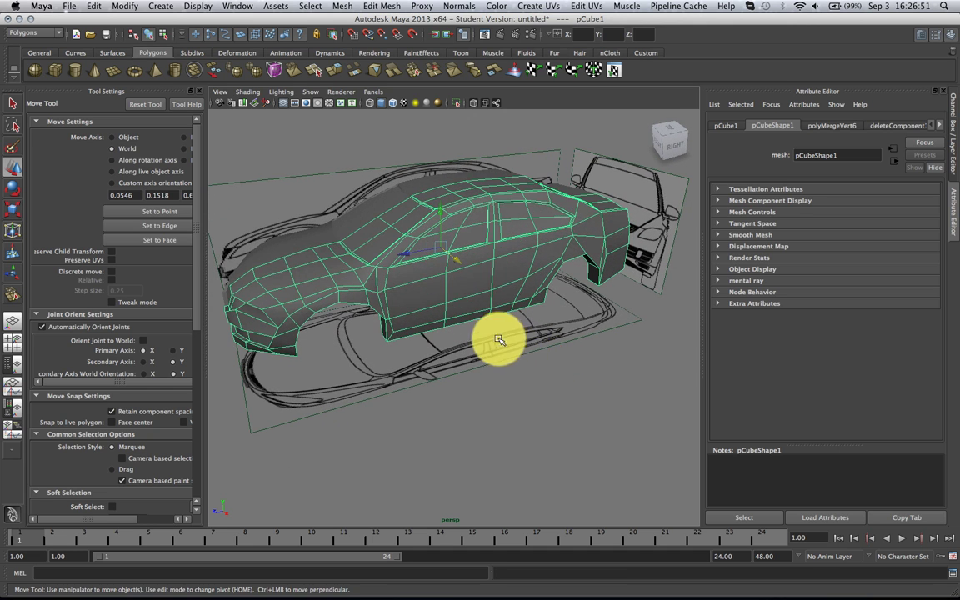
{"action": "left_click", "coordinate": [506, 338]}
Create a polygon cylinder and frame it in wireframe display.
{"action": "key", "text": "space"}
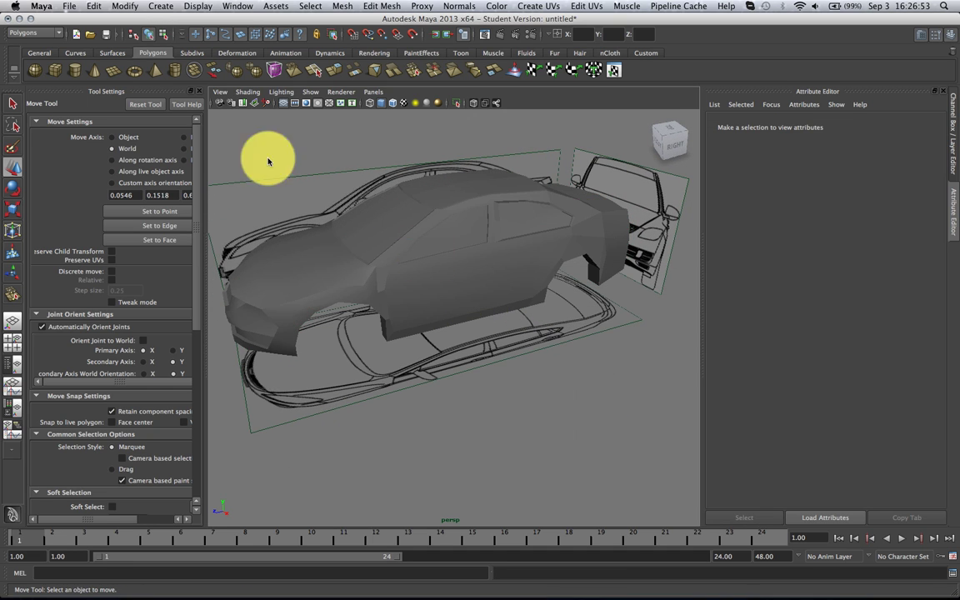
{"action": "left_click", "coordinate": [373, 285]}
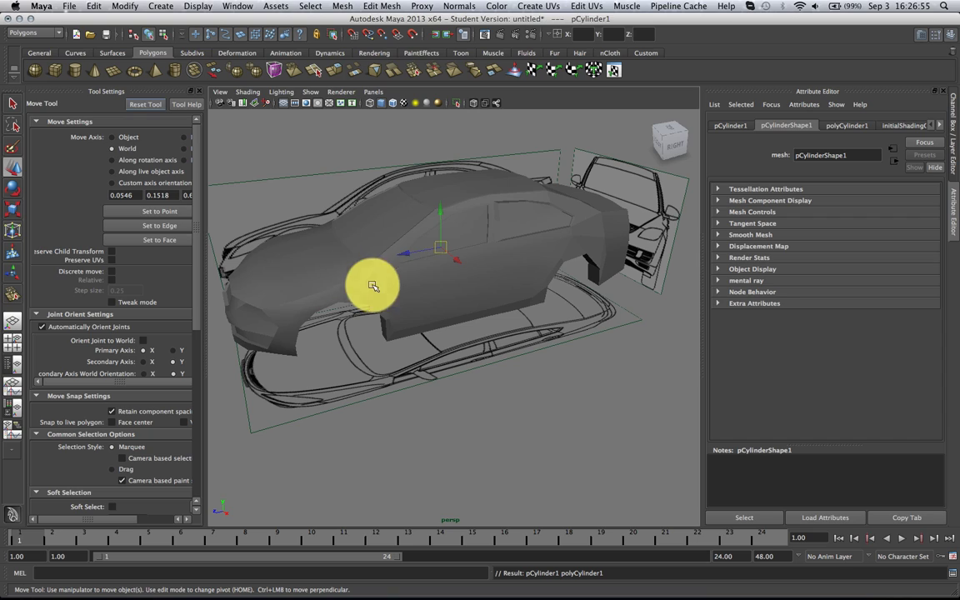
{"action": "key", "text": "4"}
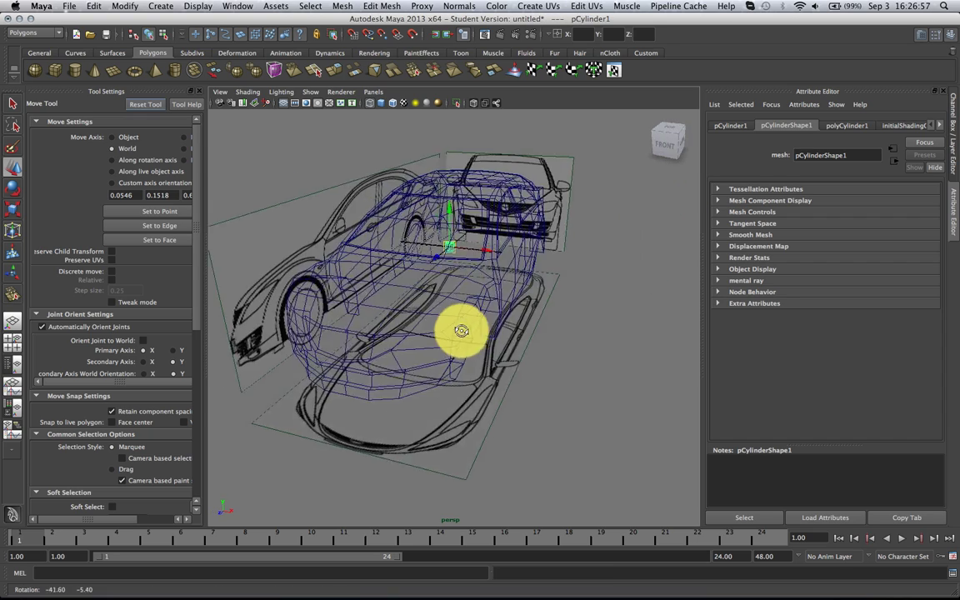
{"action": "key", "text": "f"}
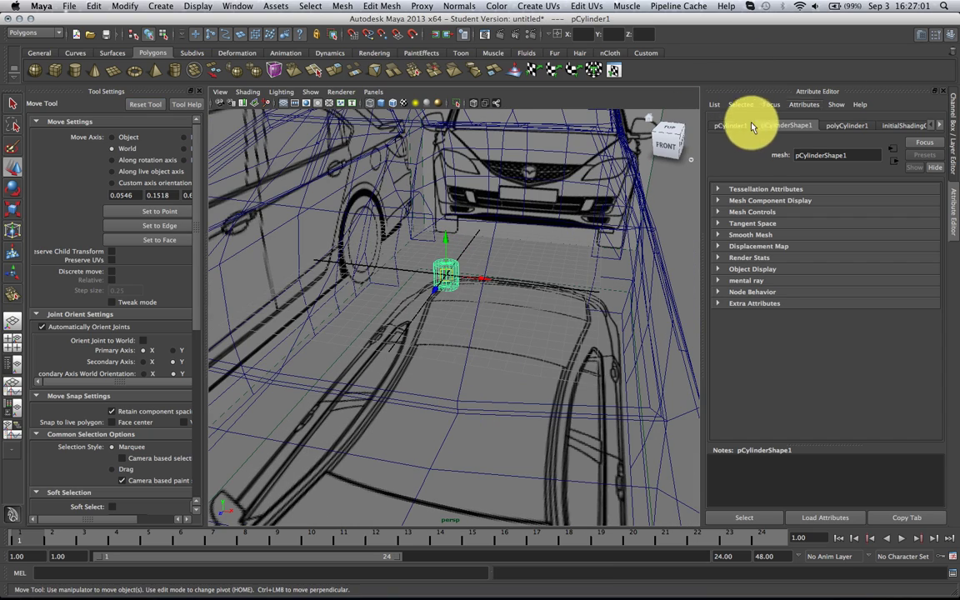
Rotate the cylinder 90 degrees about the Z axis so it lies like a wheel.
{"action": "left_click", "coordinate": [952, 110]}
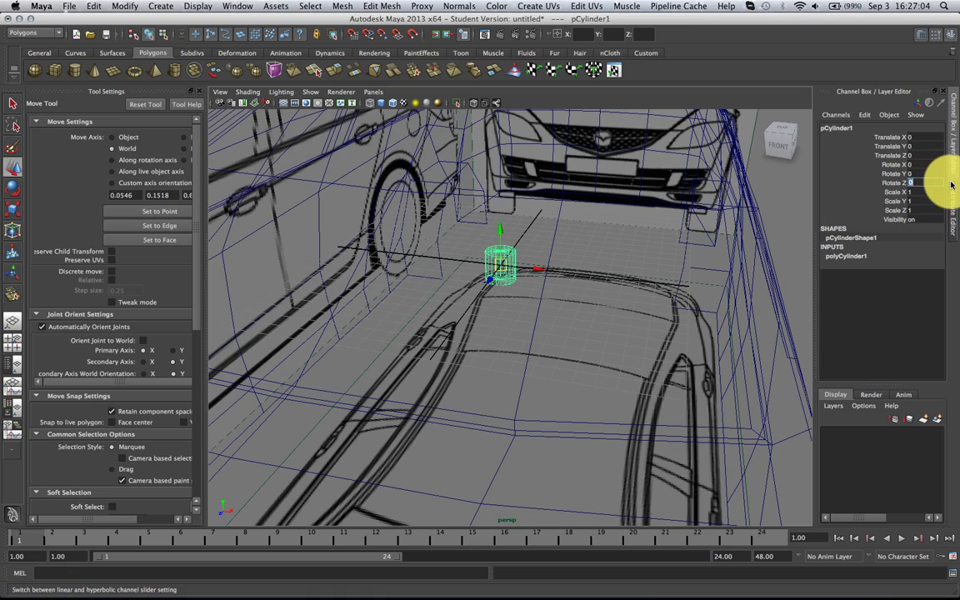
{"action": "left_click_drag", "start_coordinate": [575, 290], "coordinate": [562, 245], "text": "alt"}
{"action": "scroll", "coordinate": [547, 249], "scroll_direction": "down", "scroll_amount": 5}
Move the cylinder onto the front wheel in the side blueprint and scale it uniformly to about 6.13 to fit the tyre outline.
{"action": "key", "text": "space"}
{"action": "scroll", "coordinate": [536, 262], "scroll_direction": "down", "scroll_amount": 4}
{"action": "middle_click_drag", "start_coordinate": [368, 273], "coordinate": [518, 263], "text": "alt"}
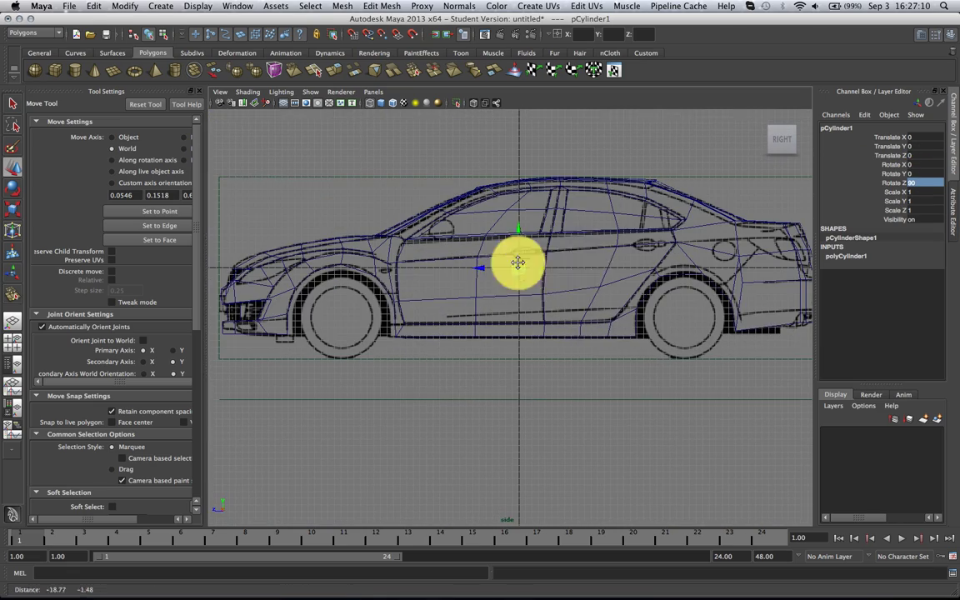
{"action": "left_click_drag", "start_coordinate": [516, 267], "coordinate": [340, 317]}
{"action": "middle_click_drag", "start_coordinate": [341, 316], "coordinate": [548, 325], "text": "alt"}
{"action": "scroll", "coordinate": [417, 308], "scroll_direction": "up", "scroll_amount": 5}
{"action": "key", "text": "r"}
{"action": "left_click_drag", "start_coordinate": [469, 322], "coordinate": [589, 311]}
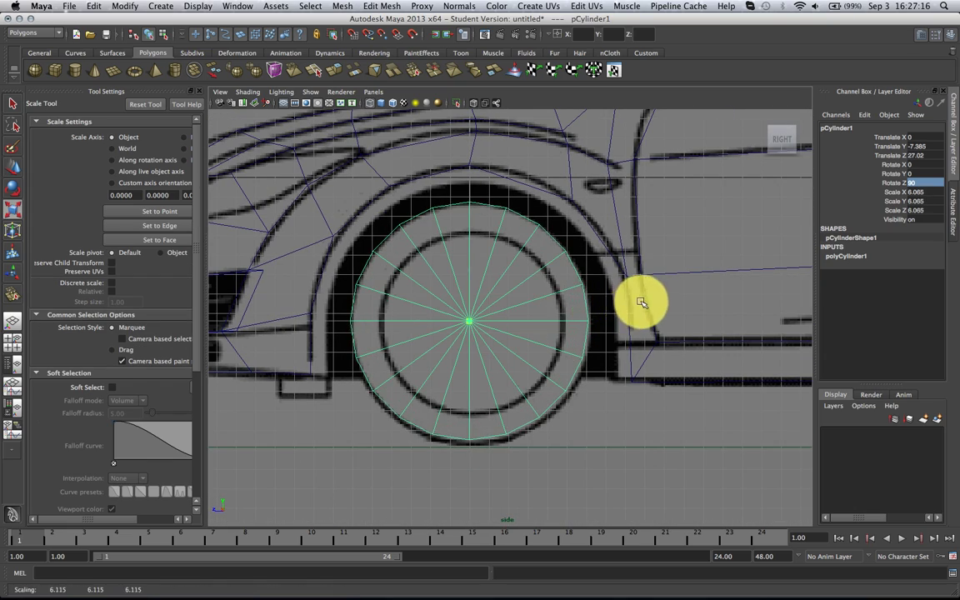
{"action": "key", "text": "w"}
{"action": "left_click_drag", "start_coordinate": [468, 320], "coordinate": [463, 325]}
In the top view, set the cylinder's width scale to about 2.52 and move it sideways to about X 14.42 at the front wheel arch.
{"action": "key", "text": "space"}
{"action": "scroll", "coordinate": [483, 314], "scroll_direction": "down", "scroll_amount": 5}
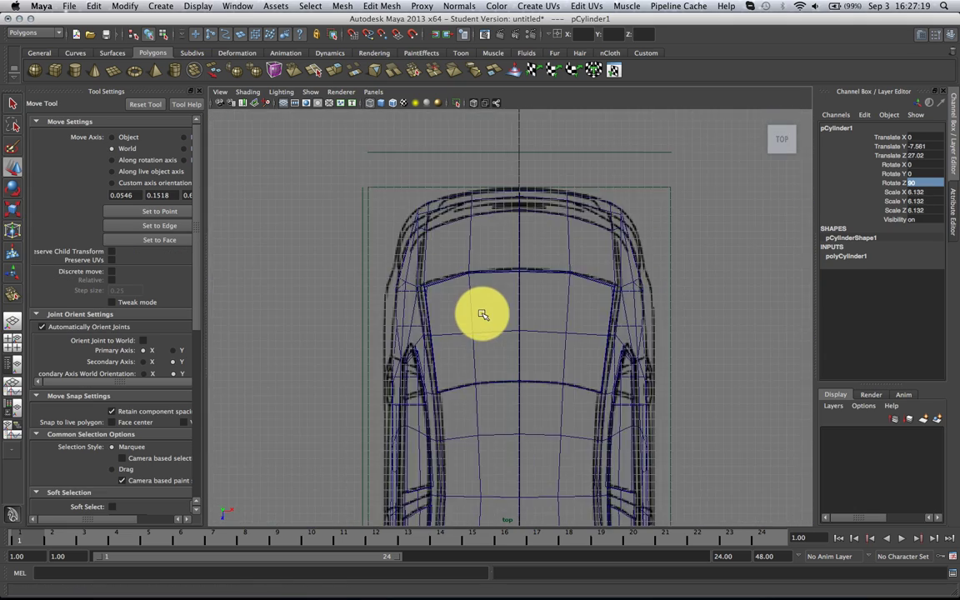
{"action": "scroll", "coordinate": [482, 310], "scroll_direction": "up", "scroll_amount": 5}
{"action": "key", "text": "r"}
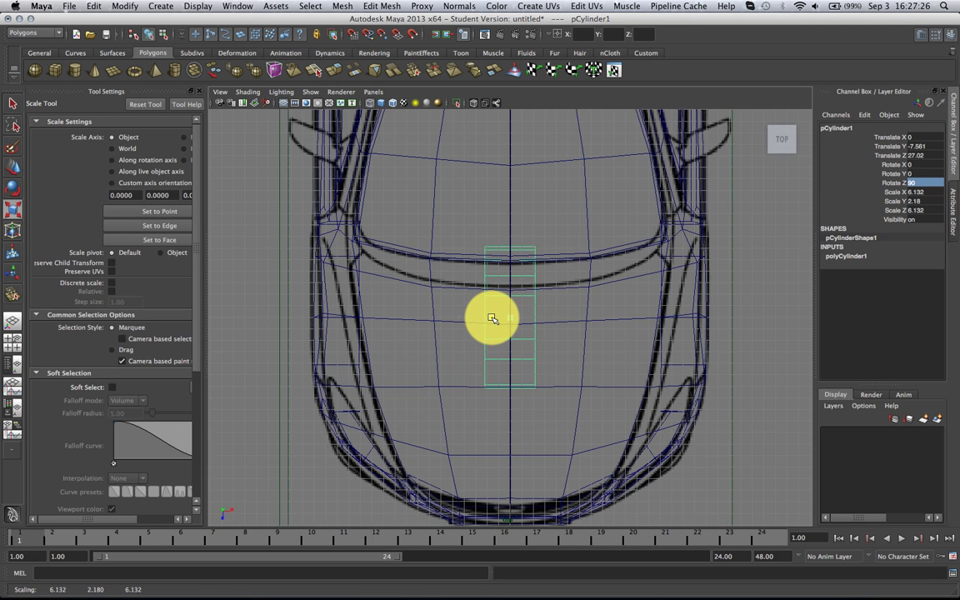
{"action": "key", "text": "w"}
{"action": "left_click_drag", "start_coordinate": [529, 317], "coordinate": [712, 301]}
Display the car body in smooth preview around the new front wheel in the perspective view.
{"action": "key", "text": "space"}
{"action": "left_click_drag", "start_coordinate": [591, 305], "coordinate": [549, 284], "text": "alt"}
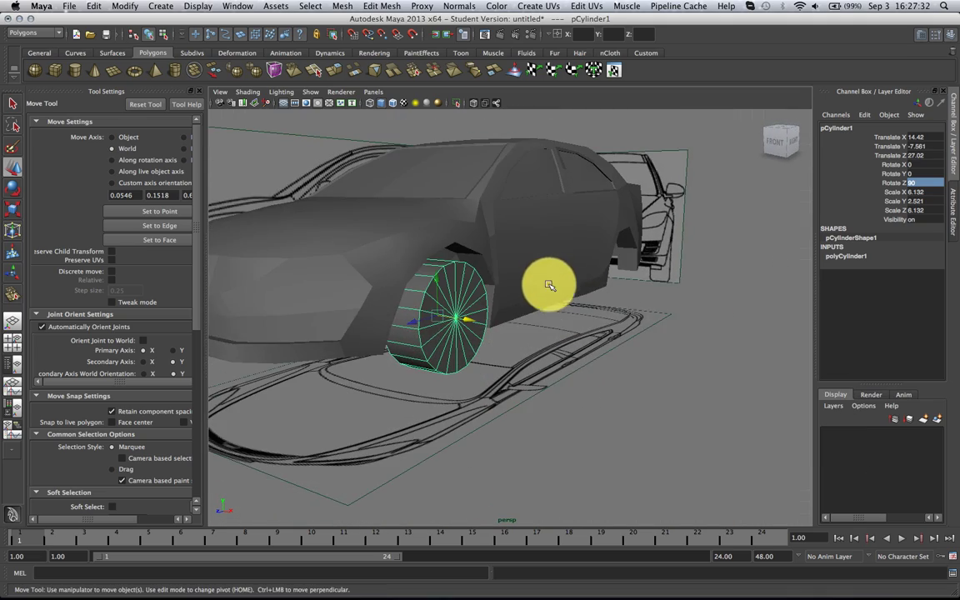
{"action": "mouse_move", "coordinate": [654, 362]}
{"action": "left_mouse_down", "text": "alt"}
{"action": "mouse_move", "coordinate": [622, 343]}
{"action": "mouse_move", "coordinate": [665, 355]}
{"action": "left_mouse_up", "text": "alt"}
{"action": "left_click", "coordinate": [670, 353]}
{"action": "scroll", "coordinate": [541, 324], "scroll_direction": "up", "scroll_amount": 3}
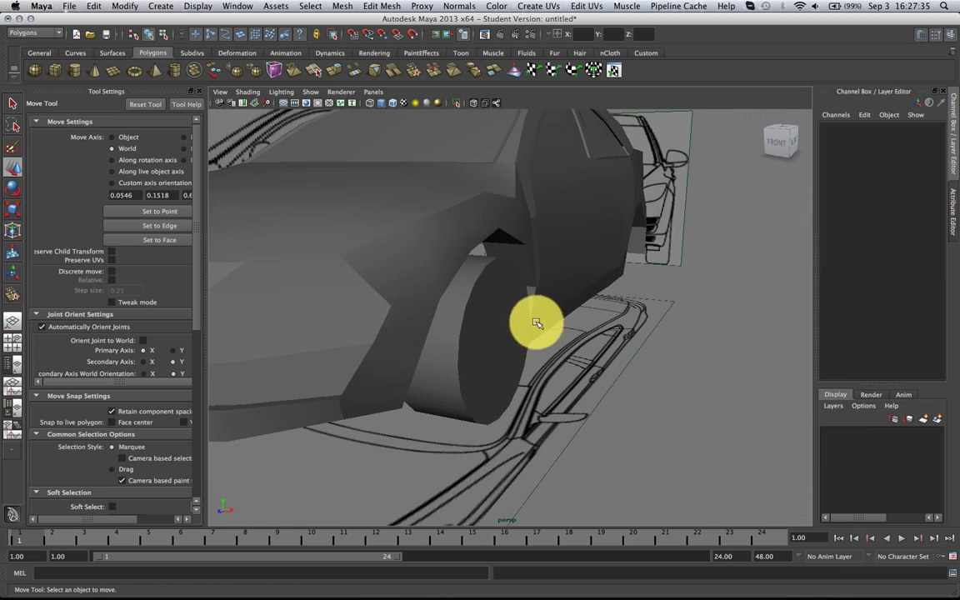
{"action": "left_click", "coordinate": [538, 252]}
{"action": "key", "text": "3"}
Enlarge the wheel cylinder uniformly to a radial scale of about 6.33 against the tyre in the side blueprint.
{"action": "left_click", "coordinate": [513, 314]}
{"action": "left_click_drag", "start_coordinate": [550, 287], "coordinate": [488, 275], "text": "alt"}
{"action": "key", "text": "space"}
{"action": "key", "text": "r"}
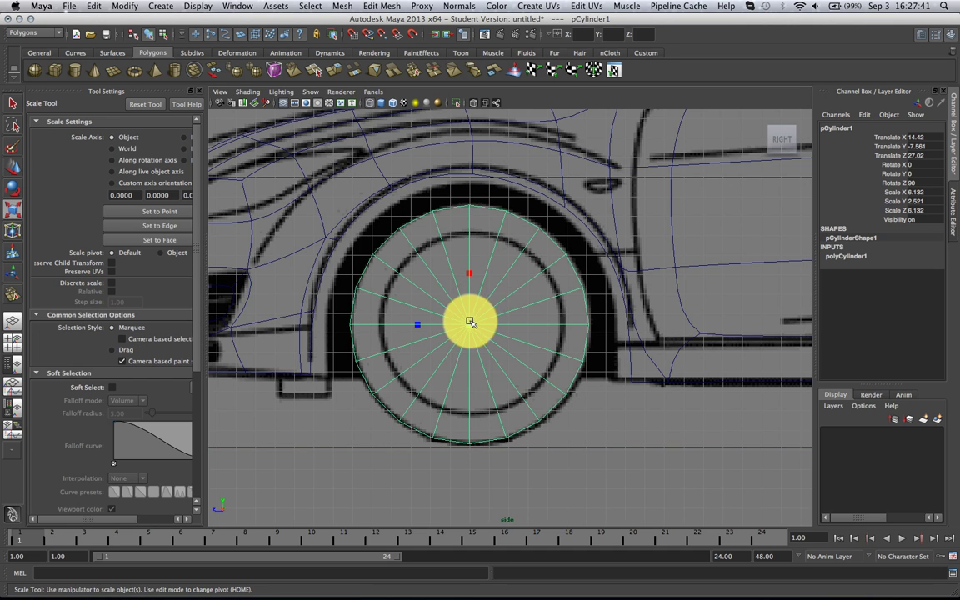
{"action": "left_click_drag", "start_coordinate": [472, 324], "coordinate": [480, 324]}
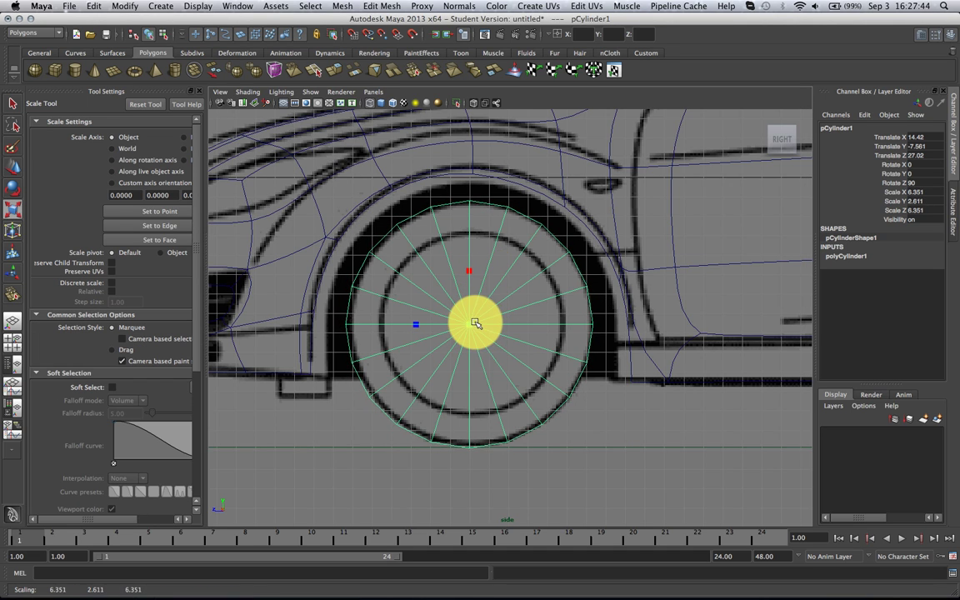
{"action": "key", "text": "space"}
{"action": "left_click_drag", "start_coordinate": [480, 309], "coordinate": [483, 301]}
Chamfer the centre vertex of the wheel cylinder's outer cap into a small hub face.
{"action": "key", "text": "5"}
{"action": "left_click_drag", "start_coordinate": [444, 273], "coordinate": [456, 265], "text": "alt"}
{"action": "middle_click_drag", "start_coordinate": [364, 244], "coordinate": [497, 282], "text": "alt"}
{"action": "scroll", "coordinate": [506, 260], "scroll_direction": "up", "scroll_amount": 4}
{"action": "scroll", "coordinate": [509, 295], "scroll_direction": "up", "scroll_amount": 5}
{"action": "scroll", "coordinate": [508, 295], "scroll_direction": "down", "scroll_amount": 5}
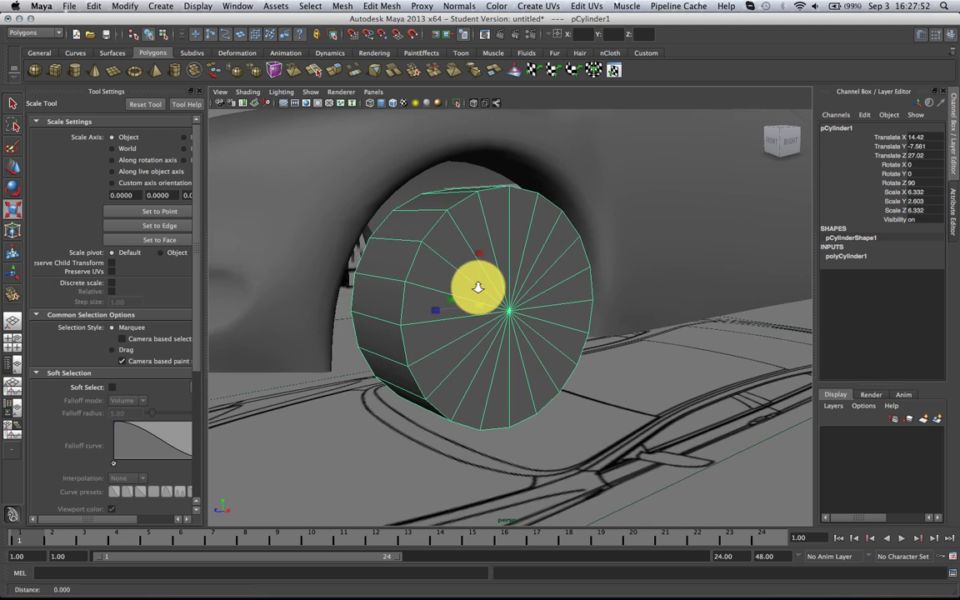
{"action": "right_click_drag", "start_coordinate": [478, 287], "coordinate": [505, 286], "text": "alt"}
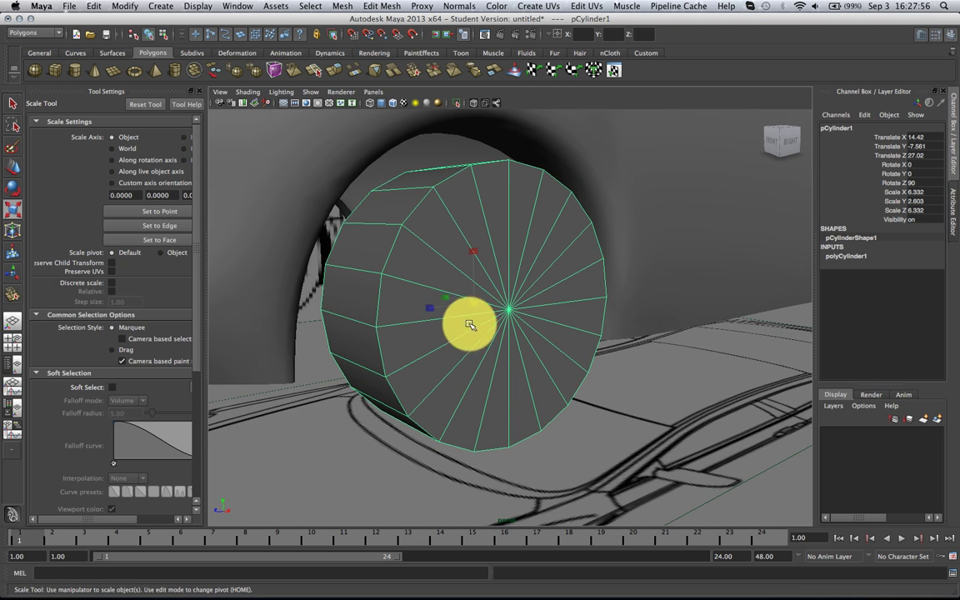
{"action": "right_click_drag", "start_coordinate": [523, 312], "coordinate": [511, 313]}
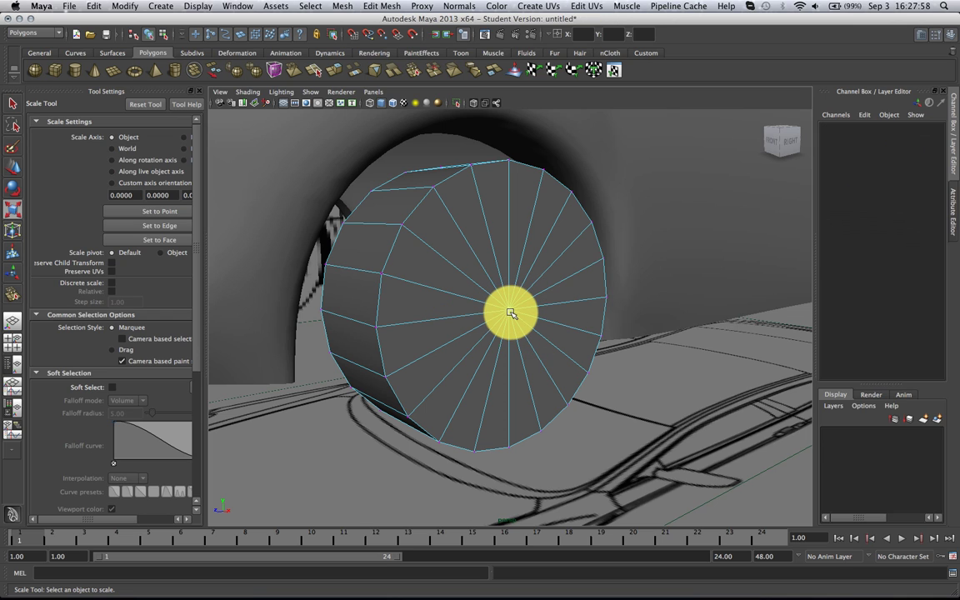
{"action": "left_click", "coordinate": [510, 312]}
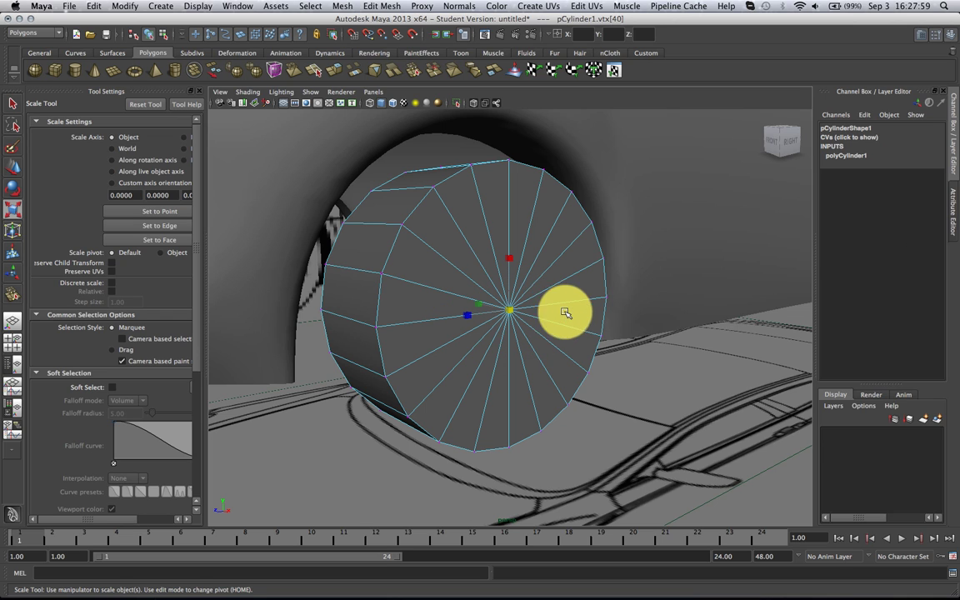
{"action": "left_click", "coordinate": [375, 72]}
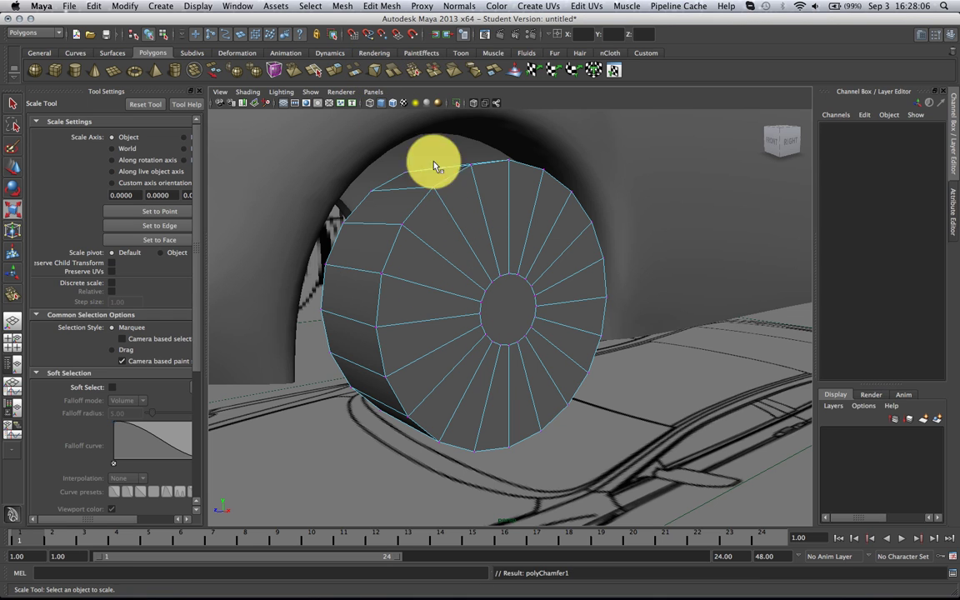
Insert two concentric edge loops on the wheel's outer cap, one near the tyre edge and one midway to the hub.
{"action": "left_click", "coordinate": [381, 7]}
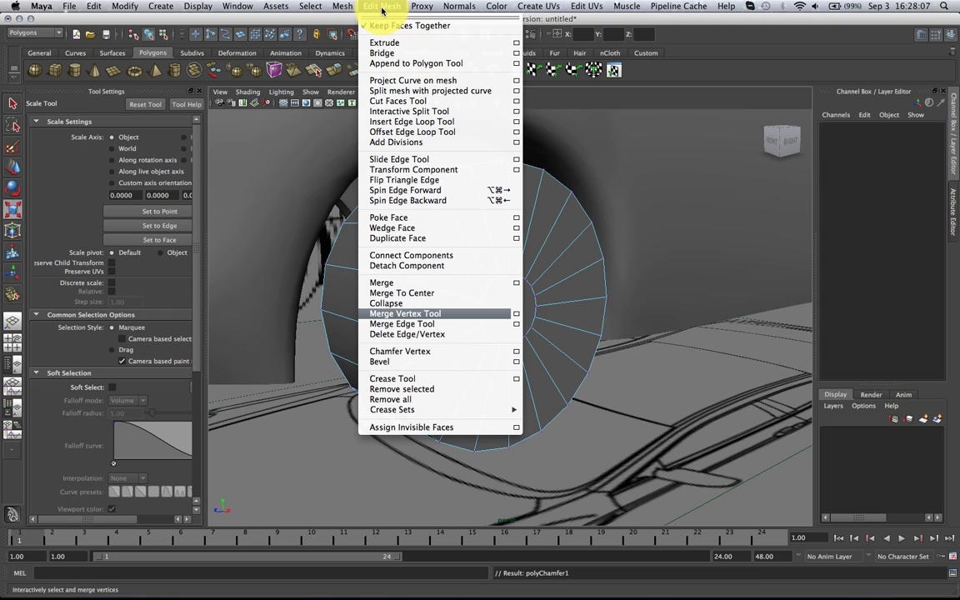
{"action": "left_click", "coordinate": [433, 122]}
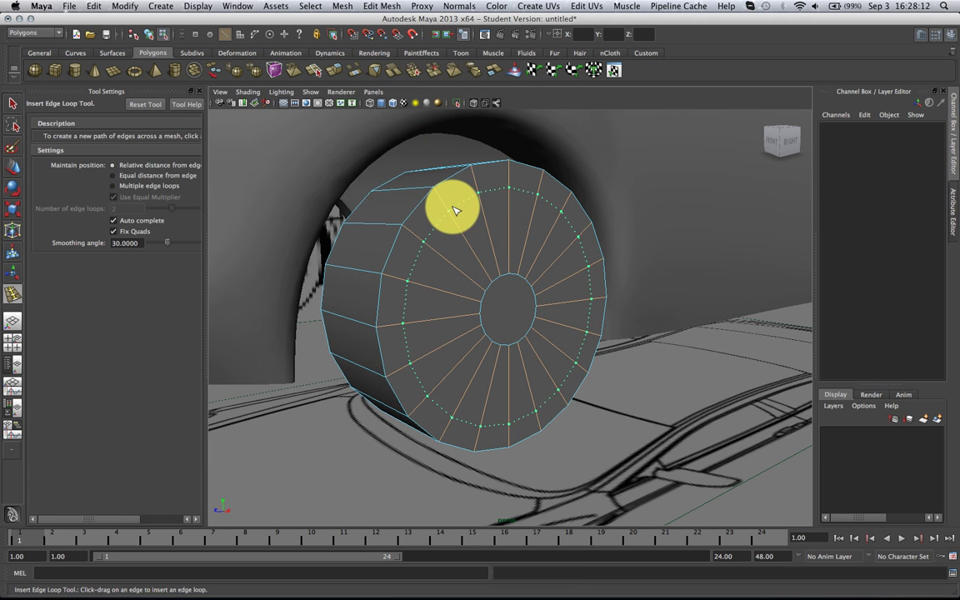
{"action": "left_click_drag", "start_coordinate": [455, 211], "coordinate": [472, 231]}
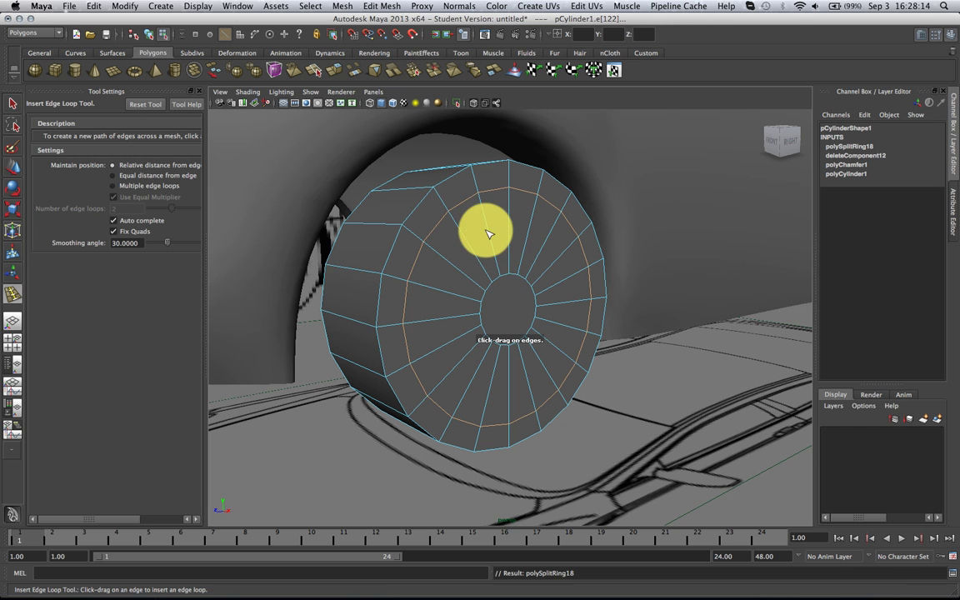
Push the inner edge loop of the outer cap inward to about X 15.96 and the hub face to about X 15.81.
{"action": "key", "text": "w"}
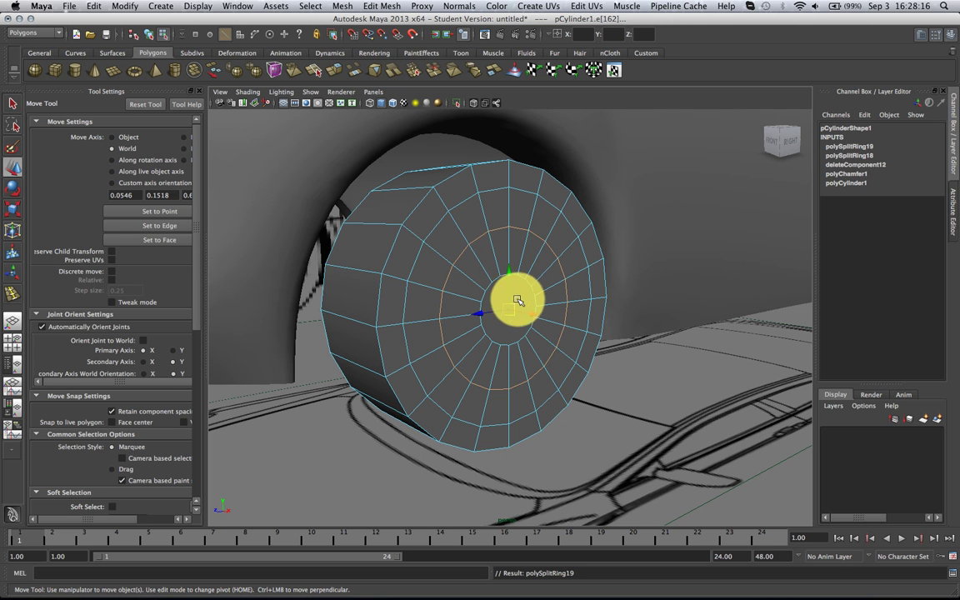
{"action": "left_click_drag", "start_coordinate": [512, 306], "coordinate": [577, 285], "text": "alt"}
{"action": "left_click_drag", "start_coordinate": [546, 319], "coordinate": [544, 319]}
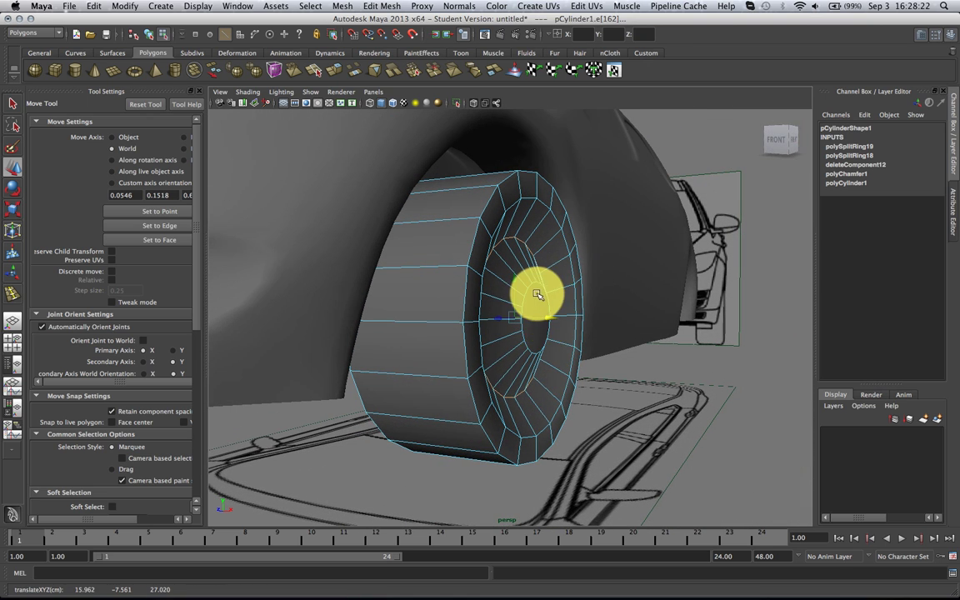
{"action": "right_click_drag", "start_coordinate": [538, 296], "coordinate": [492, 283]}
{"action": "key", "text": "q"}
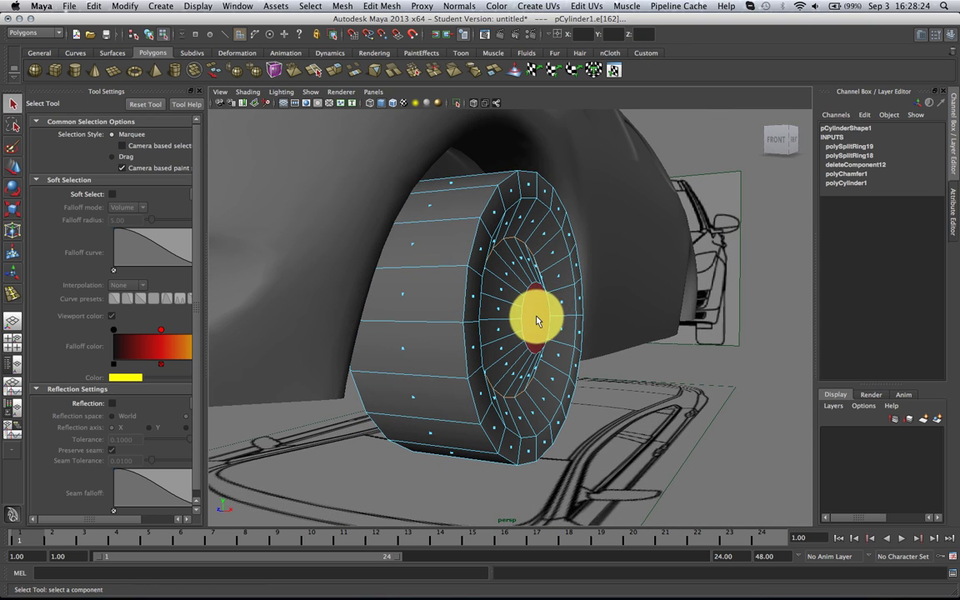
{"action": "key", "text": "w"}
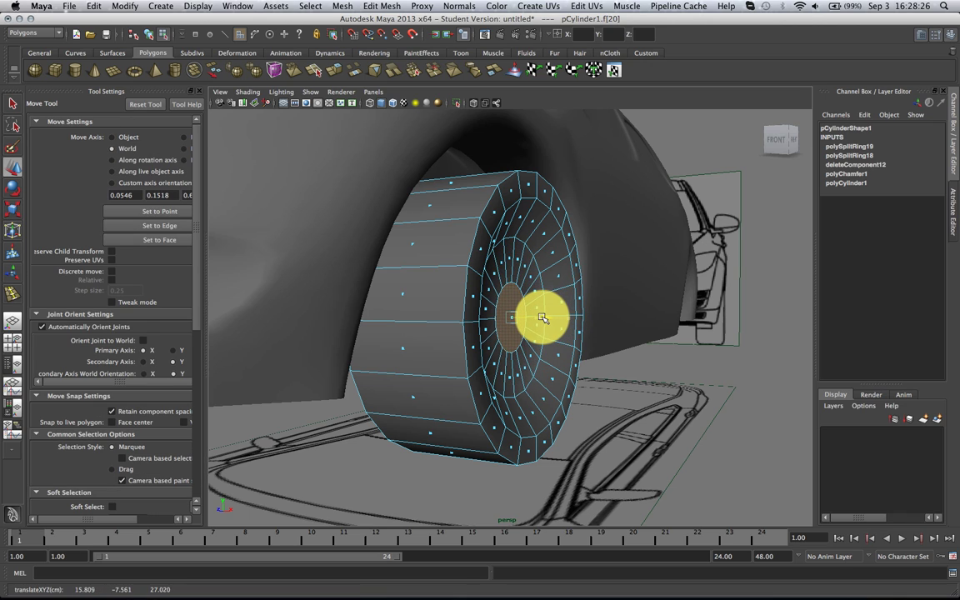
Convert the centre vertex of the wheel's inner cap to its surrounding faces and delete them.
{"action": "left_click_drag", "start_coordinate": [544, 317], "coordinate": [583, 293], "text": "alt"}
{"action": "right_click_drag", "start_coordinate": [488, 283], "coordinate": [470, 289]}
{"action": "left_click", "coordinate": [456, 340]}
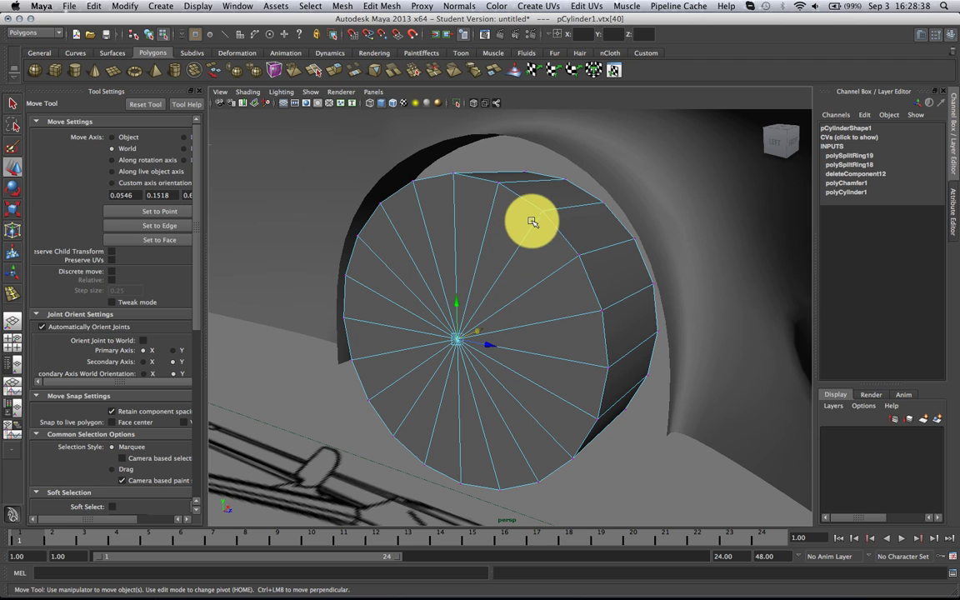
{"action": "right_click", "coordinate": [456, 342], "text": "shift"}
{"action": "right_click", "coordinate": [458, 371], "text": "shift"}
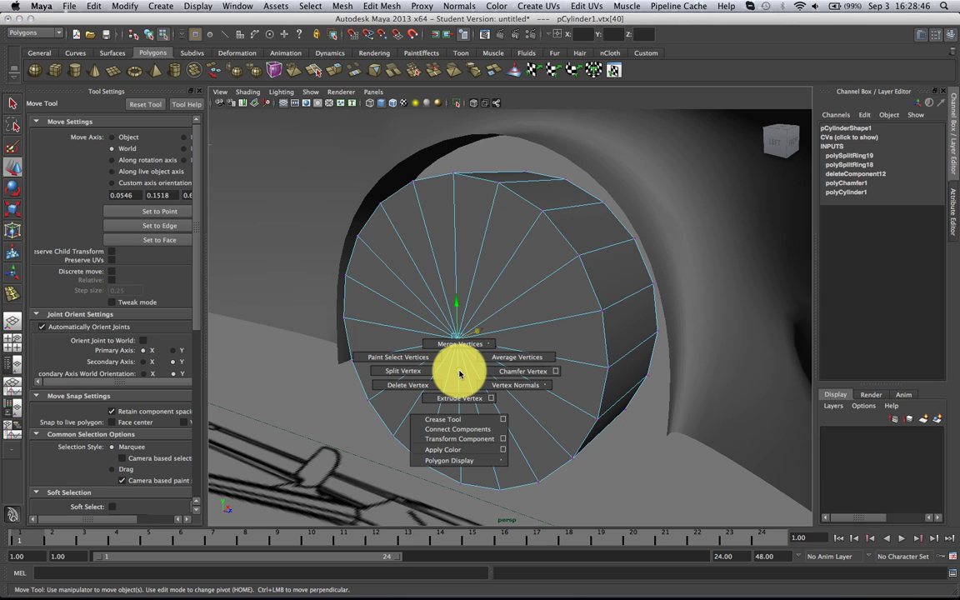
{"action": "right_click", "coordinate": [459, 372], "text": "ctrl"}
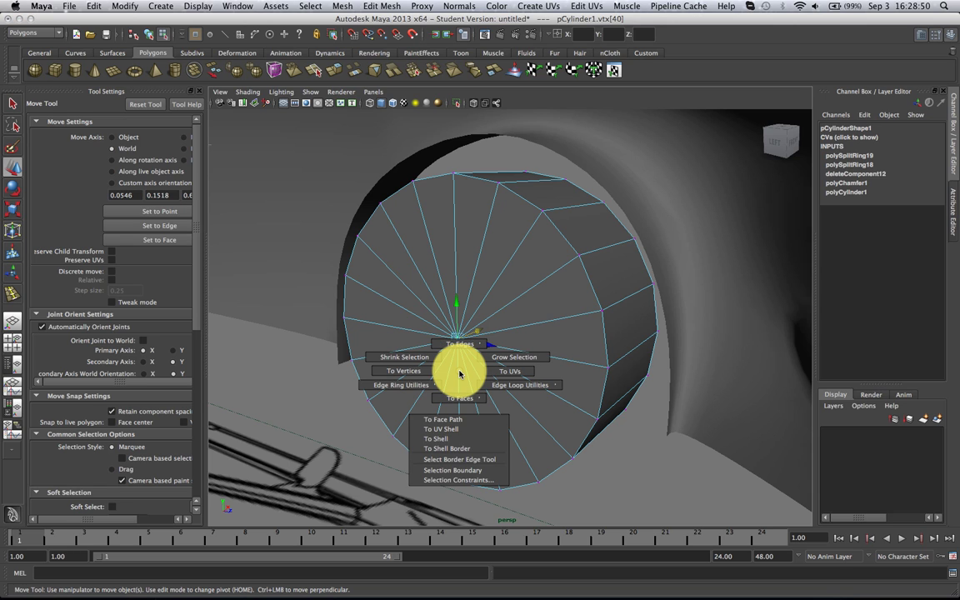
{"action": "right_click_drag", "start_coordinate": [459, 372], "coordinate": [458, 405], "text": "ctrl"}
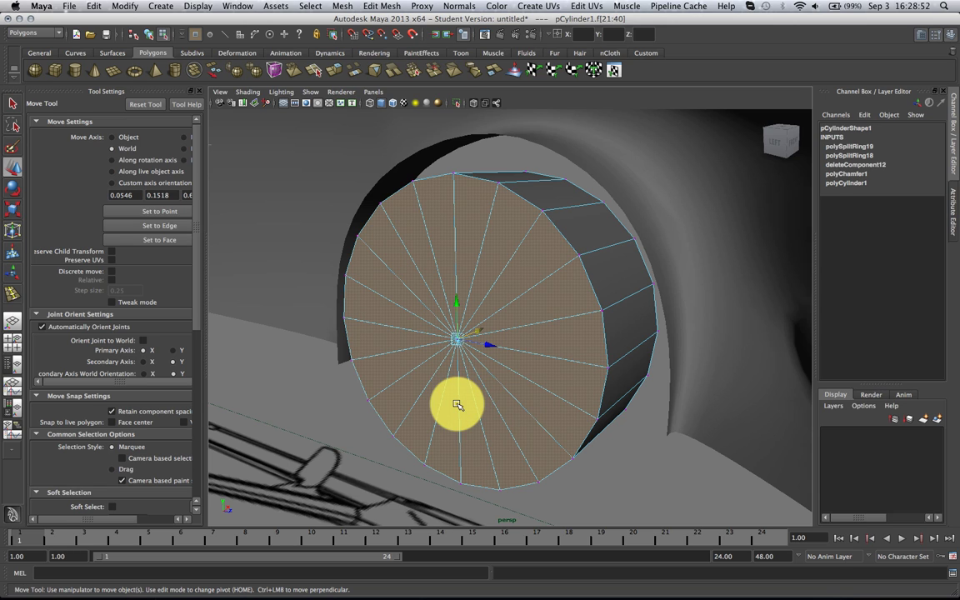
{"action": "left_click", "coordinate": [500, 386]}
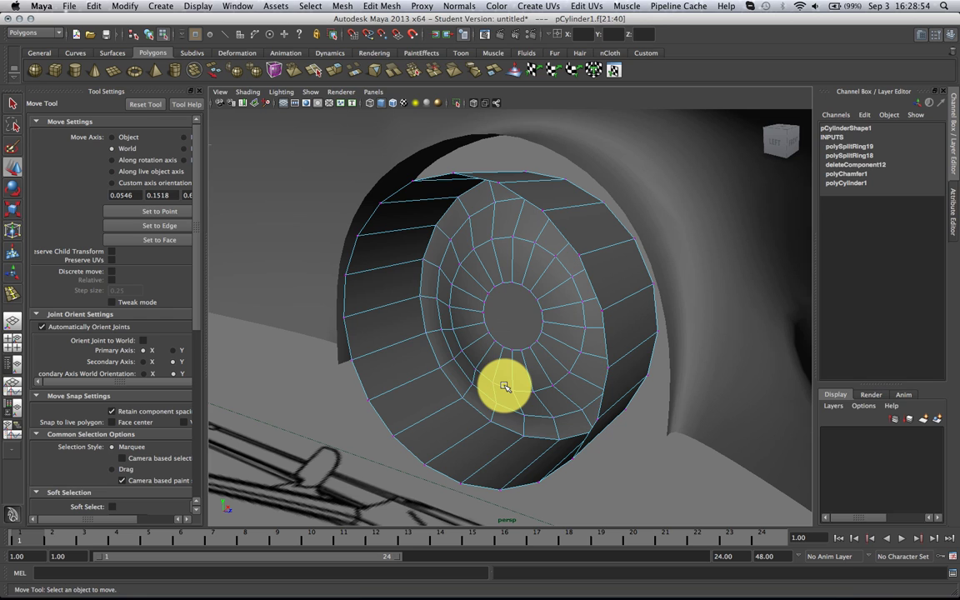
Insert supporting edge loops just inside the rim lip and close to the tyre's outer edge, checking them in smooth preview.
{"action": "left_click_drag", "start_coordinate": [493, 386], "coordinate": [439, 321], "text": "alt"}
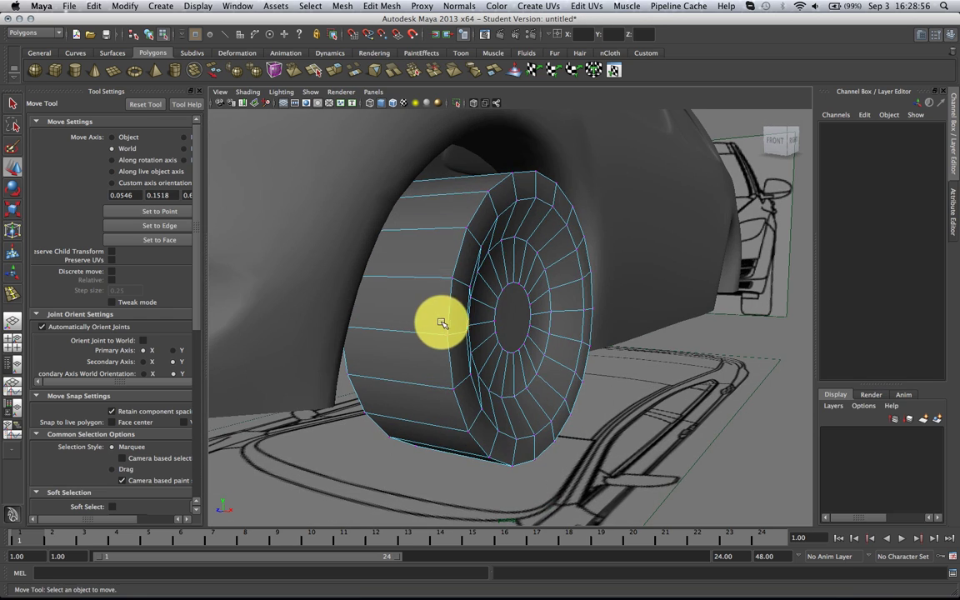
{"action": "key", "text": "3"}
{"action": "mouse_move", "coordinate": [492, 296]}
{"action": "left_mouse_down", "text": "alt"}
{"action": "mouse_move", "coordinate": [492, 285]}
{"action": "mouse_move", "coordinate": [481, 298]}
{"action": "left_mouse_up", "text": "alt"}
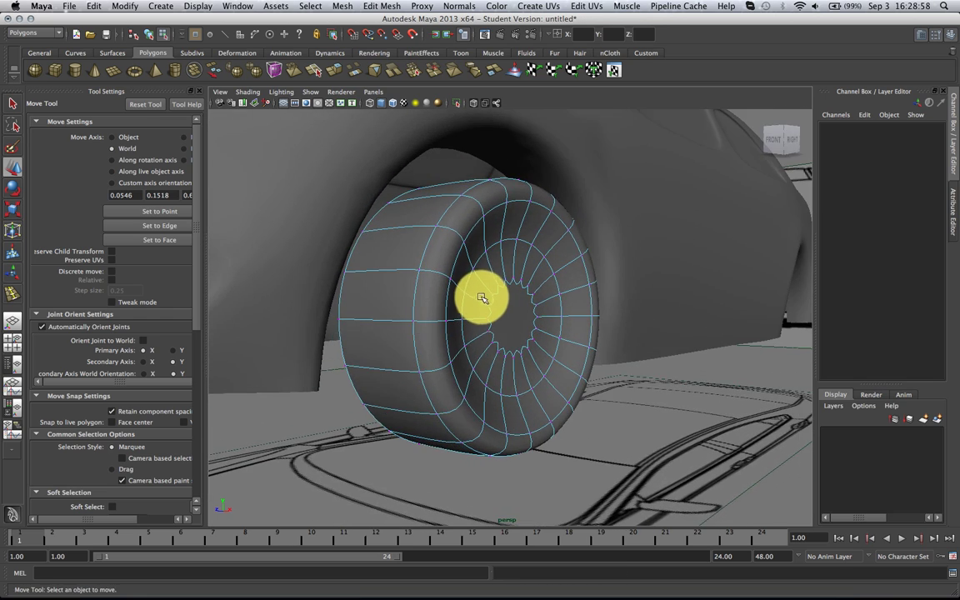
{"action": "scroll", "coordinate": [485, 298], "scroll_direction": "up", "scroll_amount": 2}
{"action": "left_click", "coordinate": [389, 6]}
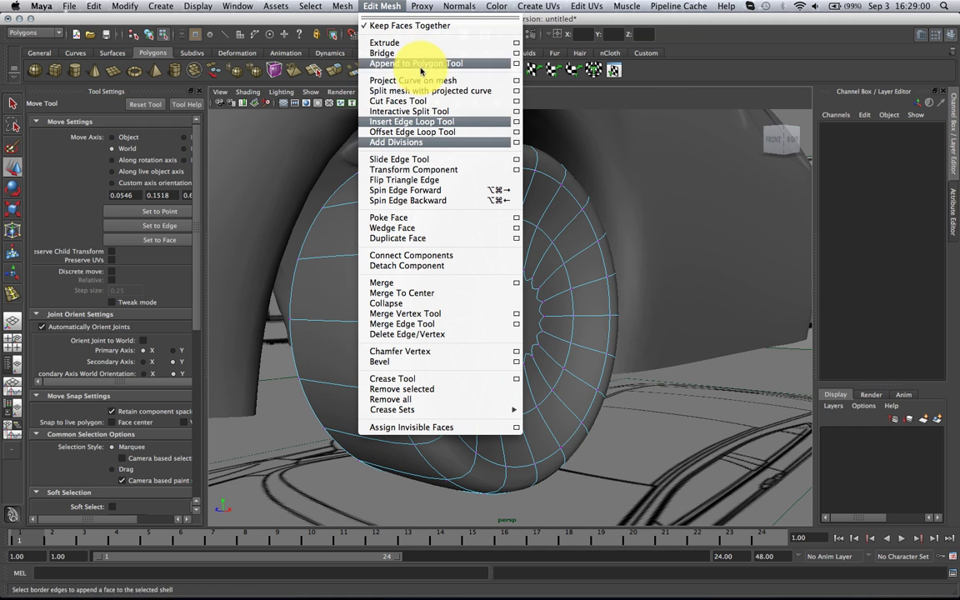
{"action": "left_click", "coordinate": [421, 123]}
{"action": "key", "text": "1"}
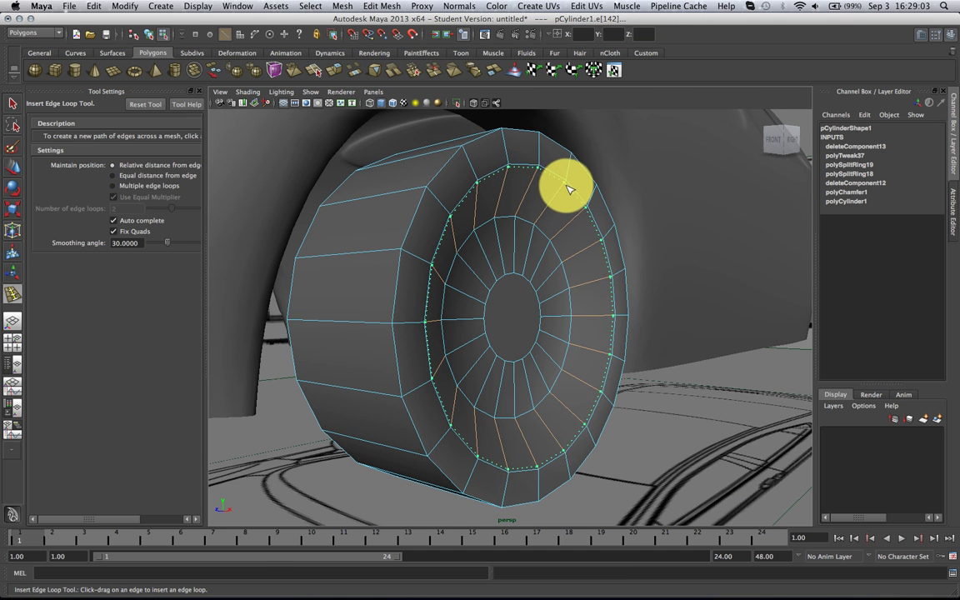
{"action": "key", "text": "3"}
{"action": "left_click_drag", "start_coordinate": [568, 187], "coordinate": [575, 208]}
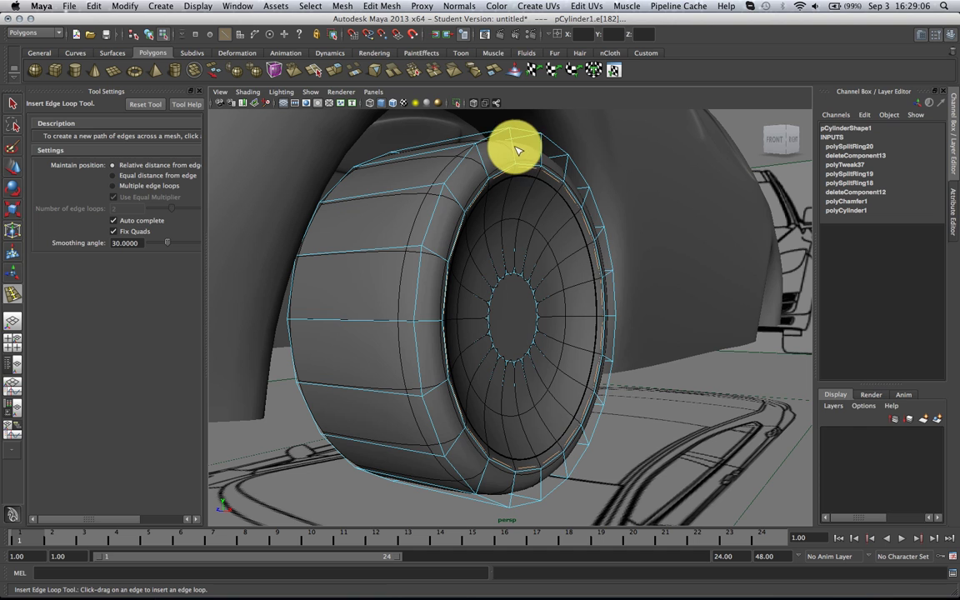
{"action": "left_click_drag", "start_coordinate": [512, 137], "coordinate": [514, 137]}
Insert an edge loop just outside the middle ring of the wheel recess and view the smoothed wheel on the car in object mode.
{"action": "left_click_drag", "start_coordinate": [561, 176], "coordinate": [568, 176], "text": "alt"}
{"action": "key", "text": "1"}
{"action": "right_click", "coordinate": [548, 218]}
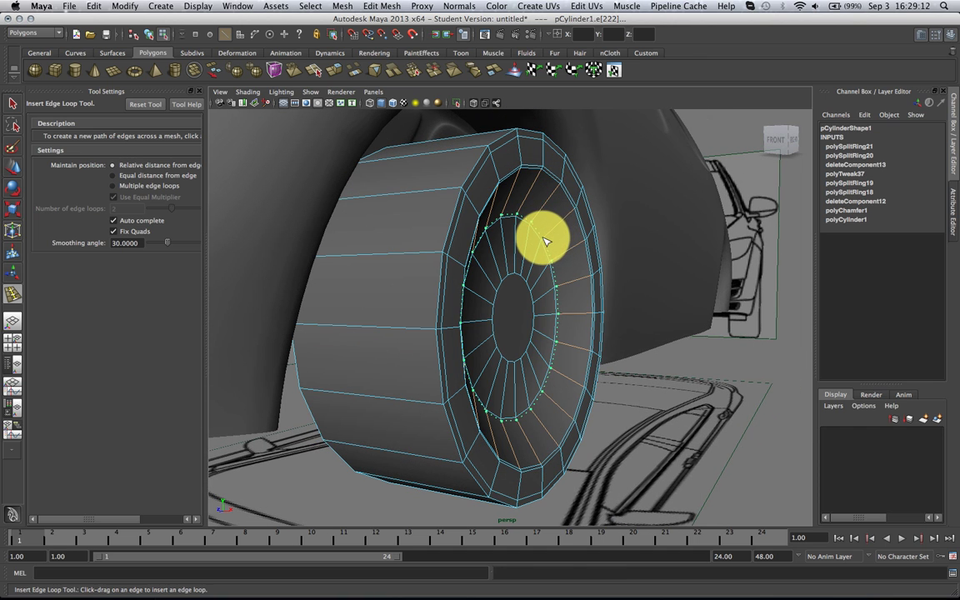
{"action": "key", "text": "q"}
{"action": "key", "text": "F8"}
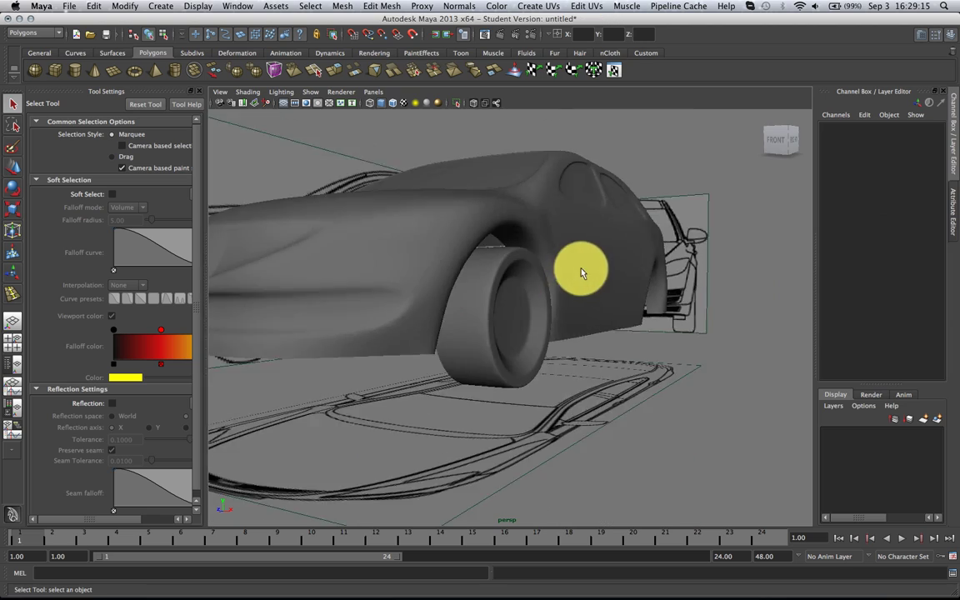
{"action": "left_click_drag", "start_coordinate": [580, 274], "coordinate": [614, 246], "text": "alt"}
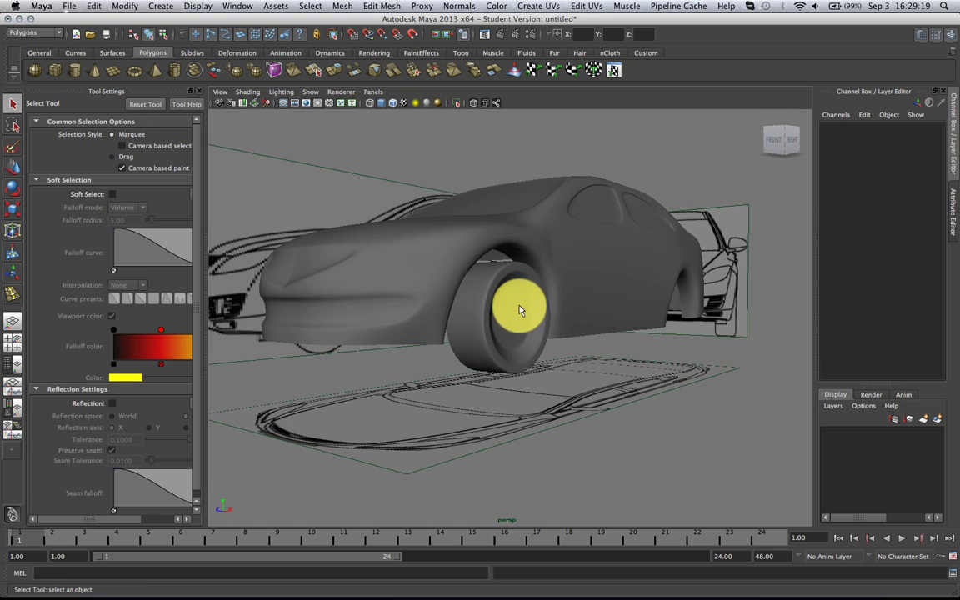
Narrow the front wheel by moving its inner-side vertices outward to about X 12.64, matching the tyre in the front blueprint.
{"action": "left_click", "coordinate": [514, 300]}
{"action": "key", "text": "w"}
{"action": "left_click_drag", "start_coordinate": [567, 289], "coordinate": [545, 326], "text": "alt"}
{"action": "key", "text": "space"}
{"action": "scroll", "coordinate": [544, 326], "scroll_direction": "down", "scroll_amount": 4}
{"action": "middle_click_drag", "start_coordinate": [544, 326], "coordinate": [563, 282], "text": "alt"}
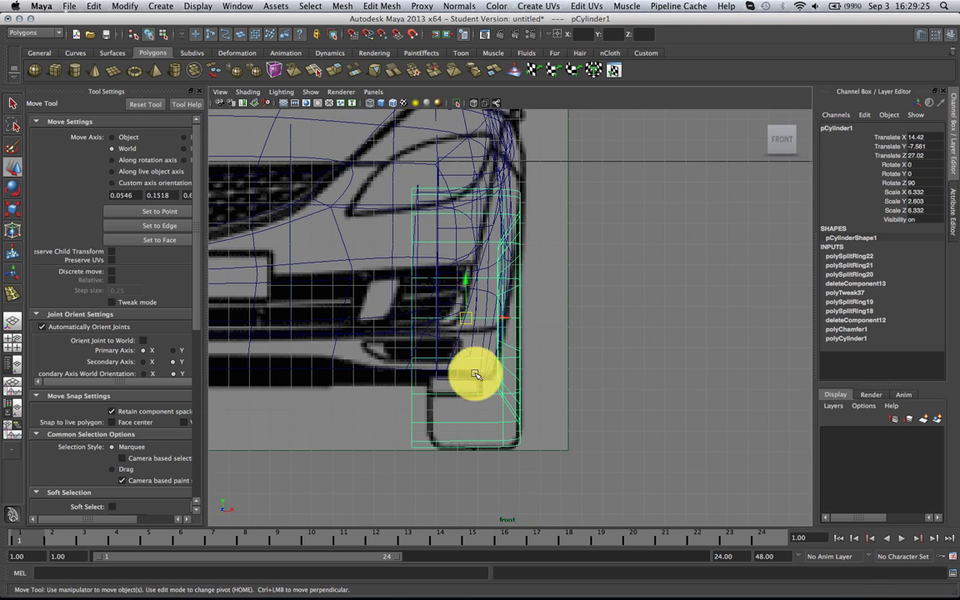
{"action": "right_click_drag", "start_coordinate": [433, 421], "coordinate": [386, 387]}
{"action": "left_click_drag", "start_coordinate": [369, 177], "coordinate": [443, 486]}
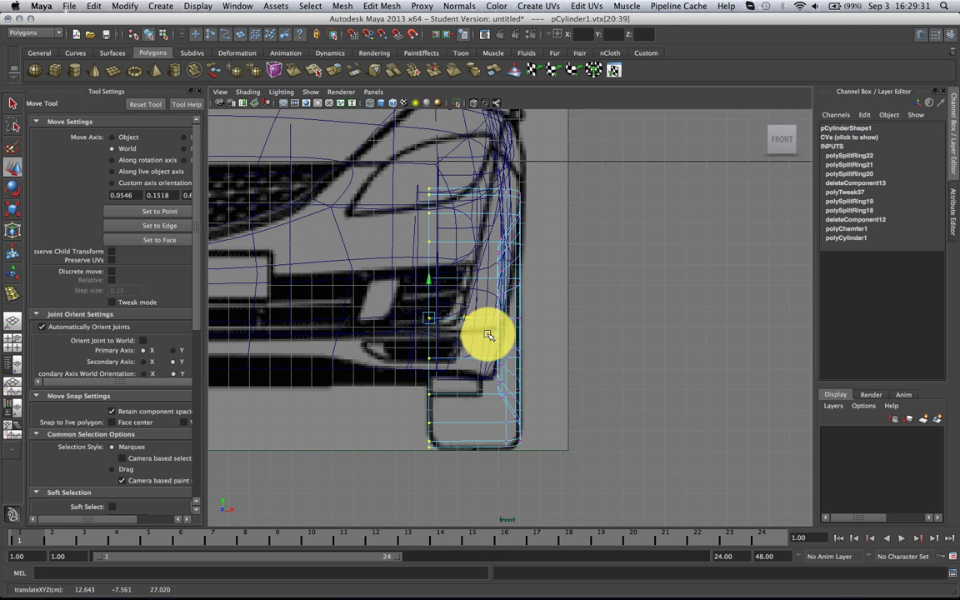
{"action": "key", "text": "space"}
{"action": "left_click_drag", "start_coordinate": [488, 334], "coordinate": [489, 311]}
{"action": "mouse_move", "coordinate": [499, 315]}
{"action": "left_mouse_down", "text": "alt"}
{"action": "mouse_move", "coordinate": [538, 333]}
{"action": "mouse_move", "coordinate": [511, 314]}
{"action": "left_mouse_up", "text": "alt"}
{"action": "right_click_drag", "start_coordinate": [510, 310], "coordinate": [532, 300]}
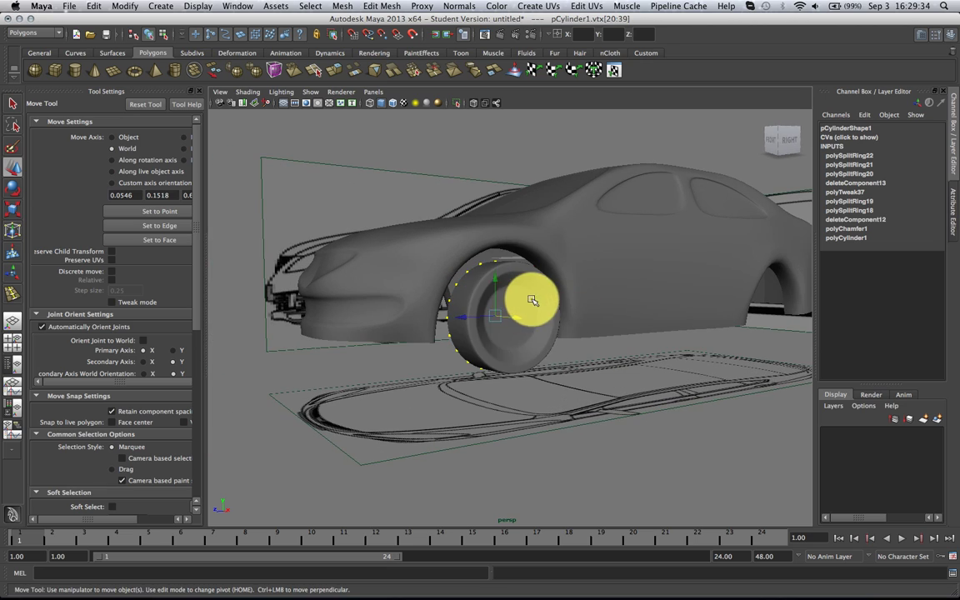
Select the whole front wheel in object mode and show it in wireframe in the top view.
{"action": "left_click_drag", "start_coordinate": [532, 300], "coordinate": [525, 325], "text": "alt"}
{"action": "left_click", "coordinate": [513, 317]}
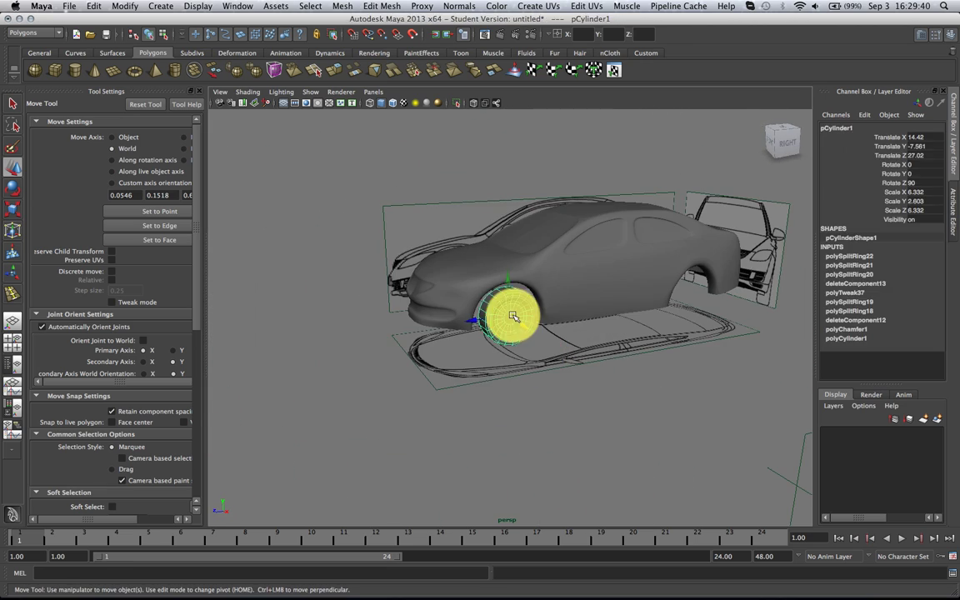
{"action": "key", "text": "f"}
{"action": "key", "text": "a"}
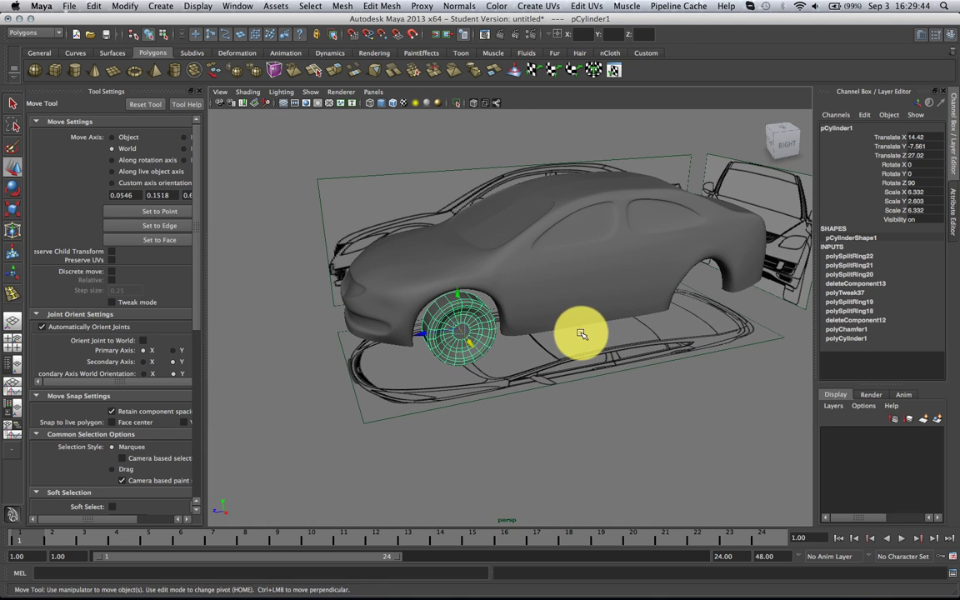
{"action": "key", "text": "space"}
{"action": "left_click_drag", "start_coordinate": [581, 334], "coordinate": [536, 333]}
{"action": "scroll", "coordinate": [591, 335], "scroll_direction": "down", "scroll_amount": 7}
{"action": "key", "text": "4"}
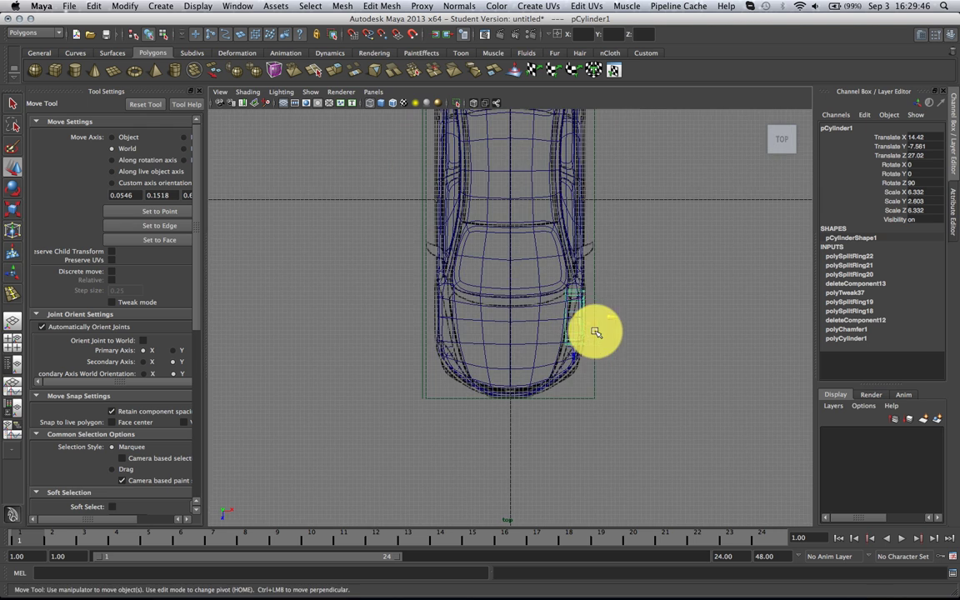
{"action": "scroll", "coordinate": [584, 309], "scroll_direction": "up", "scroll_amount": 5}
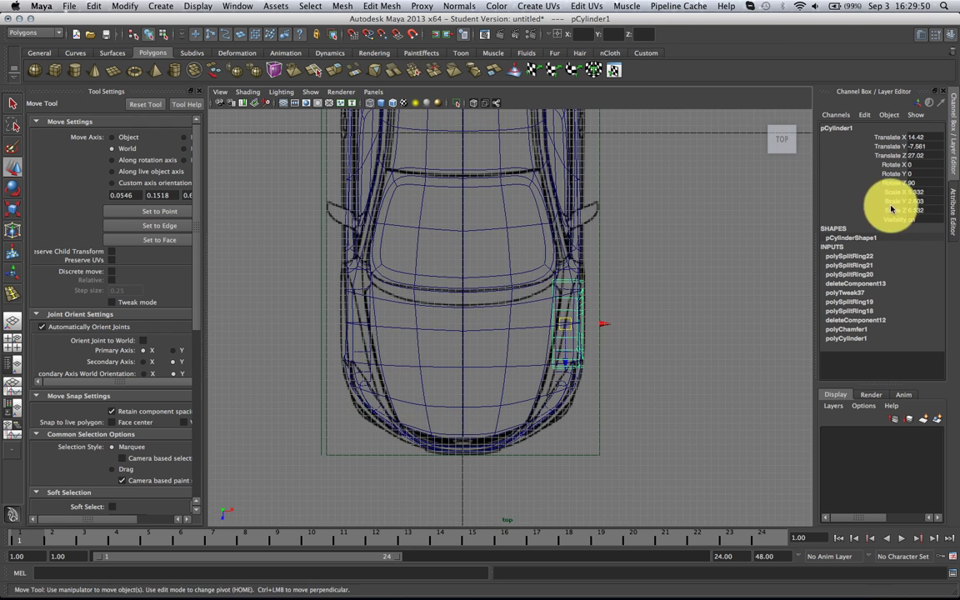
{"action": "key", "text": "e"}
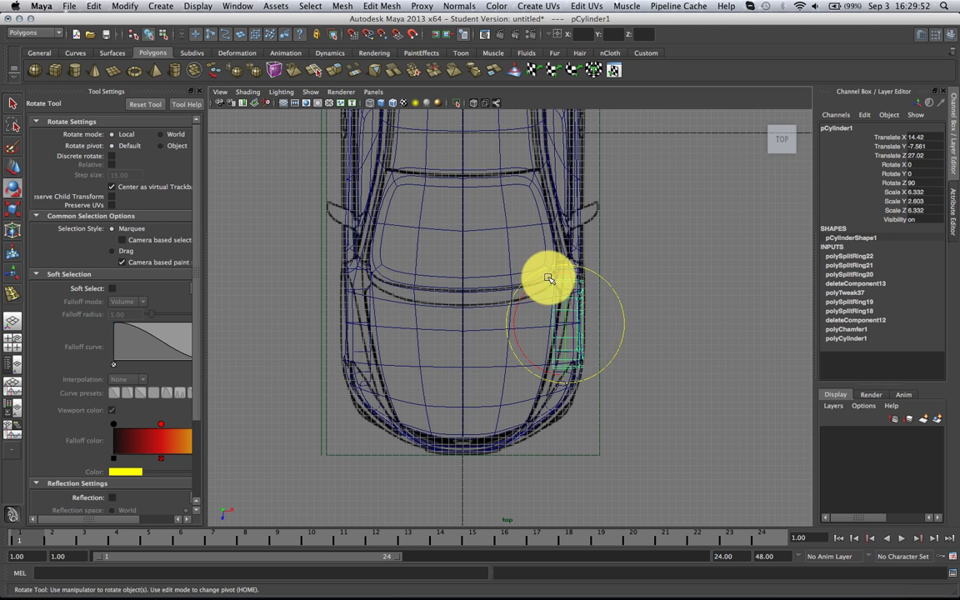
{"action": "left_click_drag", "start_coordinate": [547, 278], "coordinate": [728, 301]}
{"action": "left_click", "coordinate": [931, 163]}
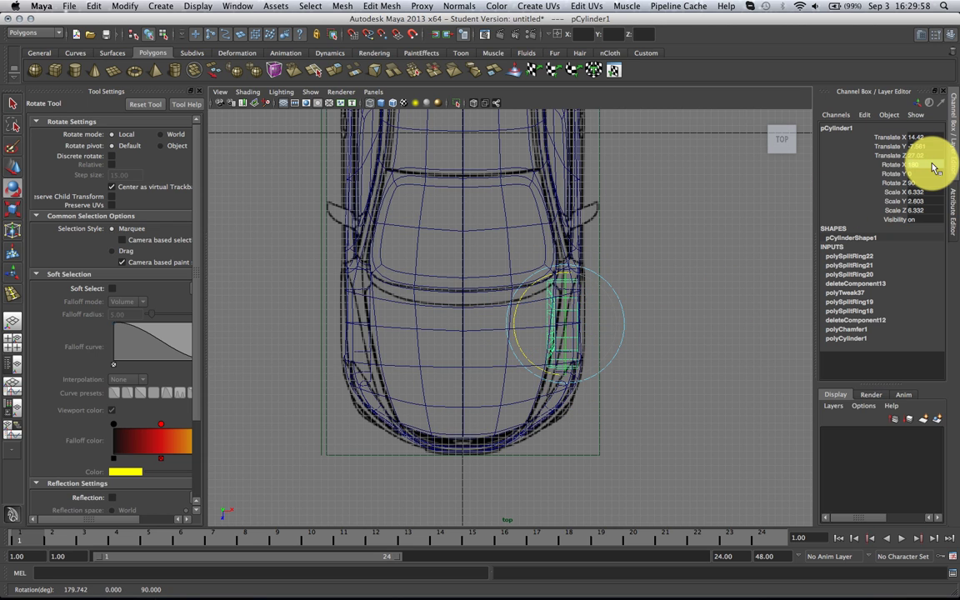
{"action": "key", "text": "Return"}
{"action": "middle_click_drag", "start_coordinate": [552, 250], "coordinate": [602, 247], "text": "alt"}
{"action": "key", "text": "w"}
{"action": "left_click_drag", "start_coordinate": [659, 322], "coordinate": [451, 323]}
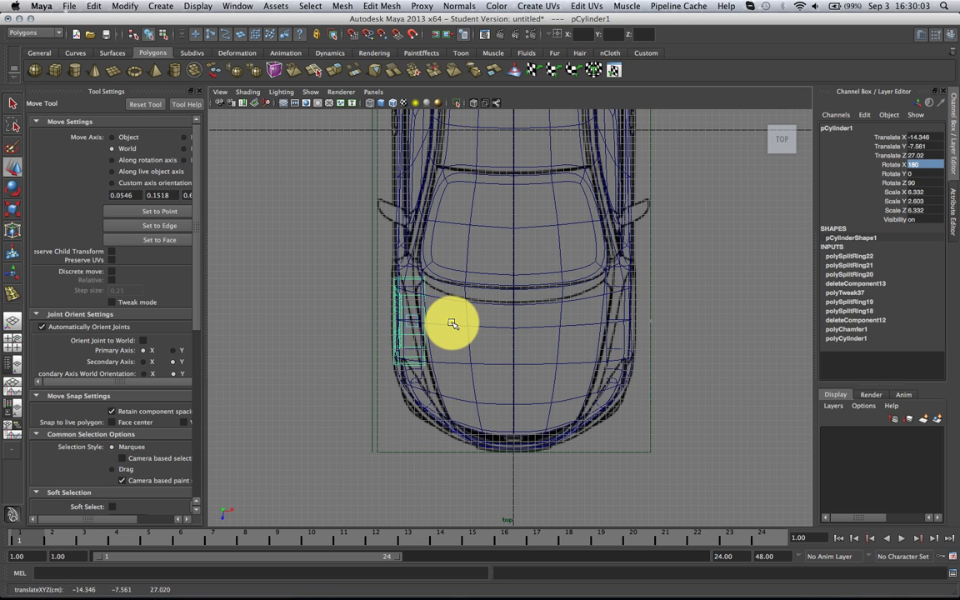
{"action": "key", "text": "z"}
{"action": "key", "text": "z"}
{"action": "key", "text": "z"}
{"action": "key", "text": "z"}
{"action": "key", "text": "shift+z"}
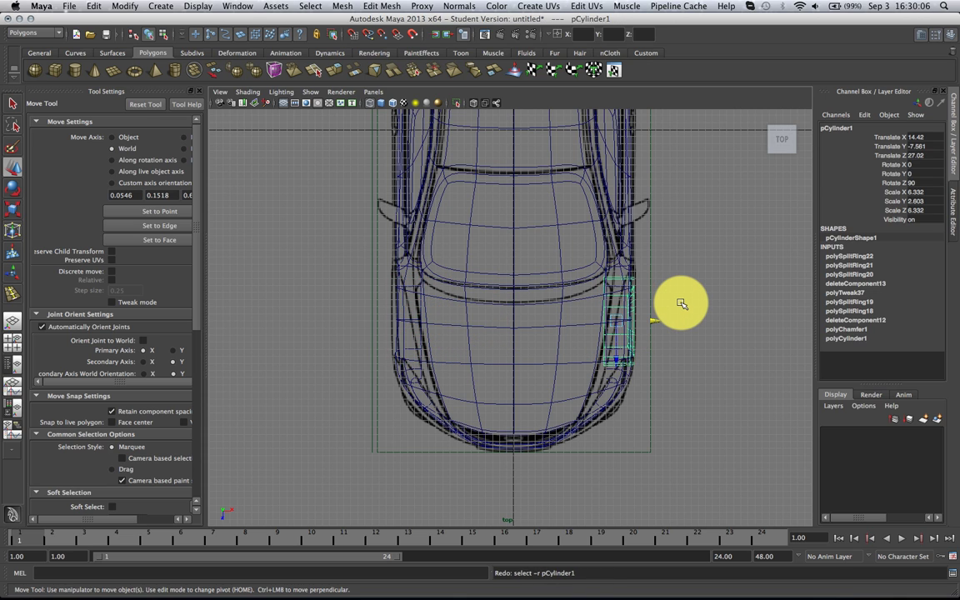
Duplicate the front wheel for the opposite side with Rotate X 180 and Translate X -14.42, and return to shaded perspective.
{"action": "key", "text": "ctrl+d"}
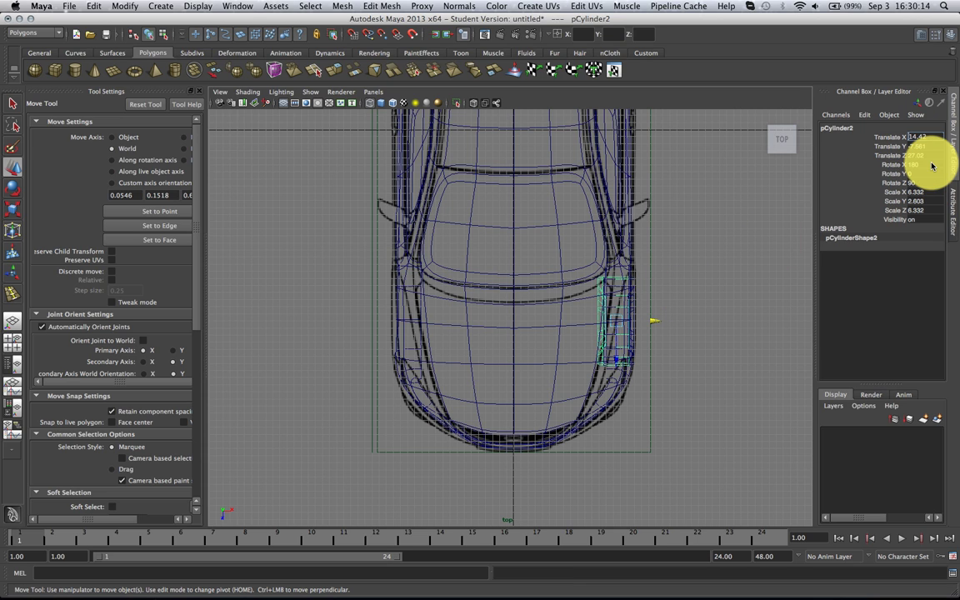
{"action": "key", "text": "space"}
{"action": "left_click_drag", "start_coordinate": [691, 278], "coordinate": [670, 271]}
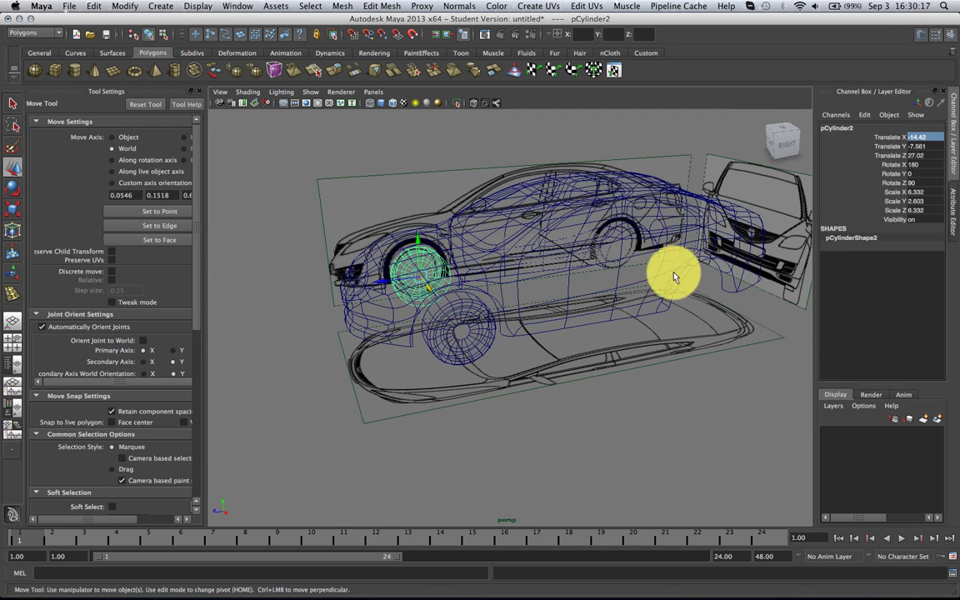
{"action": "key", "text": "5"}
Duplicate both front wheels and move the copies back into the rear wheel arches at about Z -25.15, checking them in perspective.
{"action": "left_click", "coordinate": [475, 338]}
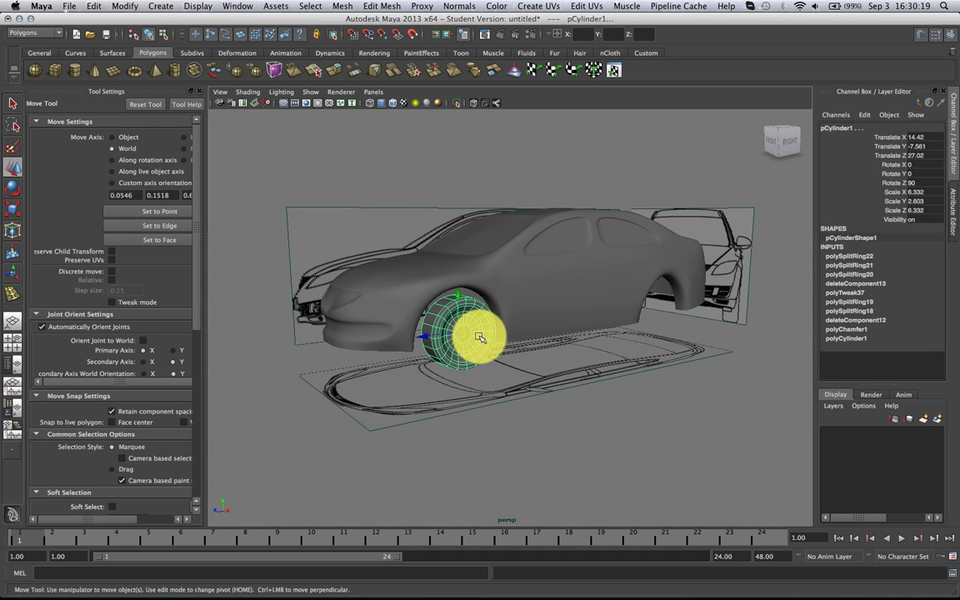
{"action": "left_click_drag", "start_coordinate": [480, 336], "coordinate": [581, 316], "text": "alt"}
{"action": "key", "text": "space"}
{"action": "scroll", "coordinate": [583, 317], "scroll_direction": "down", "scroll_amount": 5}
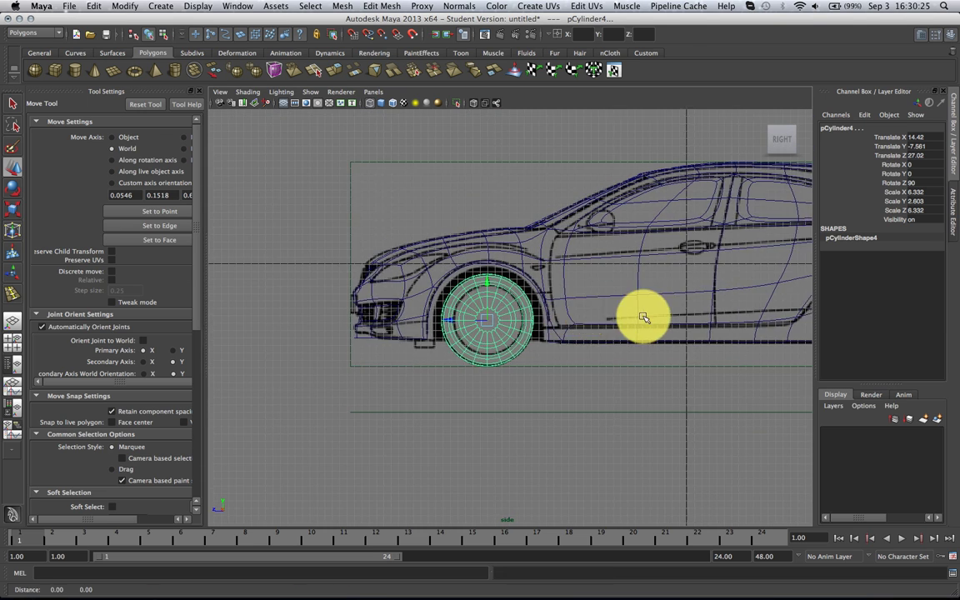
{"action": "middle_click_drag", "start_coordinate": [649, 319], "coordinate": [495, 322], "text": "alt"}
{"action": "left_click_drag", "start_coordinate": [239, 320], "coordinate": [625, 328]}
{"action": "key", "text": "space"}
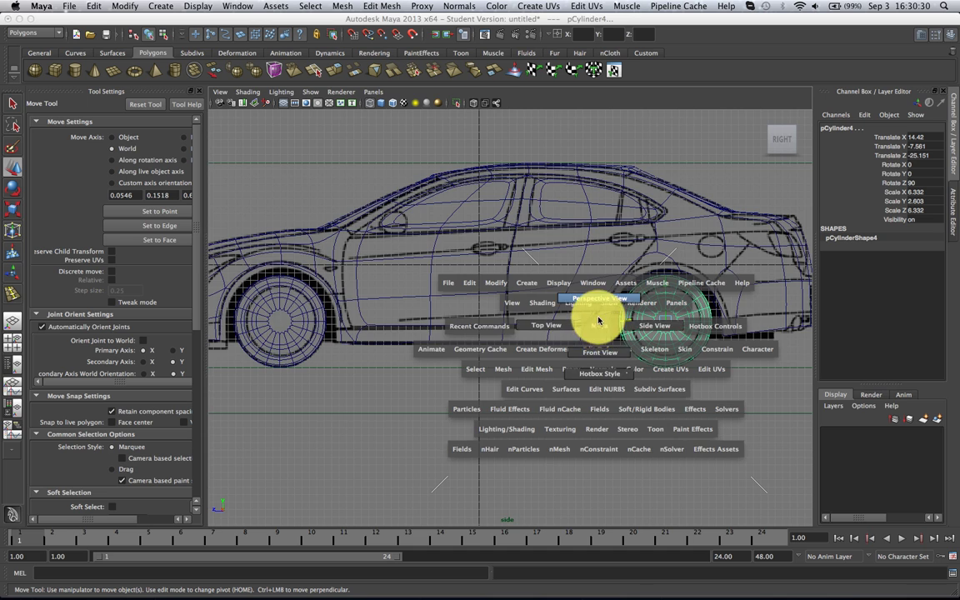
{"action": "left_click", "coordinate": [600, 321]}
{"action": "left_click", "coordinate": [617, 401]}
{"action": "left_click_drag", "start_coordinate": [618, 401], "coordinate": [500, 285], "text": "alt"}
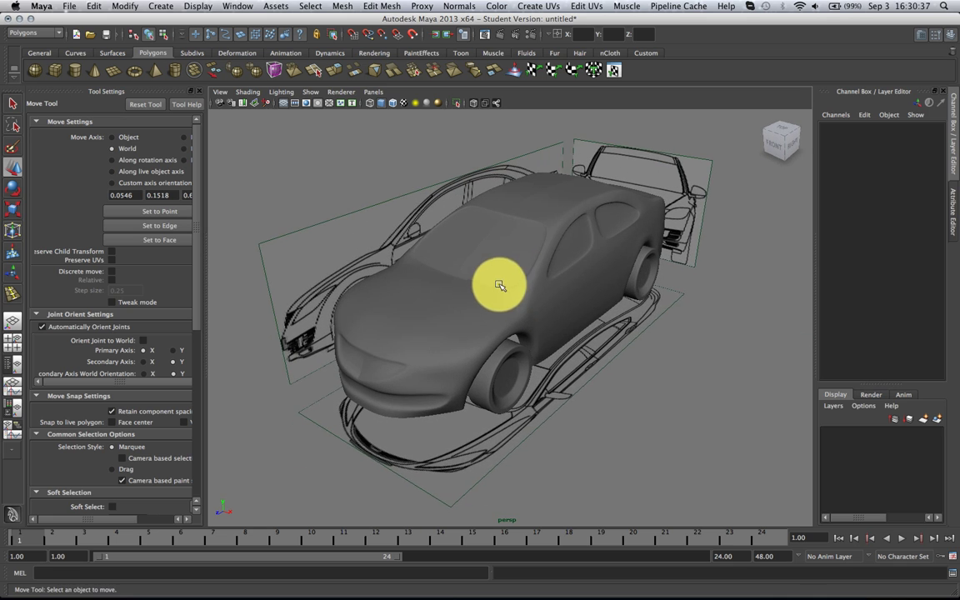
Select both halves of the car body and combine them into one mesh.
{"action": "scroll", "coordinate": [514, 281], "scroll_direction": "up", "scroll_amount": 3}
{"action": "left_click", "coordinate": [535, 288]}
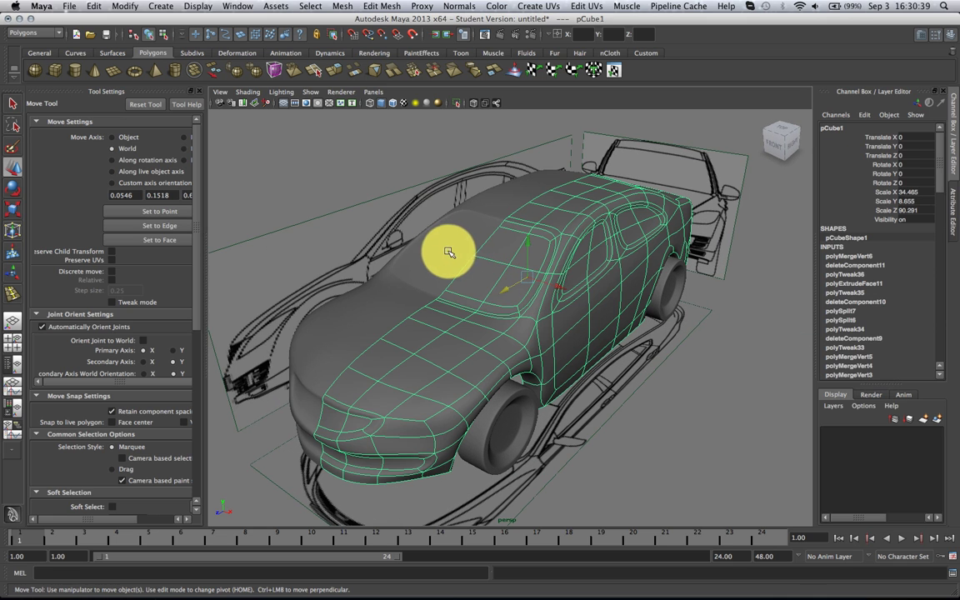
{"action": "left_click", "coordinate": [458, 252]}
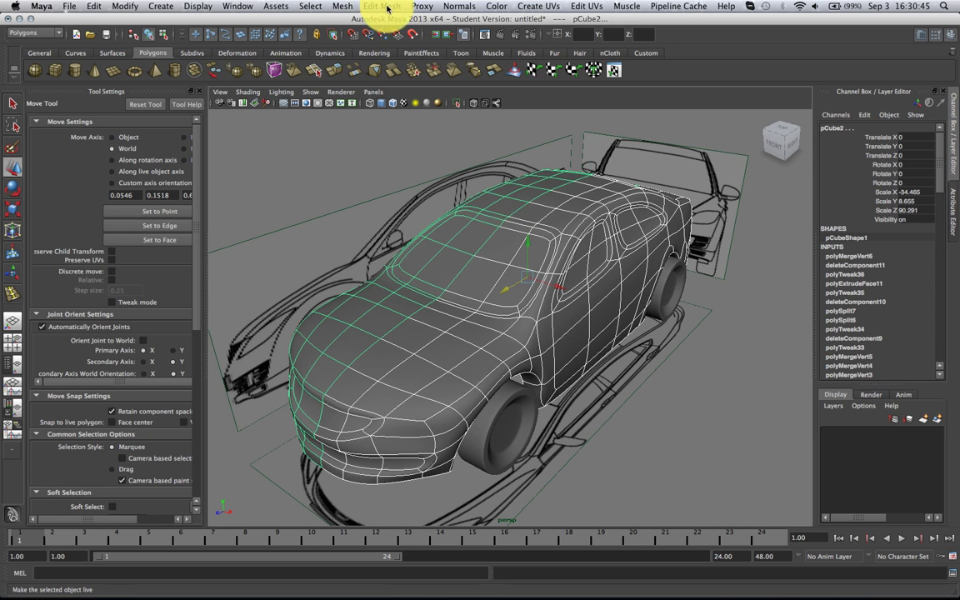
{"action": "left_click", "coordinate": [343, 7]}
{"action": "left_click", "coordinate": [347, 25]}
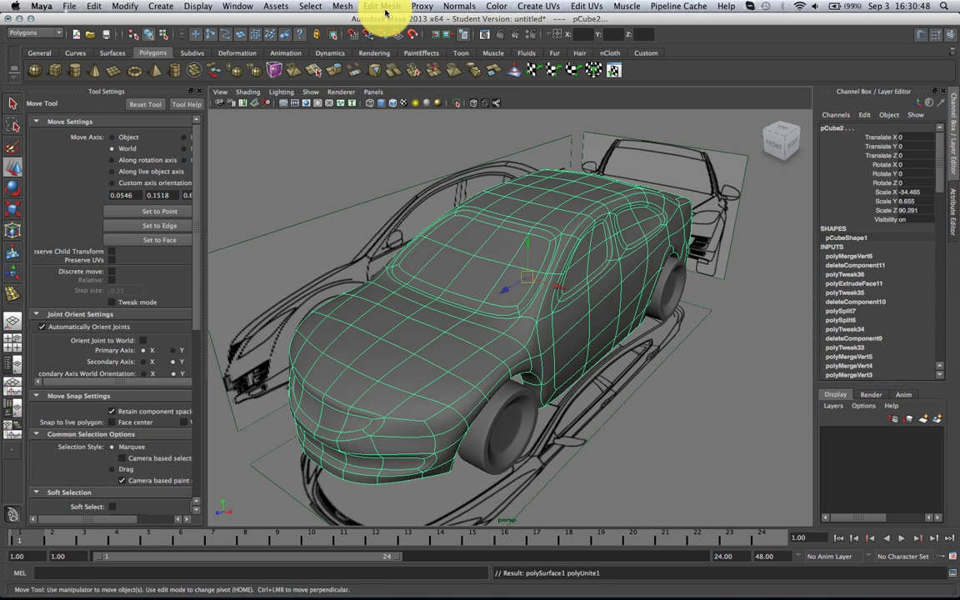
Merge the combined body's vertices and view the car in smooth preview with nothing selected.
{"action": "left_click", "coordinate": [380, 8]}
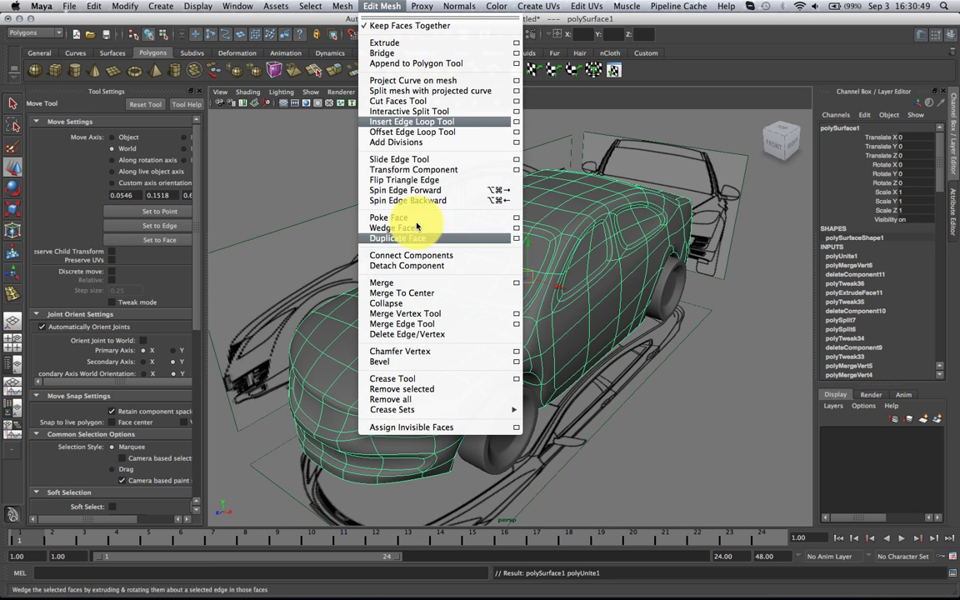
{"action": "left_click", "coordinate": [390, 280]}
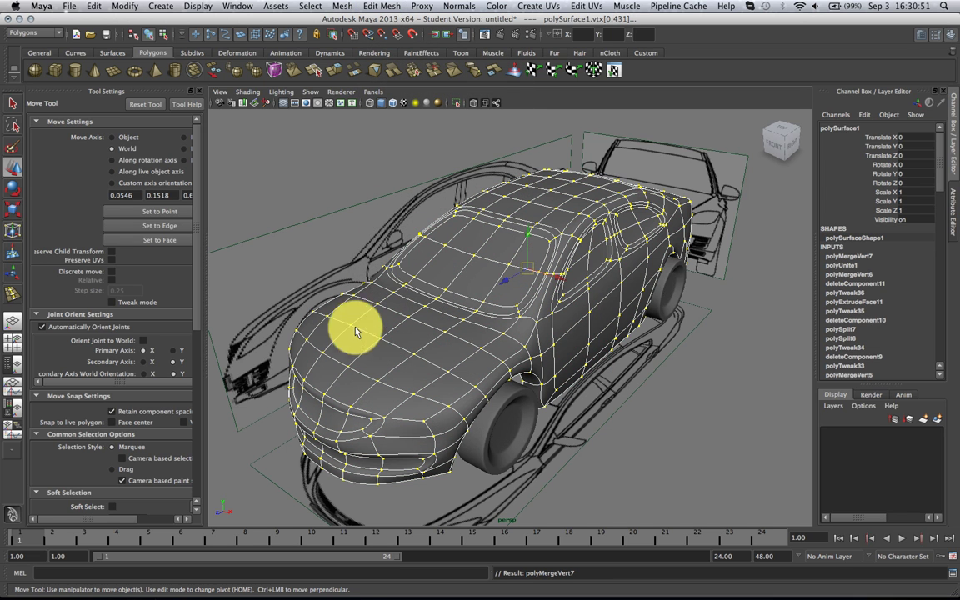
{"action": "left_click", "coordinate": [685, 393]}
{"action": "left_click", "coordinate": [574, 304]}
{"action": "key", "text": "3"}
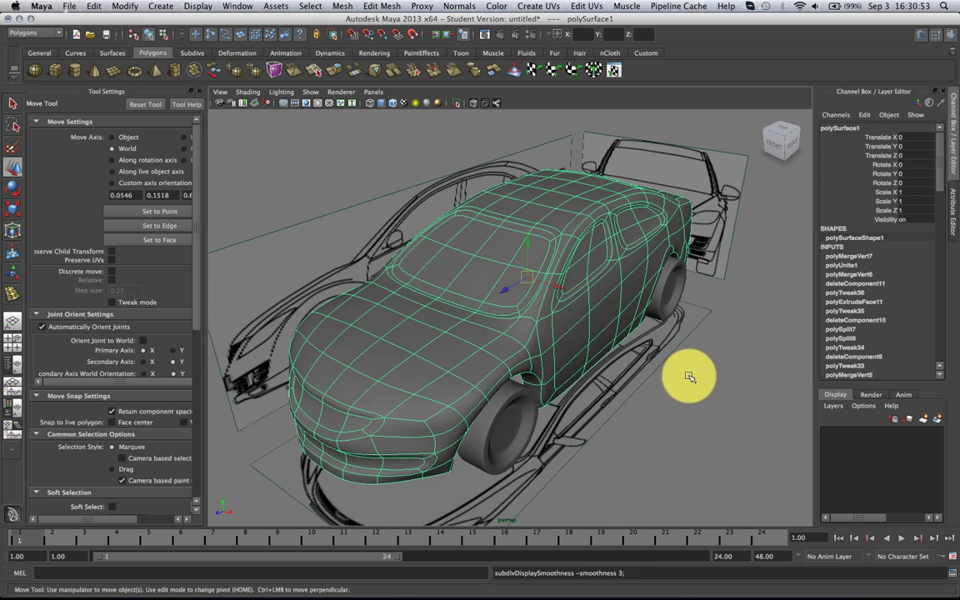
{"action": "left_click", "coordinate": [689, 376]}
{"action": "mouse_move", "coordinate": [585, 324]}
{"action": "left_mouse_down", "text": "alt"}
{"action": "mouse_move", "coordinate": [570, 308]}
{"action": "mouse_move", "coordinate": [596, 317]}
{"action": "left_mouse_up", "text": "alt"}
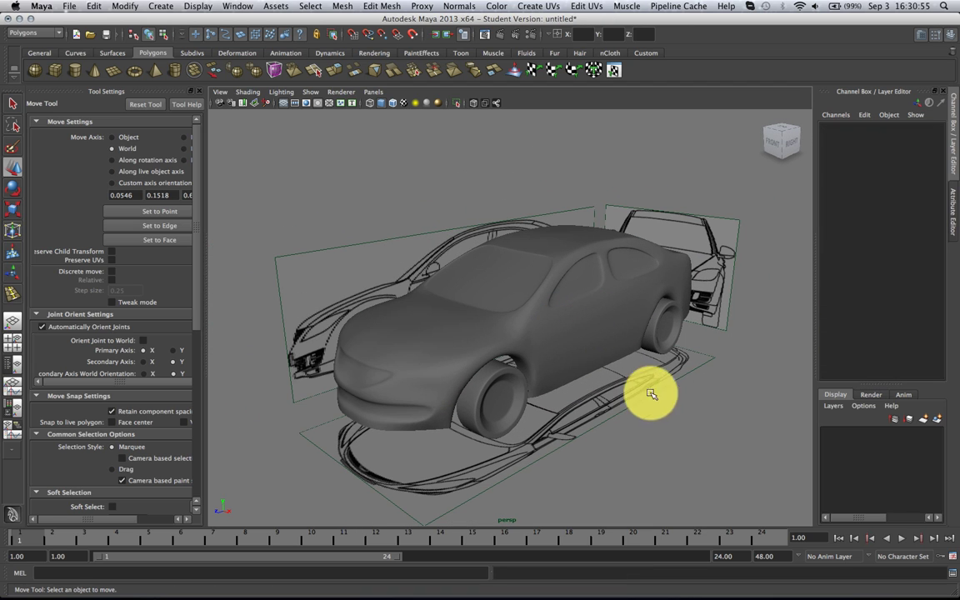